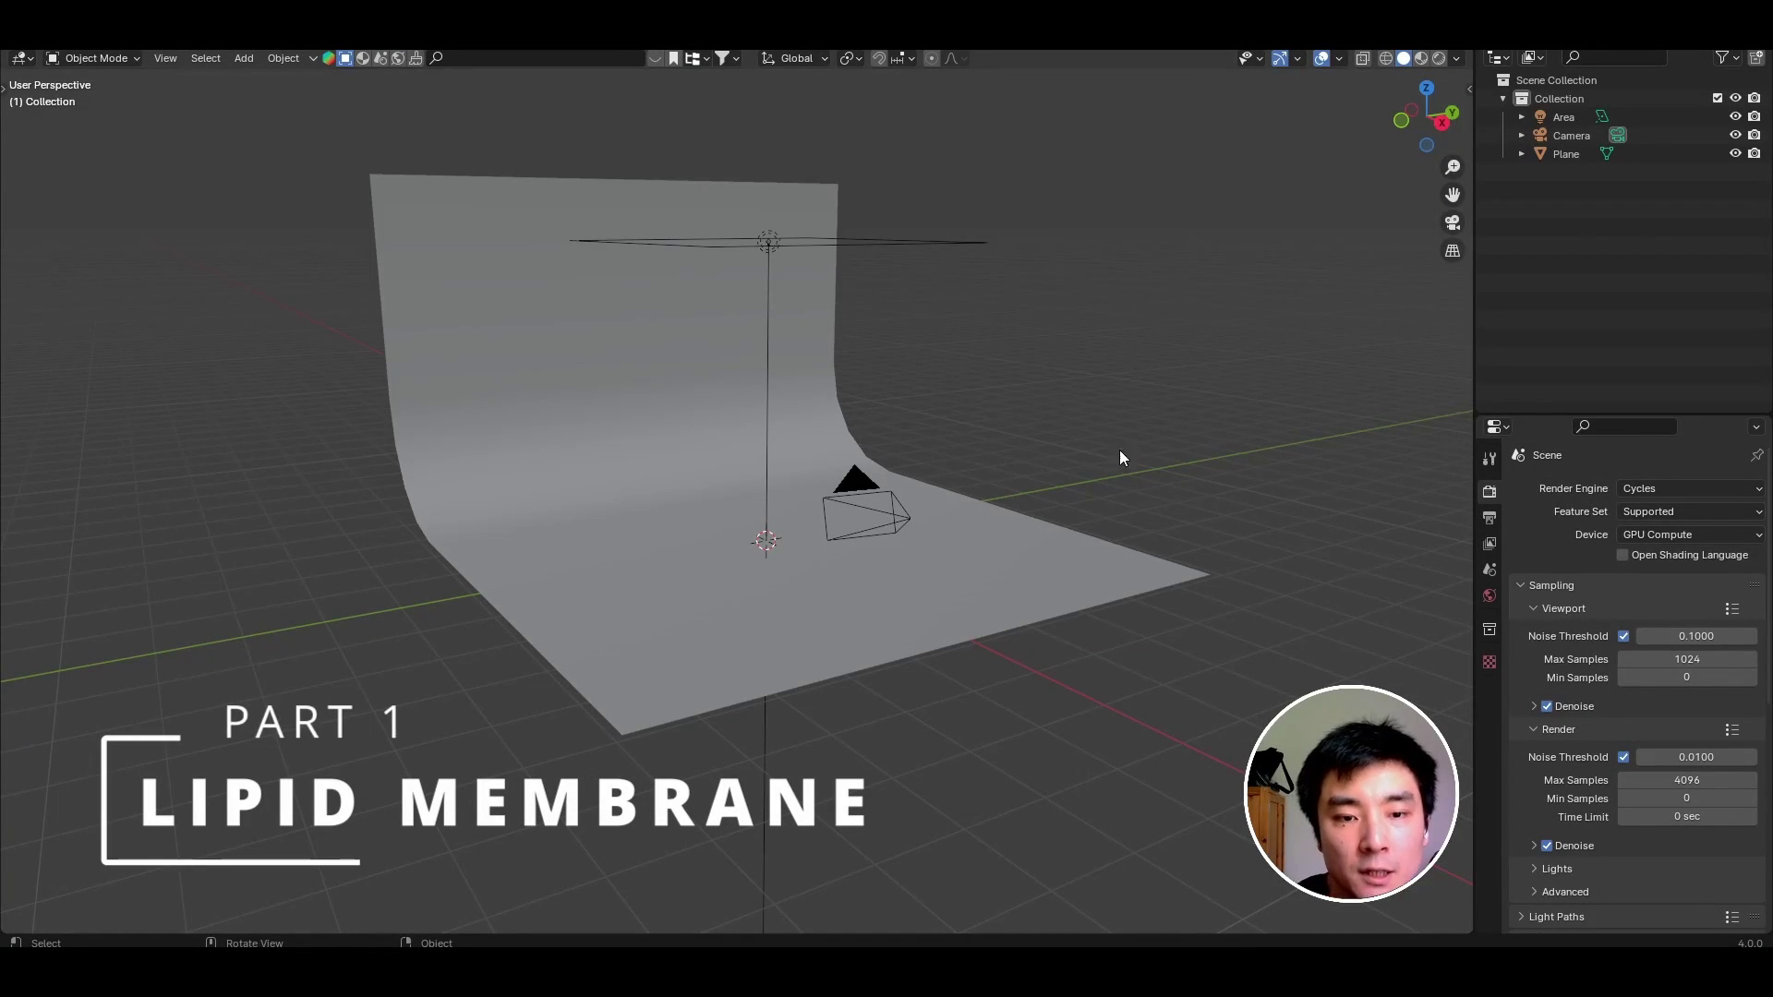
Open an enlarged Asset Browser and place the Quick Static Bilayer Generator from the Biology assets onto the backdrop.
middle_click_drag(1111, 460, 1121, 479)
left_click(1498, 57)
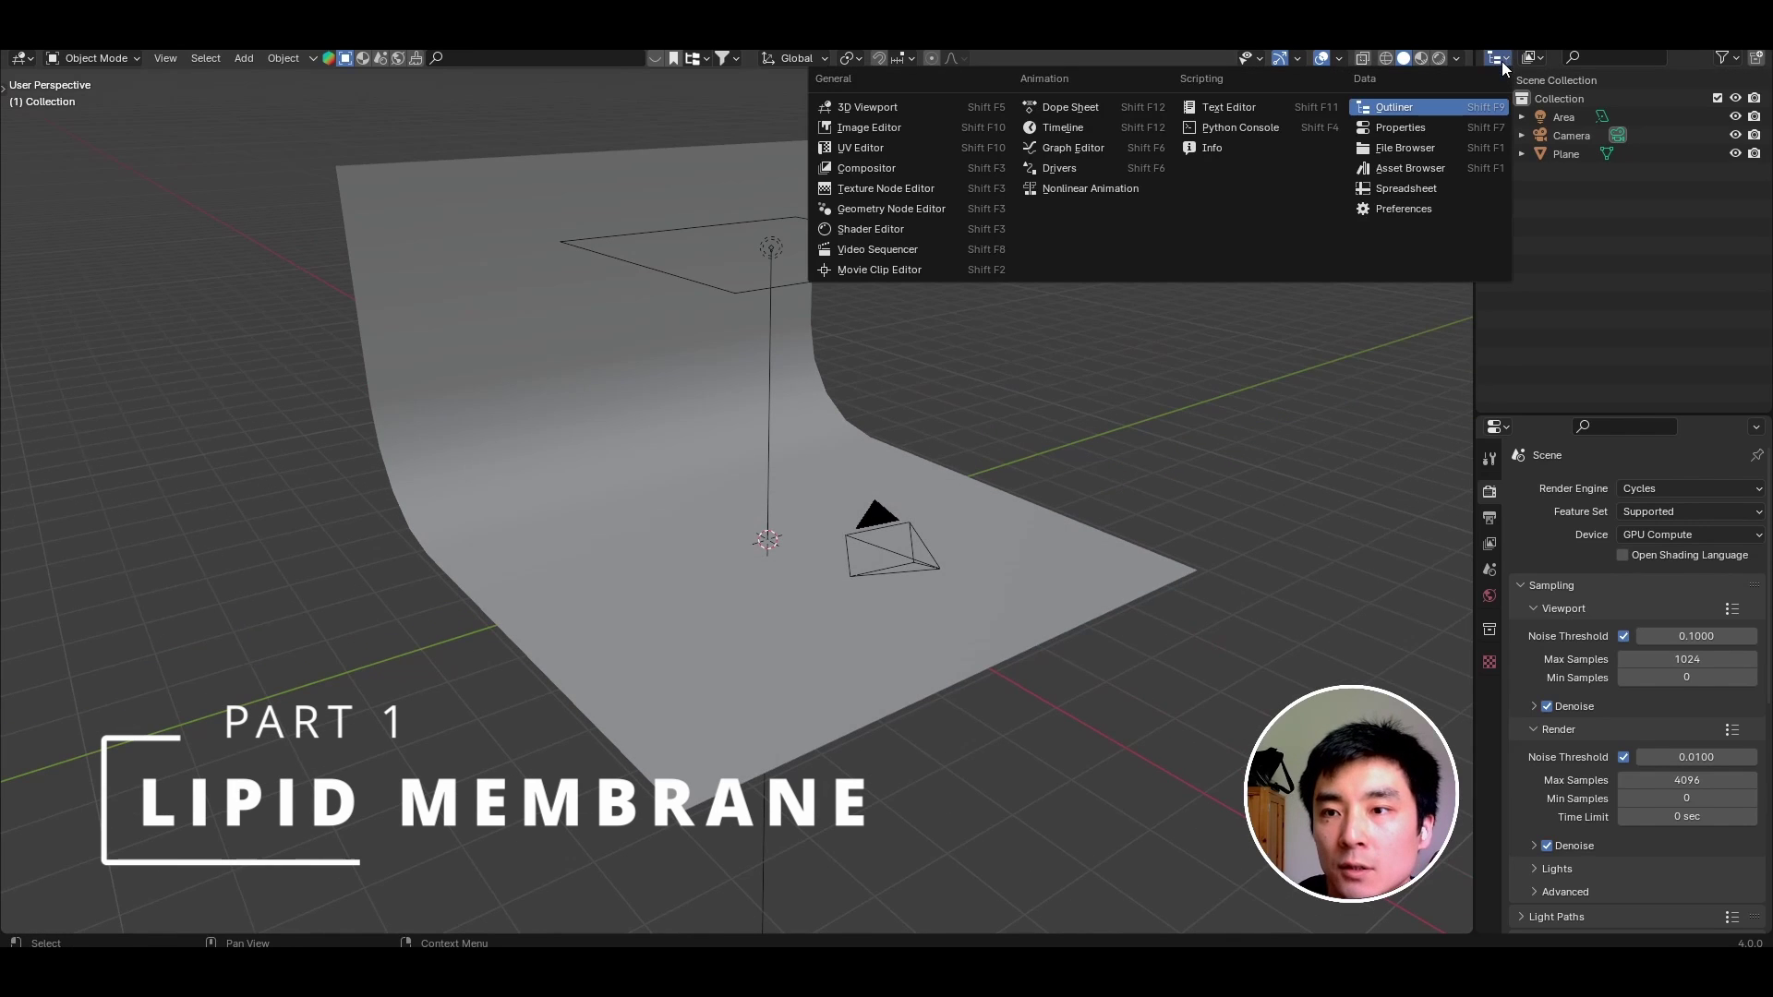
left_click(1437, 168)
left_click_drag(1476, 496, 1298, 497)
left_click_drag(1509, 413, 1505, 505)
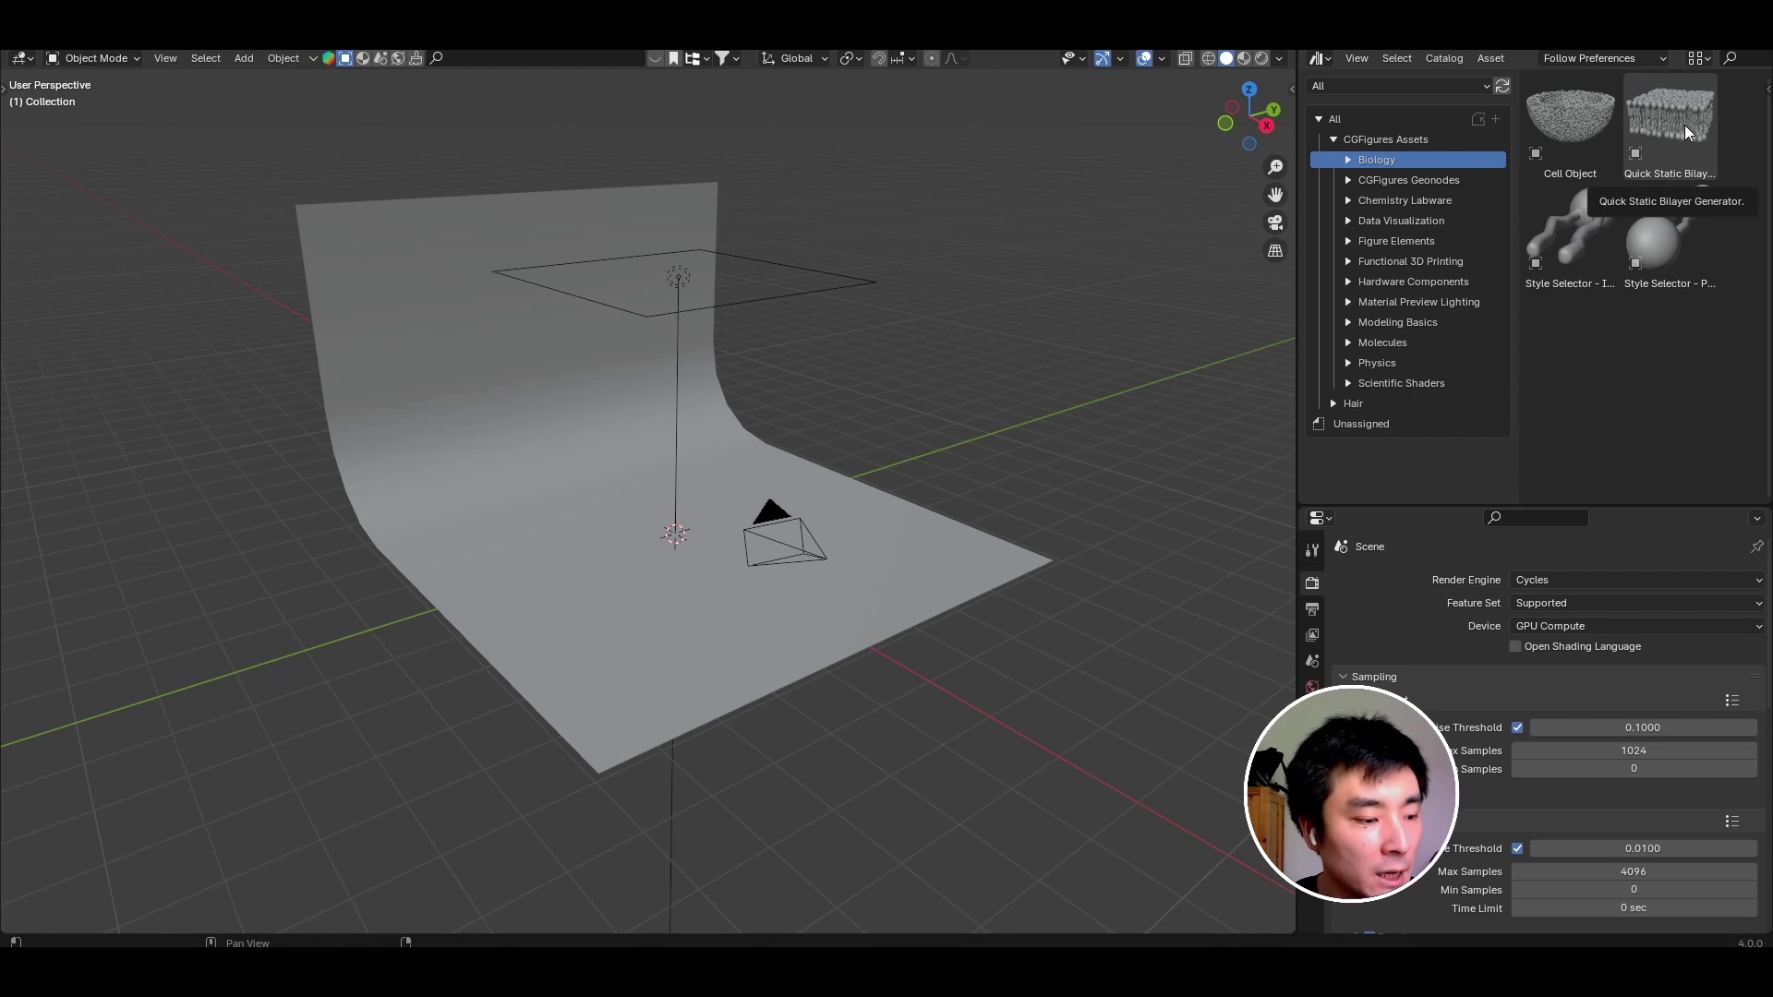
left_click_drag(1684, 125, 683, 550)
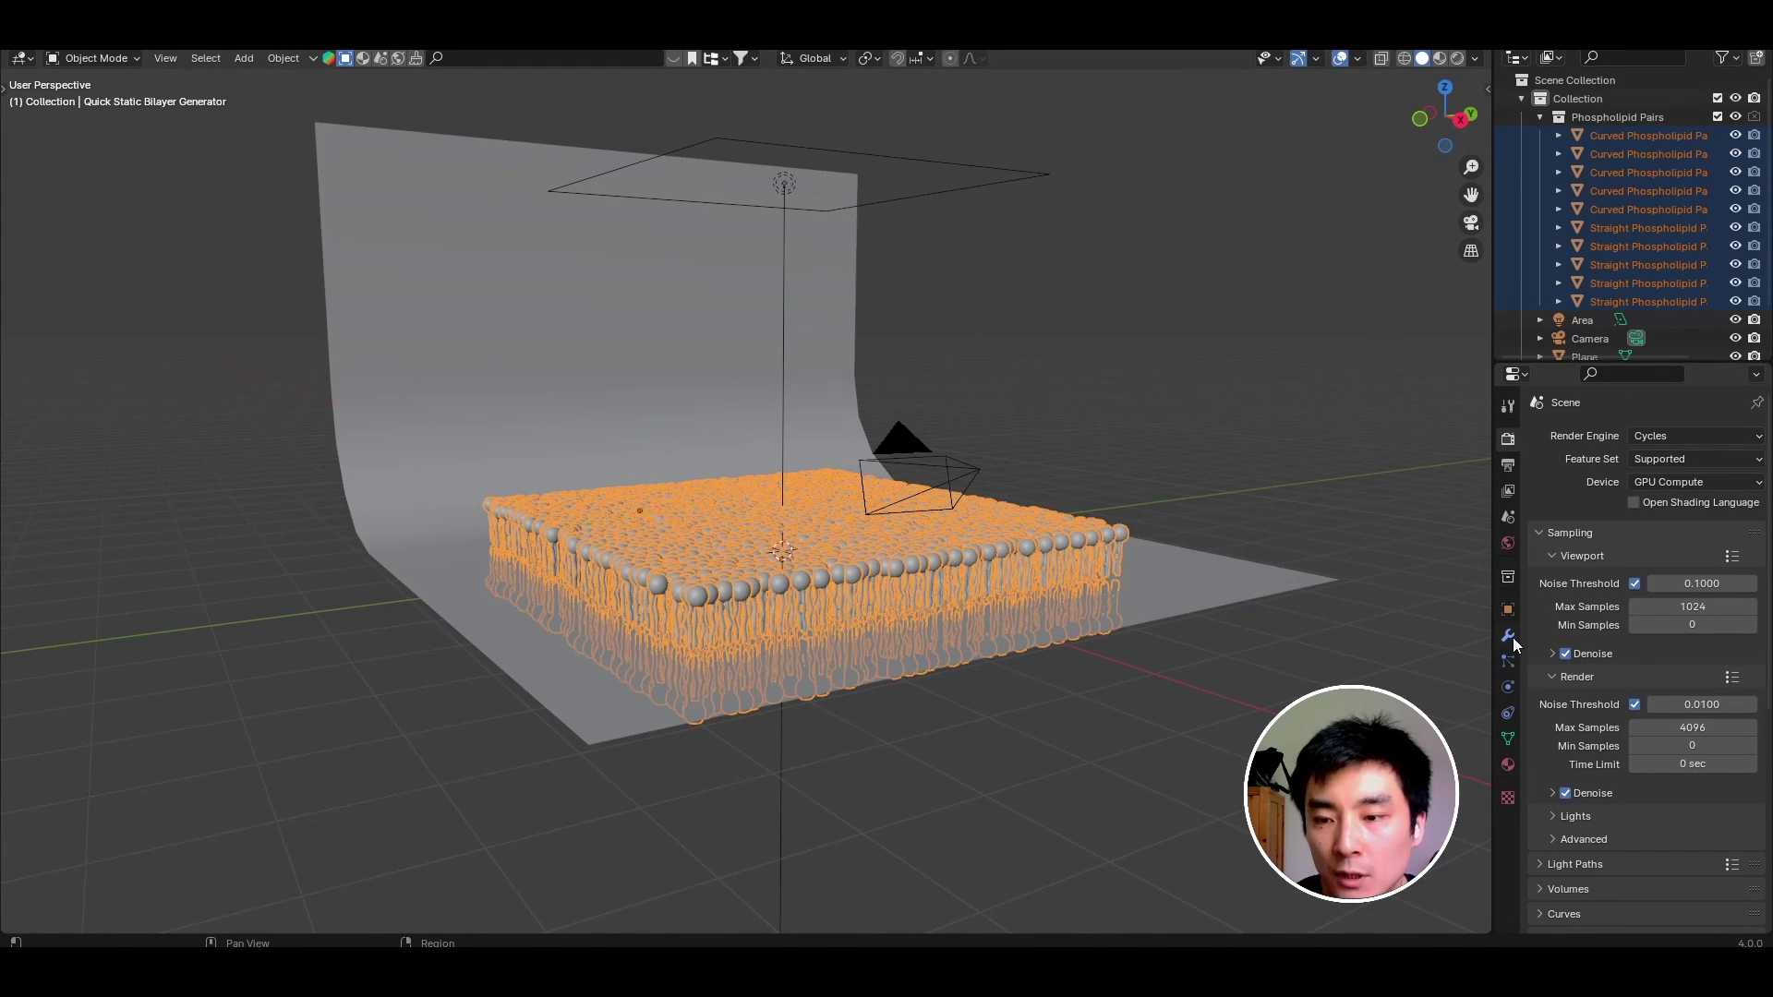
Set the Basic Bilayer Generator's Phospholipid Scale to 0.1 and its Spacing to 0.02 m.
left_click(1509, 635)
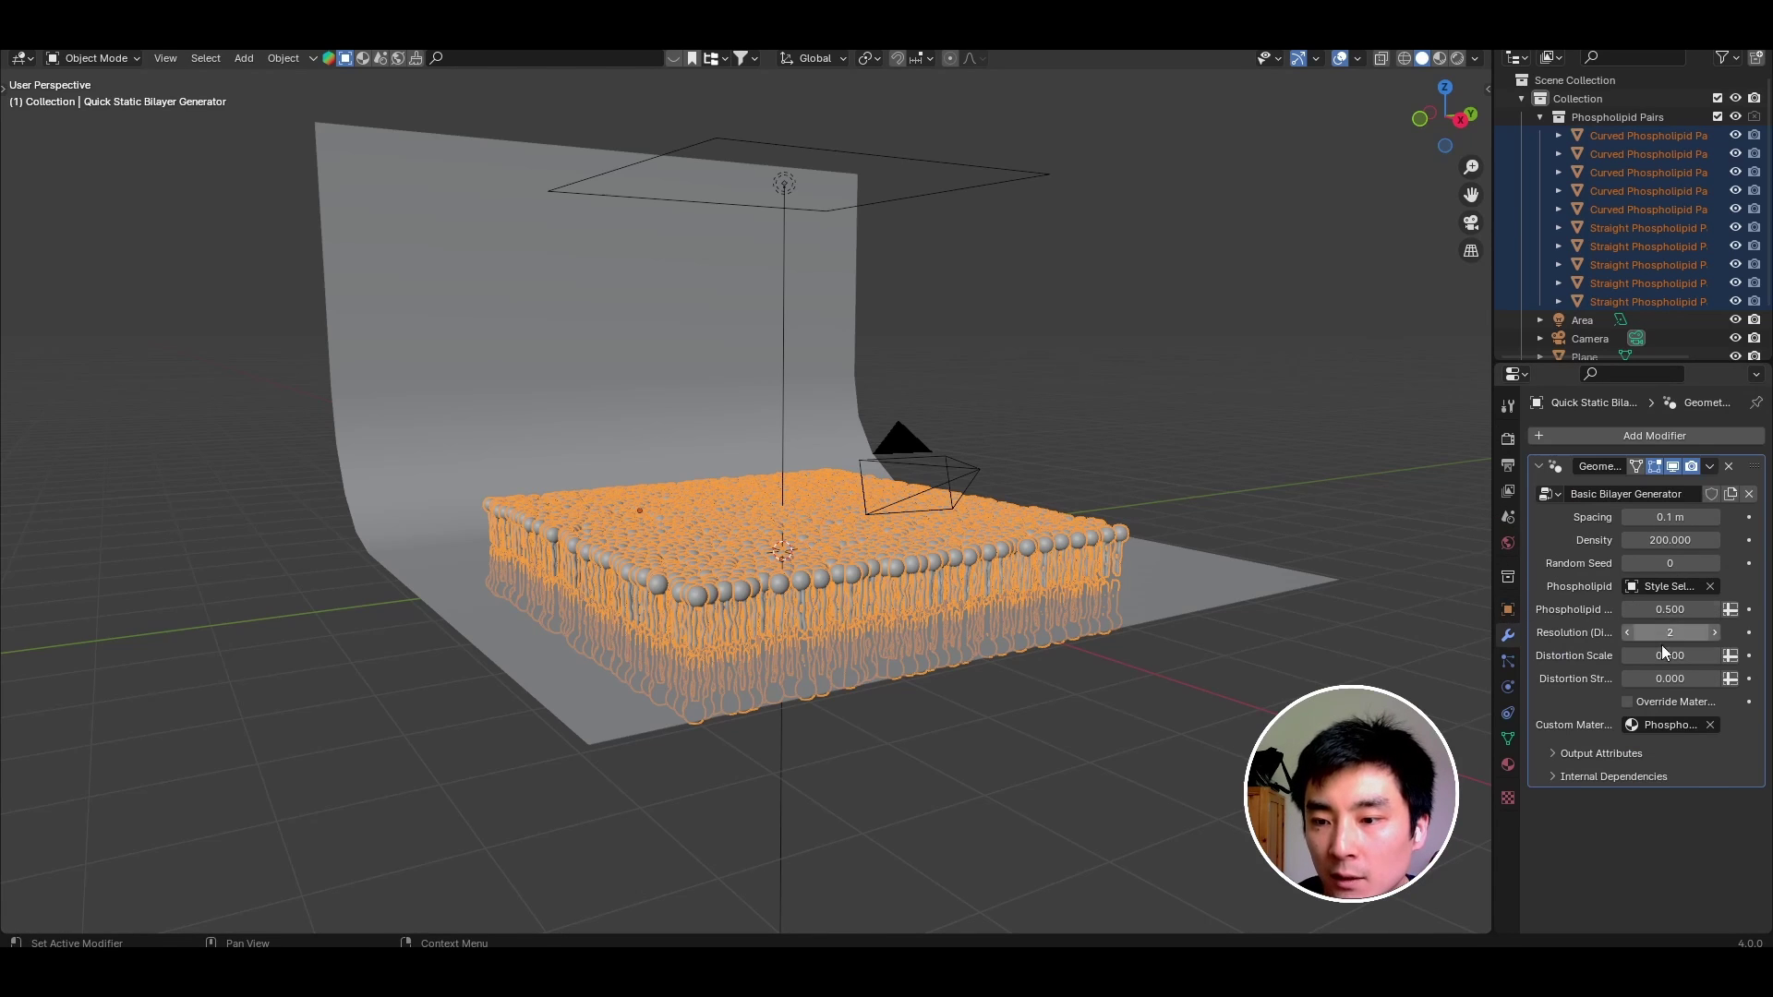
left_click_drag(1491, 609, 1432, 609)
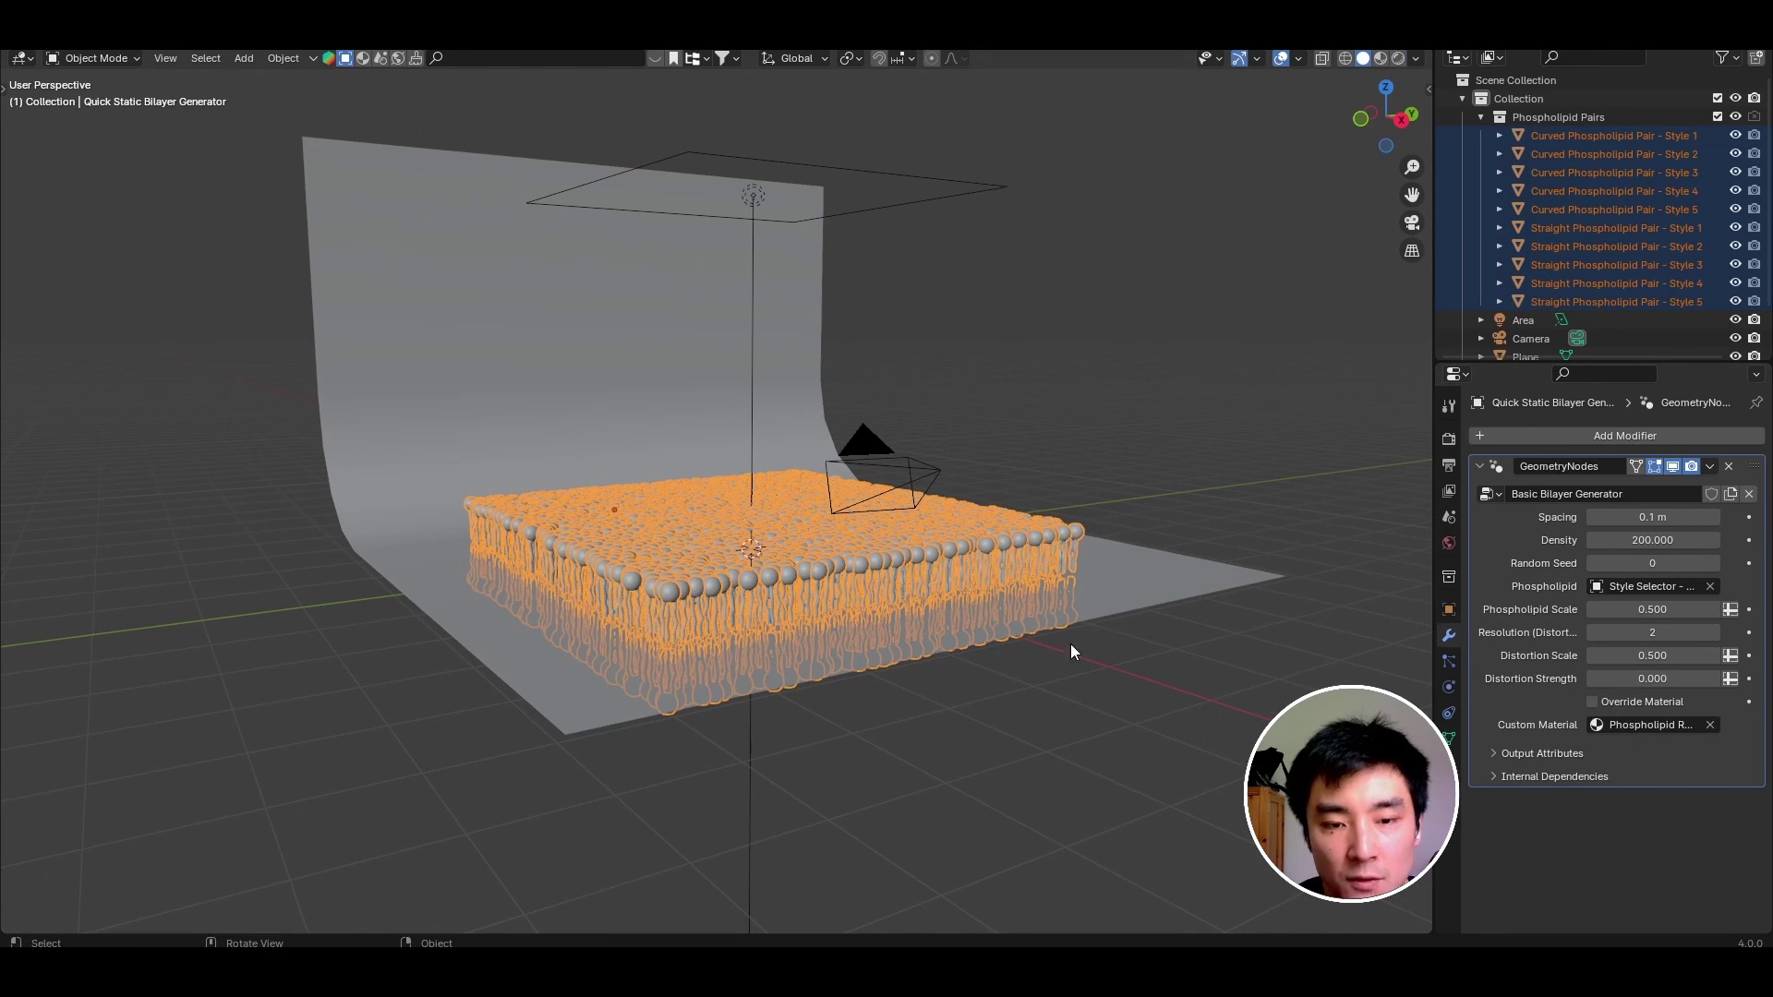
left_click(1663, 614)
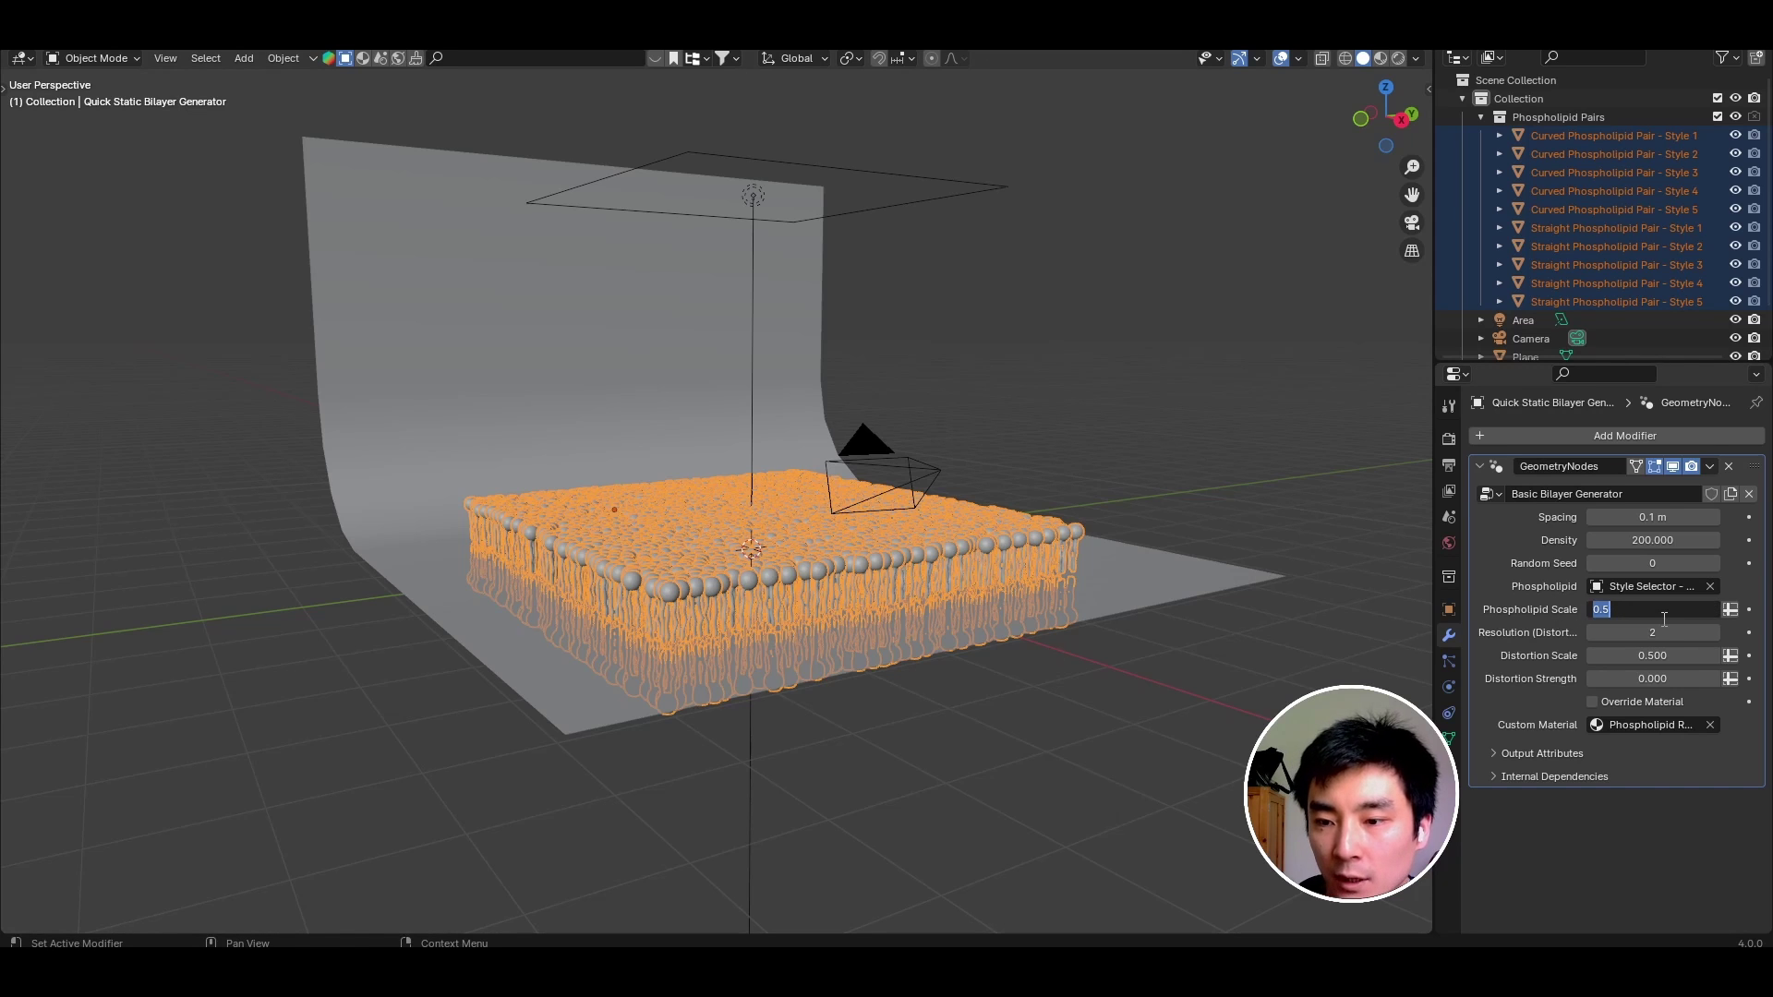
type("0.1")
key("Return")
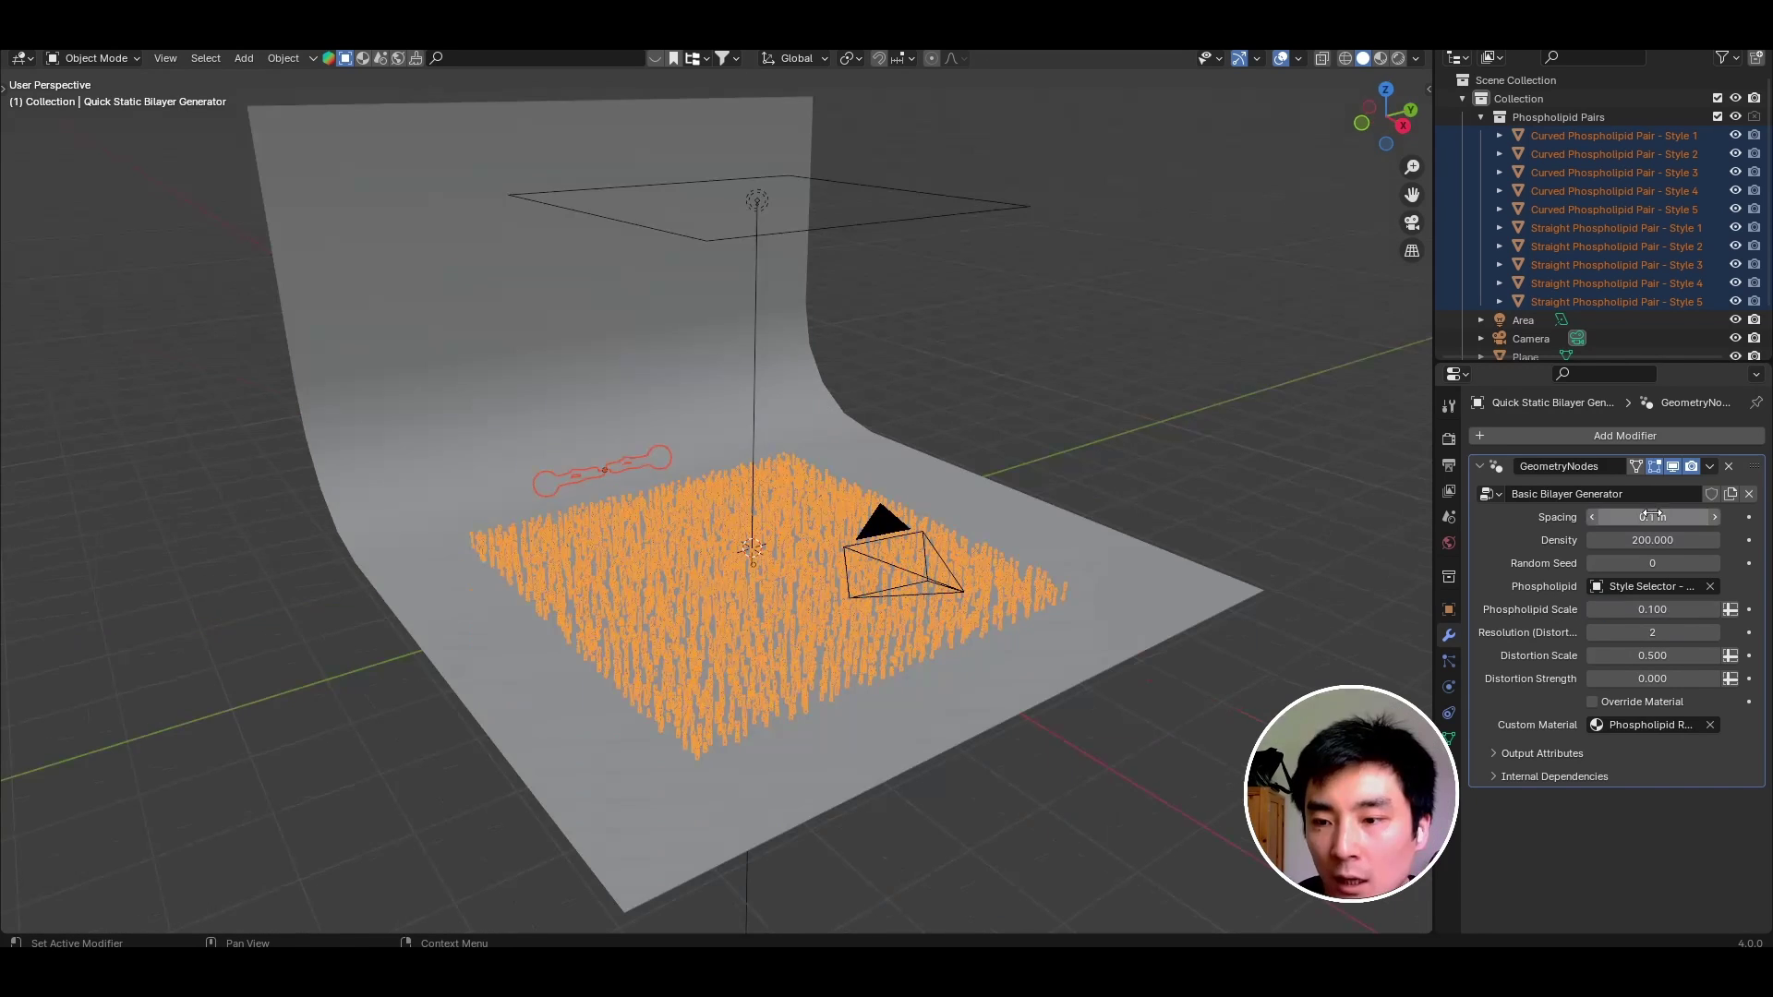
left_click(1653, 518)
type("0.02")
key("Return")
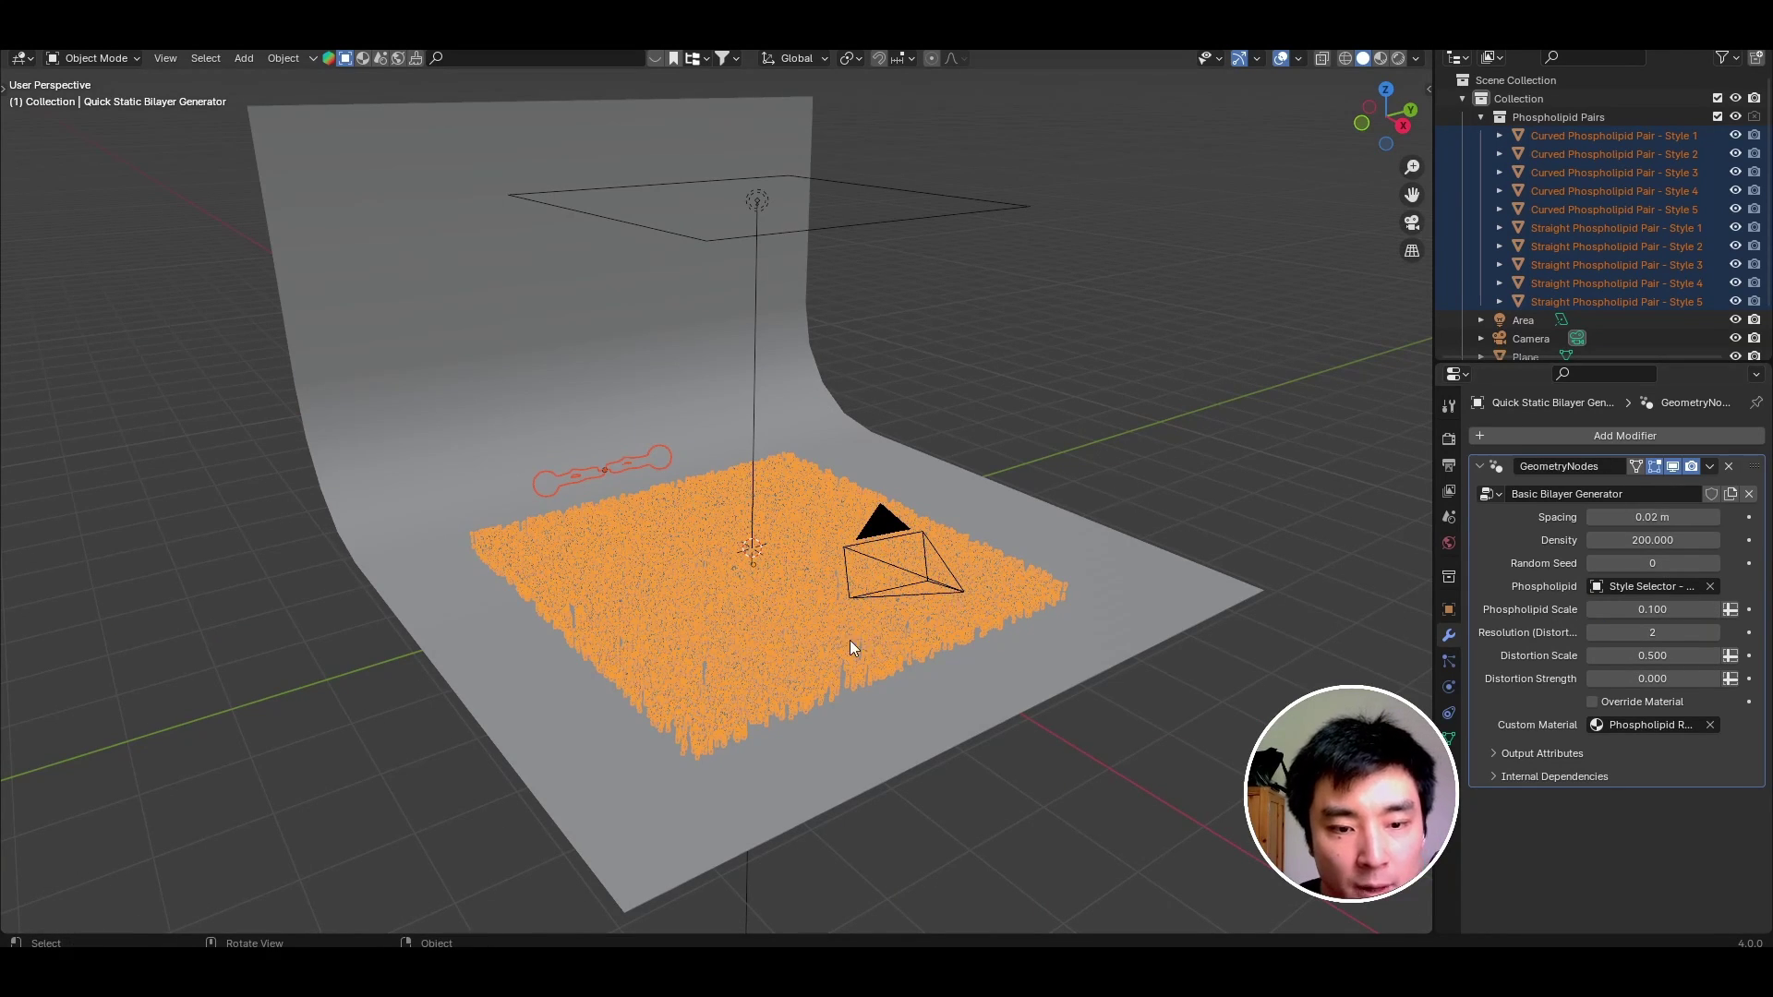
Increase the bilayer's Phospholipid Scale to 0.2.
middle_click_drag(850, 640, 894, 624)
scroll(894, 625, "up", 2)
left_click(1636, 609)
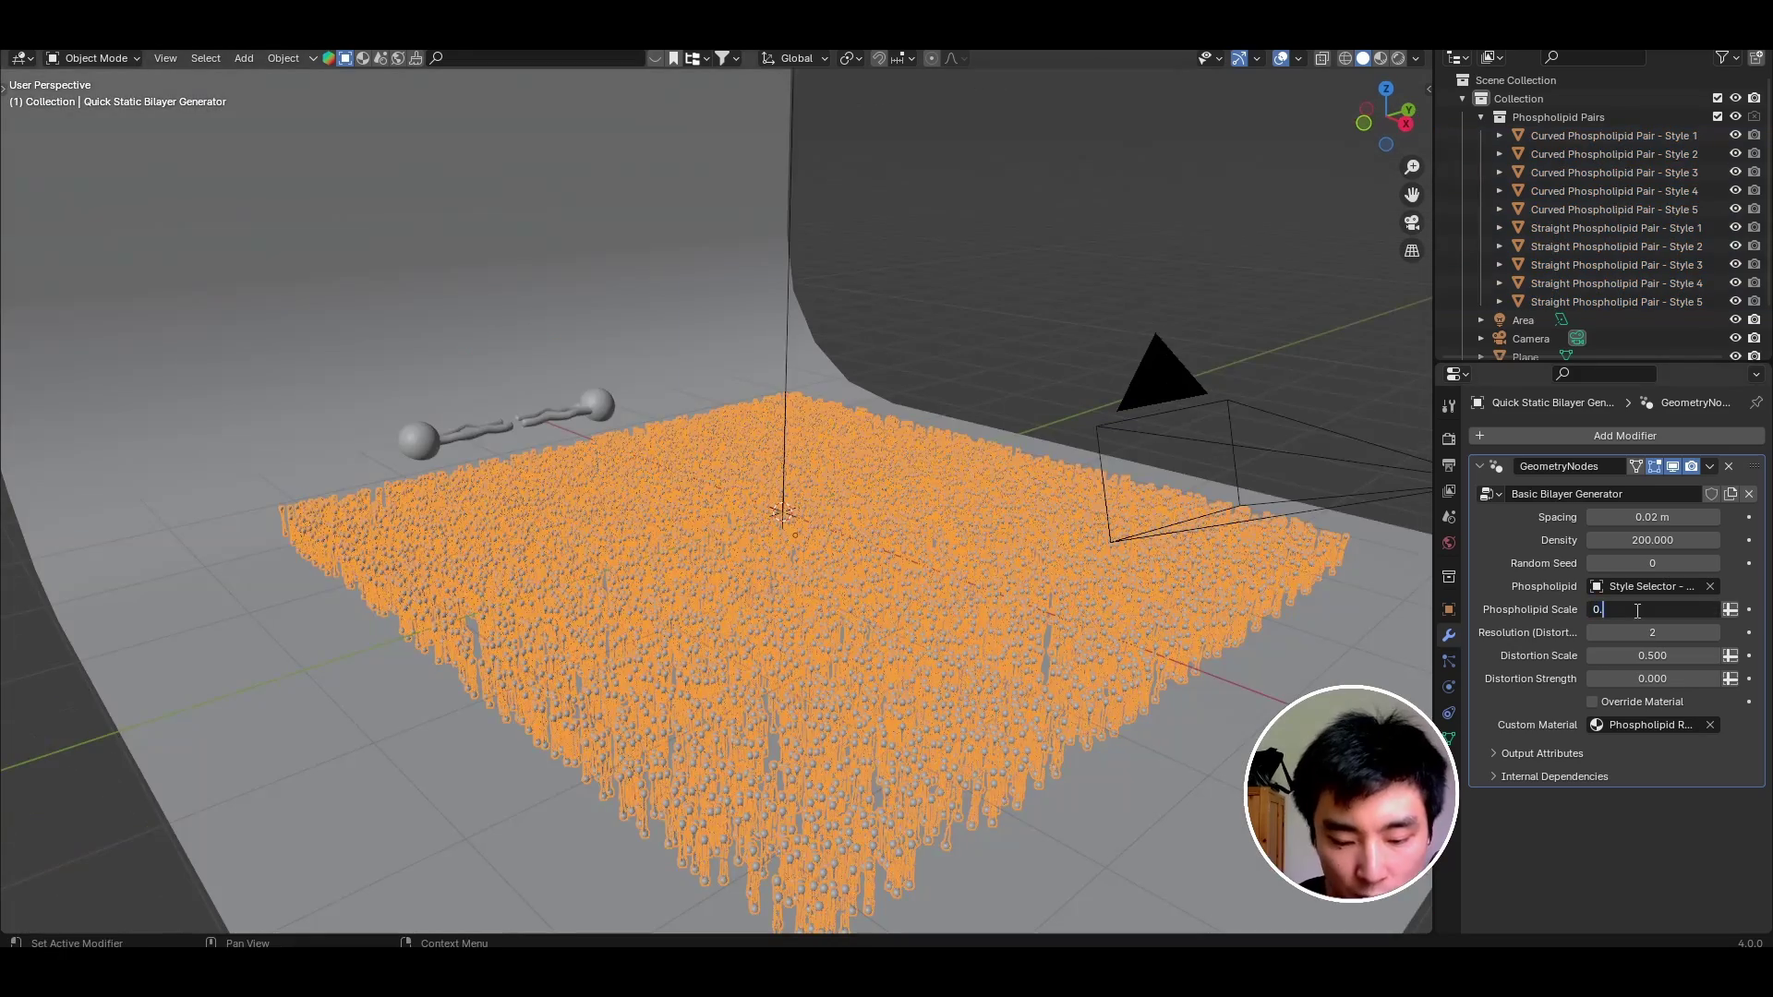
type("0.2")
key("Return")
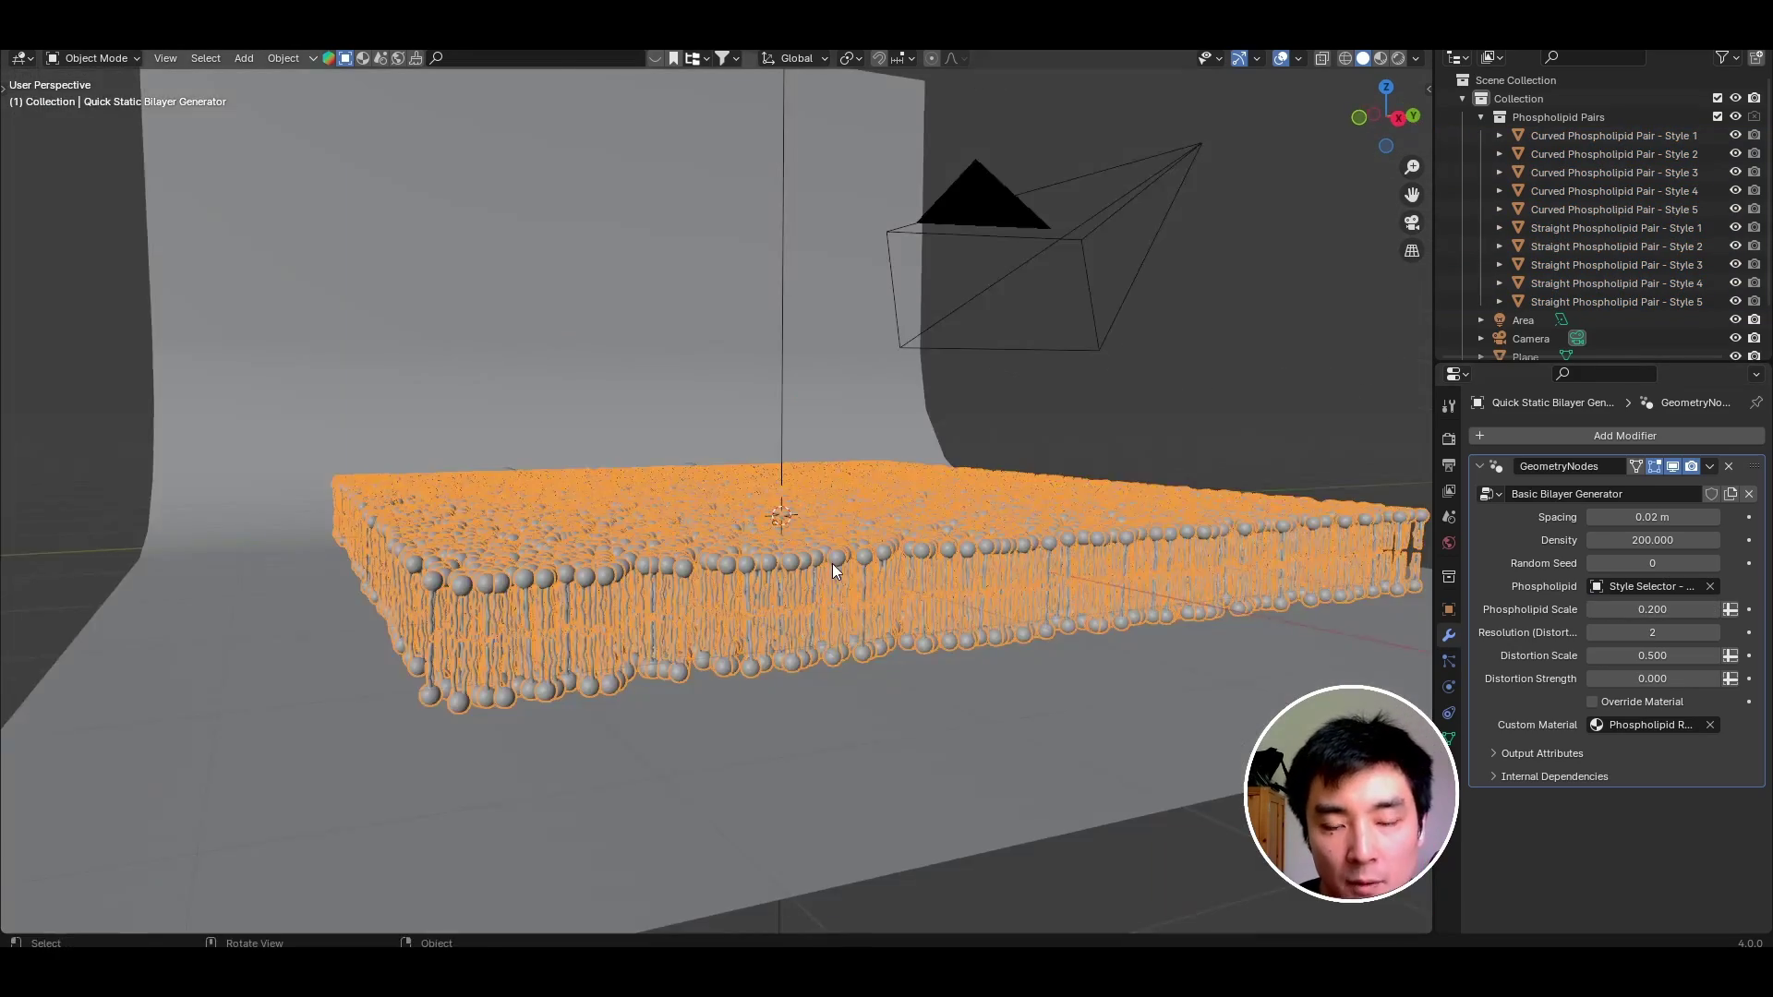
Try a bilayer Density of 500 and settle on a Density of 300.
scroll(834, 561, "down", 1)
middle_click_drag(834, 562, 872, 670)
middle_click_drag(909, 574, 967, 561)
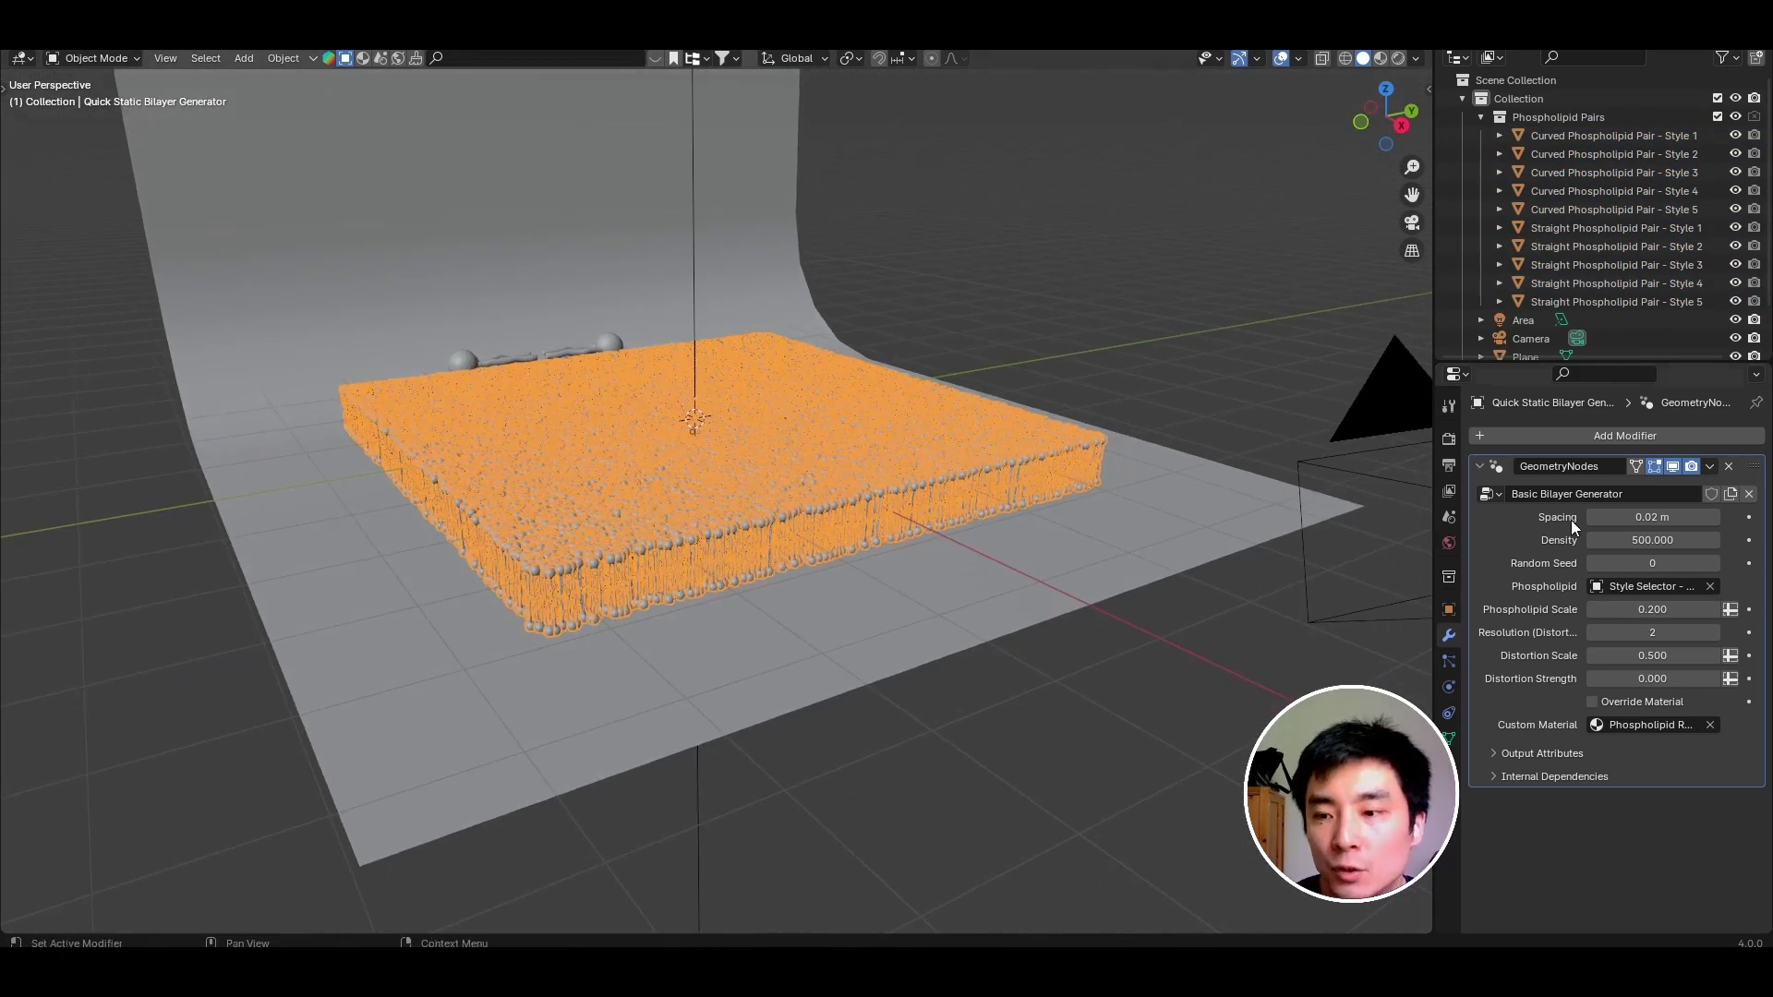
middle_click_drag(784, 421, 874, 484)
scroll(855, 468, "up", 4)
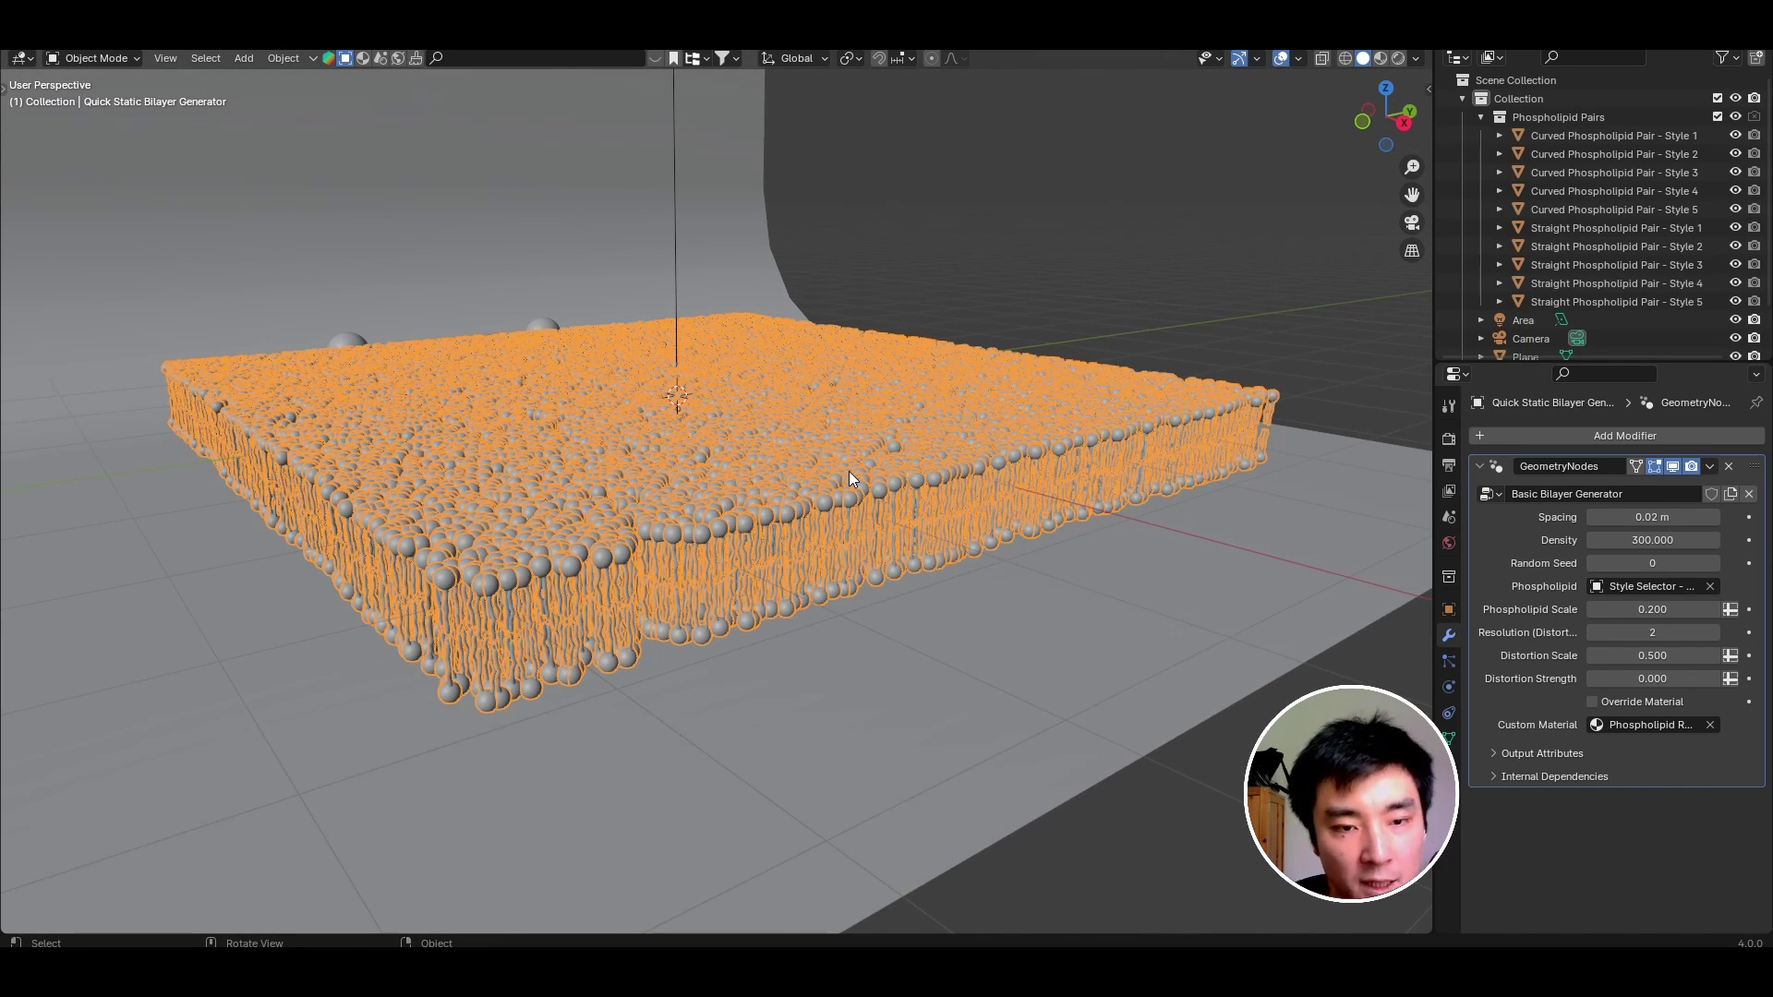
middle_click_drag(784, 539, 790, 628)
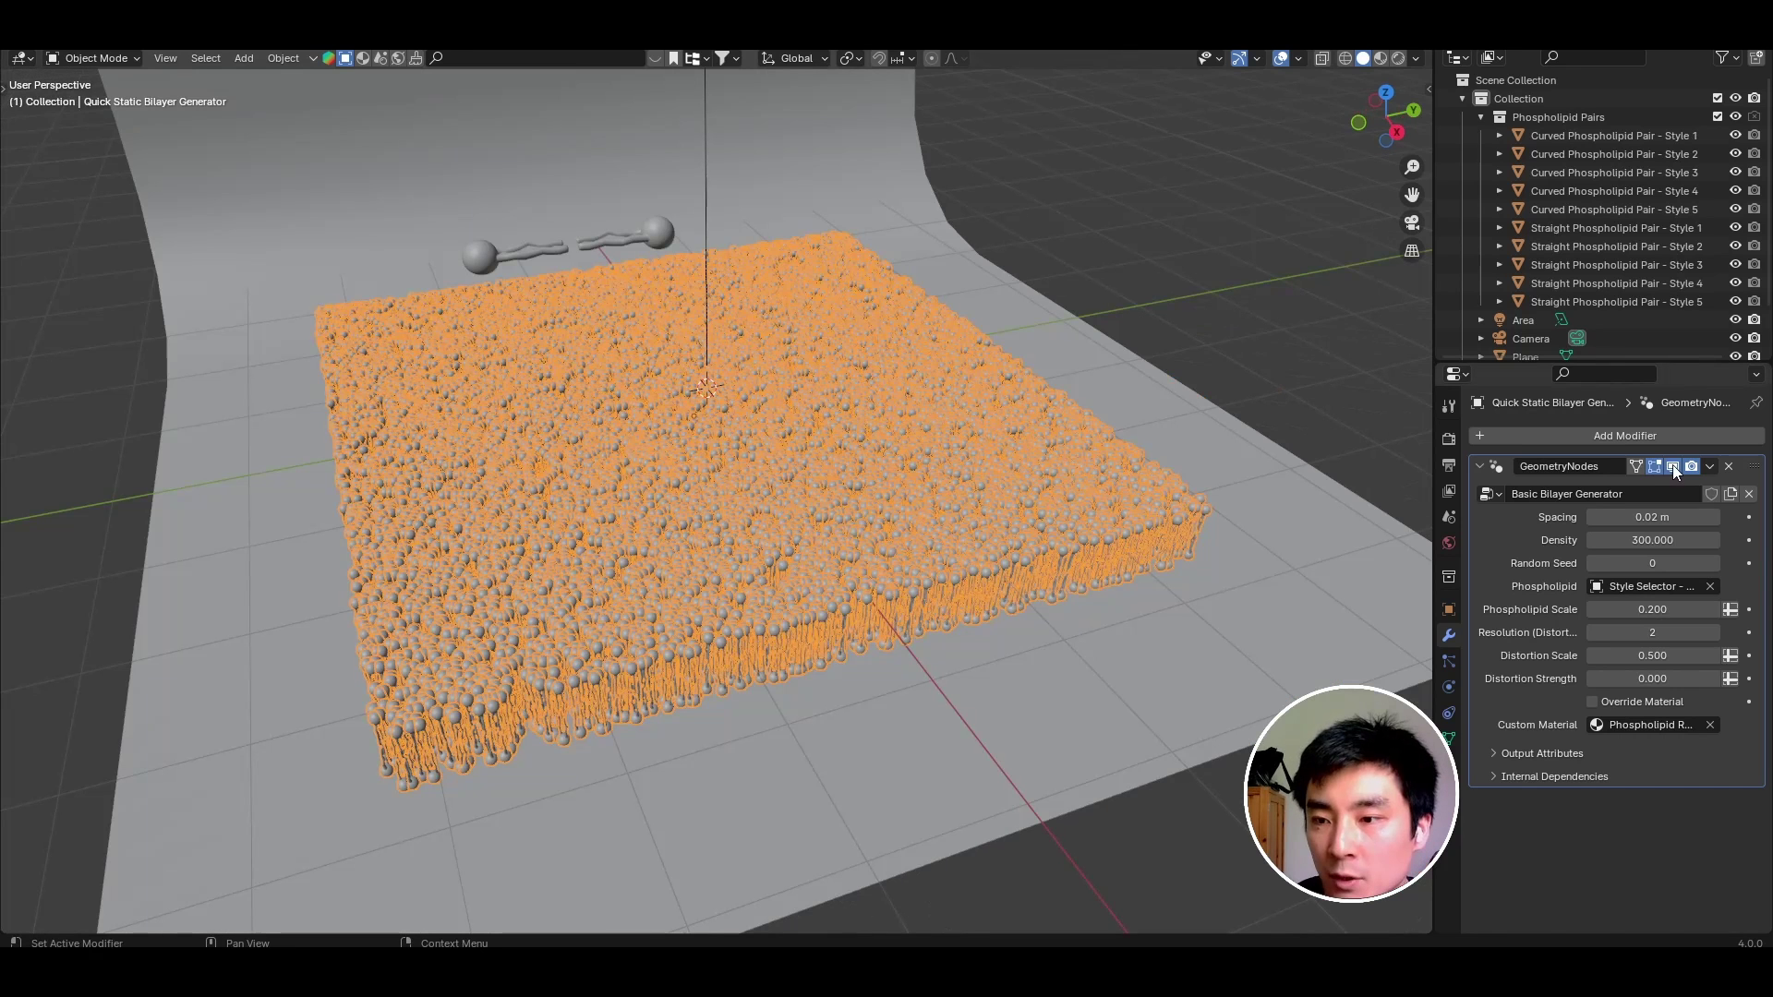
Turn off the viewport display of the bilayer's GeometryNodes modifier to expose its base plane.
left_click(1675, 463)
middle_click_drag(1029, 558, 1035, 591)
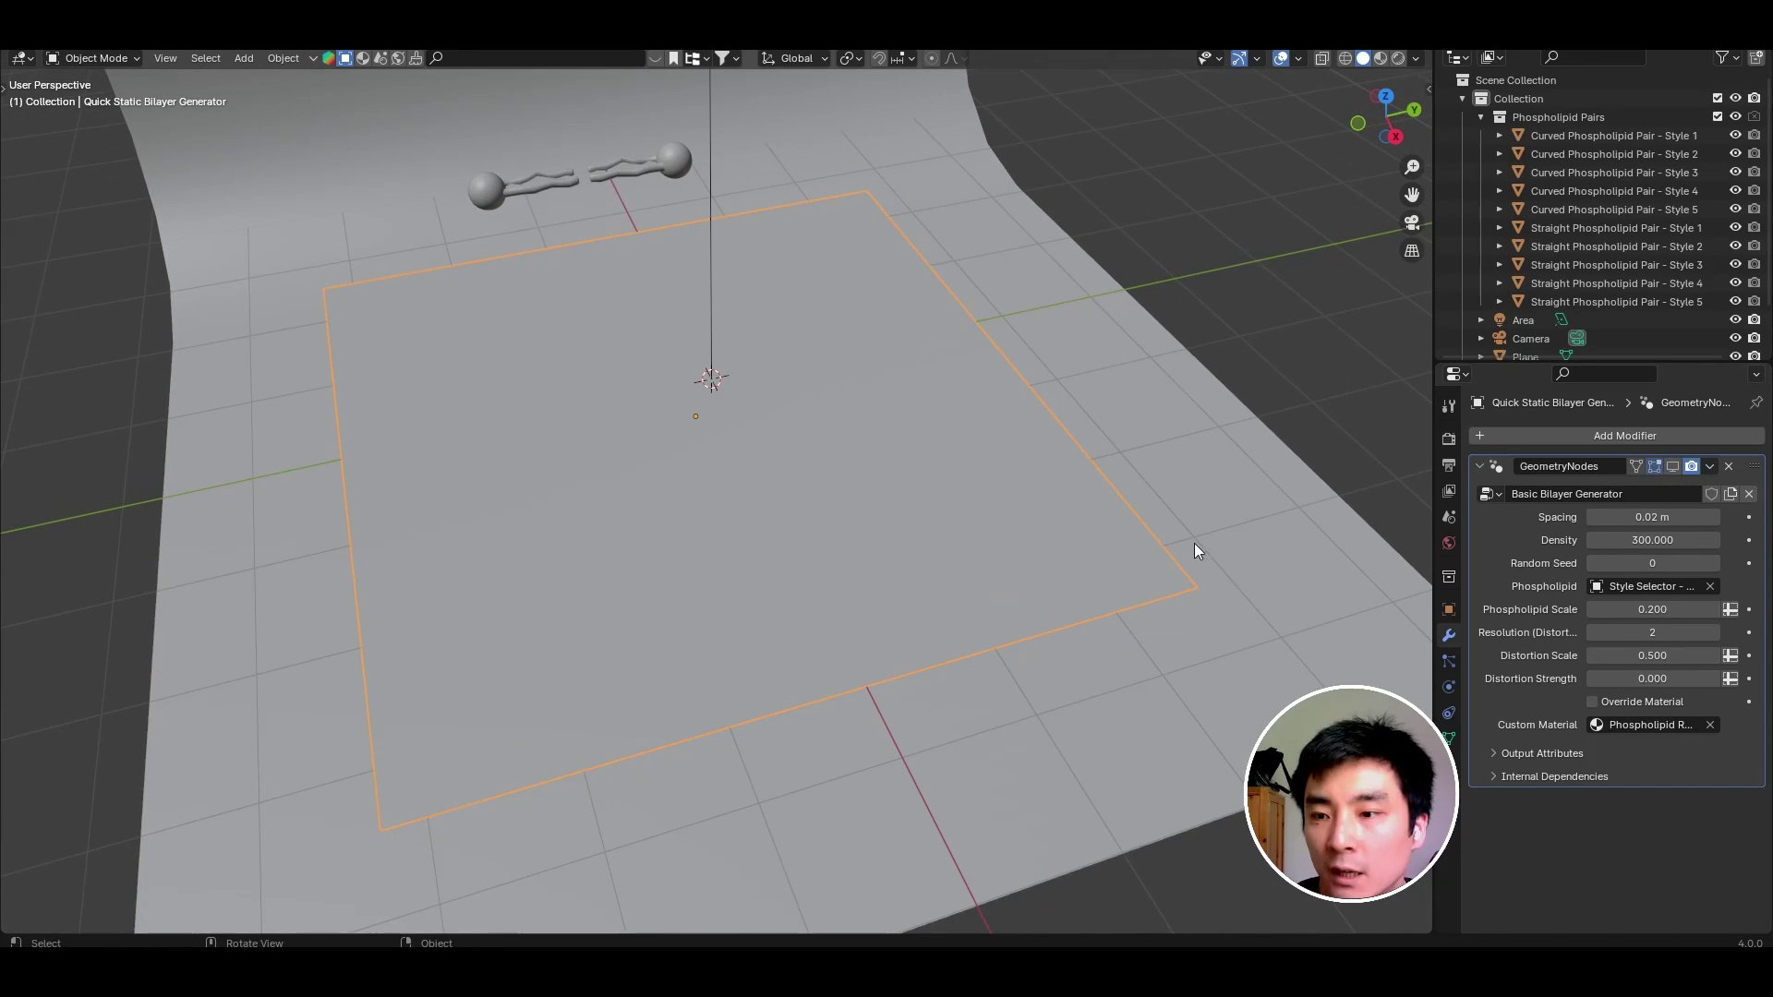
left_click(1680, 468)
left_click(1680, 467)
scroll(928, 520, "up", 3)
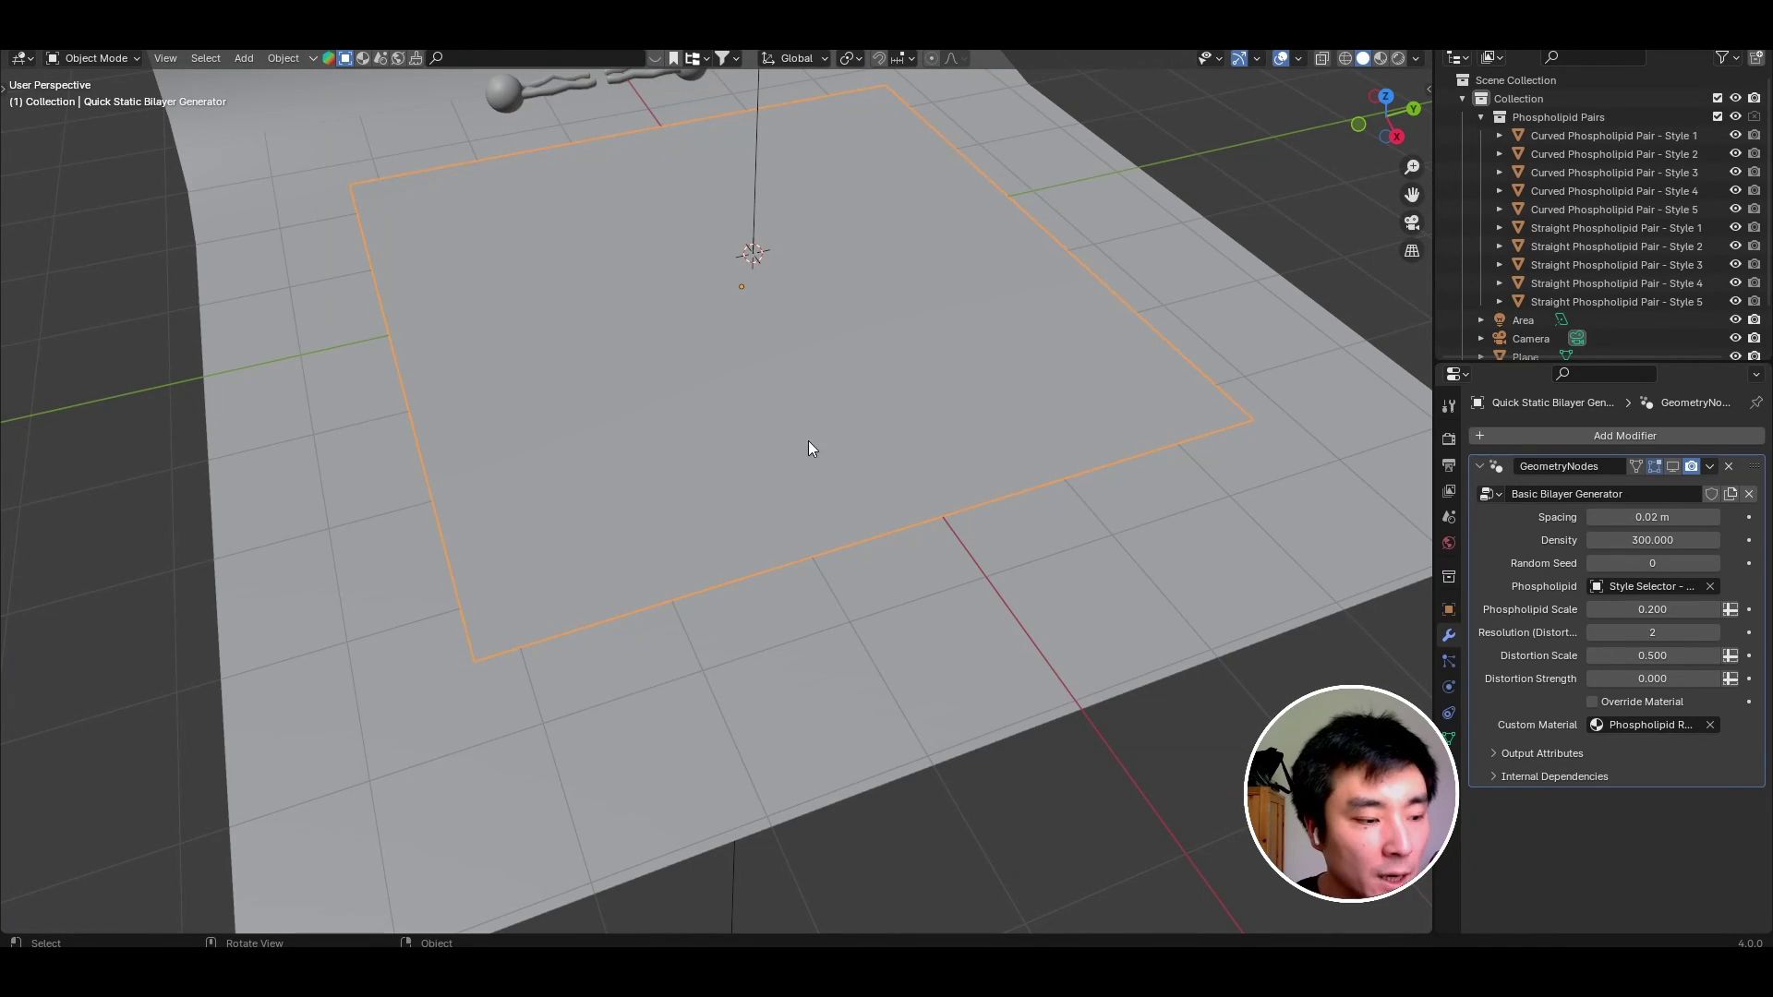
Subdivide the bilayer's base plane once in Edit Mode.
key("Tab")
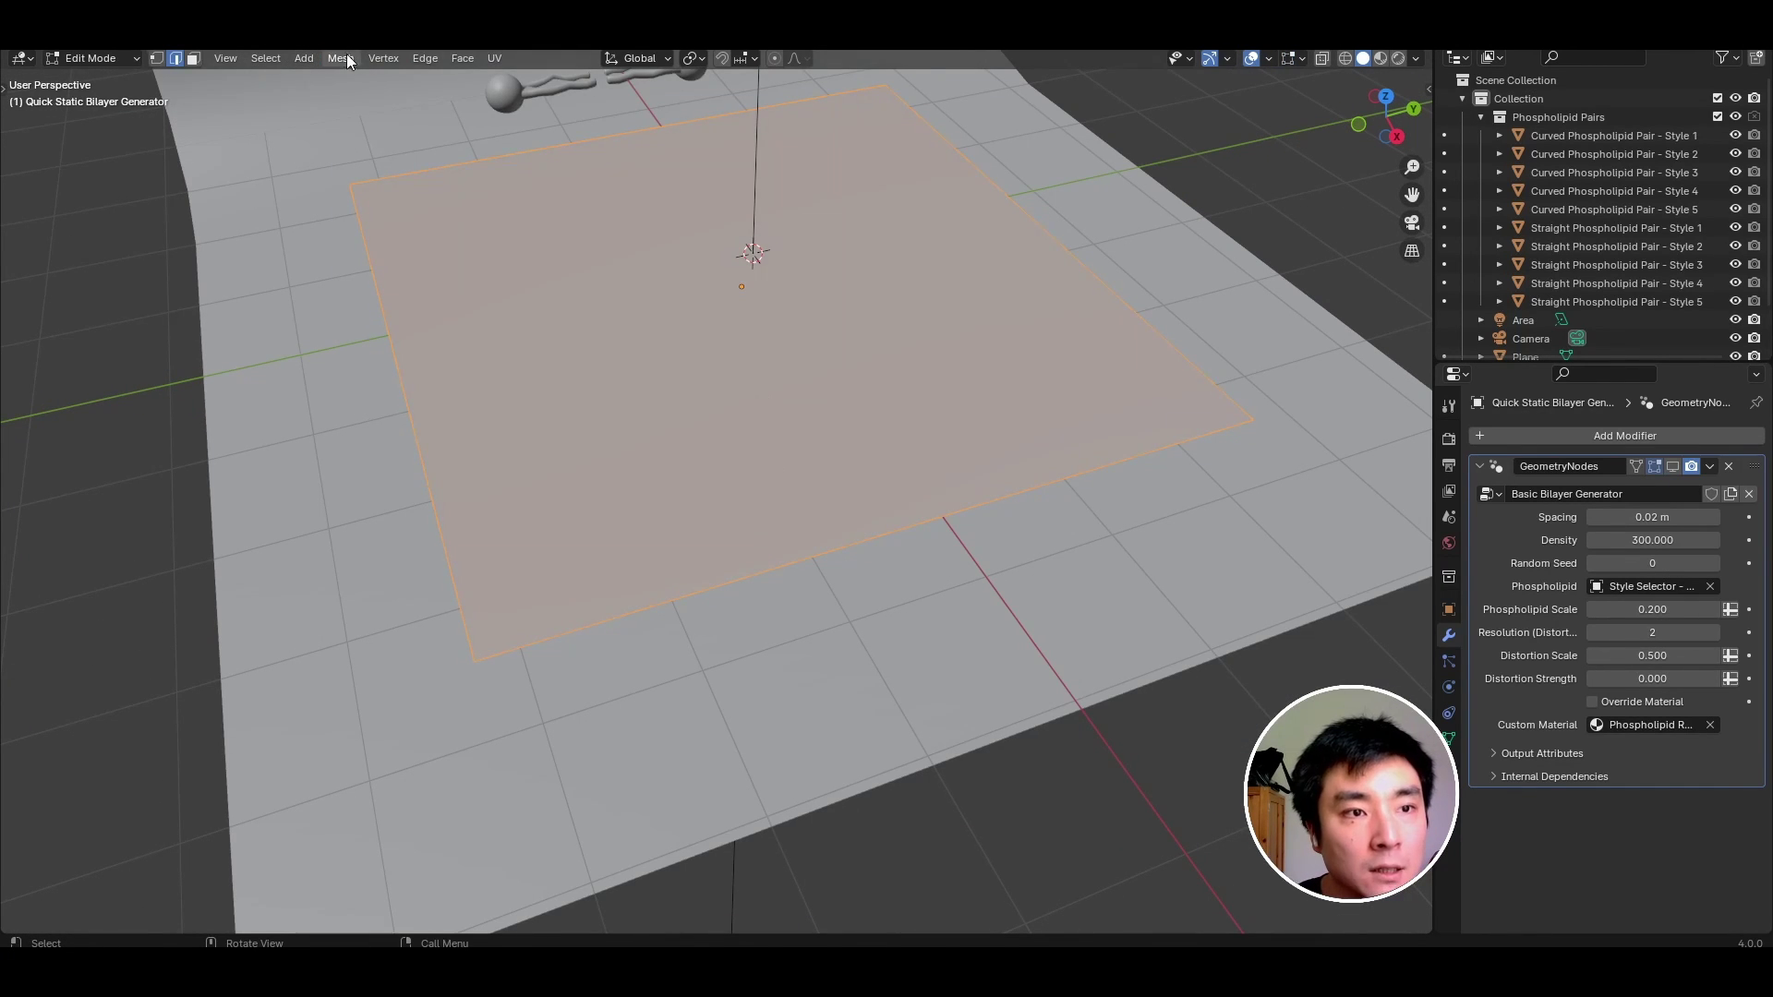
left_click(425, 58)
left_click(460, 160)
middle_click_drag(766, 370, 792, 348)
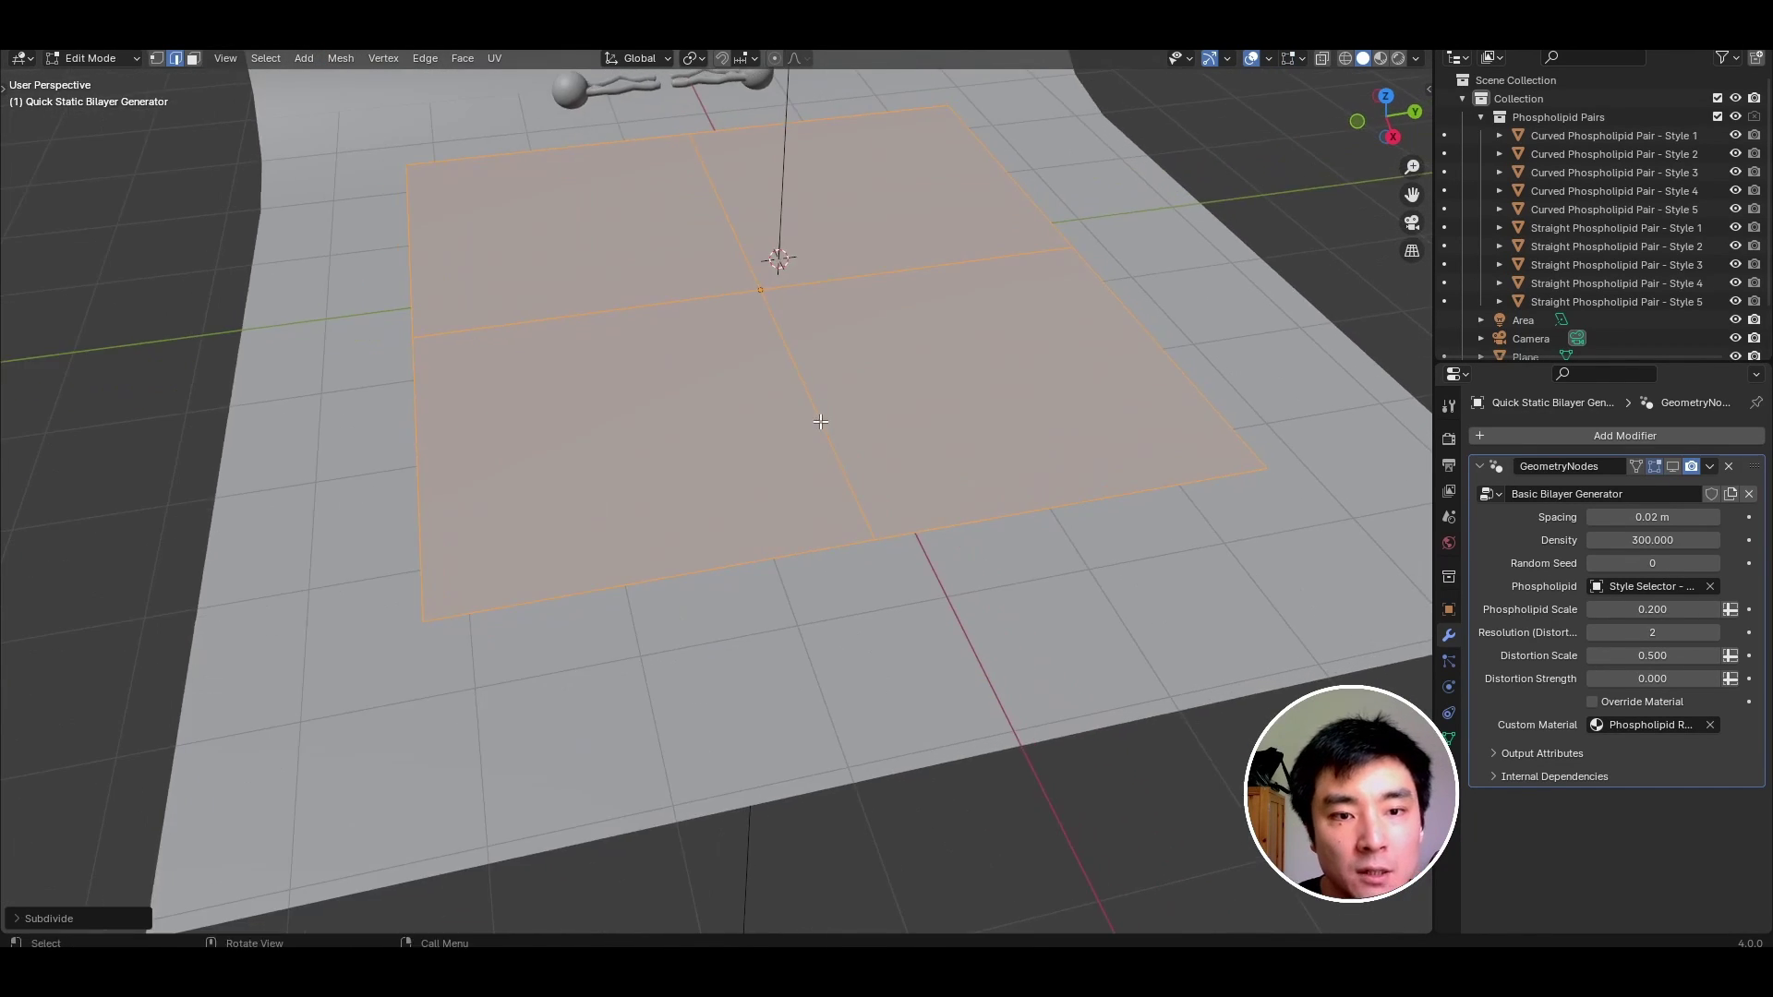
middle_click_drag(953, 475, 923, 499)
Bevel the two central edges running along the X axis into a narrow strip across the plane.
left_click(827, 498)
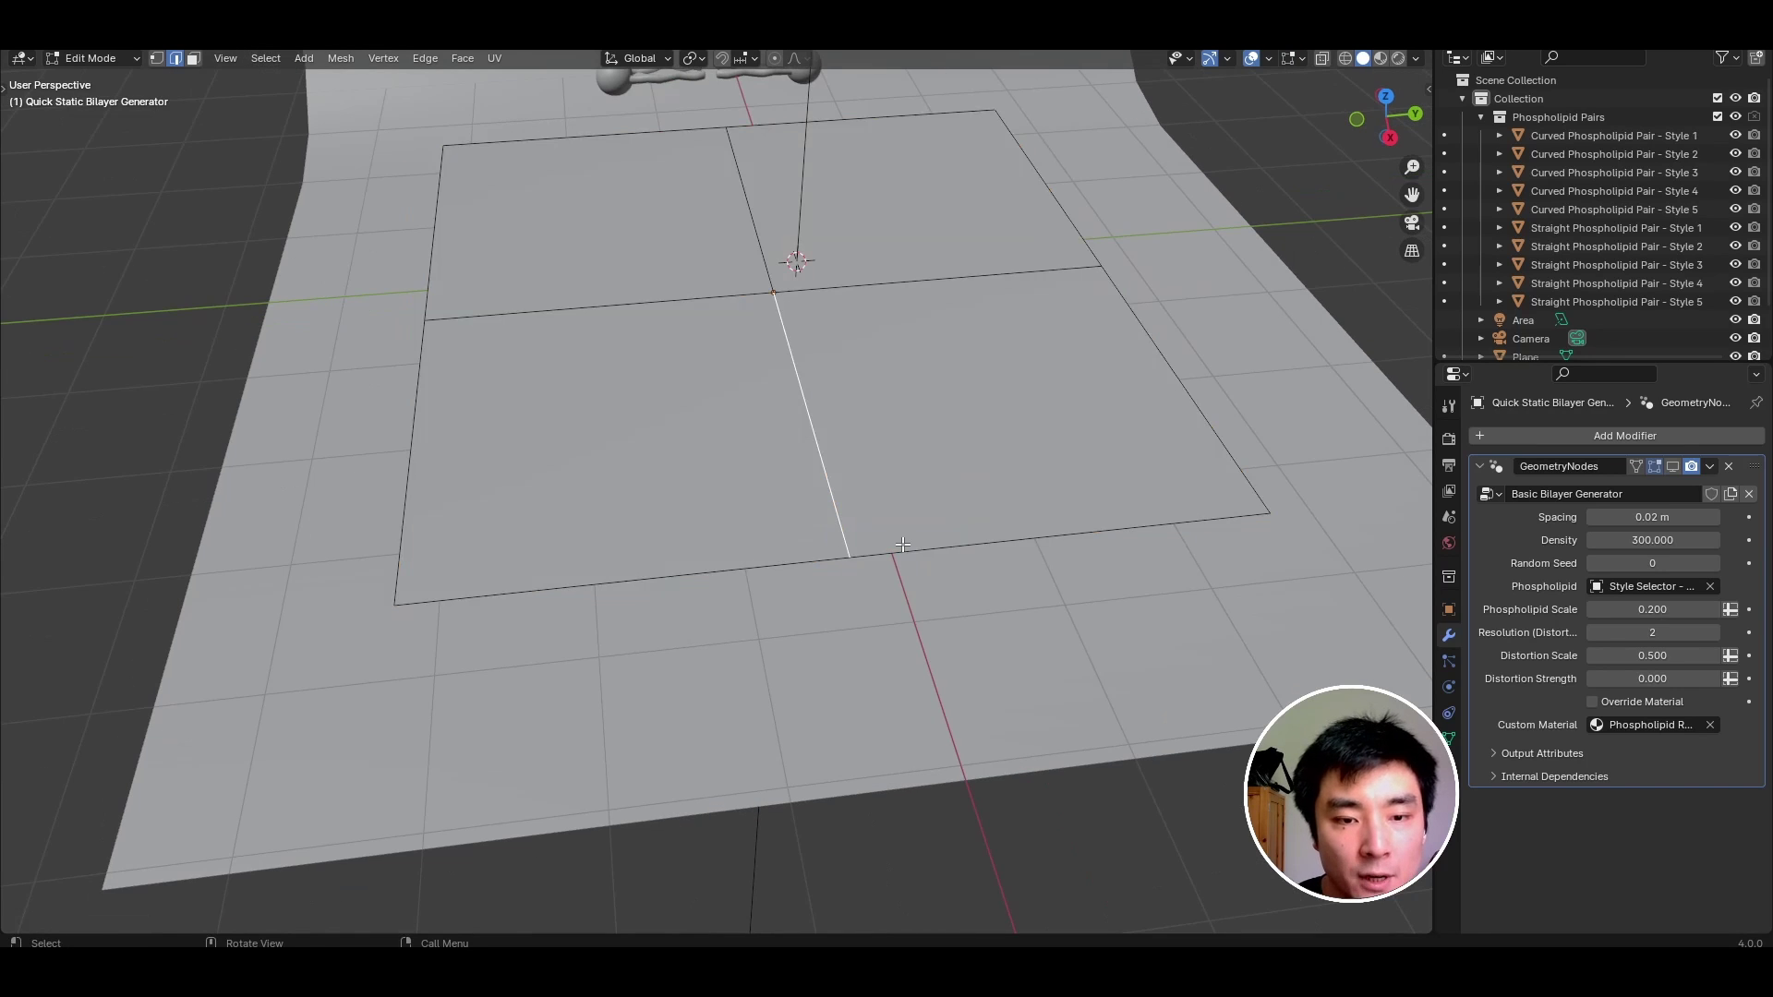
left_click(749, 211, "shift")
middle_click_drag(750, 211, 746, 185)
key("ctrl+b")
left_click(980, 487)
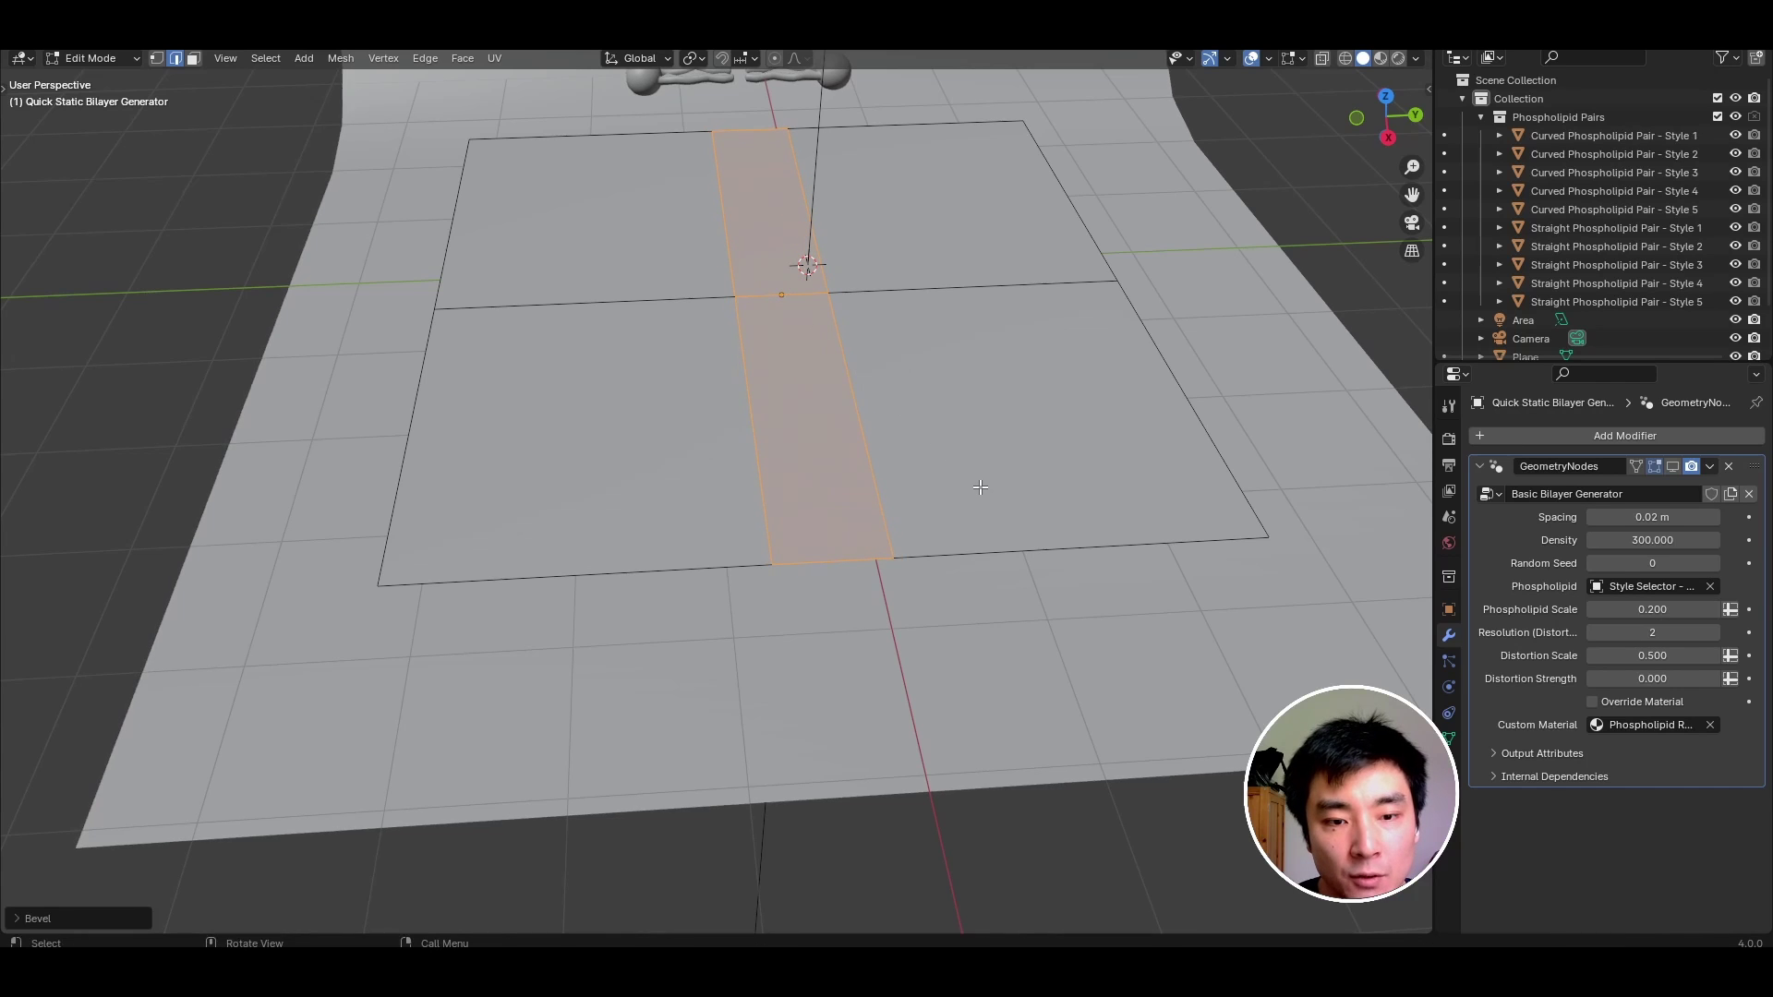
Add a loop cut across the plane and slide it close to the outer edge on the positive X side.
middle_click_drag(977, 490, 555, 220)
middle_click_drag(805, 480, 890, 374)
left_click(890, 371)
key("ctrl+r")
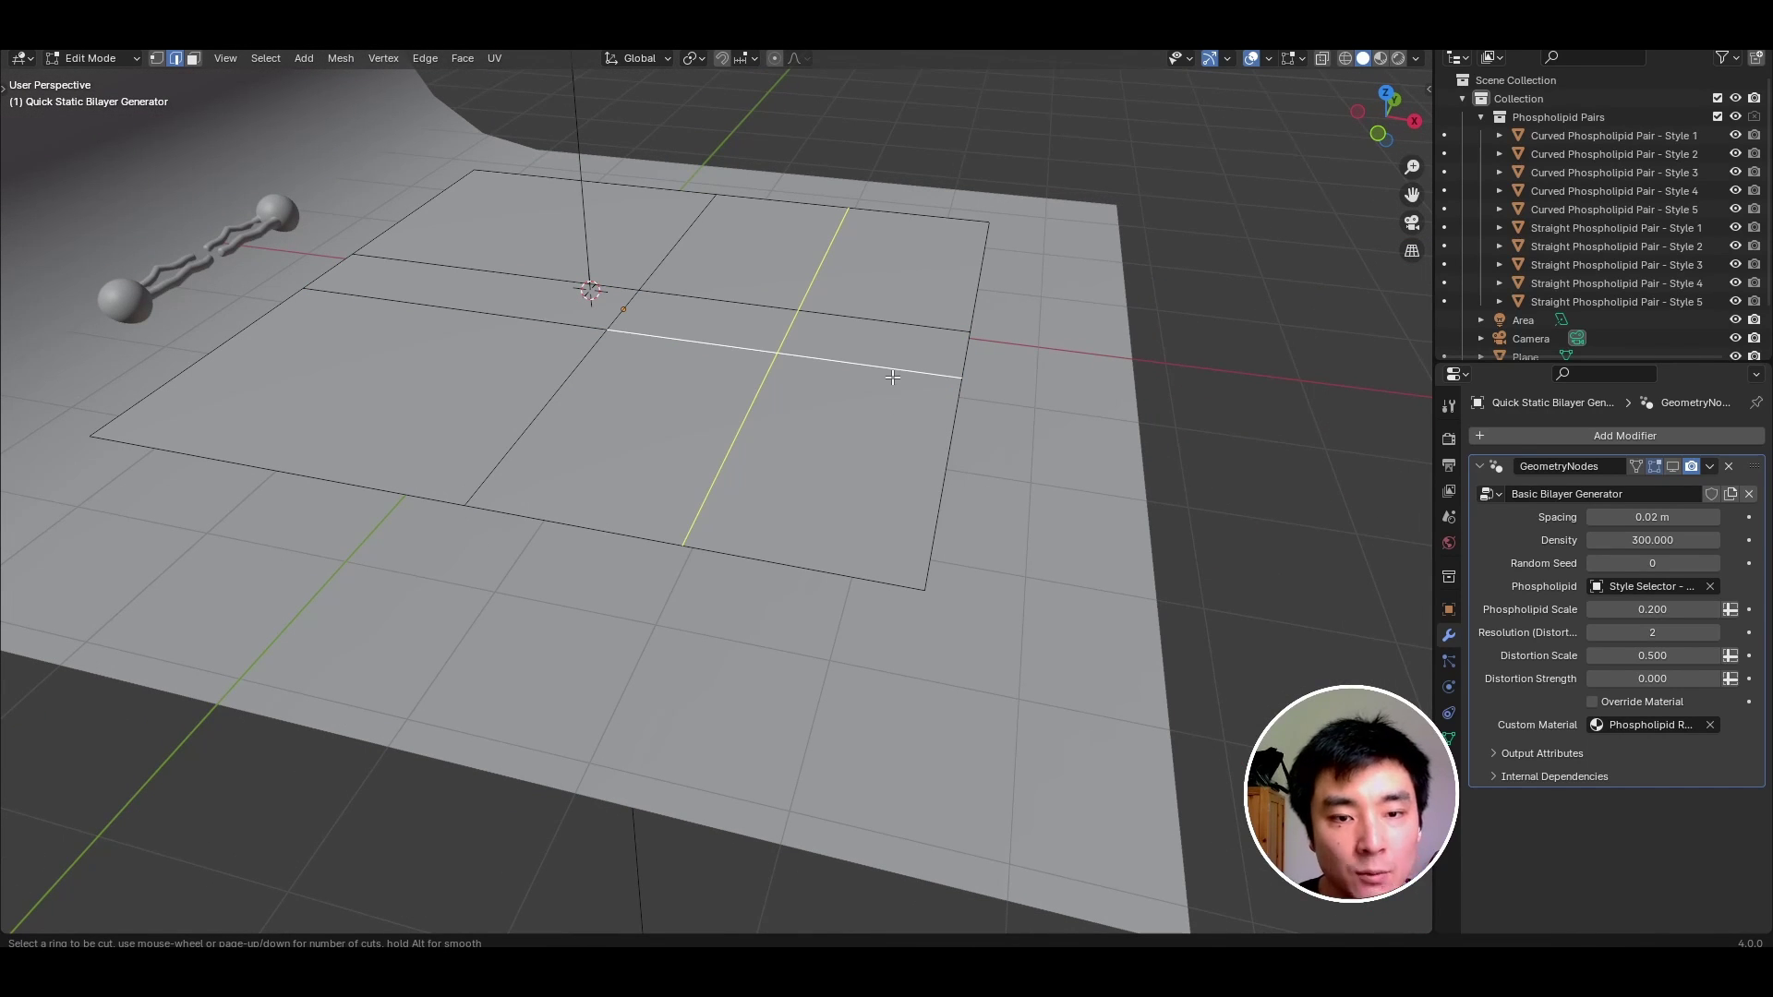
left_click(892, 377)
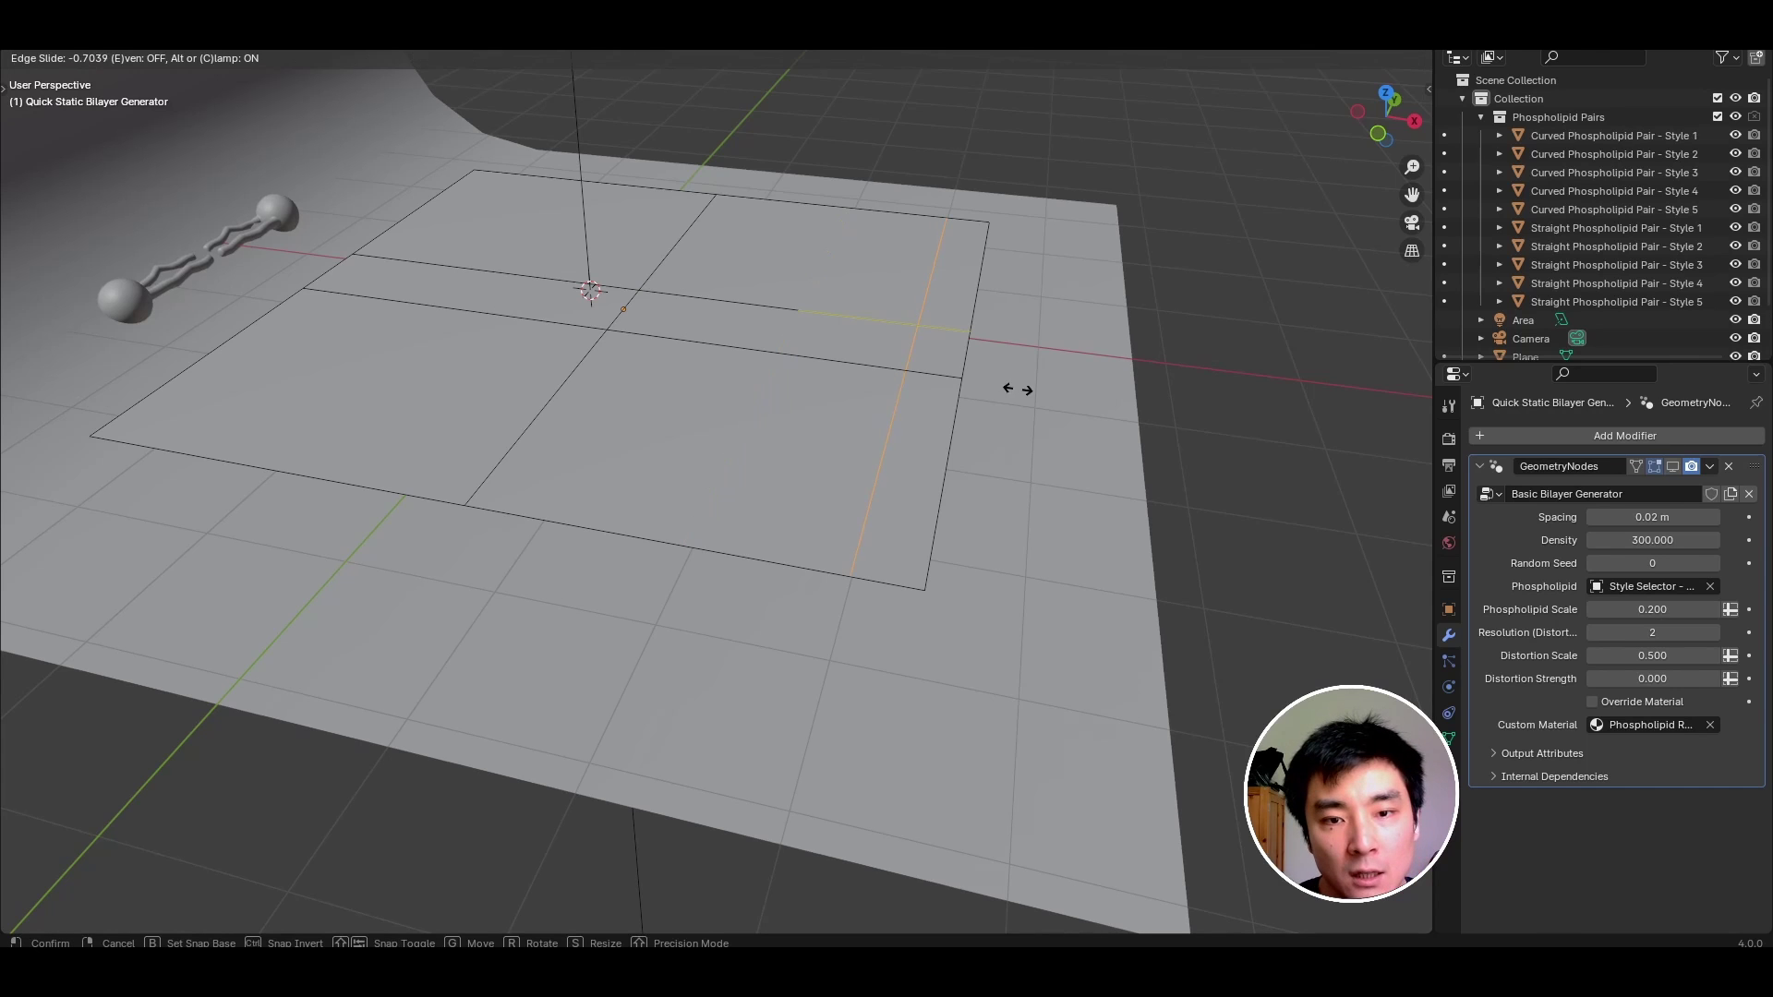
left_click(1032, 386)
Delete the small face at the outer end of the central strip to cut a notch in the membrane.
middle_click_drag(1032, 386, 909, 425)
left_click(848, 480)
left_click(850, 461)
key("x")
left_click(868, 400)
scroll(869, 399, "up", 1)
Return to Object Mode and redisplay the phospholipids to examine the notch in the membrane.
key("Tab")
left_click(1672, 467)
middle_click_drag(1094, 462, 957, 530)
scroll(986, 530, "up", 2)
scroll(911, 672, "down", 2)
middle_click_drag(911, 672, 737, 249)
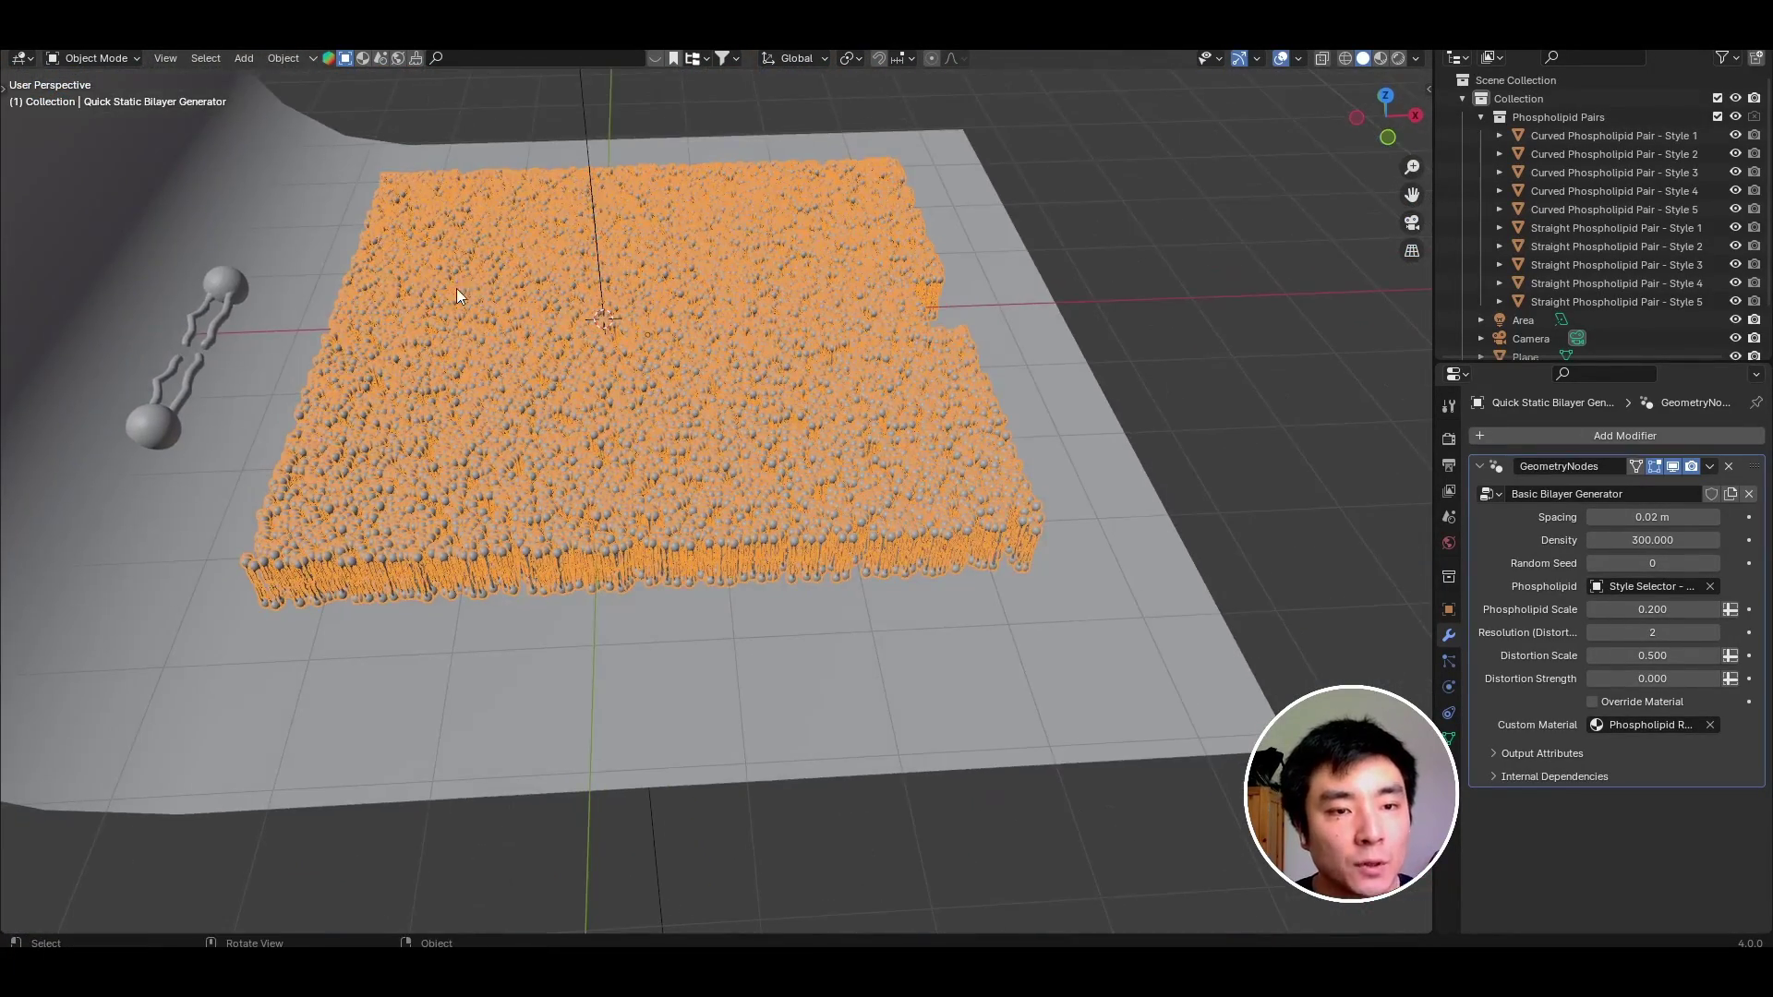
Remove the half of the base plane opposite the notch and display the shortened bilayer in Object Mode.
key("Tab")
left_click(1673, 469)
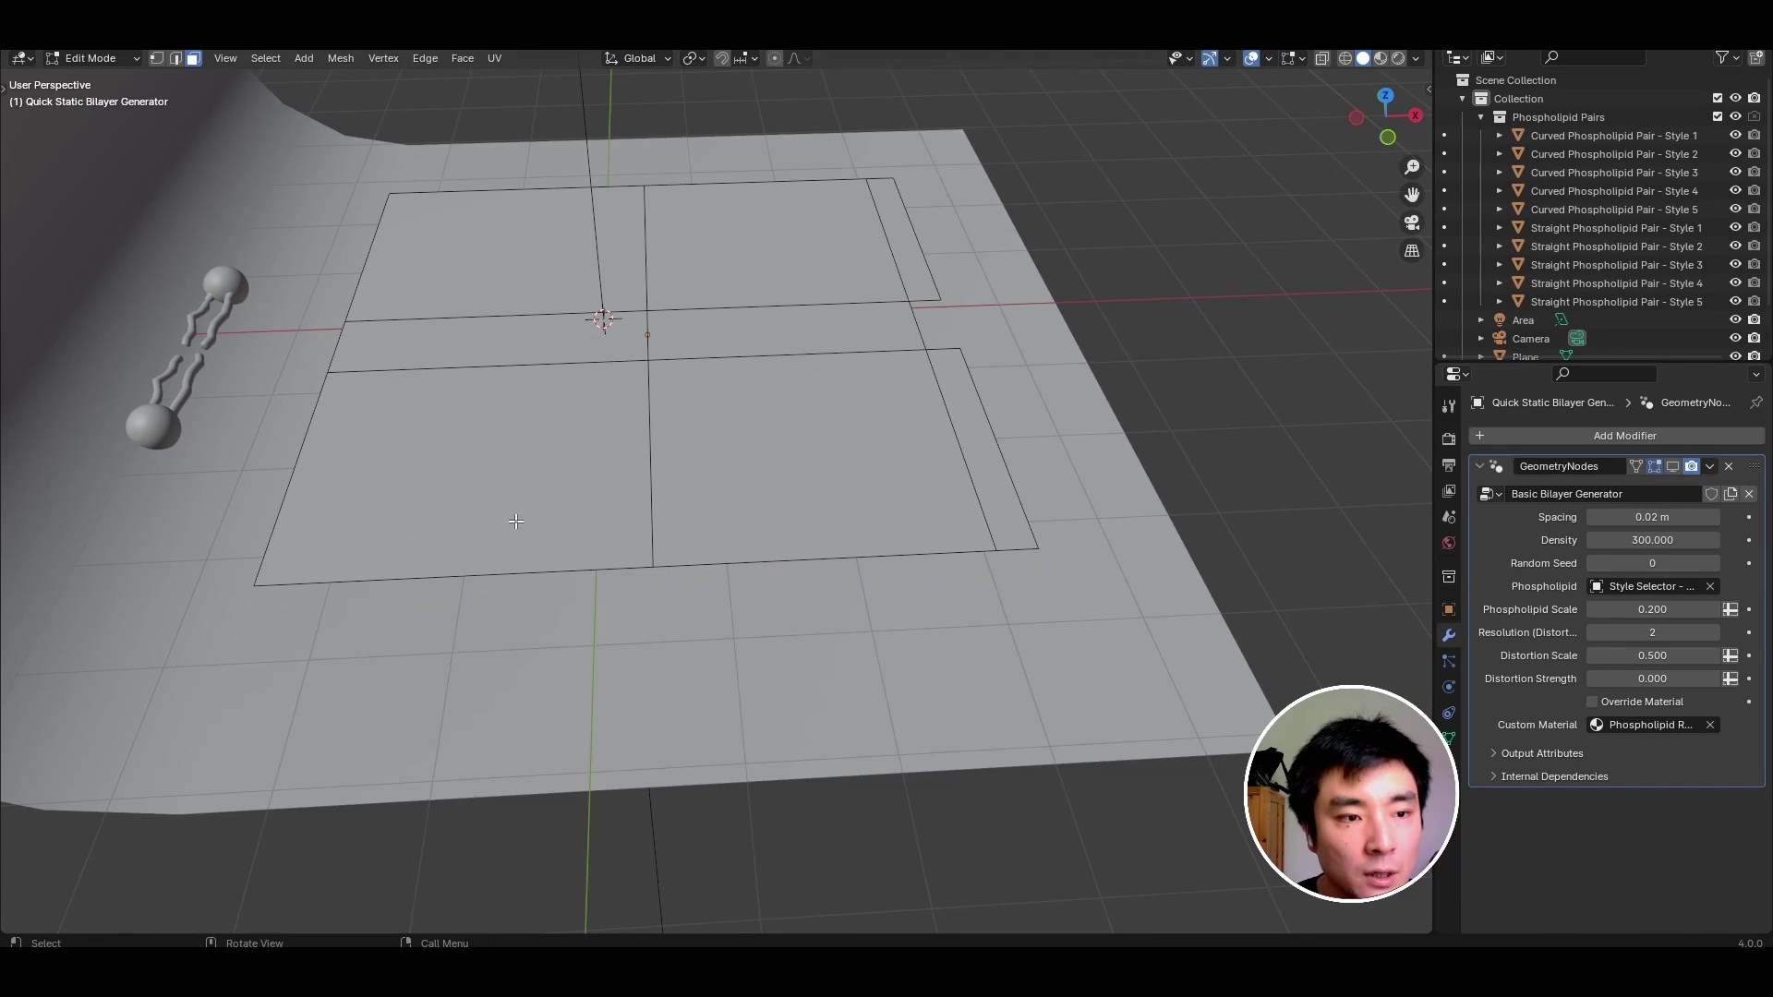
middle_click_drag(591, 295, 506, 229)
left_click(490, 266, "shift")
key("g")
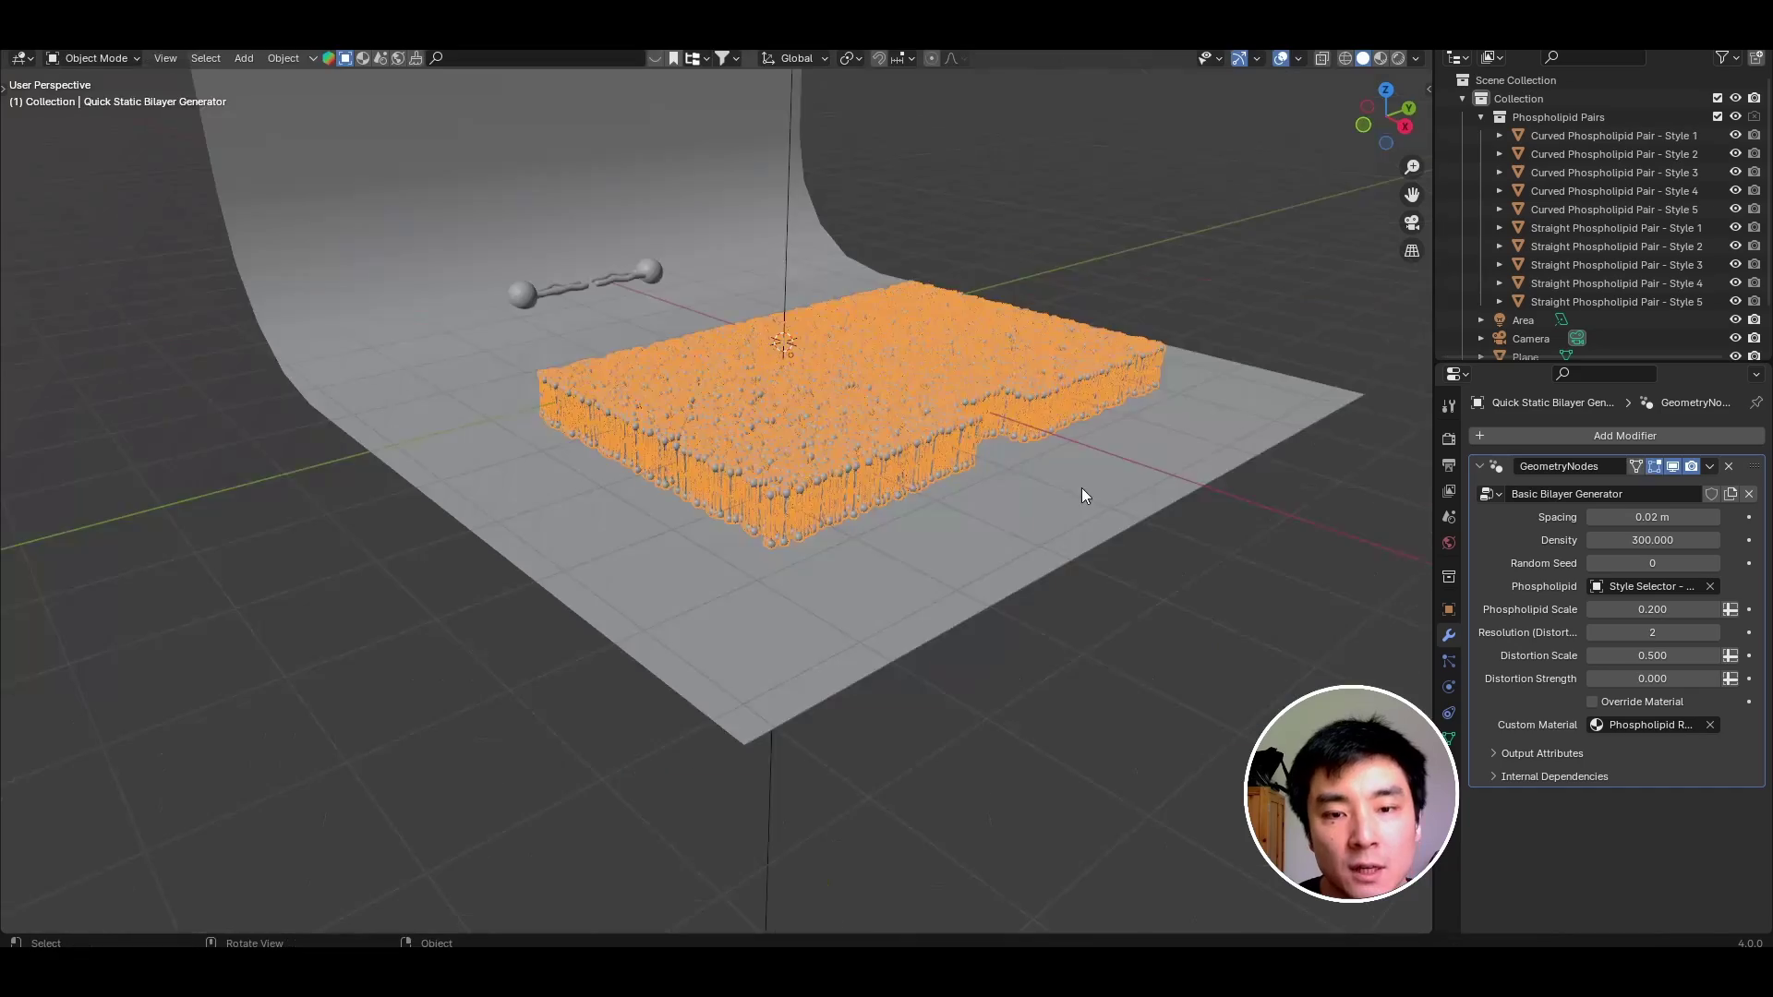
Switch the viewport to rendered shading and hide the overlays.
scroll(1083, 488, "up", 2)
mouse_move(953, 458)
middle_mouse_down()
mouse_move(940, 508)
mouse_move(877, 487)
mouse_move(875, 456)
middle_mouse_up()
scroll(875, 457, "down", 2)
key("z")
middle_click_drag(1106, 314, 1016, 406, "shift")
scroll(999, 524, "up", 2)
key("alt+shift+z")
scroll(1016, 388, "up", 3)
Set the bilayer generator's Phospholipid object to Straight Phospholipid Pair - Style 2.
left_click(1019, 409)
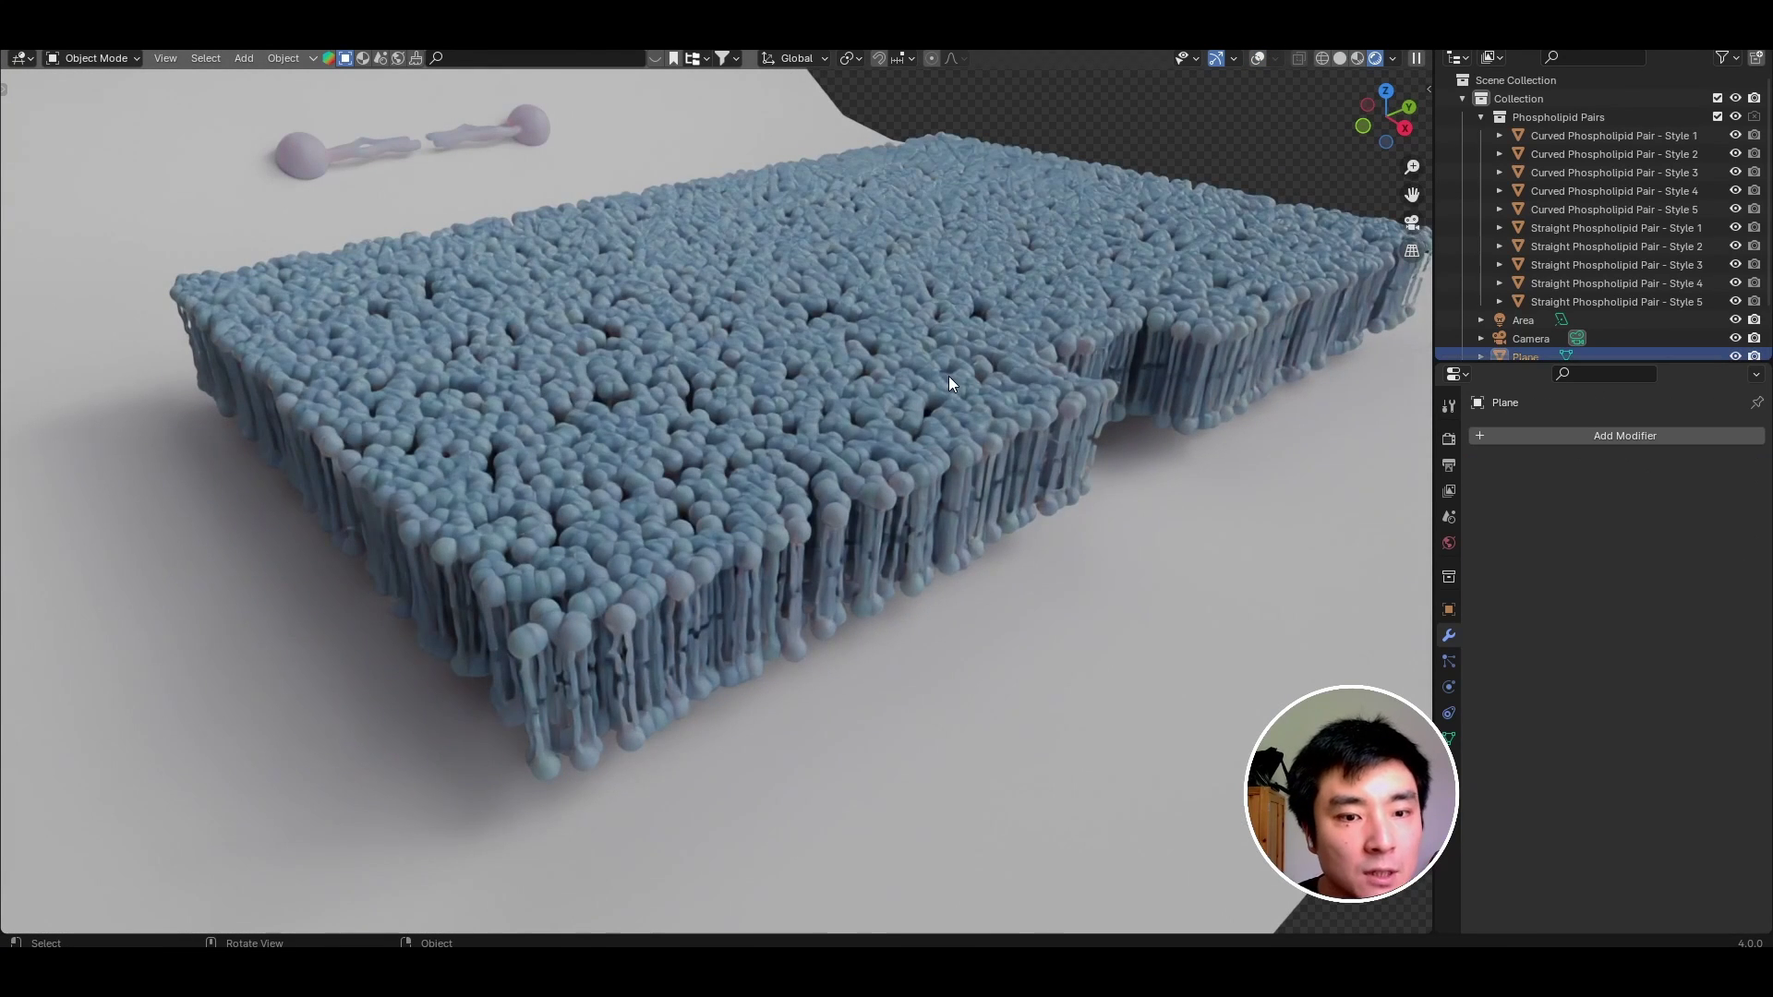
left_click(844, 490)
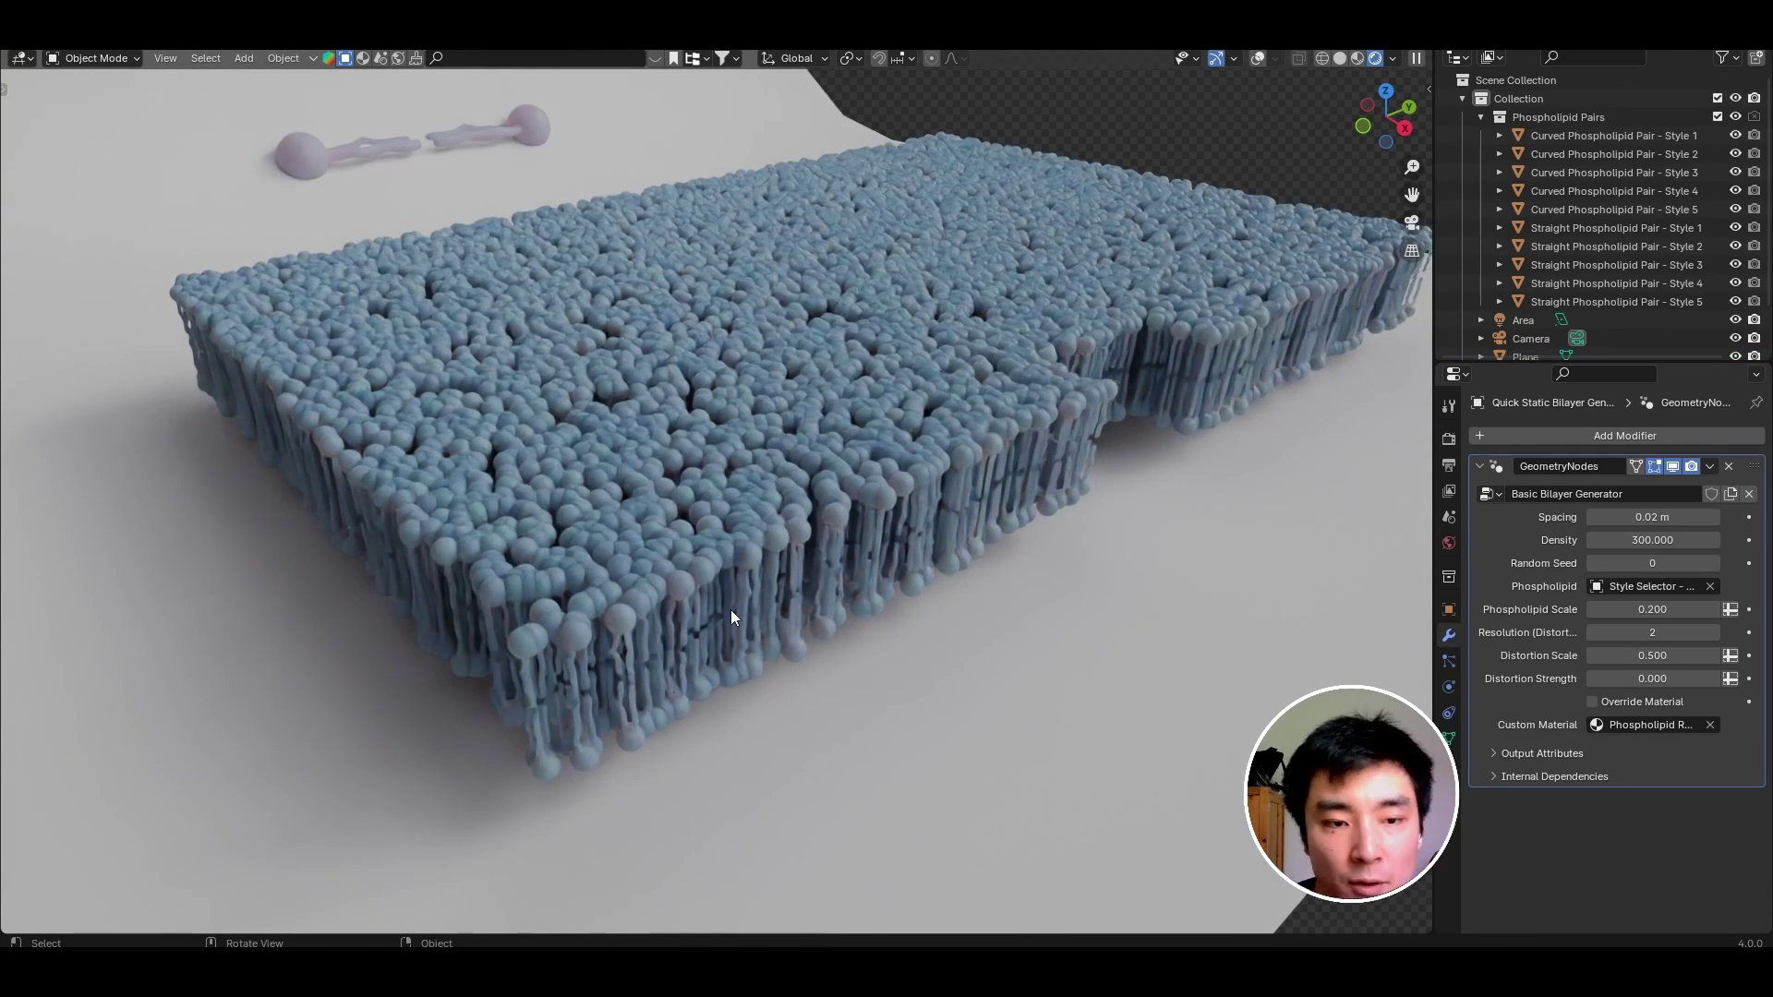
scroll(1516, 257, "down", 3)
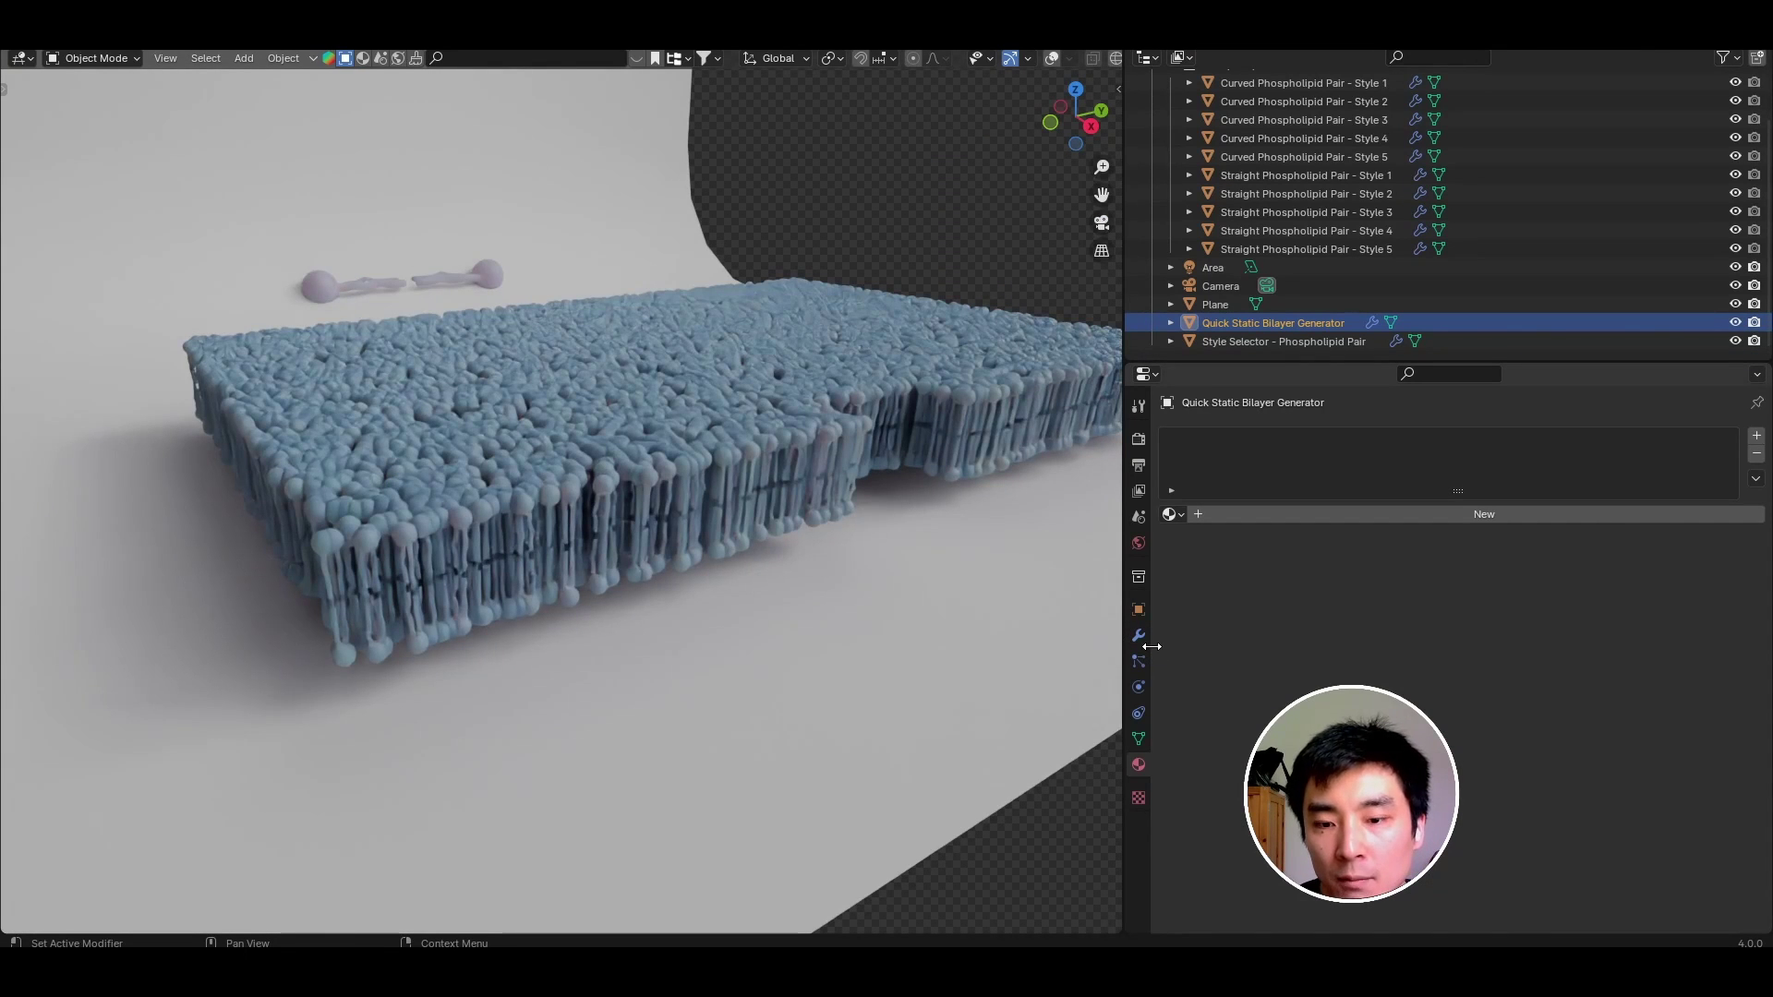
left_click(1139, 636)
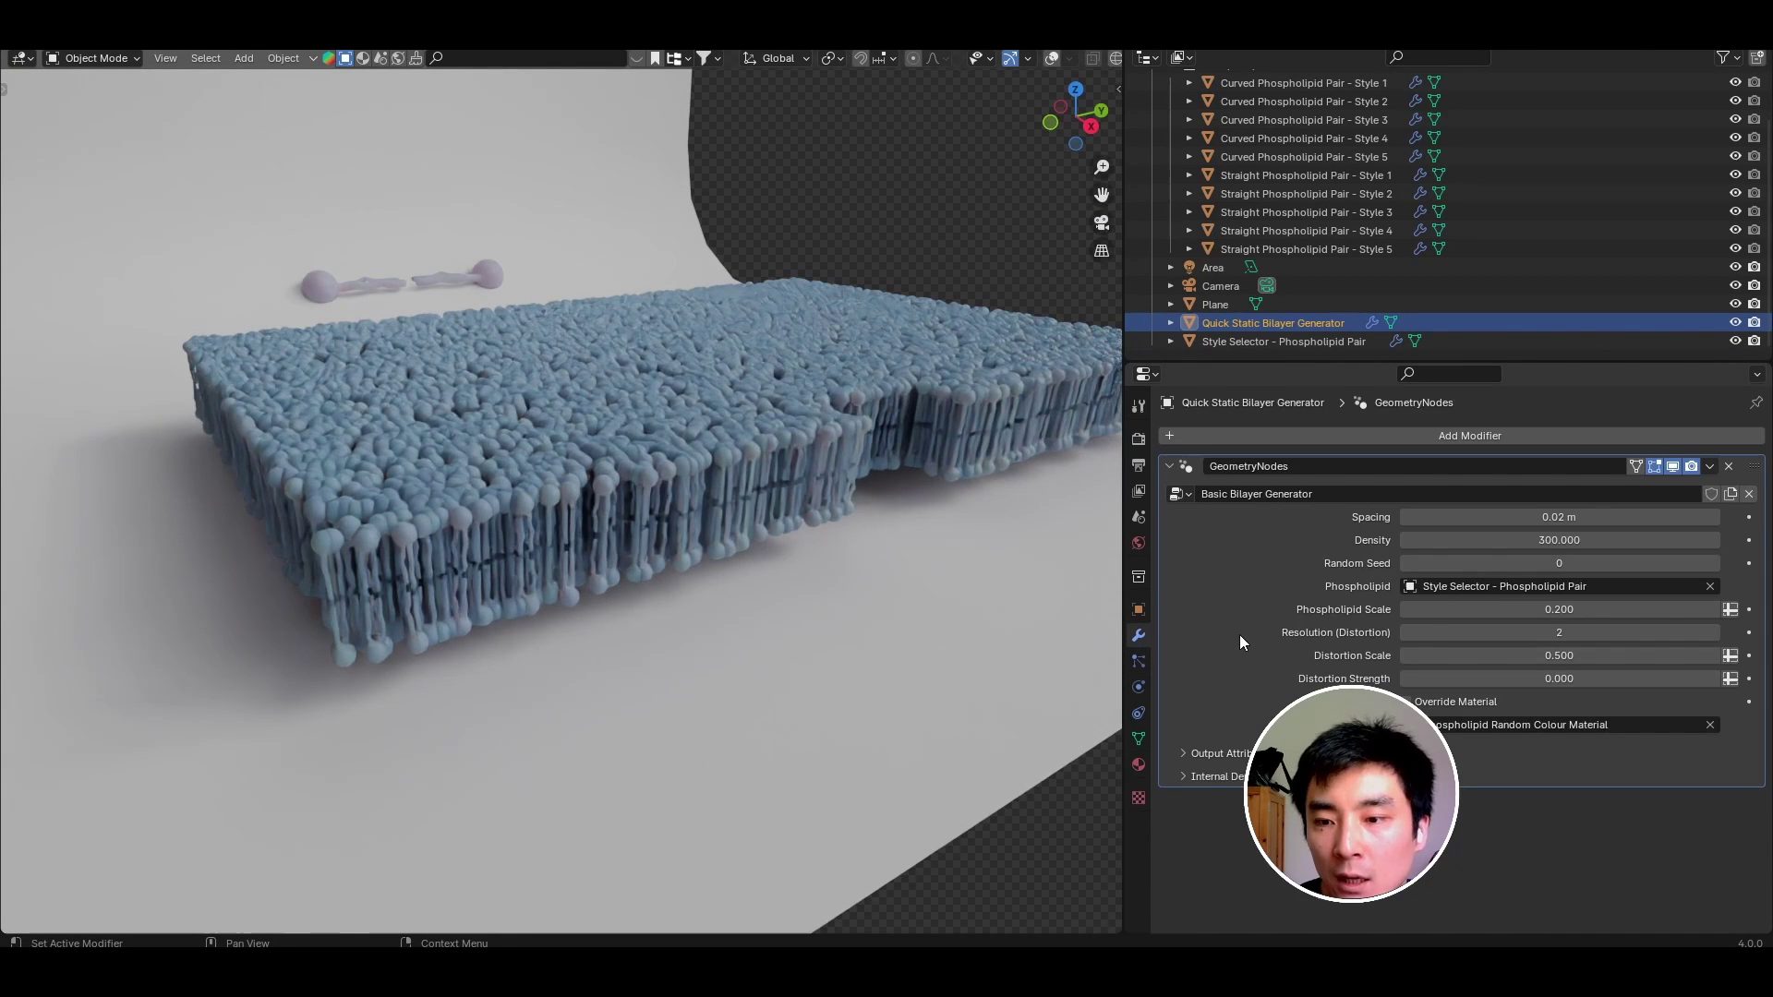
left_click(1460, 586)
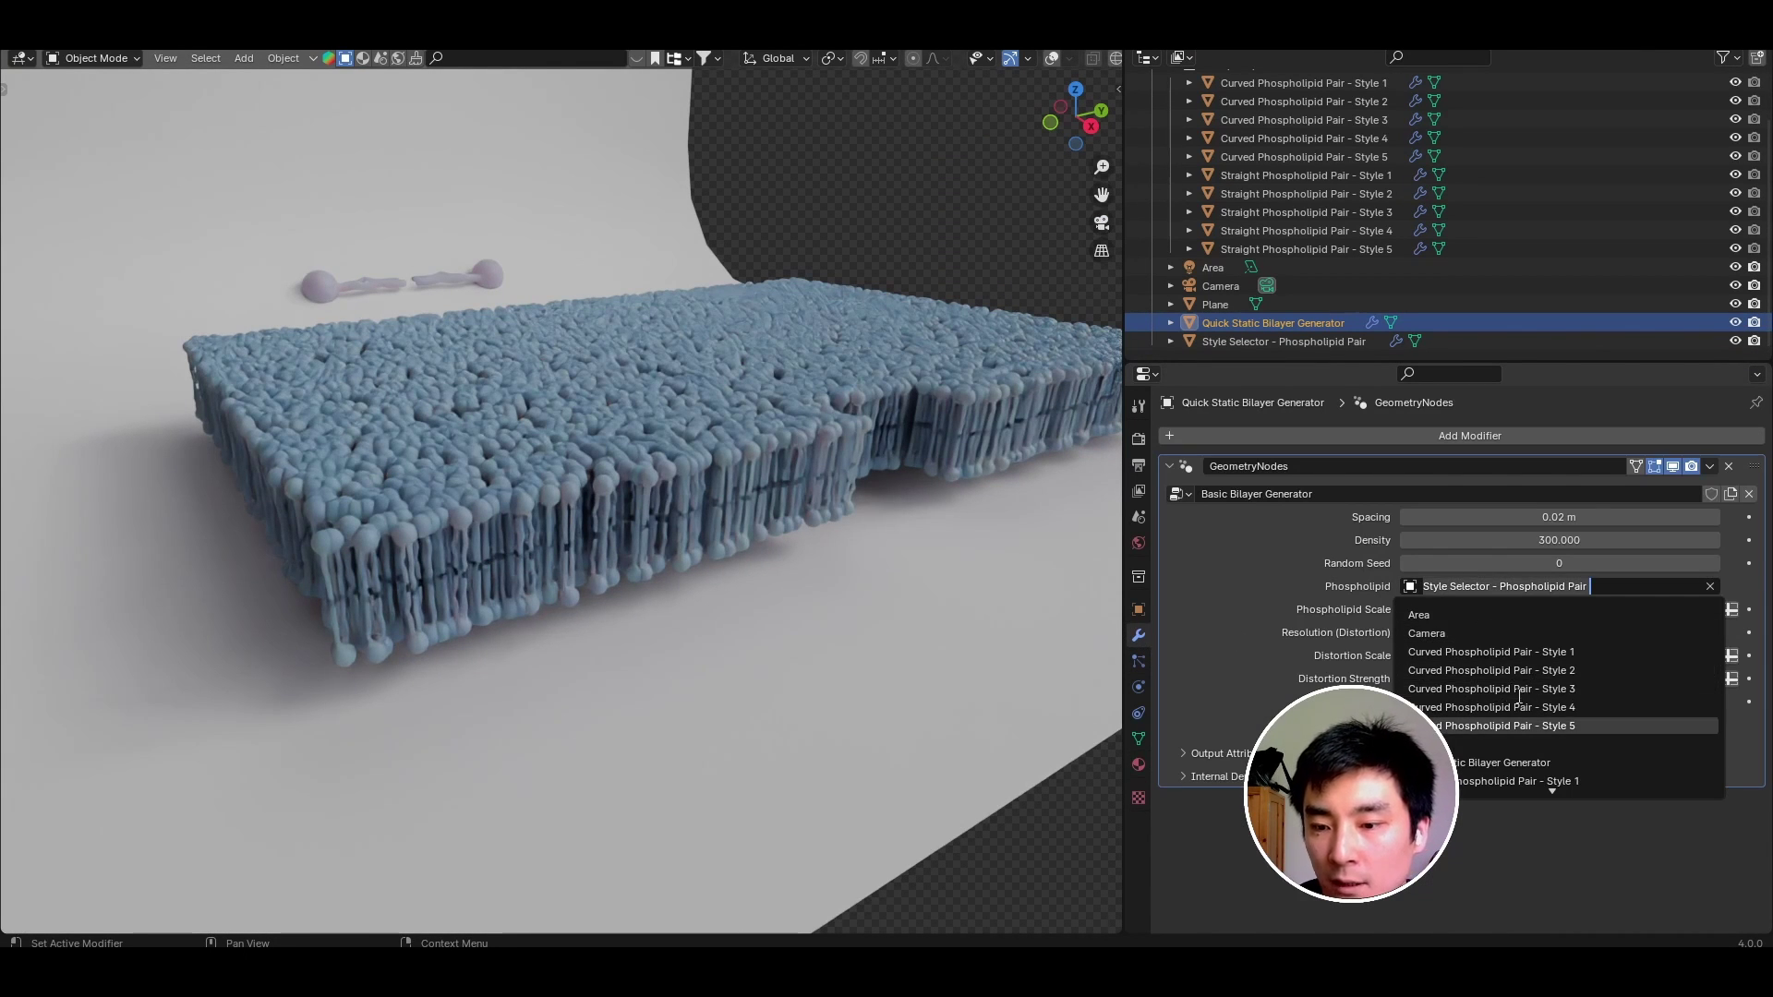
scroll(1459, 657, "down", 5)
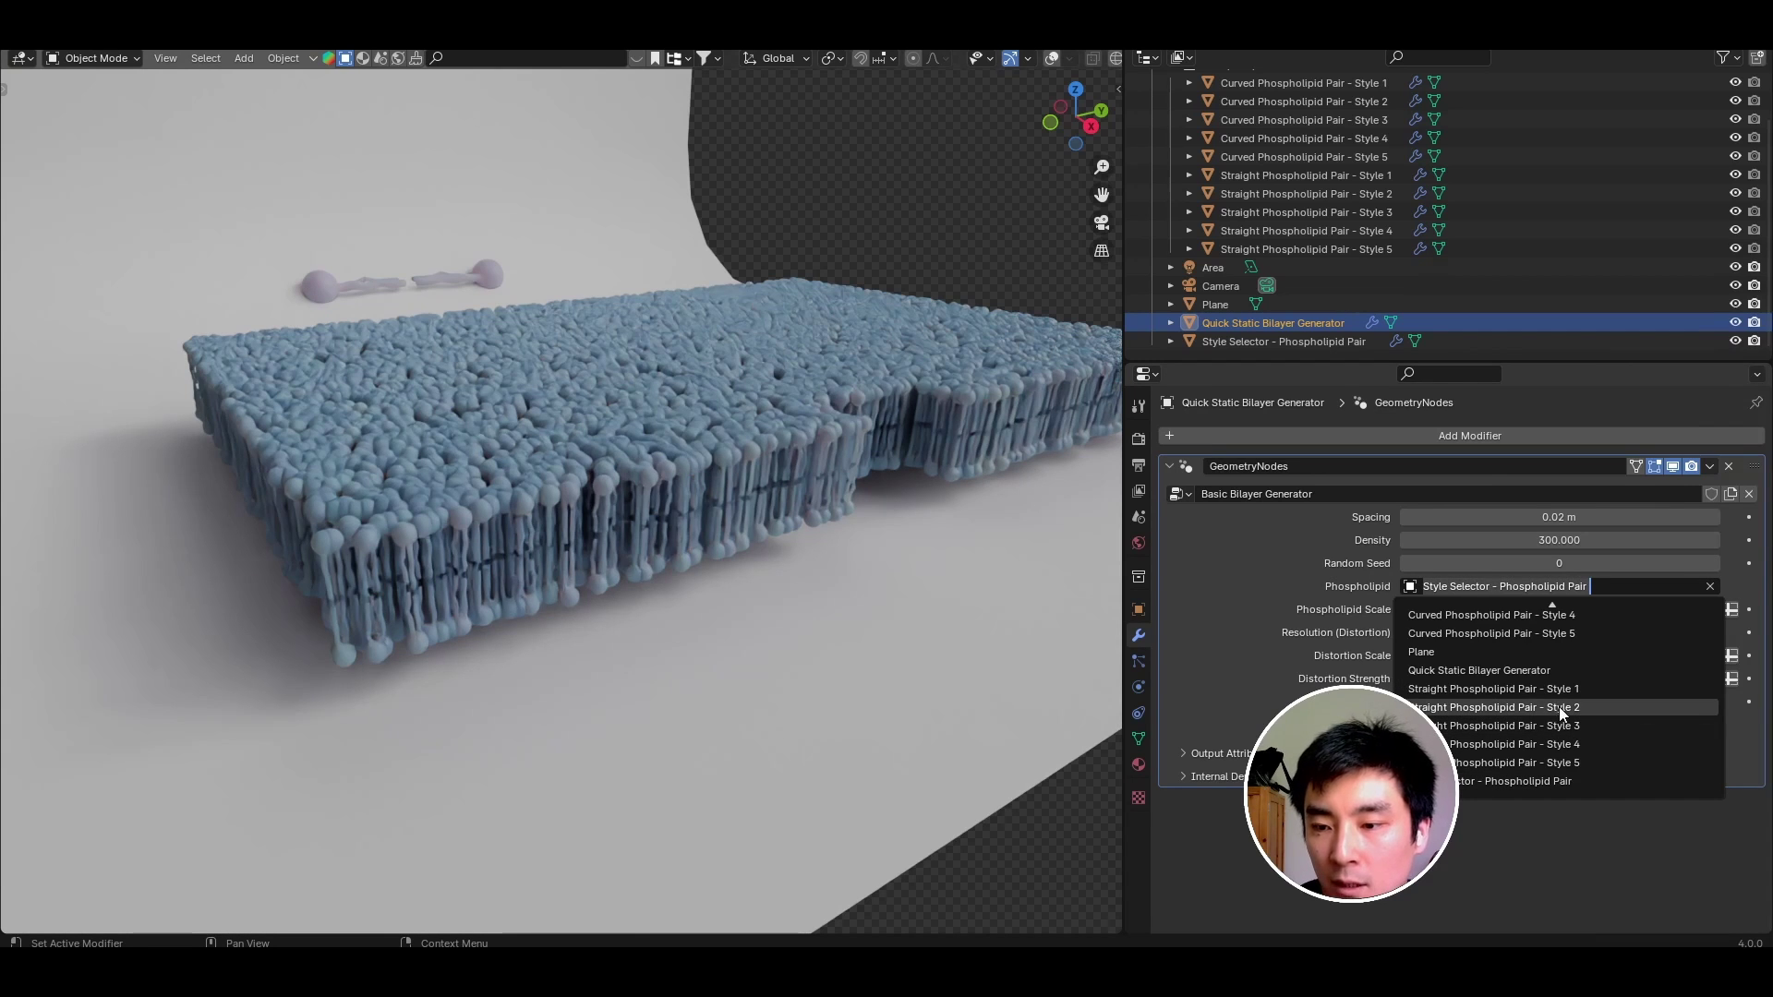
left_click(1556, 709)
scroll(647, 532, "up", 5)
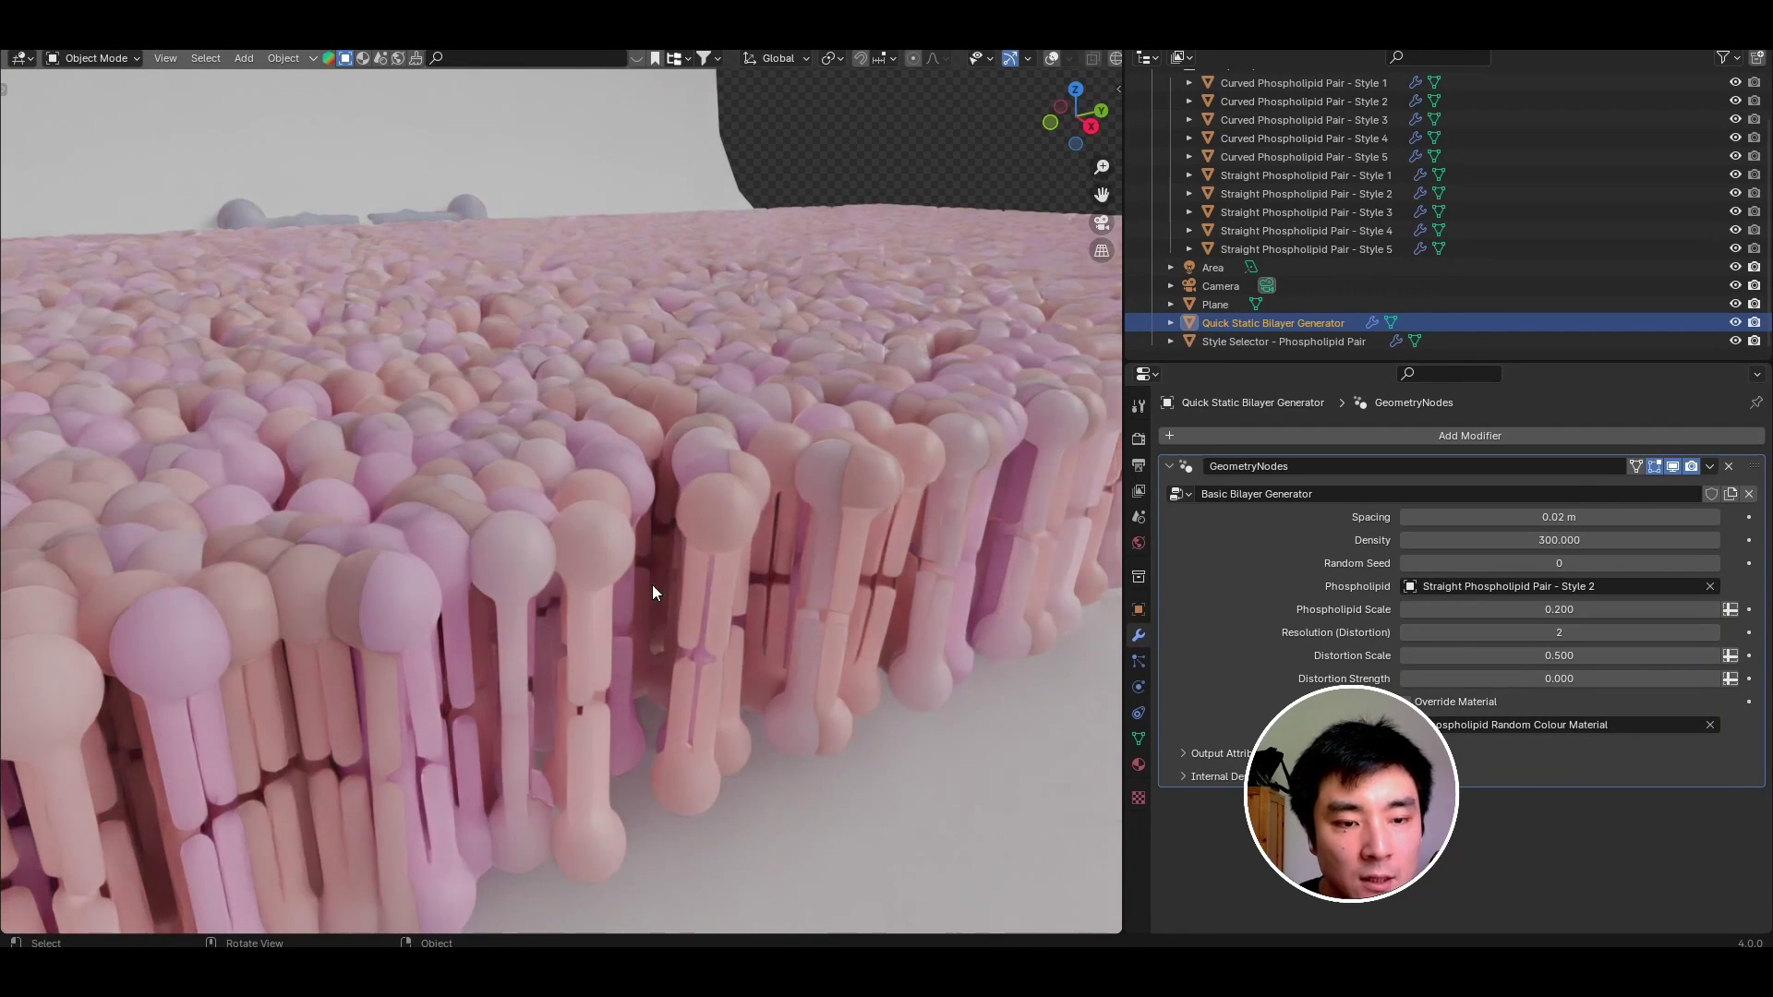
scroll(795, 554, "down", 5)
scroll(808, 540, "down", 2)
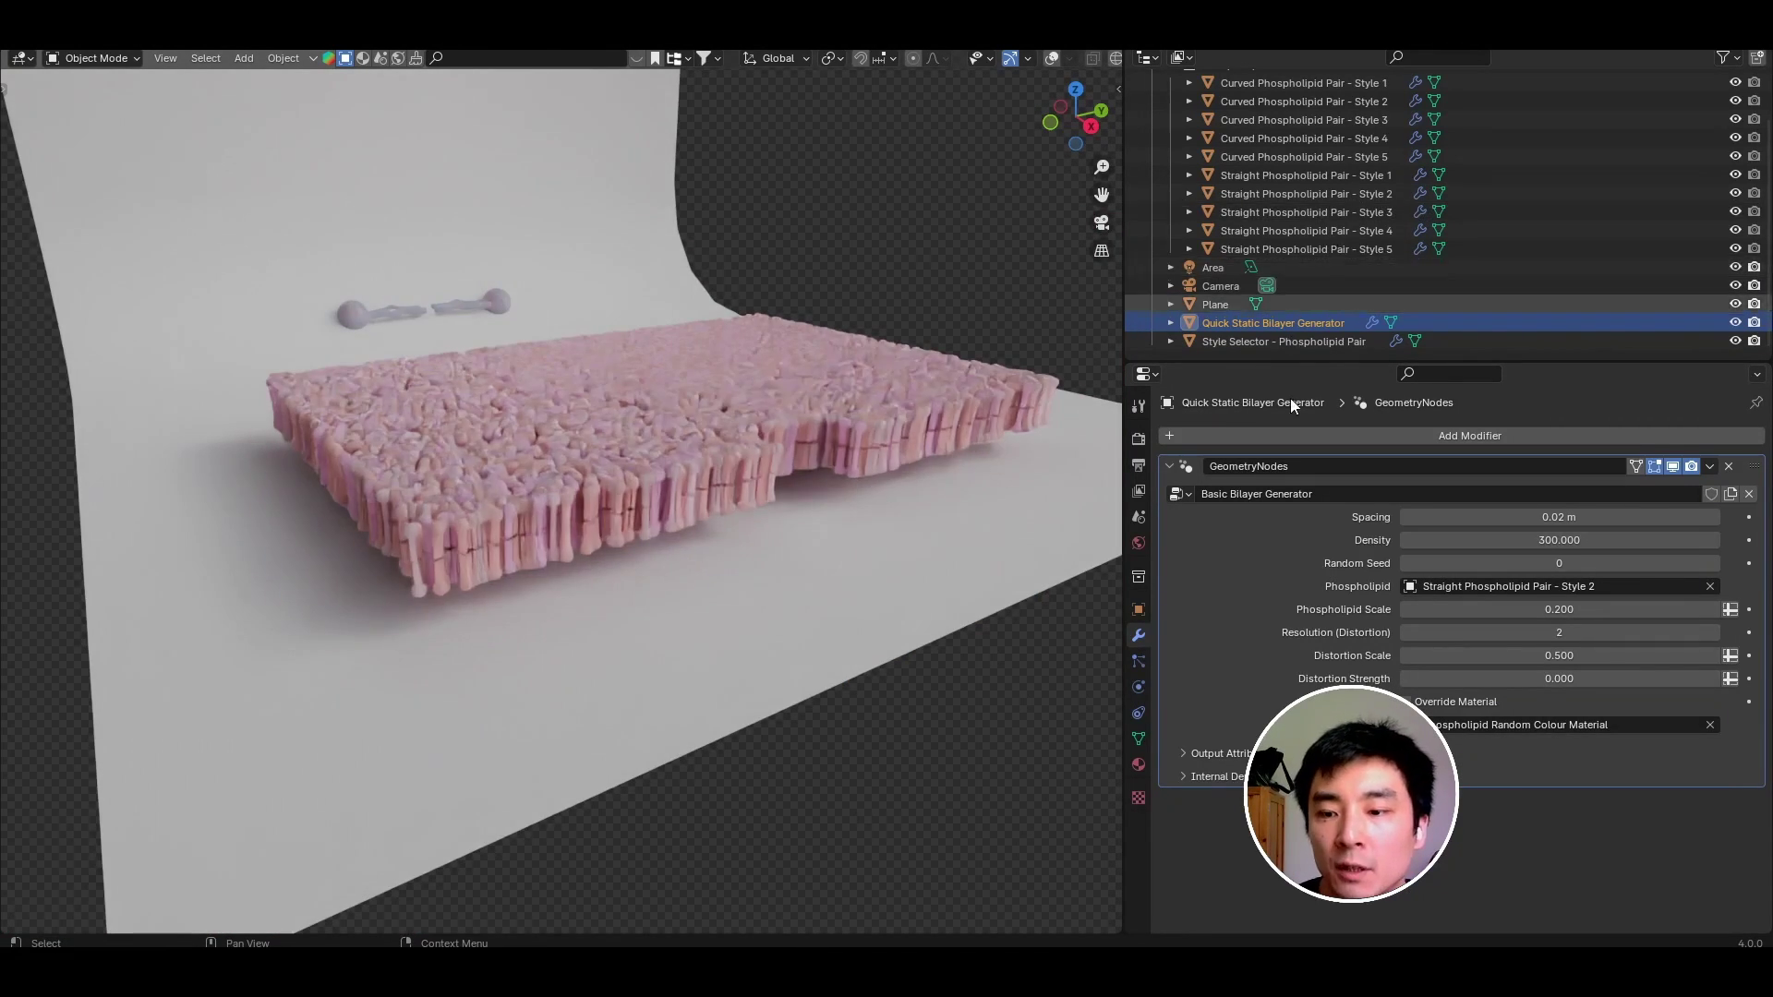
Set the Subsurface Weight of Straight Phospholipid Pair - Style 2's Phospholipid Random Colour Material to 0.
scroll(1298, 219, "up", 3)
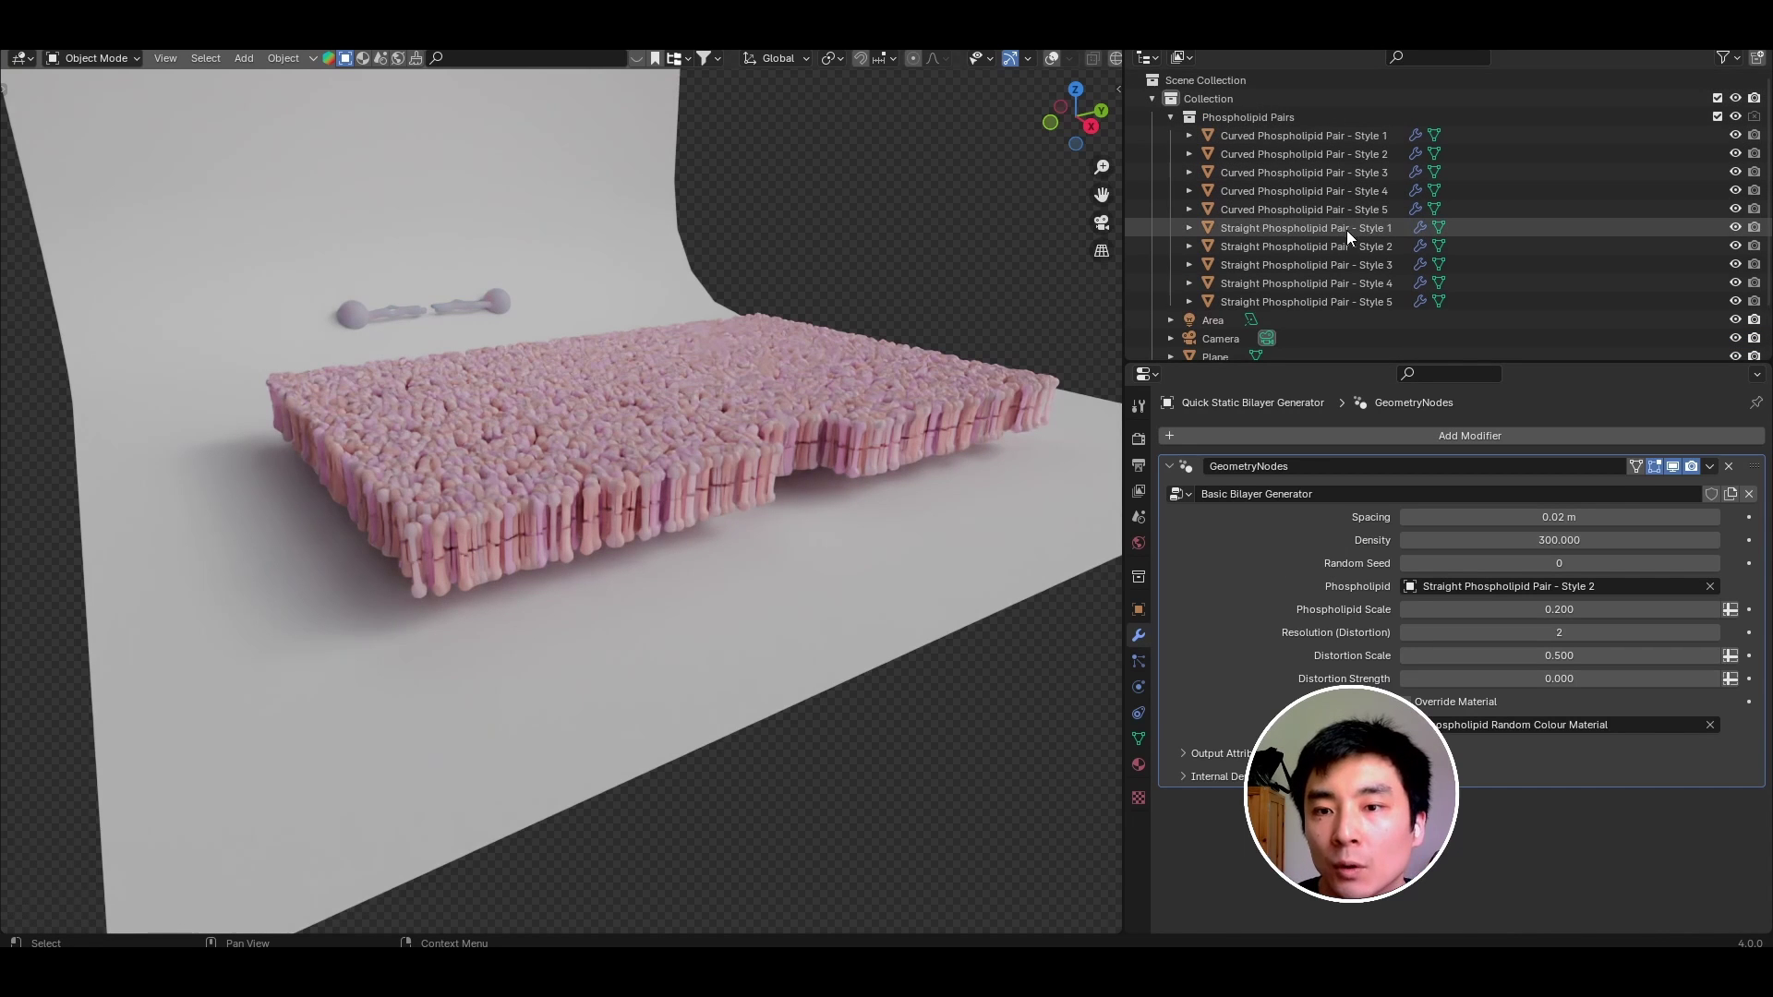
left_click_drag(1117, 320, 1224, 320)
left_click(1372, 246)
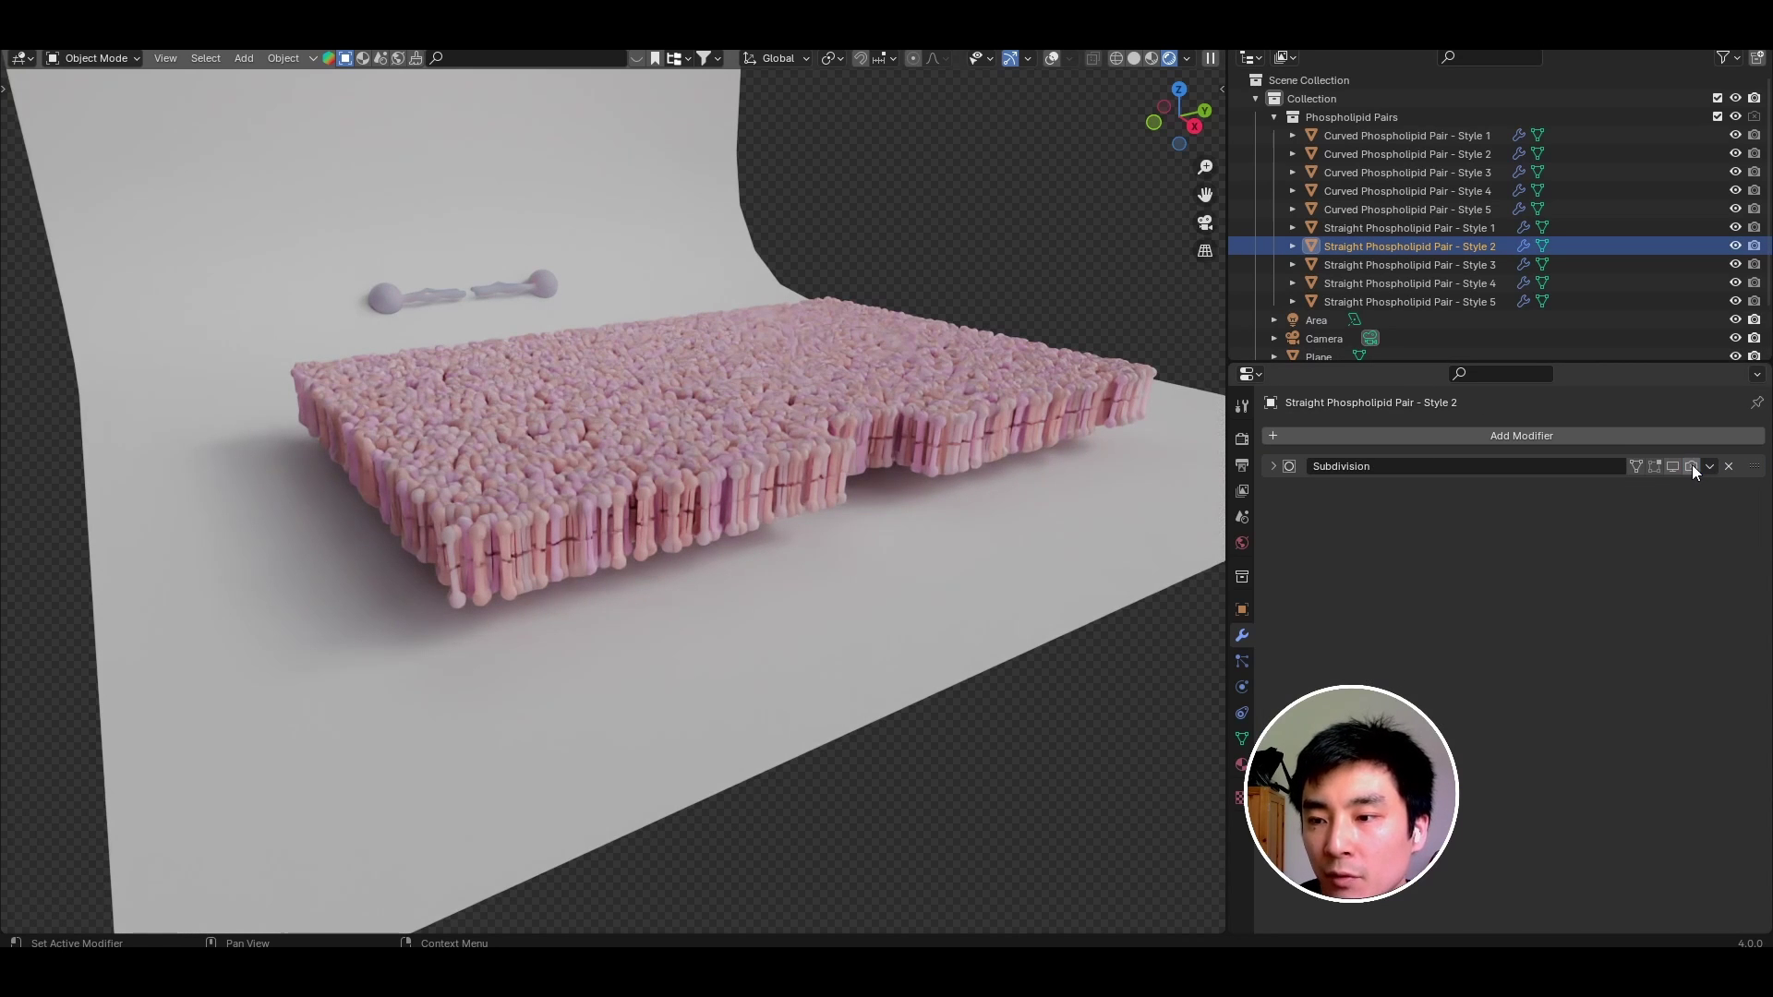
left_click(1242, 764)
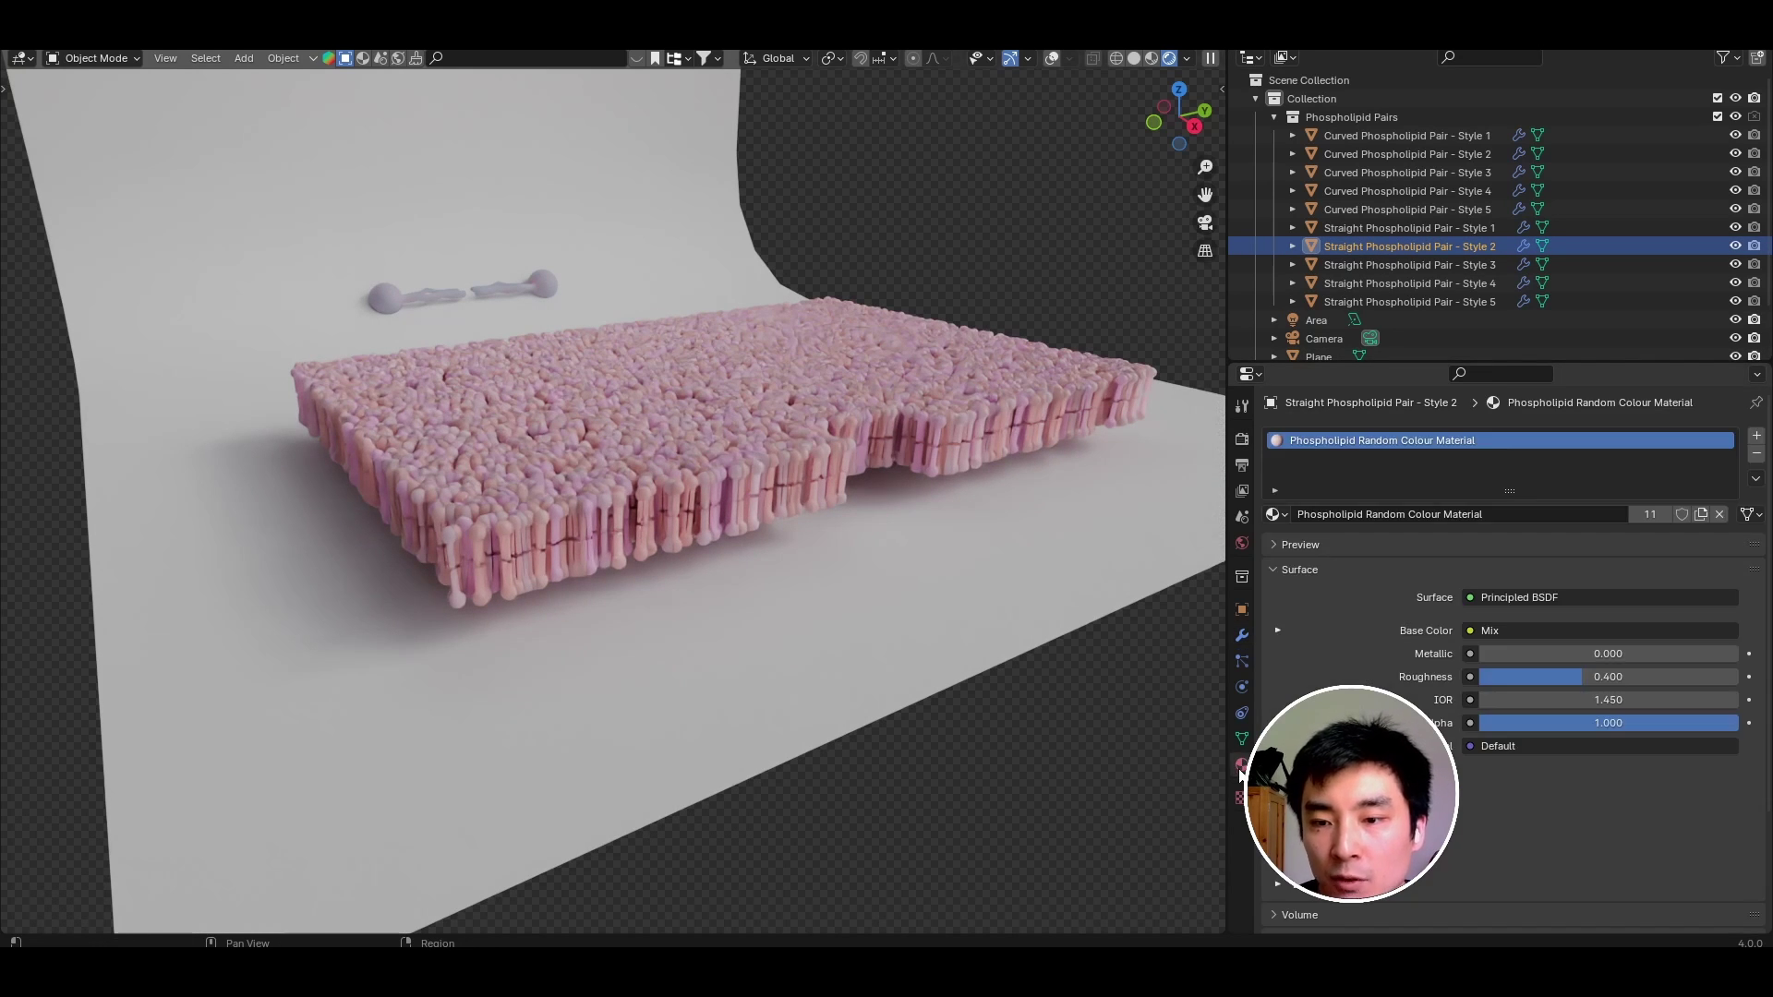
scroll(1446, 710, "down", 3)
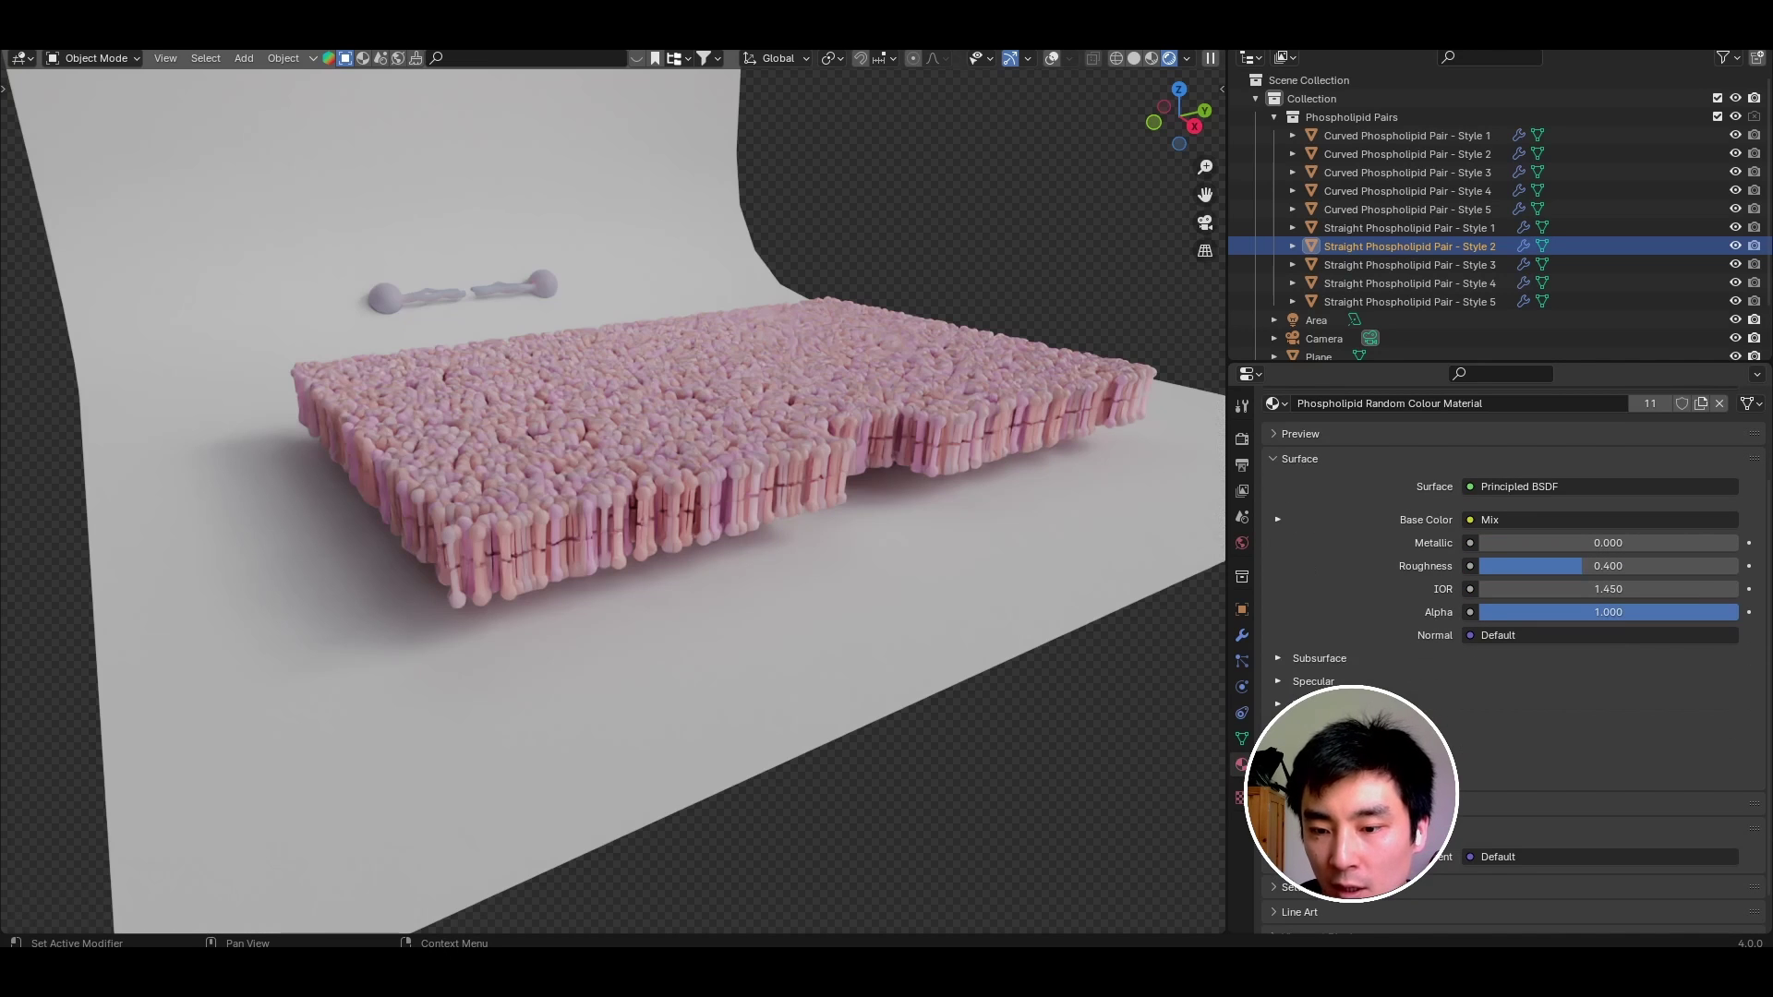
left_click(1293, 659)
left_click(1638, 705)
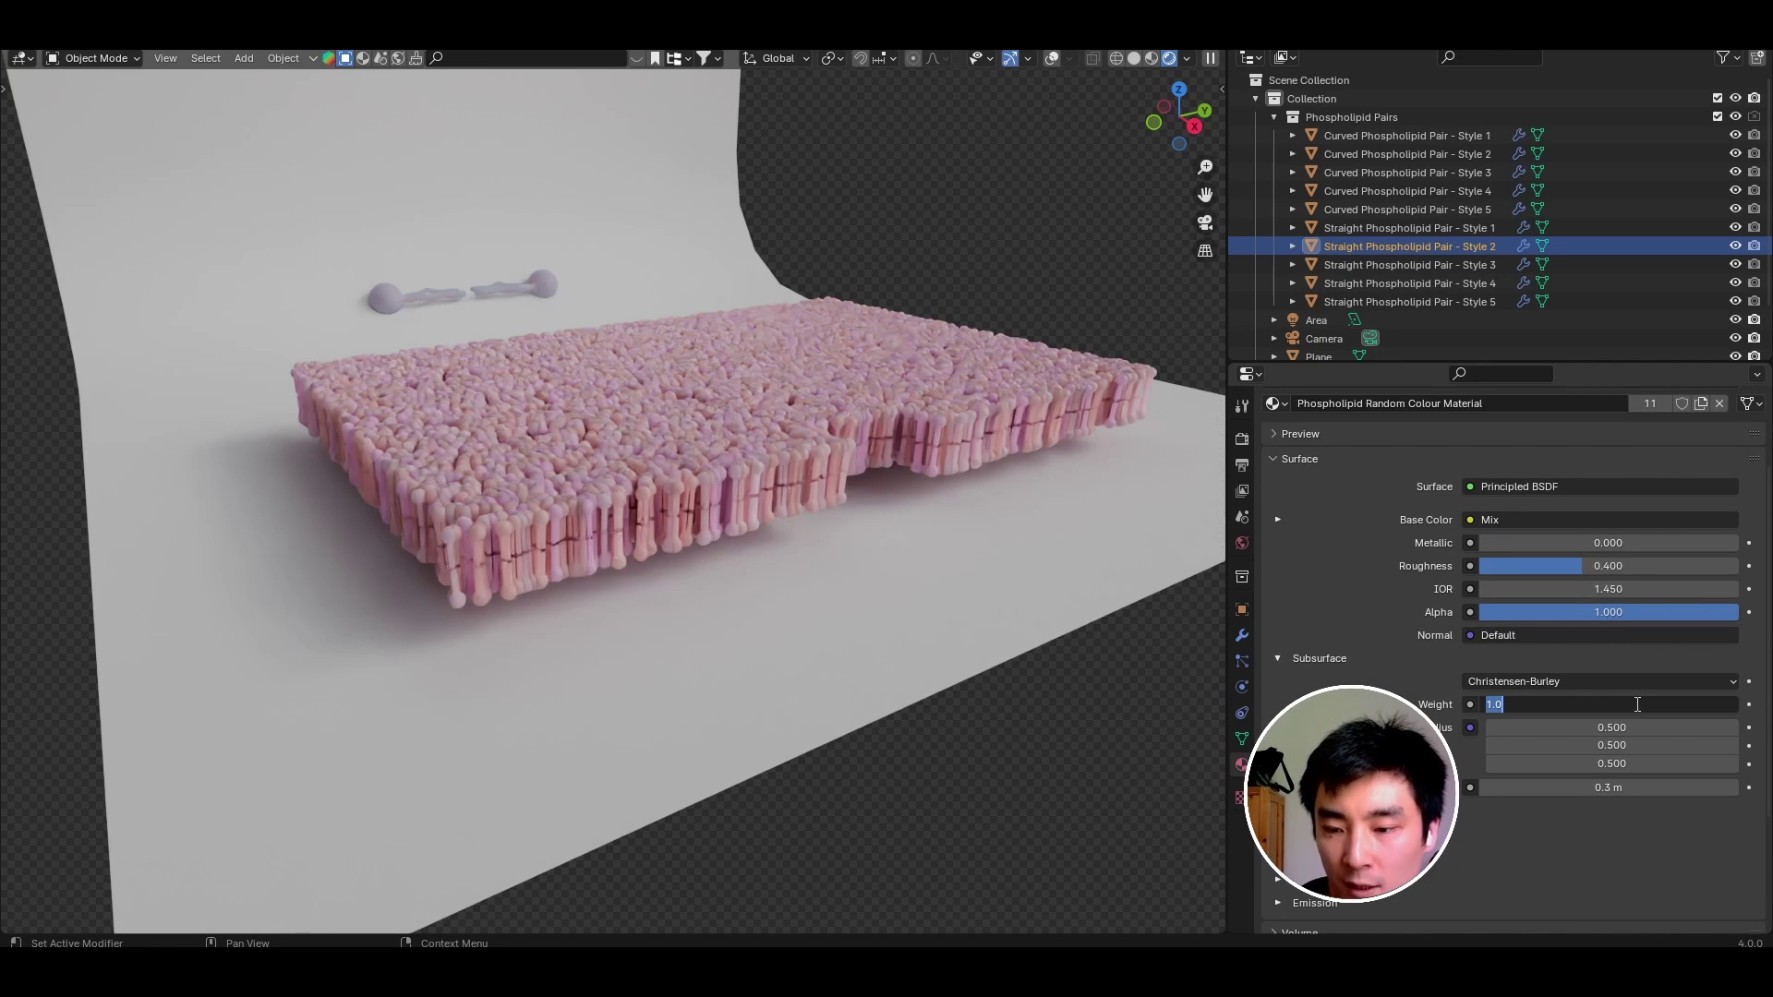
type("0")
key("Return")
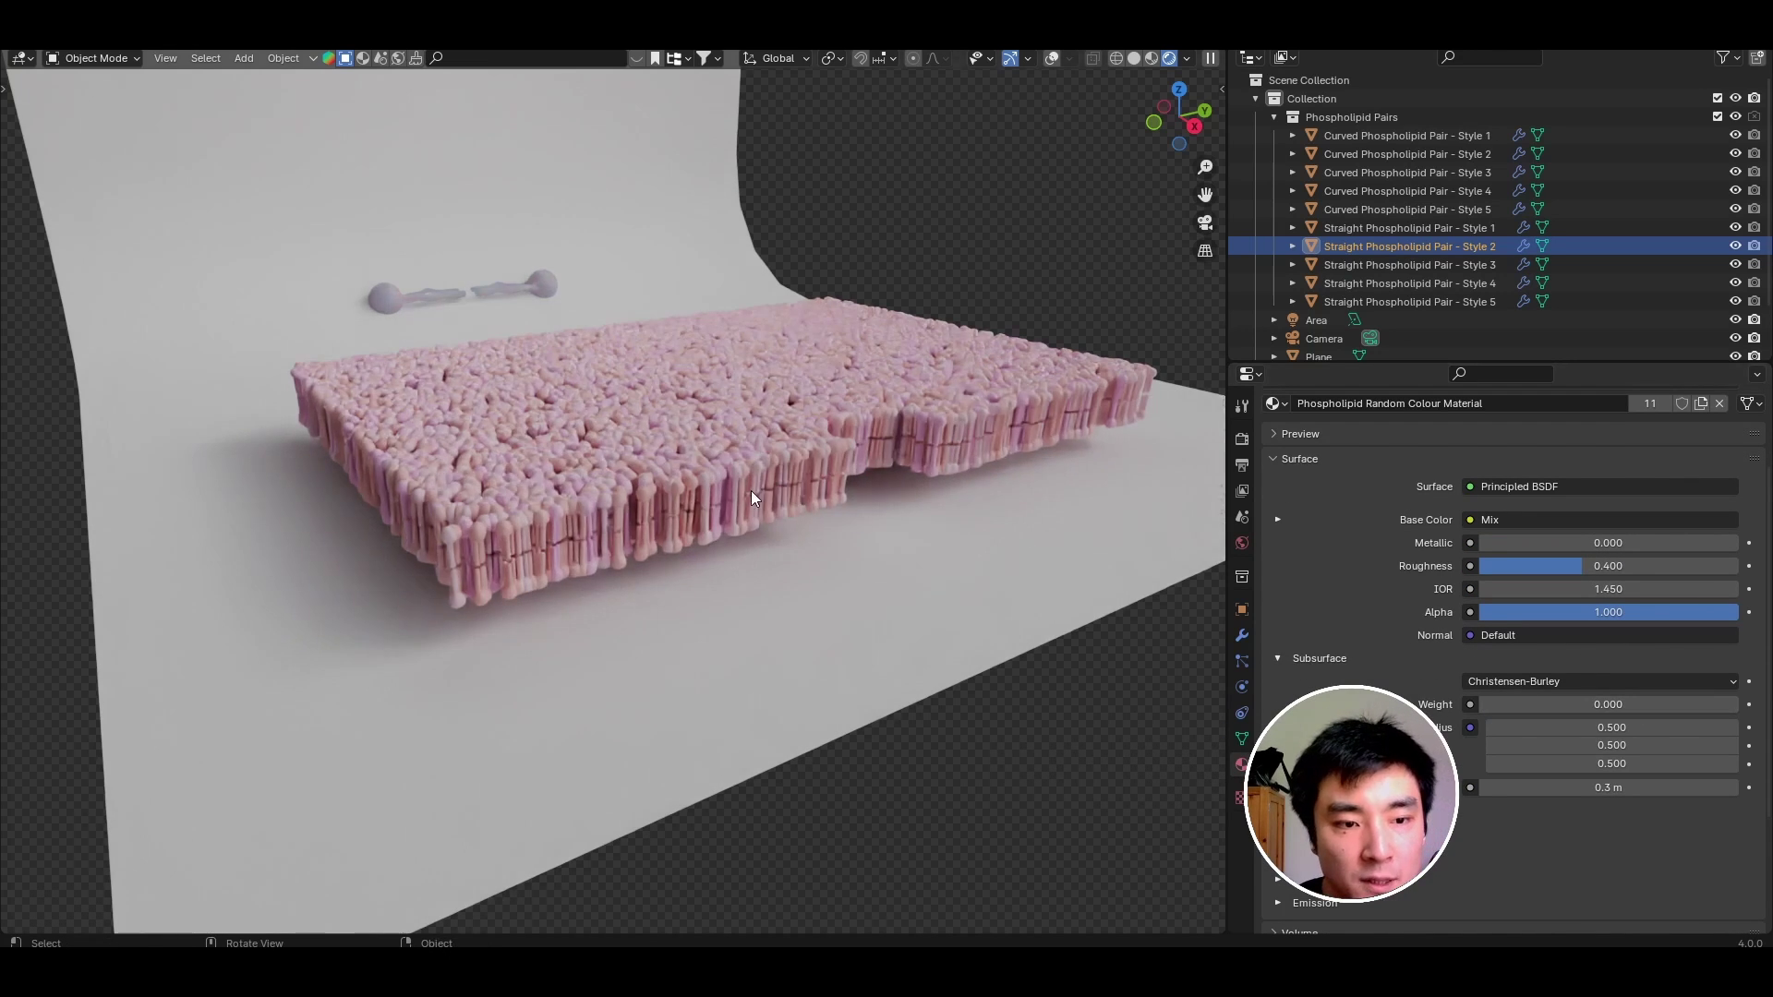
Examine the bilayer's cut edge and upper surface close up in the rendered view.
scroll(751, 491, "up", 4)
scroll(694, 569, "up", 2)
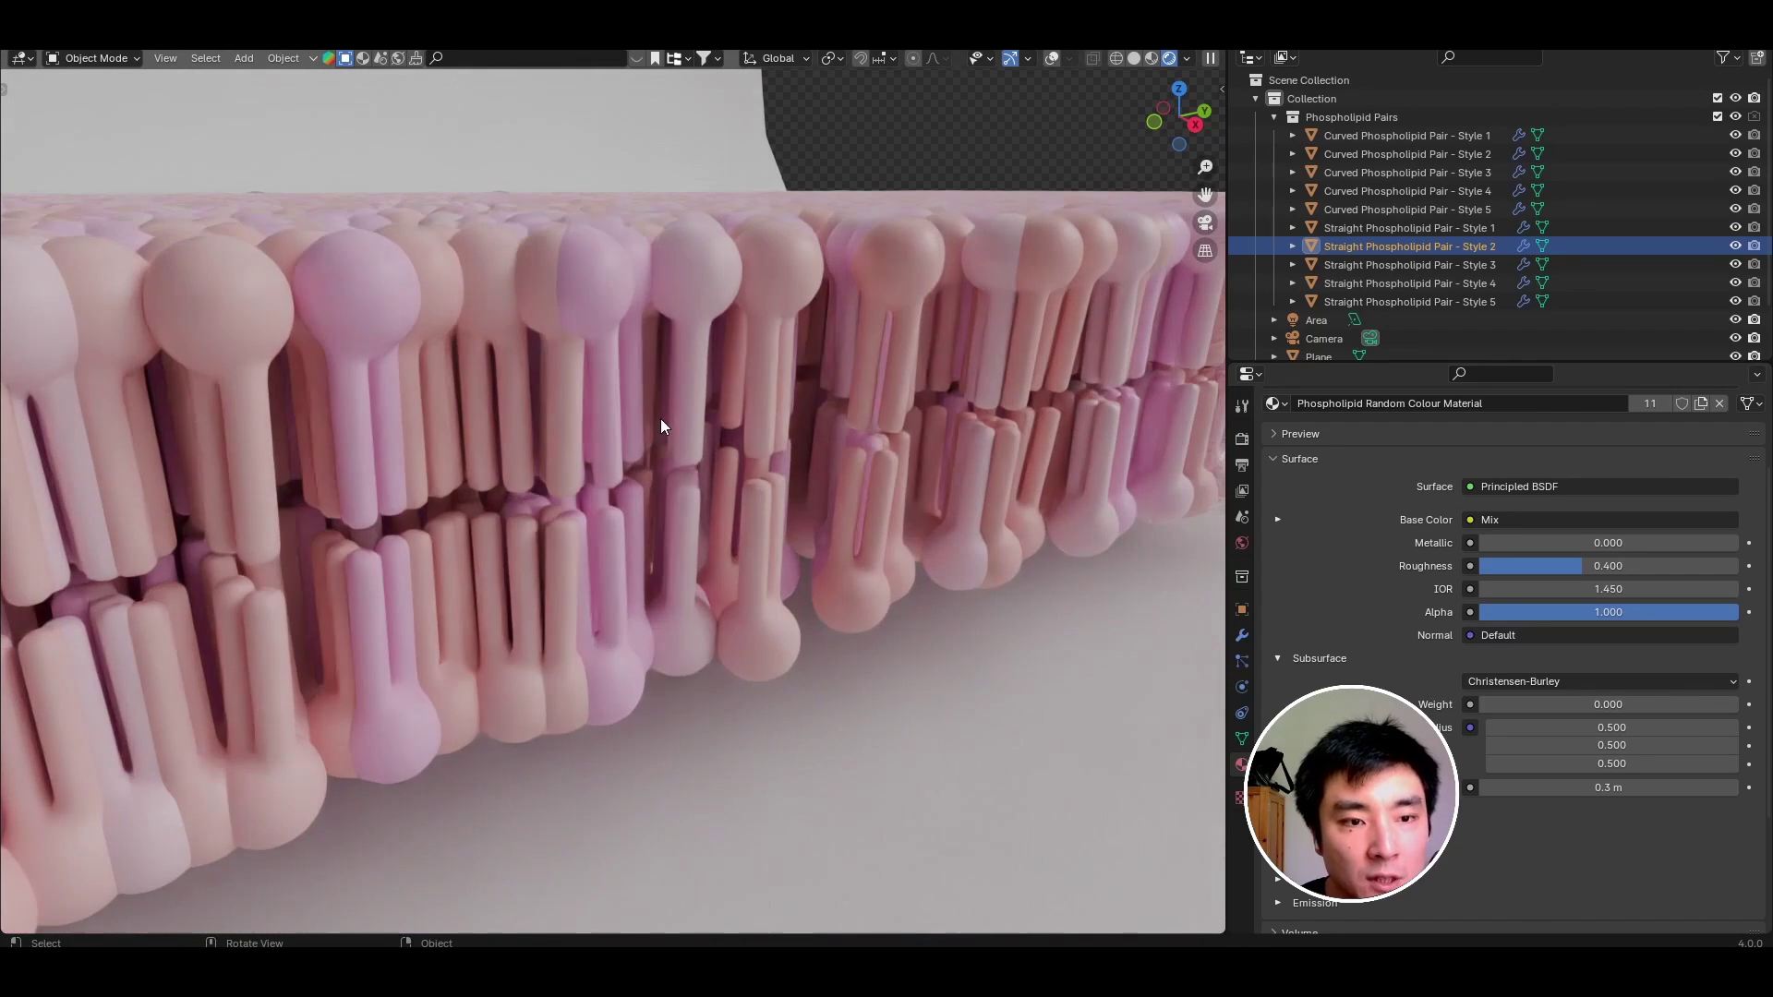
scroll(777, 400, "down", 2)
middle_click_drag(780, 400, 765, 456)
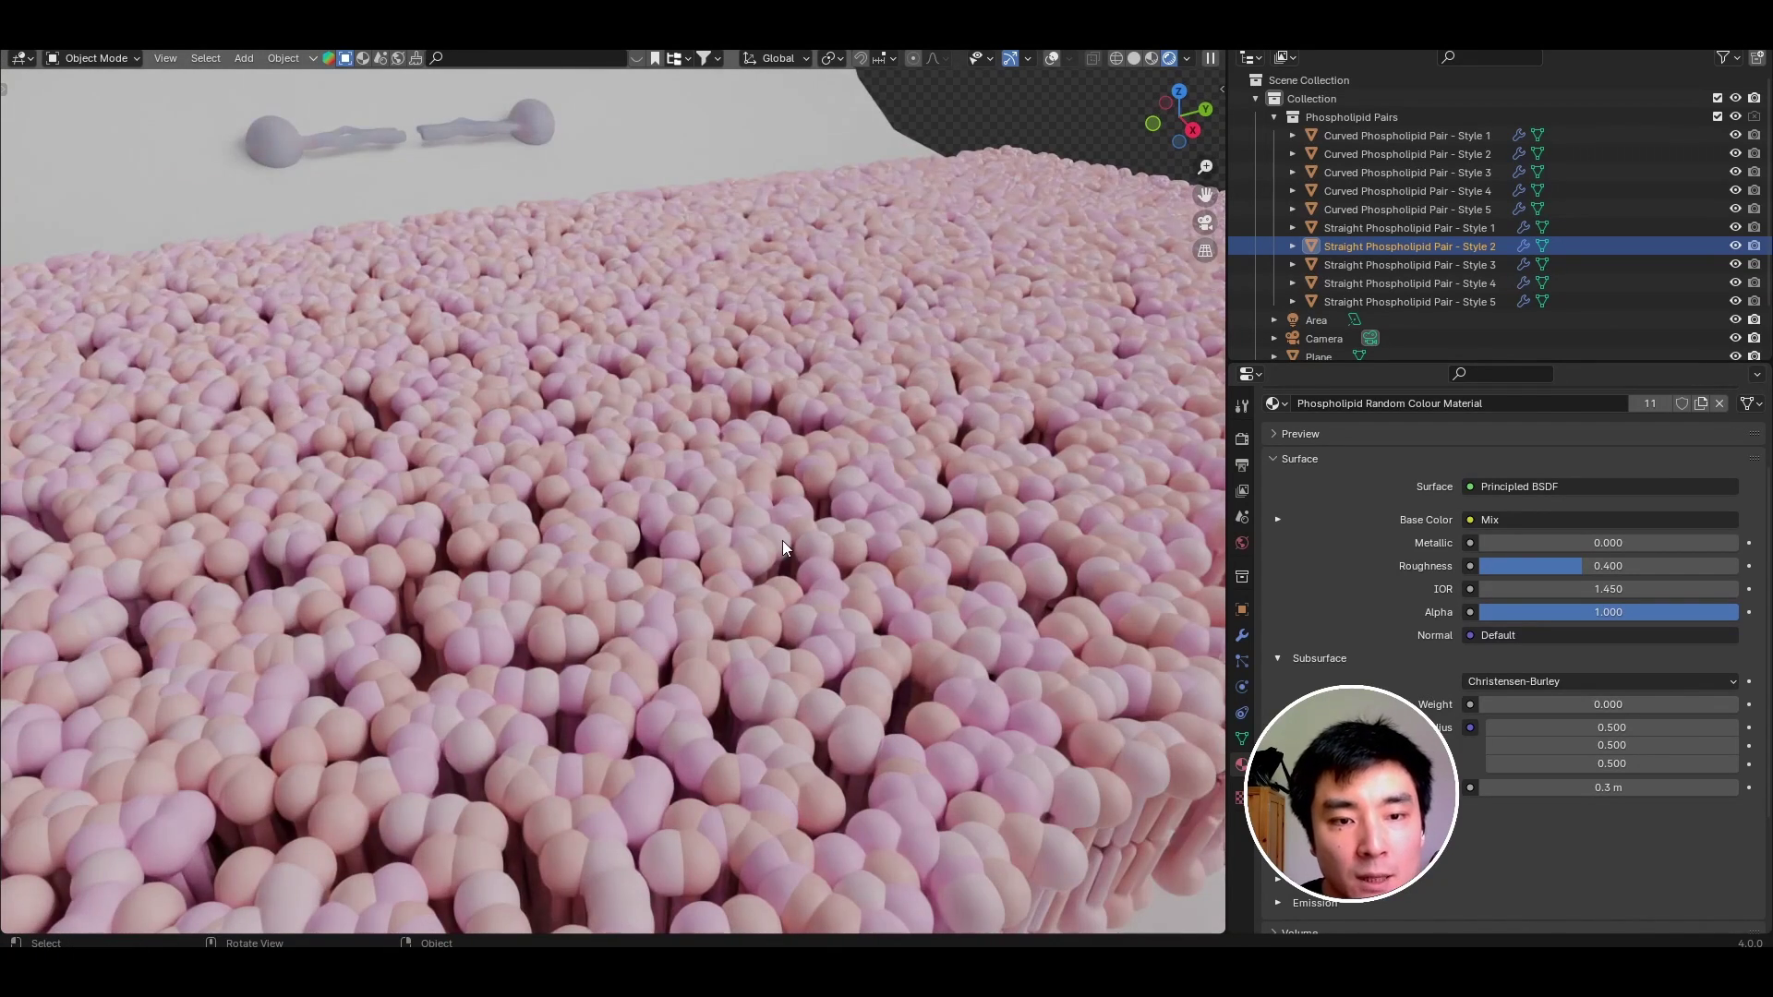
scroll(991, 545, "down", 5)
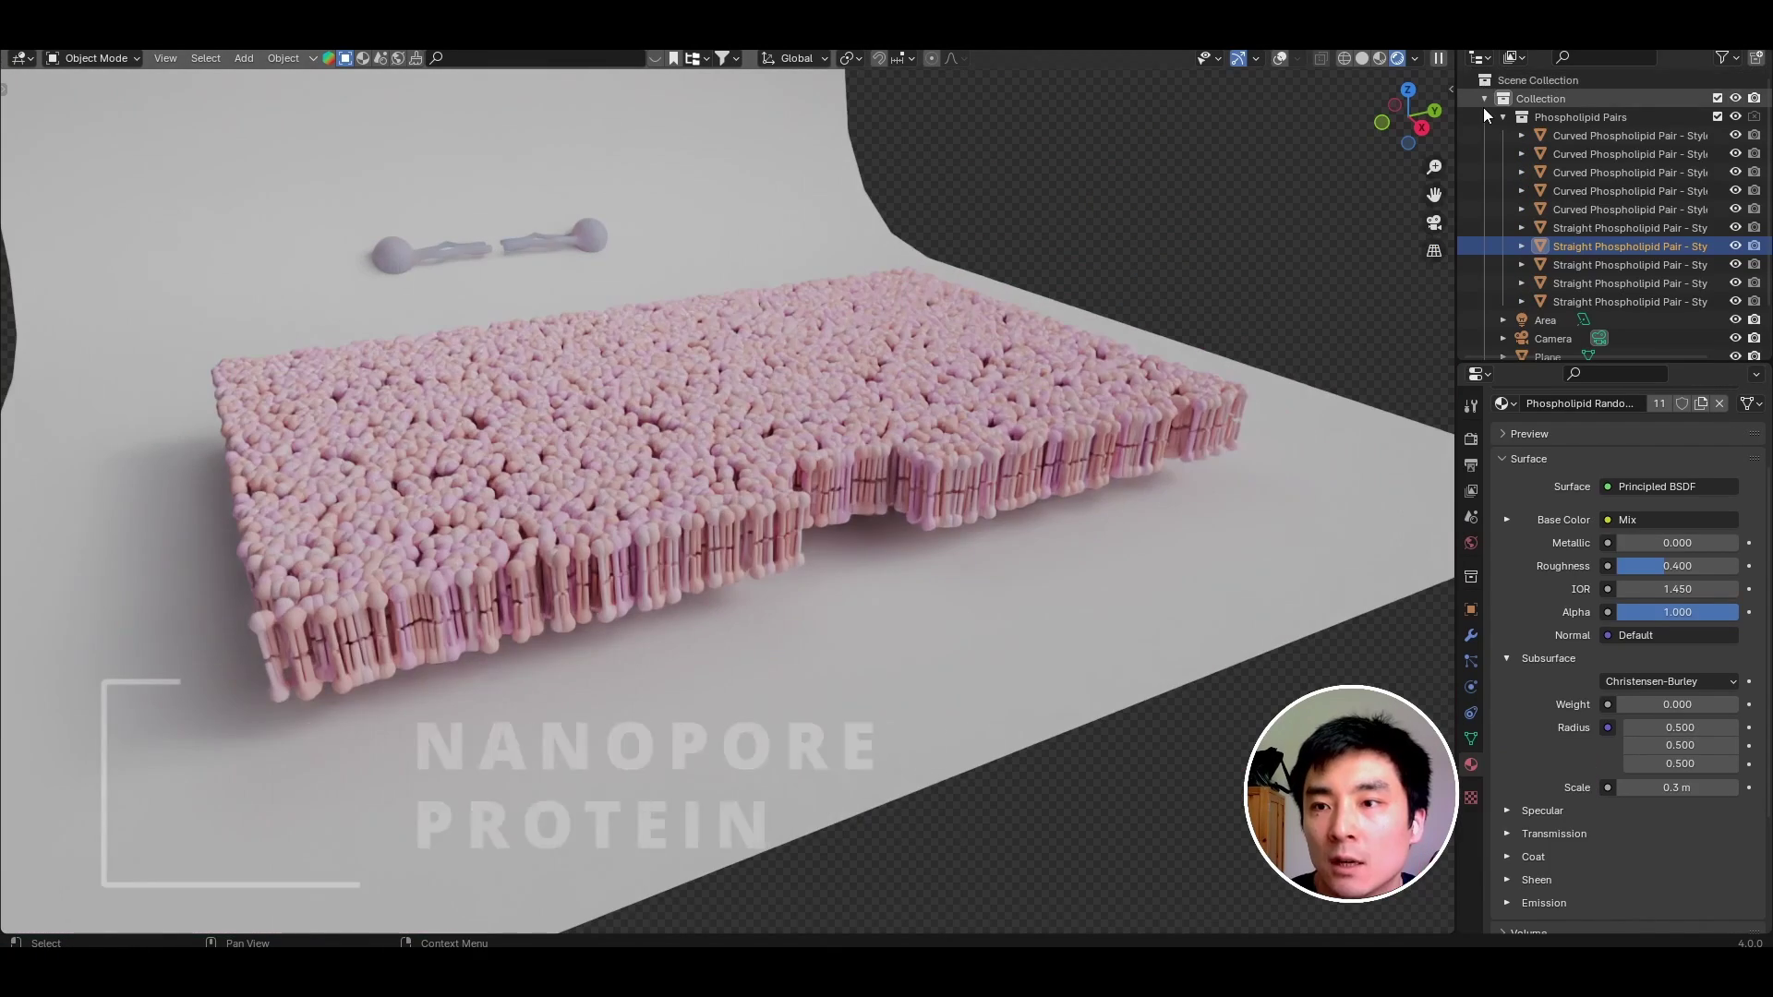
left_click(1485, 99)
left_click(1487, 99)
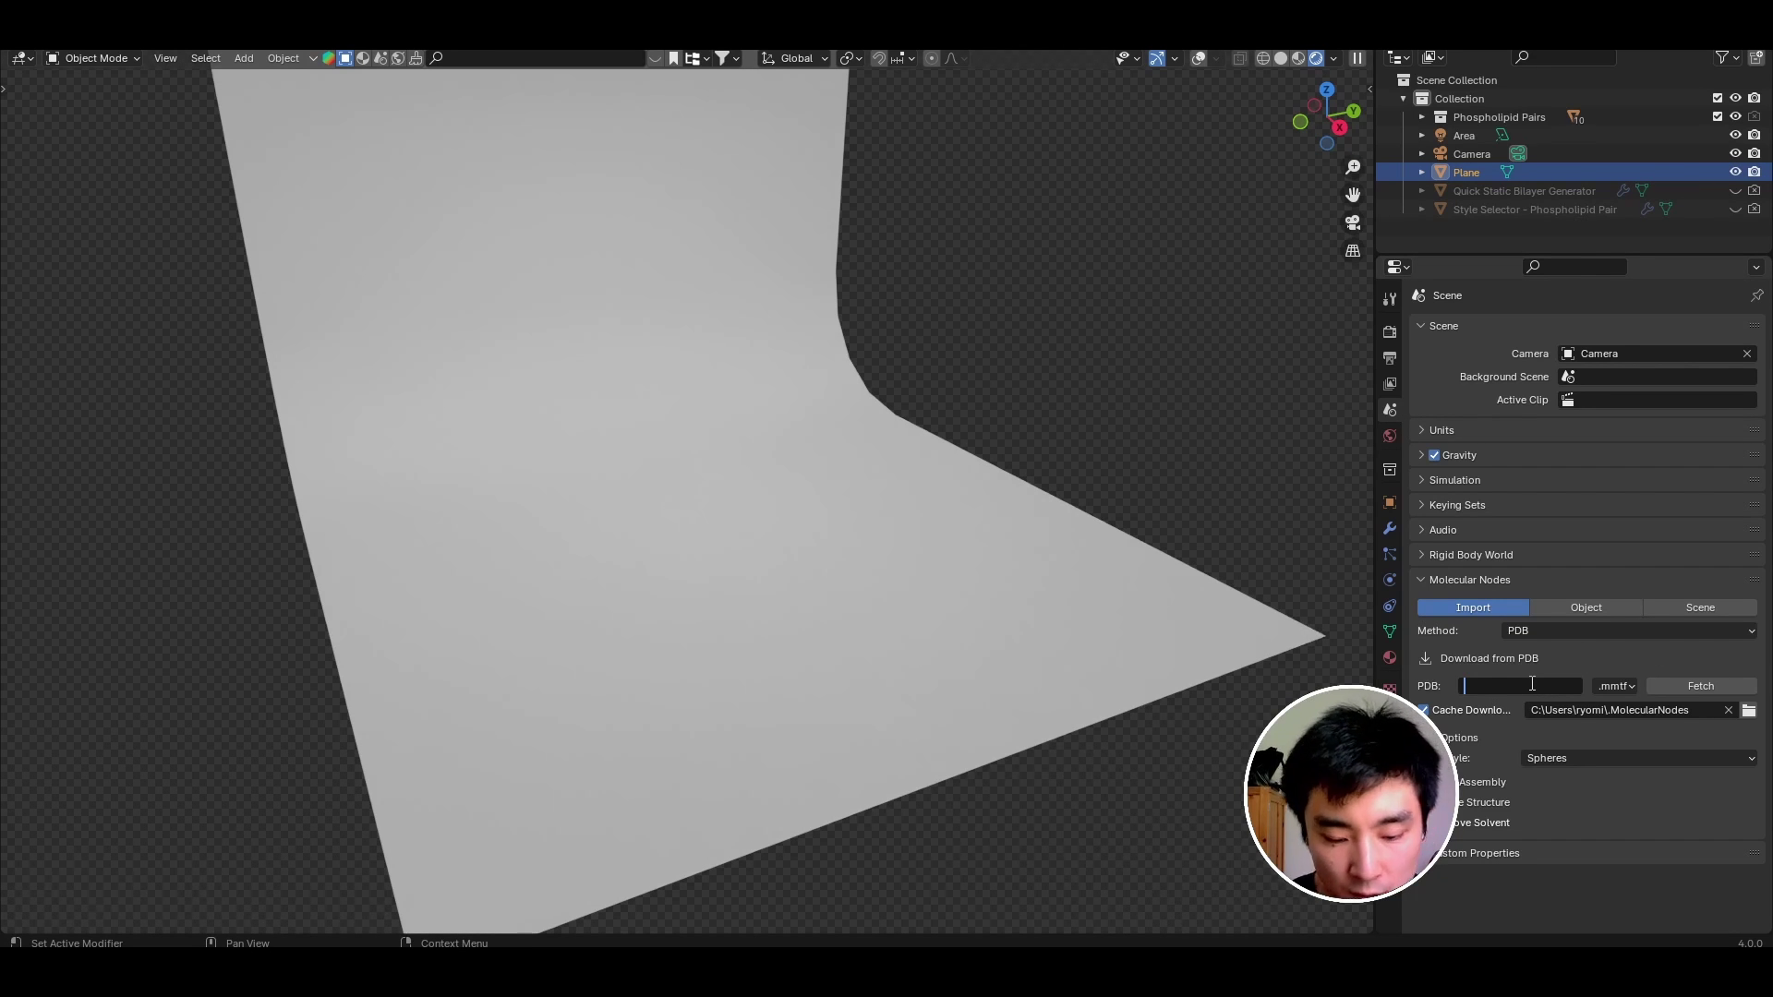
Import the PDB structure 4UV3 through Molecular Nodes in the Spheres style.
type("4UV3")
key("Return")
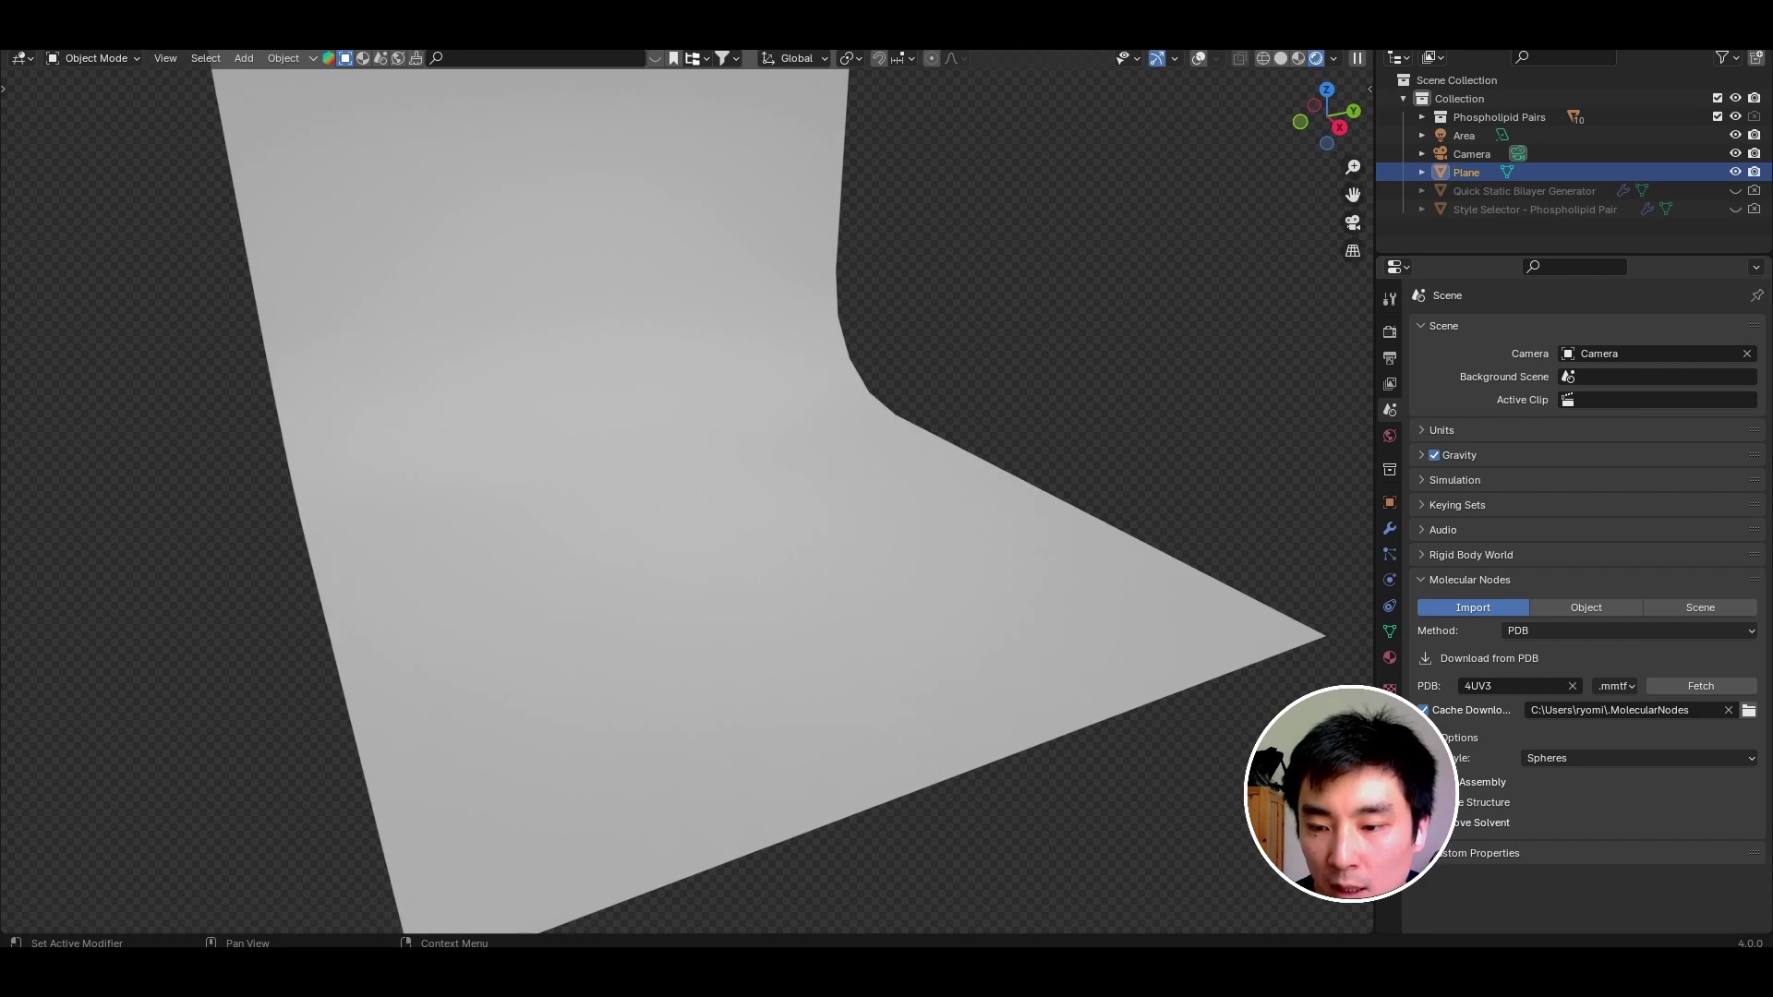
scroll(757, 601, "up", 8)
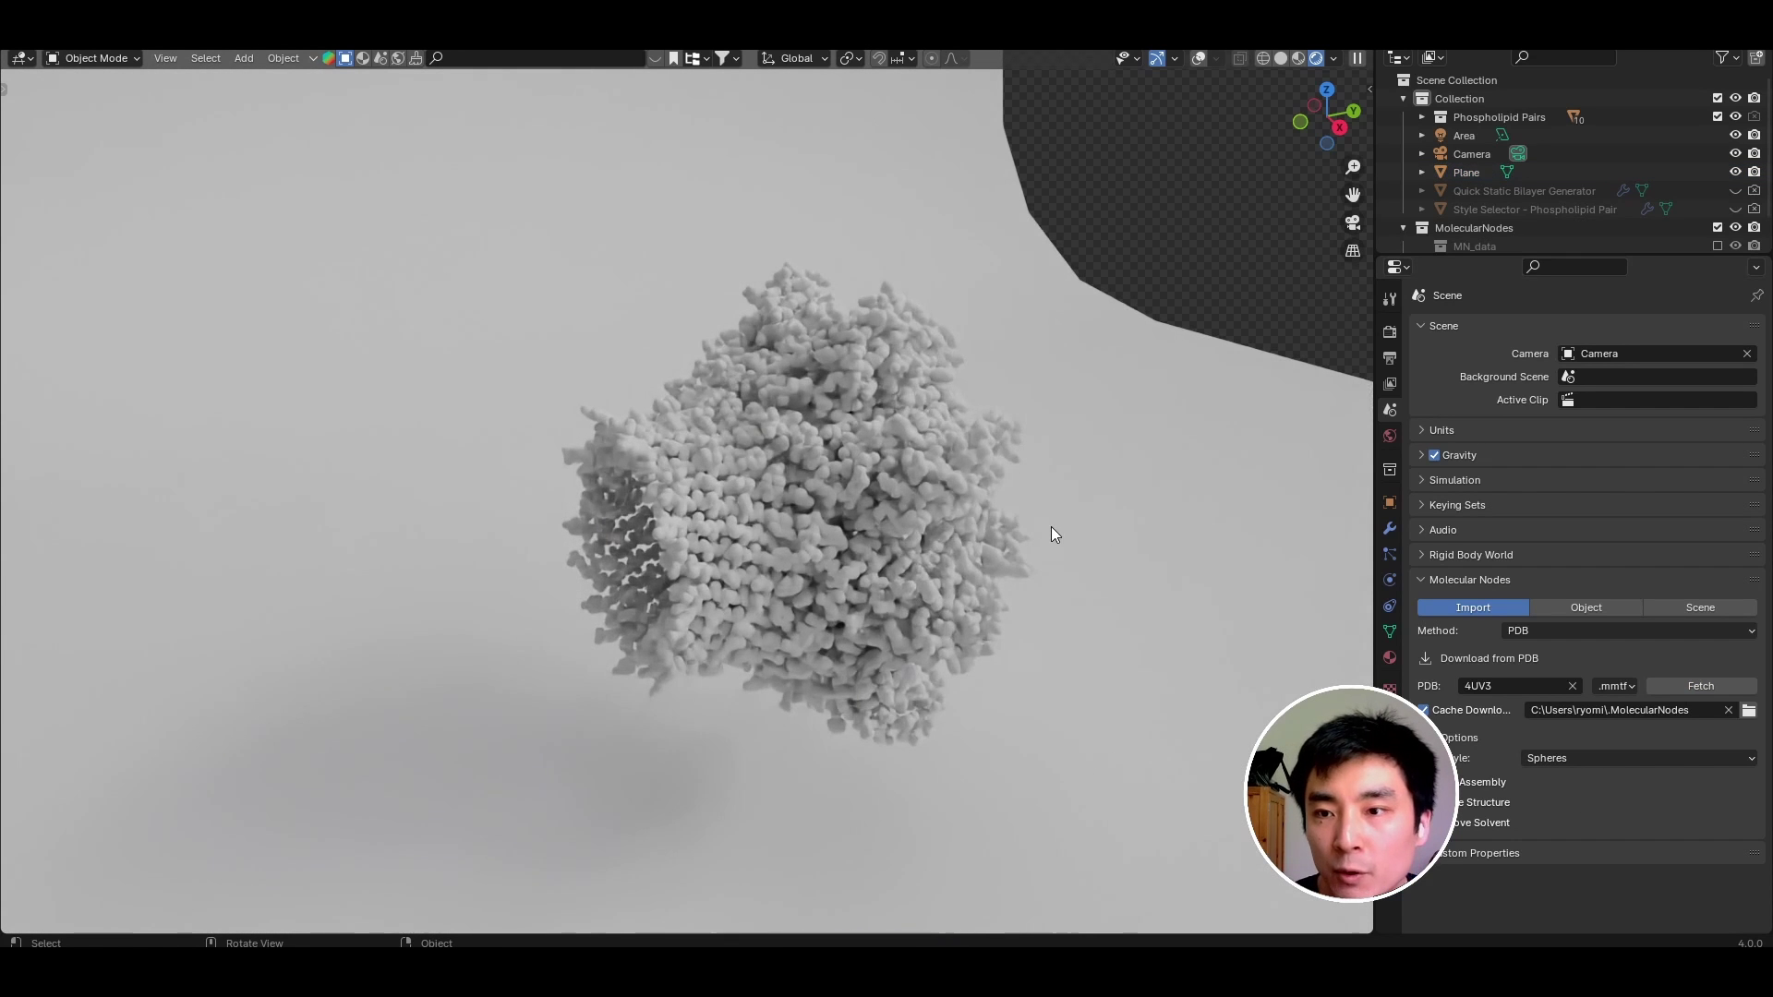
Import the PDB structure 3UPU through Molecular Nodes and make 4UV3 visible again.
scroll(1049, 526, "down", 6)
left_click(1509, 686)
type("3UPU")
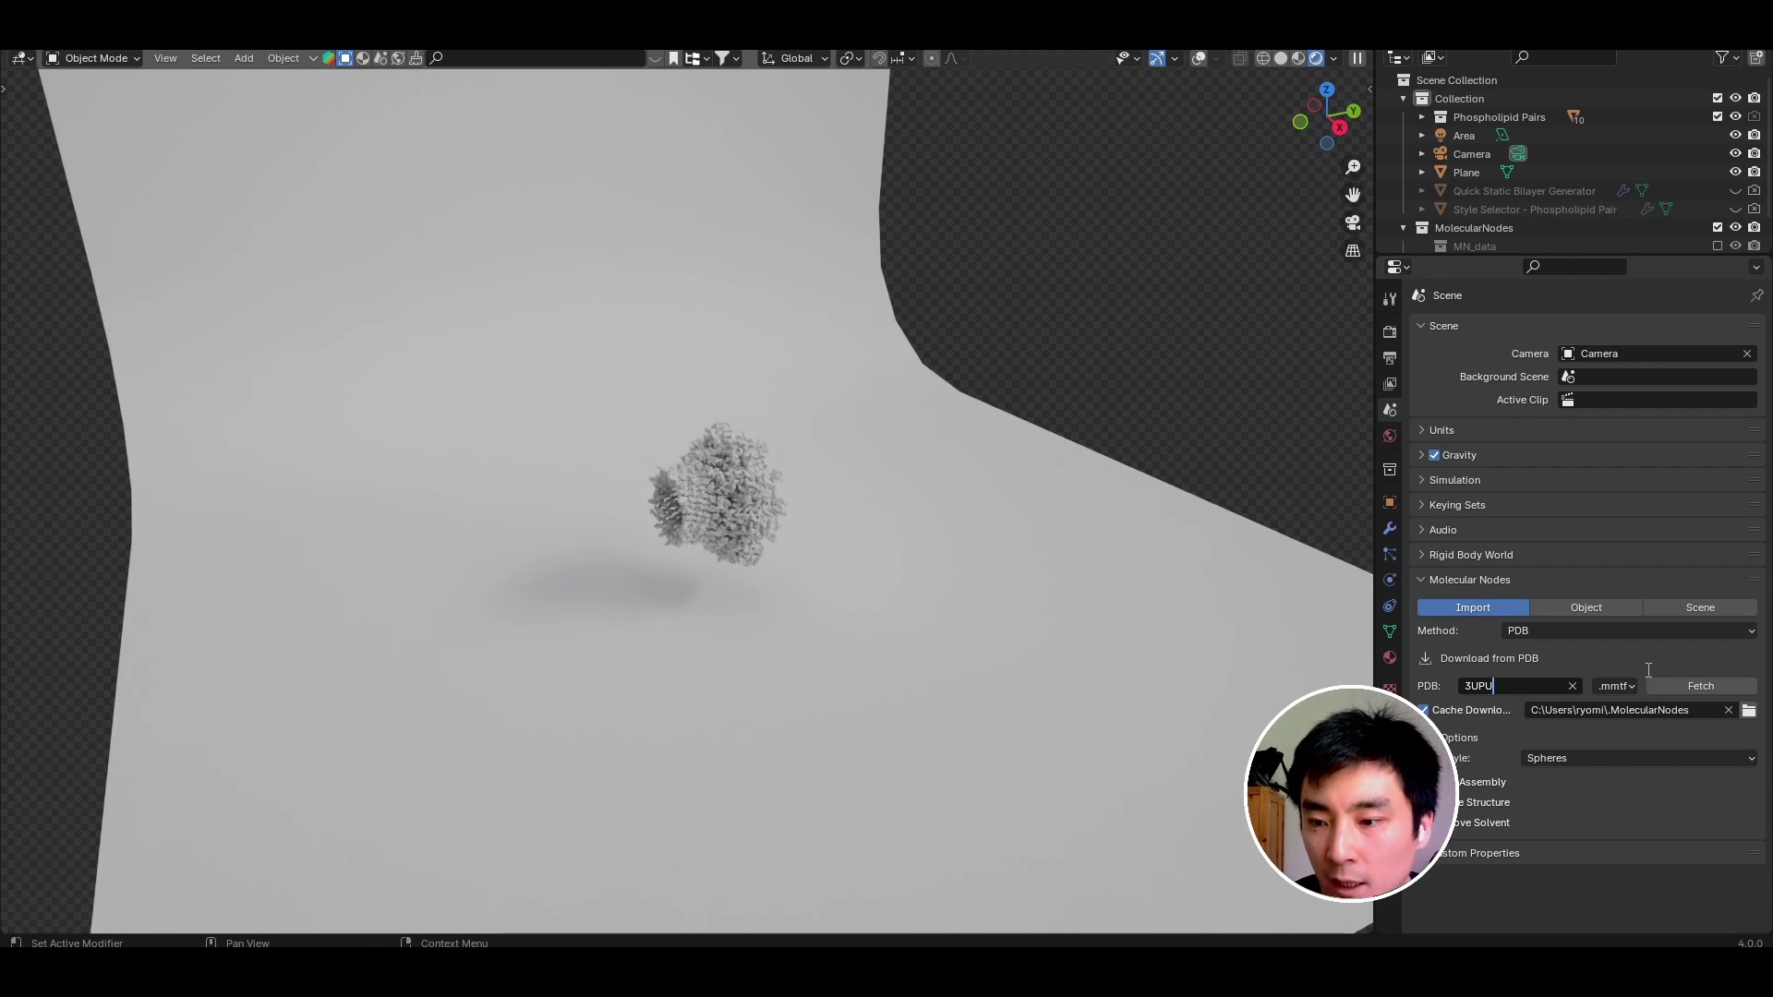
left_click(1671, 683)
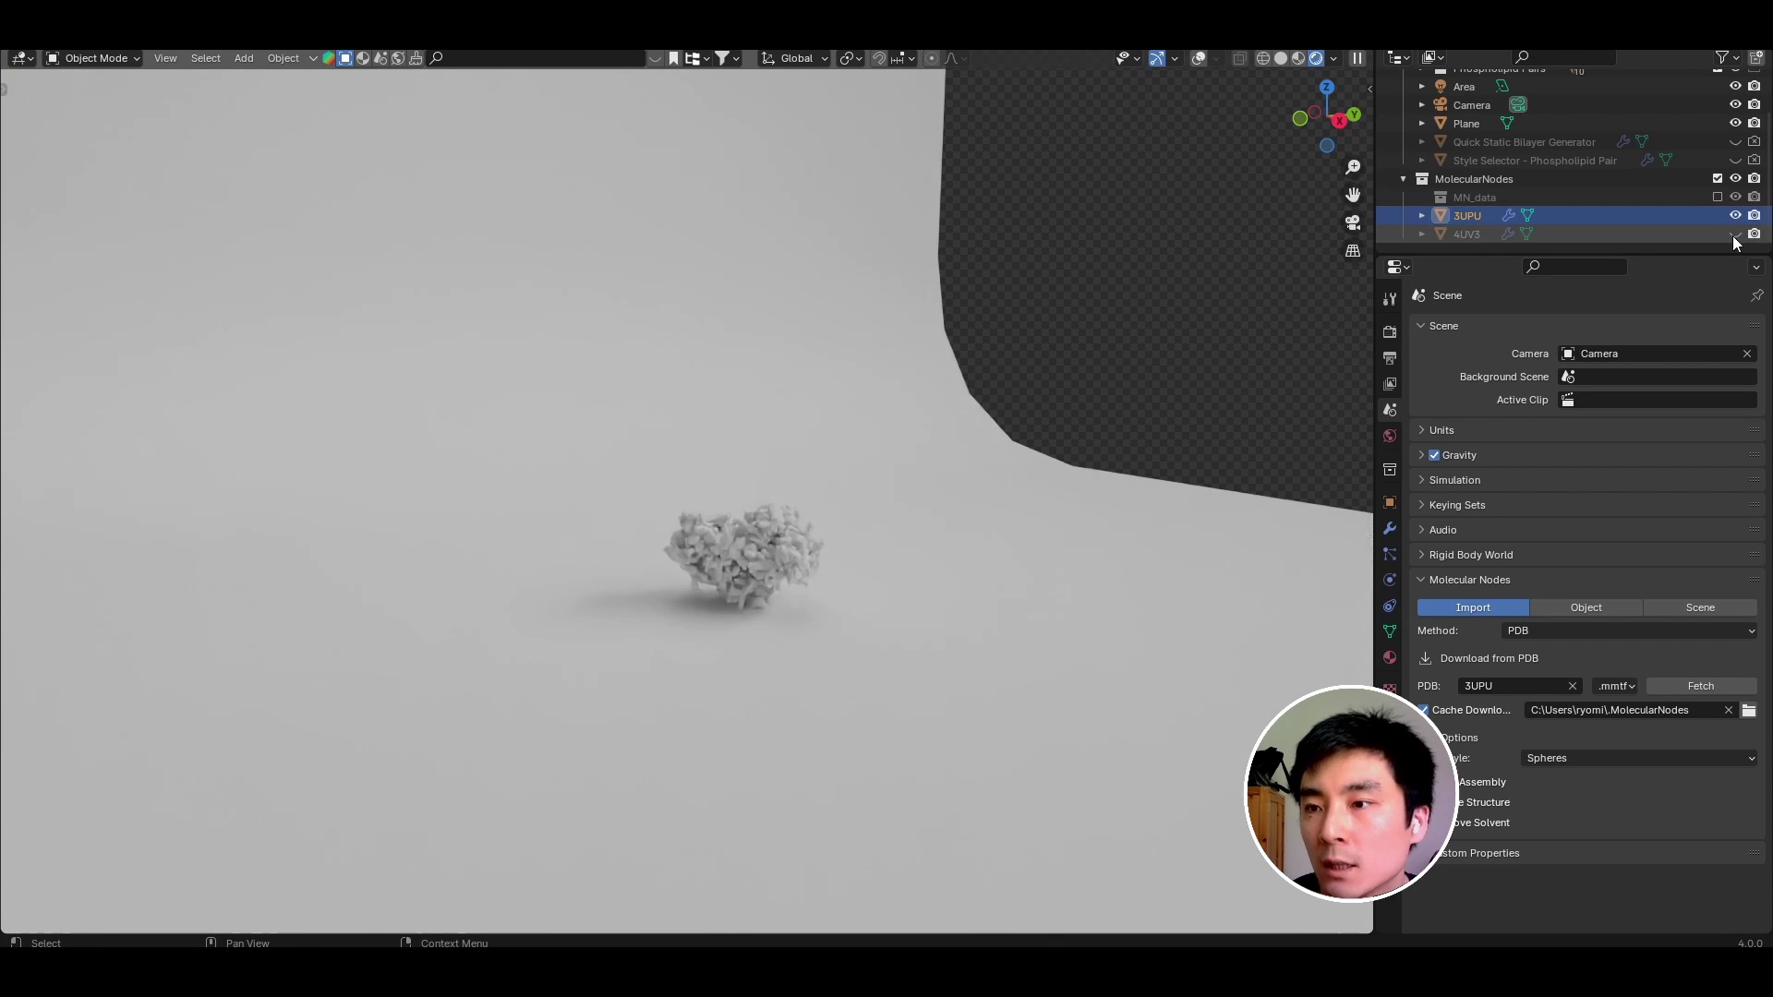
left_click(1735, 235)
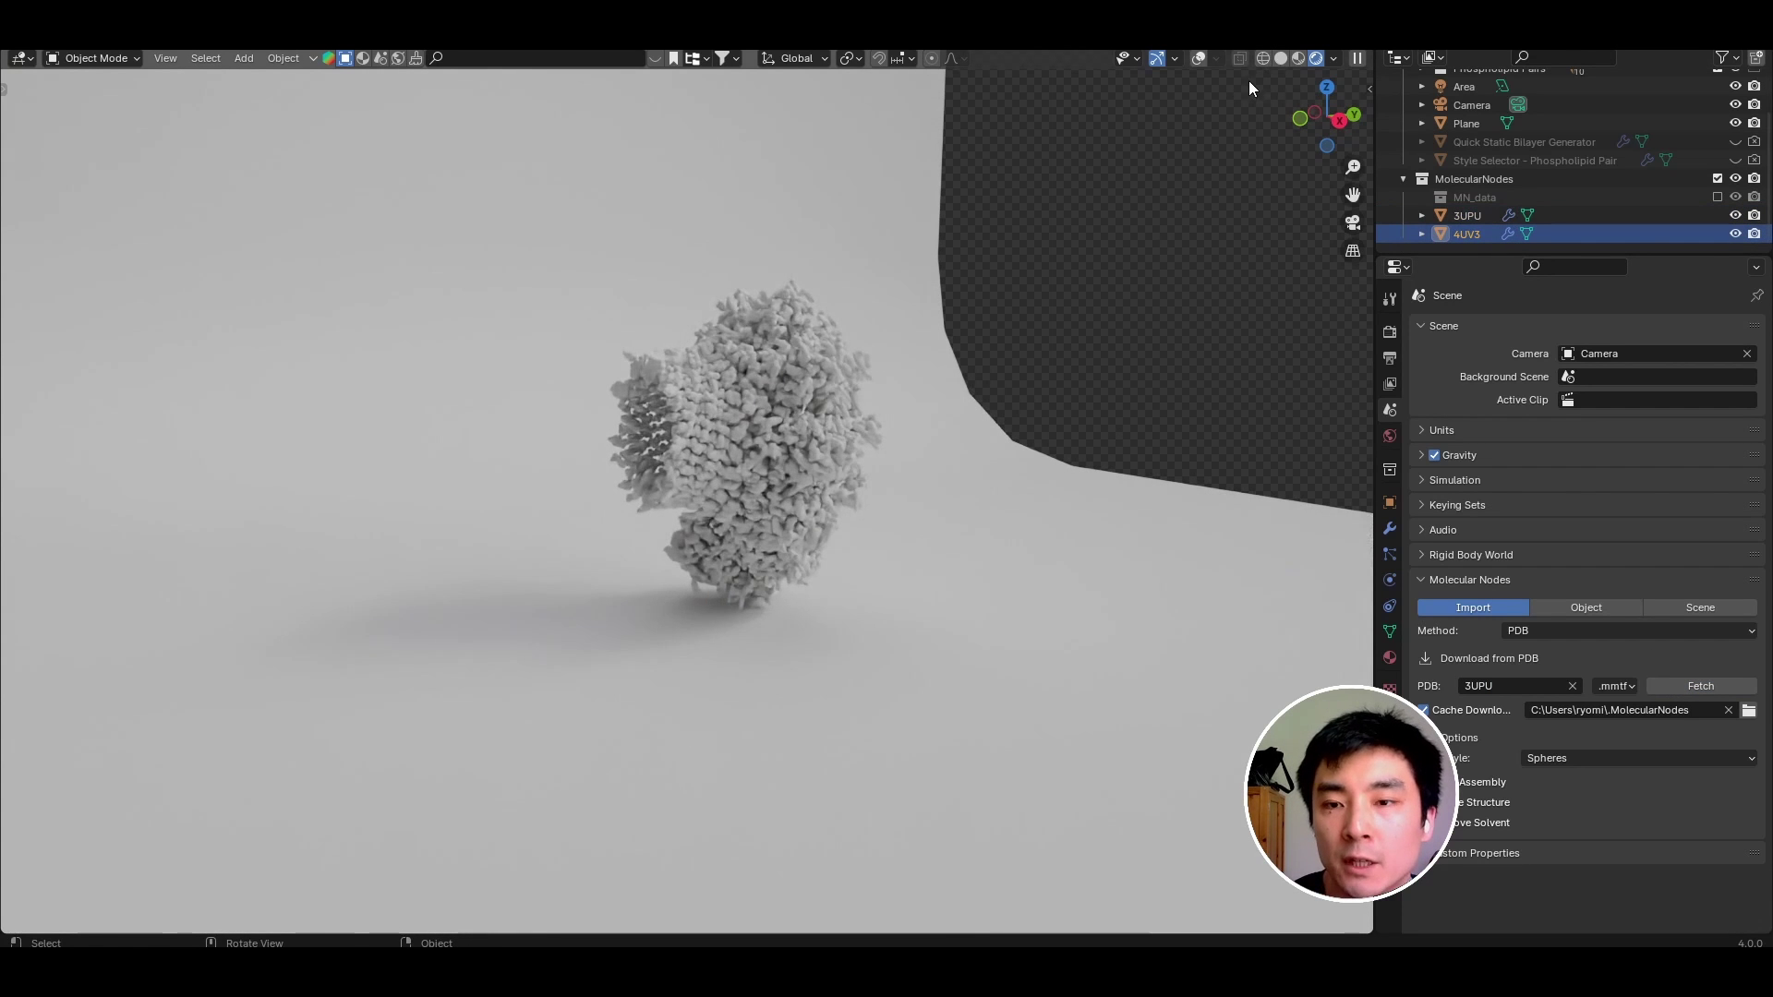
Hide 3UPU and open 4UV3's geometry node tree beside a solid-shaded 3D view.
left_click_drag(1375, 151, 1448, 150)
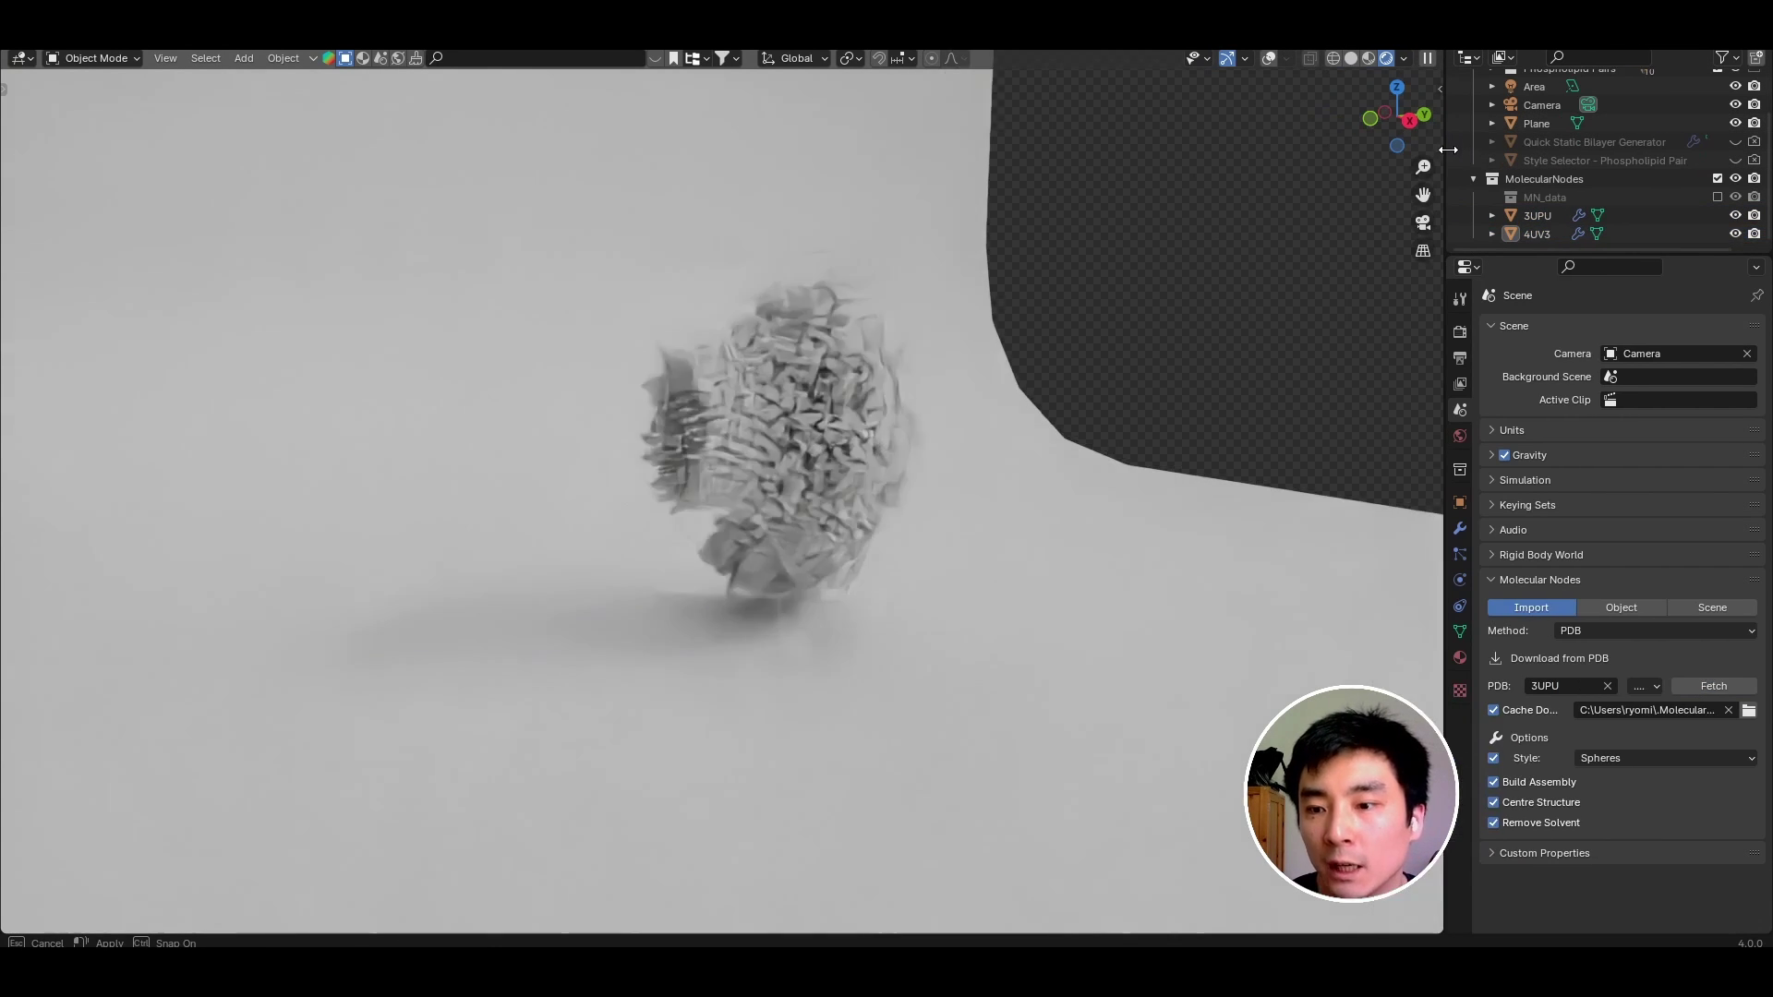
left_click_drag(4, 54, 791, 159)
left_click(24, 57)
left_click(75, 213)
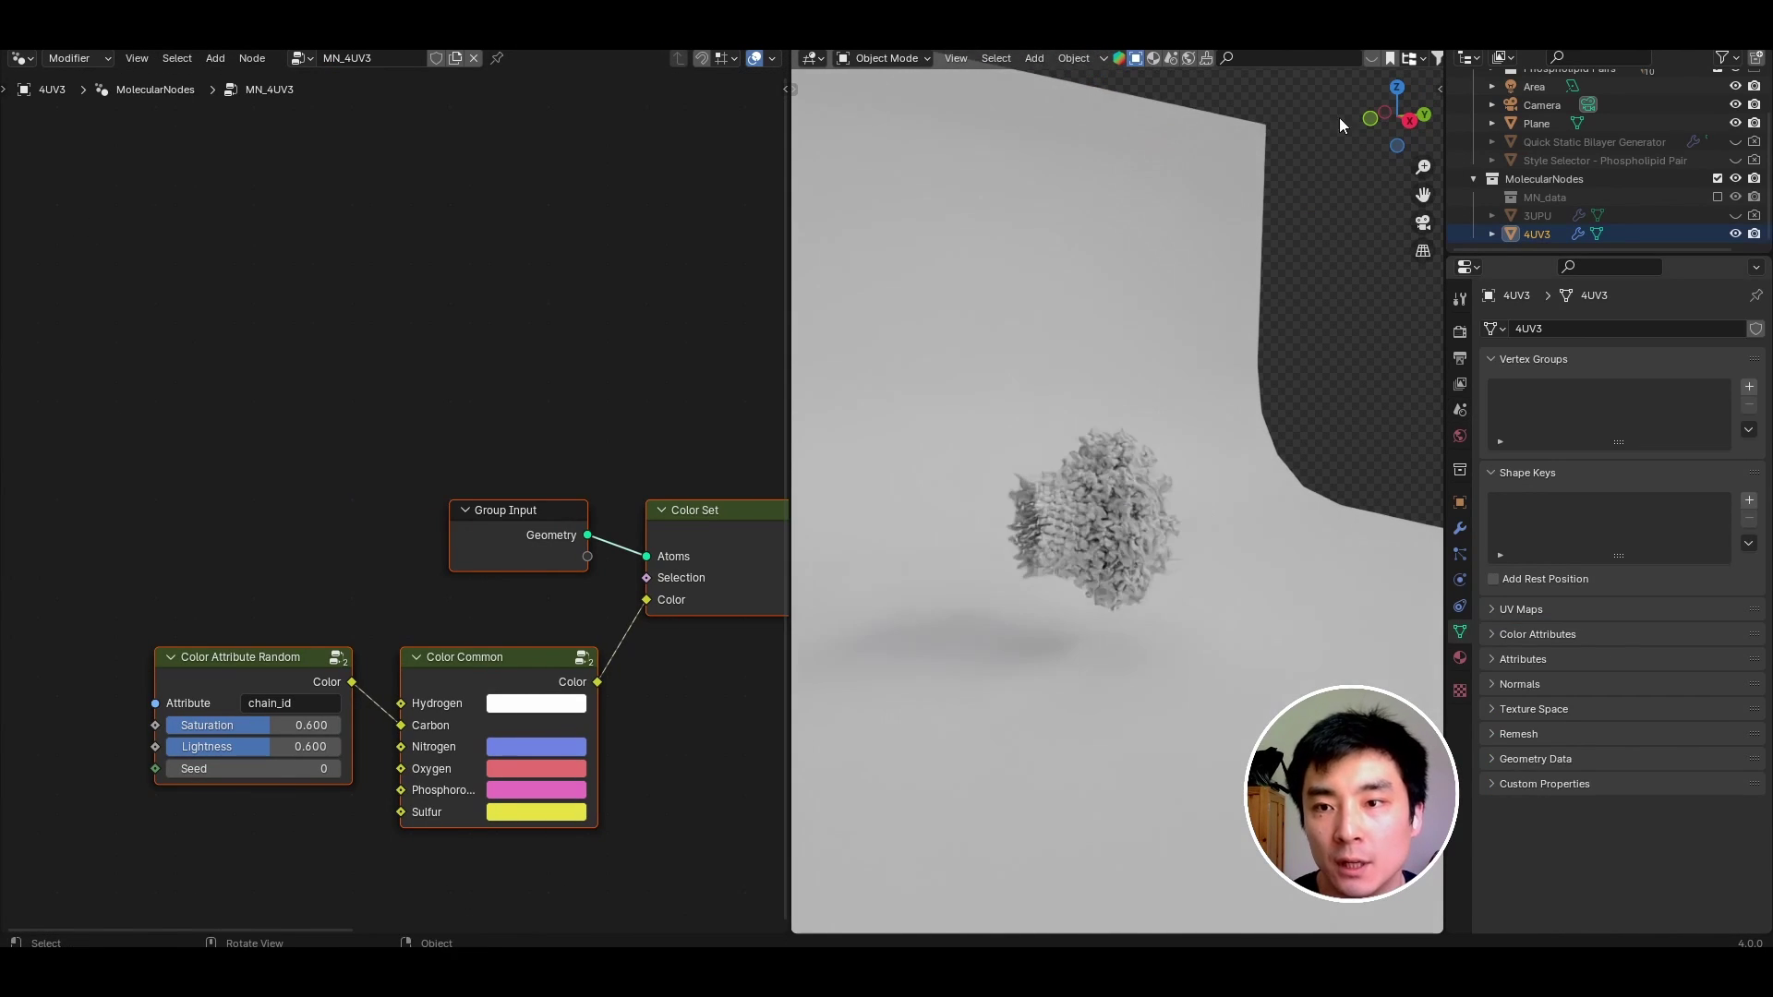
scroll(1285, 66, "down", 5)
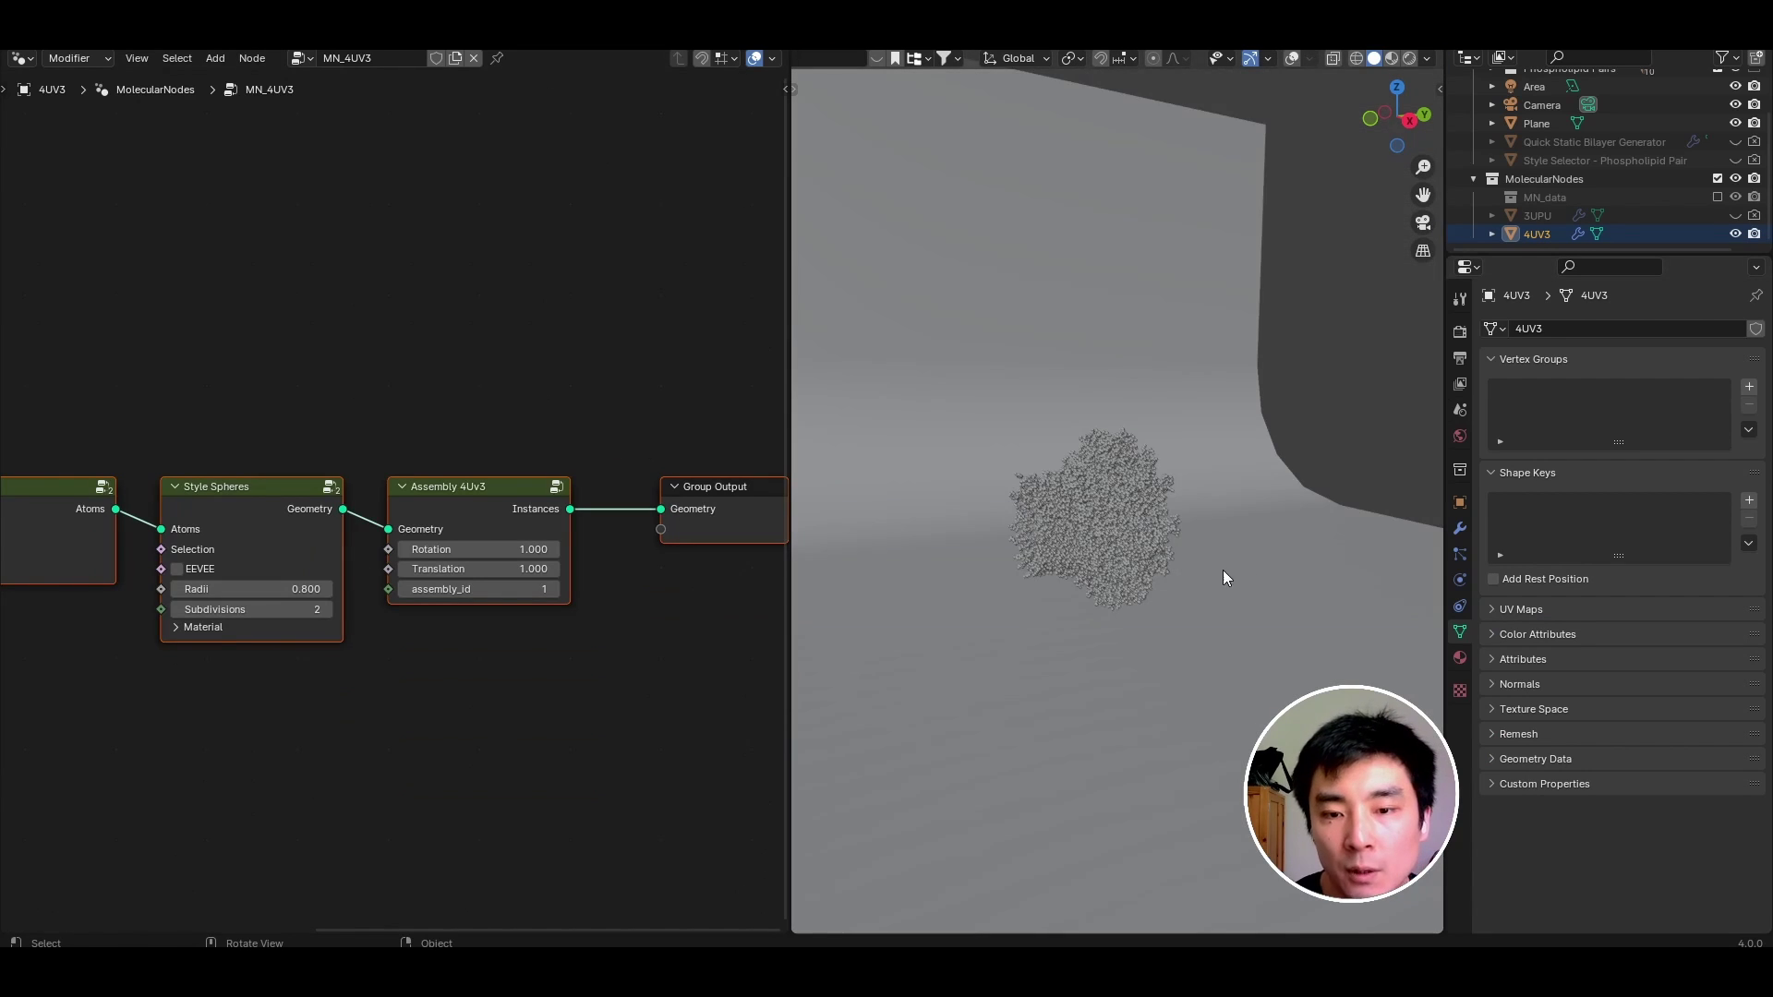
scroll(1160, 547, "up", 4)
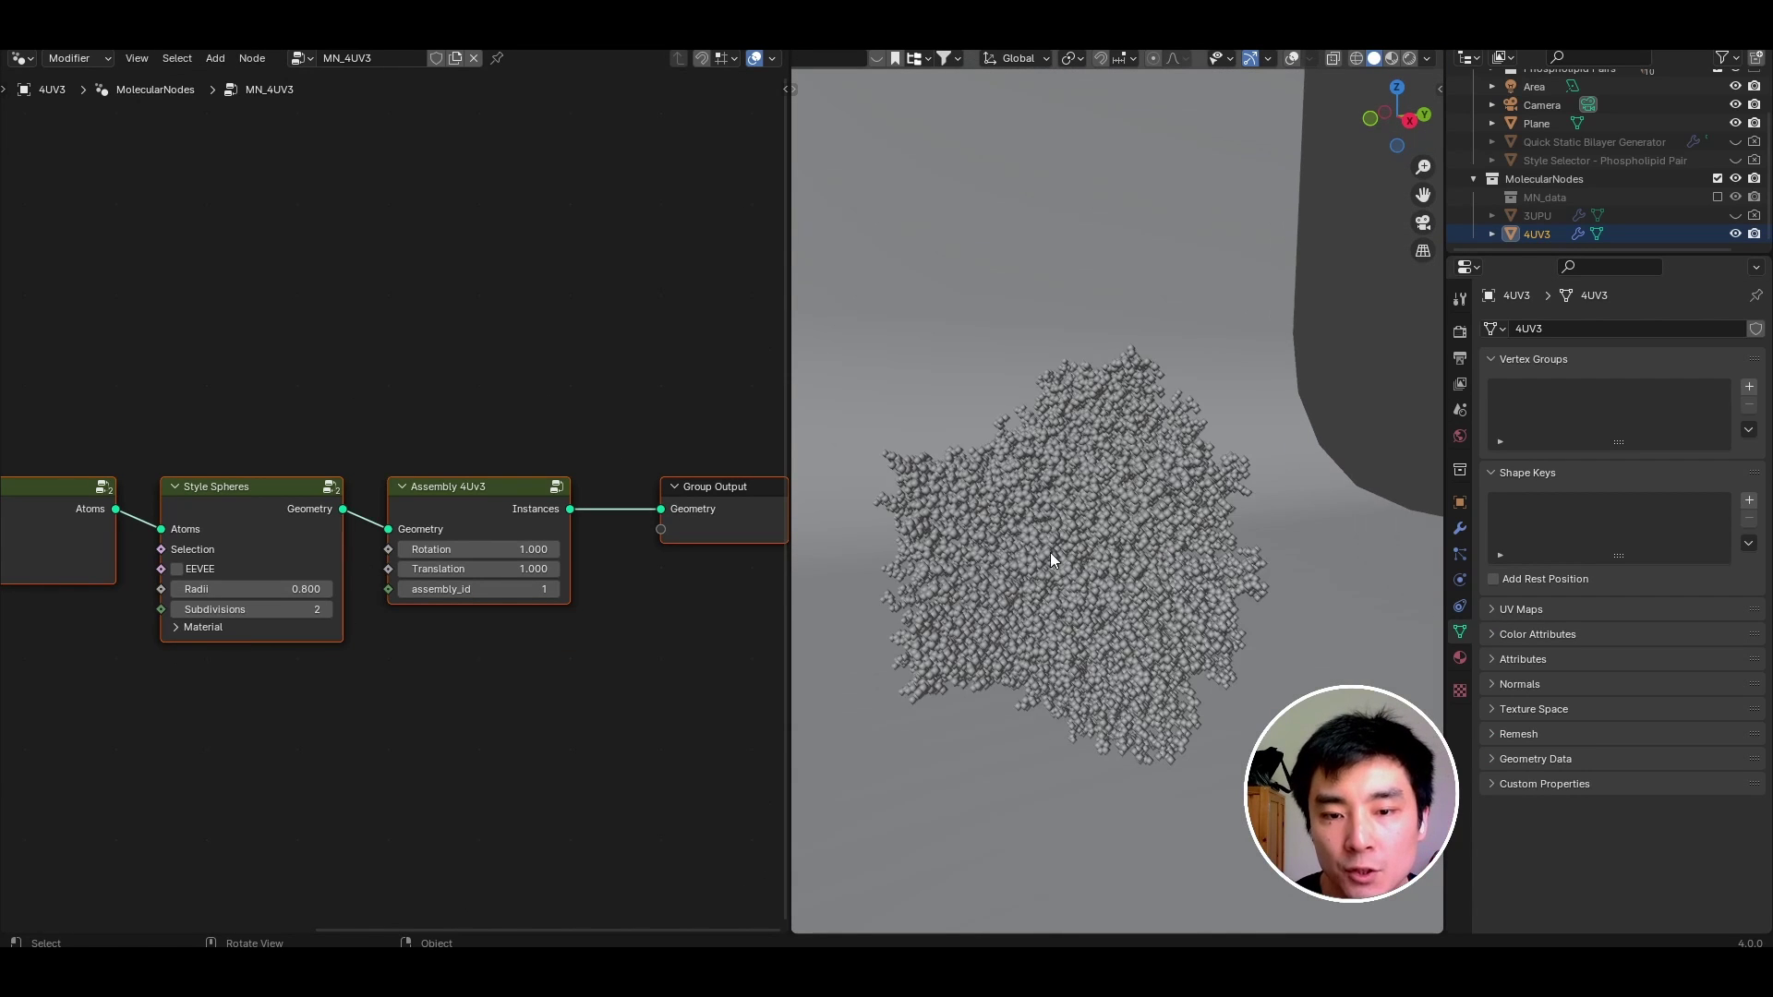
middle_click_drag(1021, 550, 1055, 568, "shift")
middle_click_drag(278, 526, 273, 528)
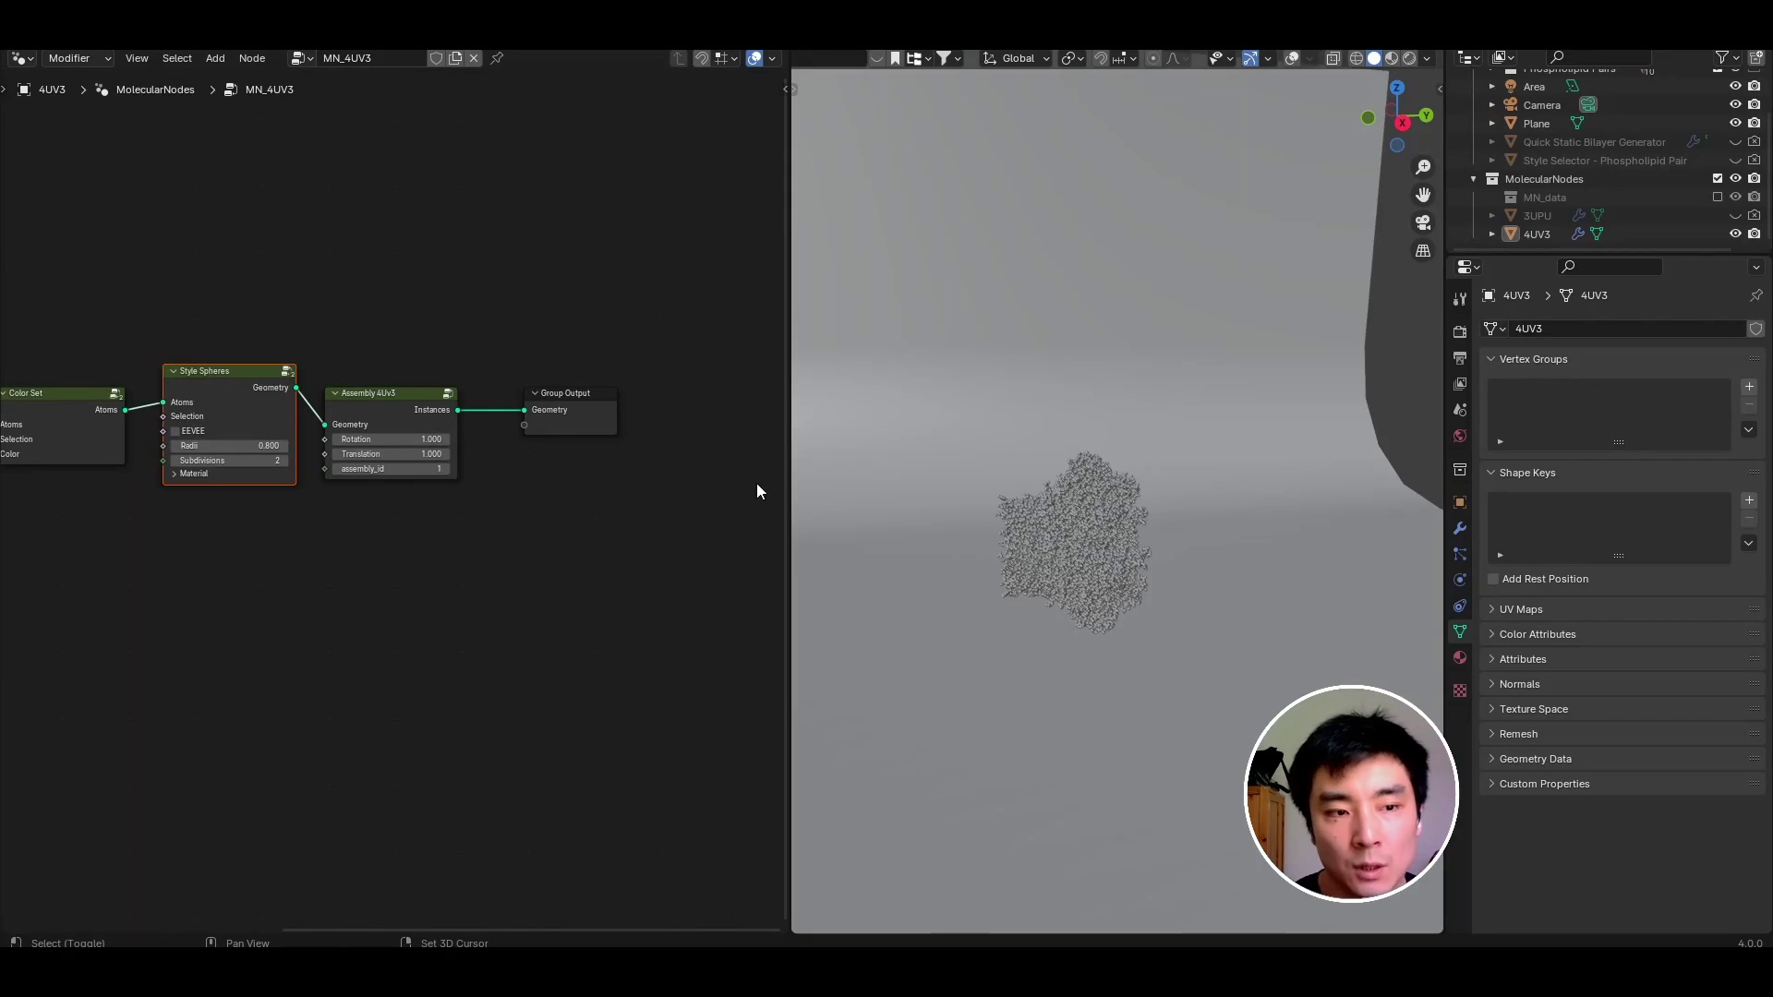
Remove the Style Spheres node so that Color Set feeds Assembly 4Uv3, leaving room before Group Output.
middle_click_drag(483, 495, 678, 478)
scroll(517, 397, "up", 1)
middle_click_drag(432, 349, 407, 385)
scroll(401, 418, "up", 1)
middle_click_drag(453, 515, 309, 487)
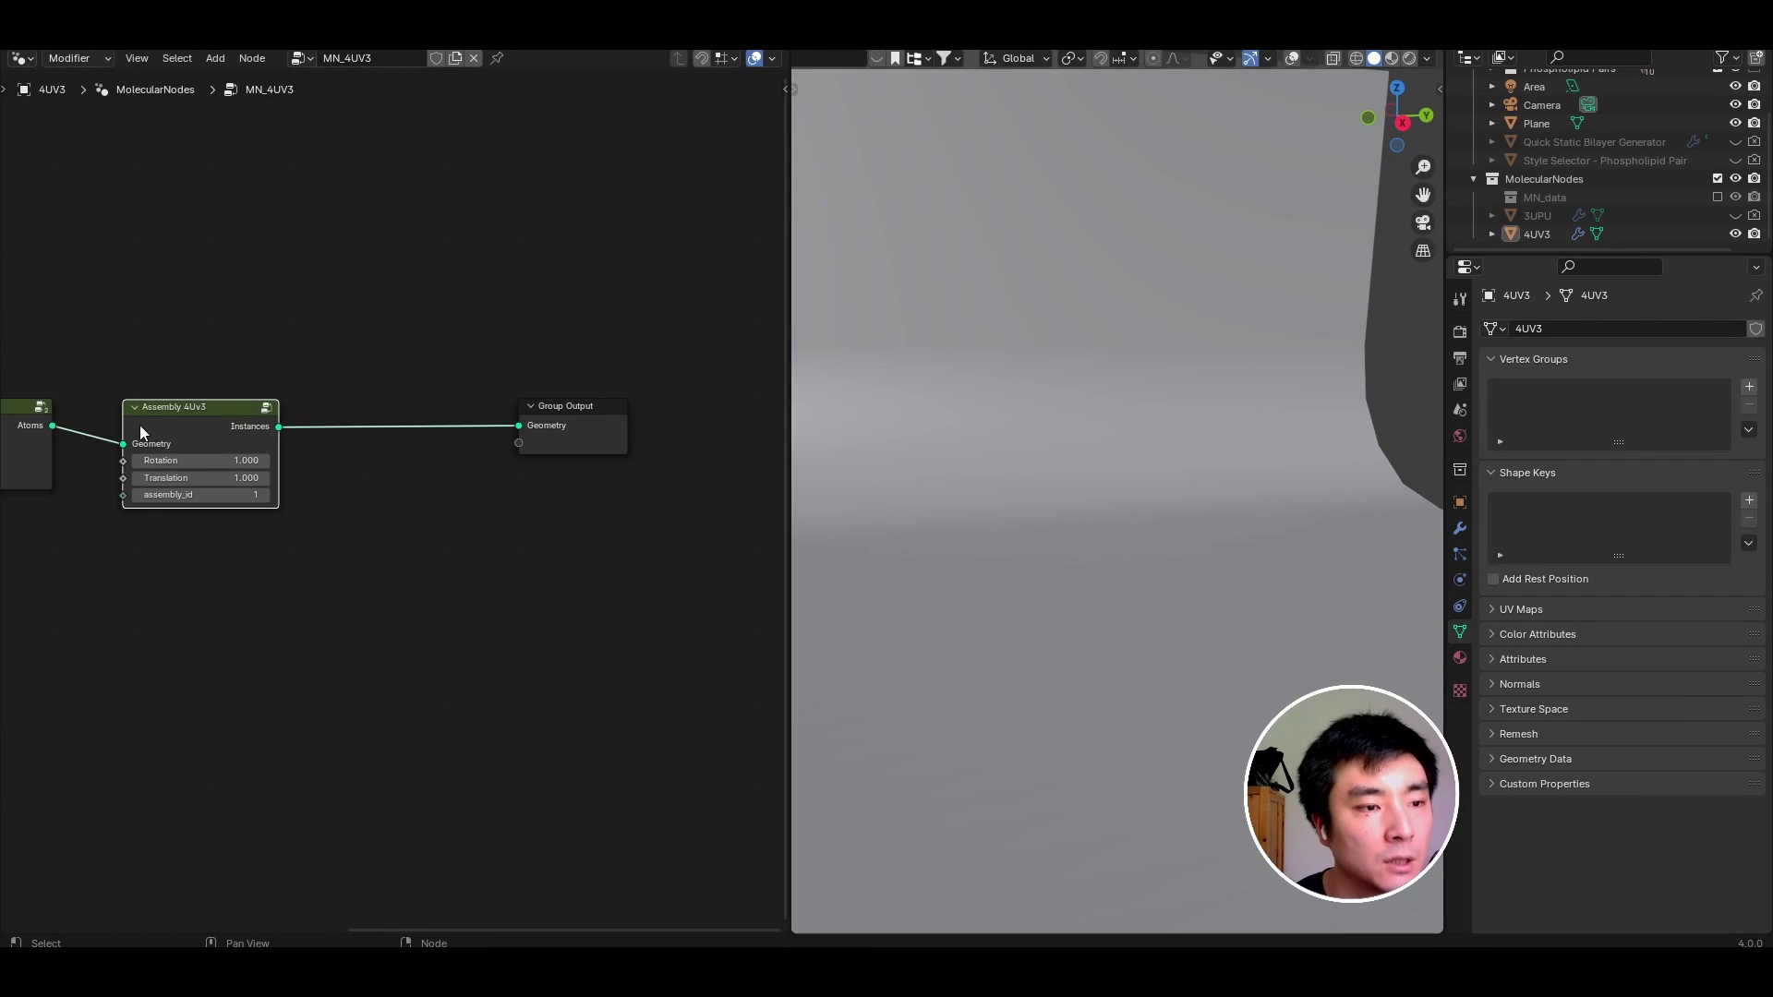
scroll(144, 388, "up", 1)
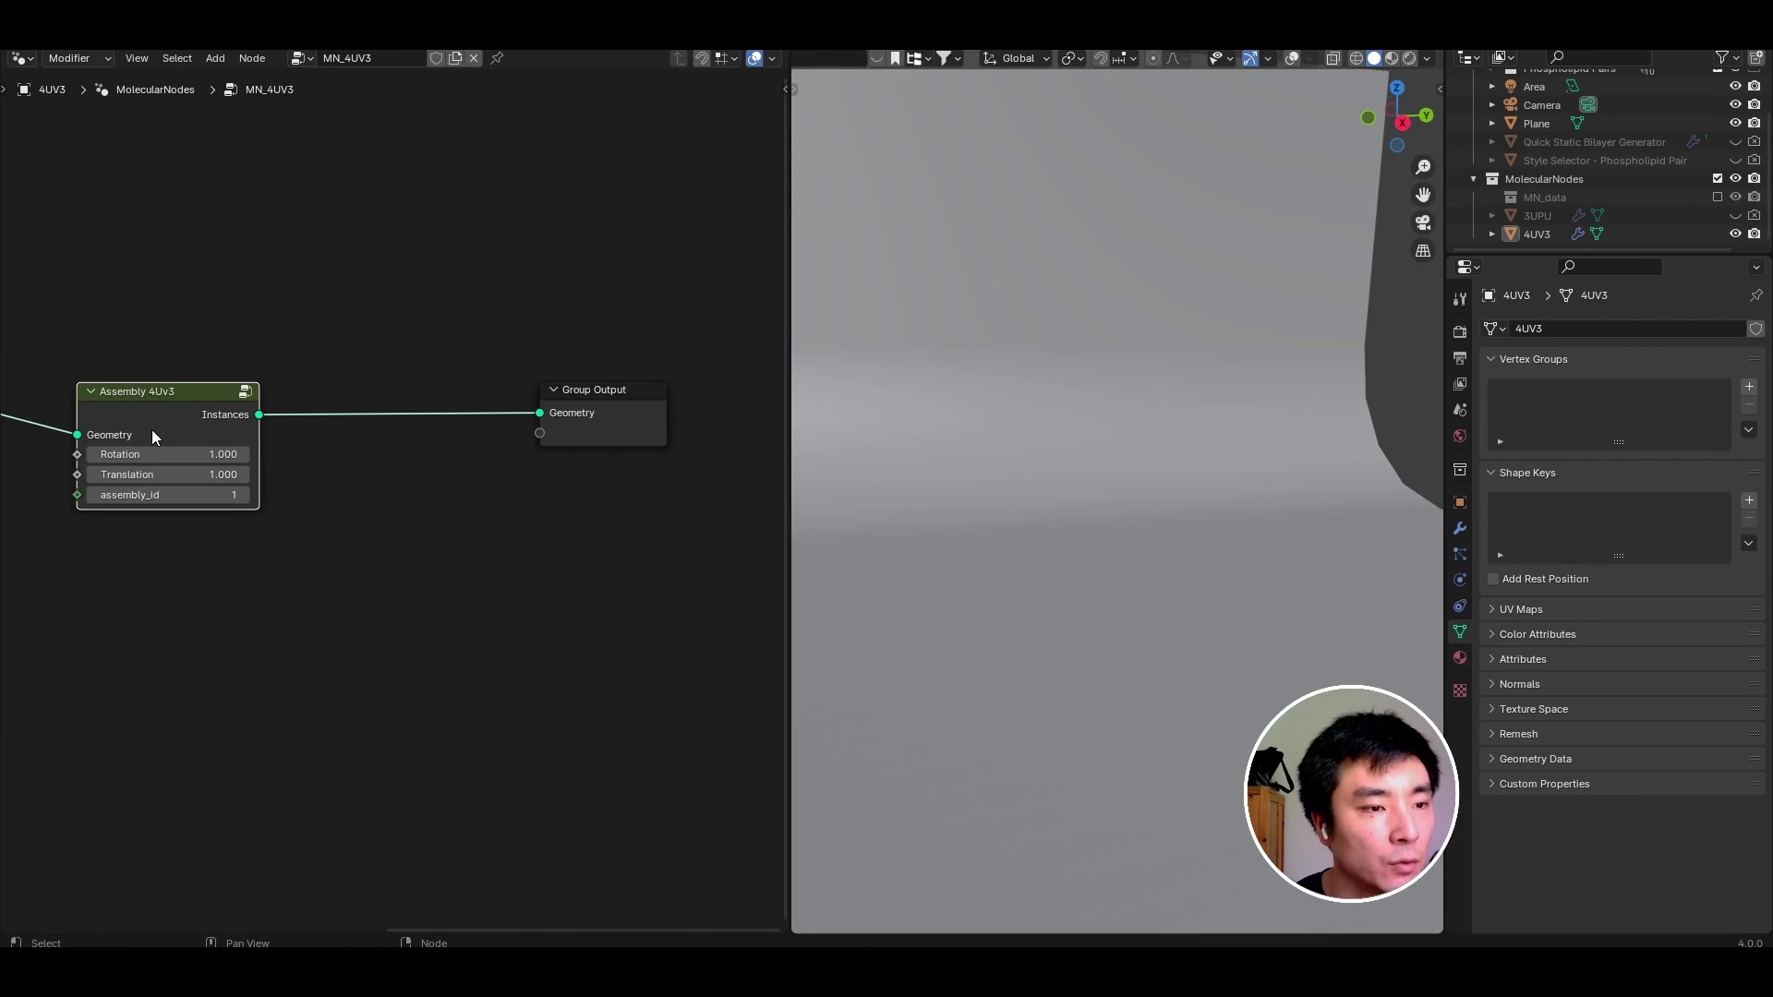
Insert a Realize Instances node between Assembly 4Uv3 and Group Output.
key("shift+a")
type("re")
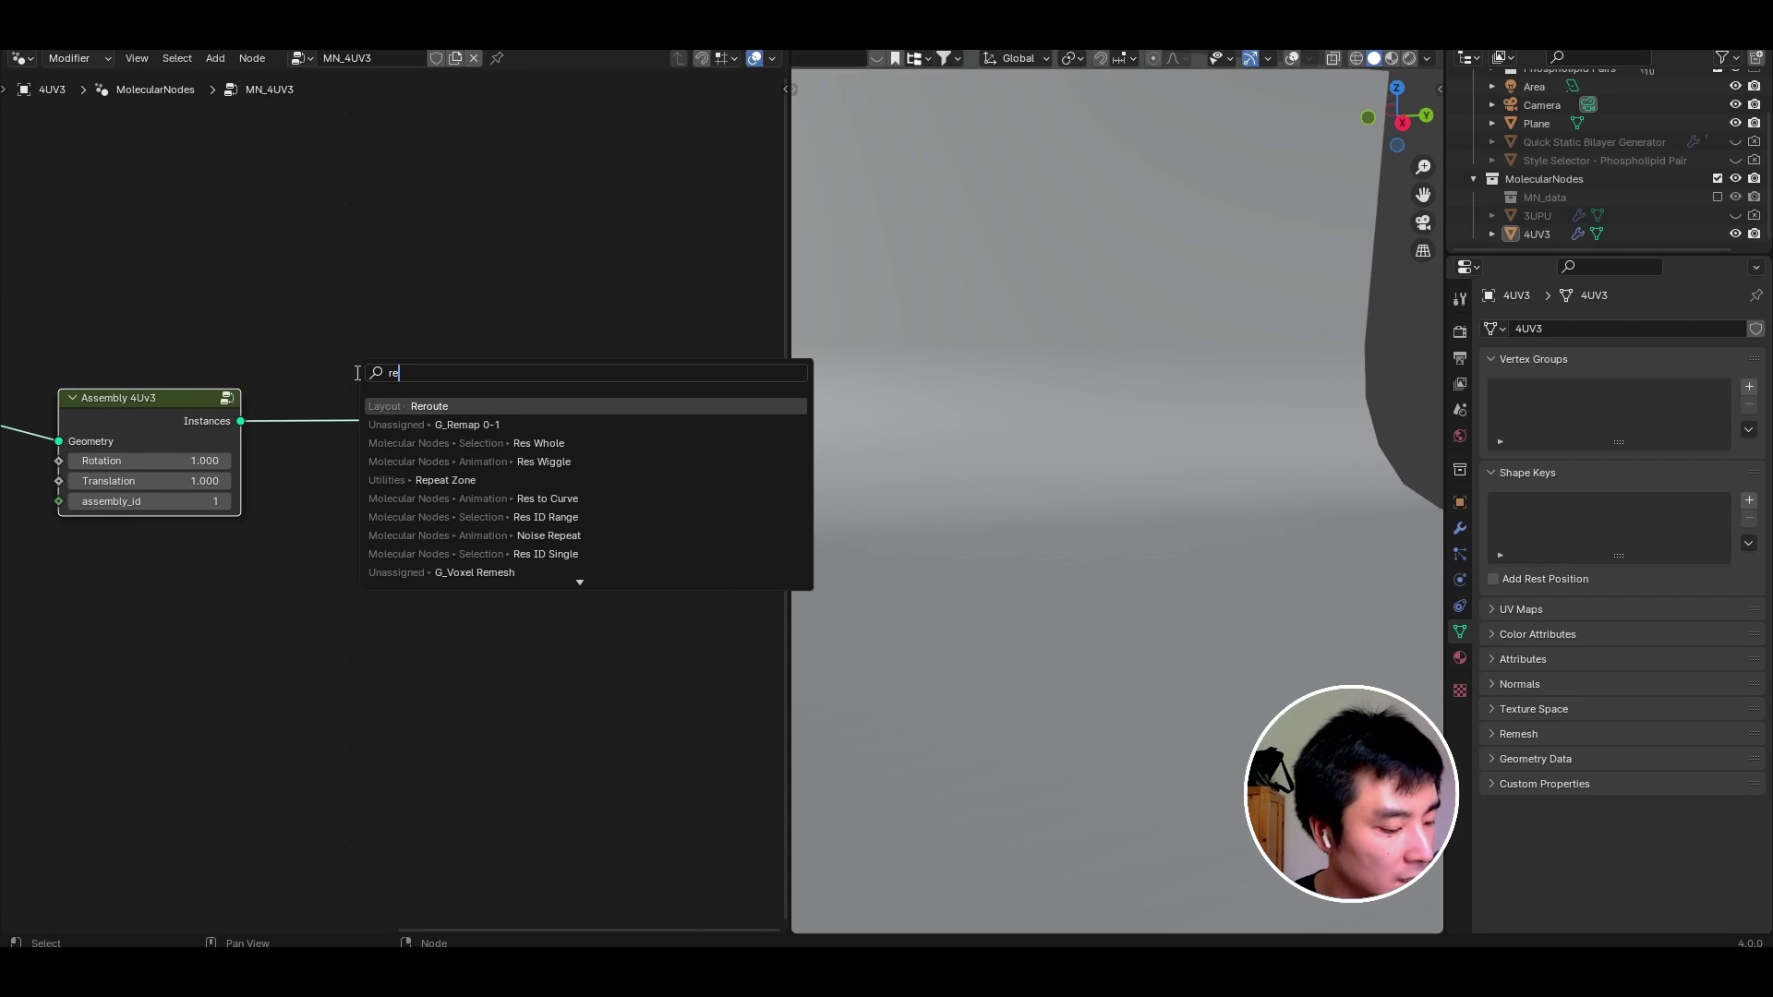
left_click_drag(491, 418, 612, 417)
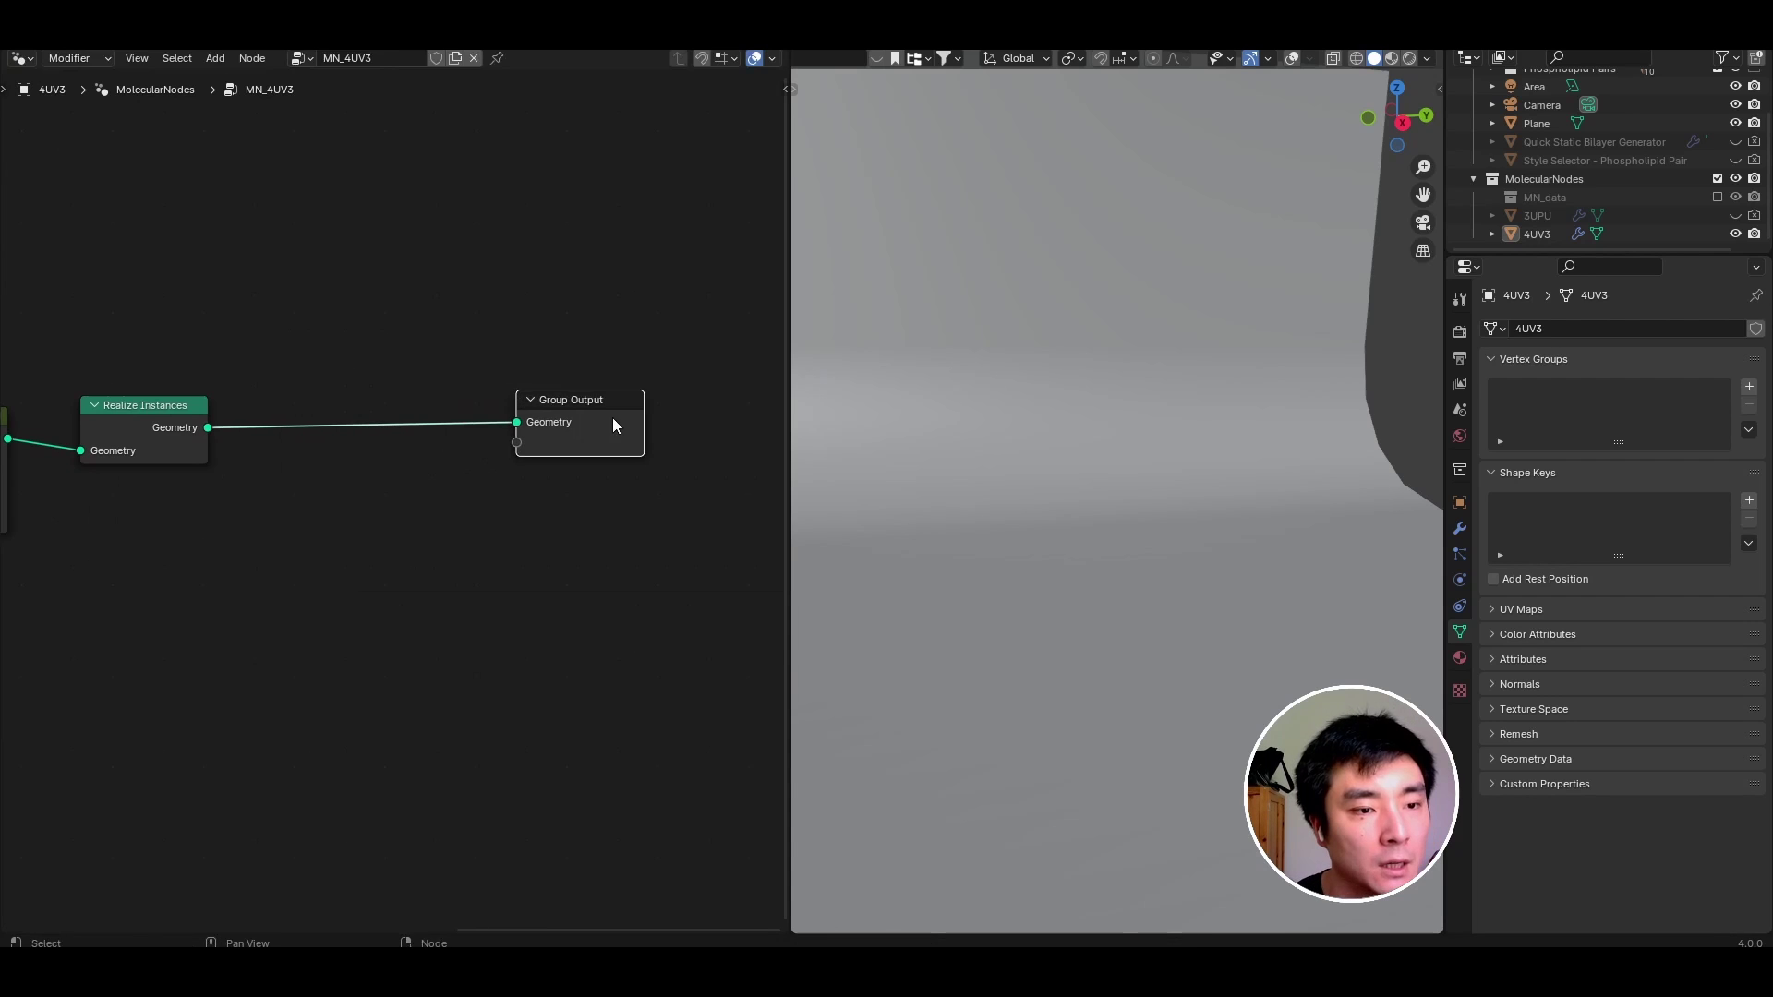
Insert a Molecular Nodes Style Surface node between Realize Instances and Group Output.
left_click(334, 508)
key("shift+a")
mouse_move(293, 906)
mouse_move(407, 724)
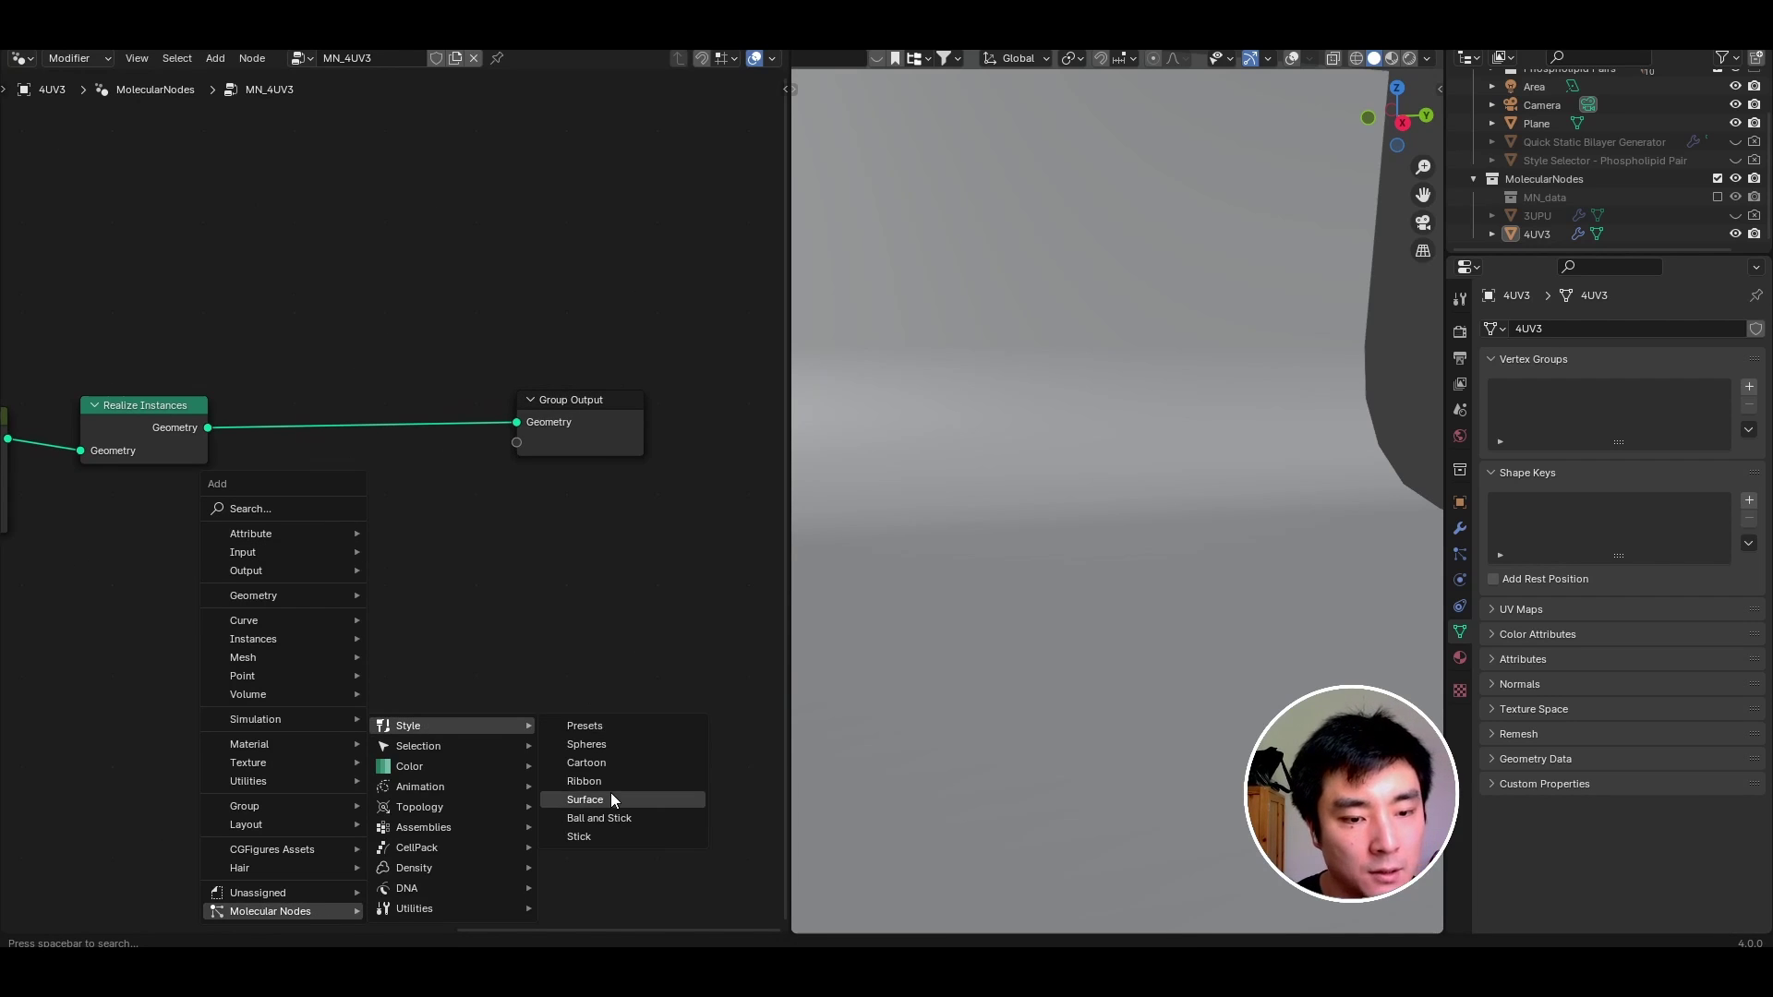
left_click(612, 792)
left_click(286, 381)
scroll(231, 468, "up", 3)
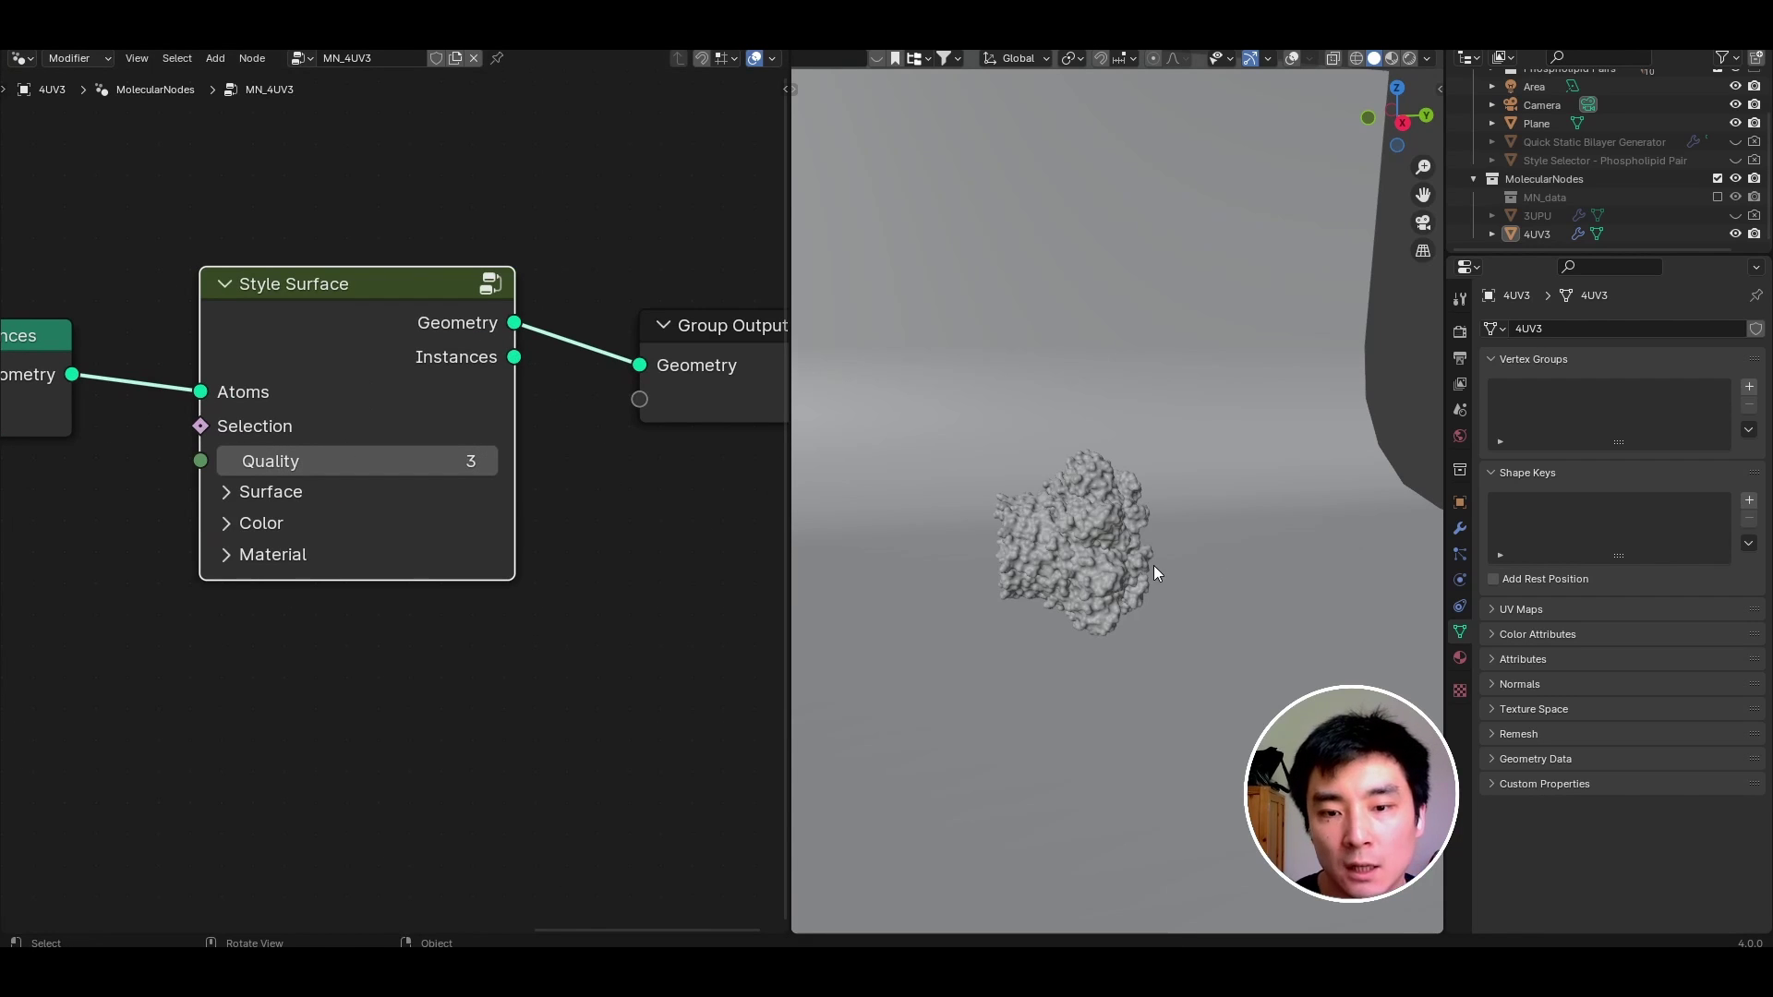
Set the Style Surface node's Quality to 2.
scroll(1154, 567, "up", 5)
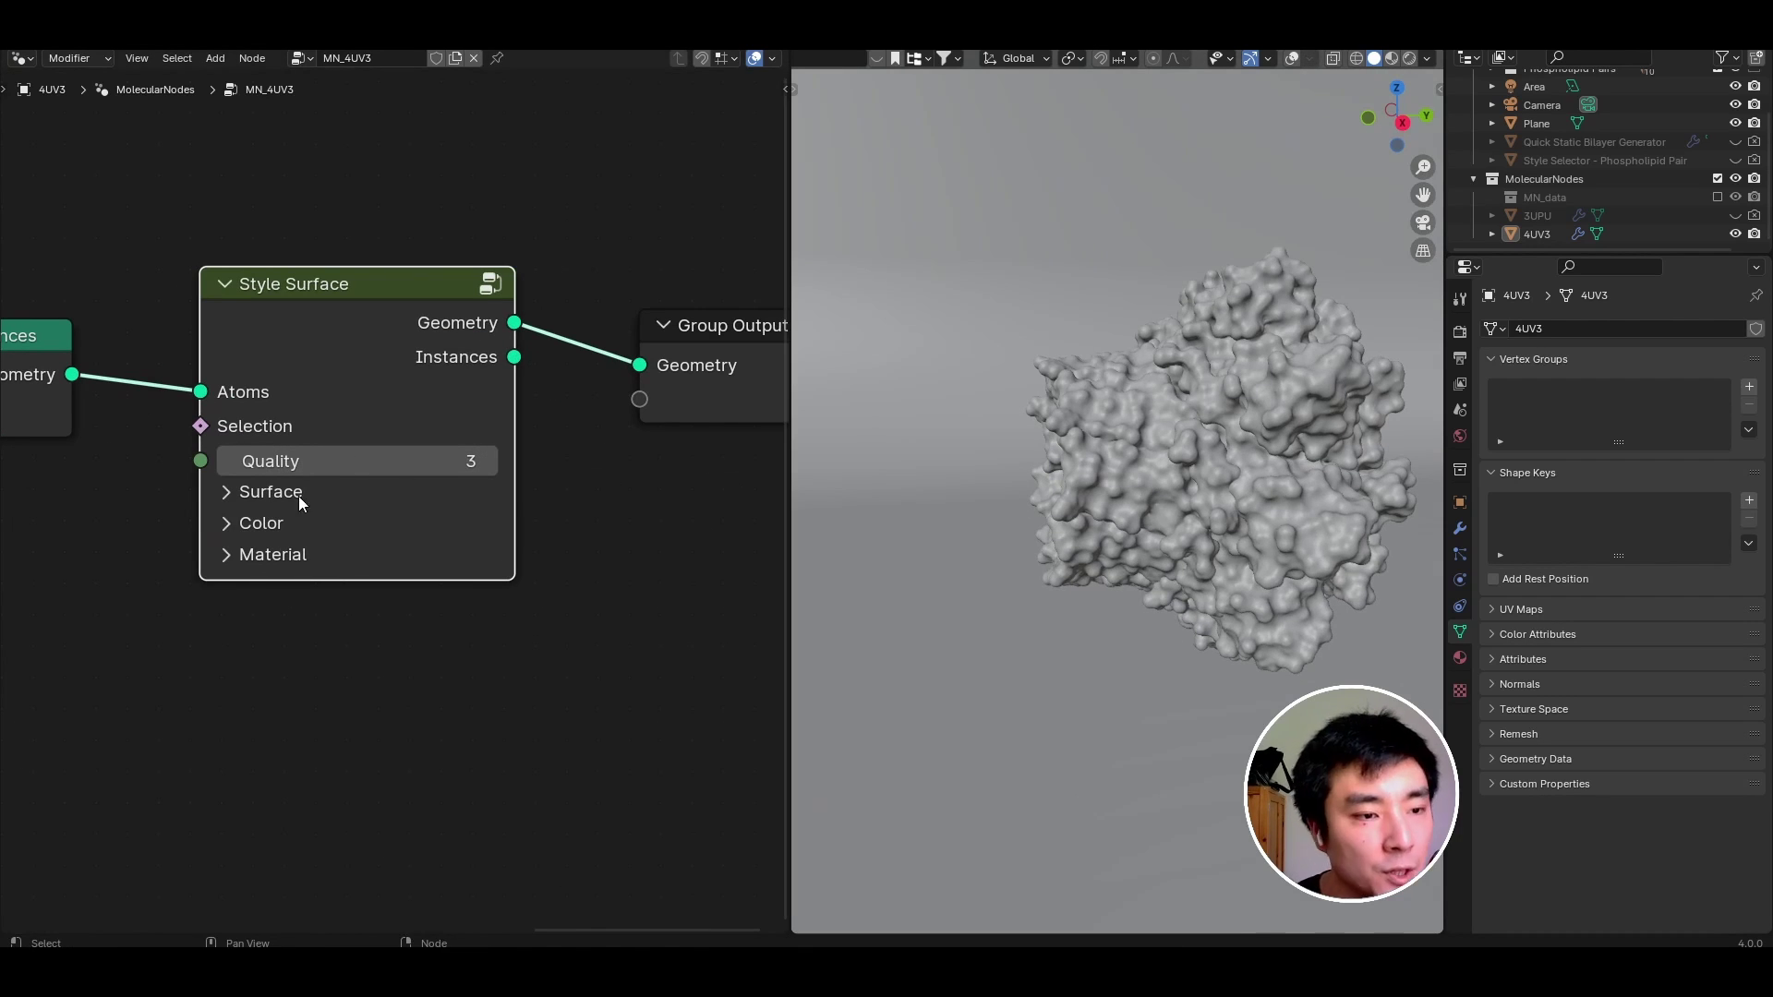
left_click(228, 467)
left_click(228, 467)
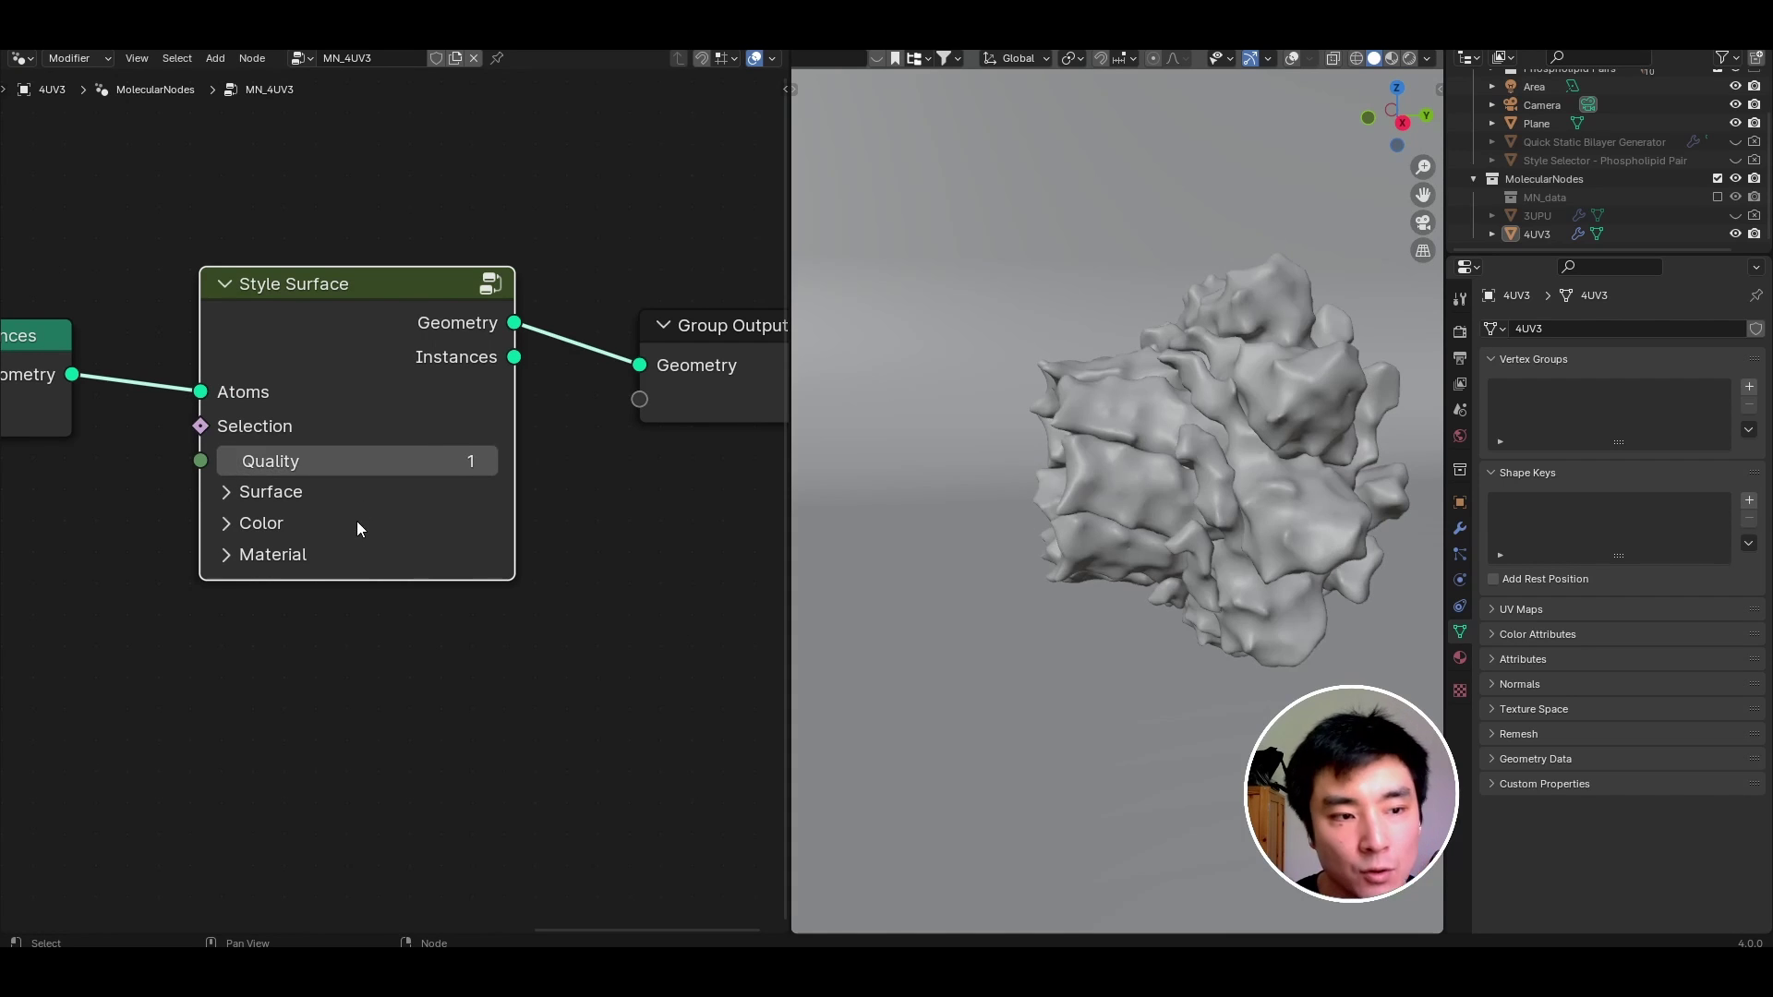
scroll(1152, 485, "down", 4)
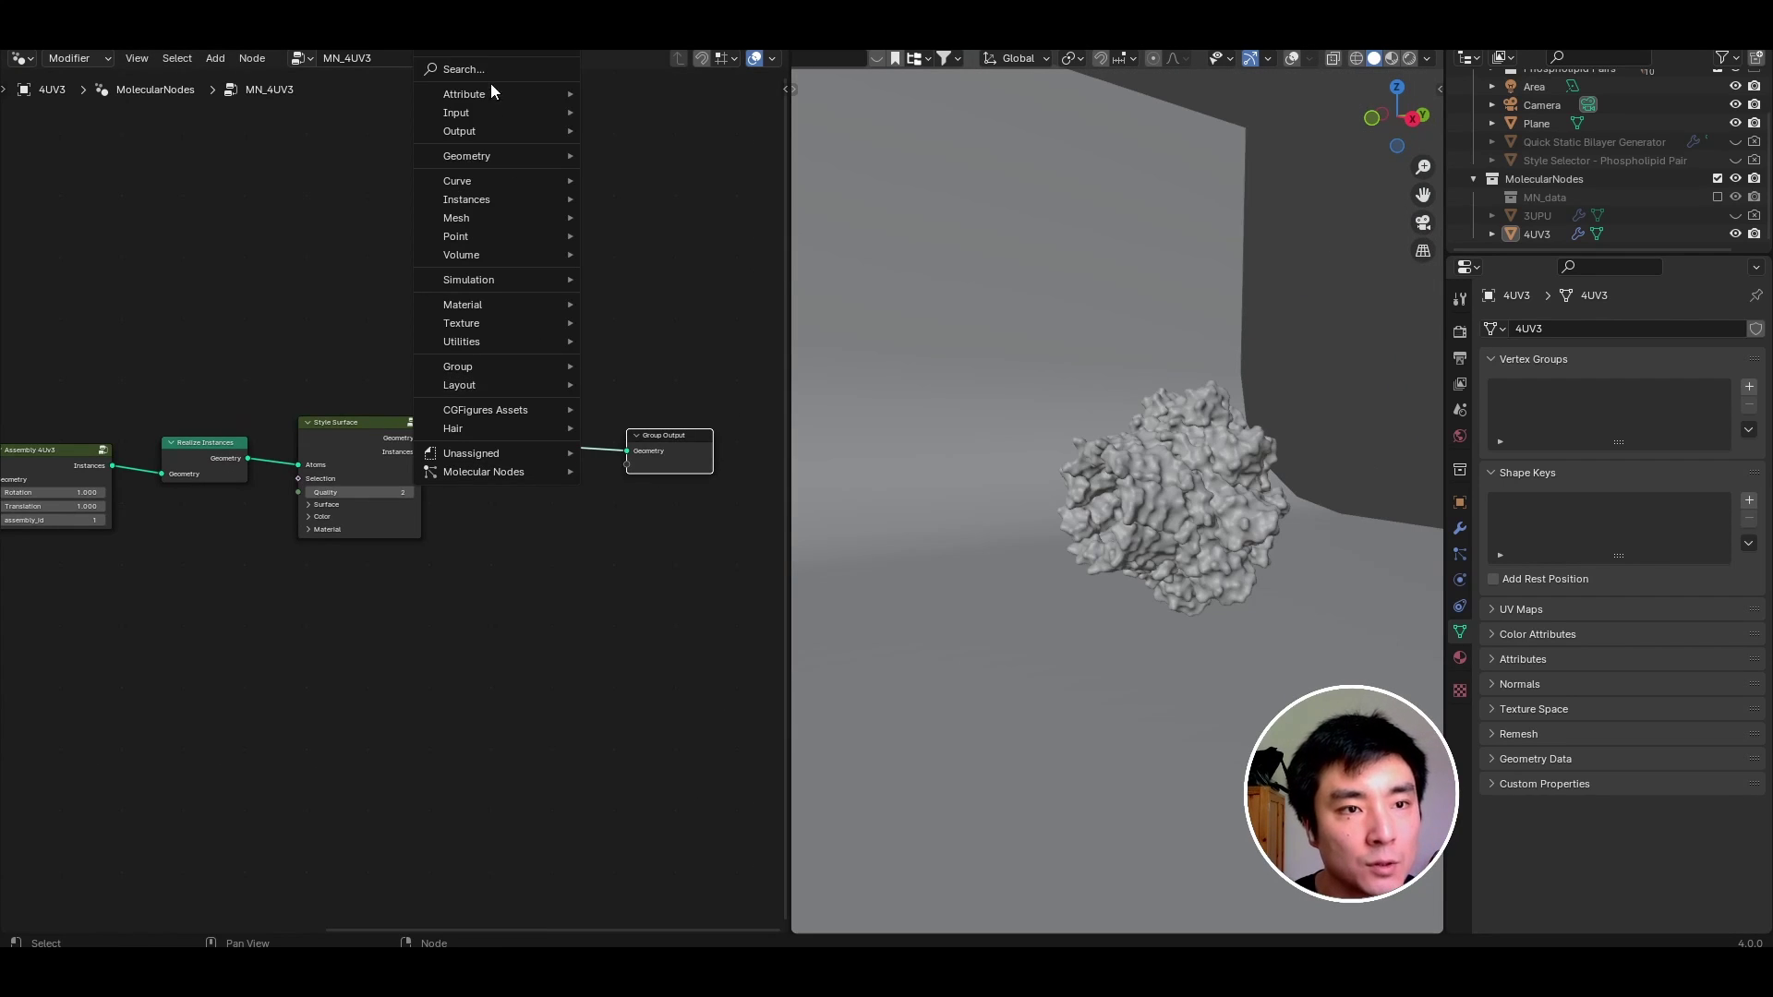
Insert a Transform Geometry node between Style Surface and Group Output.
type("tra")
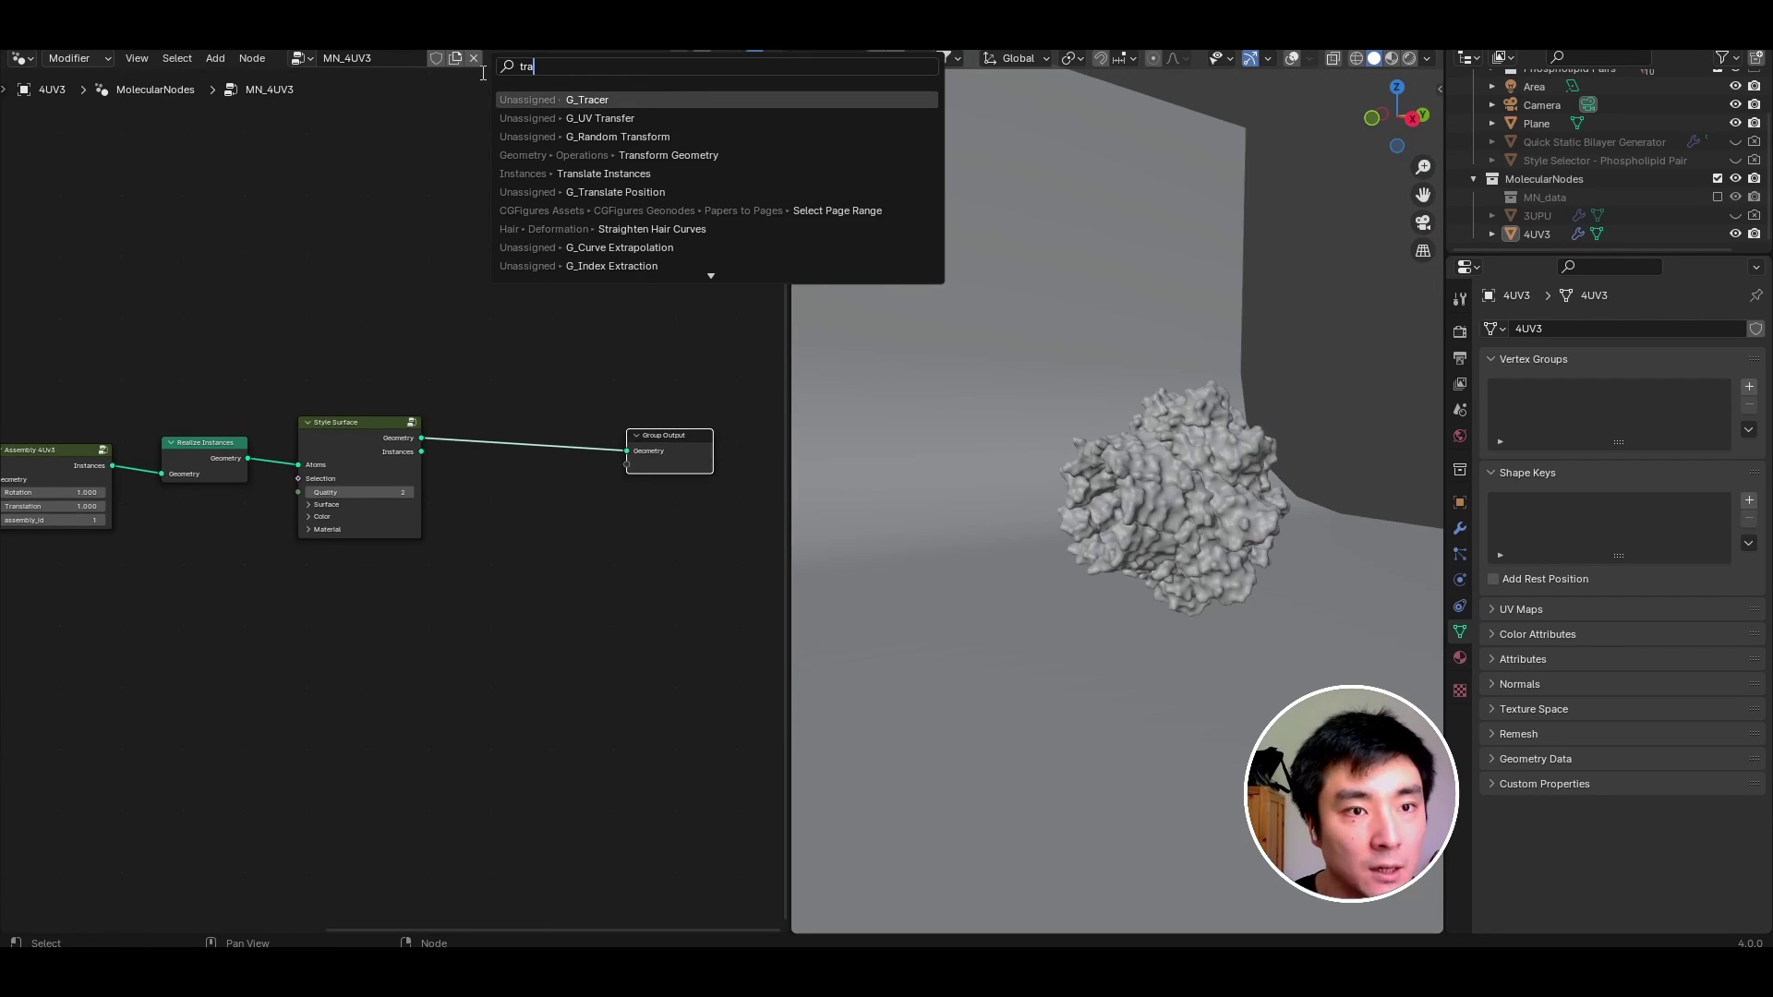
type("nsfo")
left_click(617, 116)
left_click(471, 409)
Set the Transform Geometry node's X rotation to 90° to stand the protein upright.
scroll(585, 432, "up", 3)
middle_click_drag(562, 493, 501, 490)
left_click_drag(467, 485, 468, 485)
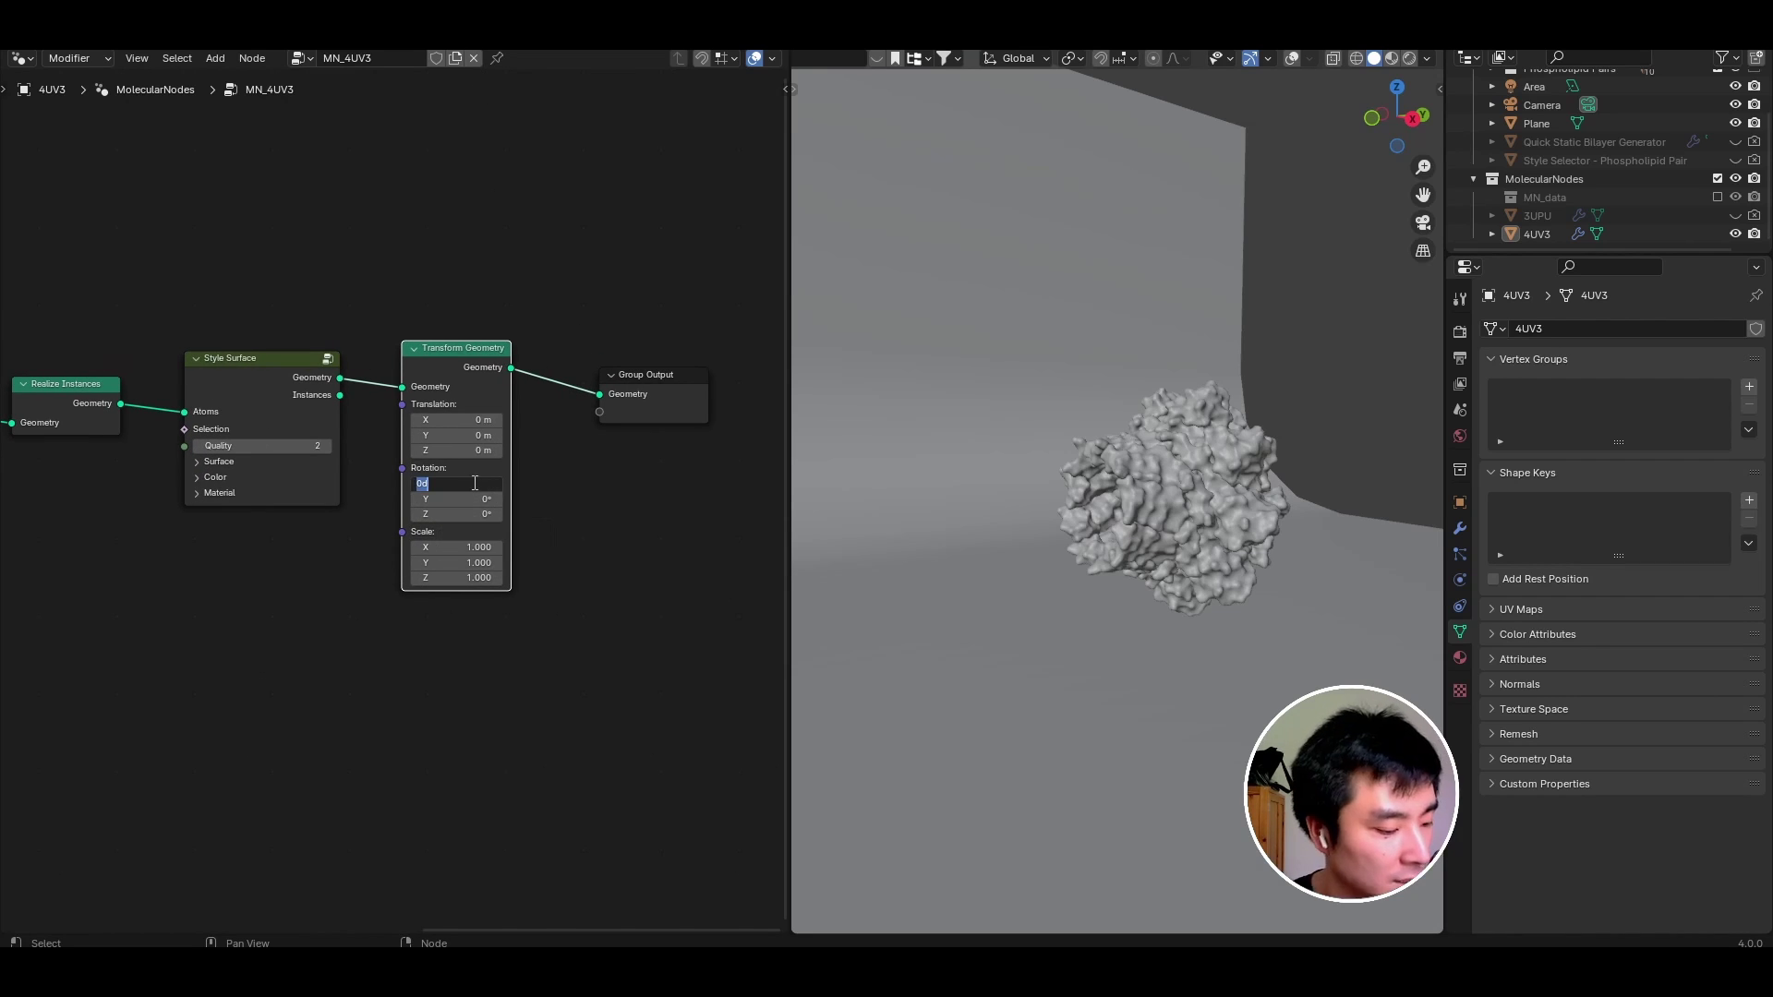
type("90")
key("Return")
Move the backdrop plane down below the protein and redisplay the Quick Static Bilayer Generator.
middle_click_drag(1201, 552, 1188, 555)
left_click_drag(1117, 551, 1126, 635)
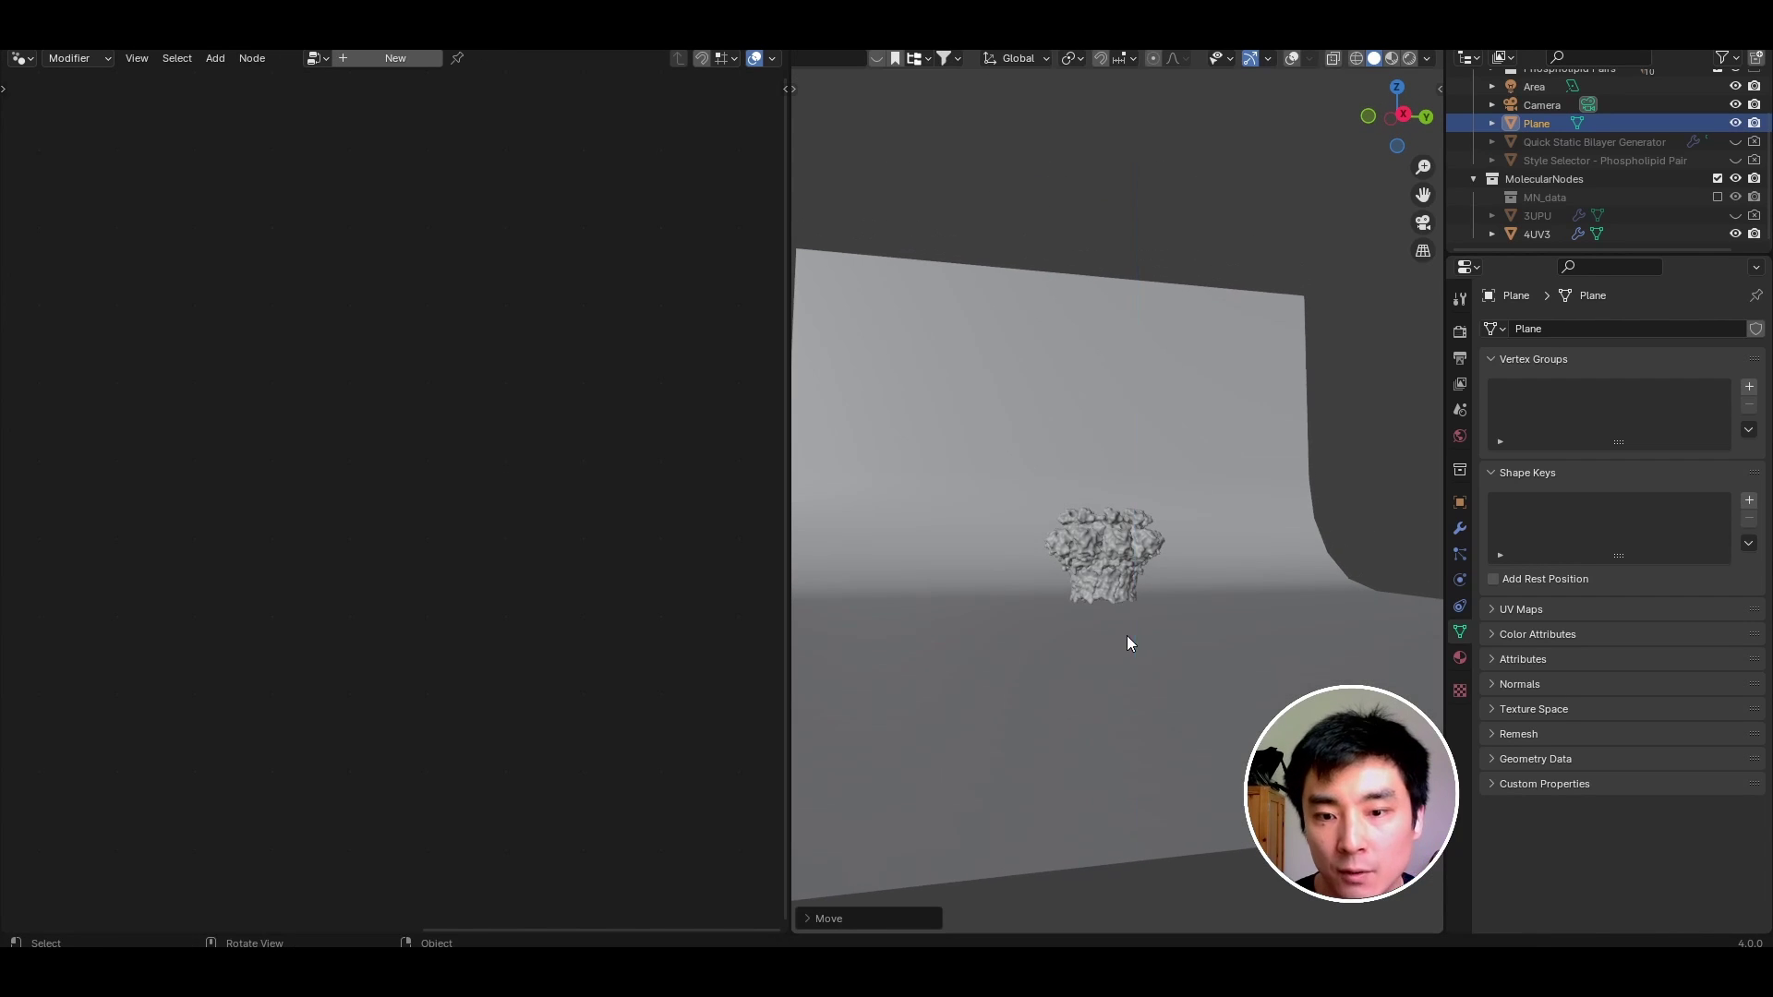
left_click(1735, 161)
left_click(1735, 143)
left_click(1736, 161)
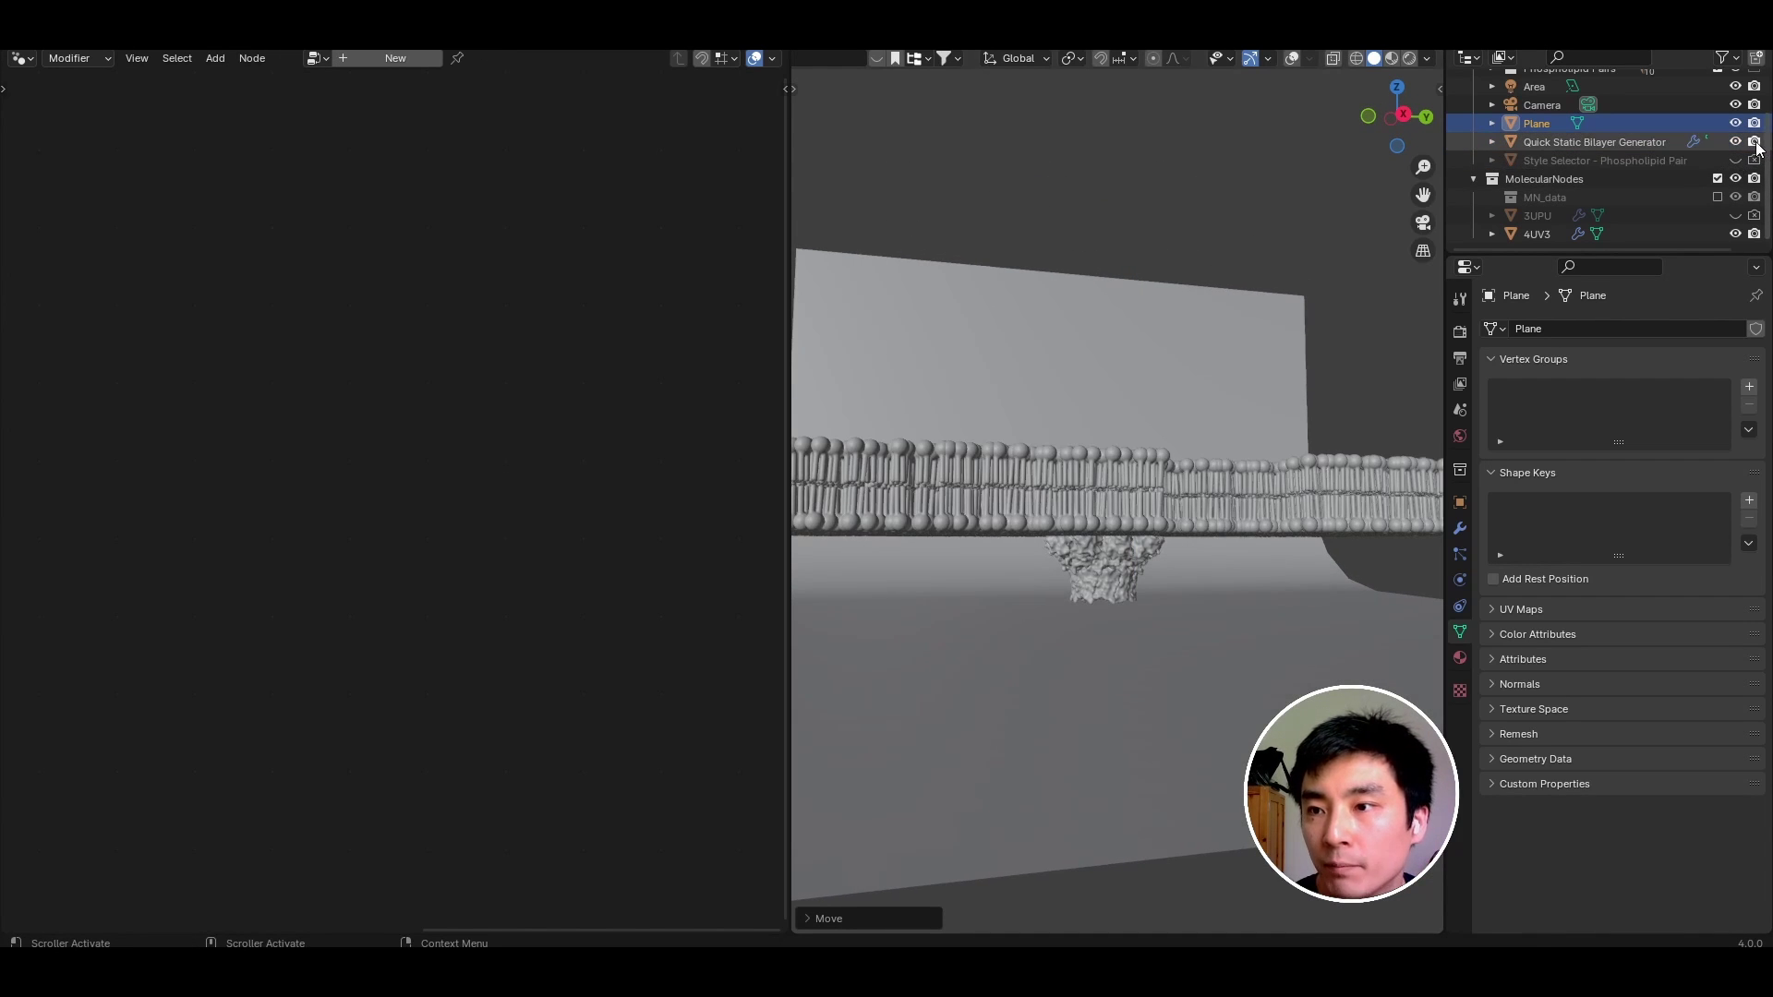
scroll(1199, 612, "down", 4)
mouse_move(1201, 554)
middle_mouse_down()
mouse_move(1199, 612)
mouse_move(1194, 563)
middle_mouse_up()
Turn on the overlays and, in top view, shift 4UV3 into the notch with Transform Geometry translation X 3 m and Y 0.2 m.
left_click(1124, 544)
middle_click_drag(1055, 545, 1118, 526)
left_click(1293, 57)
scroll(1116, 501, "up", 4)
middle_click_drag(1129, 452, 974, 491)
key("KP_7")
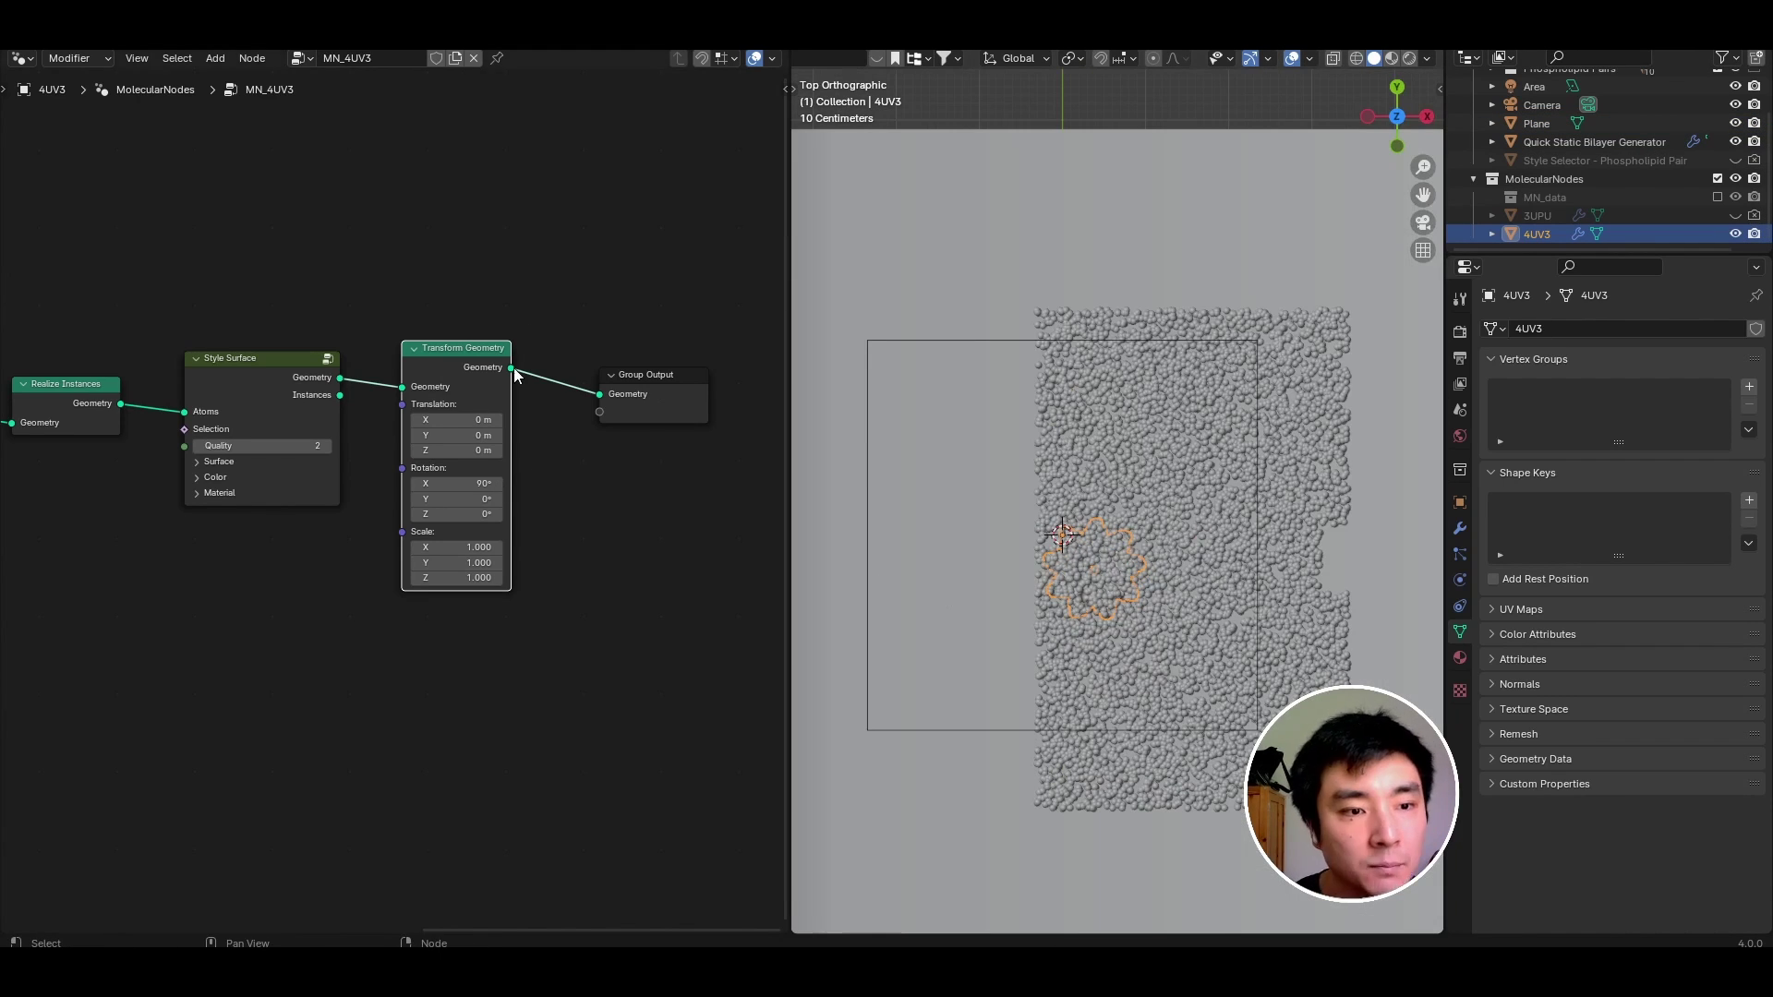
left_click(497, 422)
left_click_drag(496, 421, 525, 422)
left_click_drag(420, 441, 425, 441)
left_click(419, 442)
left_click(419, 442)
Raise 4UV3 into the membrane in side view by setting its Transform Geometry Z translation to 0.7 m.
left_click(1427, 116)
left_click(499, 450)
left_click(498, 449)
left_click(499, 450)
left_click(499, 450)
mouse_move(1144, 519)
middle_mouse_down()
mouse_move(1160, 536)
mouse_move(1158, 515)
middle_mouse_up()
scroll(1158, 515, "down", 1)
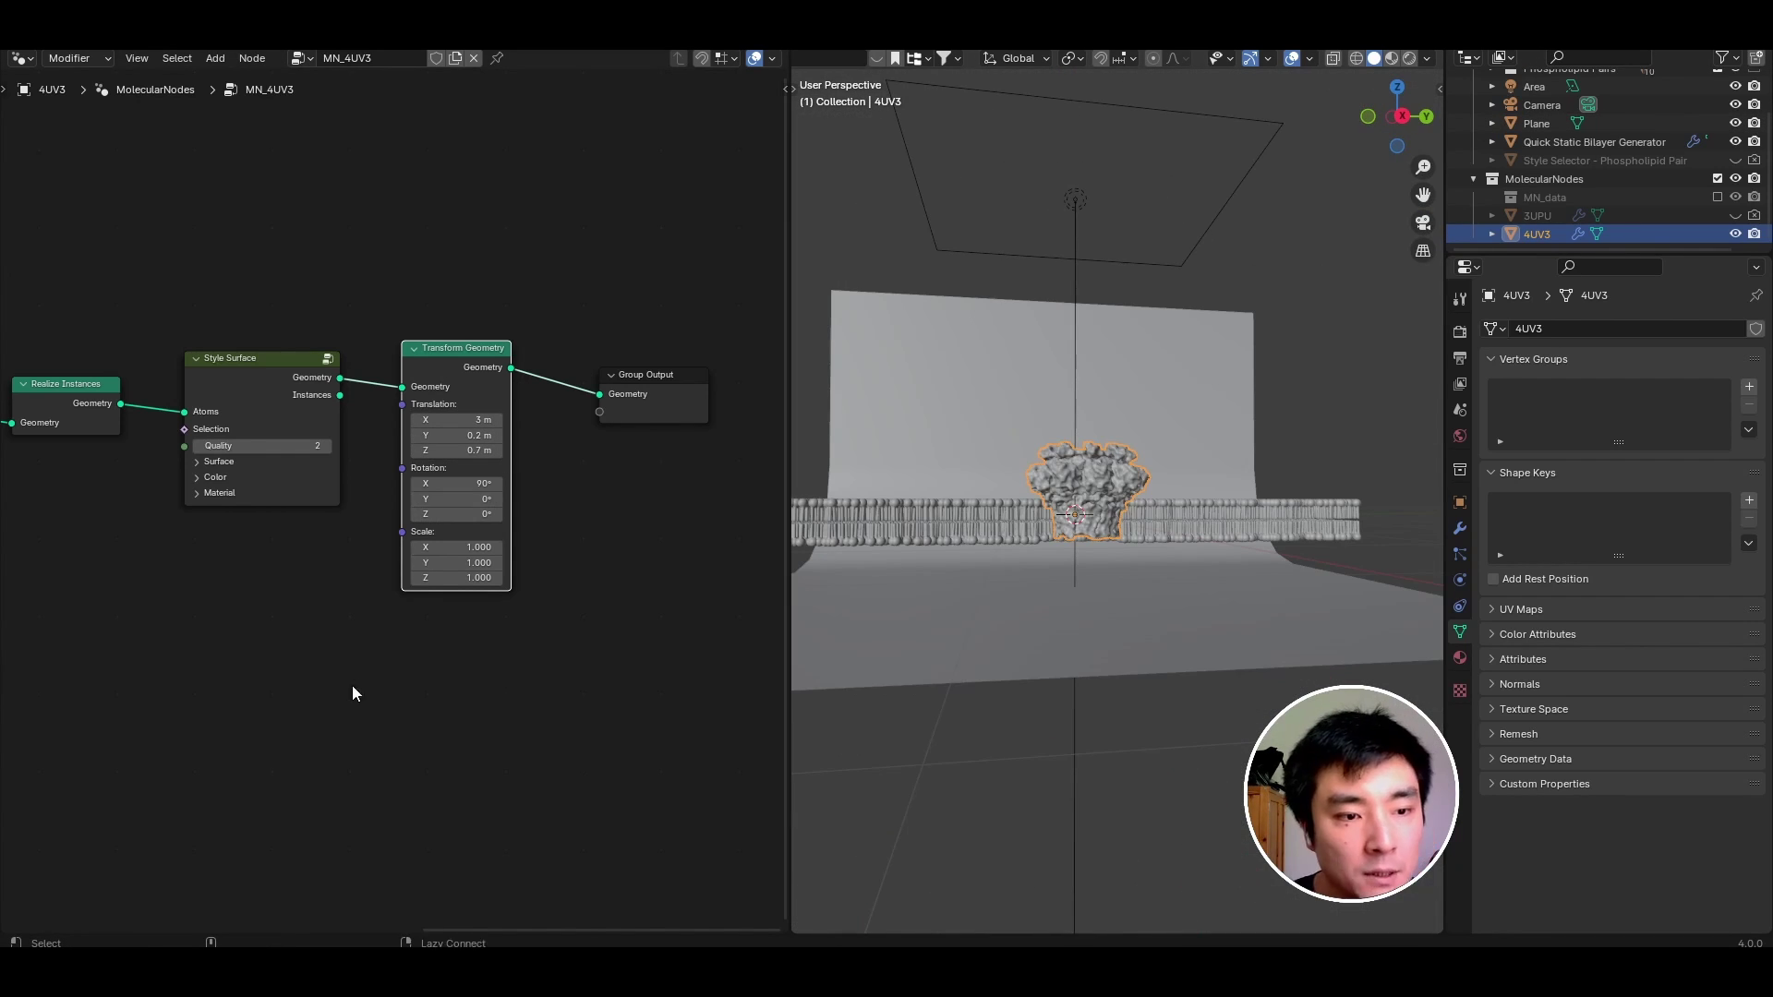
Scale 4UV3 by 1.5 on all axes in Transform Geometry and set its translation to X 2.7 m, Y 0.4 m, Z 1 m.
left_click_drag(477, 547, 462, 579)
middle_click_drag(1154, 514, 1177, 519)
left_click_drag(477, 547, 478, 578)
type("1.5")
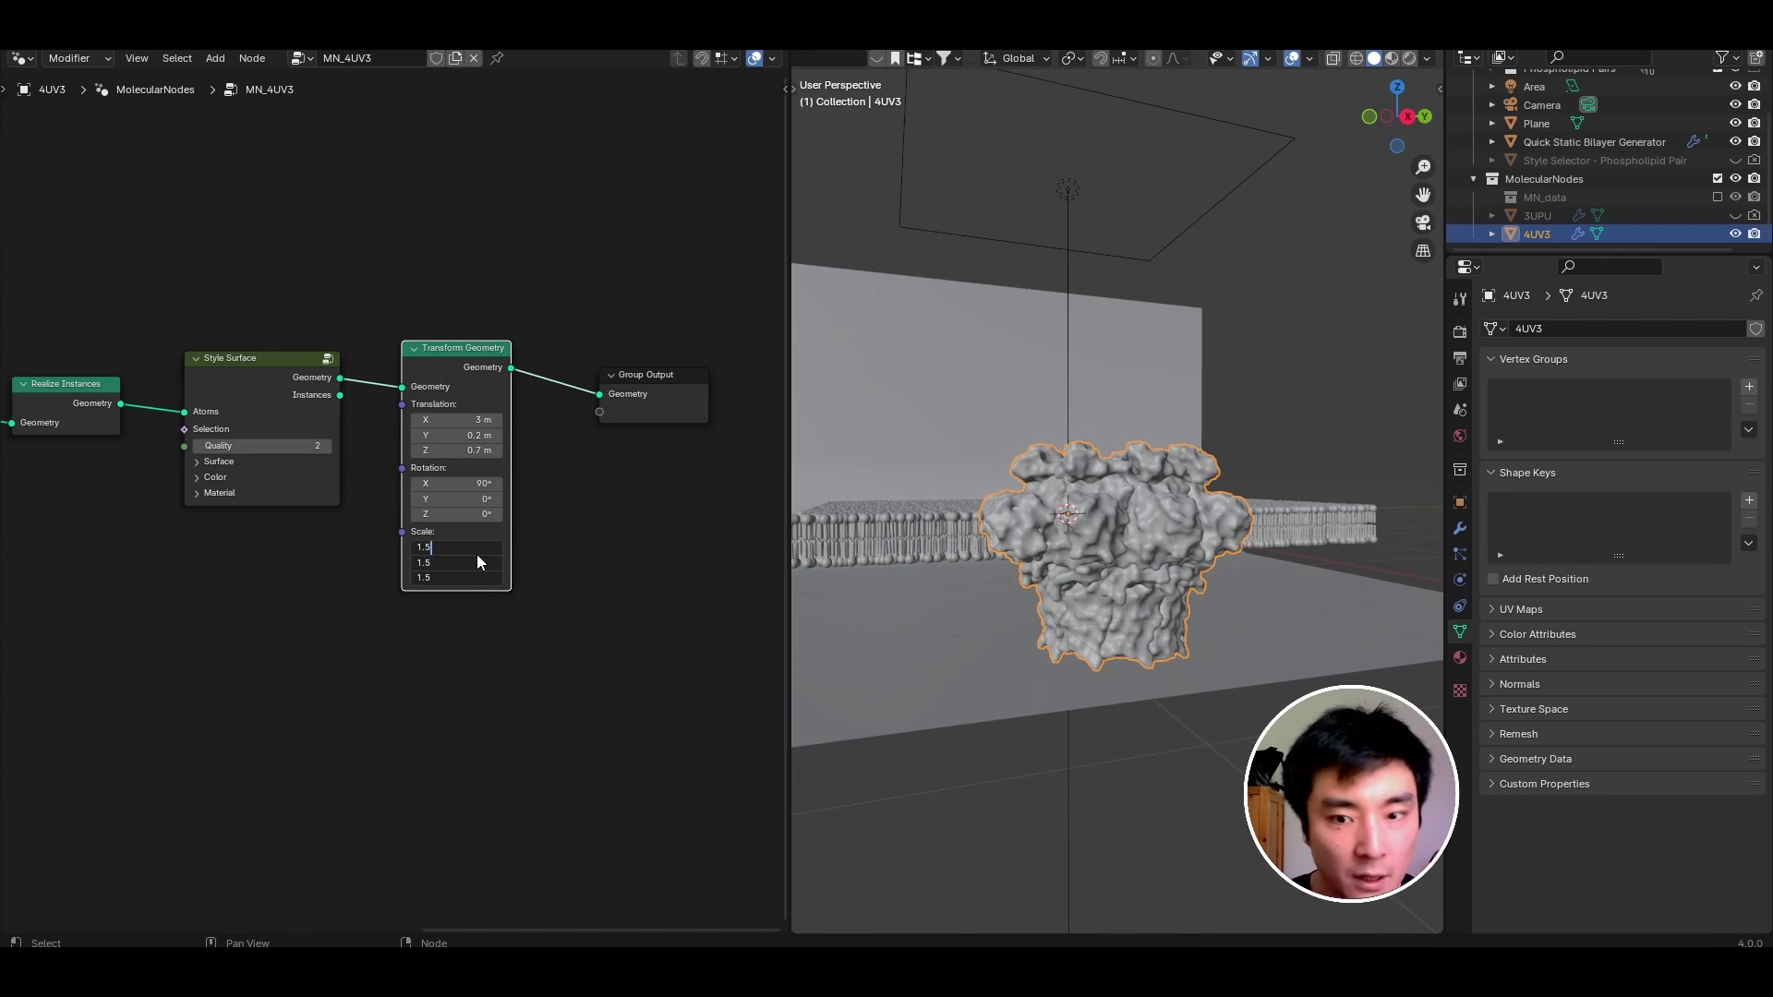
key("Return")
middle_click_drag(1164, 545, 1130, 568)
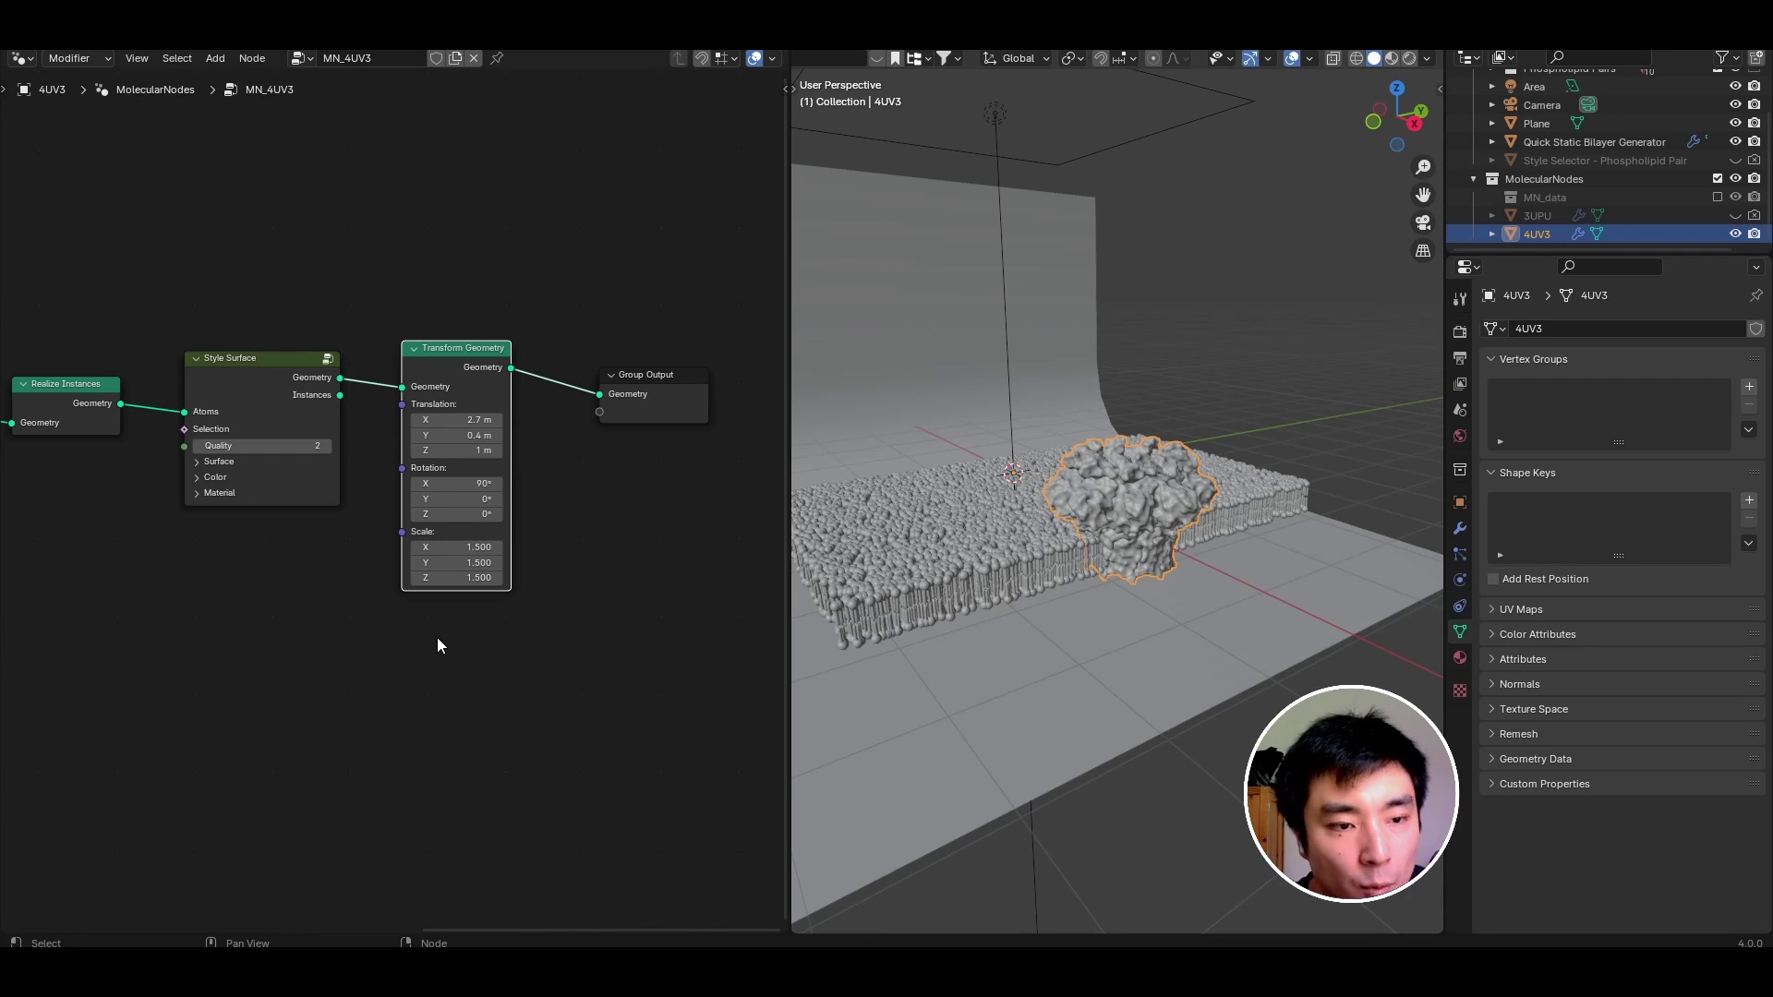
middle_click_drag(1007, 620, 1074, 646)
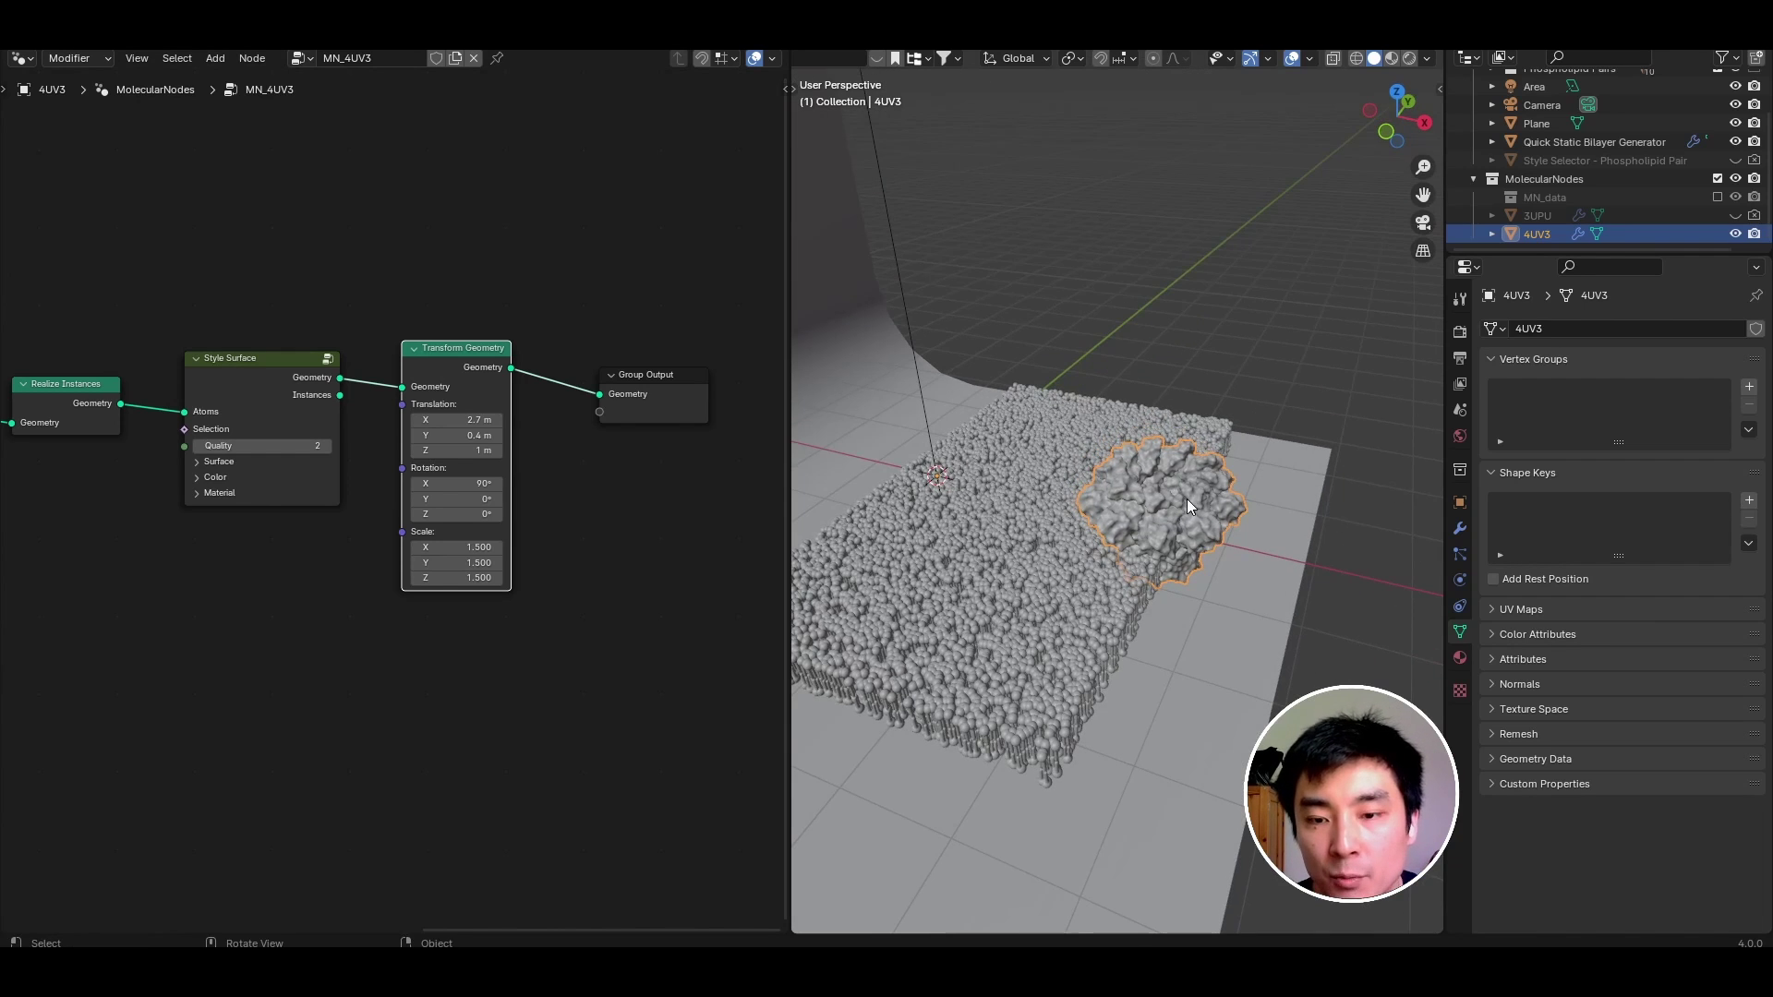
mouse_move(1188, 500)
middle_mouse_down()
mouse_move(1171, 596)
mouse_move(1173, 523)
middle_mouse_up()
scroll(1173, 523, "up", 3)
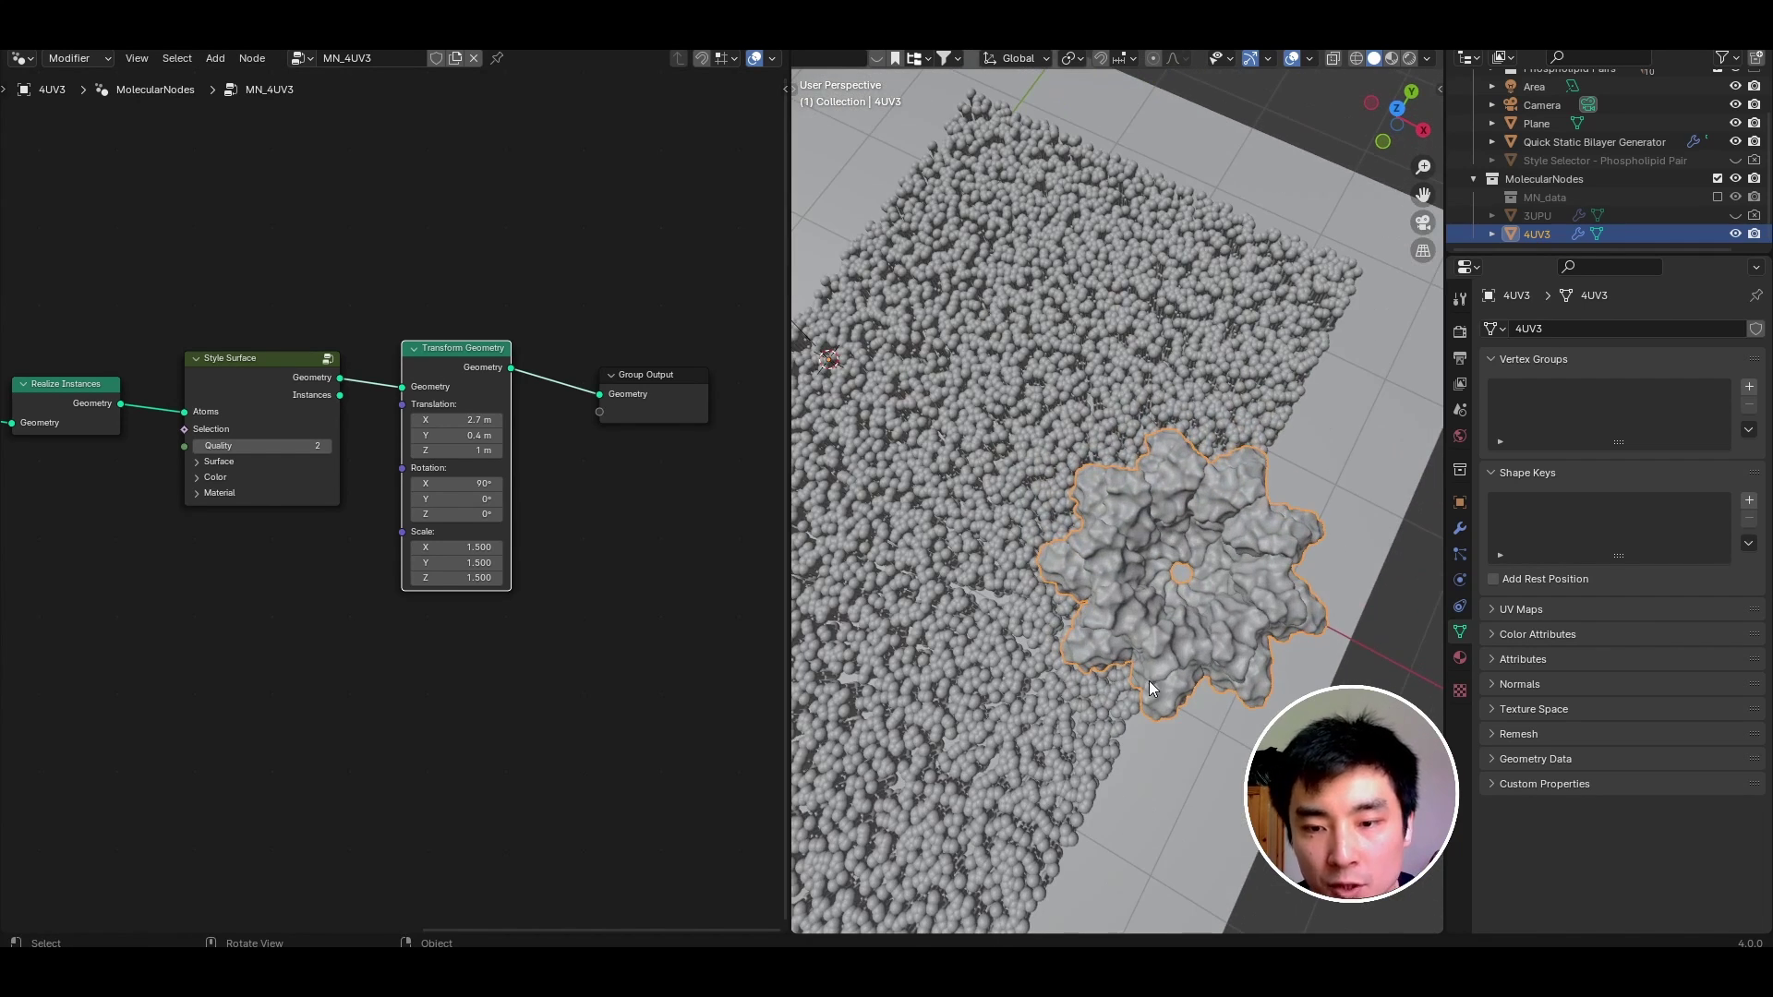
Insert a Delete Geometry node between Color Set and Assembly 4UV3 in the 4UV3 node tree.
scroll(482, 377, "down", 2)
scroll(224, 513, "up", 1)
middle_click_drag(224, 514, 730, 514)
middle_click_drag(435, 490, 459, 486)
scroll(449, 477, "down", 2)
scroll(447, 475, "left", 4)
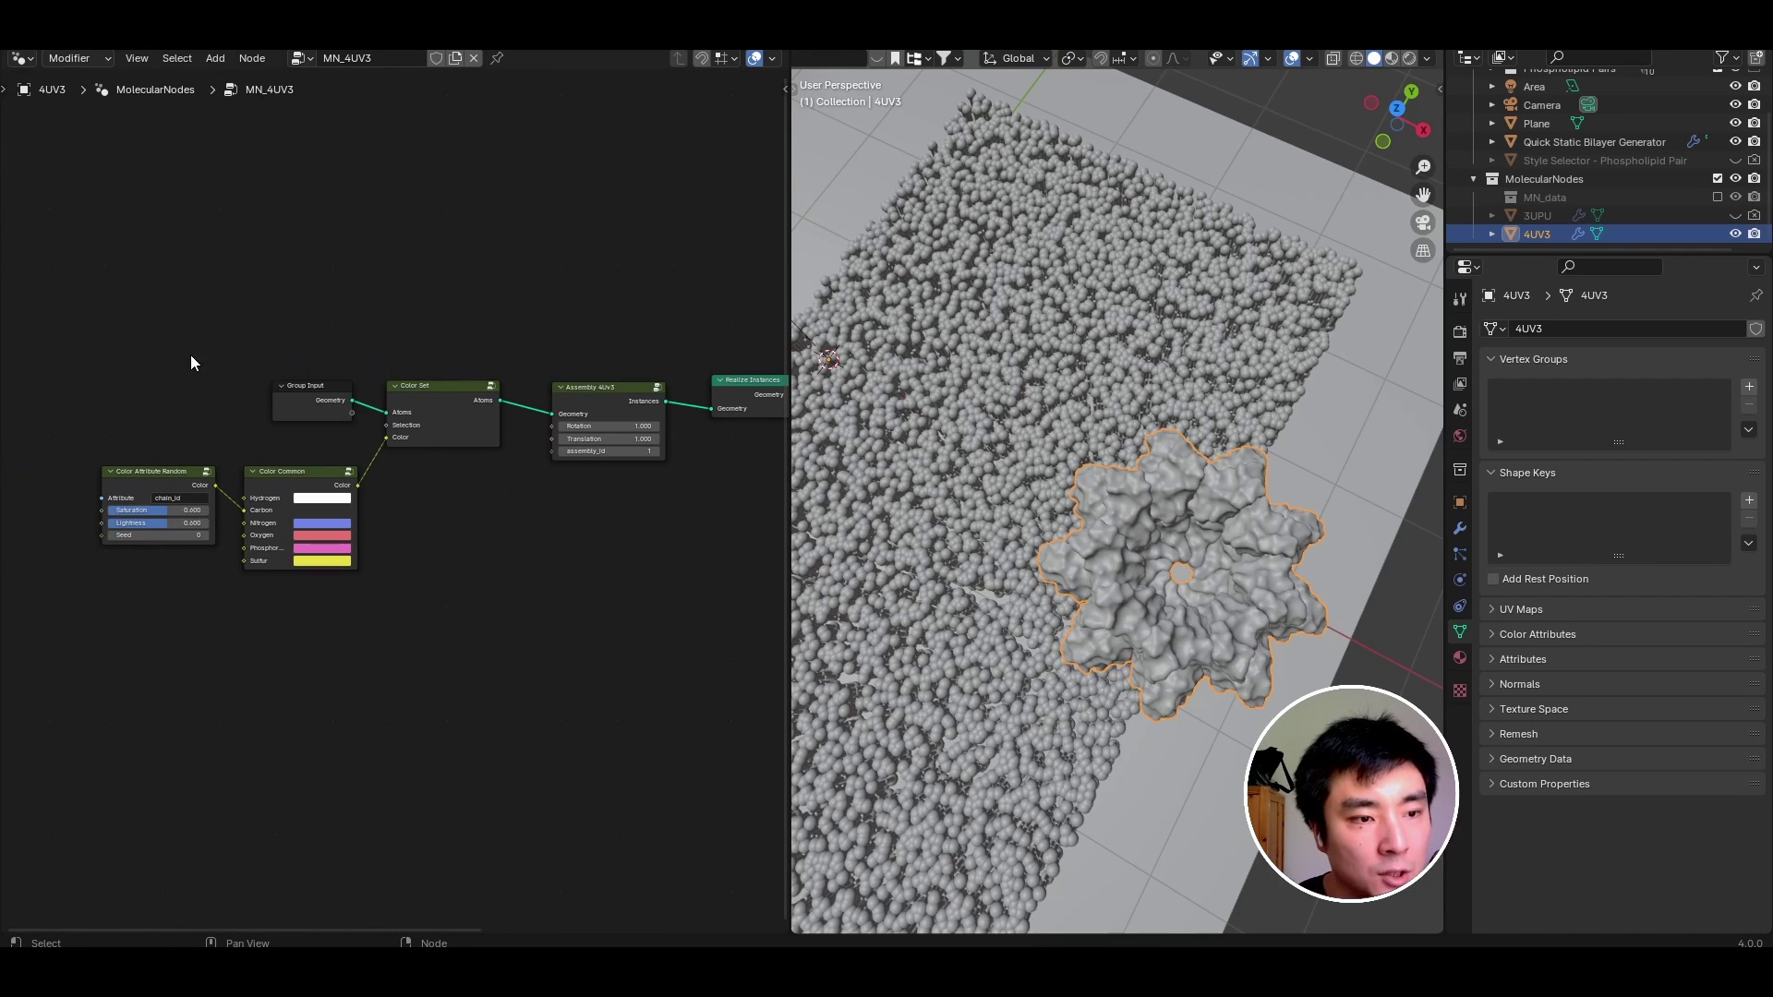
left_click_drag(175, 342, 432, 605)
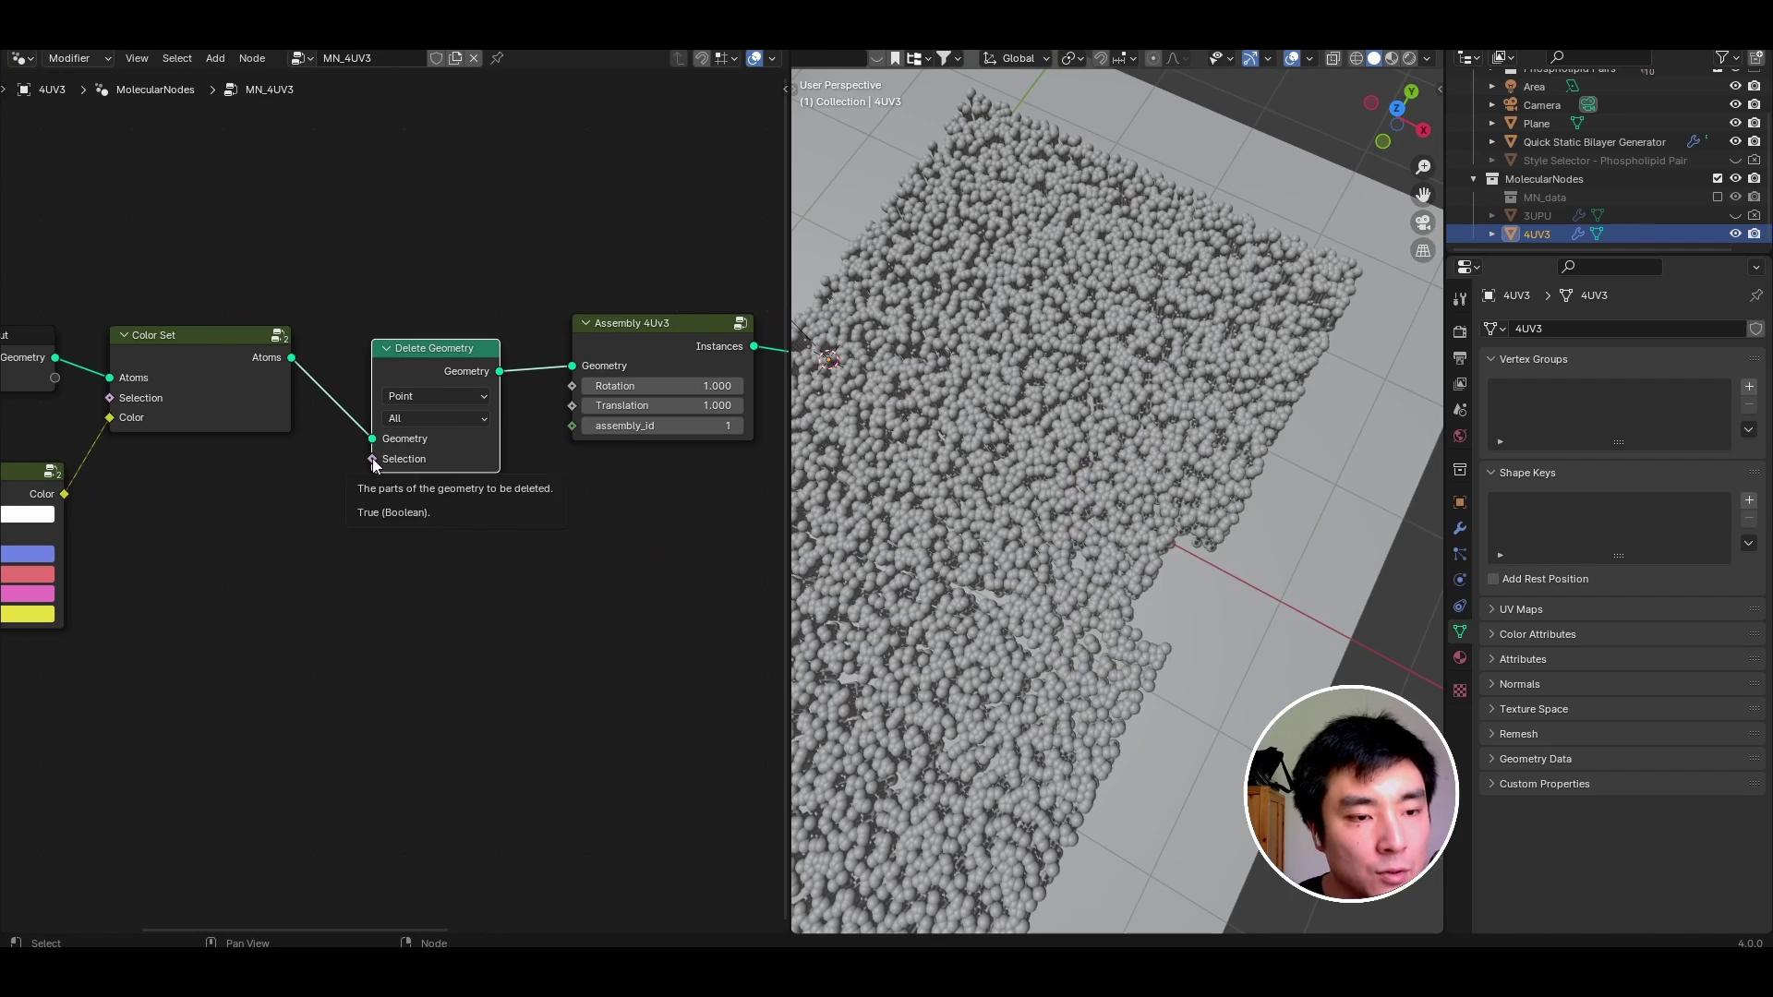
Drive the Delete Geometry selection with a Compare node set to Float and place it below.
left_click_drag(373, 459, 288, 513)
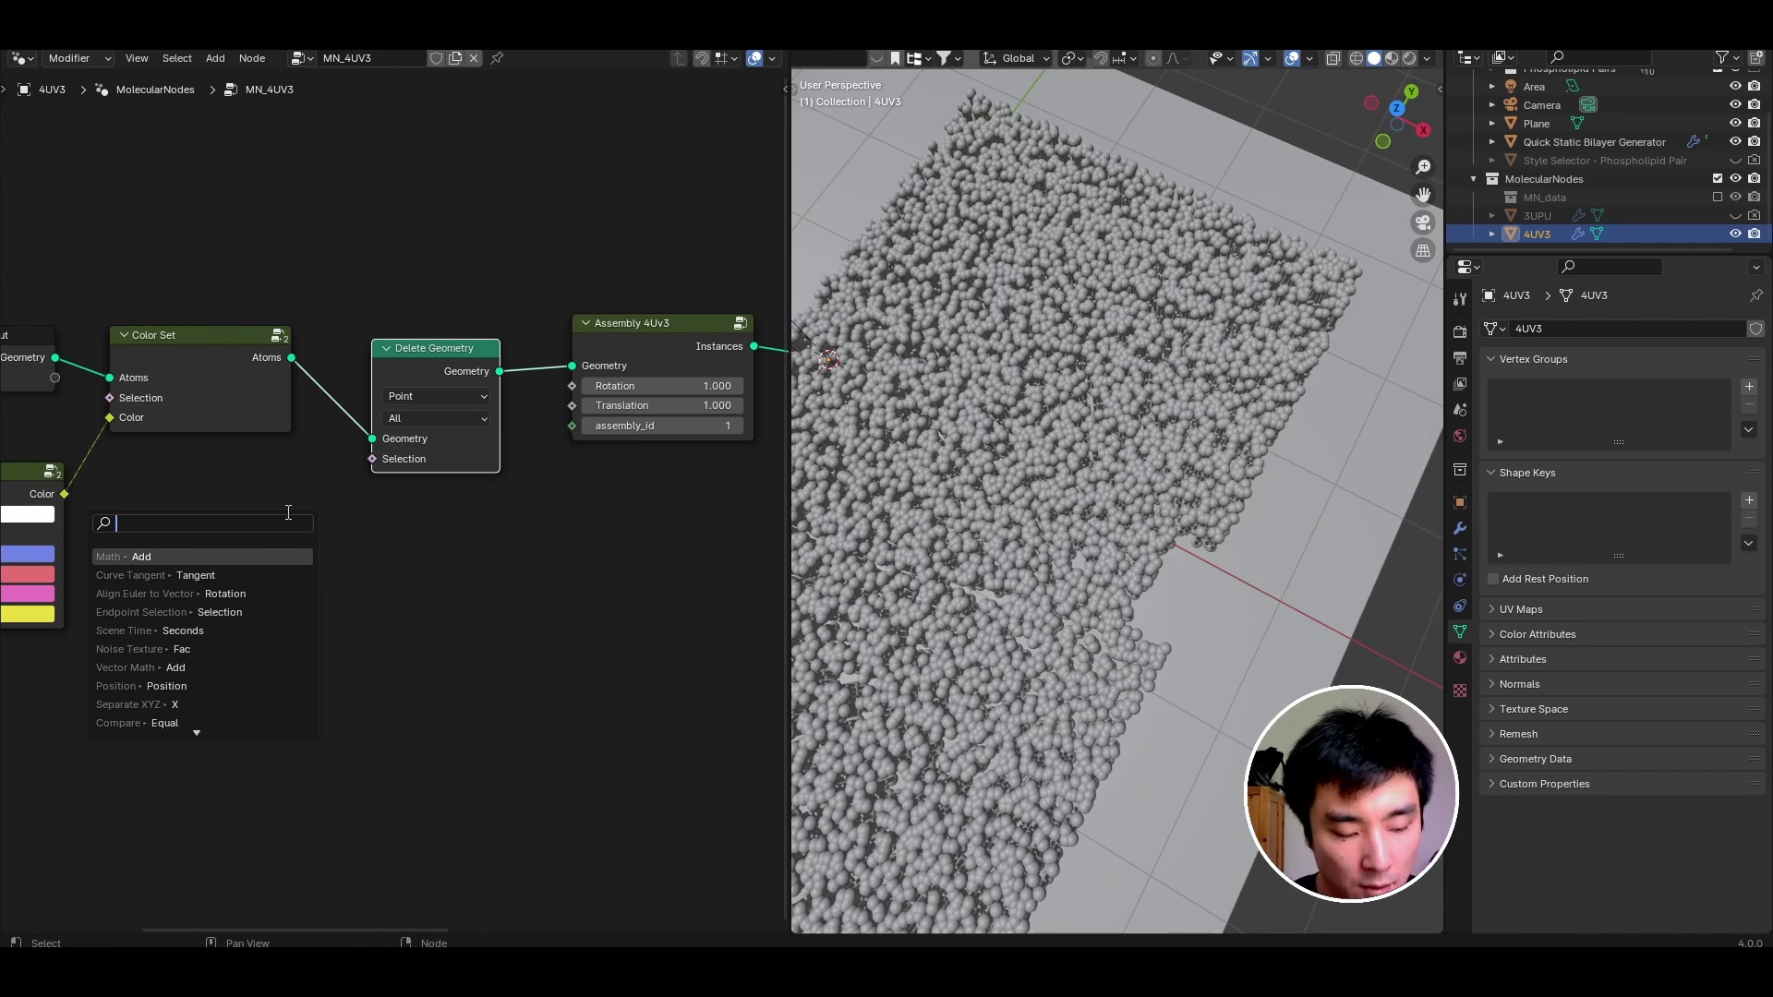
type("co")
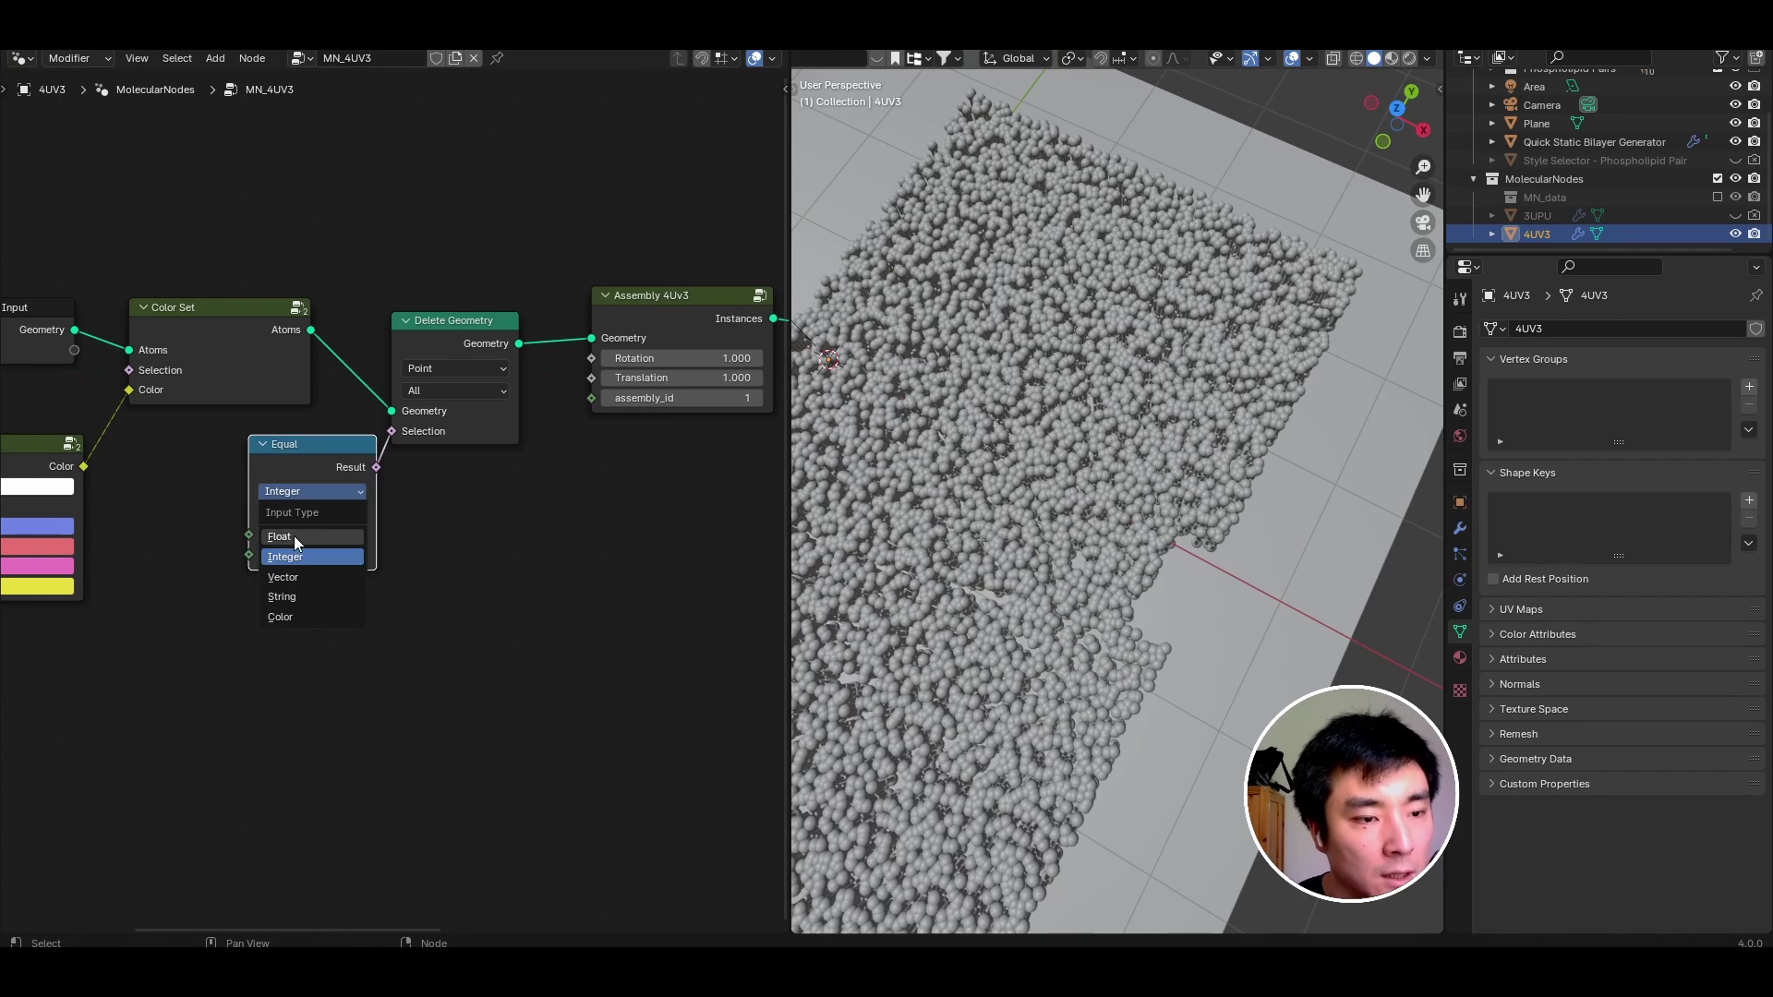
left_click(279, 536)
left_click_drag(310, 445, 293, 480)
Add a Position node split by Separate XYZ and feed its X component into the Compare node's A input.
key("shift+a")
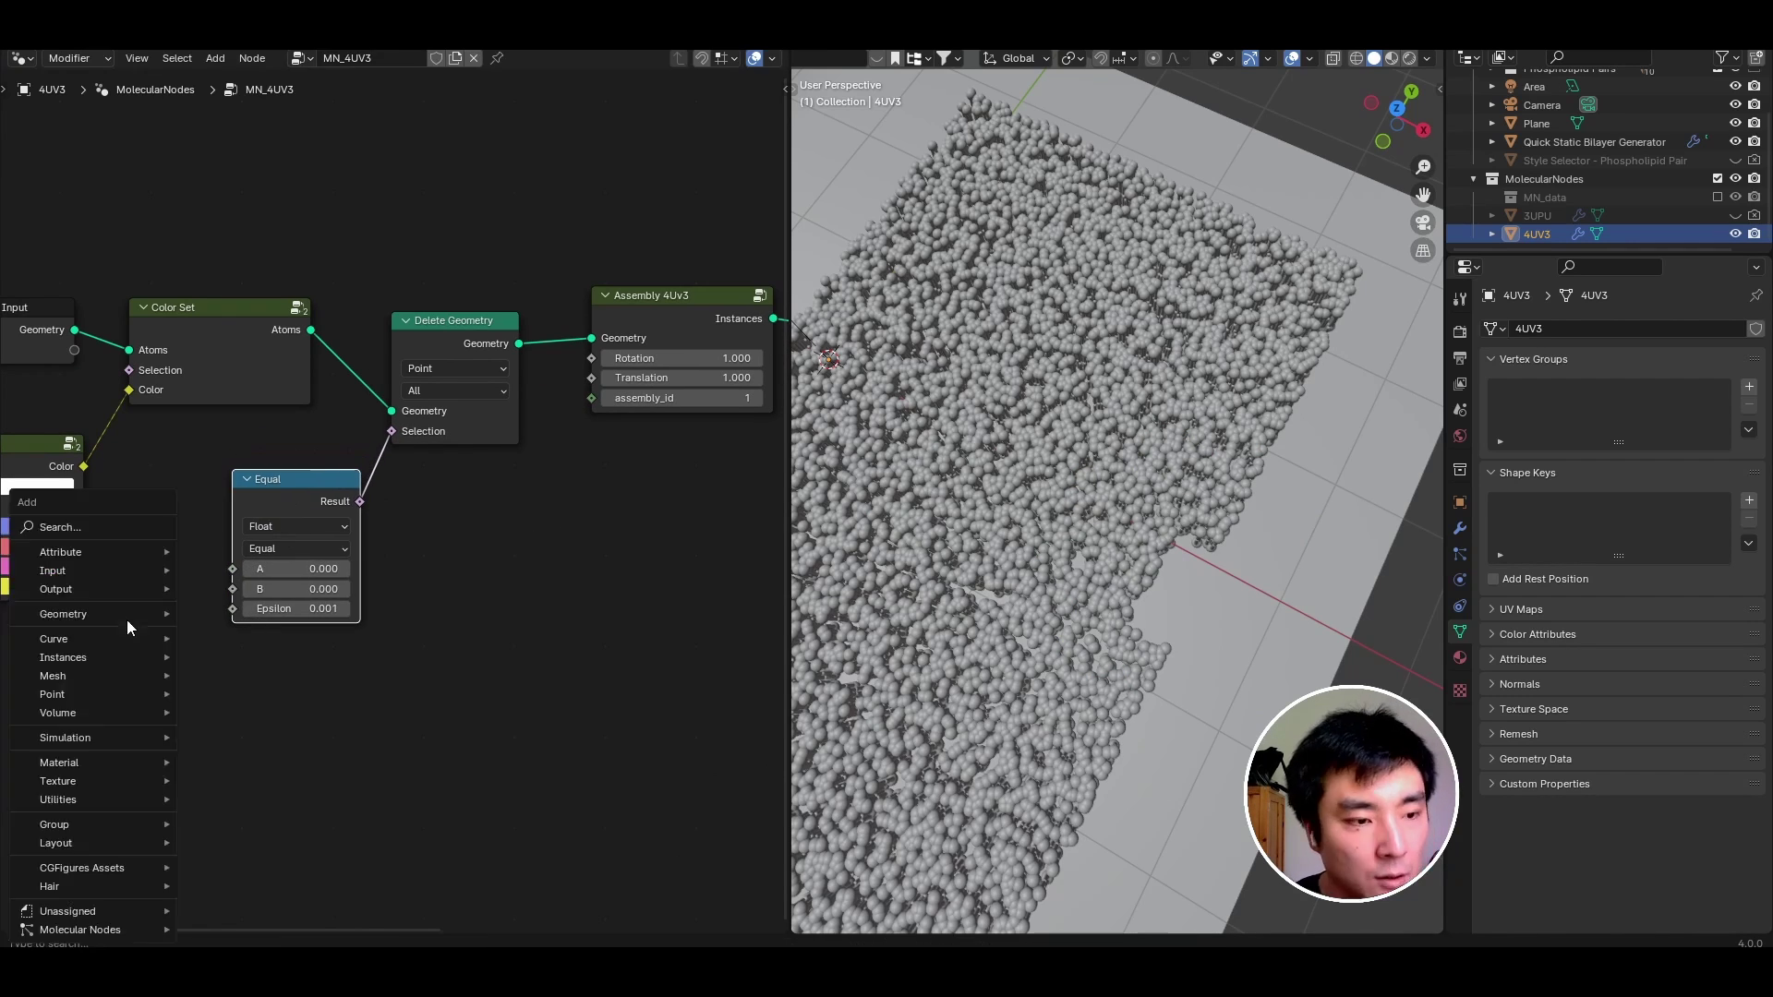
left_click(118, 529)
type("pos")
left_click_drag(181, 664, 222, 663)
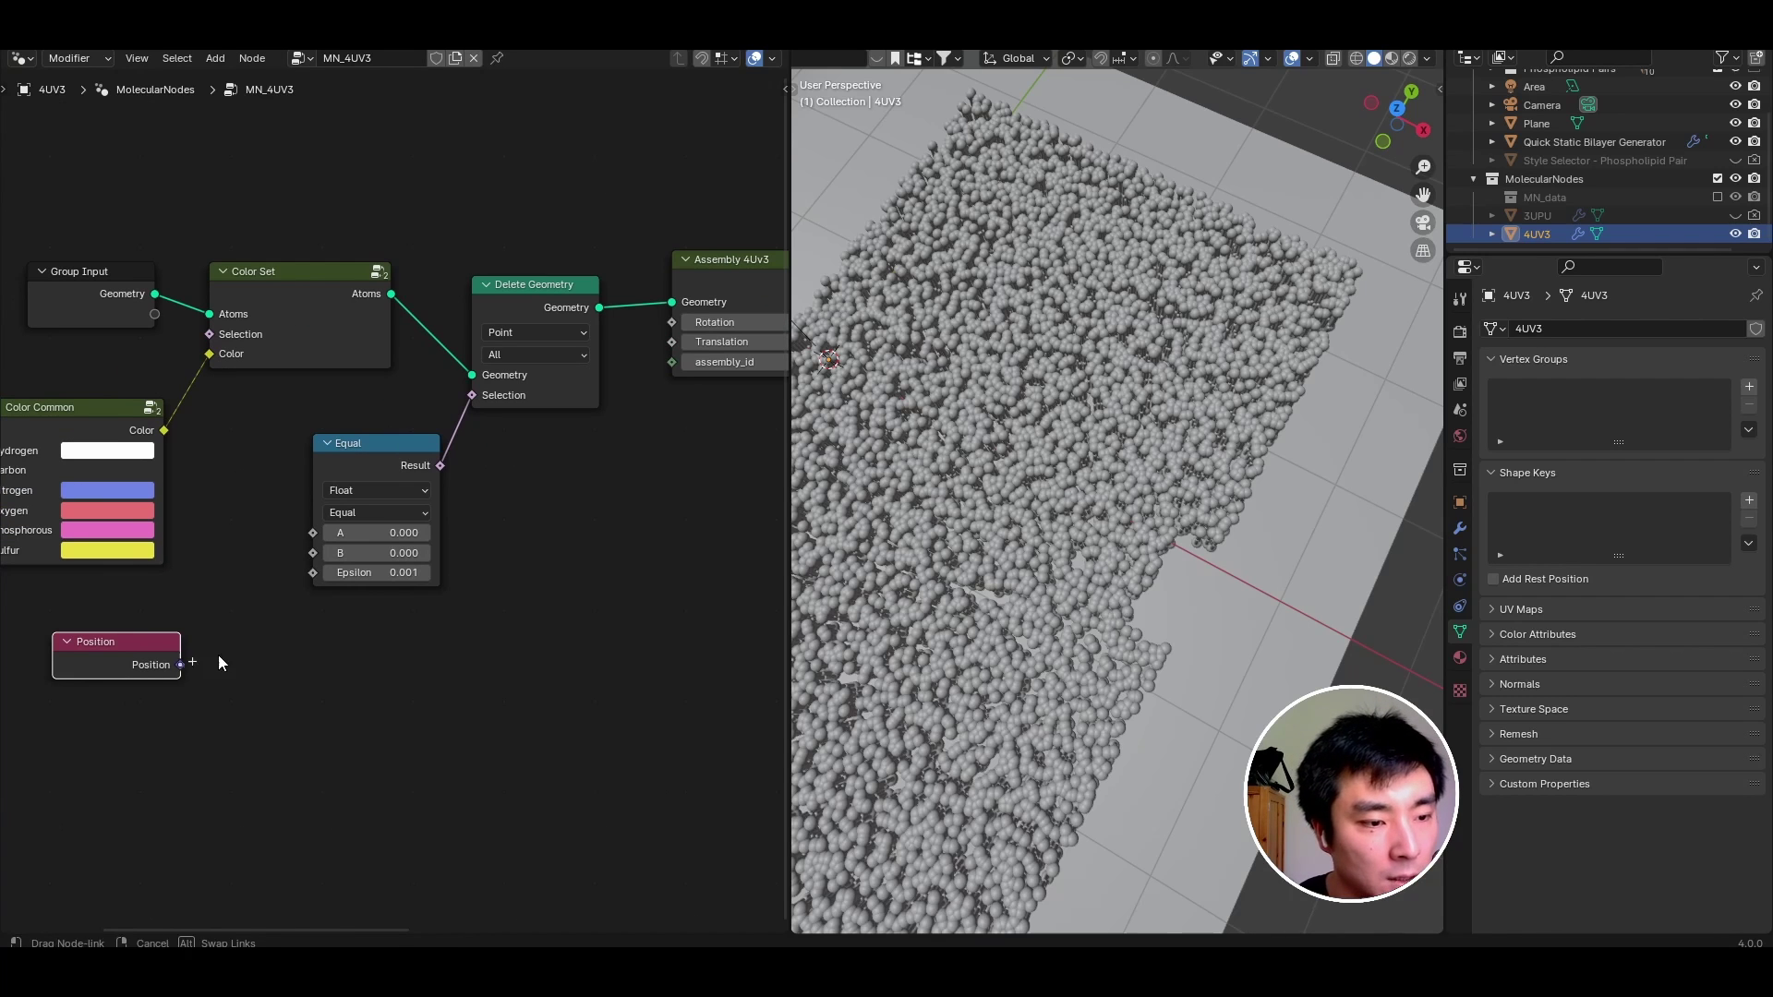
type("separa")
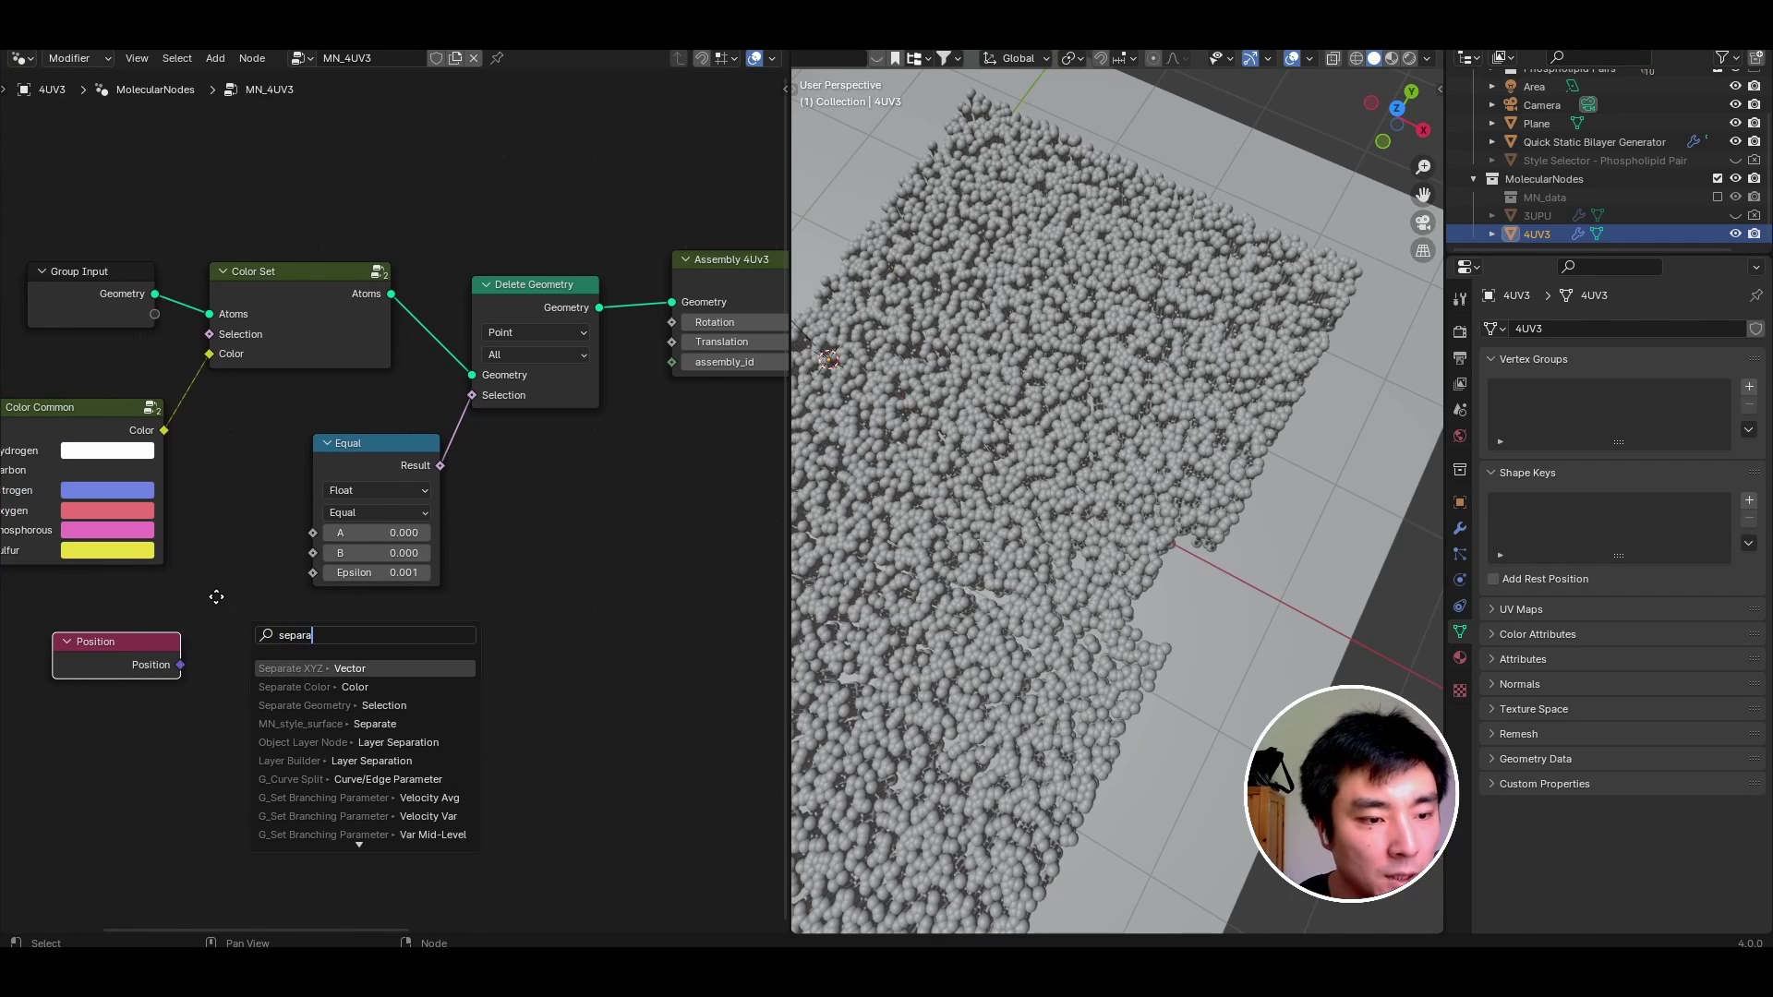
key("Return")
left_click(178, 597)
left_click_drag(308, 543, 308, 543)
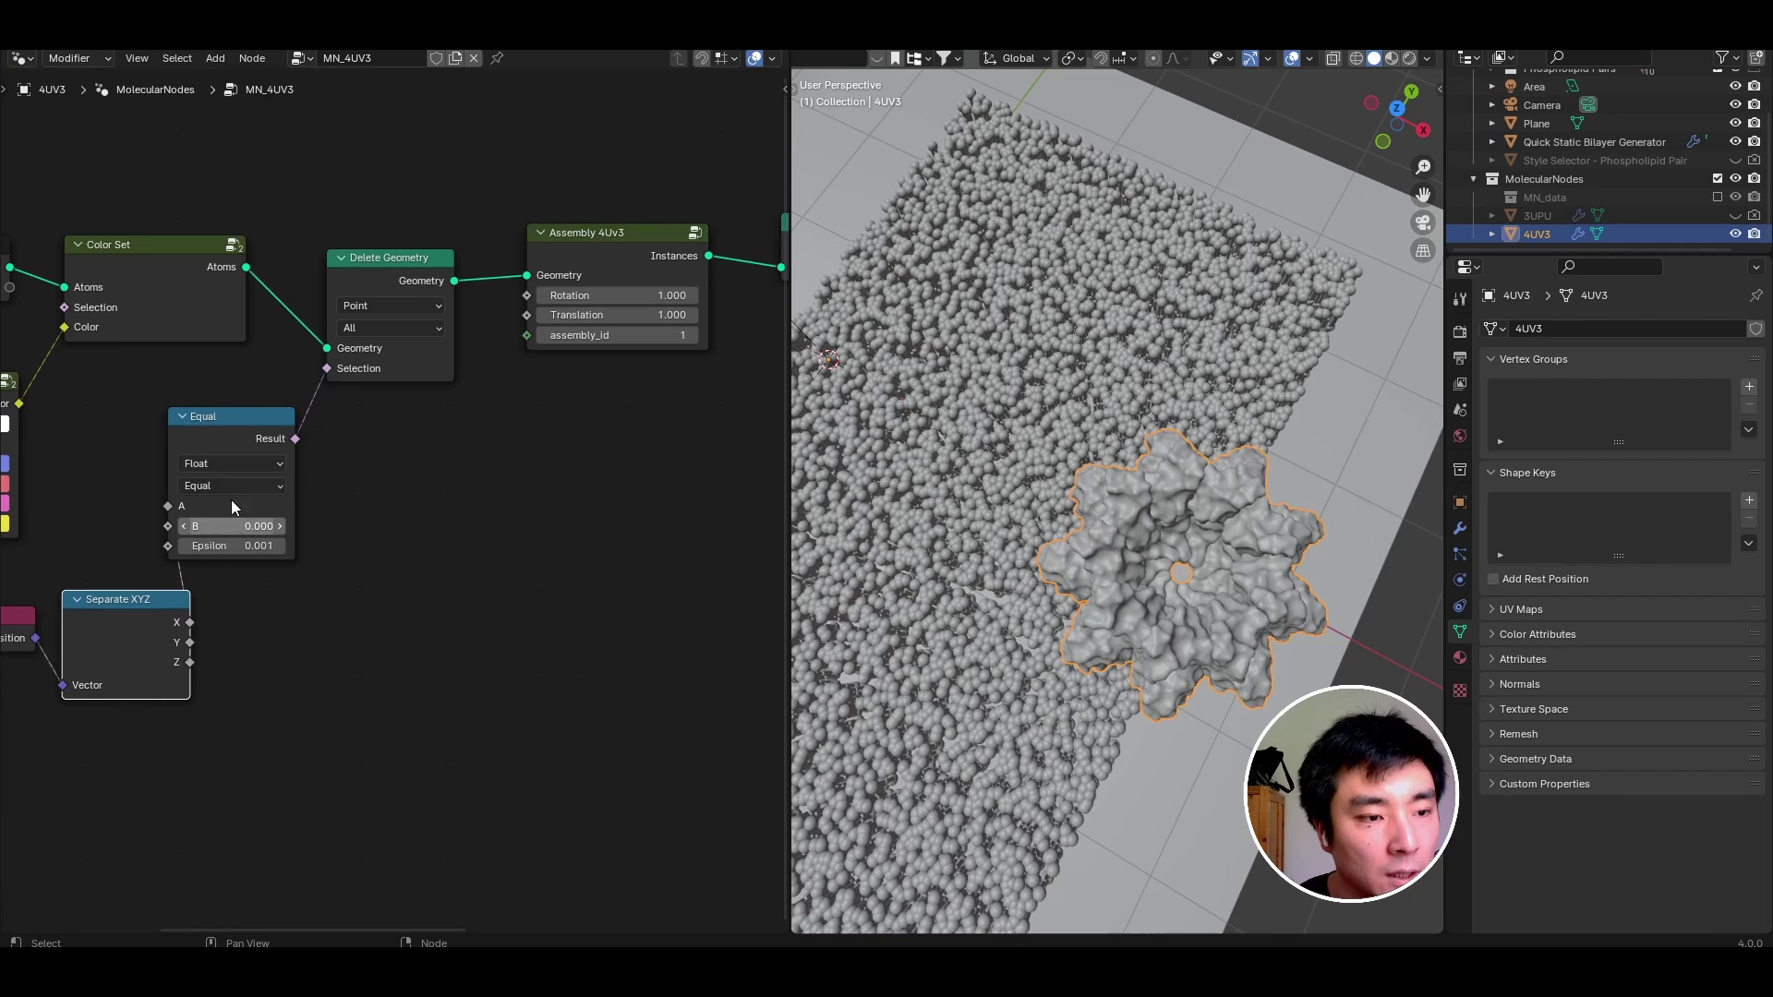
Set the Compare node to Greater Than or Equal with B at 0.5 to cut the protein open.
left_click(230, 488)
left_click(230, 590)
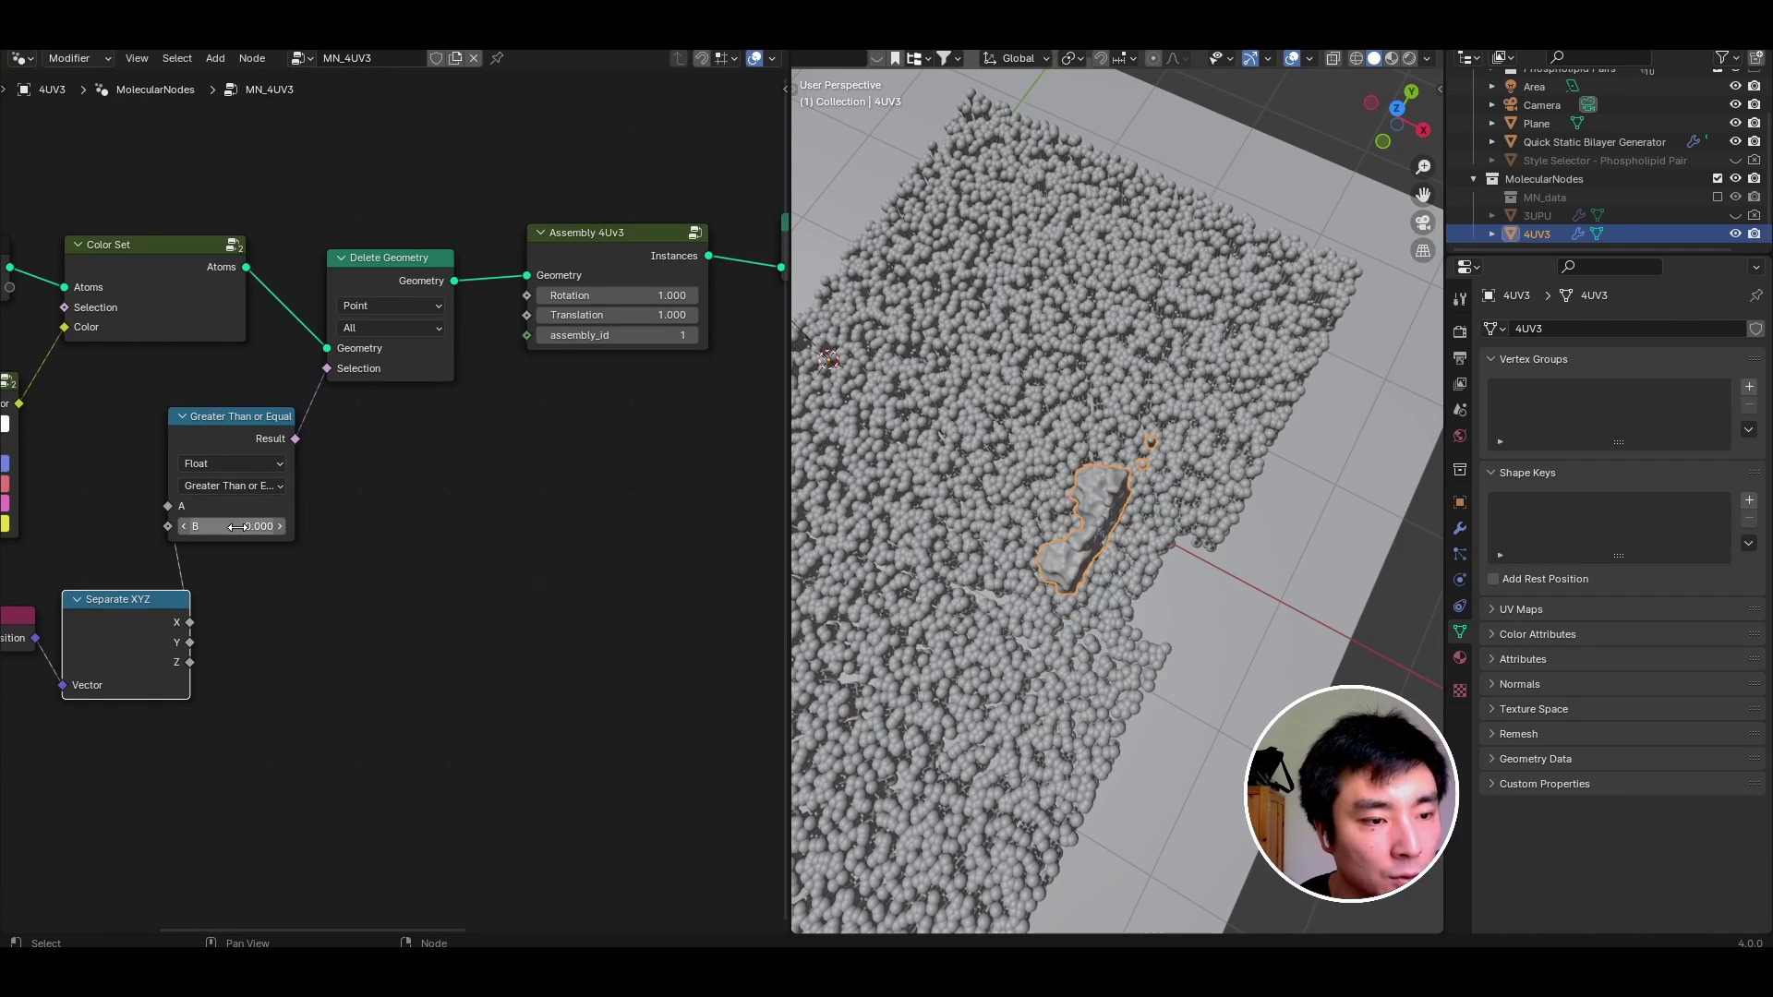
middle_click_drag(209, 510, 286, 480)
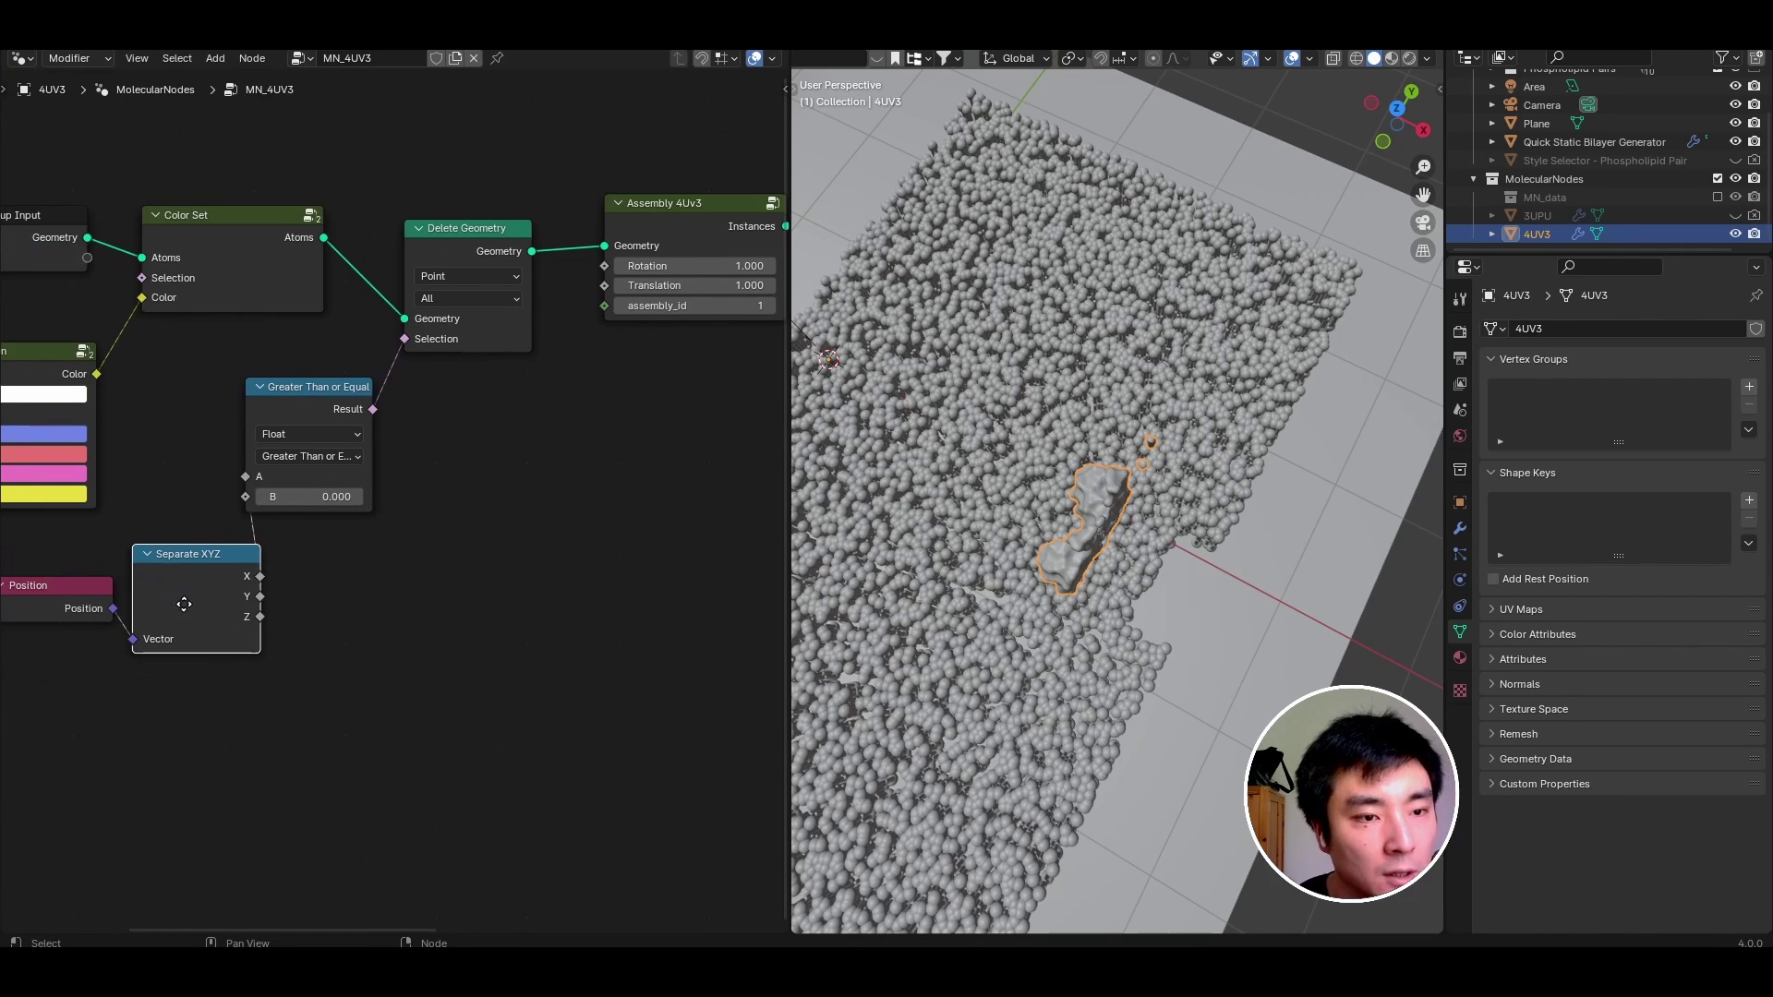
left_click(358, 497)
left_click(358, 497)
left_click(360, 497)
left_click(360, 497)
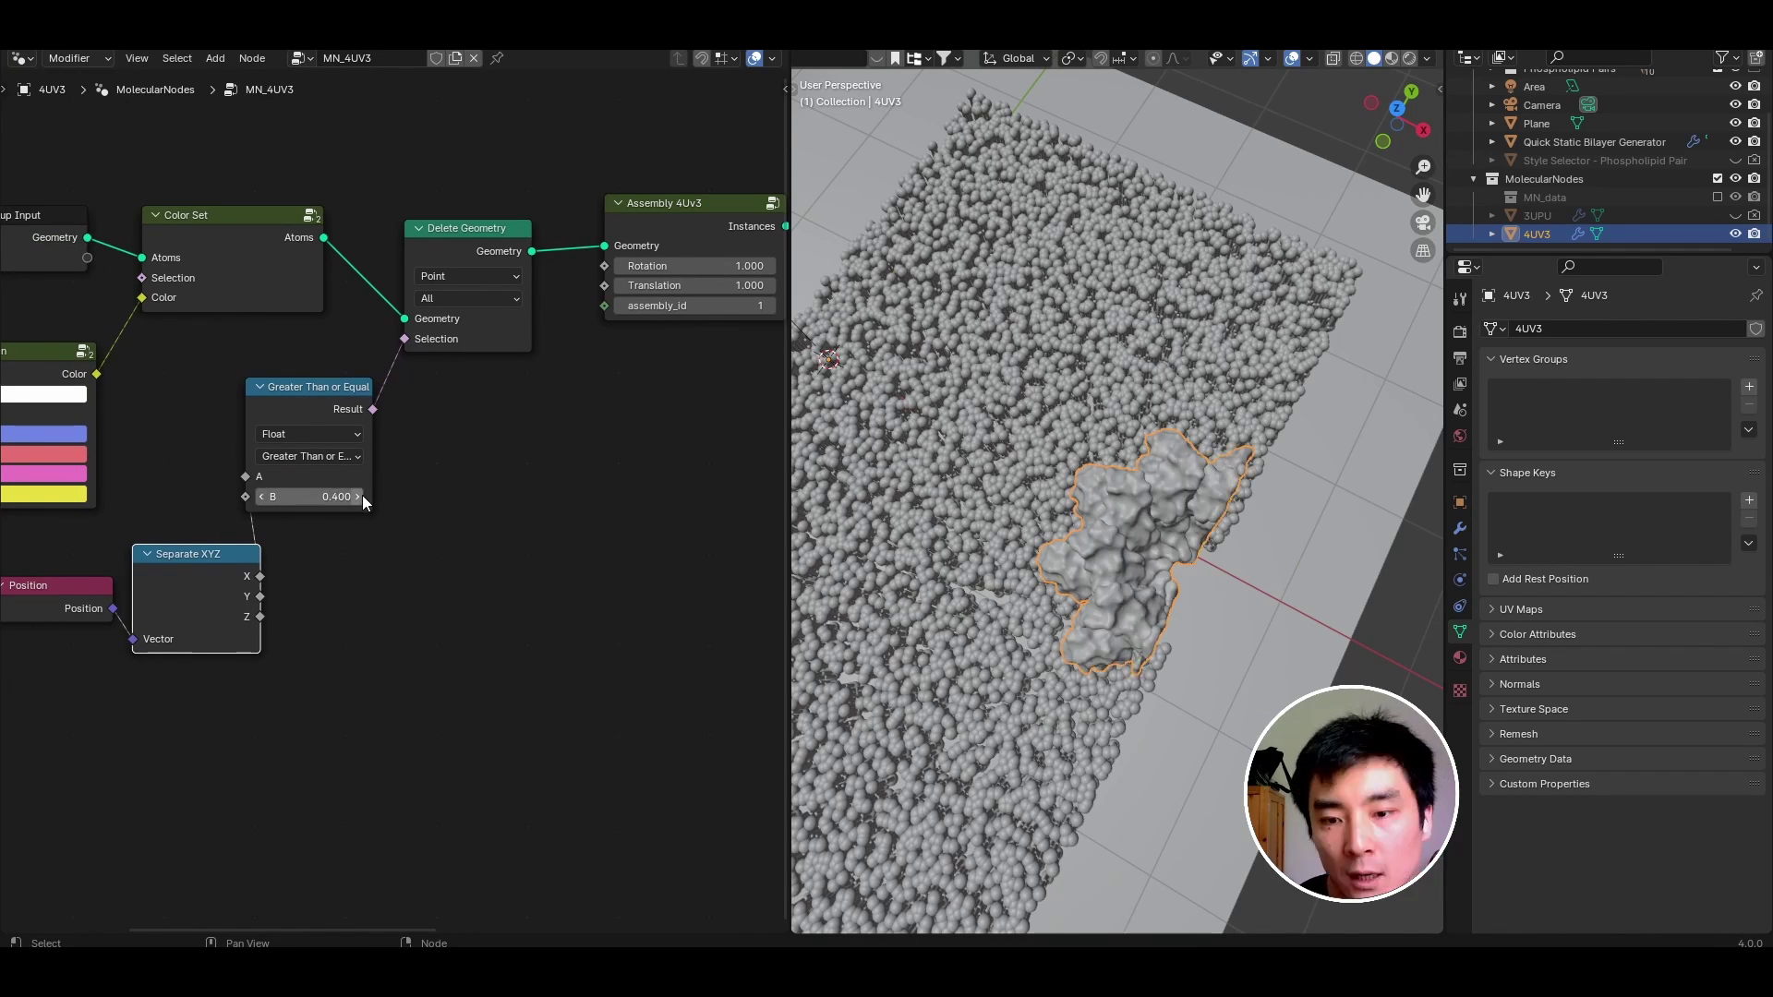
left_click(362, 497)
Check the cut protein in top view and align it with the membrane edge using Transform Geometry X translation 2.9 m.
middle_click_drag(380, 519, 363, 483)
middle_click_drag(1093, 584, 1325, 133)
left_click(1396, 108)
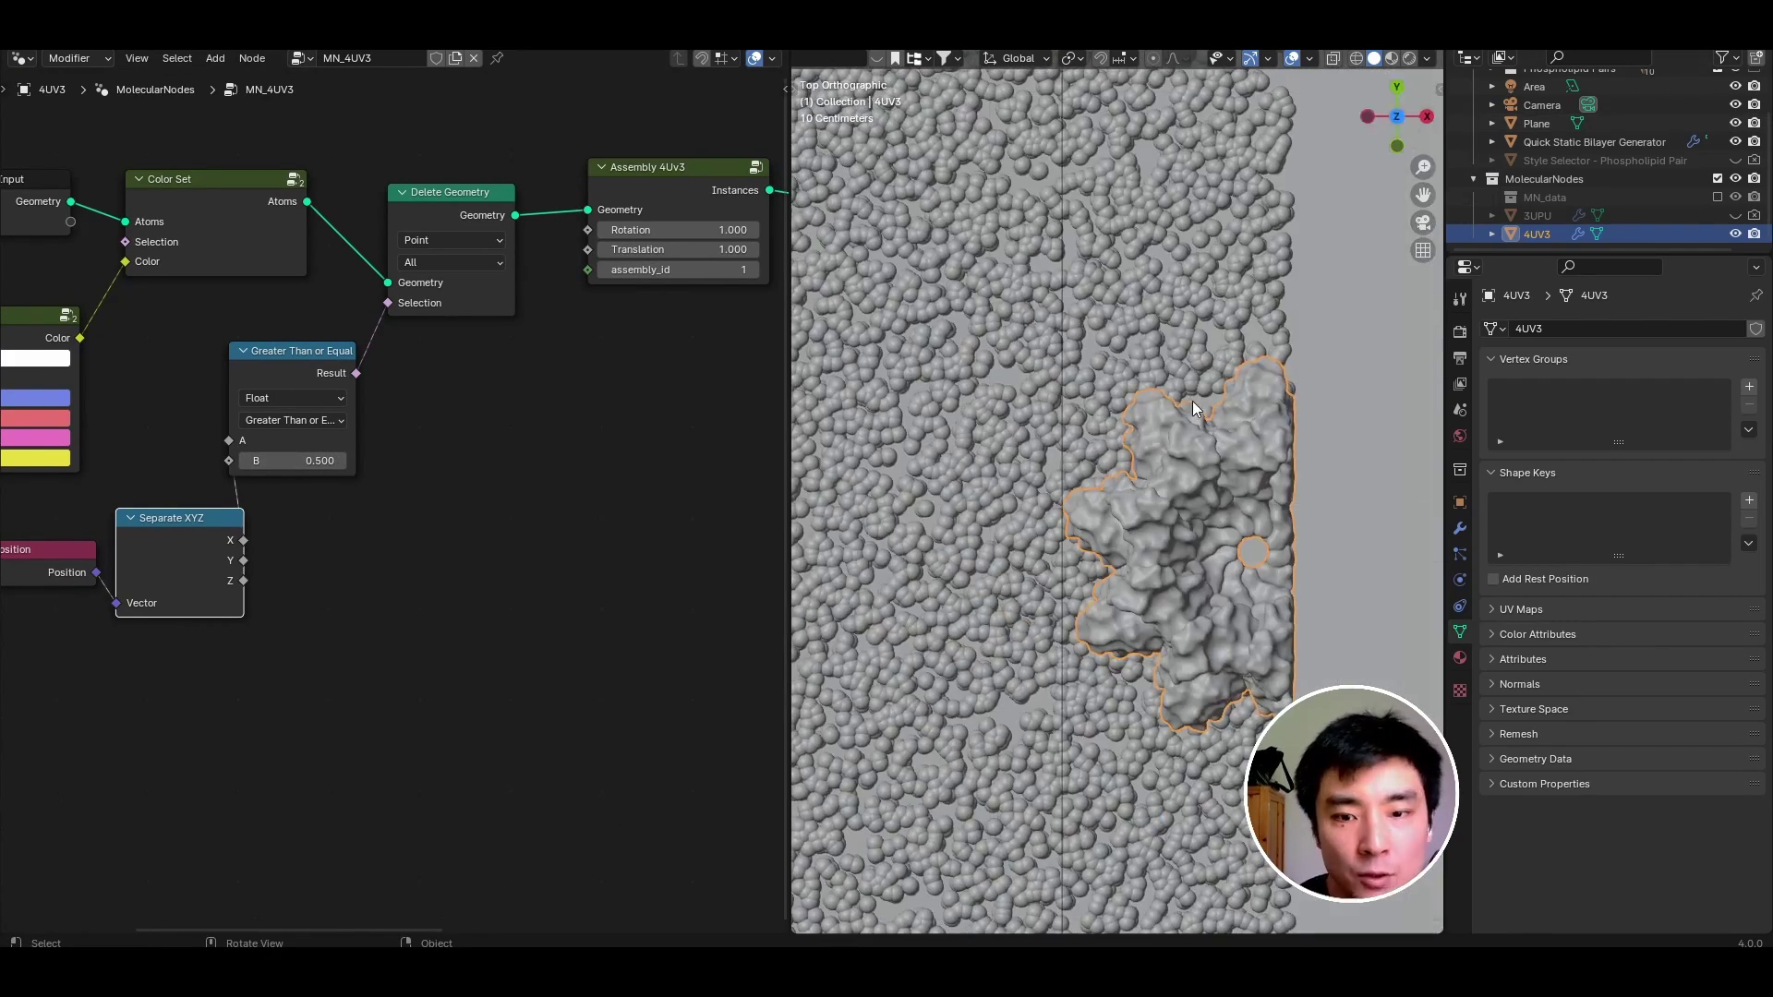
key("ctrl+z")
middle_click_drag(1289, 535, 1258, 706)
middle_click_drag(443, 268, 708, 460)
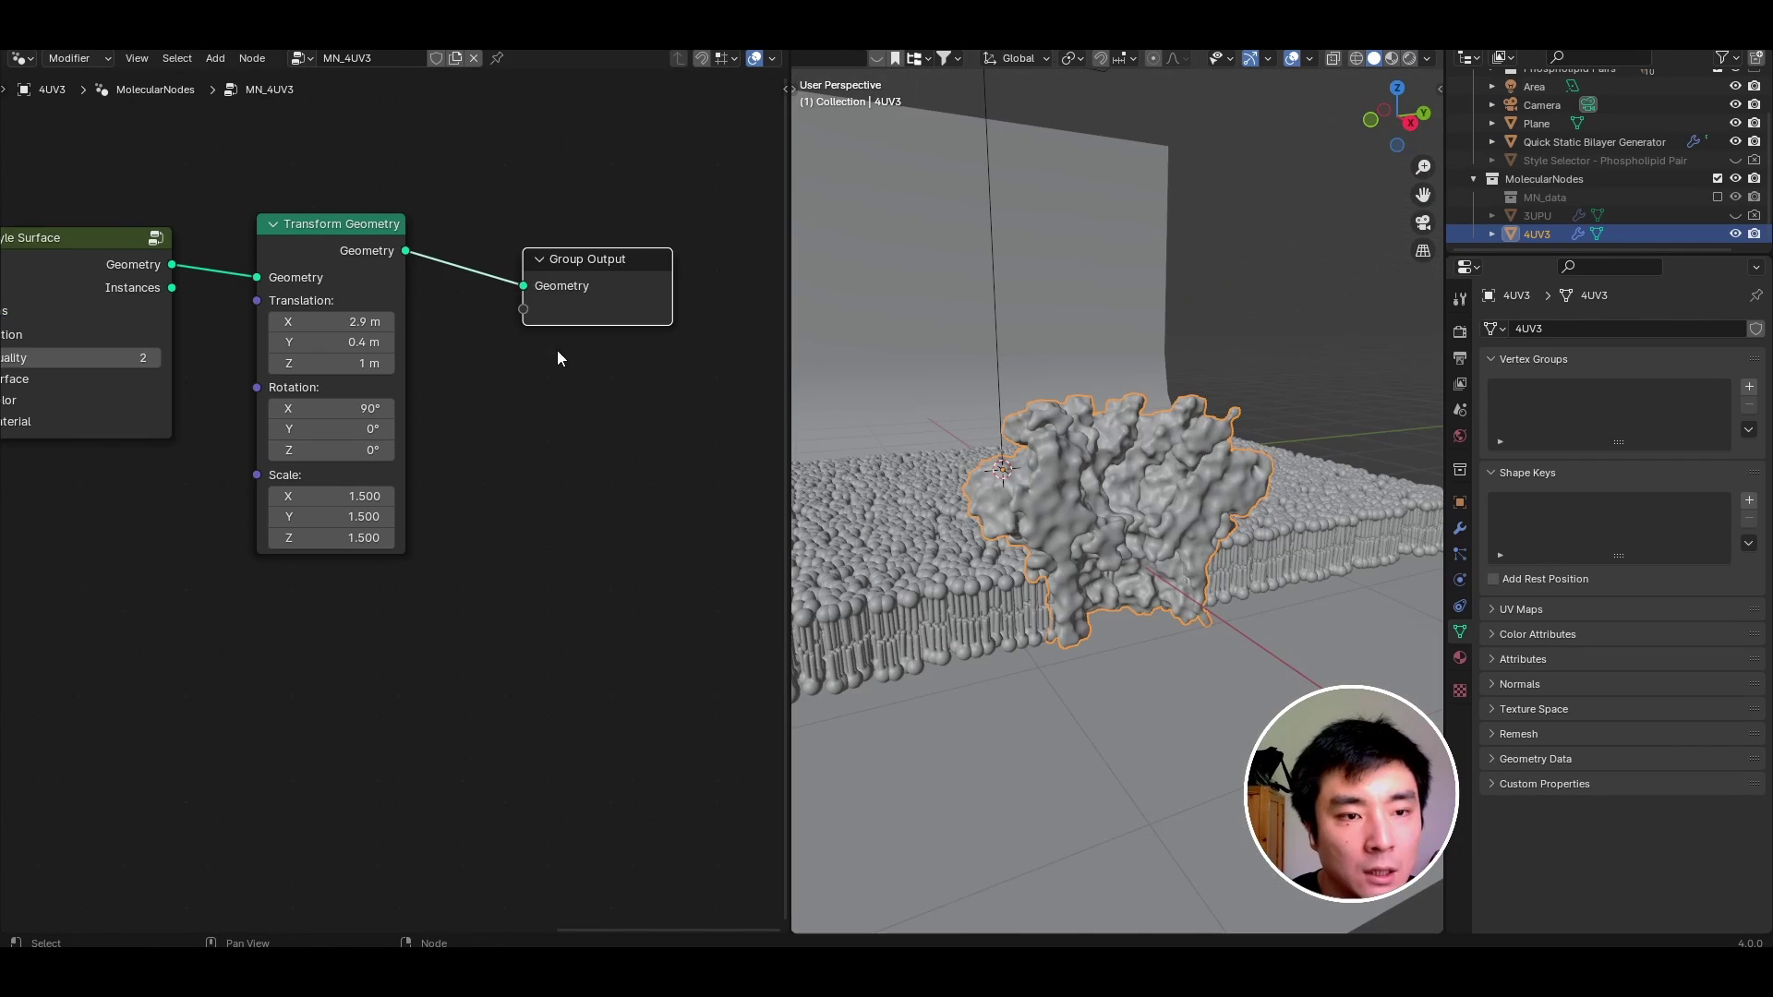
Preview the scene in rendered shading and insert a Set Material node between Transform Geometry and Group Output.
middle_click_drag(558, 352, 404, 372)
left_click_drag(481, 305, 665, 288)
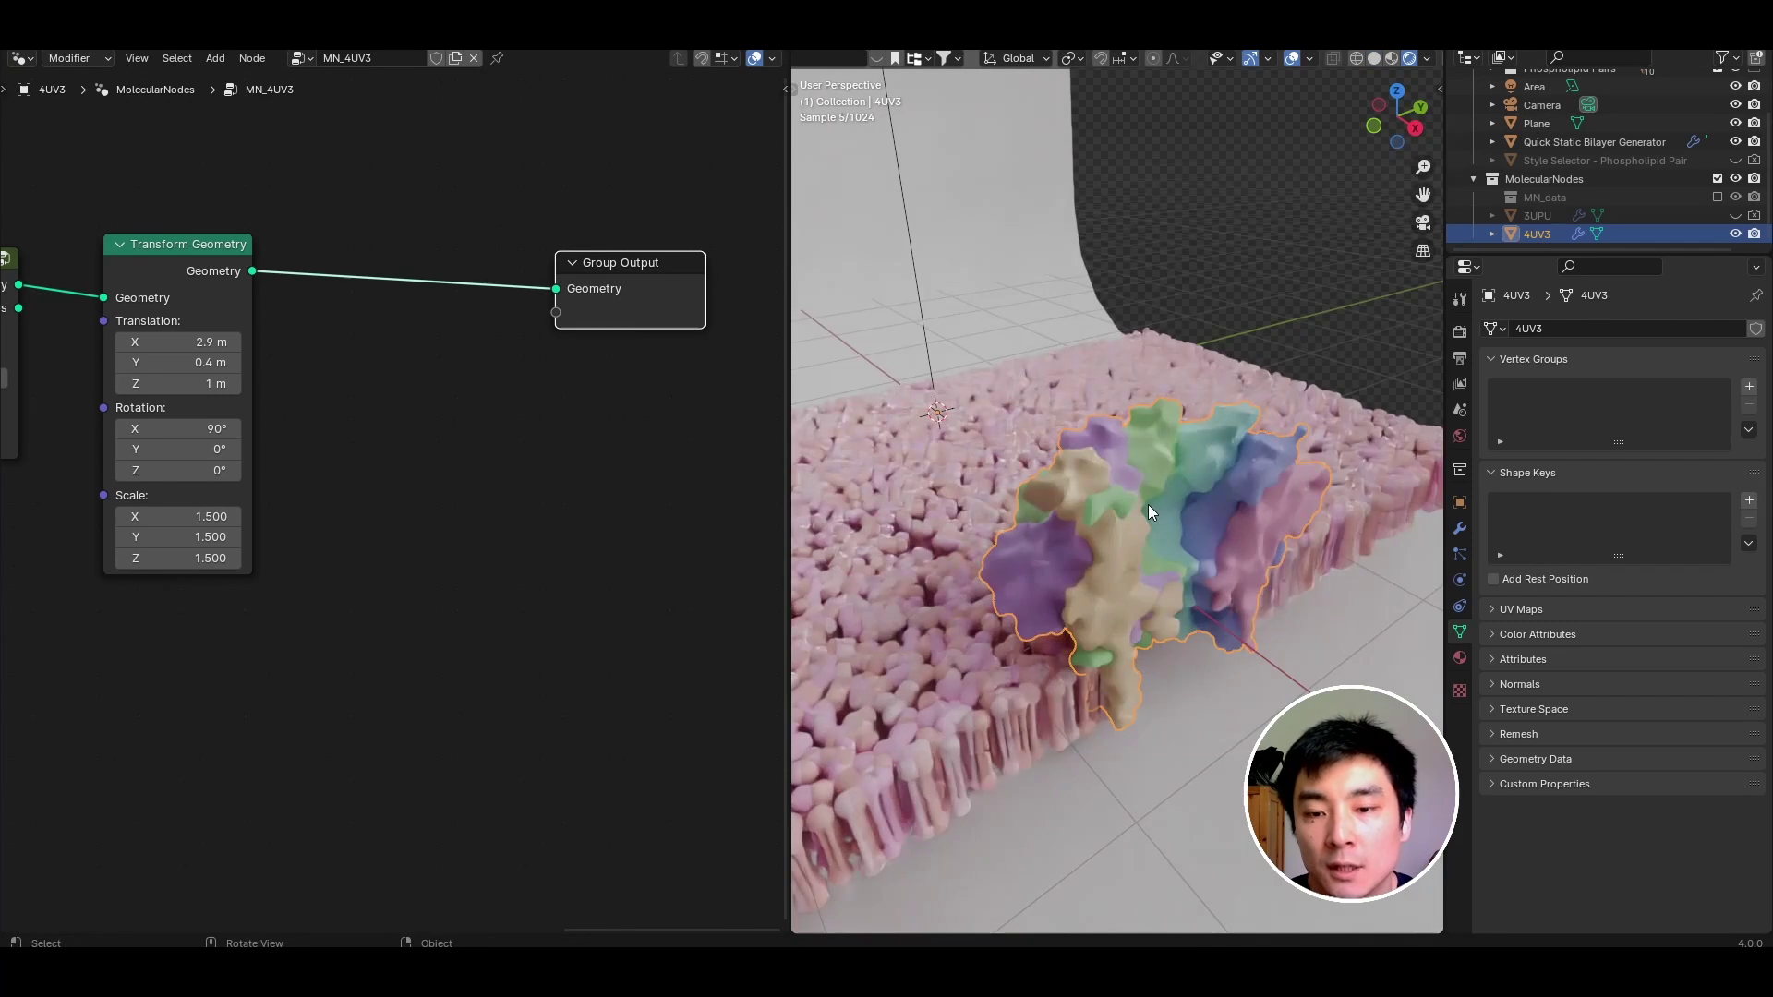
mouse_move(1149, 501)
middle_mouse_down()
mouse_move(1142, 478)
mouse_move(1232, 462)
middle_mouse_up()
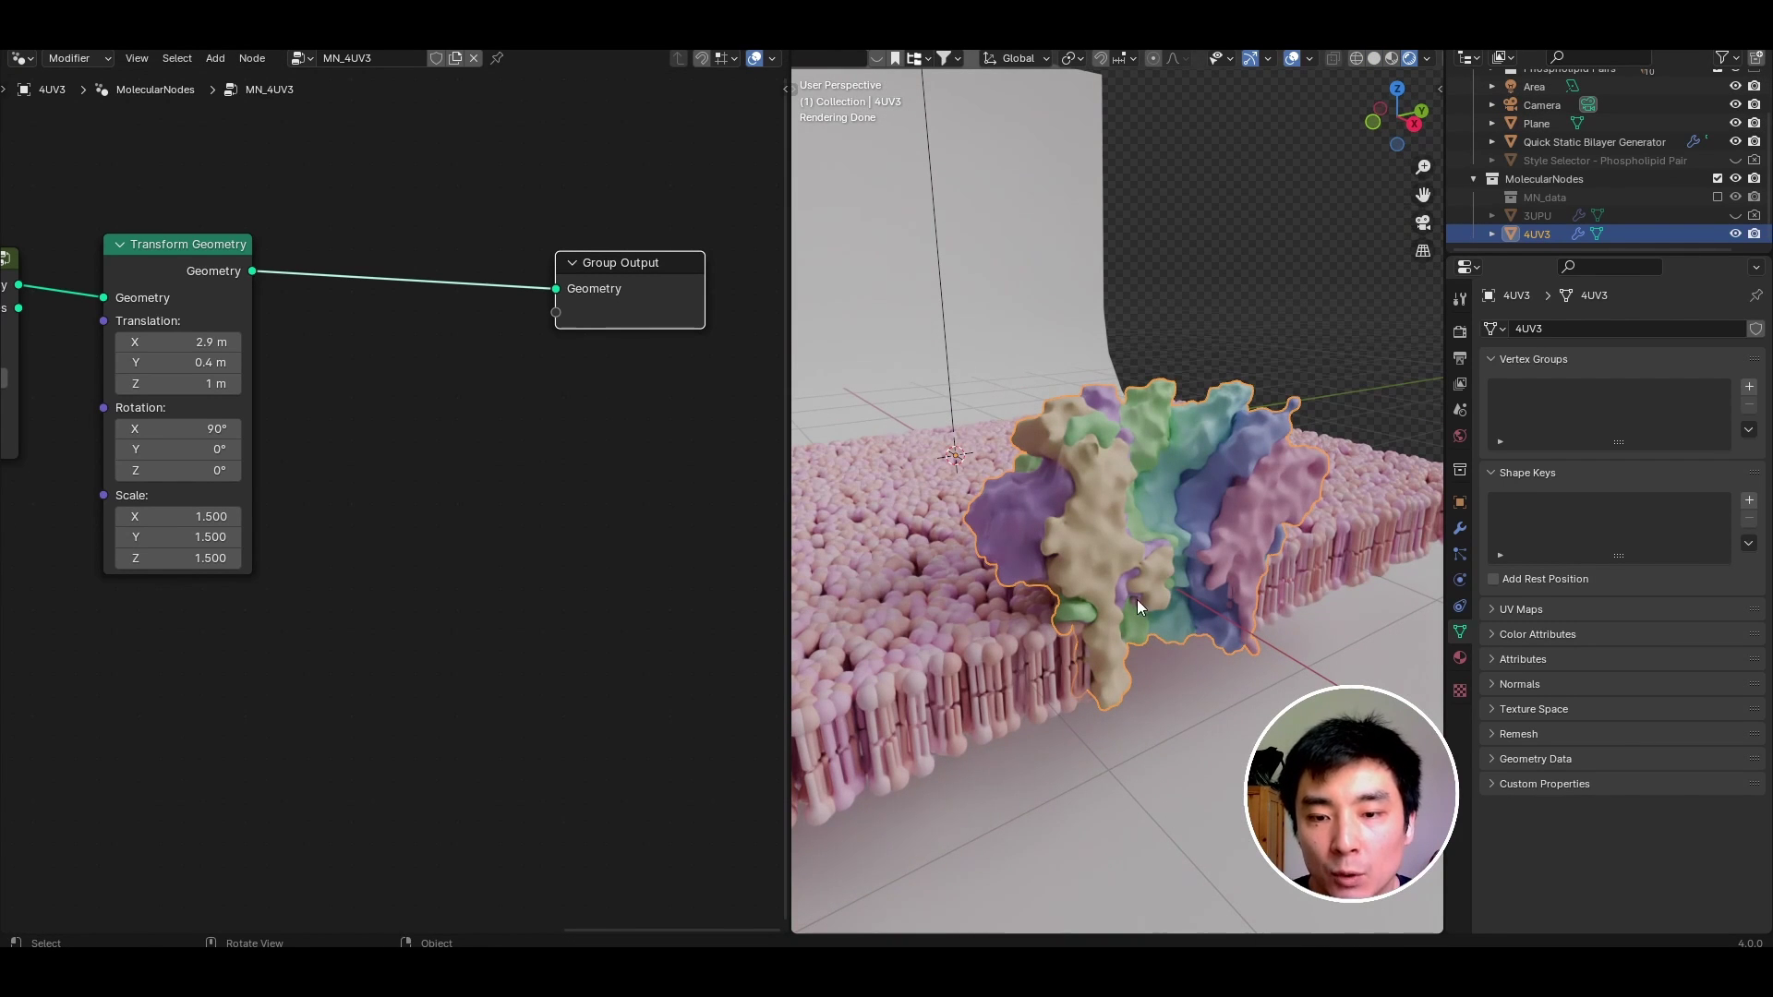
middle_click_drag(434, 257, 449, 395)
key("shift+a")
left_click(440, 391)
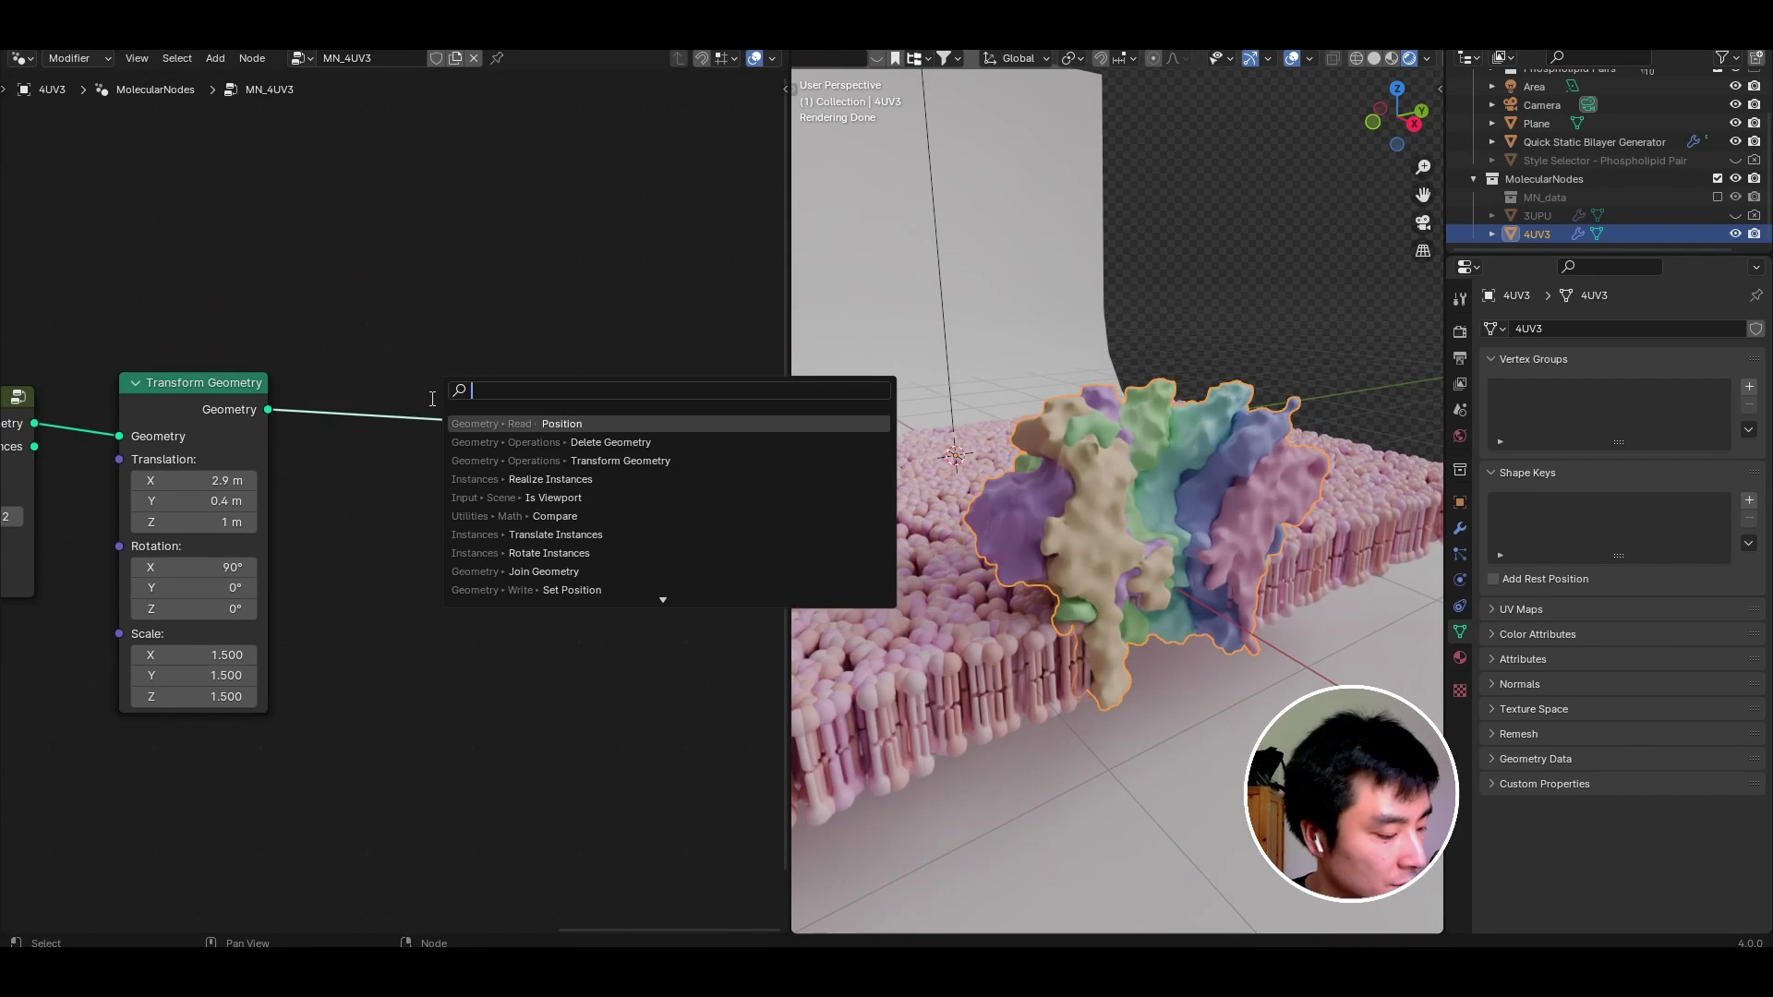
type("set mater")
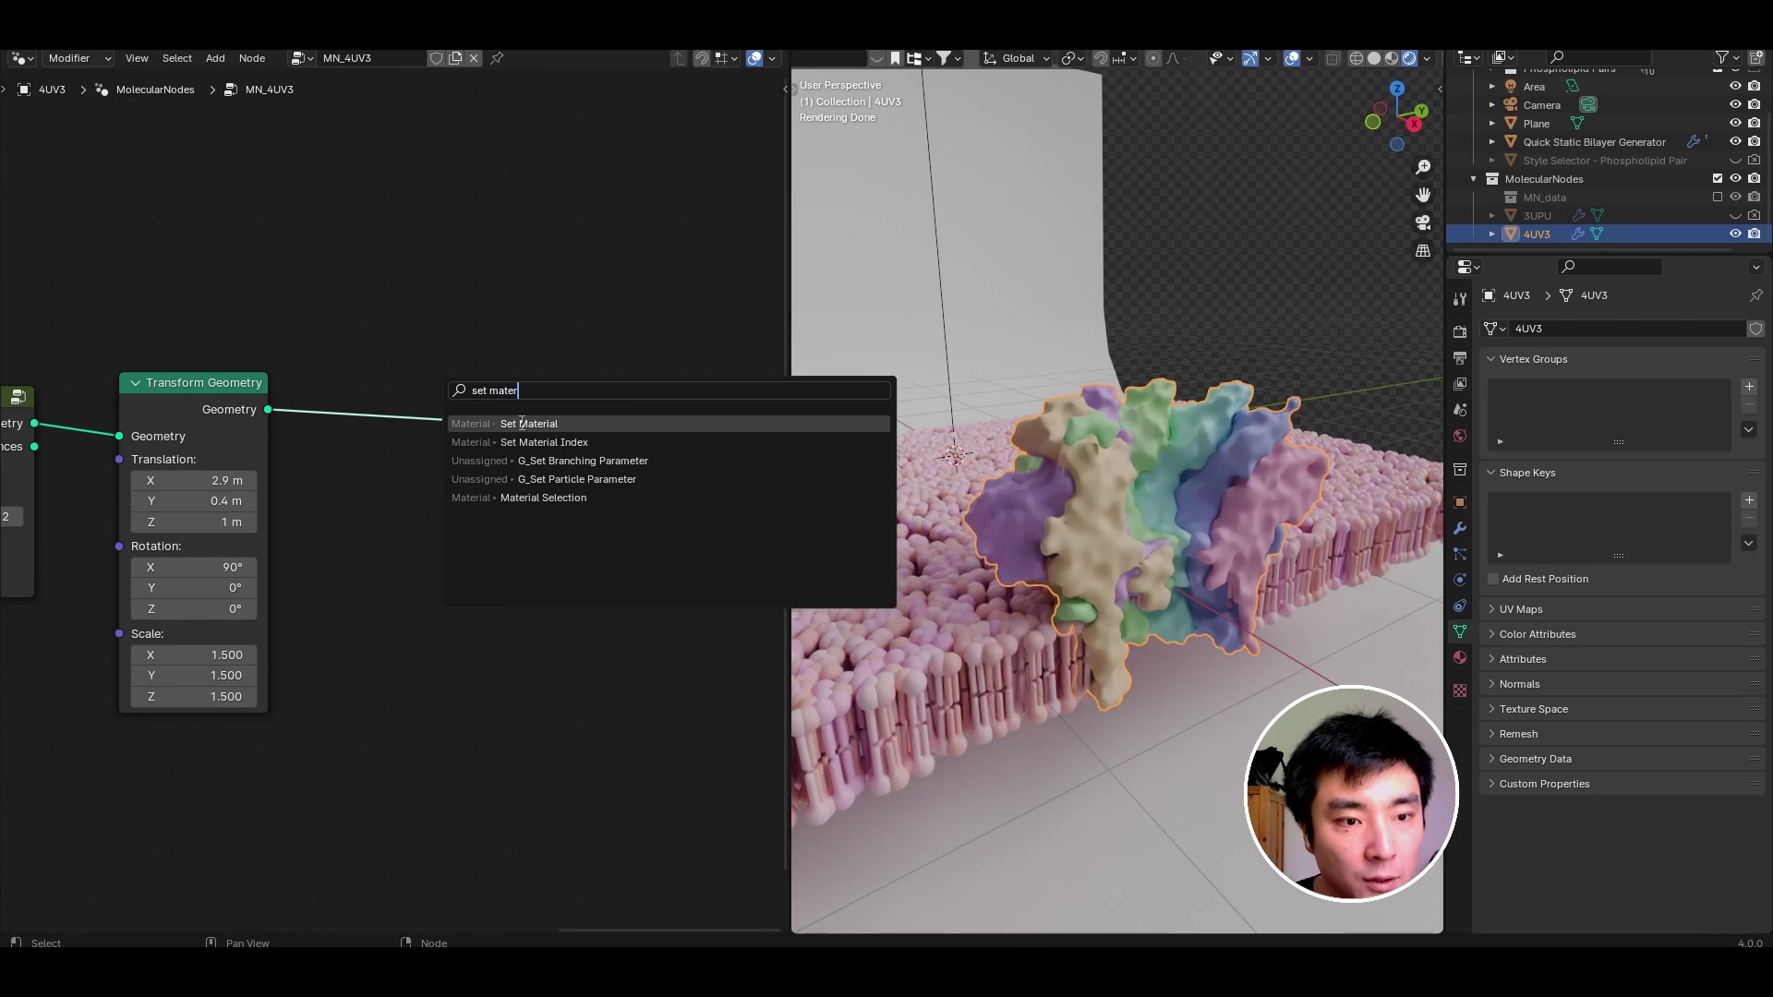
left_click(521, 422)
left_click(523, 475)
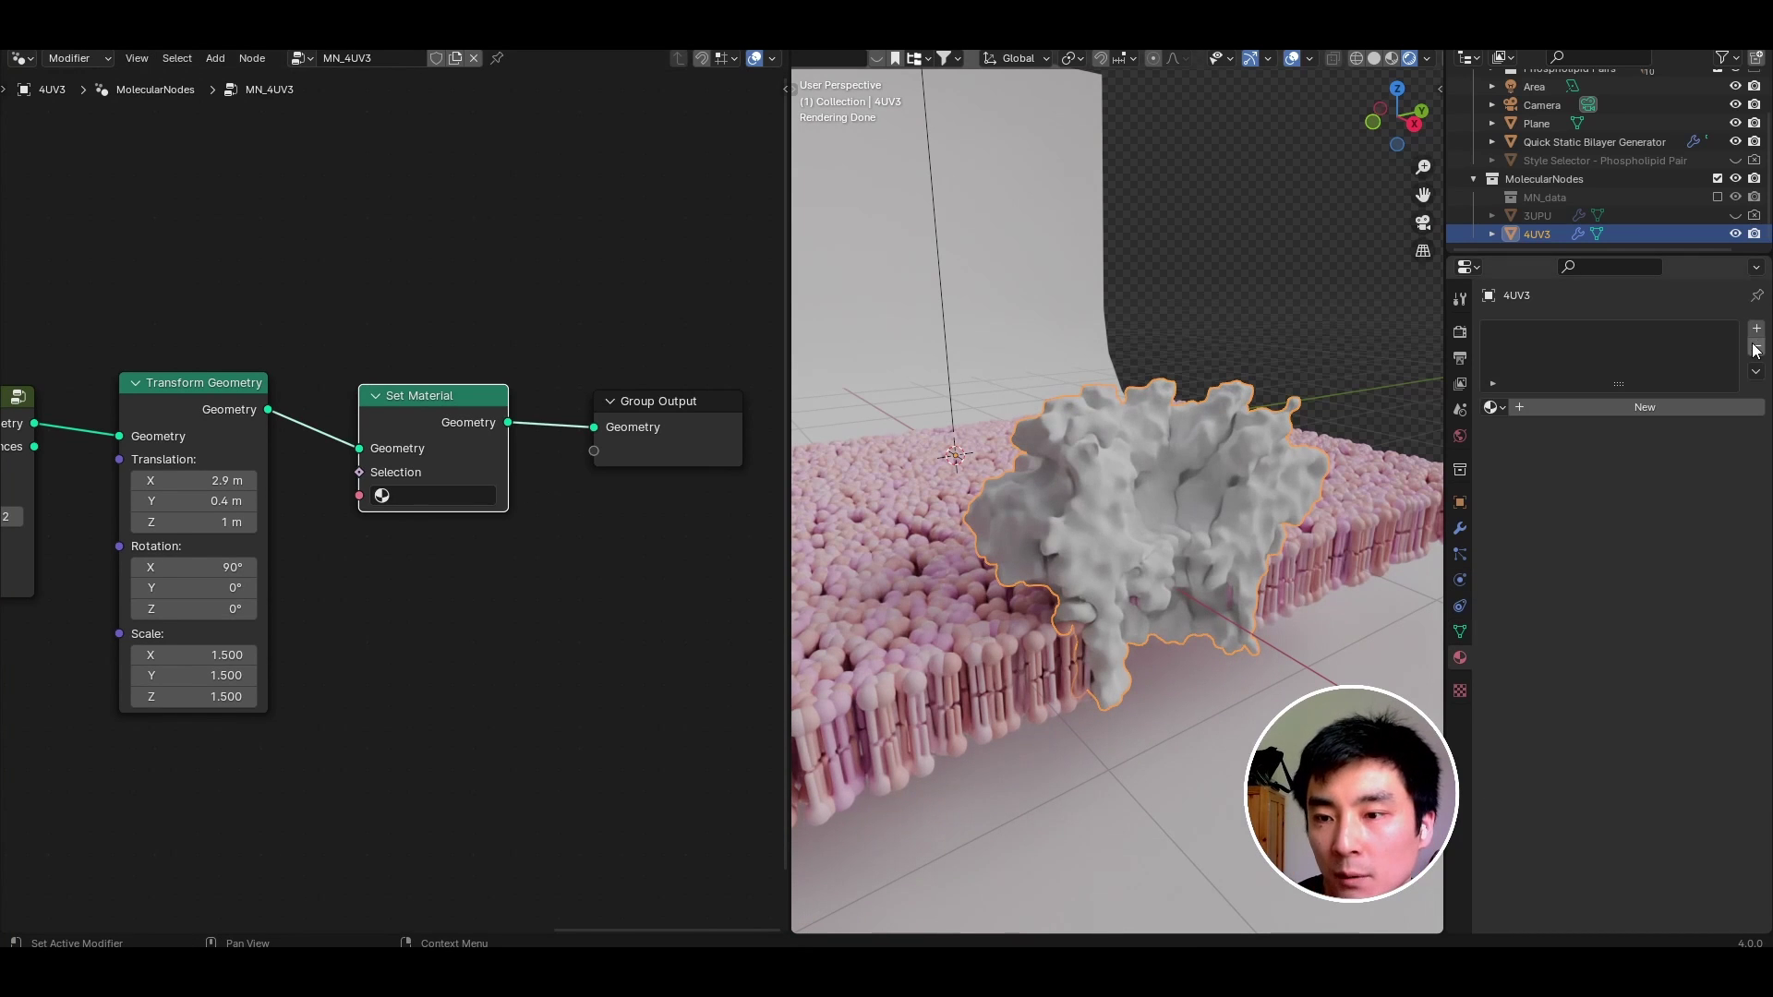
Create a material named Nanopore for 4UV3 with a light blue base color (hue 0.586, saturation 0.657, value 0.8).
left_click(1687, 407)
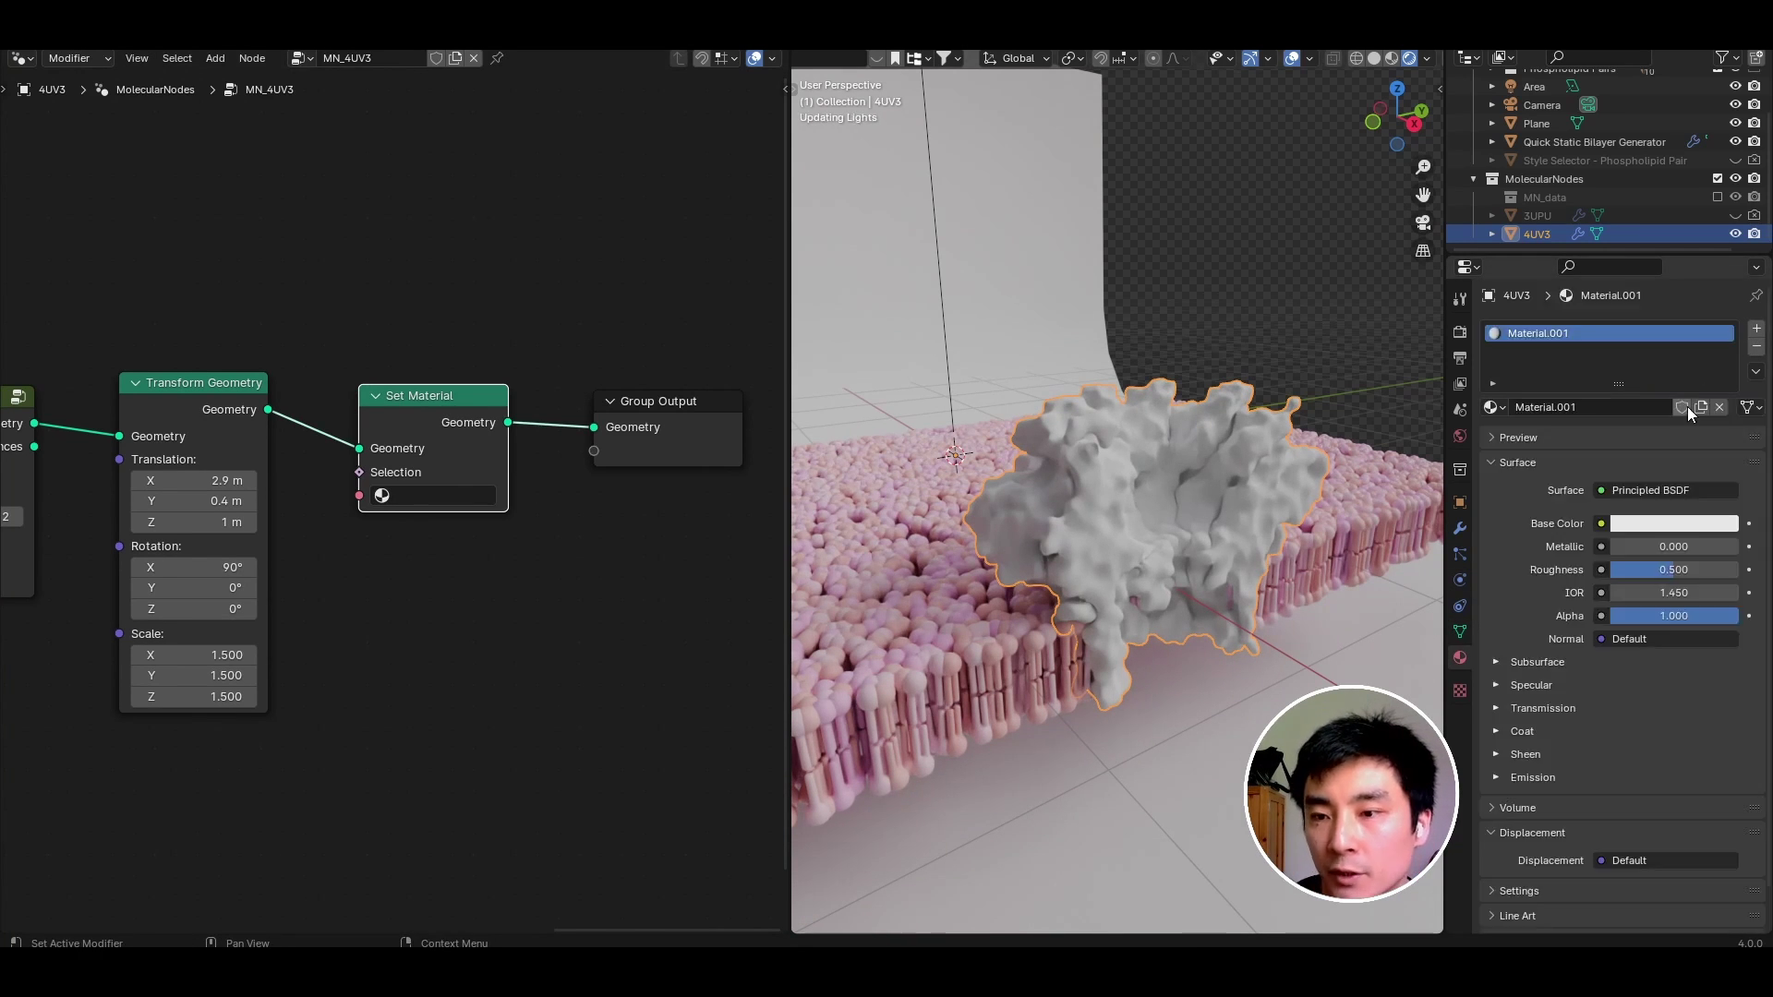
double_click(1594, 403)
type("Nanop")
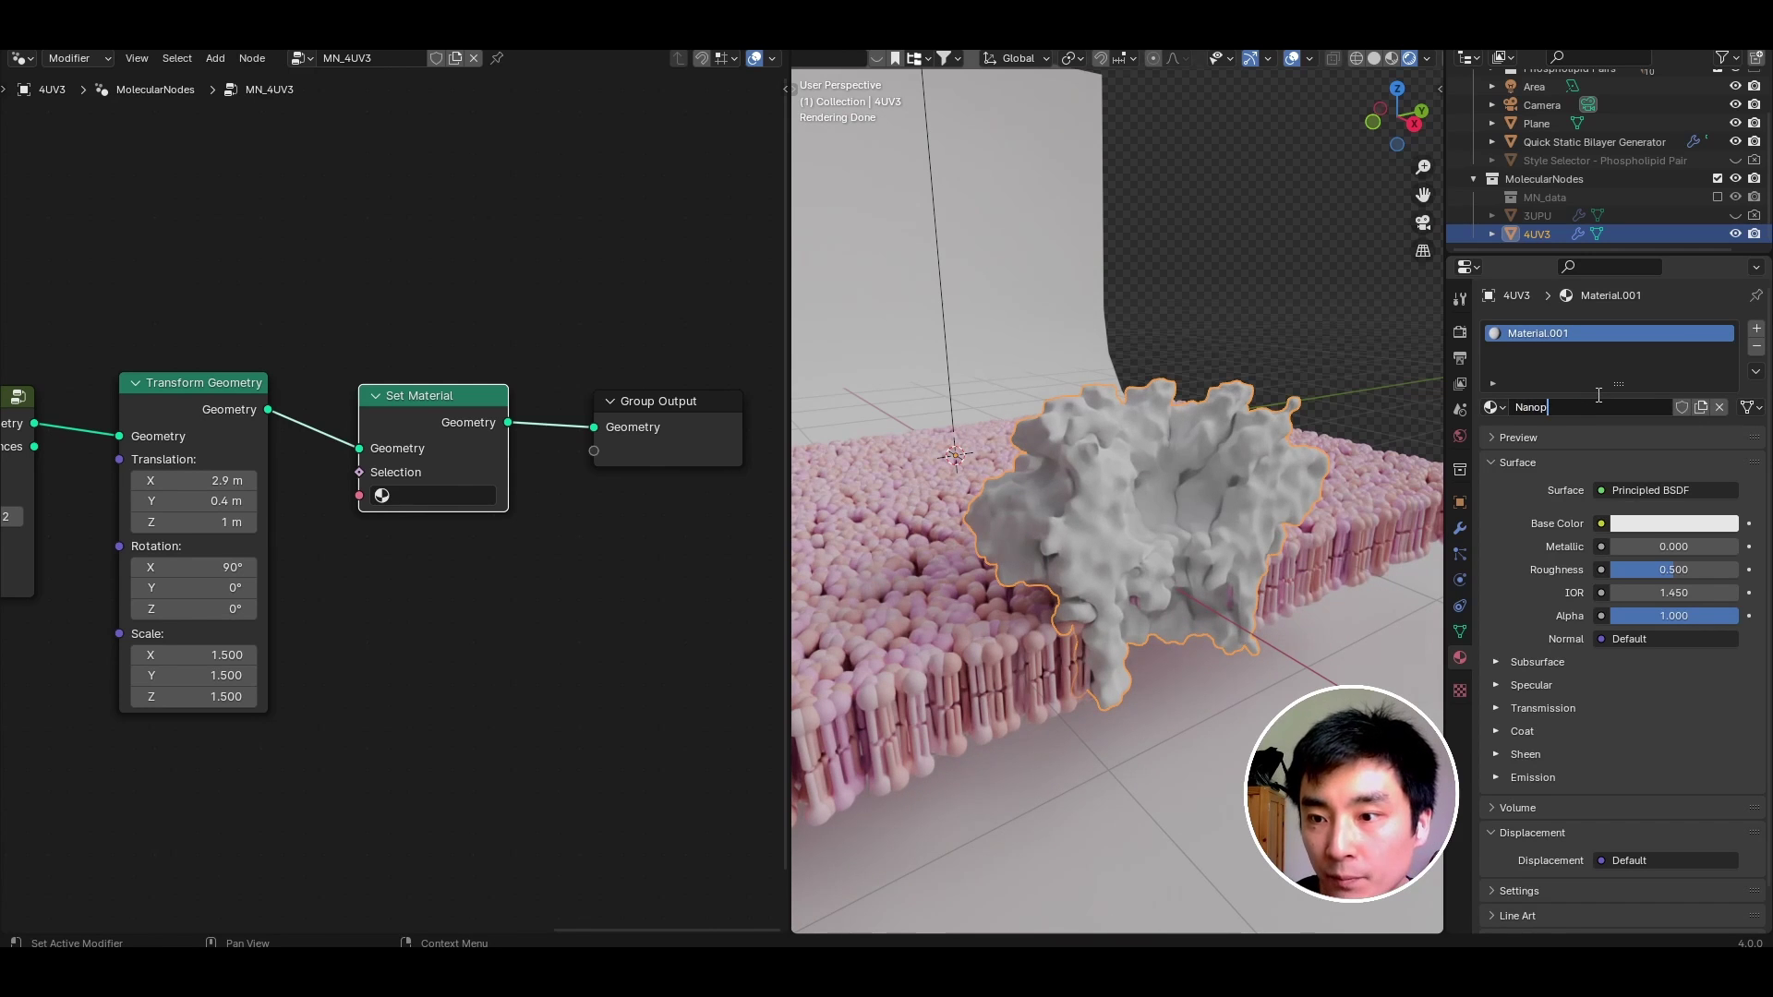
type("ore")
left_click(1673, 524)
left_click(1641, 286)
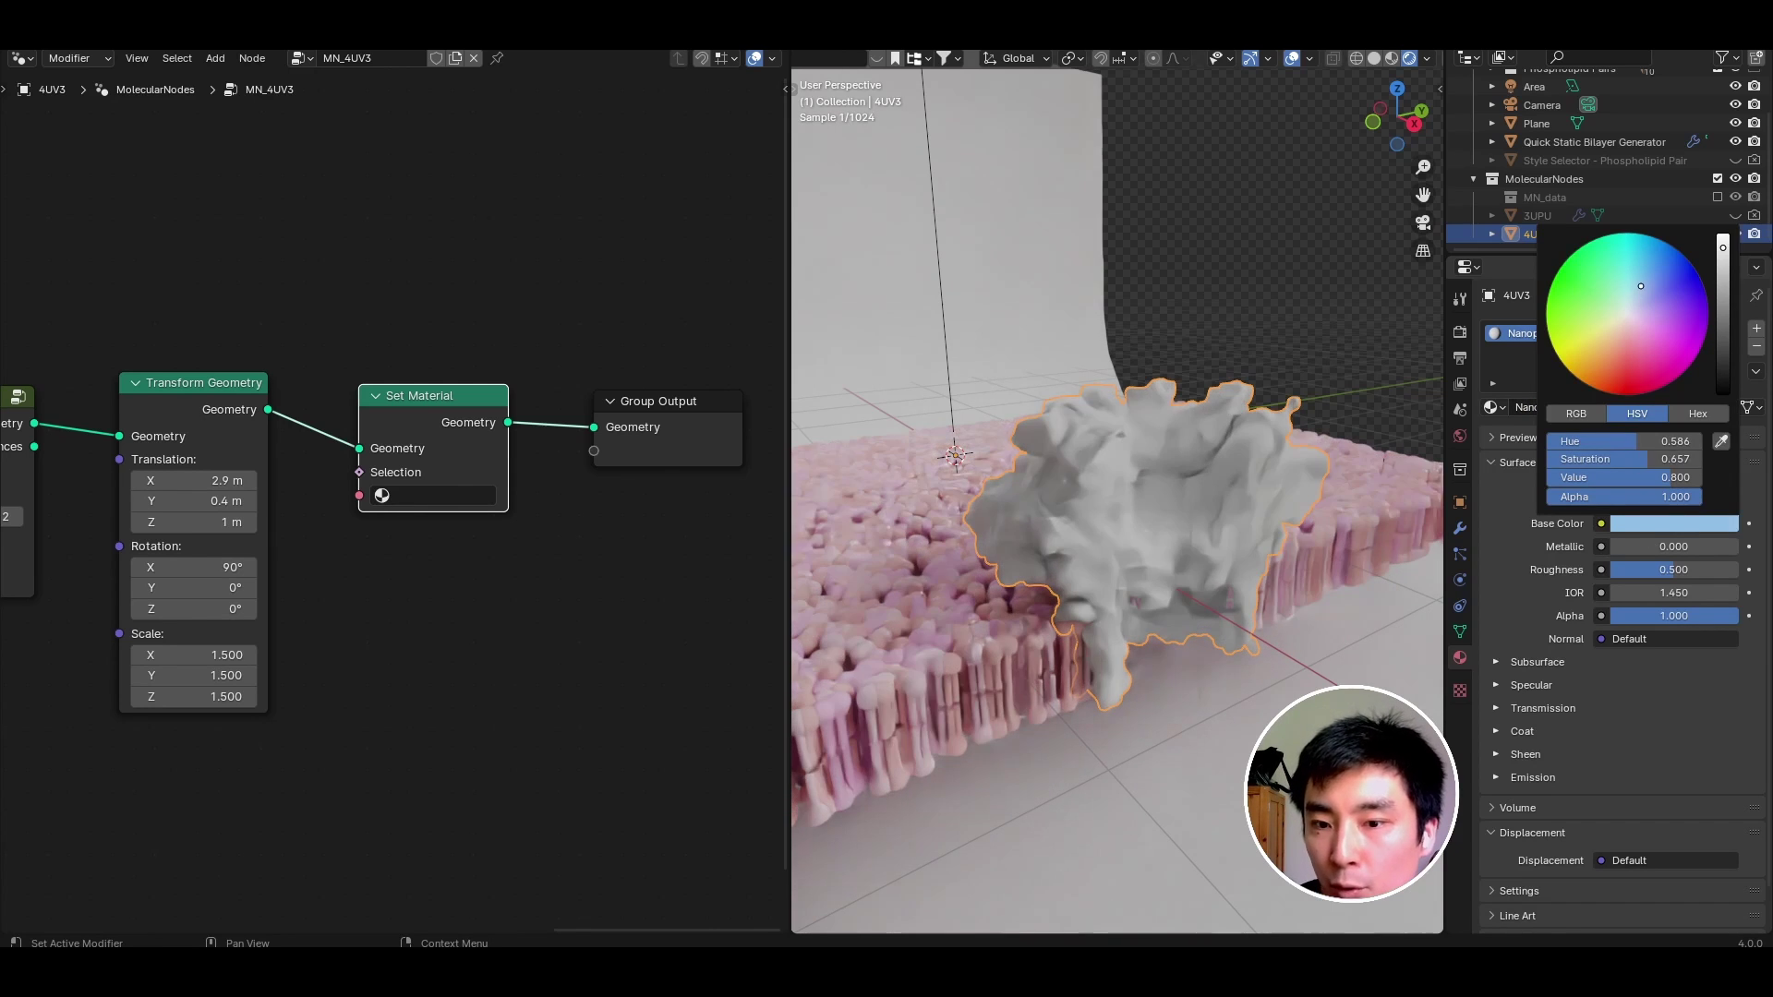
Assign the Nanopore material in 4UV3's Set Material node.
left_click(381, 495)
left_click(434, 566)
left_click(1201, 693)
mouse_move(1201, 692)
middle_mouse_down()
mouse_move(1245, 640)
mouse_move(1197, 633)
mouse_move(1209, 618)
middle_mouse_up()
Display only 3UPU in the viewport and remove its Style Spheres node while keeping the links connected.
scroll(1204, 662, "down", 3)
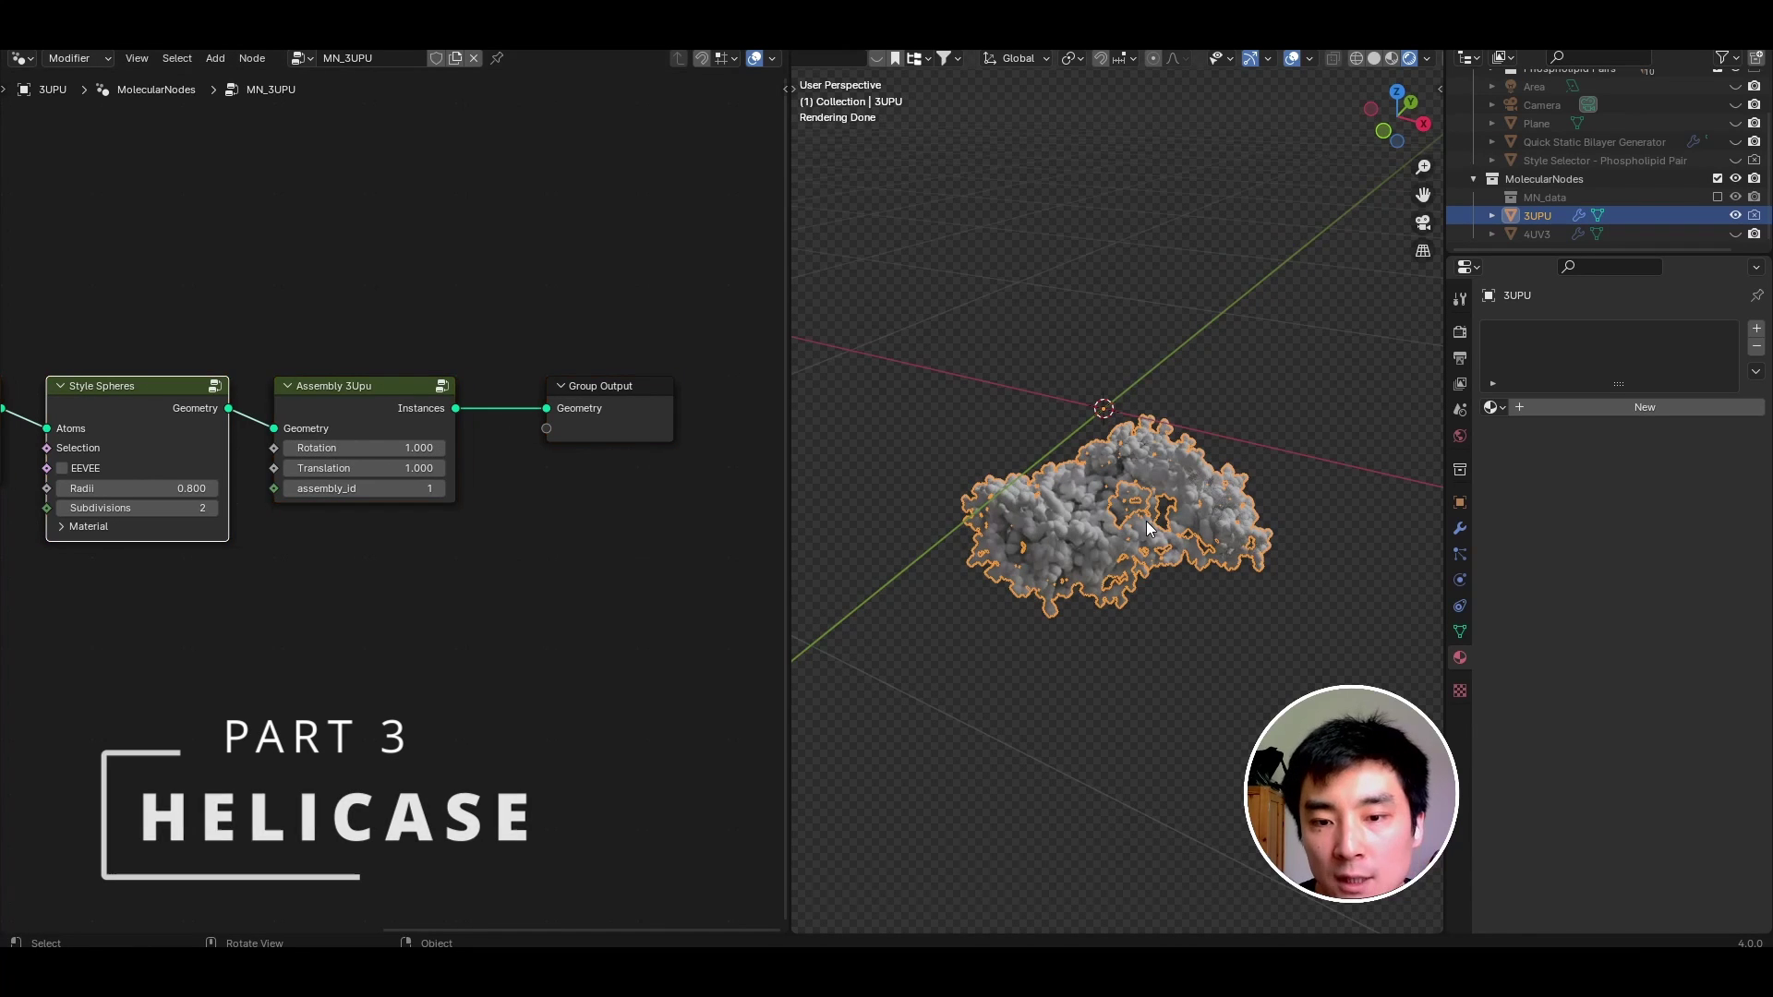
scroll(1121, 518, "up", 3)
mouse_move(1022, 567)
middle_mouse_down()
mouse_move(1072, 562)
mouse_move(1036, 548)
middle_mouse_up()
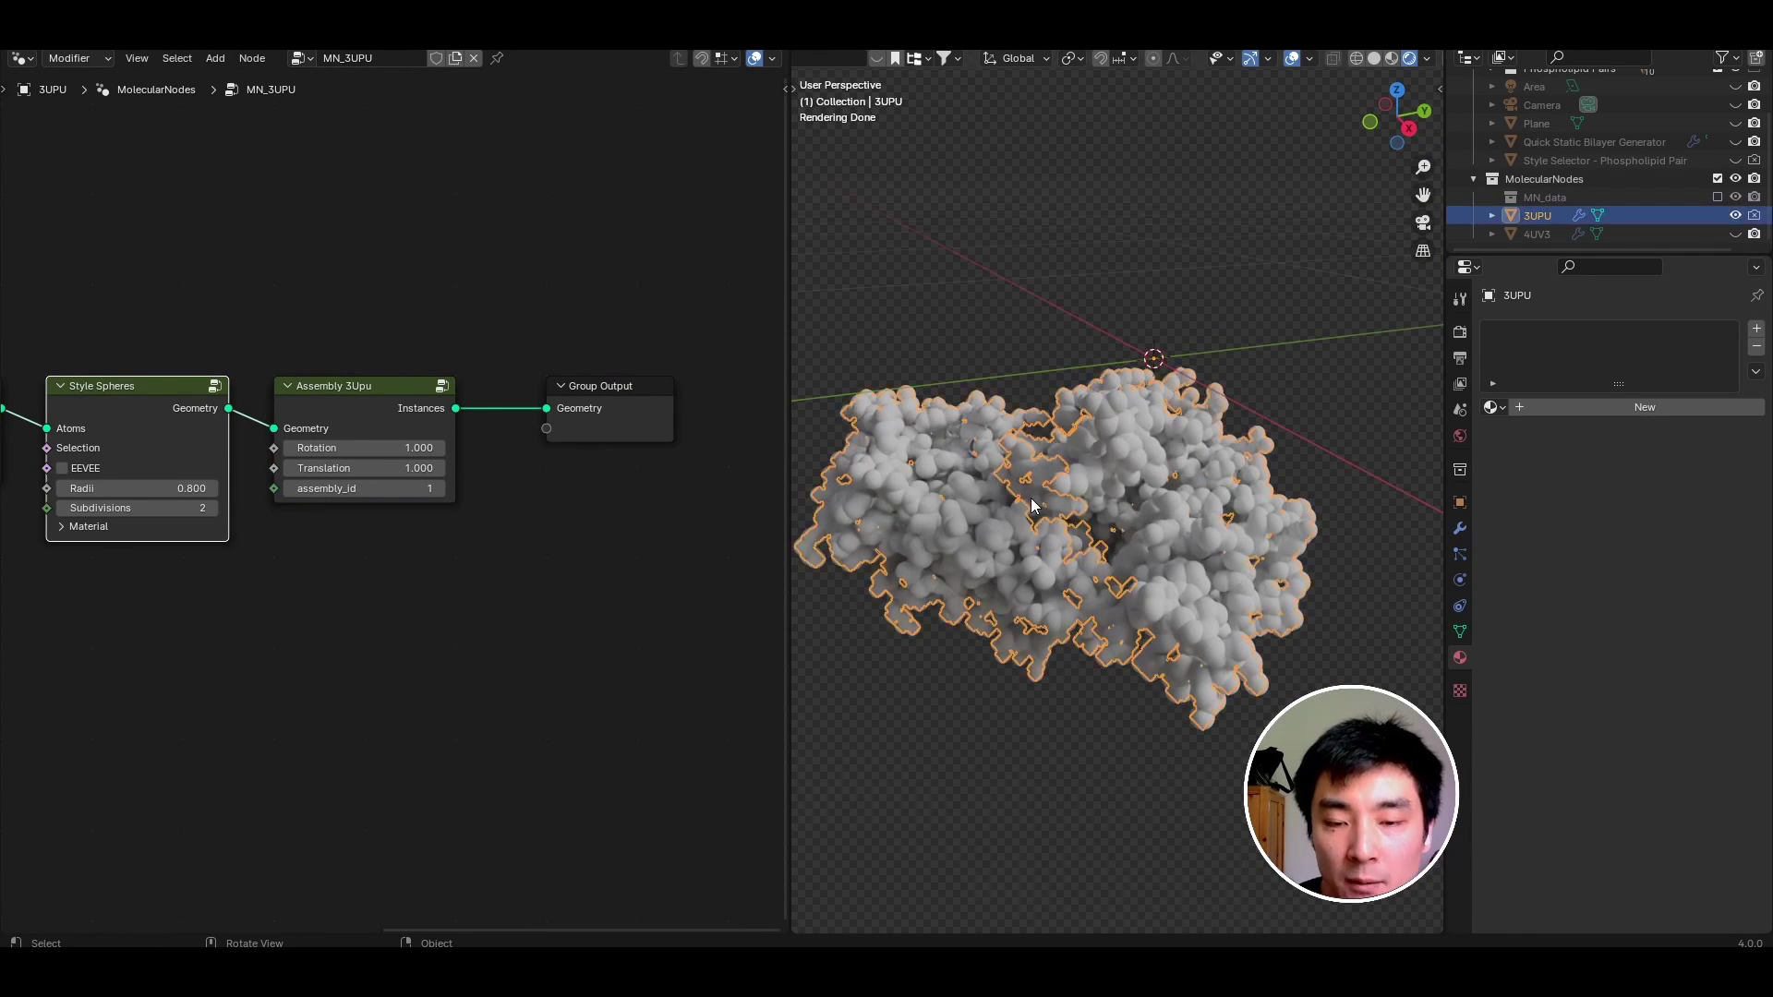
middle_click_drag(429, 537, 567, 544)
scroll(227, 423, "down", 1)
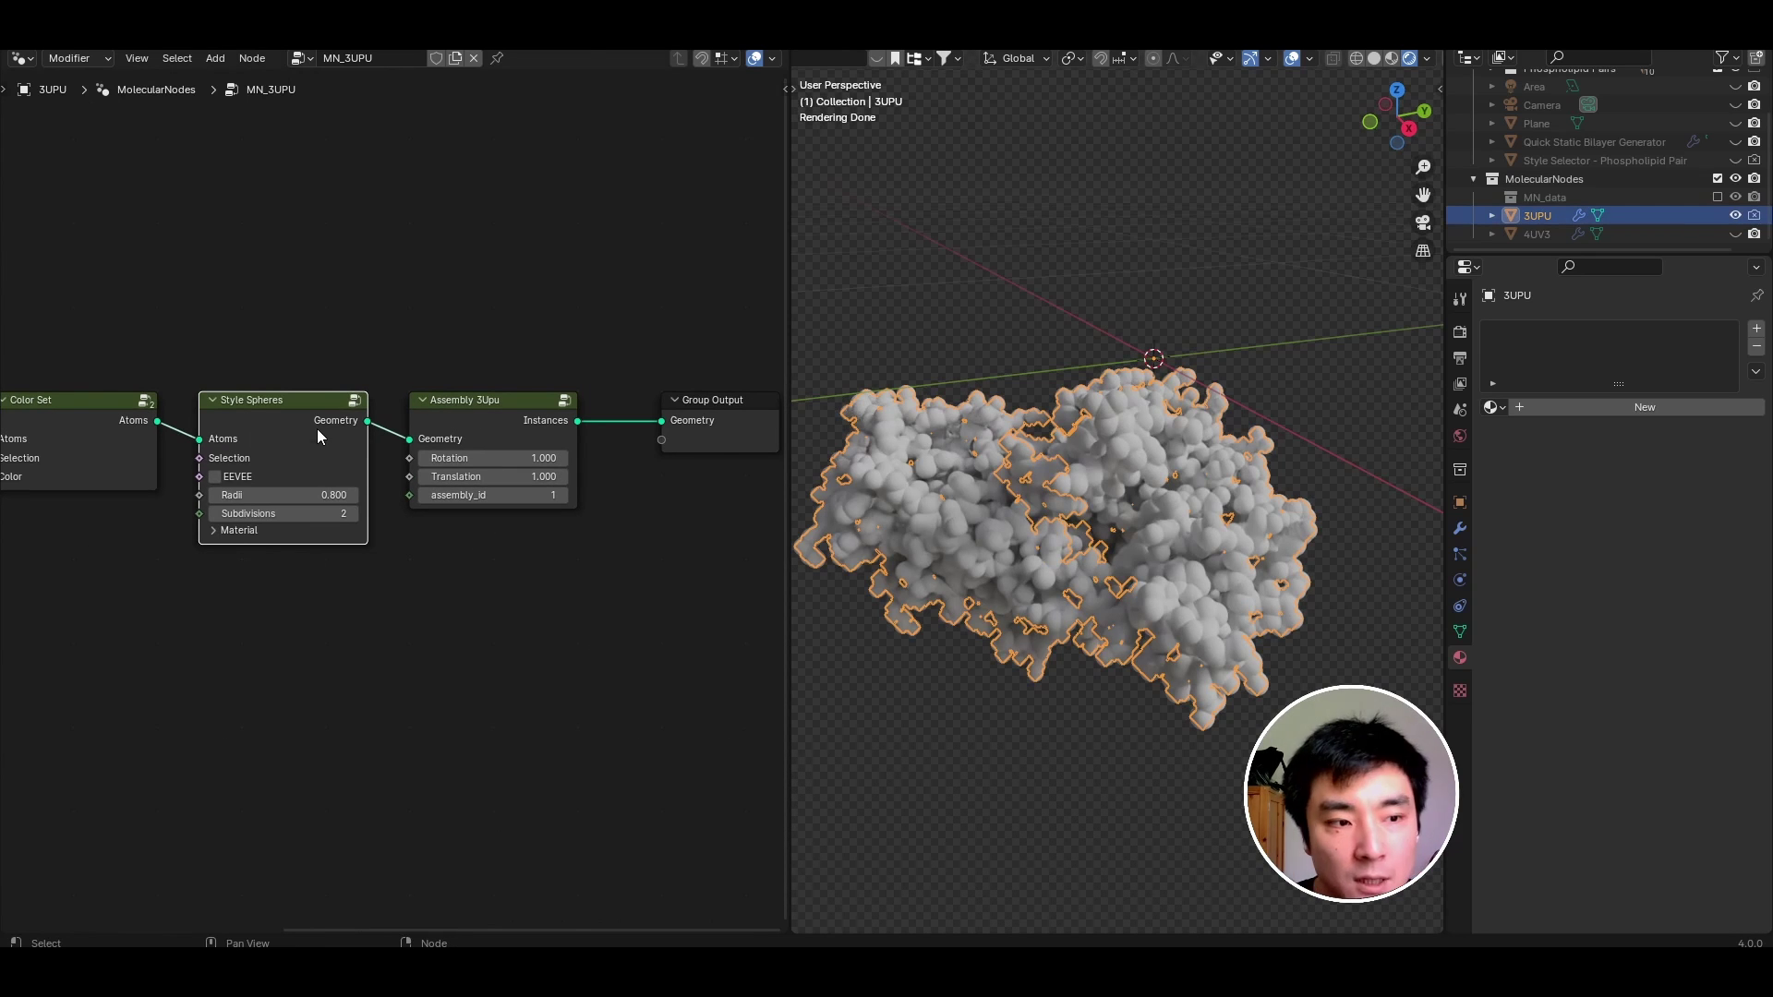
key("ctrl+x")
key("ctrl+z")
key("ctrl+x")
Insert Realize Instances and Style Surface nodes between Assembly 3UPU and Group Output to render the helicase as a surface.
middle_click_drag(702, 438, 407, 449)
left_click_drag(456, 447, 601, 443)
key("shift+a")
left_click(500, 407)
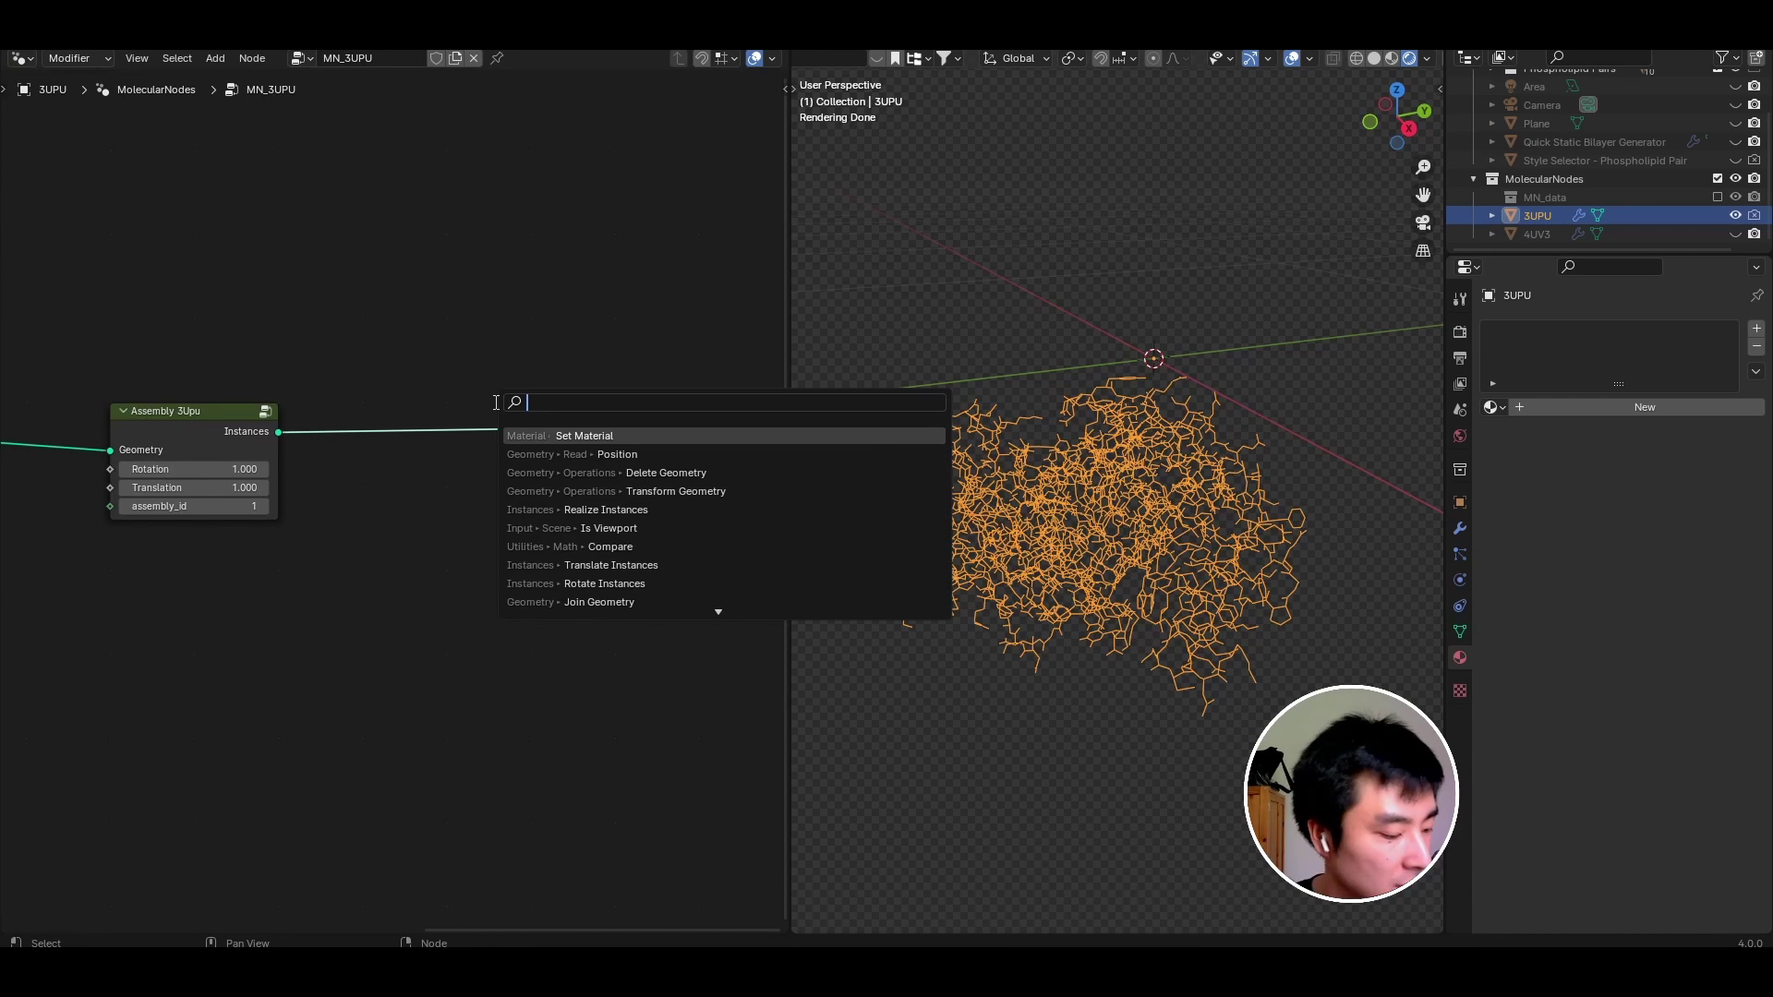
type("re")
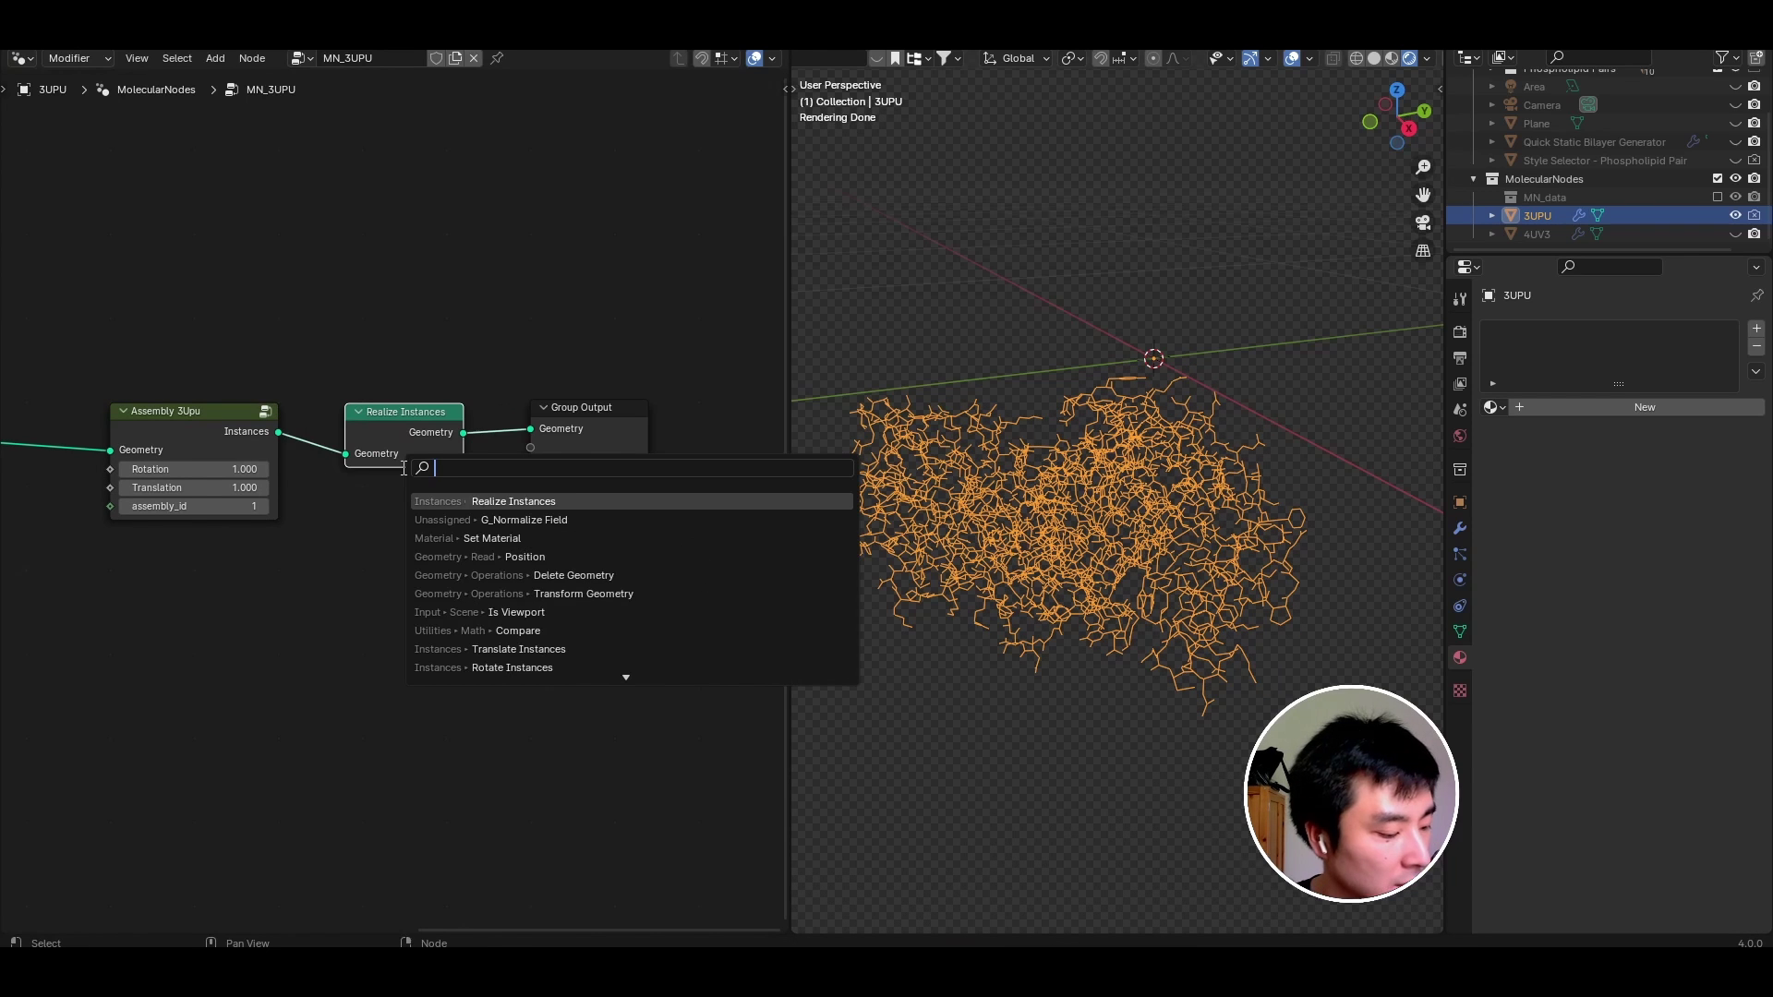
type("su")
key("Return")
left_click(506, 415)
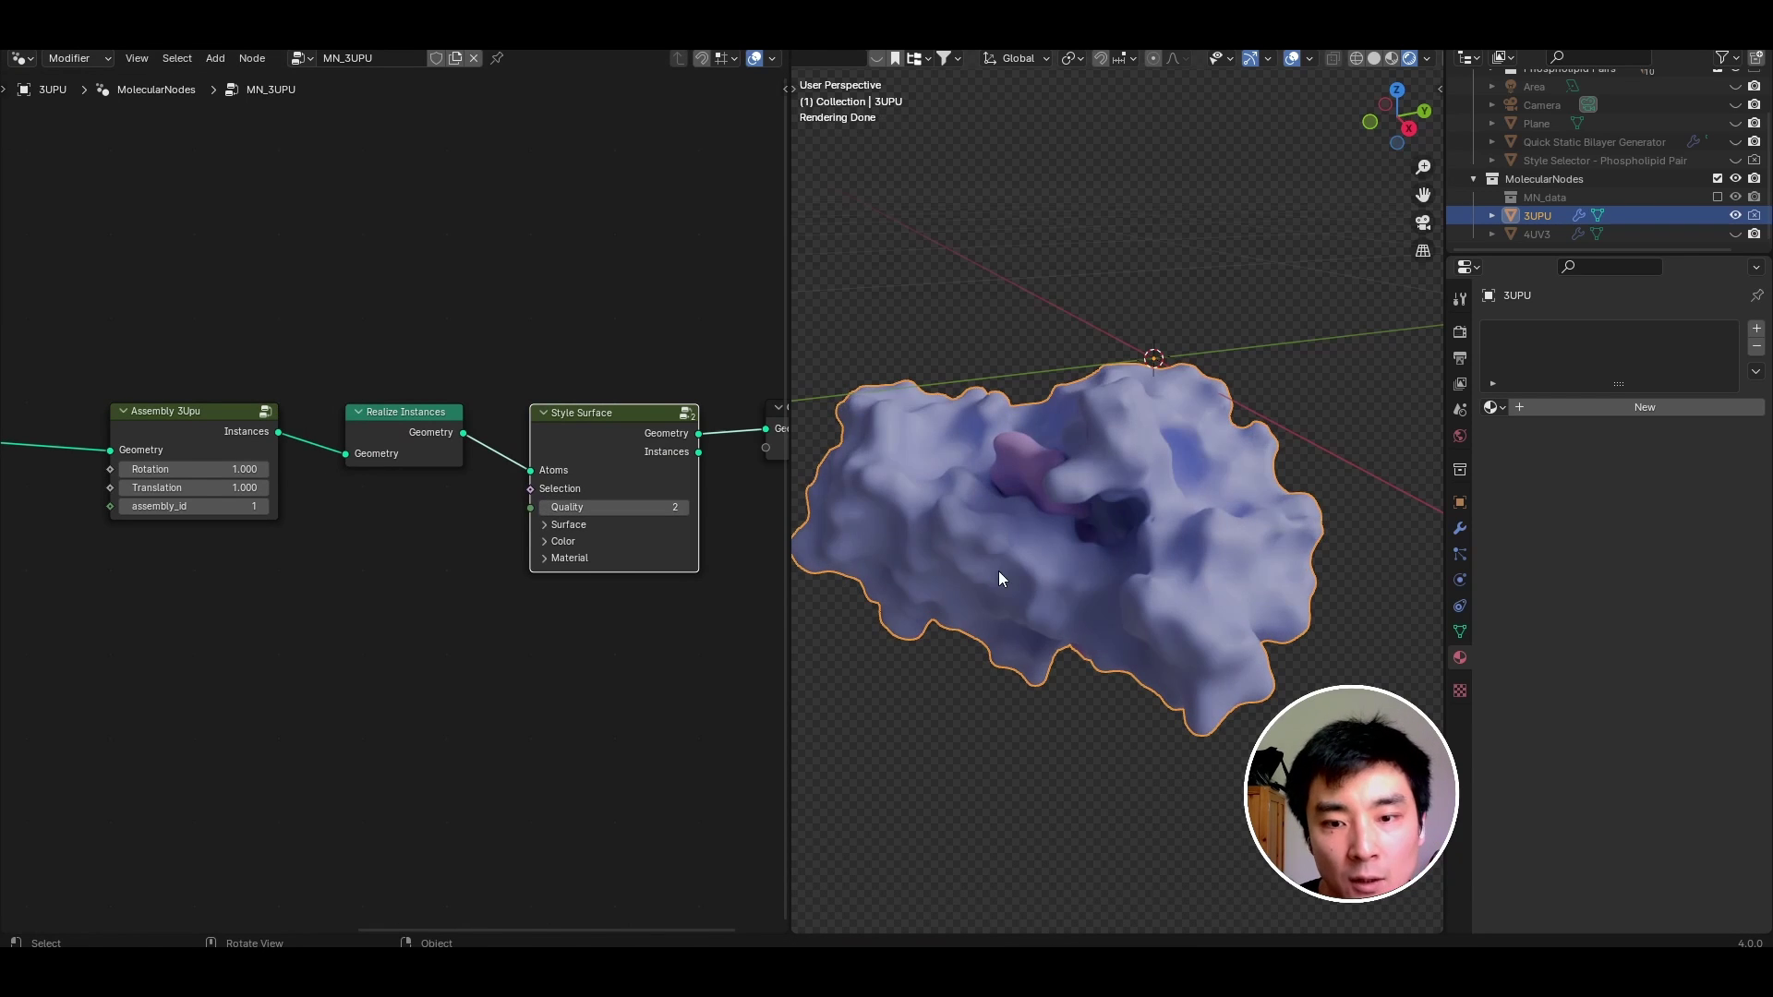
middle_click_drag(999, 571, 1145, 596)
scroll(1029, 612, "up", 2)
middle_click_drag(1145, 596, 1162, 451)
middle_click_drag(1025, 533, 1044, 385)
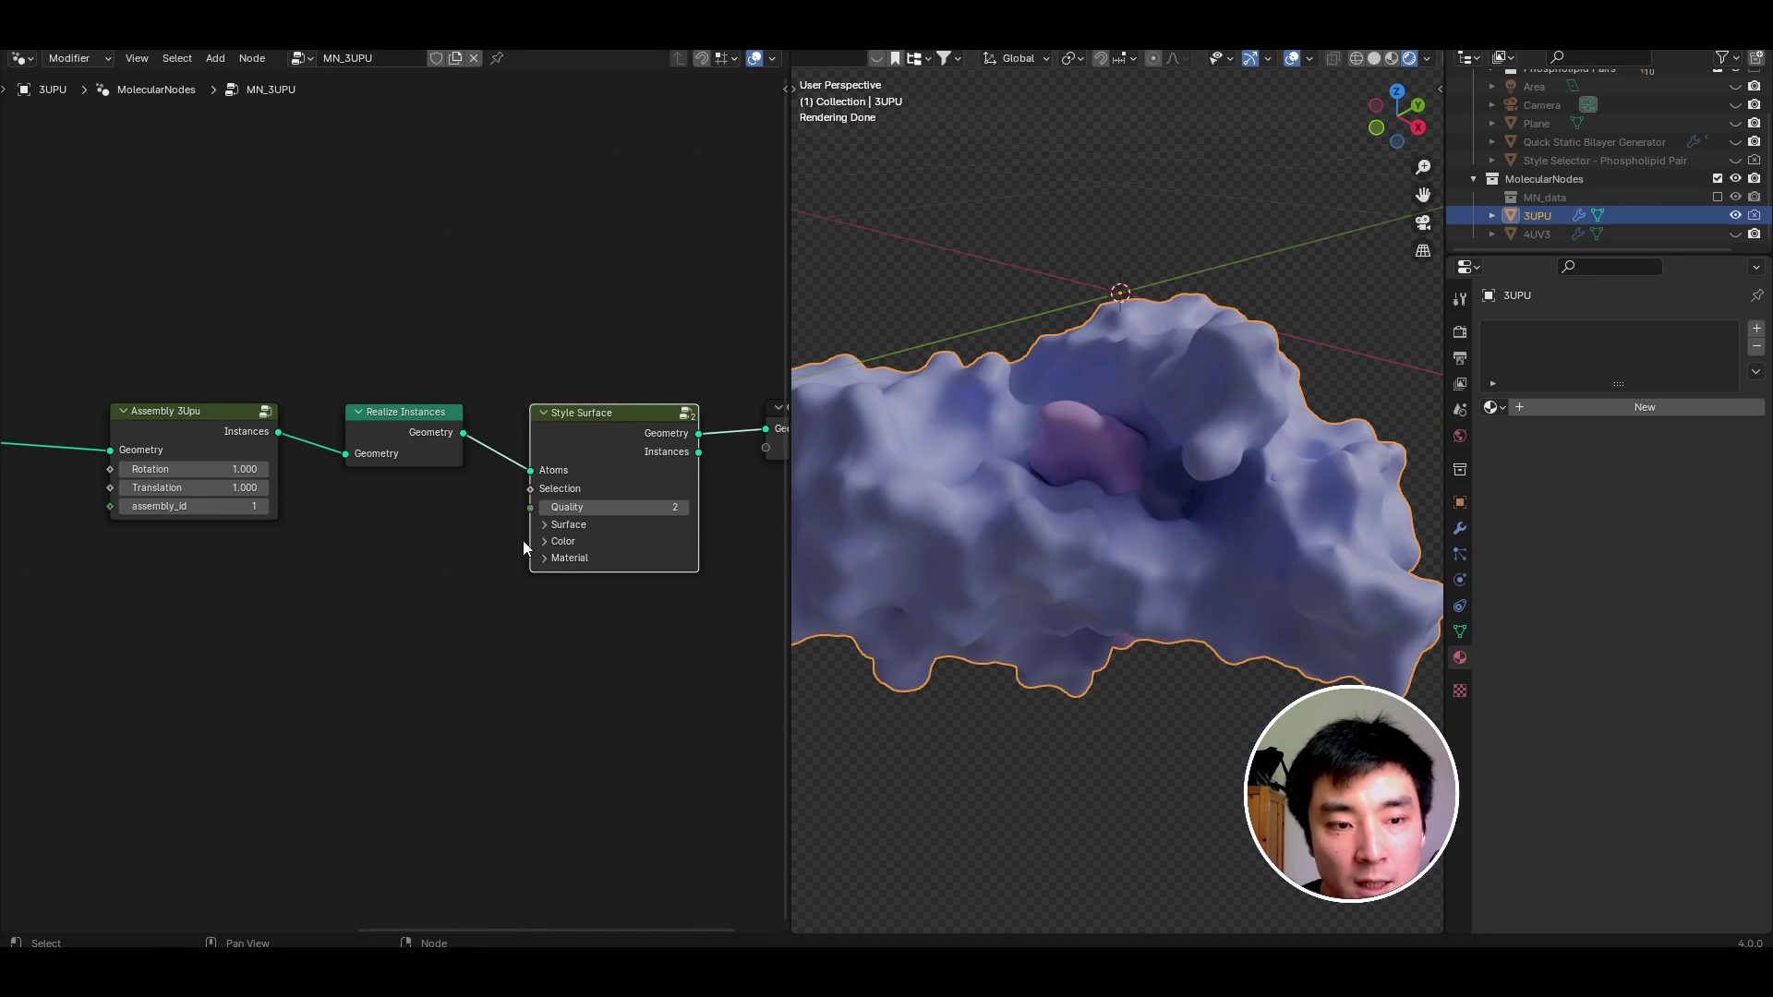
scroll(397, 506, "down", 1)
middle_click_drag(37, 462, 357, 468)
key("shift+a")
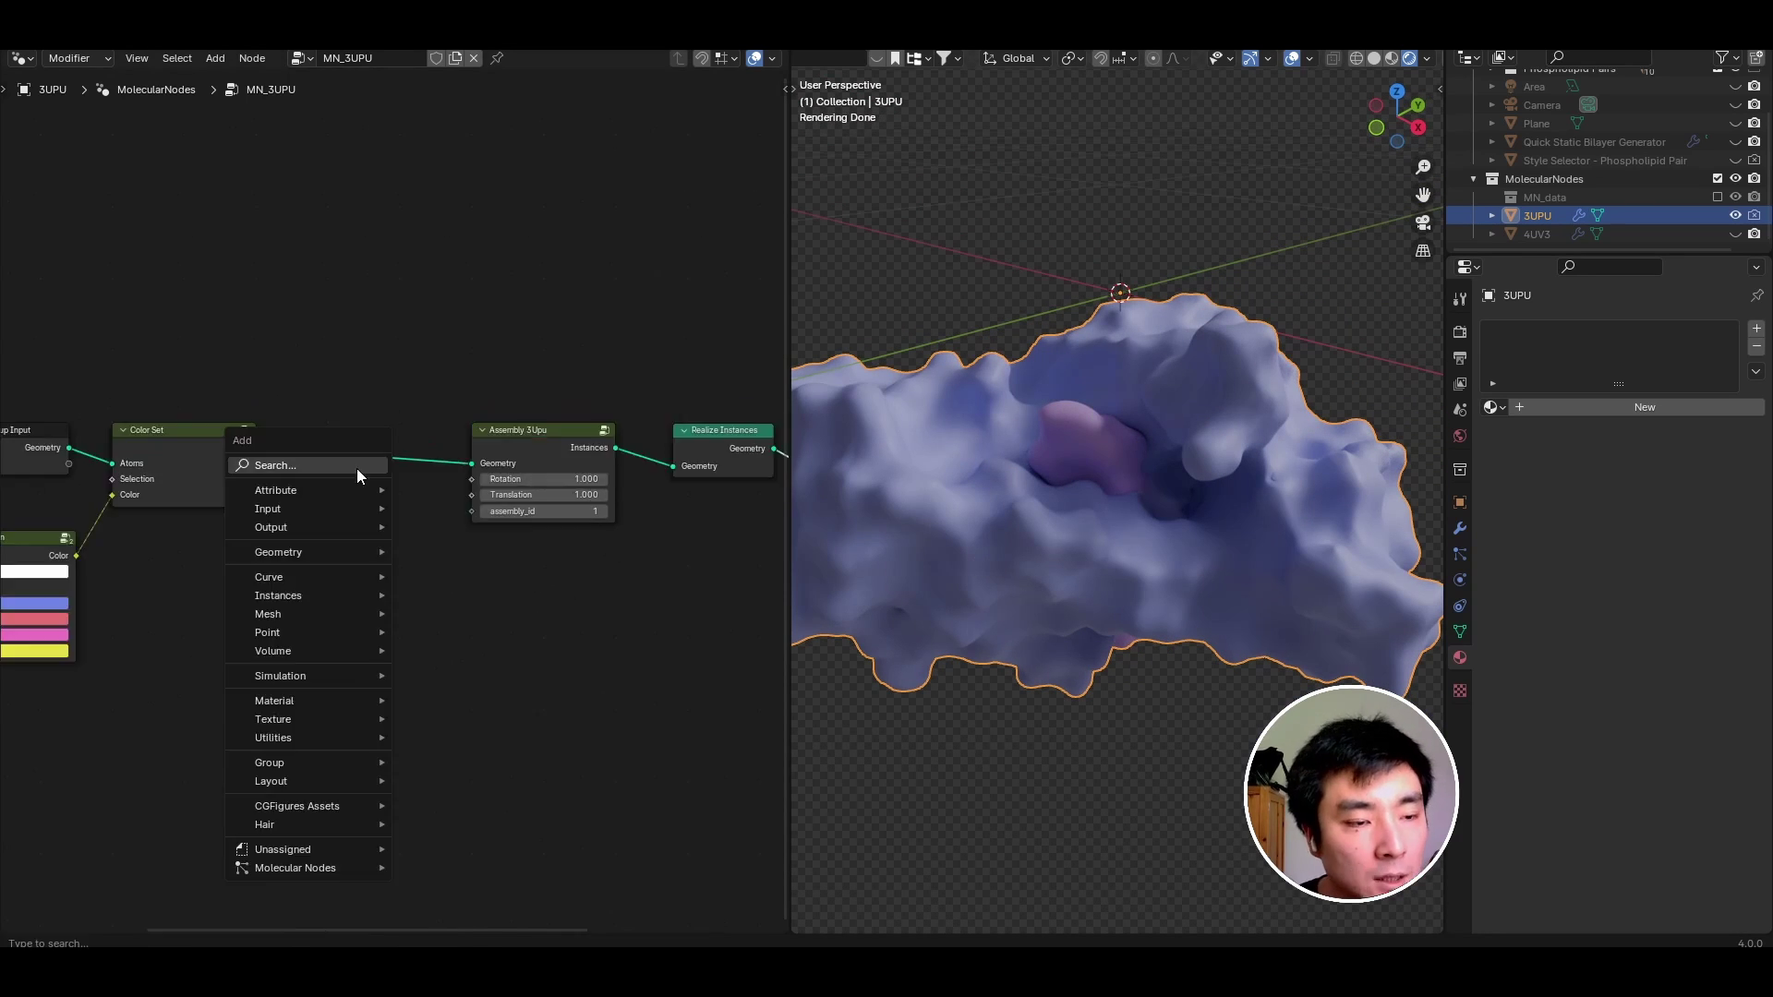
left_click(358, 469)
left_click(298, 592)
Insert a Molecular Nodes Separate Polymers node between Color Set and Assembly 3UPU, passing on the Peptide output.
key("shift+a")
mouse_move(289, 929)
mouse_move(442, 770)
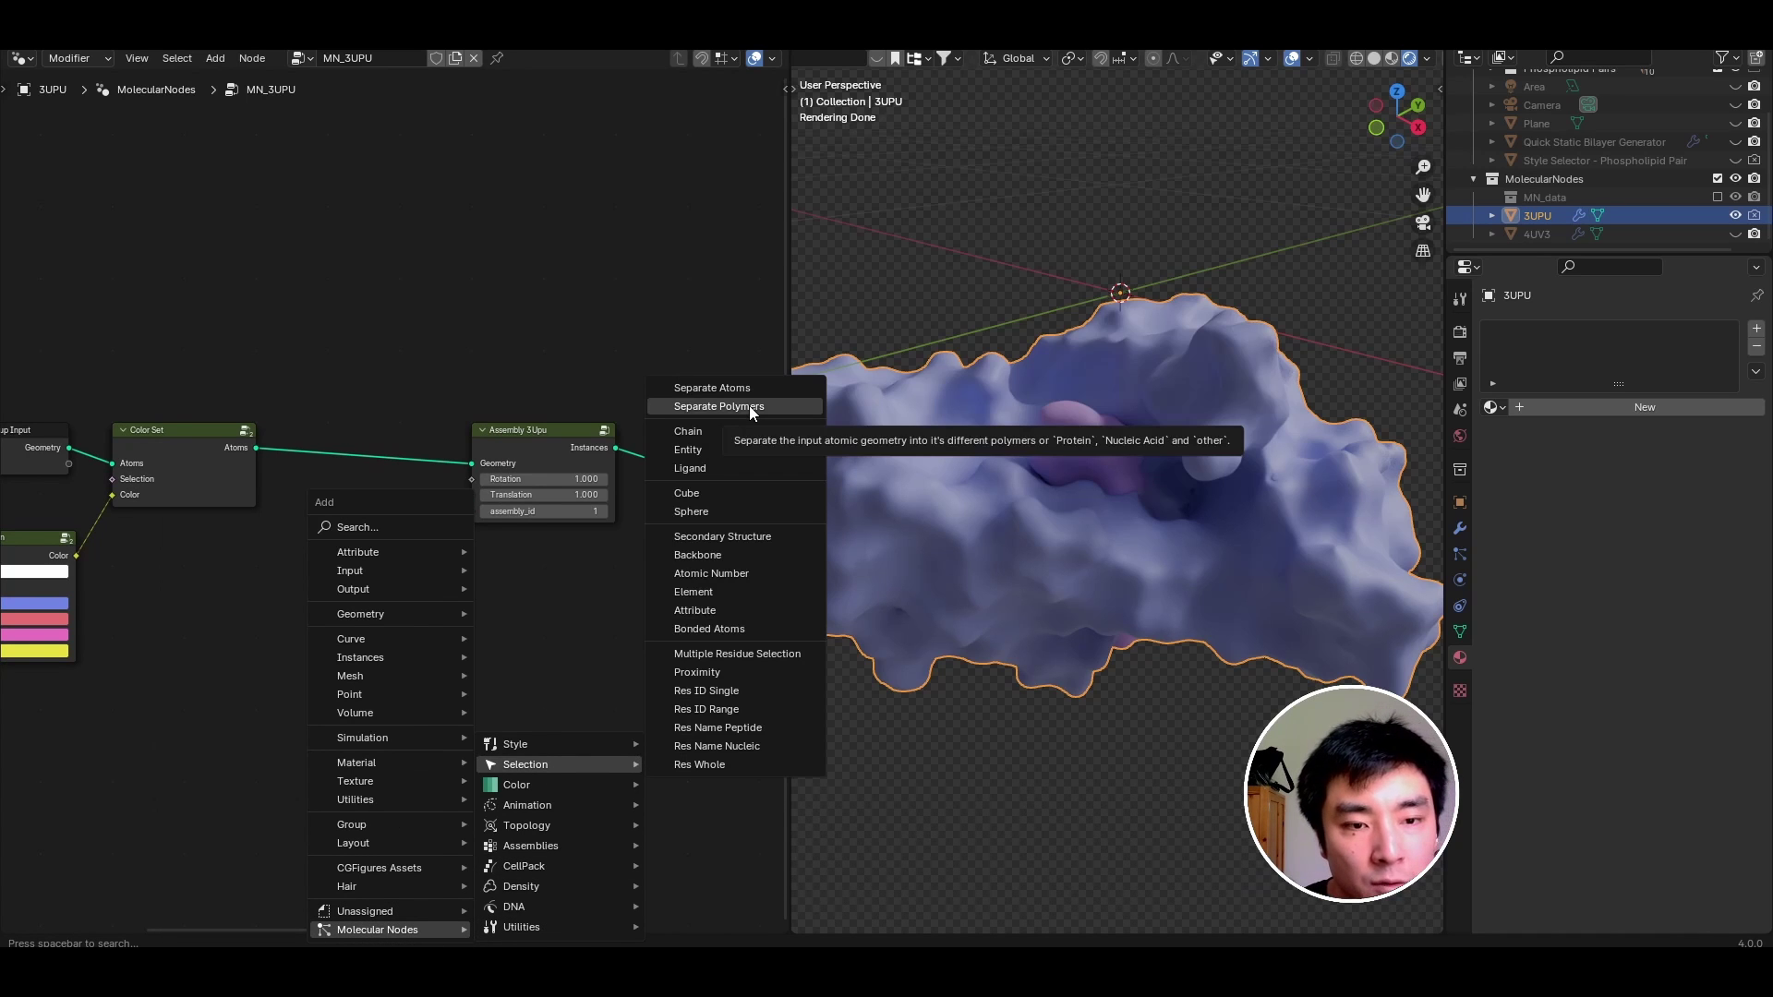
left_click(750, 406)
left_click(282, 408)
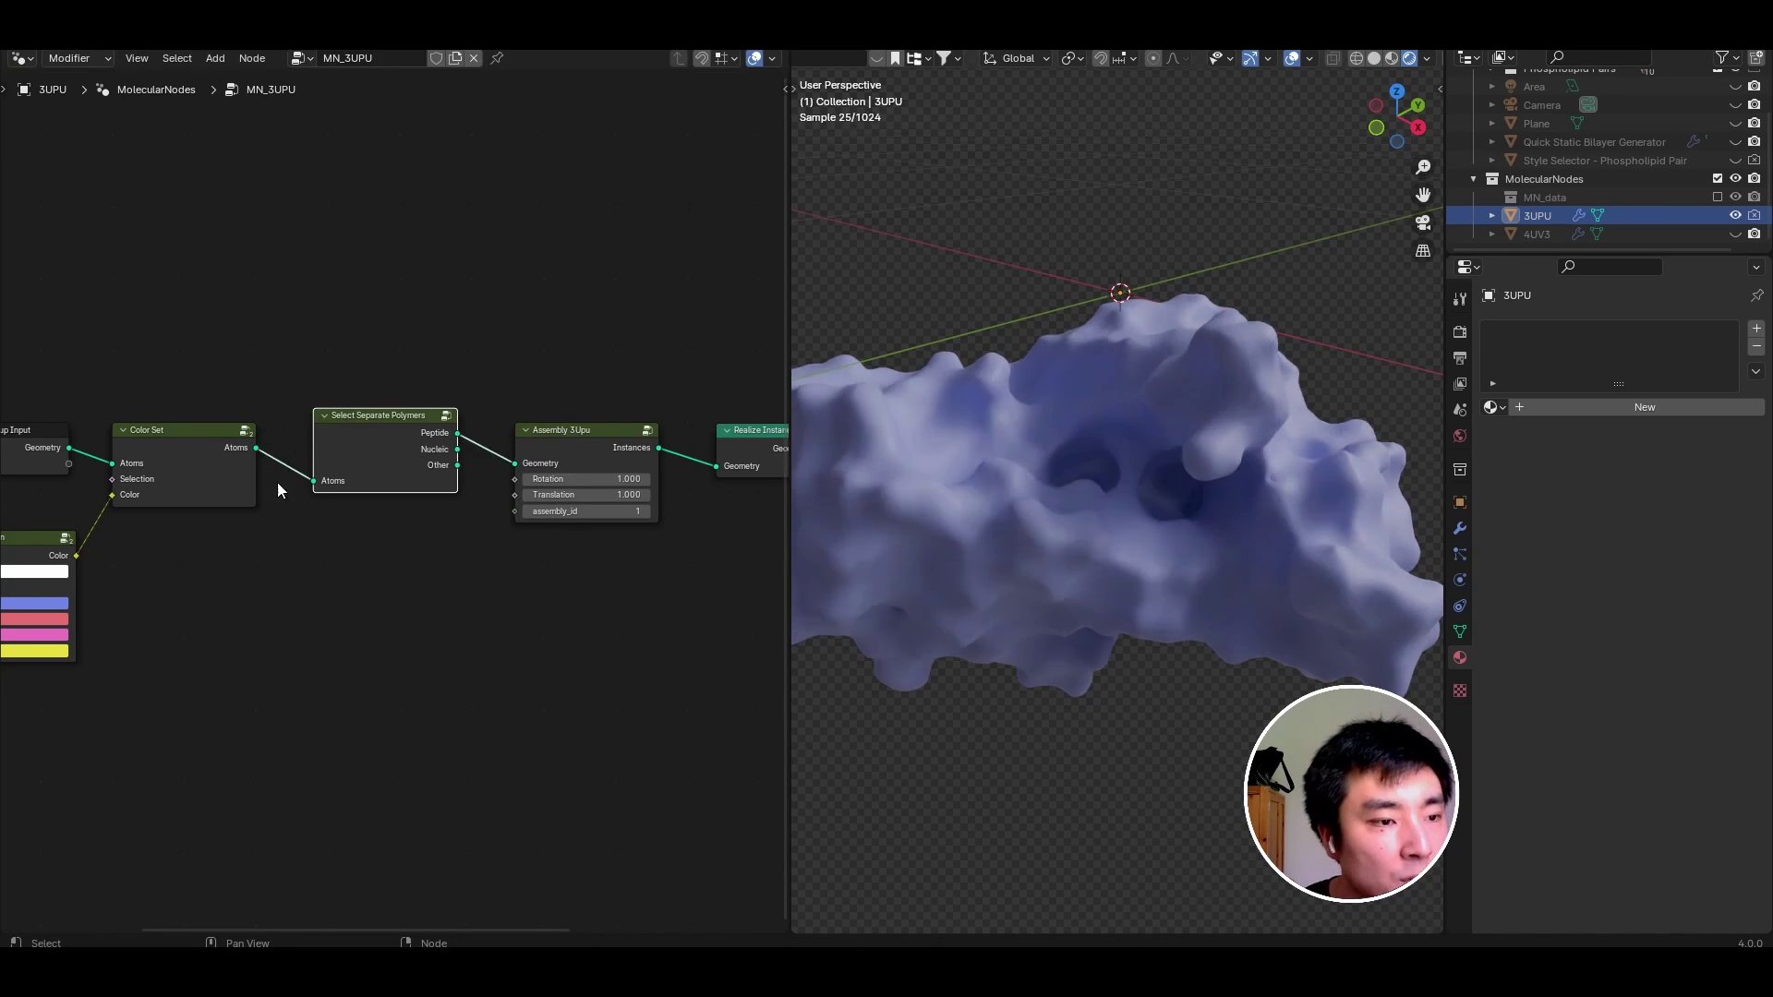
Insert a Set Material node between Style Surface and Group Output in 3UPU's node tree.
middle_click_drag(249, 487, 222, 500)
scroll(521, 492, "up", 2)
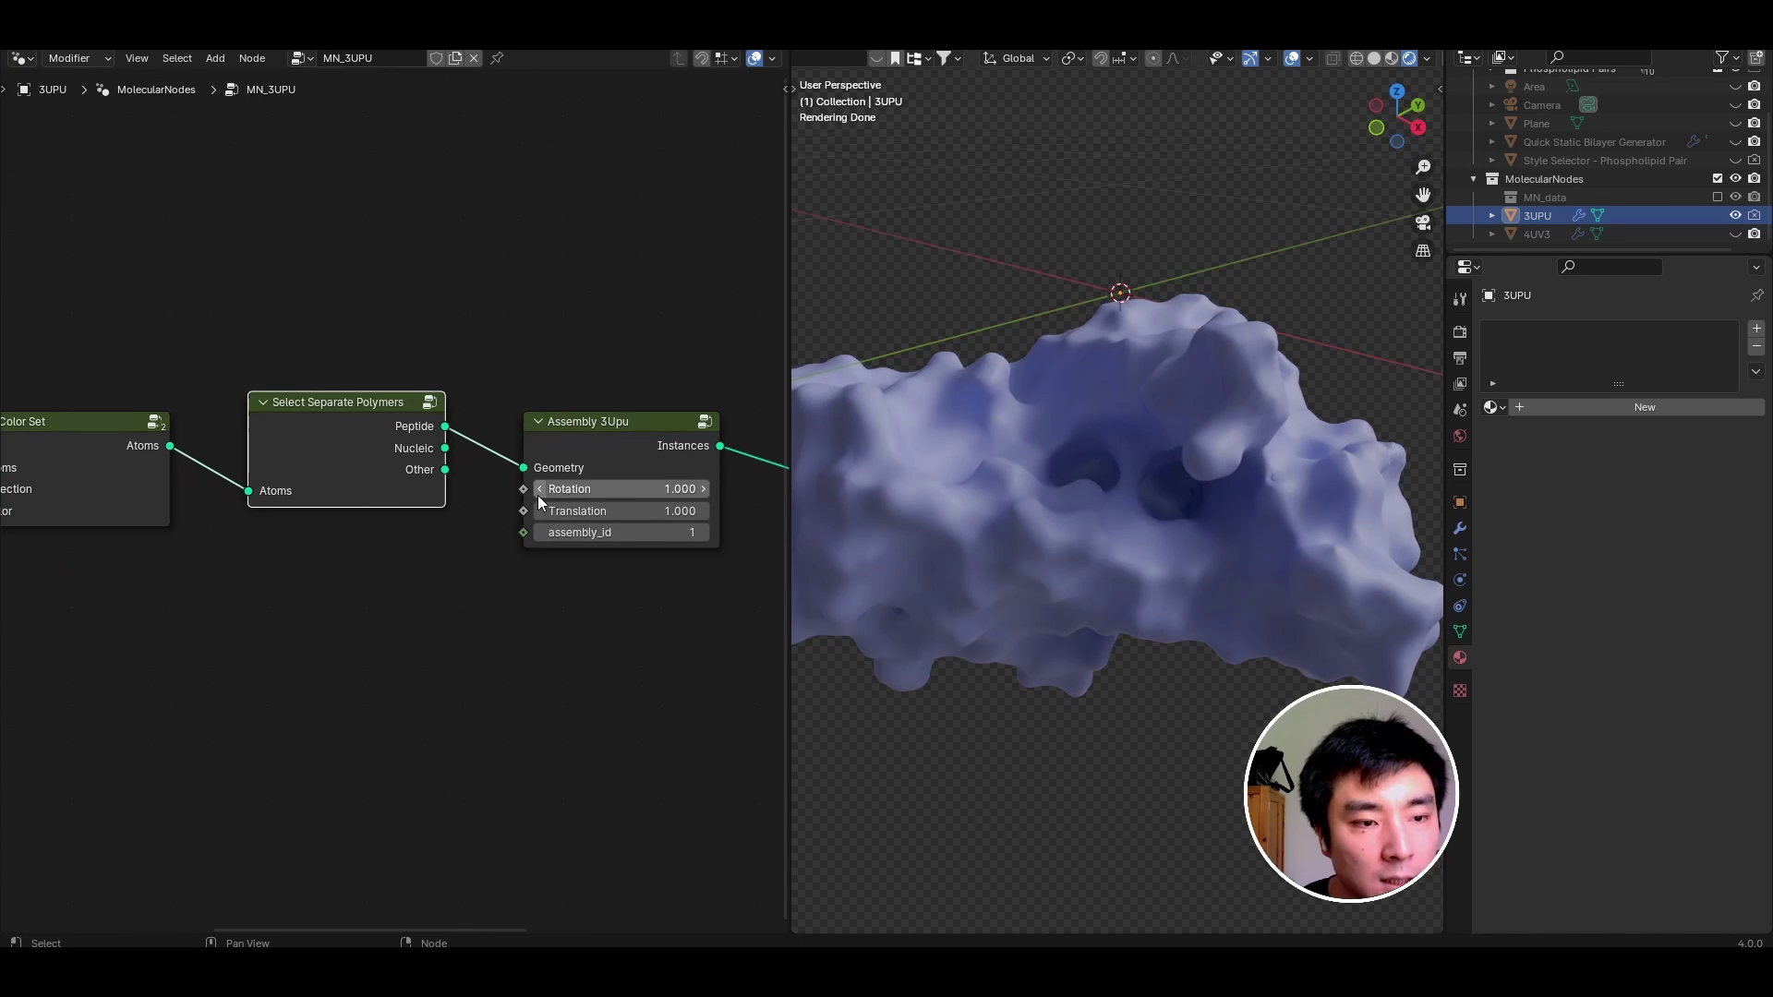
left_click_drag(275, 439, 441, 472)
middle_click_drag(1294, 523, 1058, 596)
scroll(458, 516, "down", 2)
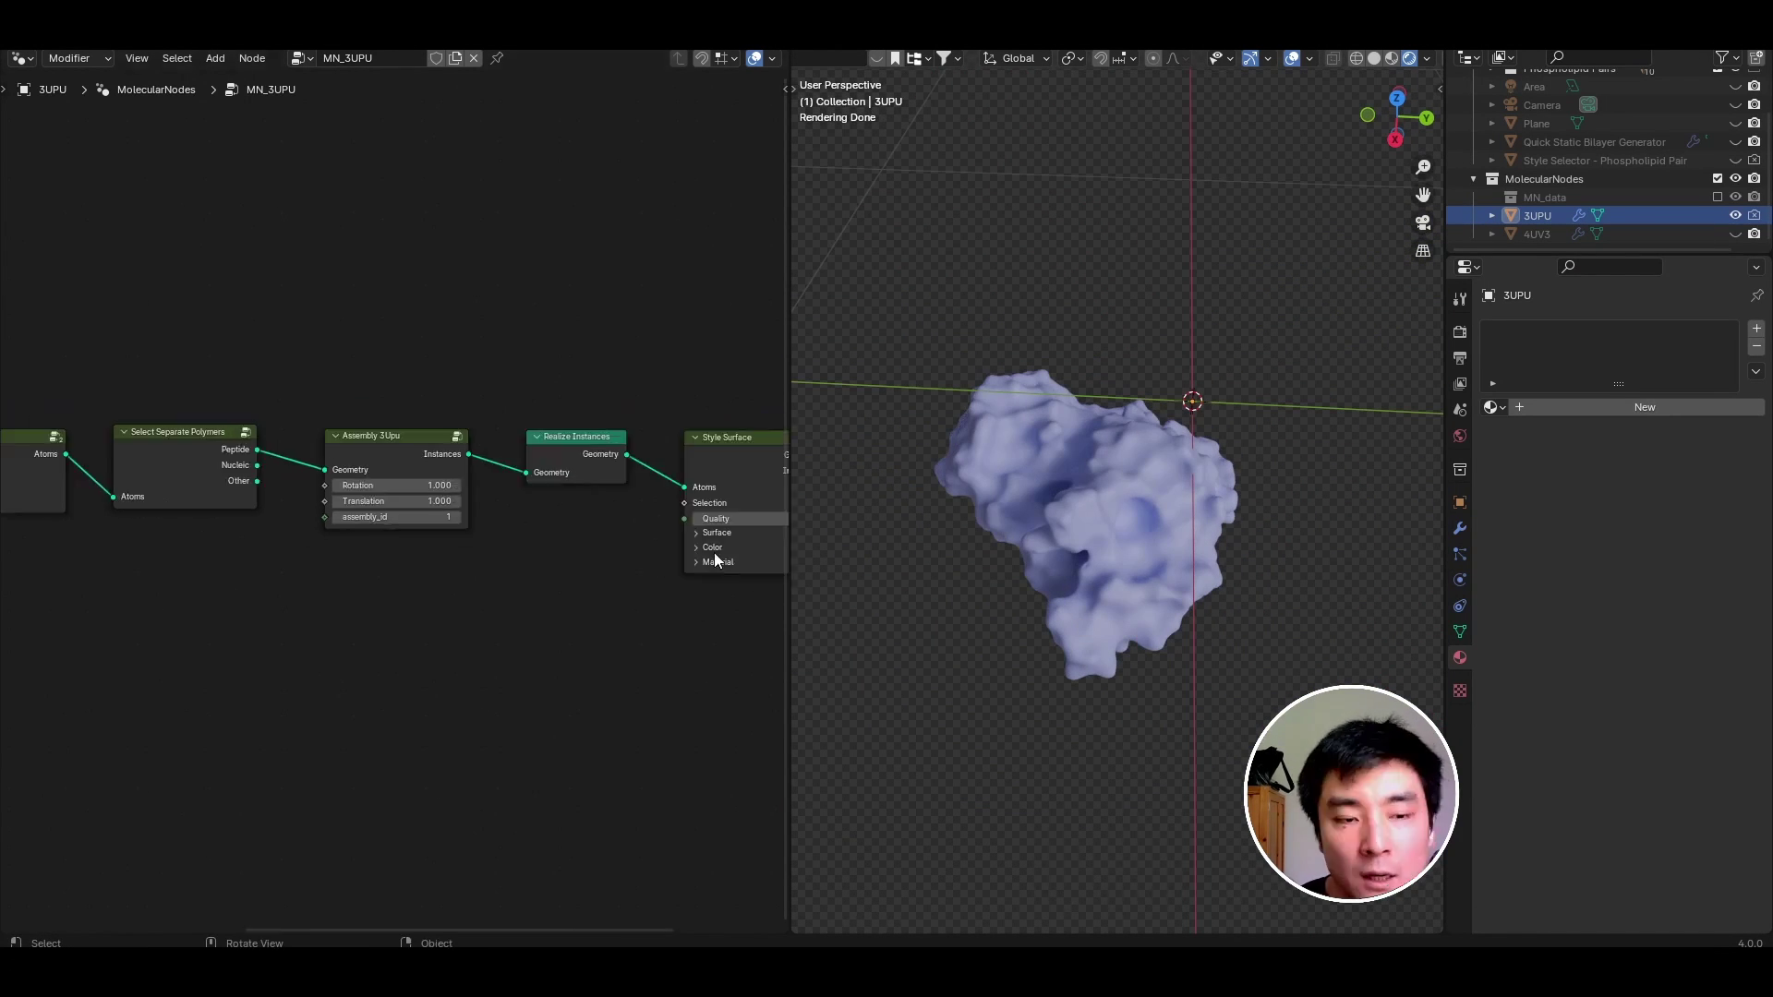
middle_click_drag(515, 566, 400, 550)
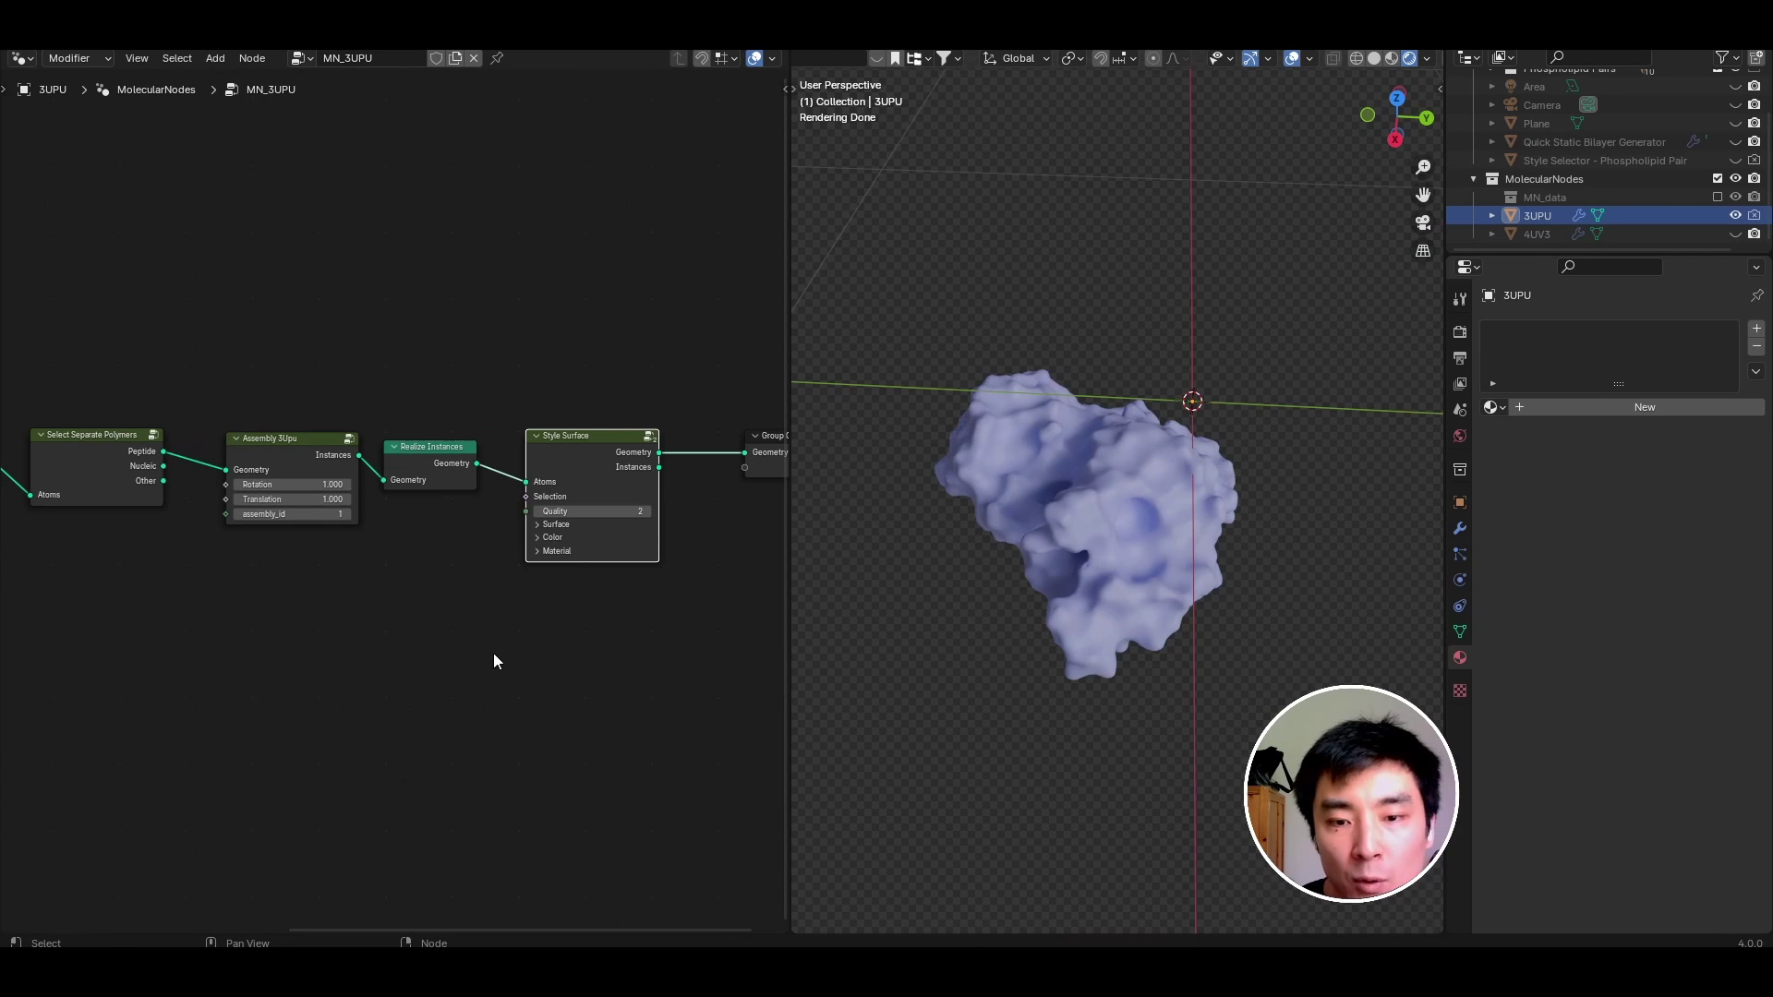
middle_click_drag(1029, 493, 1133, 435)
middle_click_drag(671, 581, 595, 576)
key("shift+a")
type("set")
key("Down")
key("Return")
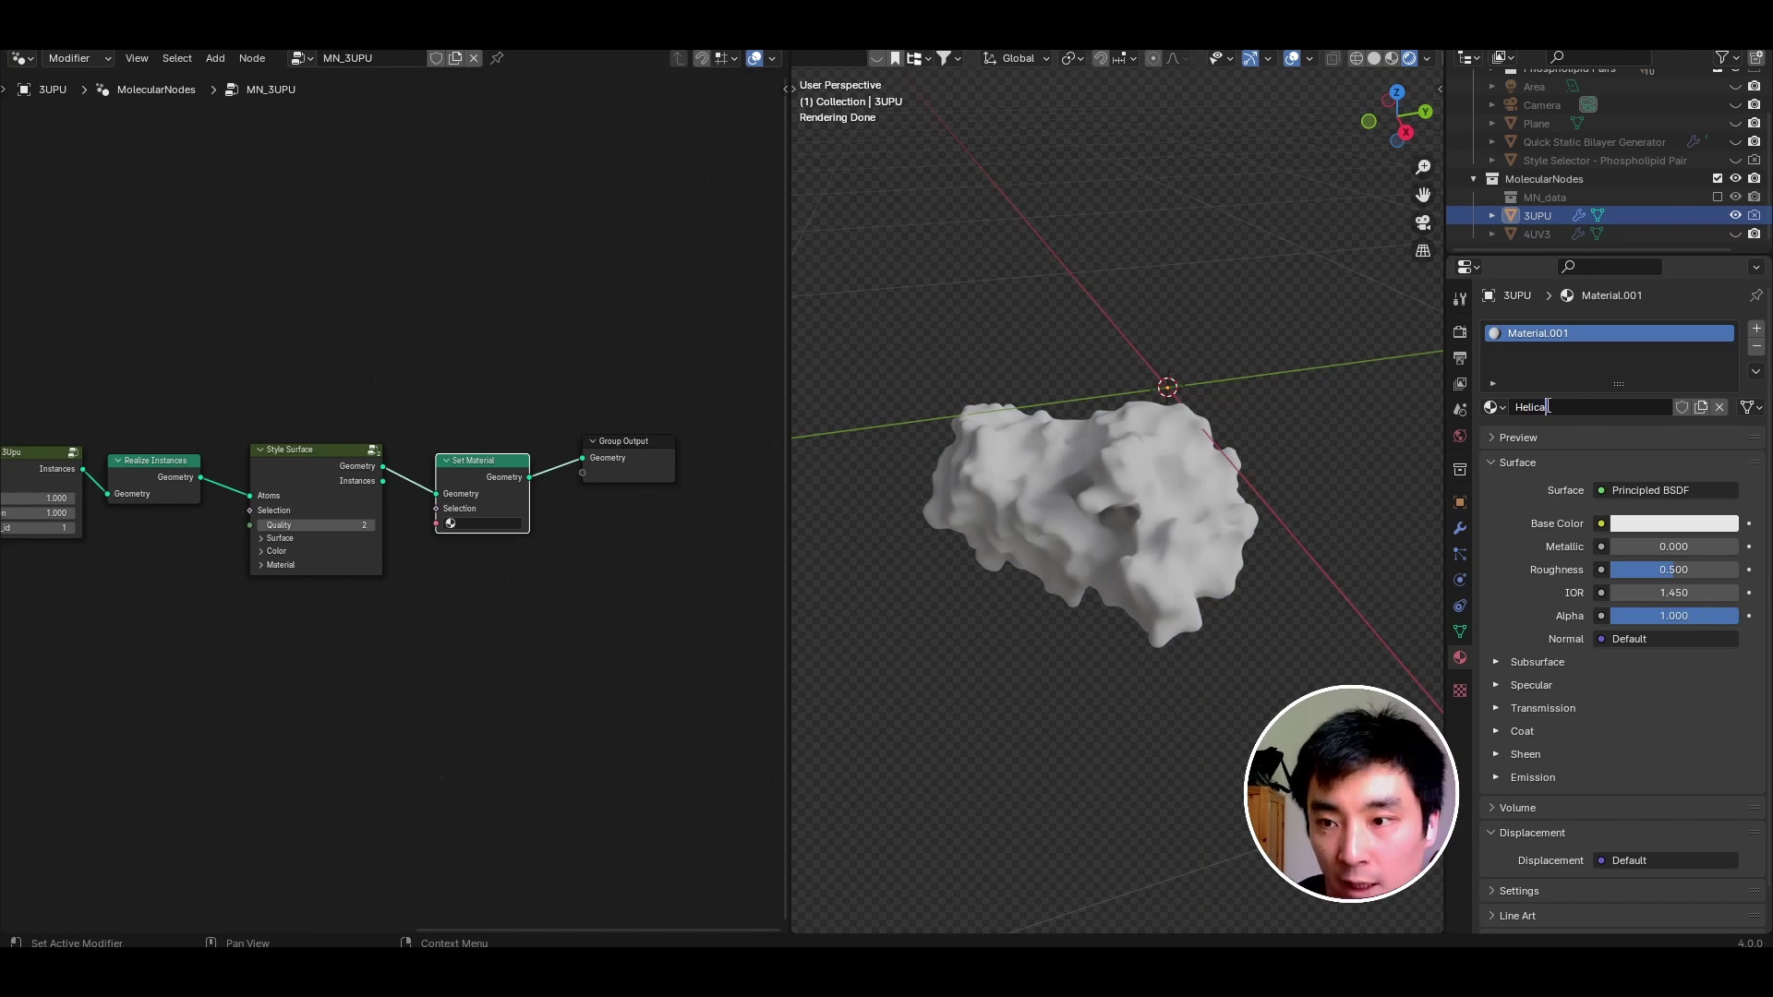
Give the Helicase material a purple base color with hue 0.745 and saturation 0.690, and assign it in 3UPU's Set Material node.
left_click(1679, 525)
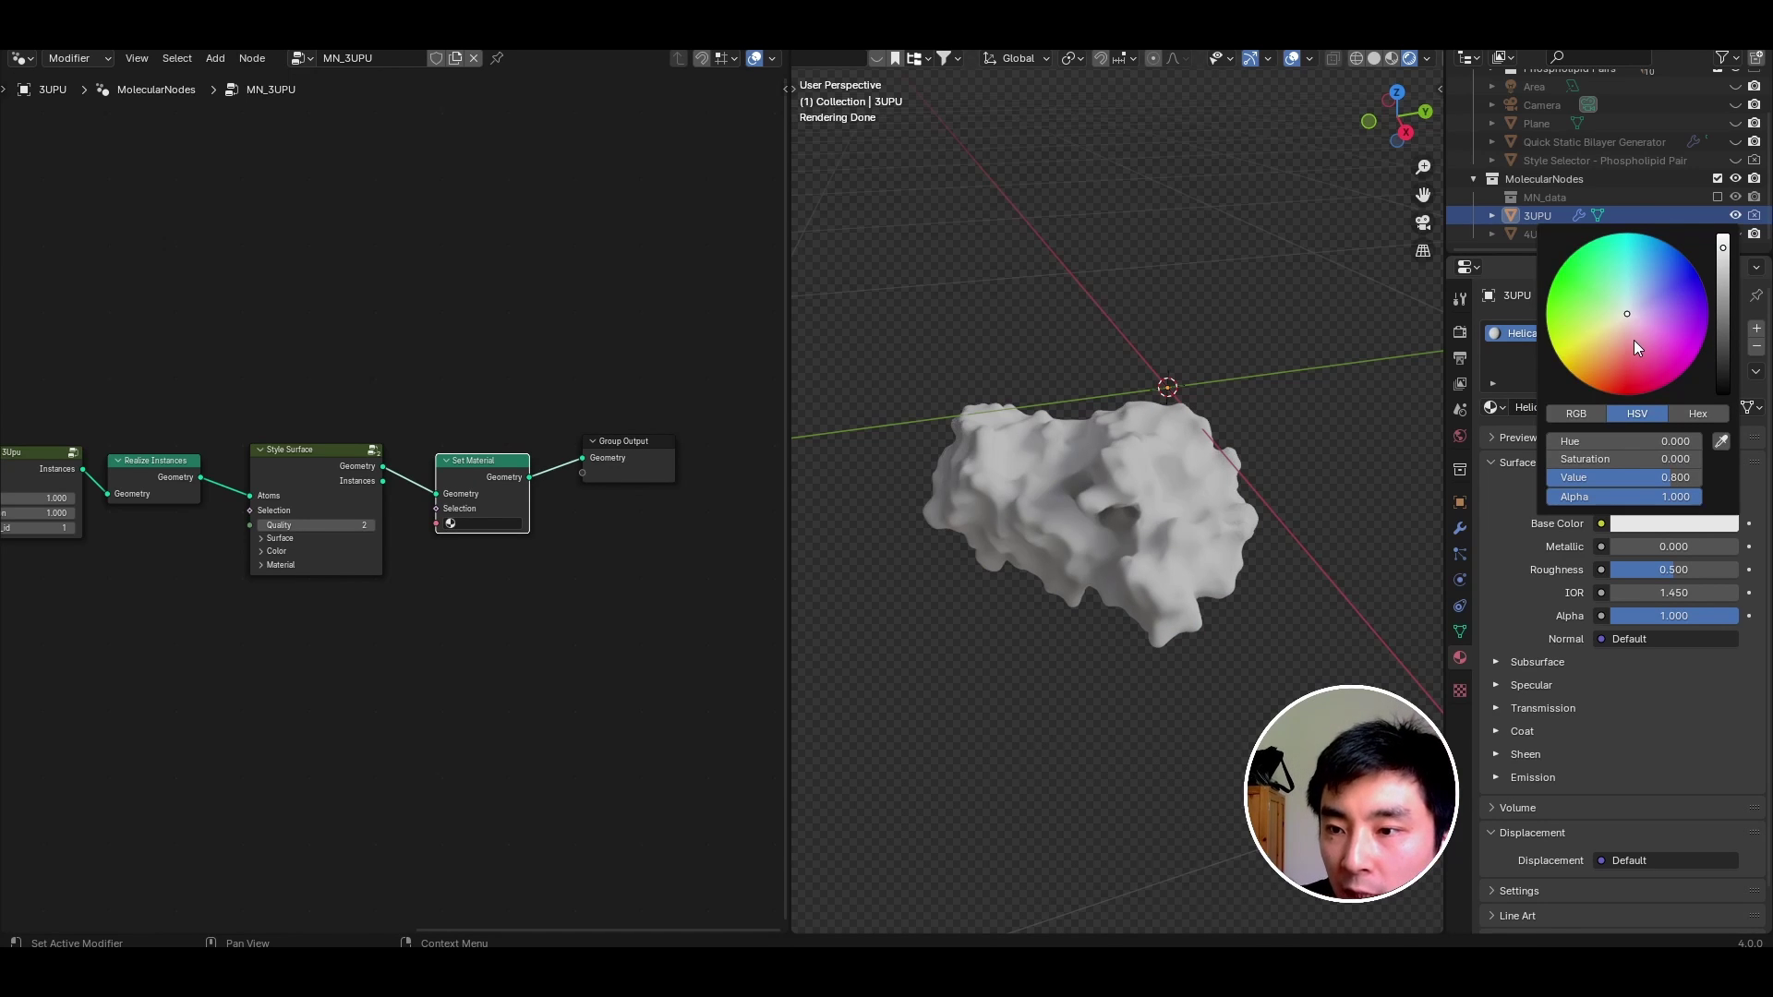
left_click_drag(1640, 348, 1666, 316)
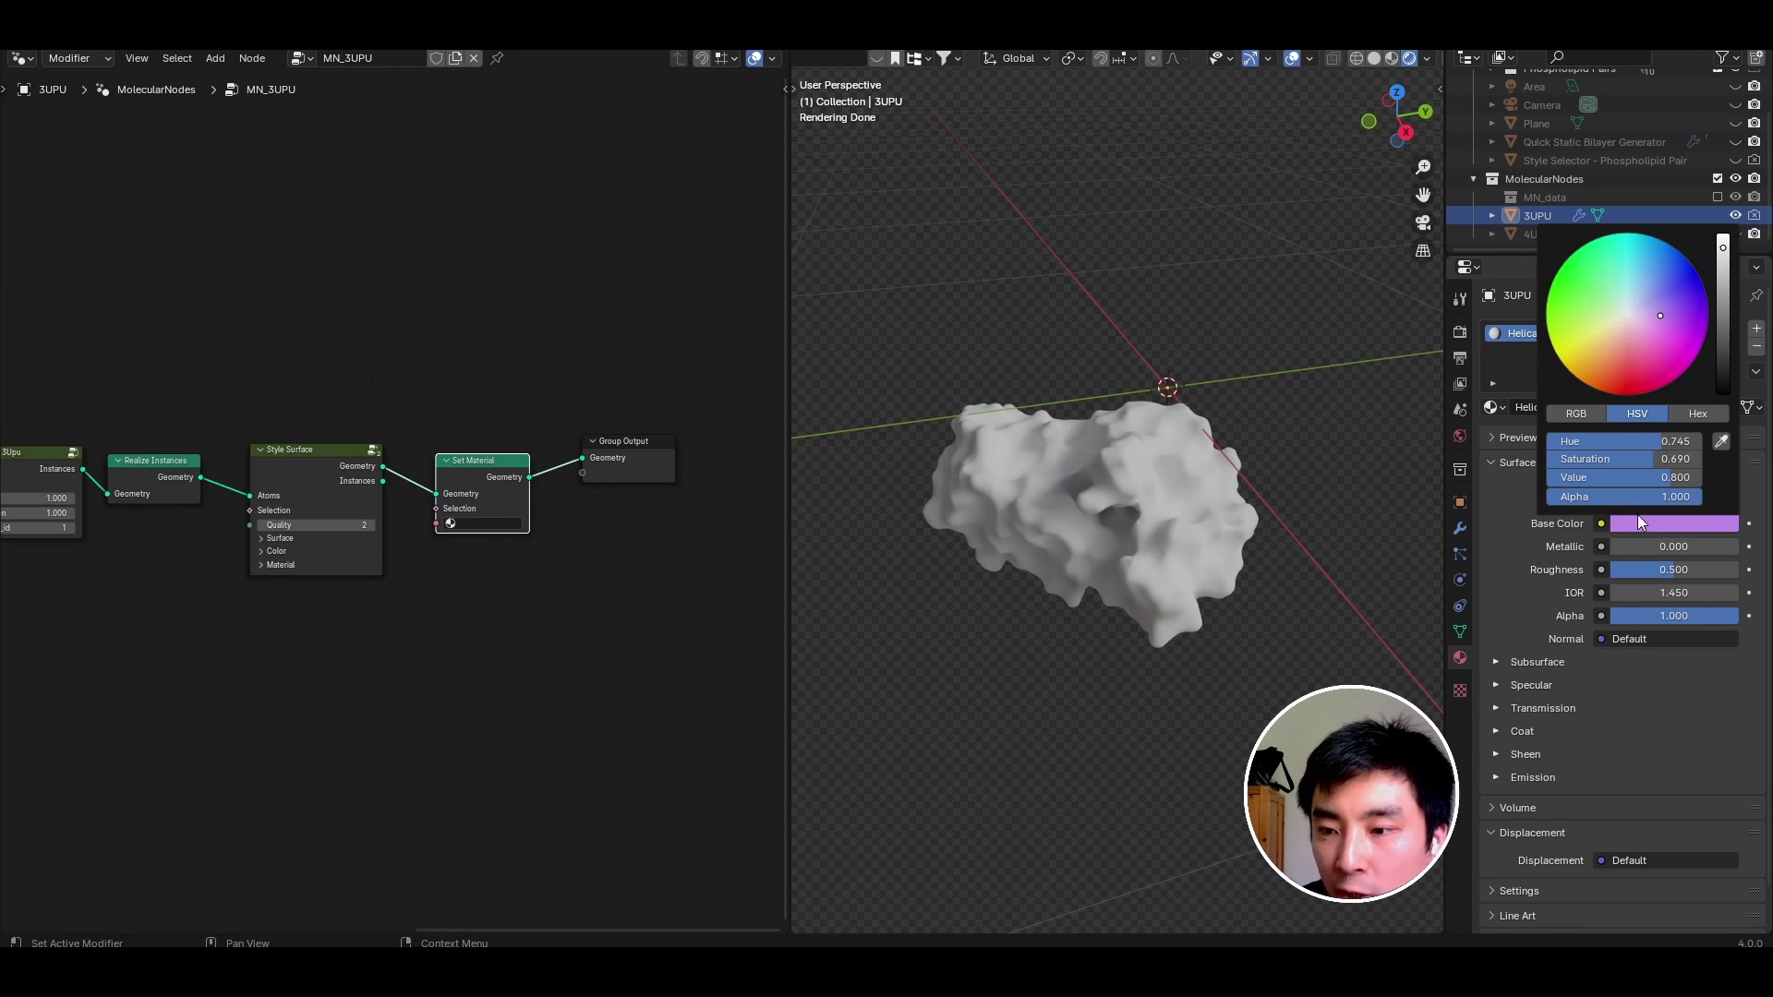
left_click(506, 525)
left_click(489, 548)
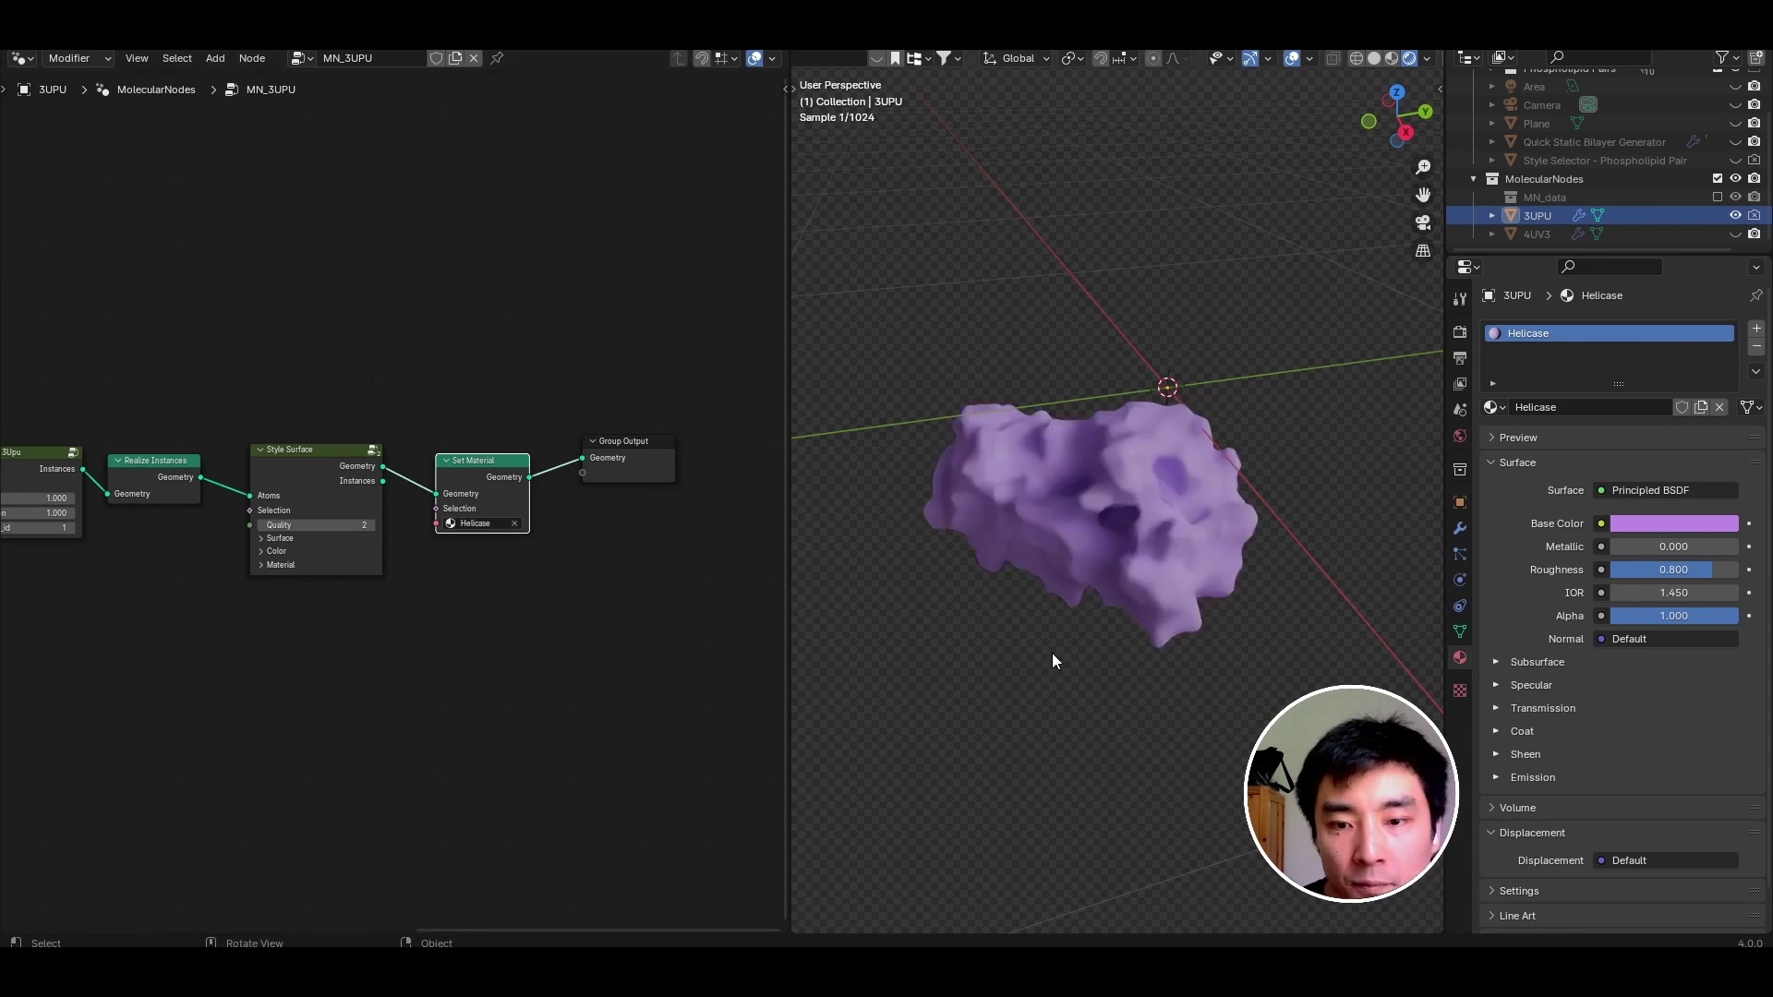
Insert a Transform Geometry node between Set Material and Group Output in 3UPU's node tree.
middle_click_drag(1097, 655, 1216, 491)
scroll(1173, 517, "down", 8)
left_click(1099, 486)
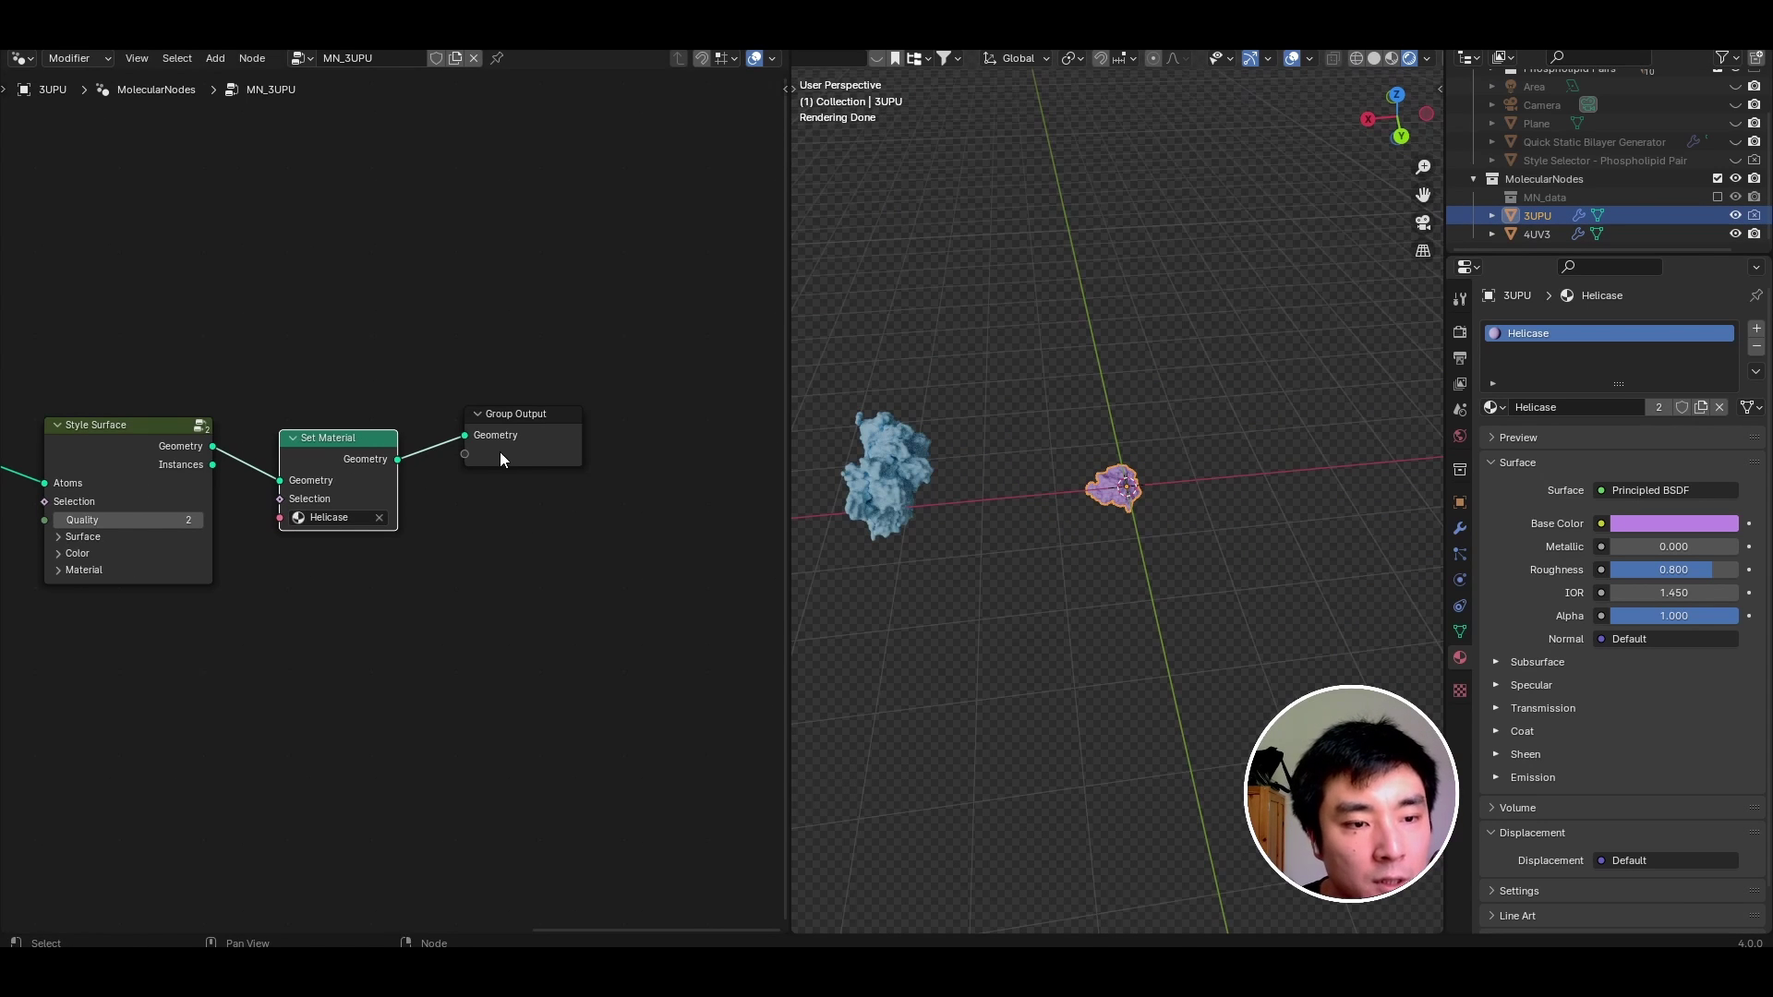
left_click_drag(501, 452, 624, 449)
key("shift+a")
type("t")
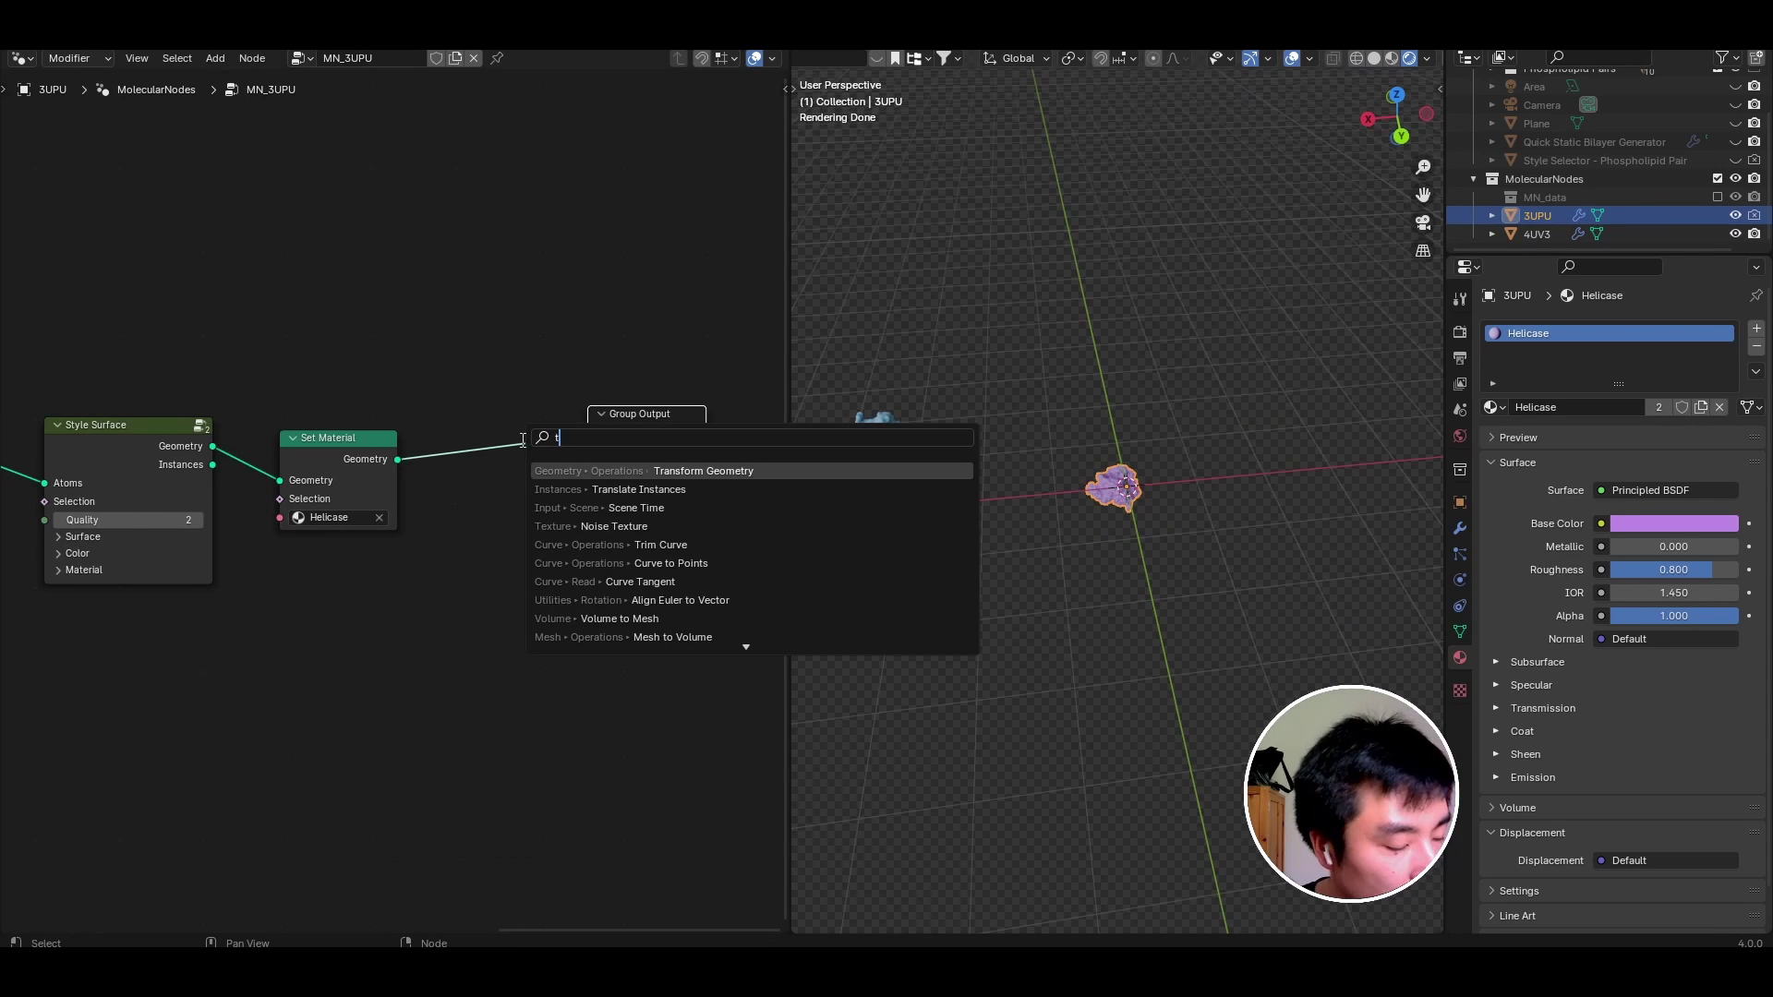
type("ran")
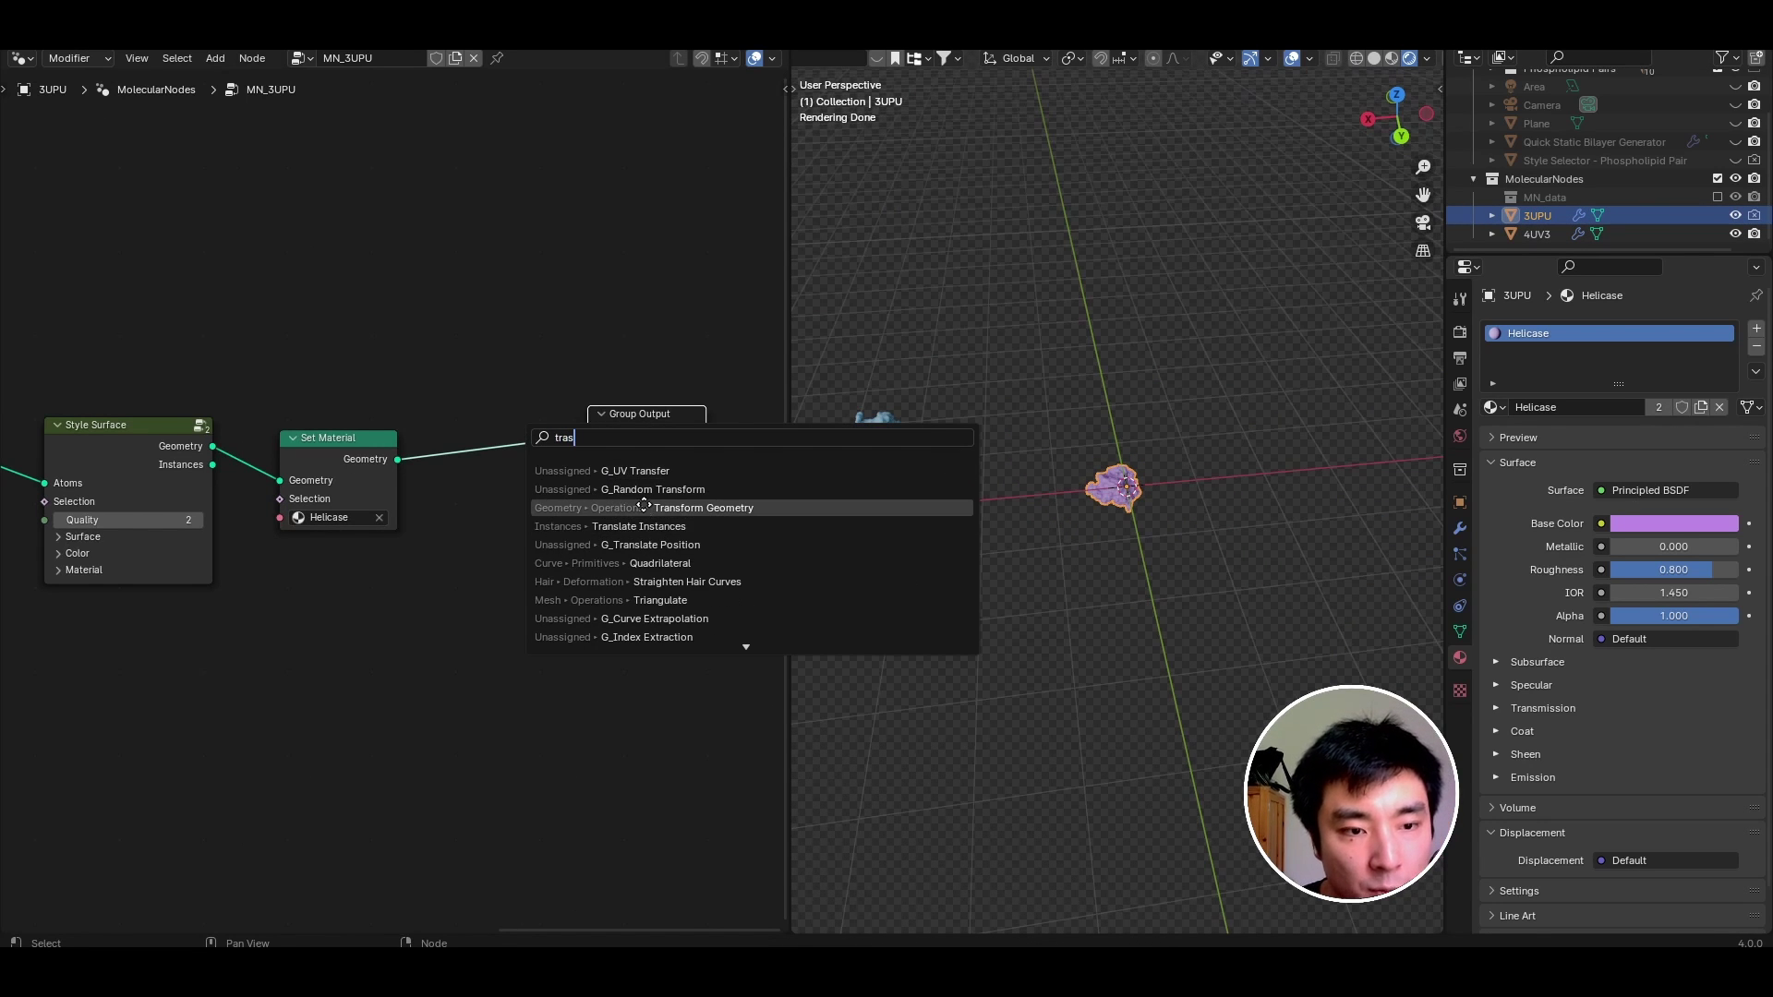
left_click(649, 507)
left_click(463, 404)
scroll(603, 663, "up", 2)
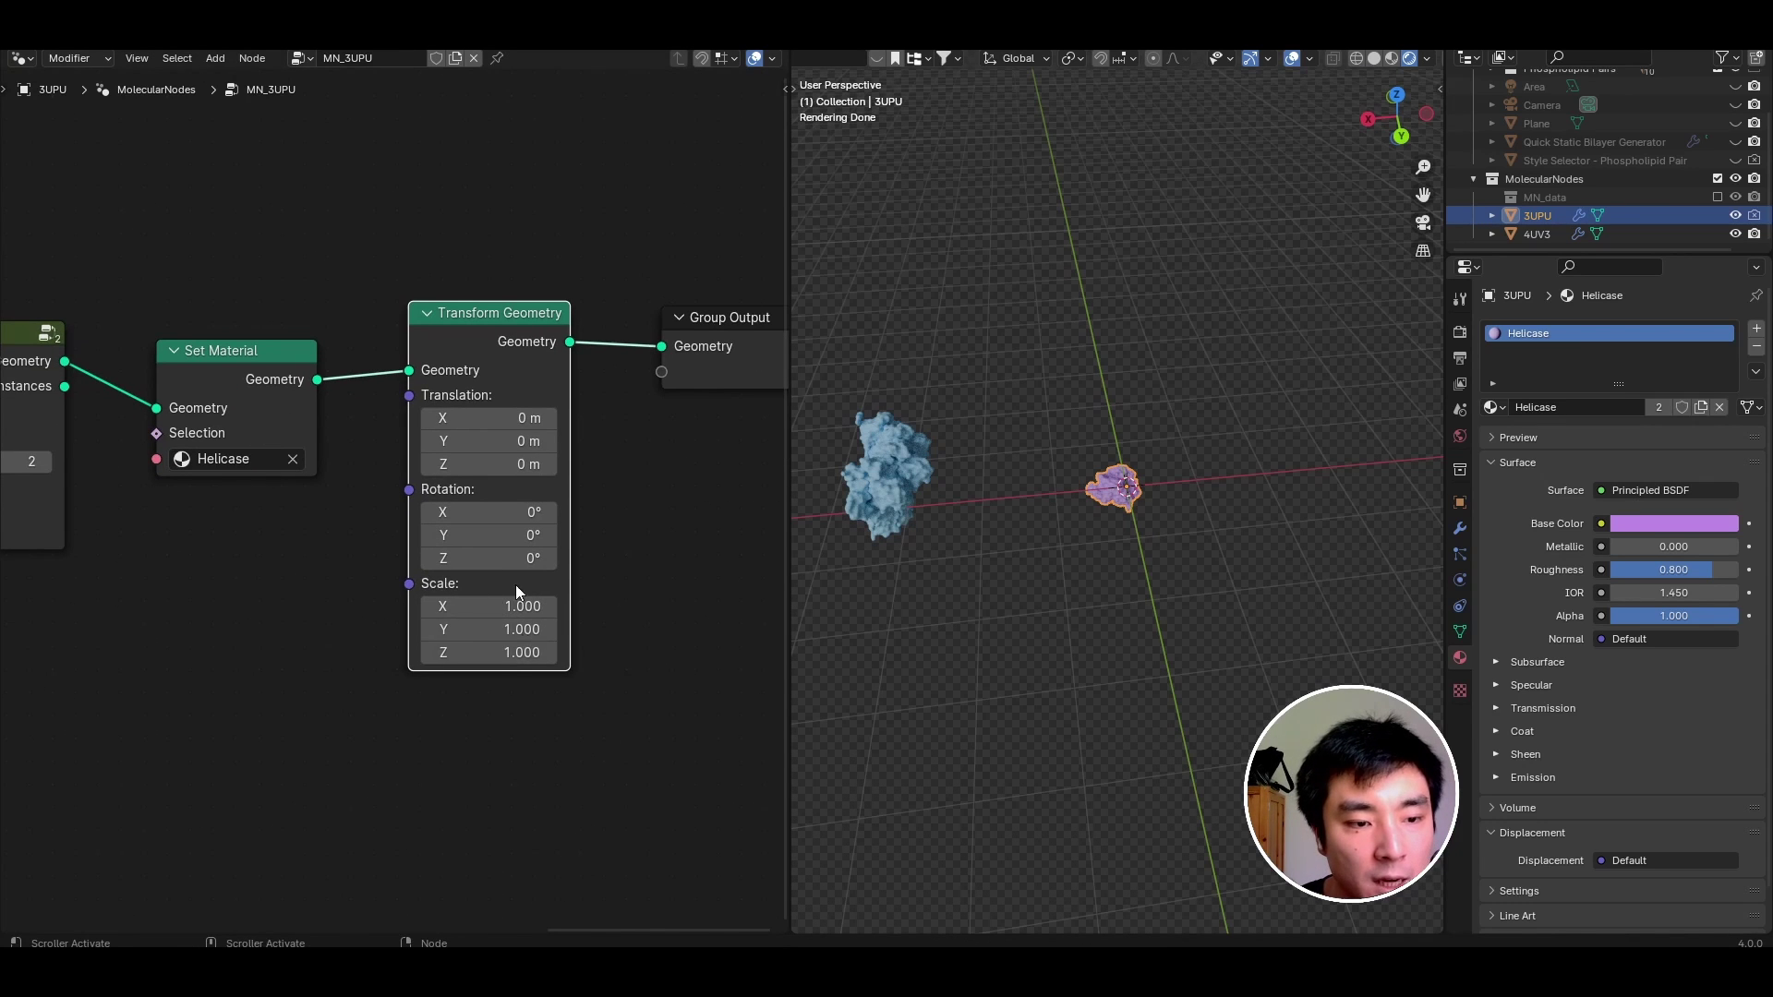
Check the scale in 4UV3's Transform Geometry node and set 3UPU's X, Y and Z scale to the same 1.5.
left_click(907, 499)
middle_click_drag(293, 468, 668, 452)
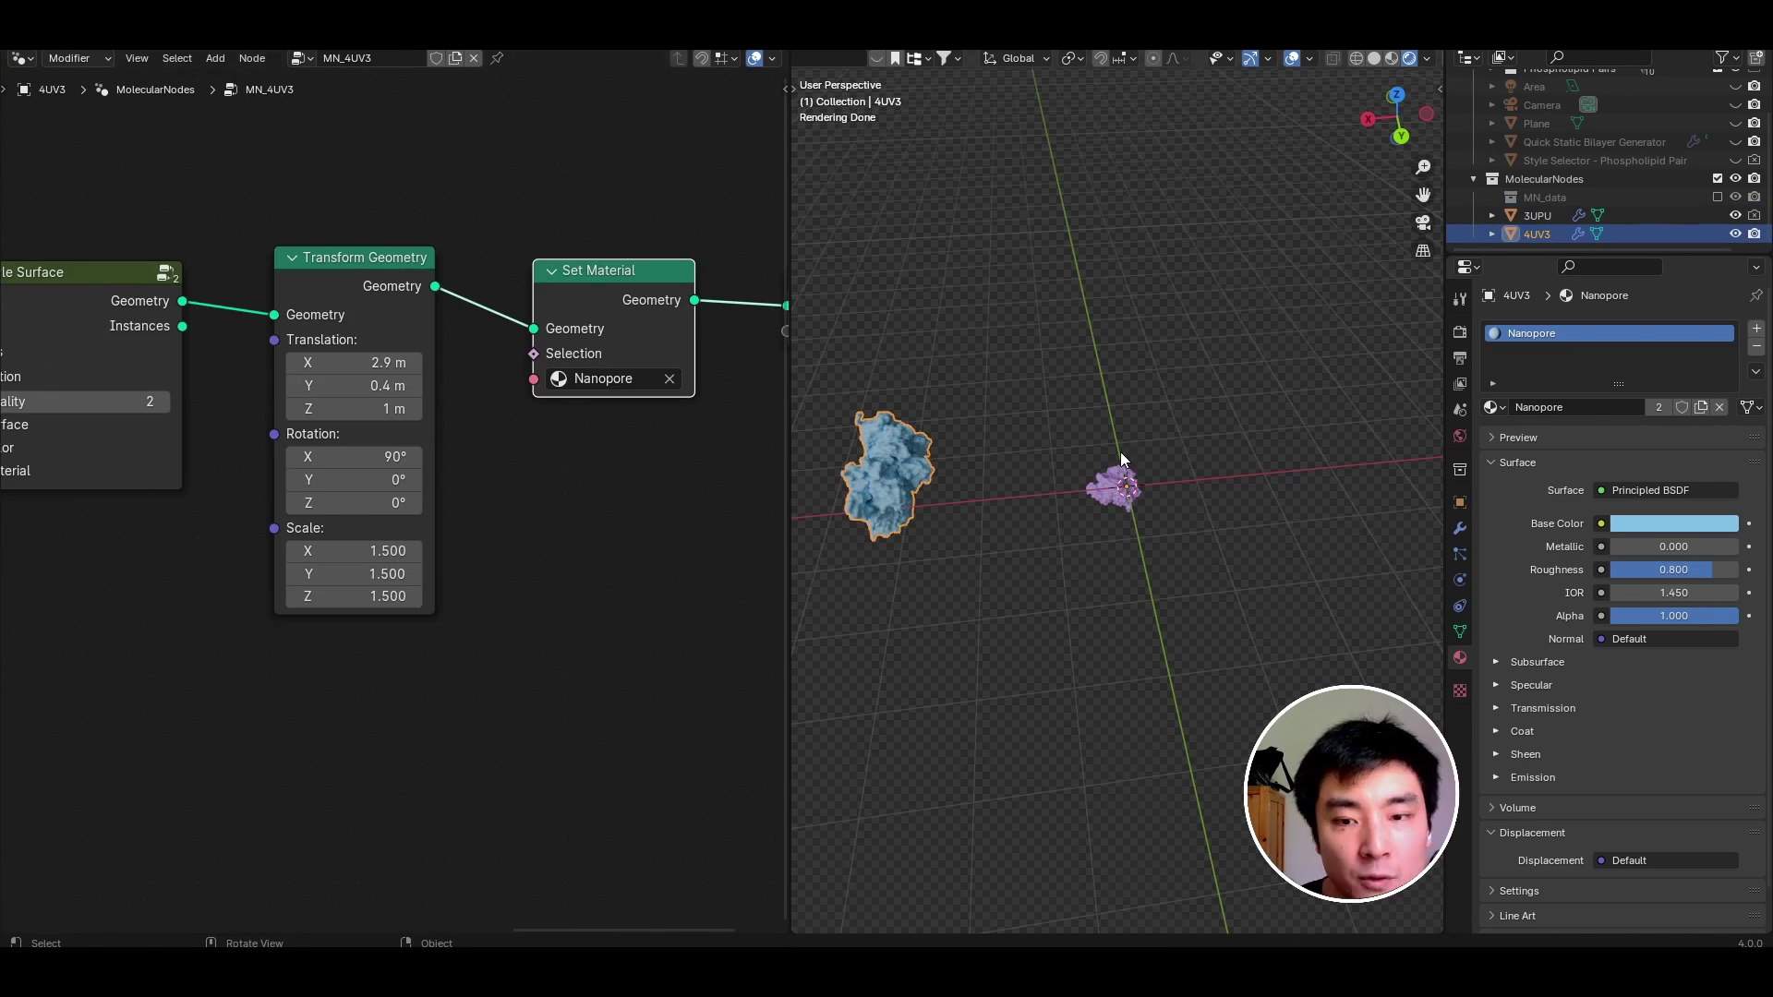
left_click(1116, 480)
middle_click_drag(525, 487, 212, 488)
scroll(212, 488, "down", 1)
left_click_drag(528, 582, 528, 624)
type("5")
key("Return")
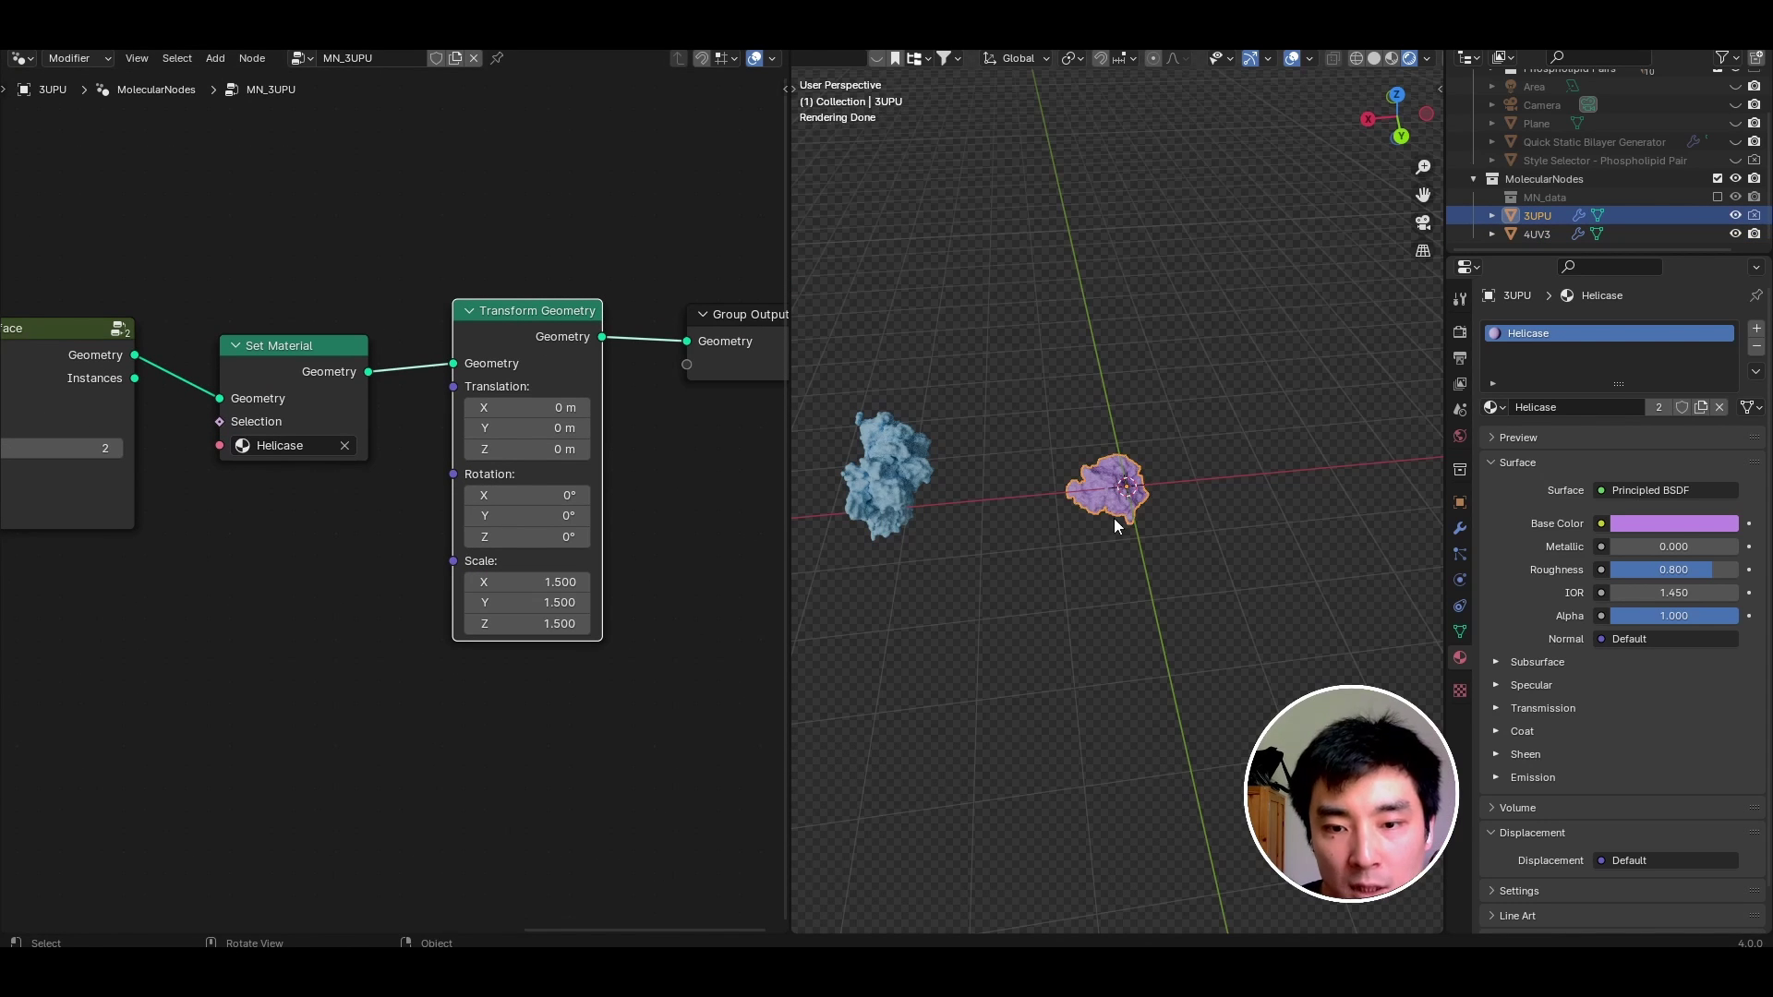
Move the 3UPU helicase onto the 4UV3 pore by adjusting its Transform Geometry translation.
middle_click_drag(1067, 534, 1074, 458)
left_click(1396, 90)
left_click_drag(526, 408, 582, 407)
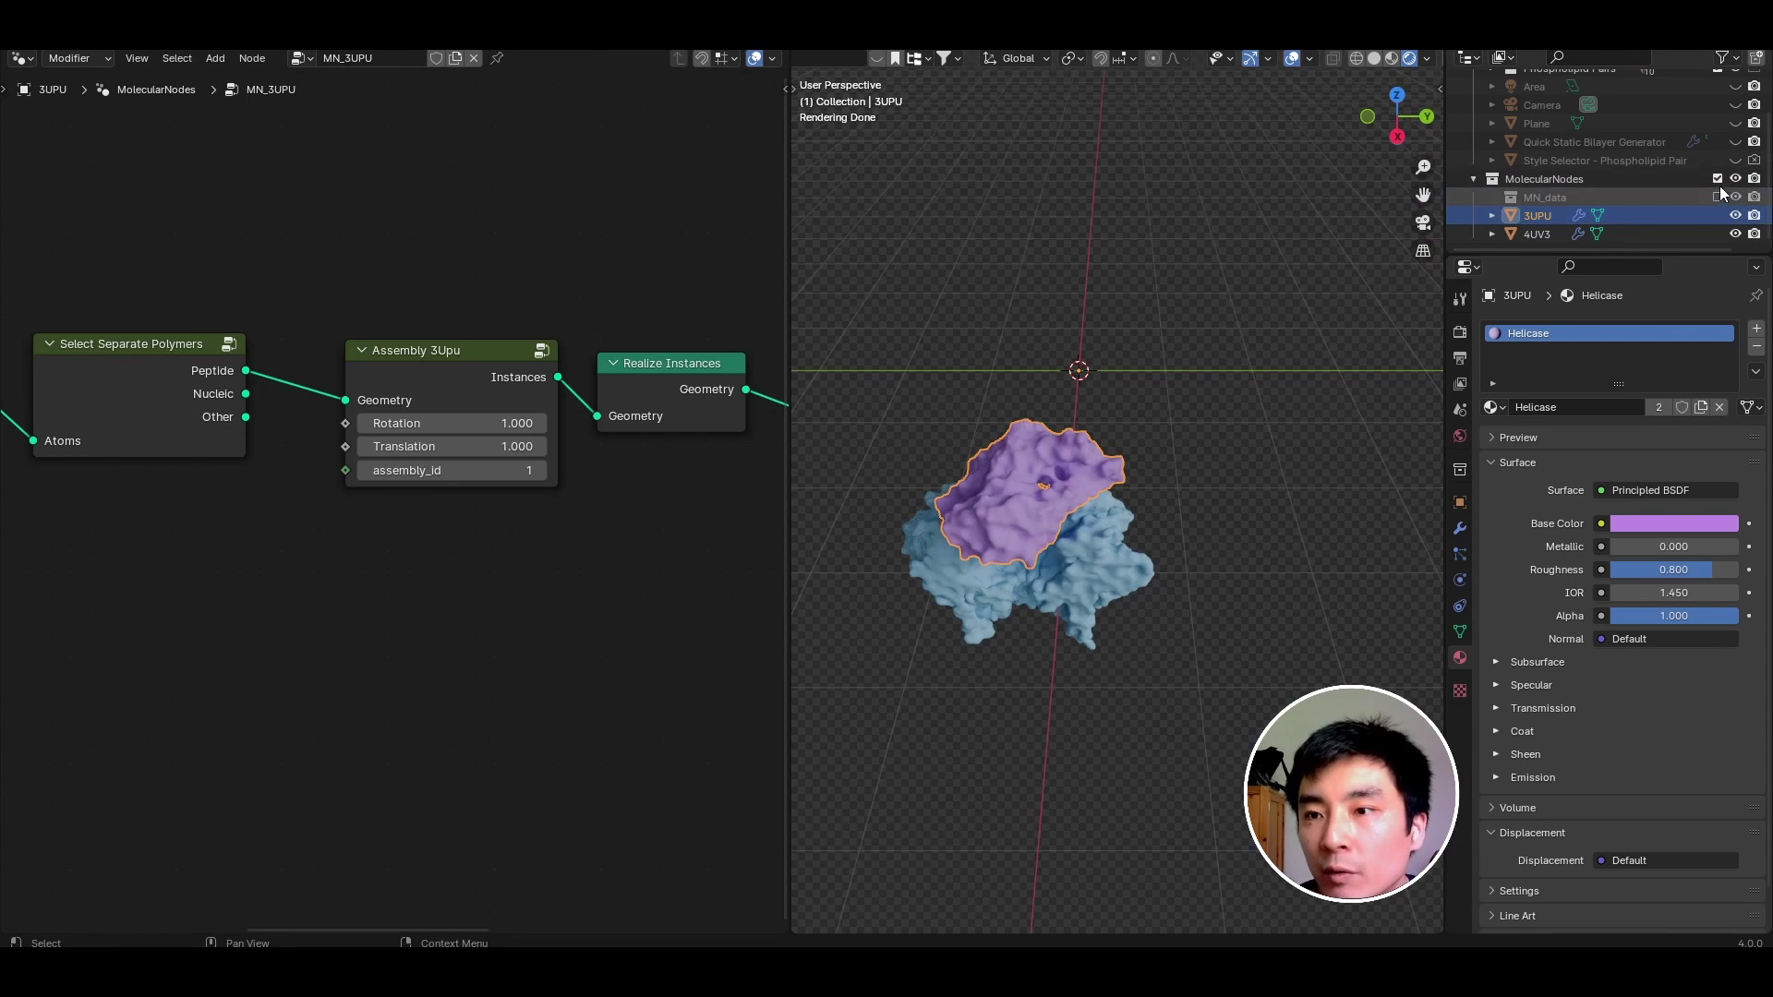
Display the Quick Static Bilayer Generator and inspect how the pore and helicase sit in the membrane.
left_click(1735, 142)
middle_click_drag(1080, 528, 1088, 540)
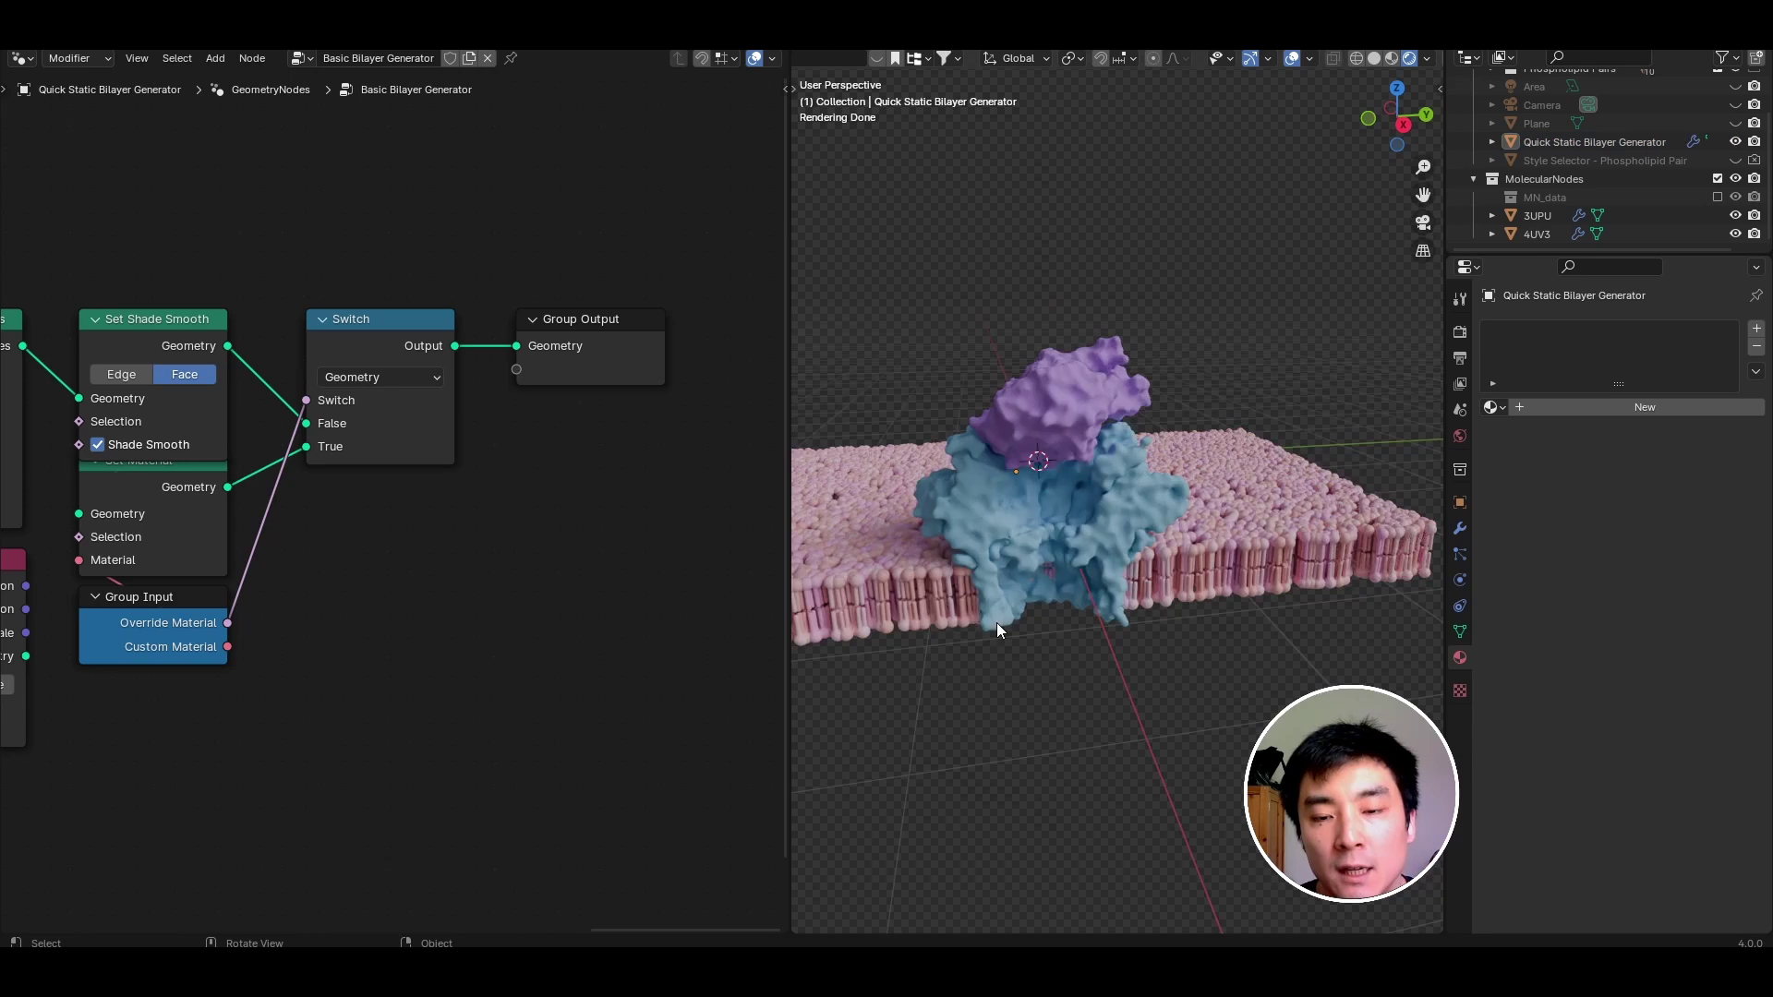
middle_click_drag(995, 623, 1099, 610)
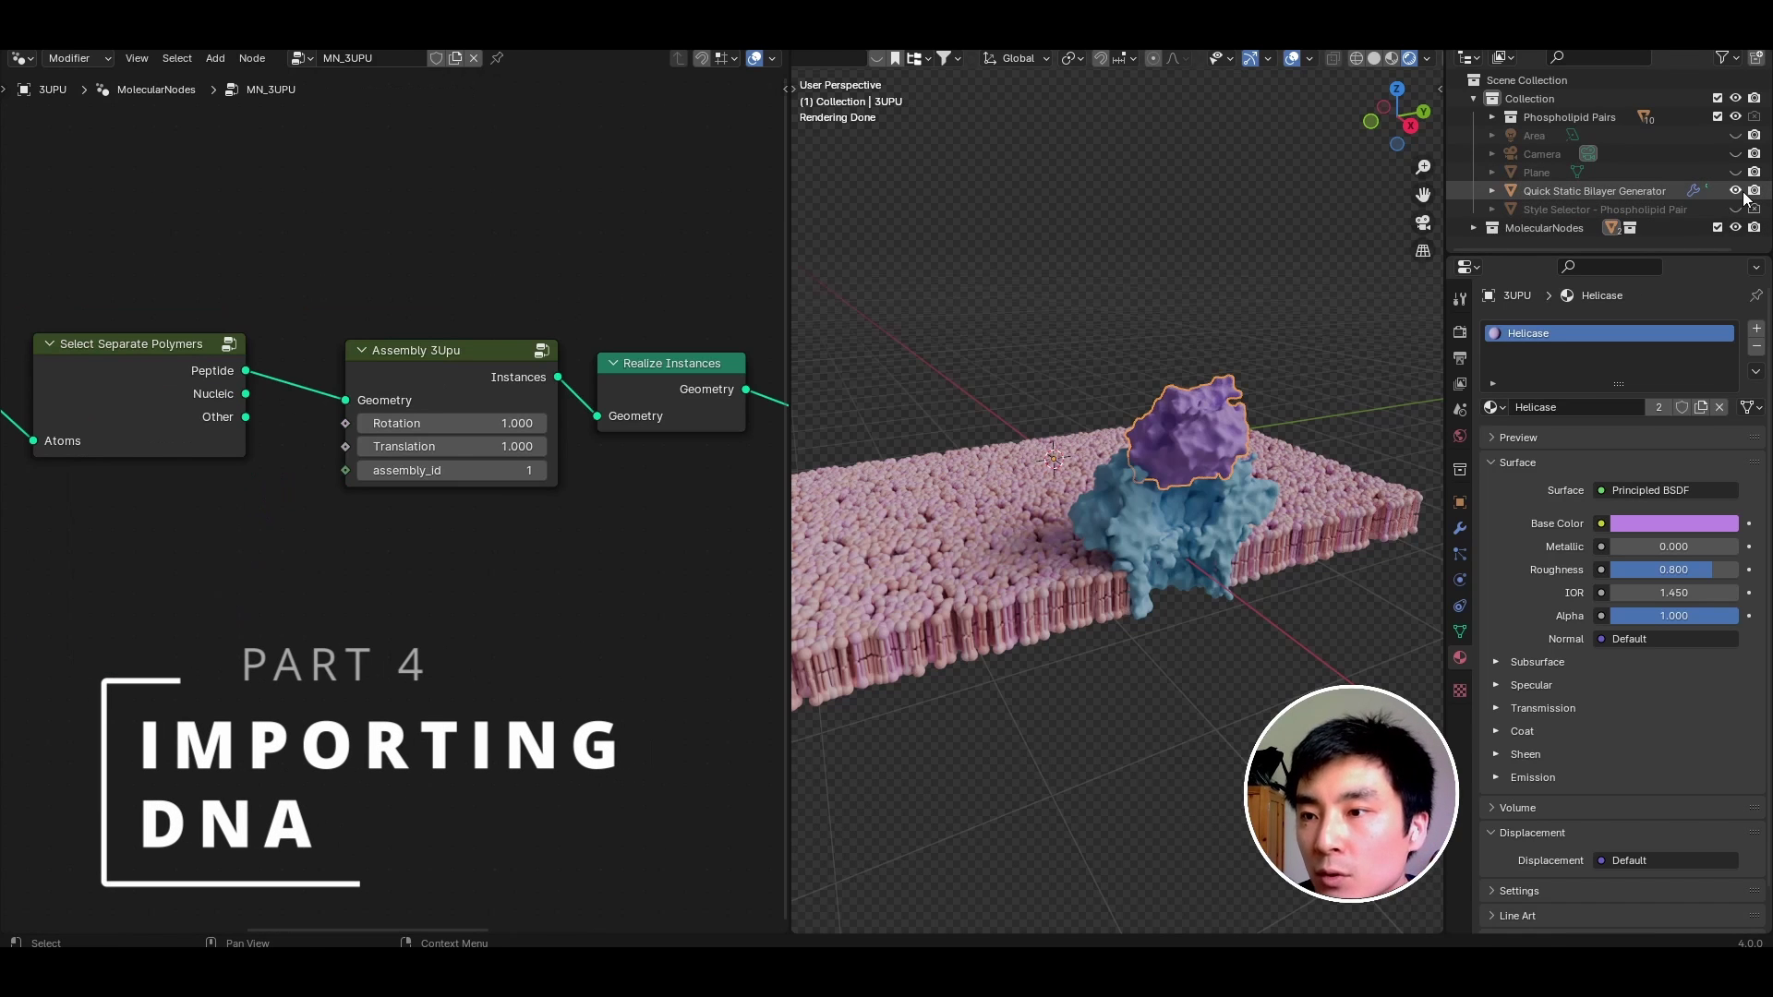
Clear the viewport by hiding the bilayer generator and excluding the MolecularNodes collection, using solid shading.
left_click(1736, 190)
left_click(1718, 227)
left_click(1374, 57)
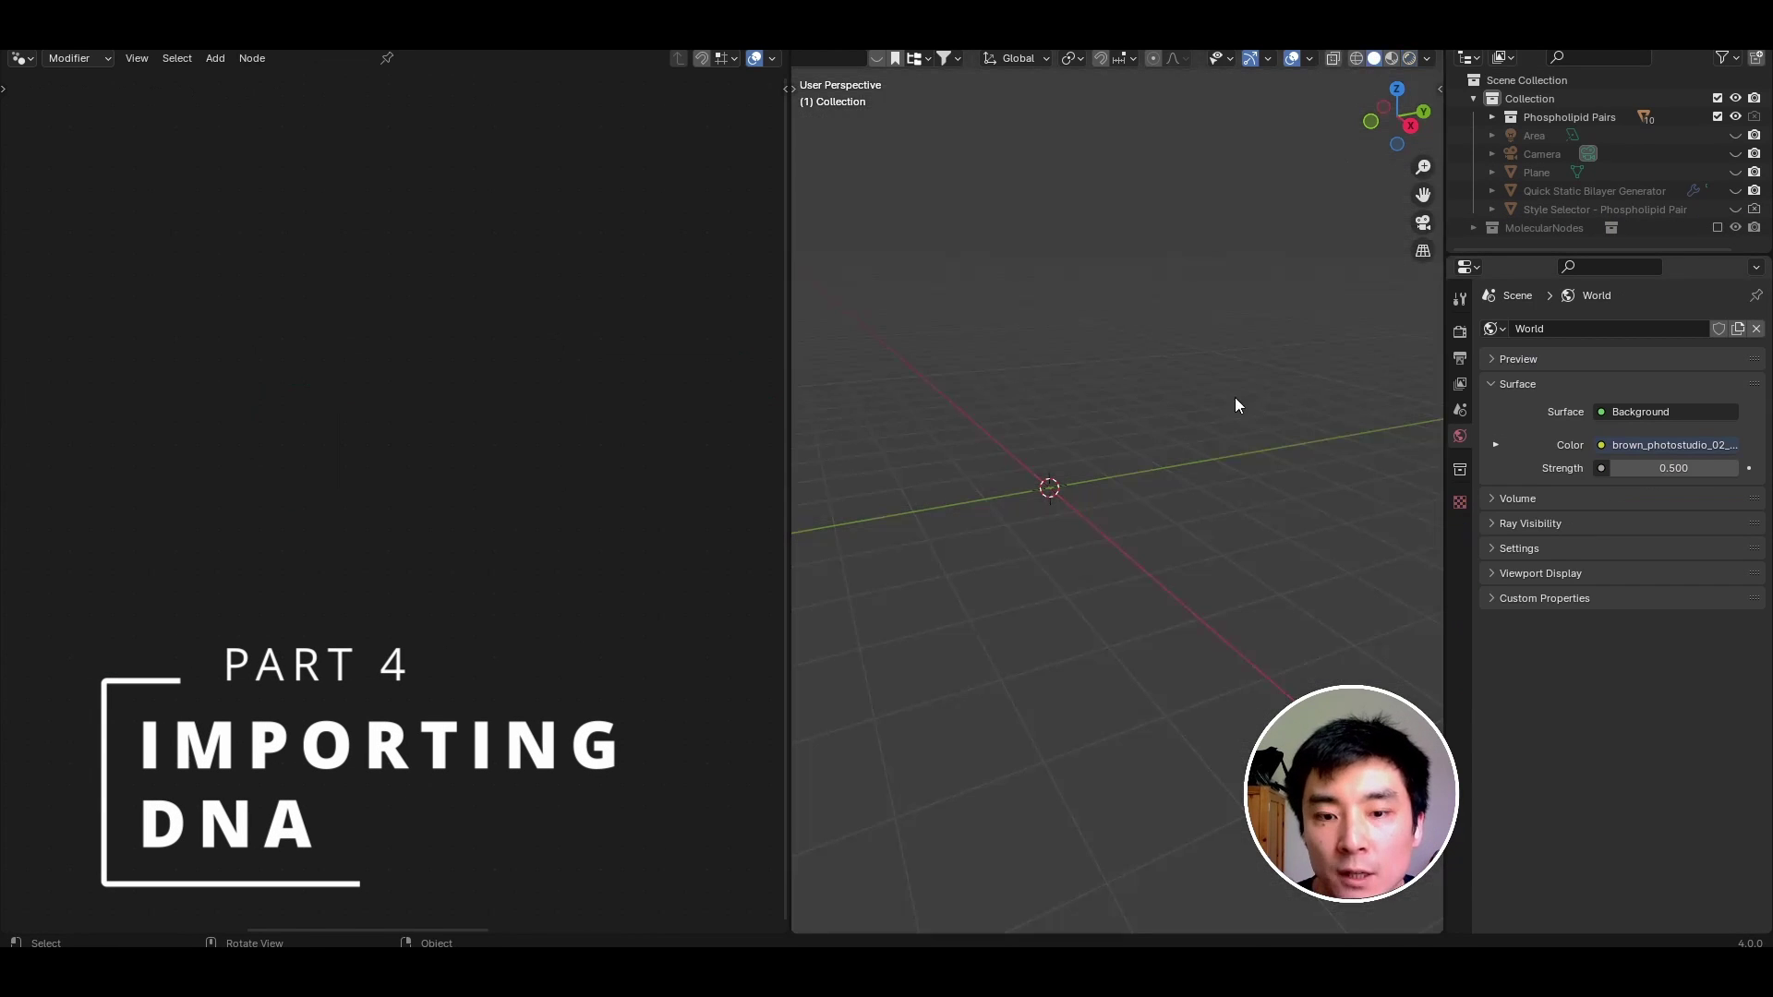
Add a Bezier curve and give it a geometry node tree named DNA.
mouse_move(1082, 514)
middle_mouse_down()
mouse_move(1090, 495)
mouse_move(1066, 543)
mouse_move(1099, 529)
middle_mouse_up()
key("shift+a")
key("shift+a")
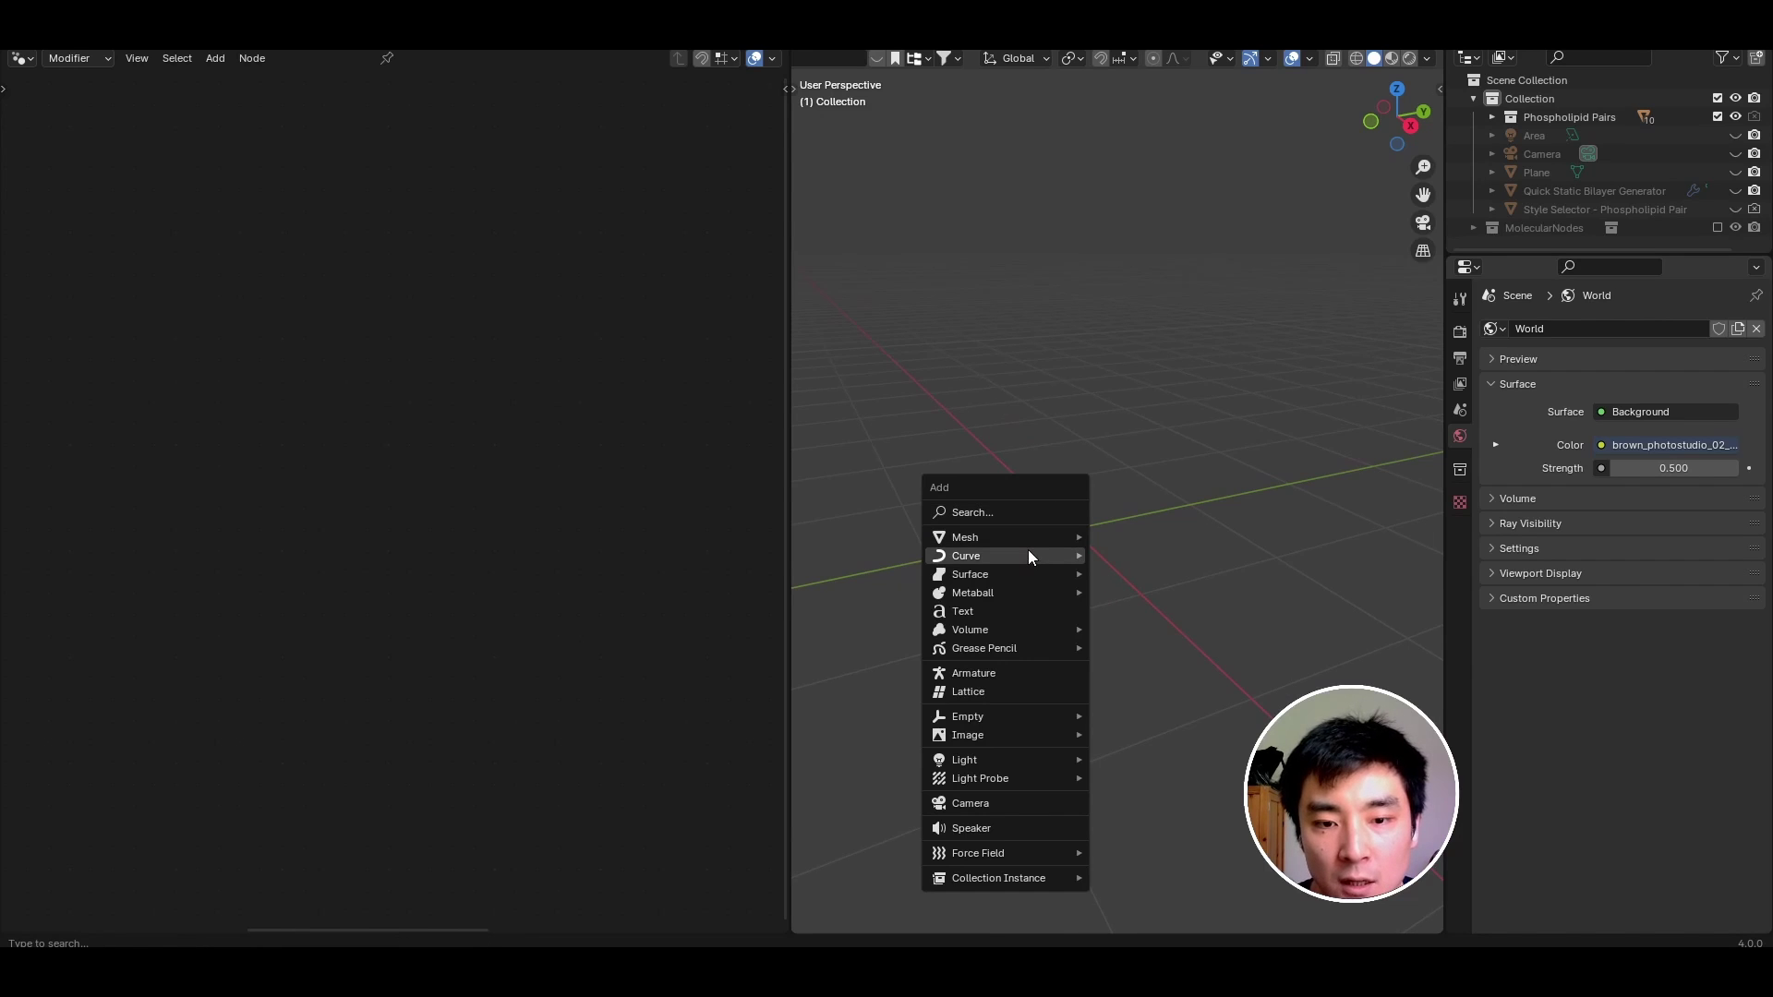
mouse_move(1028, 553)
left_click(1155, 551)
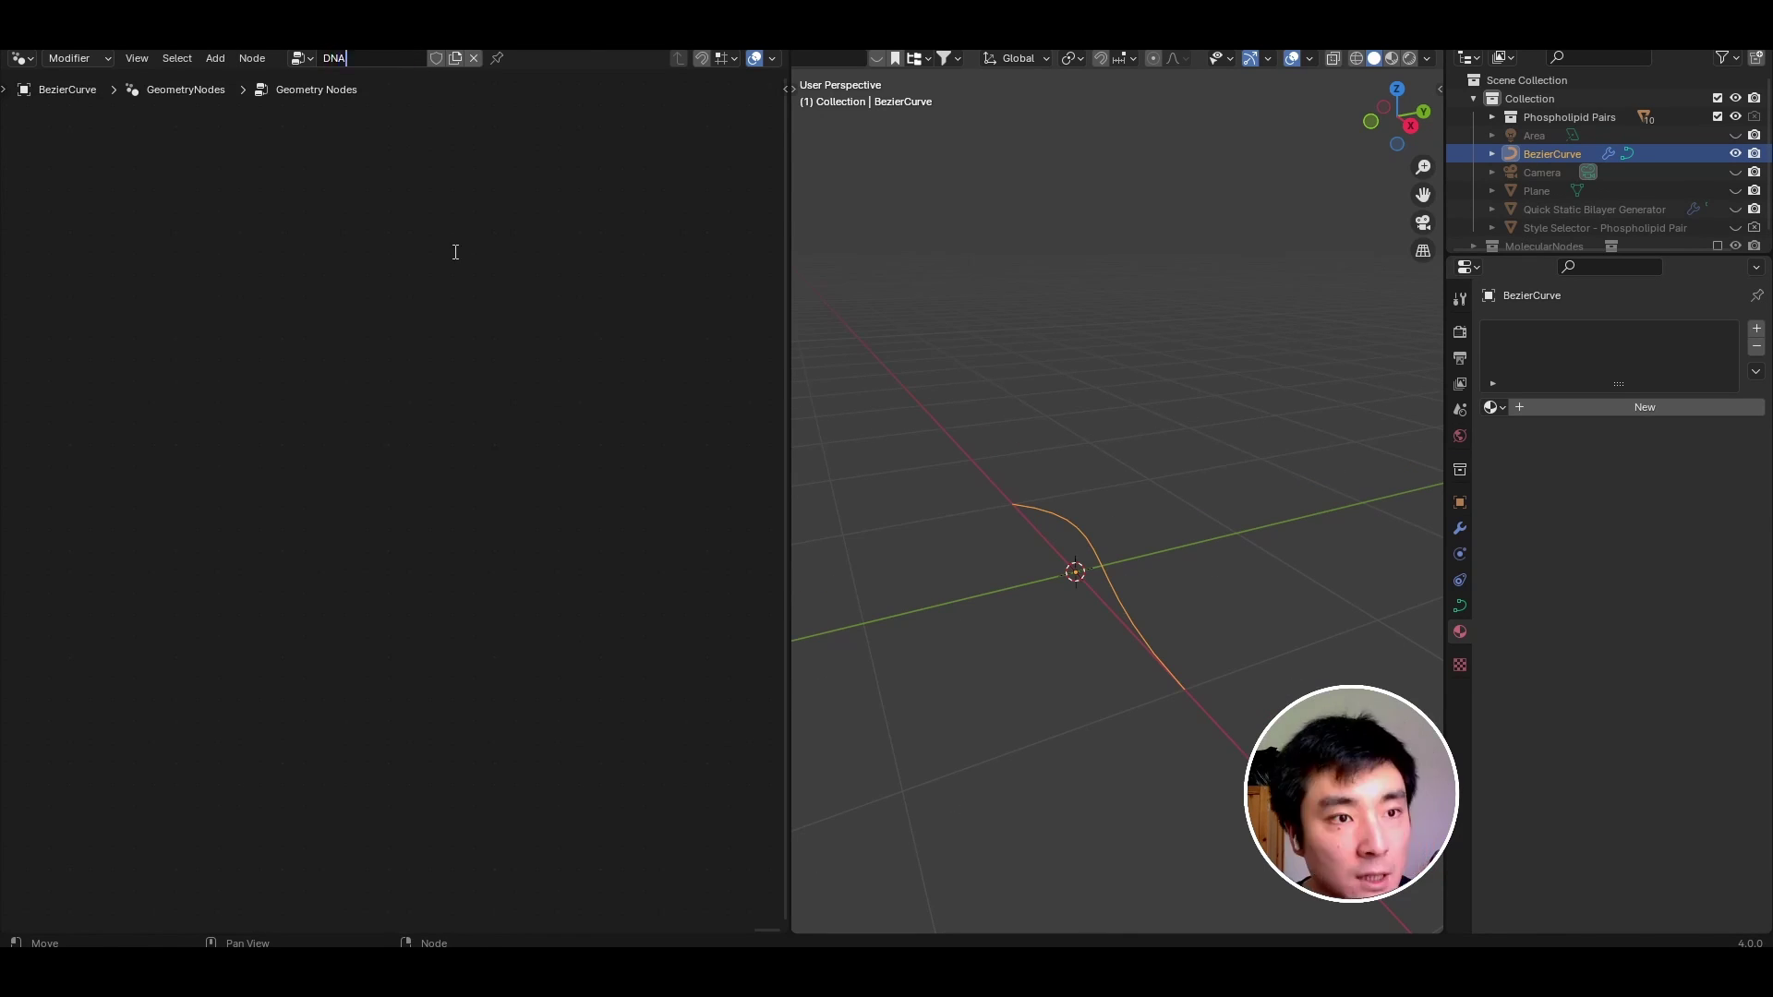
key("Return")
Insert a Molecular Nodes DNA Double Helix node between Group Input and Group Output in the DNA tree.
key("shift+a")
key("shift+a")
mouse_move(240, 921)
mouse_move(355, 905)
left_click(499, 906)
left_click(313, 403)
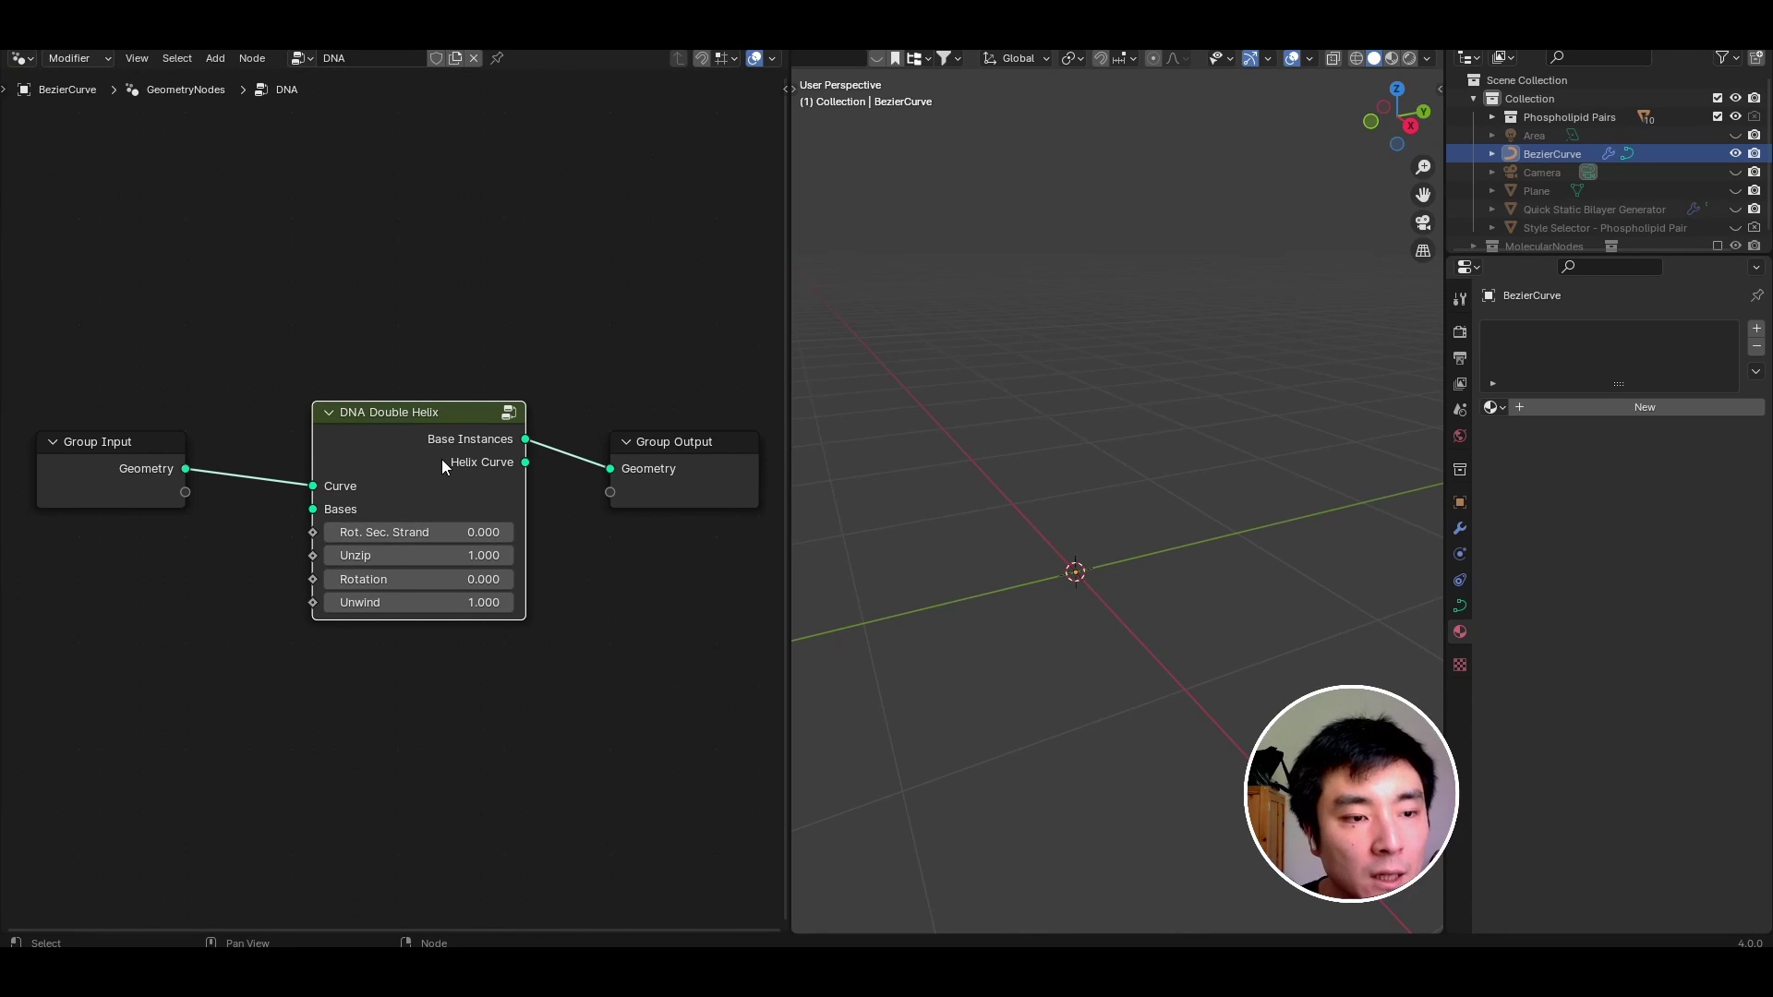
Add a Molecular Nodes DNA Bases node using the prim_DNA collection and feed its Bases output into DNA Double Helix.
scroll(438, 458, "down", 2)
scroll(351, 512, "up", 1)
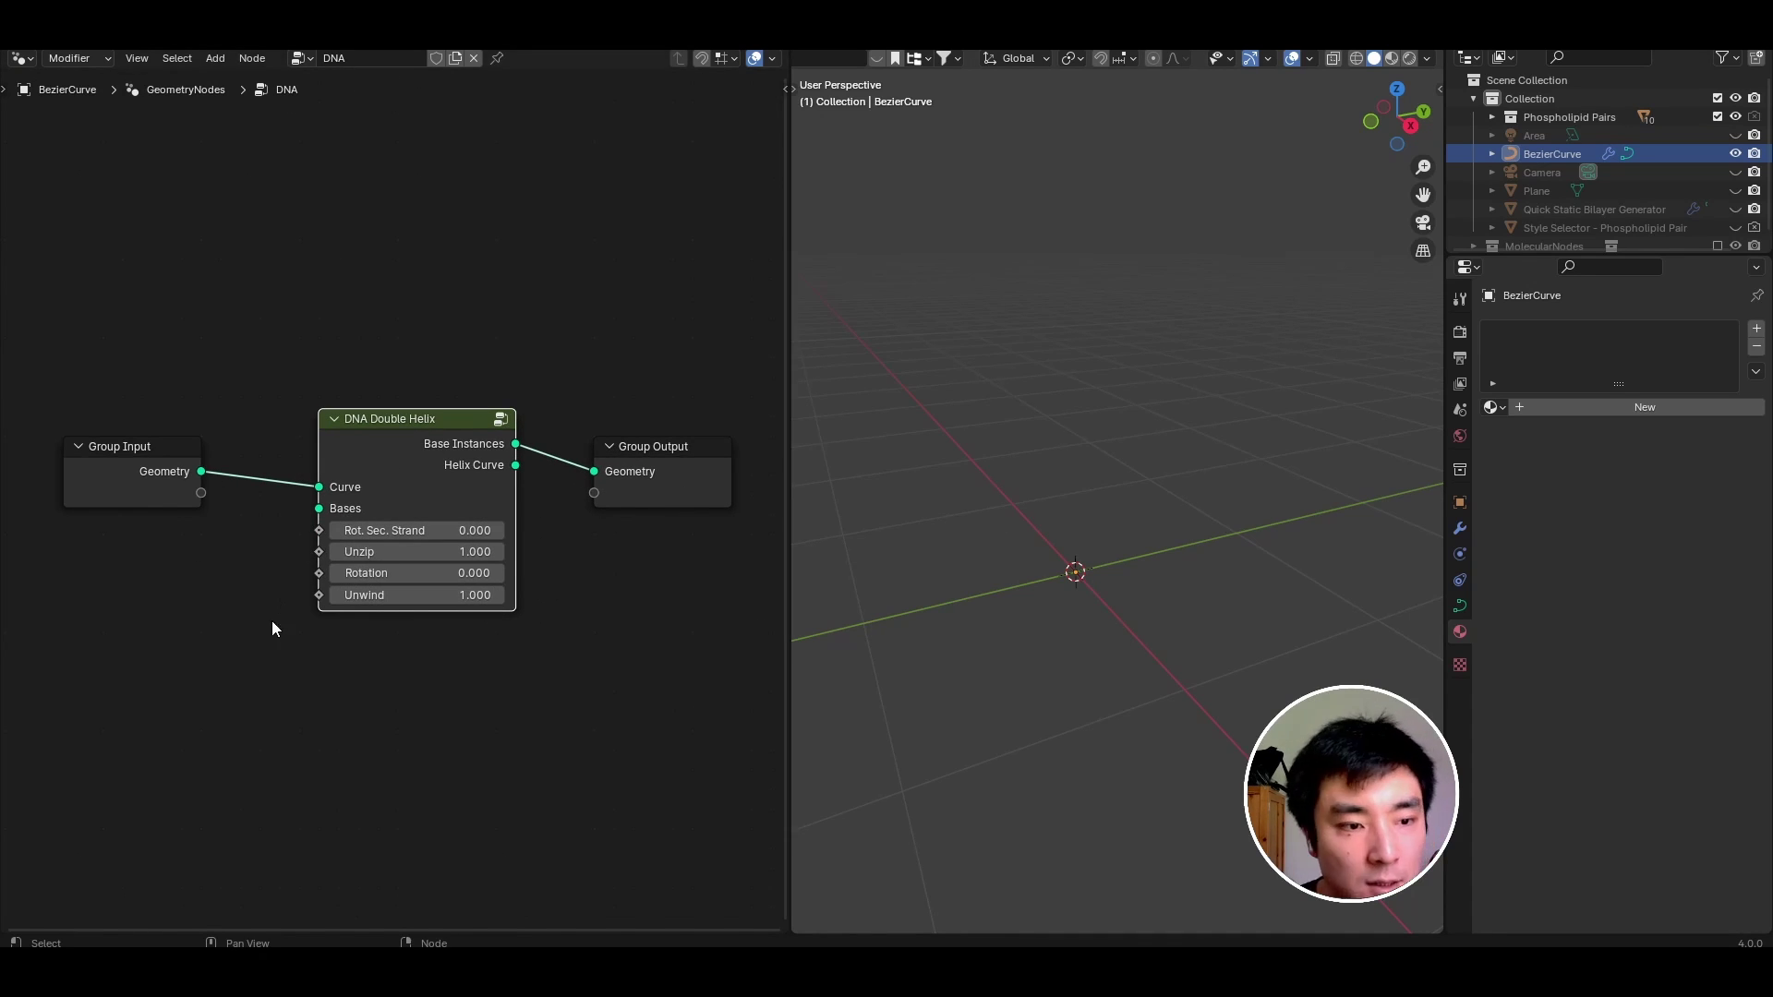
key("shift+a")
mouse_move(397, 750)
left_click(467, 768)
left_click(46, 506)
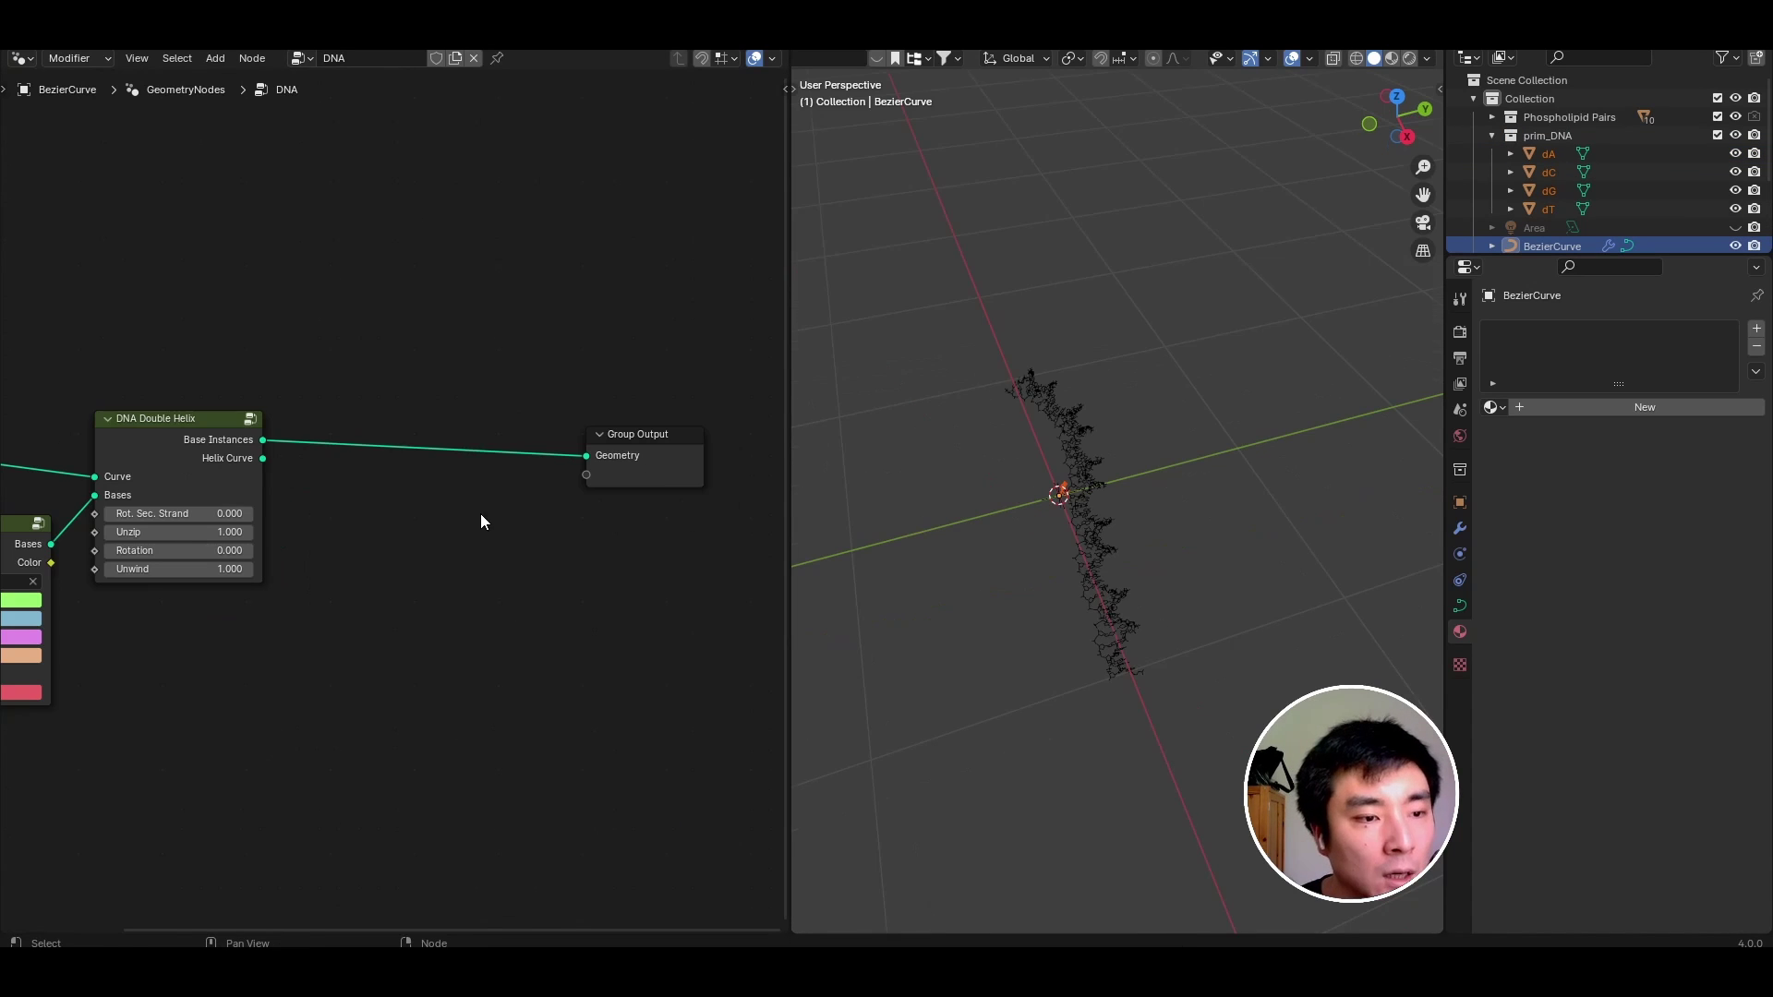
Insert a Style Spheres node between DNA Double Helix and Group Output and enable its EEVEE option.
key("shift+a")
mouse_move(468, 506)
mouse_move(584, 507)
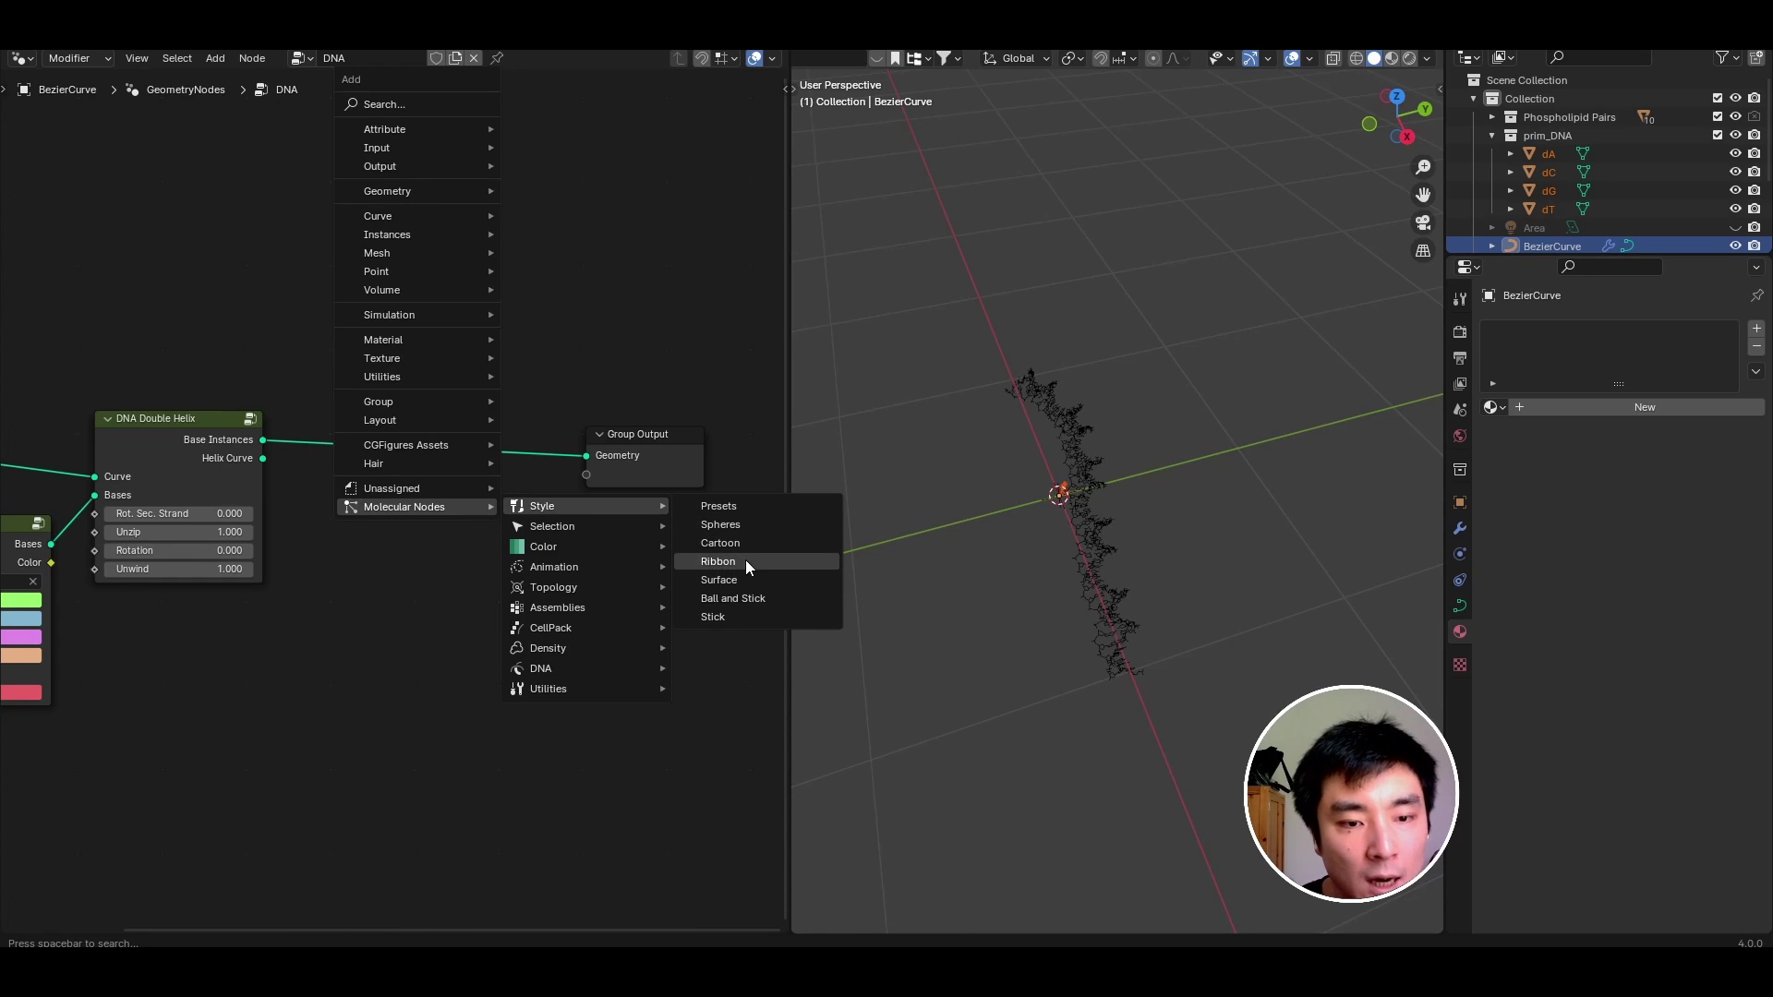
left_click(745, 528)
left_click(374, 497)
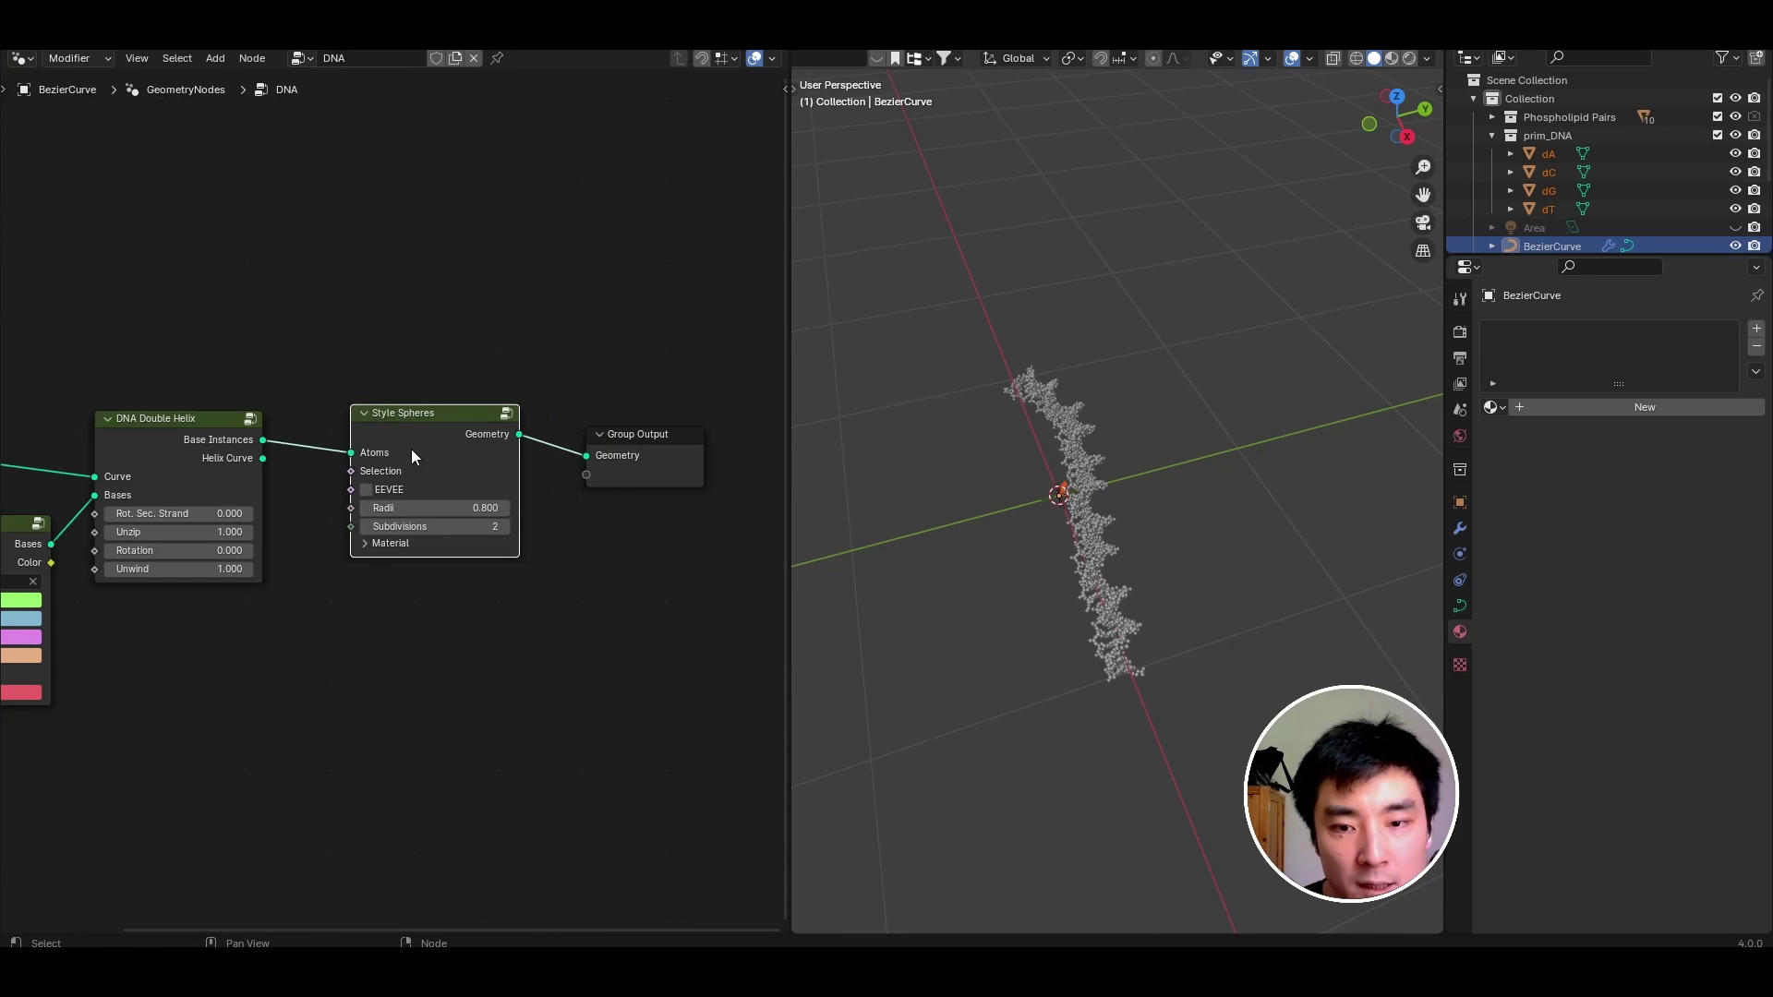
left_click(373, 495)
scroll(362, 482, "up", 3)
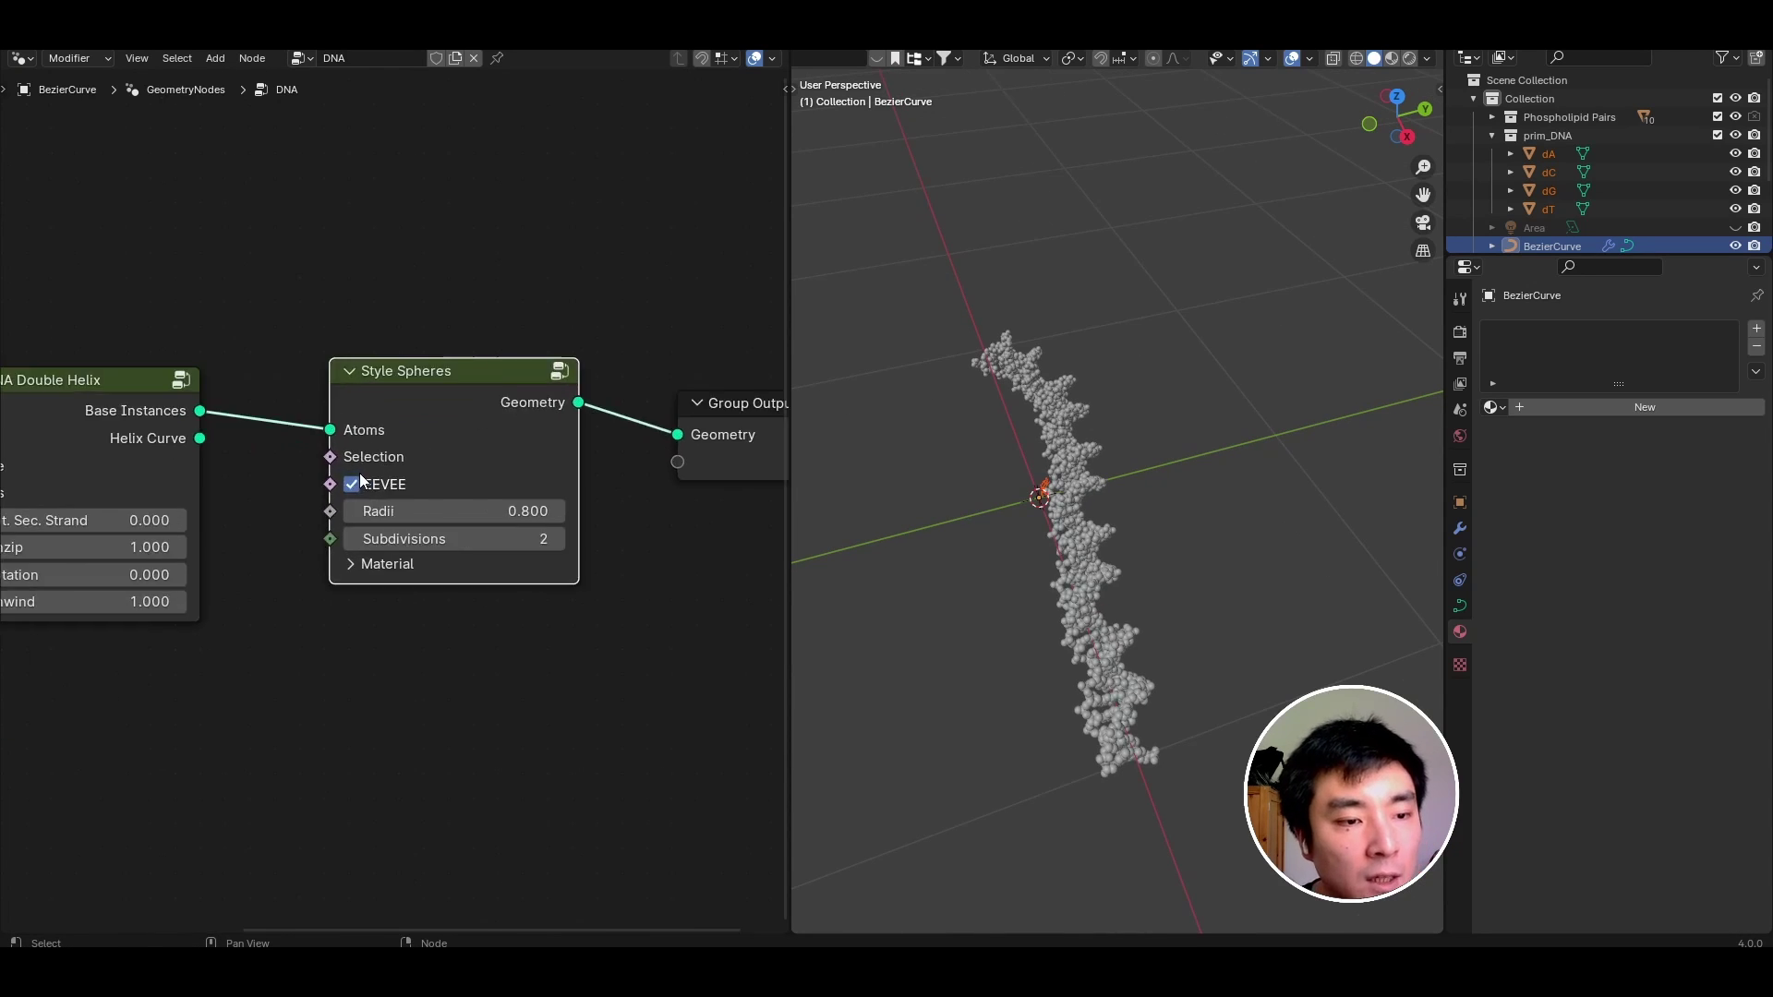
scroll(1160, 545, "up", 1)
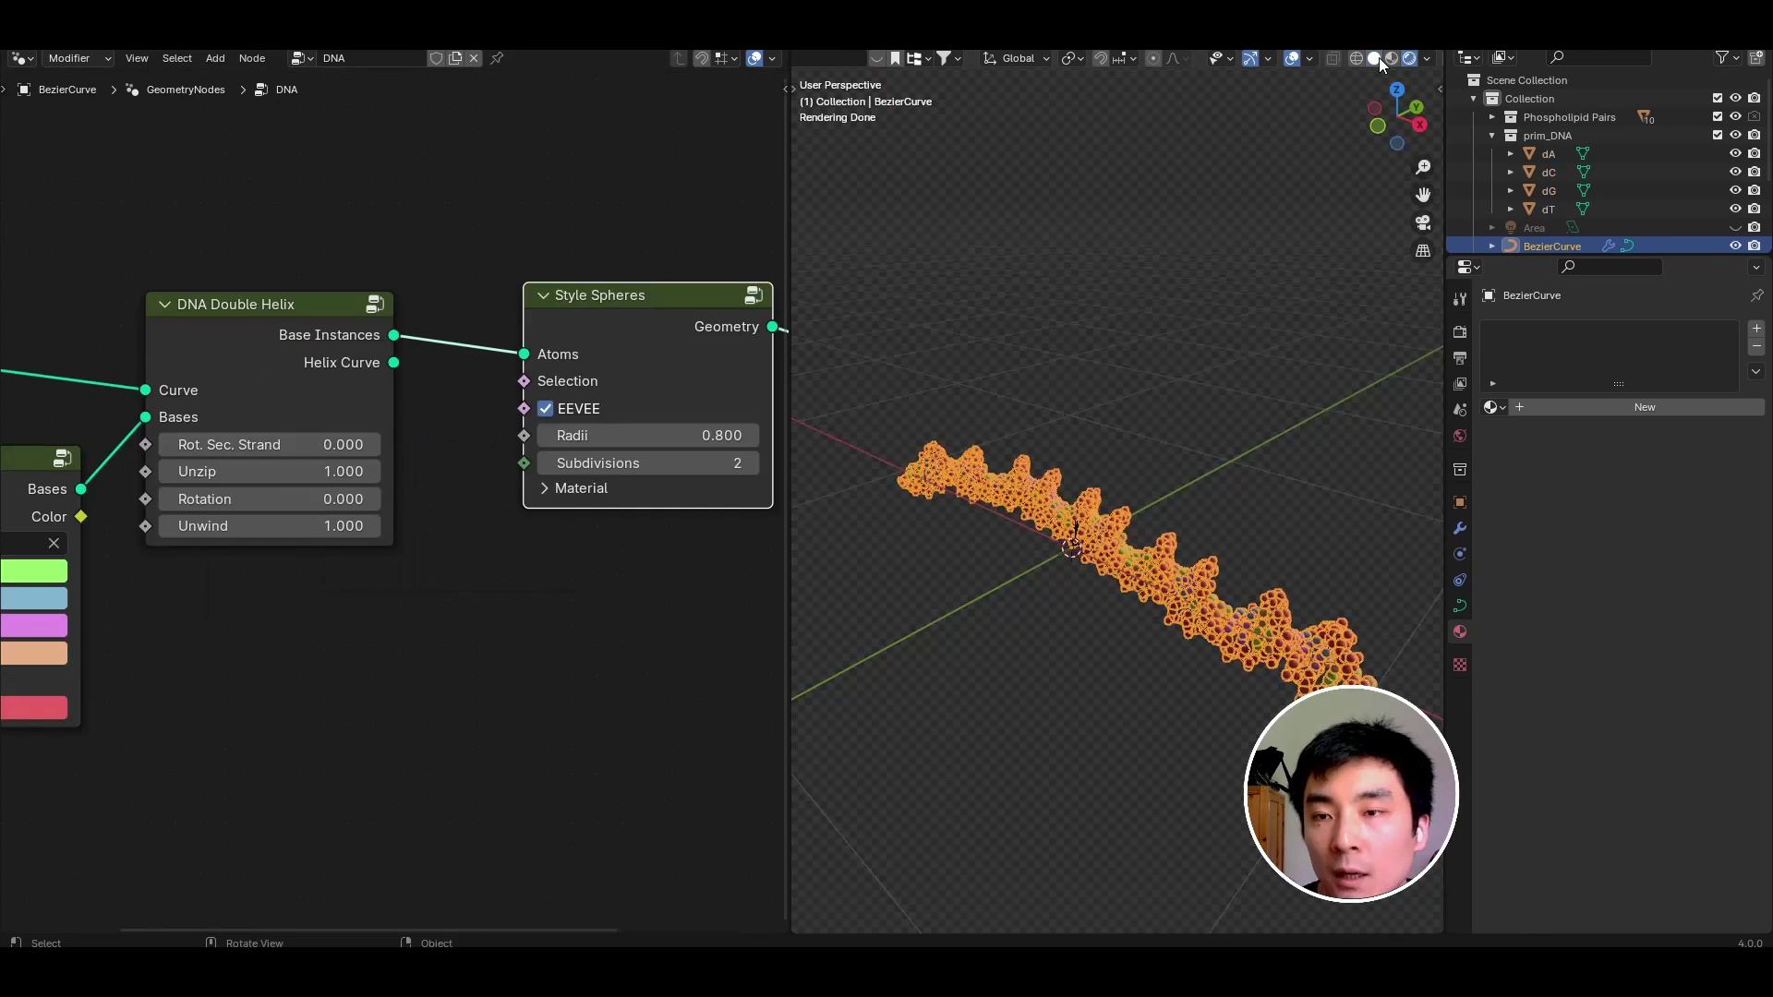
Switch the viewport to rendered shading and change the Backbone color in the DNA Bases node to near white.
left_click(1408, 59)
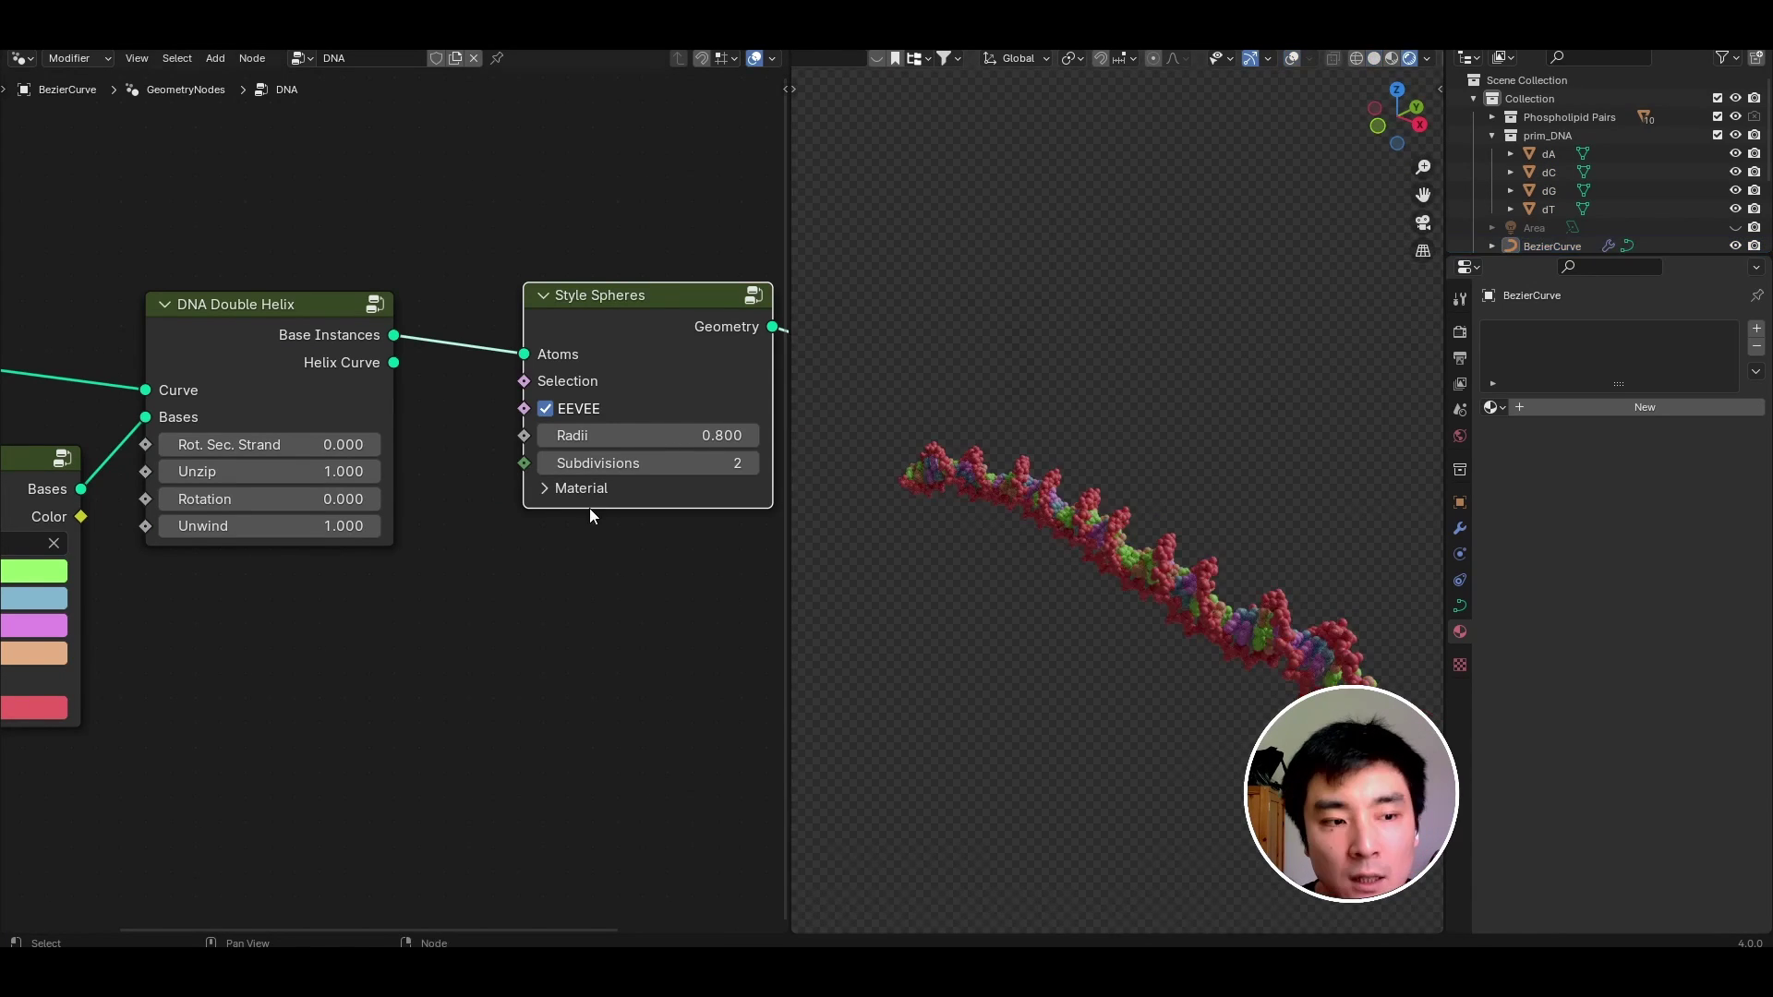
middle_click_drag(305, 612, 649, 511)
middle_click_drag(340, 609, 473, 591)
scroll(474, 591, "up", 2)
middle_click_drag(465, 398, 414, 430)
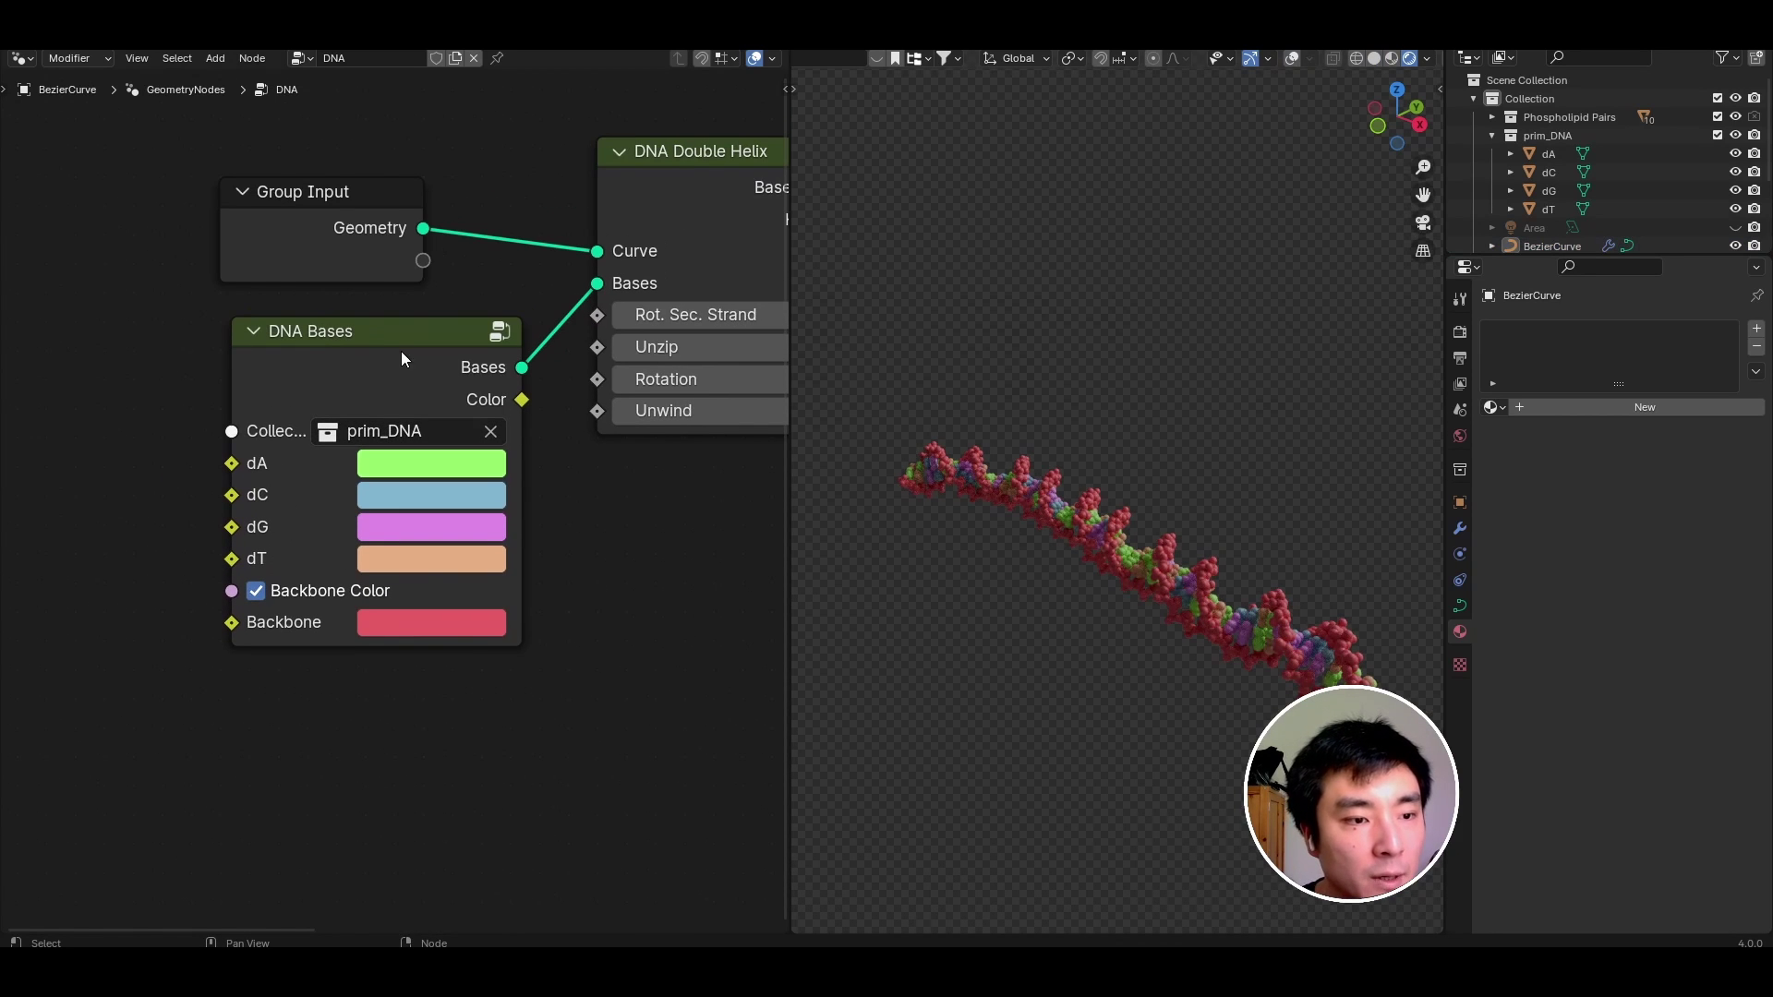
left_click(372, 344)
left_click(408, 625)
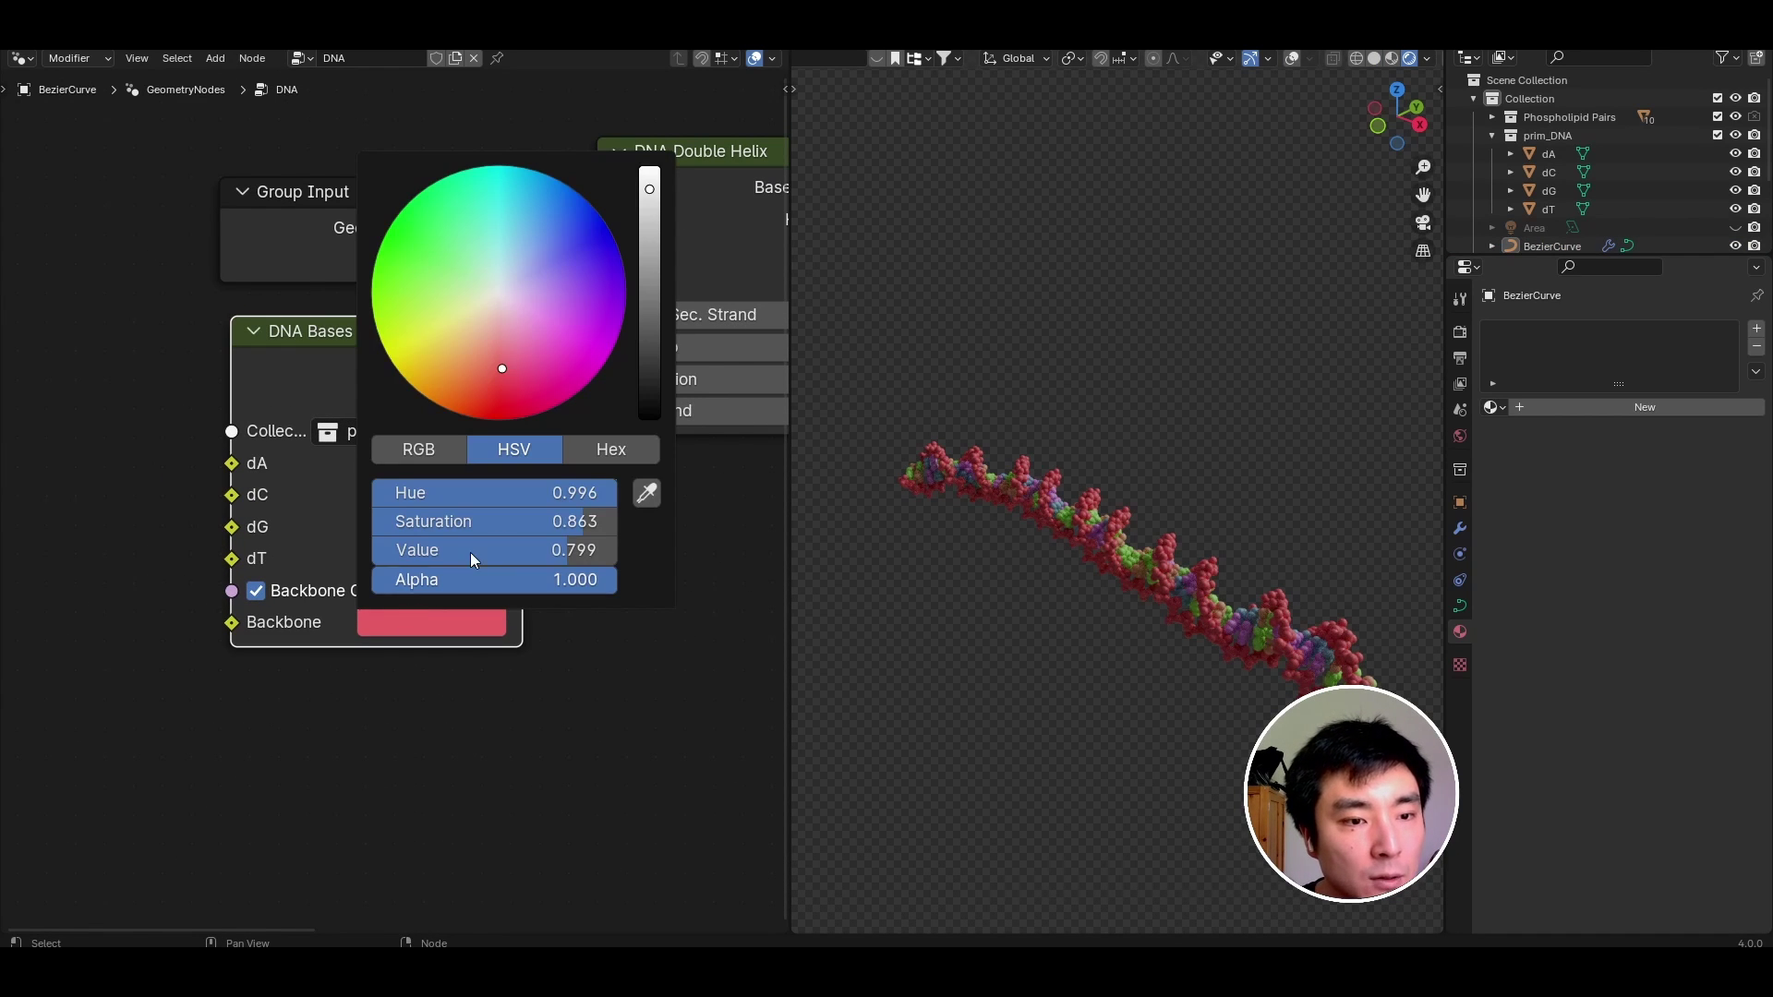
left_click(506, 298)
middle_click_drag(1117, 609, 1289, 541)
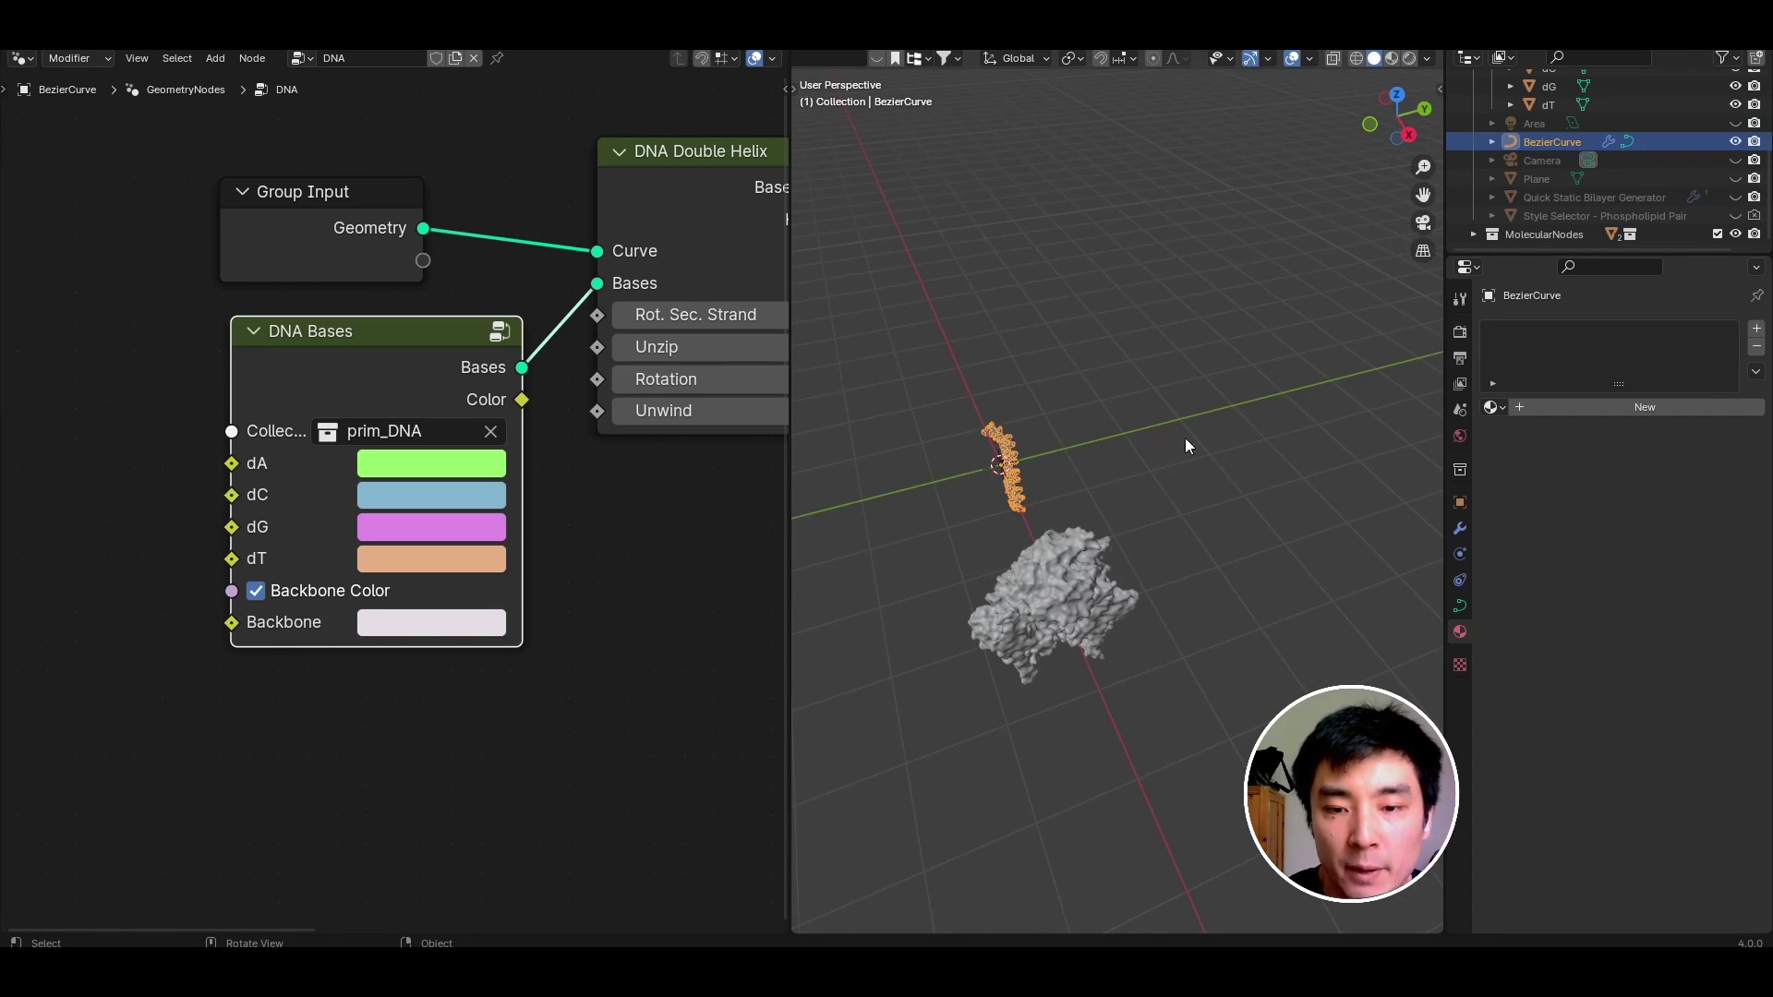
Turn off the viewport display of the Bezier curve's DNA geometry nodes modifier so only the bare curve shows.
middle_click_drag(1170, 442, 1044, 495)
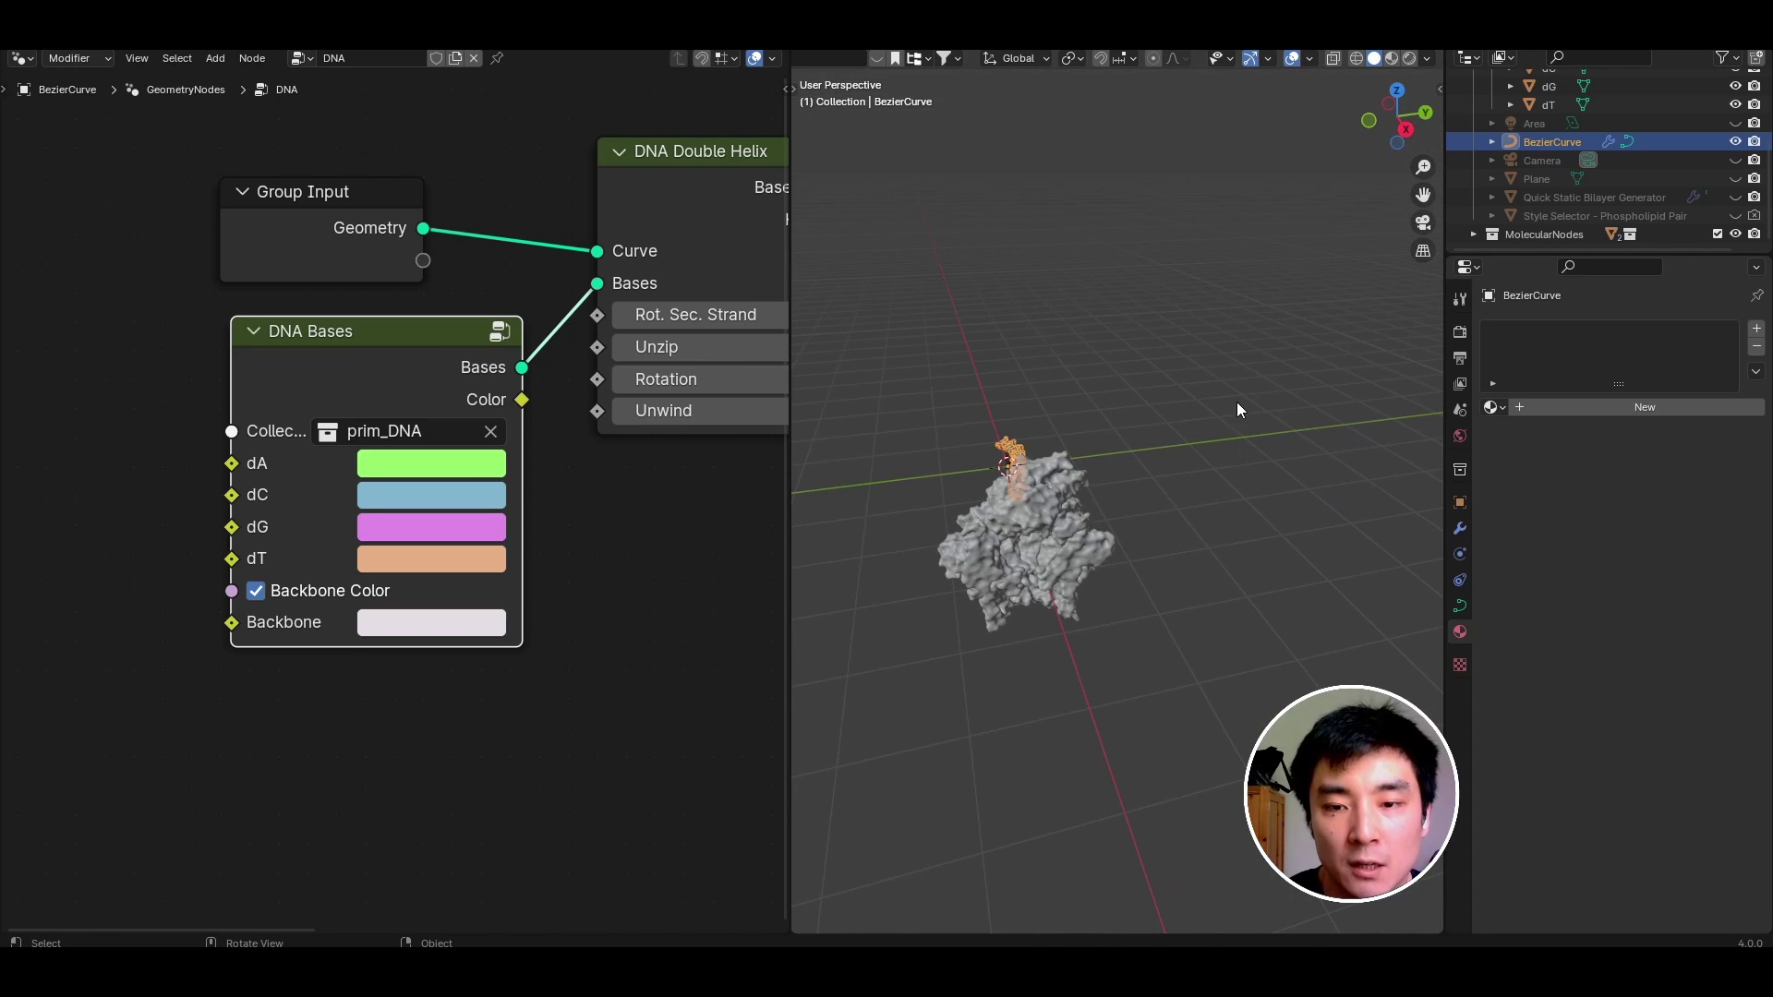
middle_click_drag(1237, 413, 1198, 334)
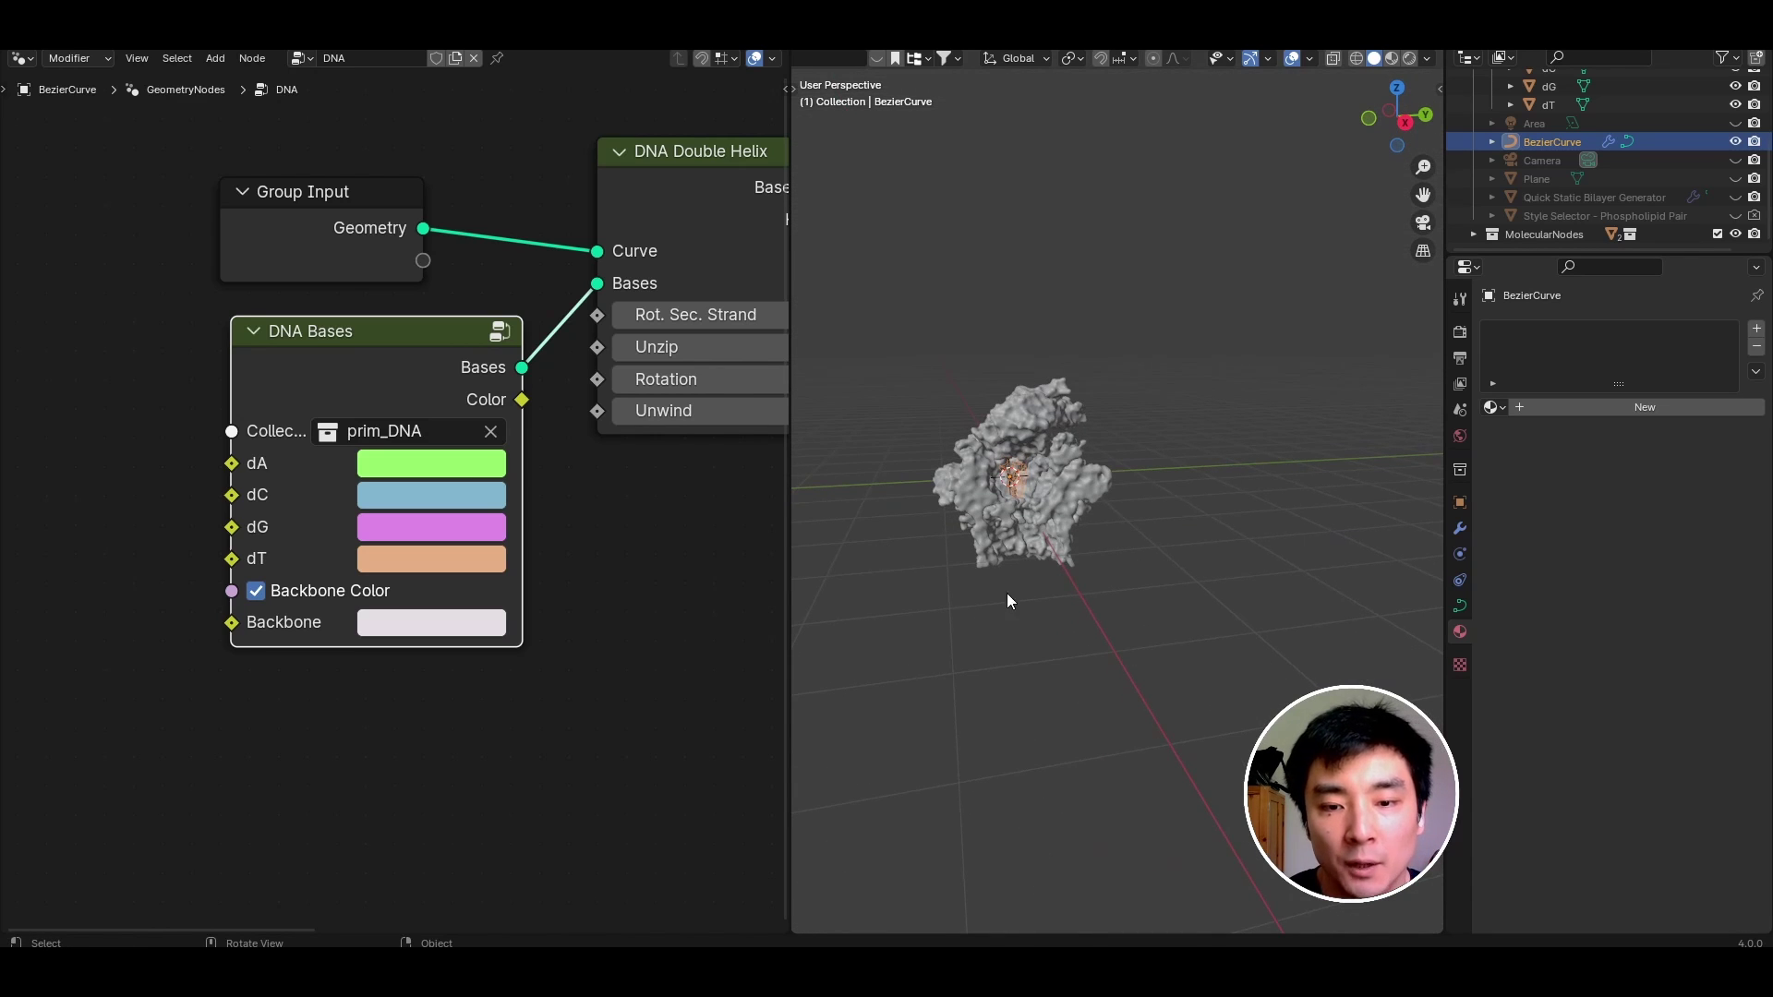
middle_click_drag(1089, 547, 1060, 511)
left_click(1460, 529)
left_click(1672, 360)
Rotate the Bezier curve 90° about the X axis and 90° about the Z axis.
key("r")
key("z")
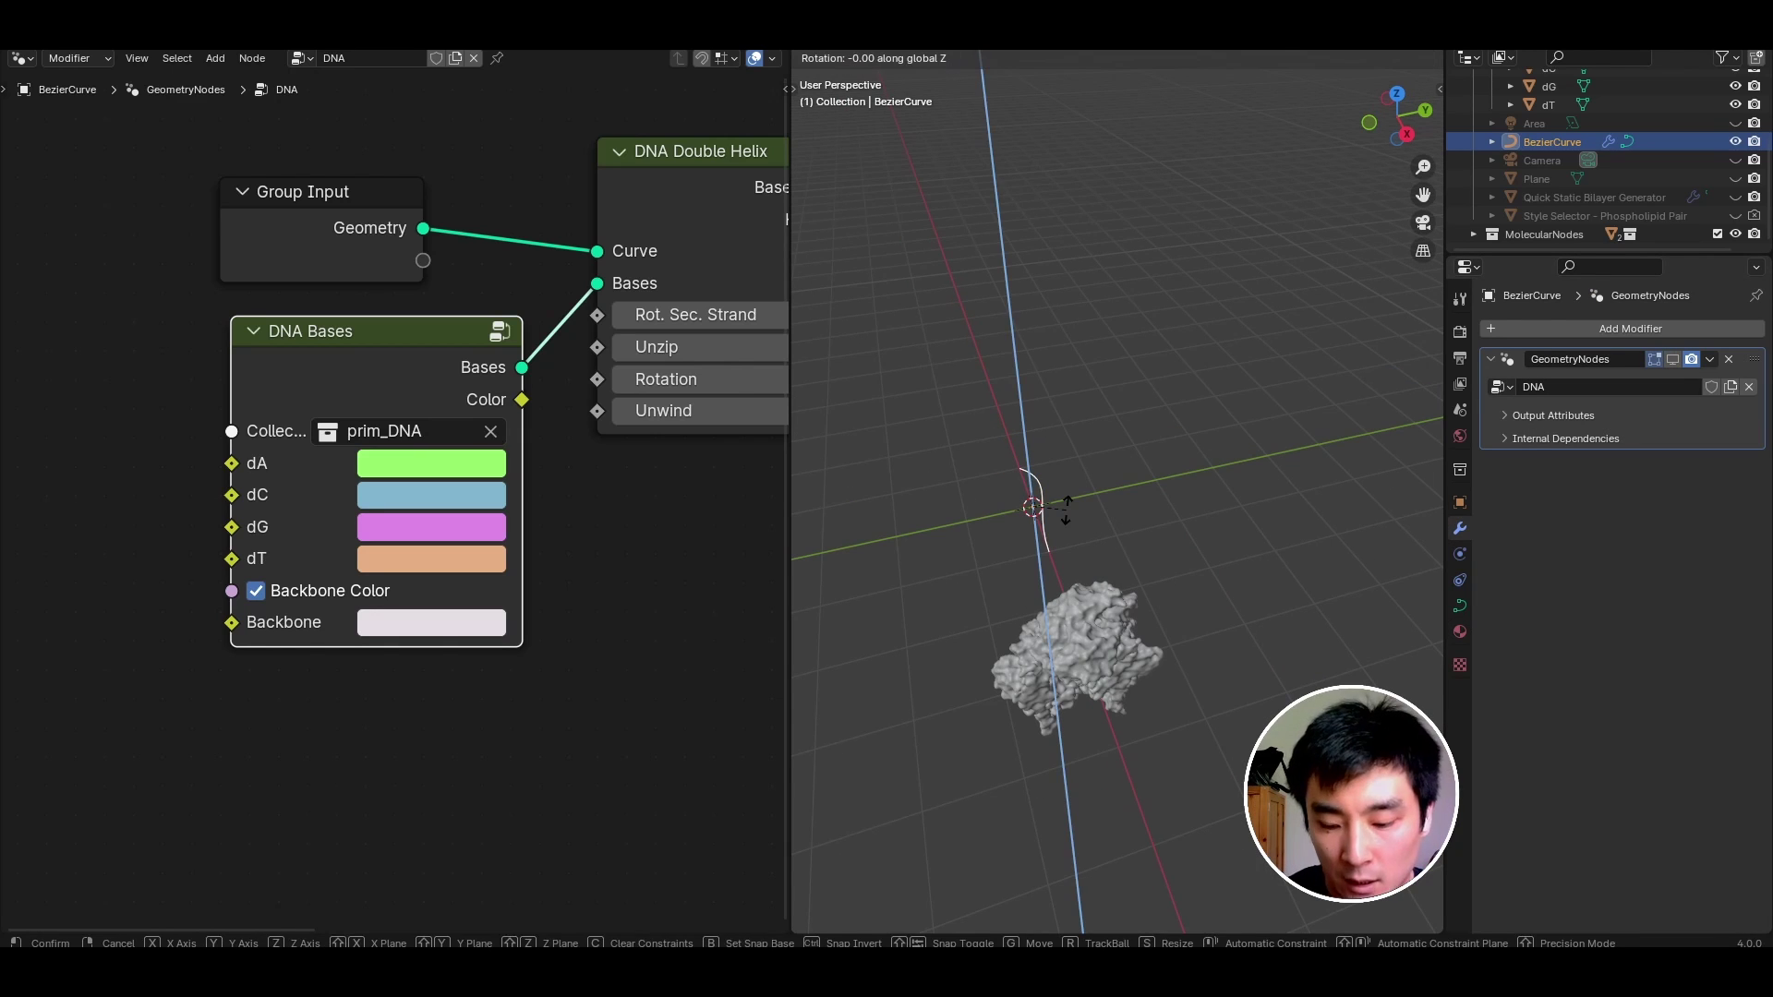
left_click(1066, 510)
type("rx90")
key("Return")
type("rz90")
key("Return")
scroll(1067, 509, "up", 6)
middle_click_drag(1144, 443, 1215, 414, "shift")
scroll(1049, 495, "down", 7)
middle_click_drag(1273, 484, 1016, 521, "shift")
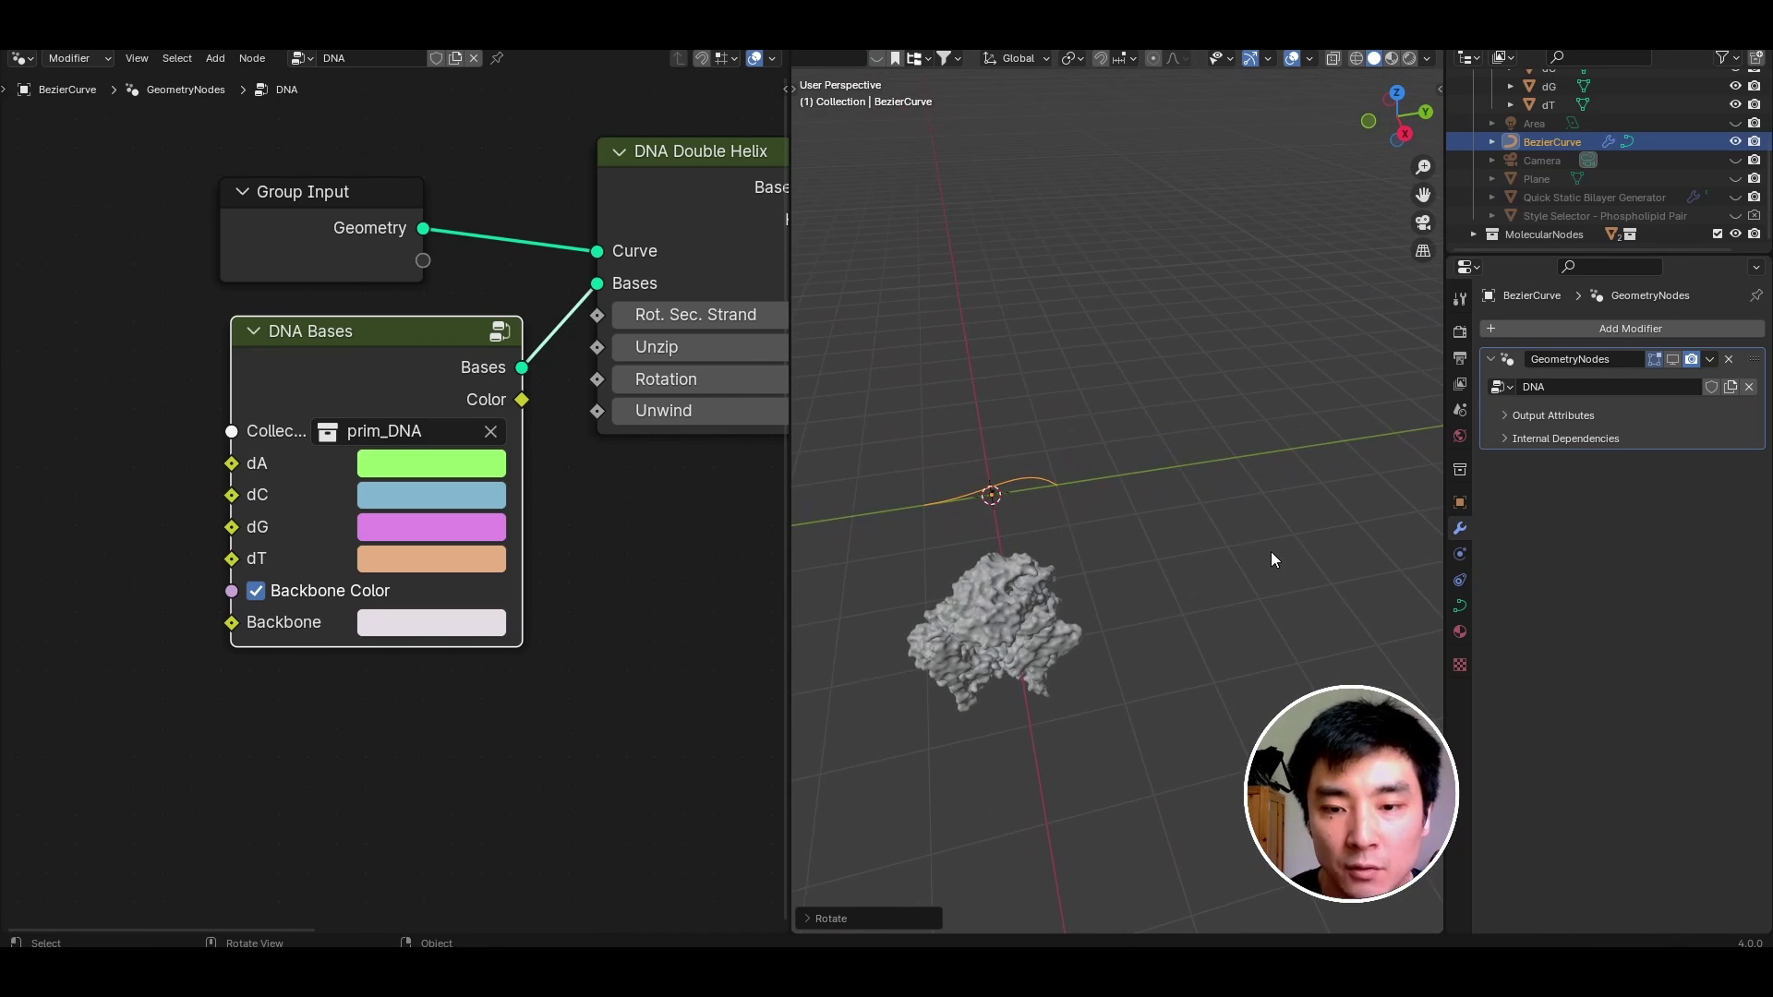
middle_click_drag(1248, 557, 1103, 522)
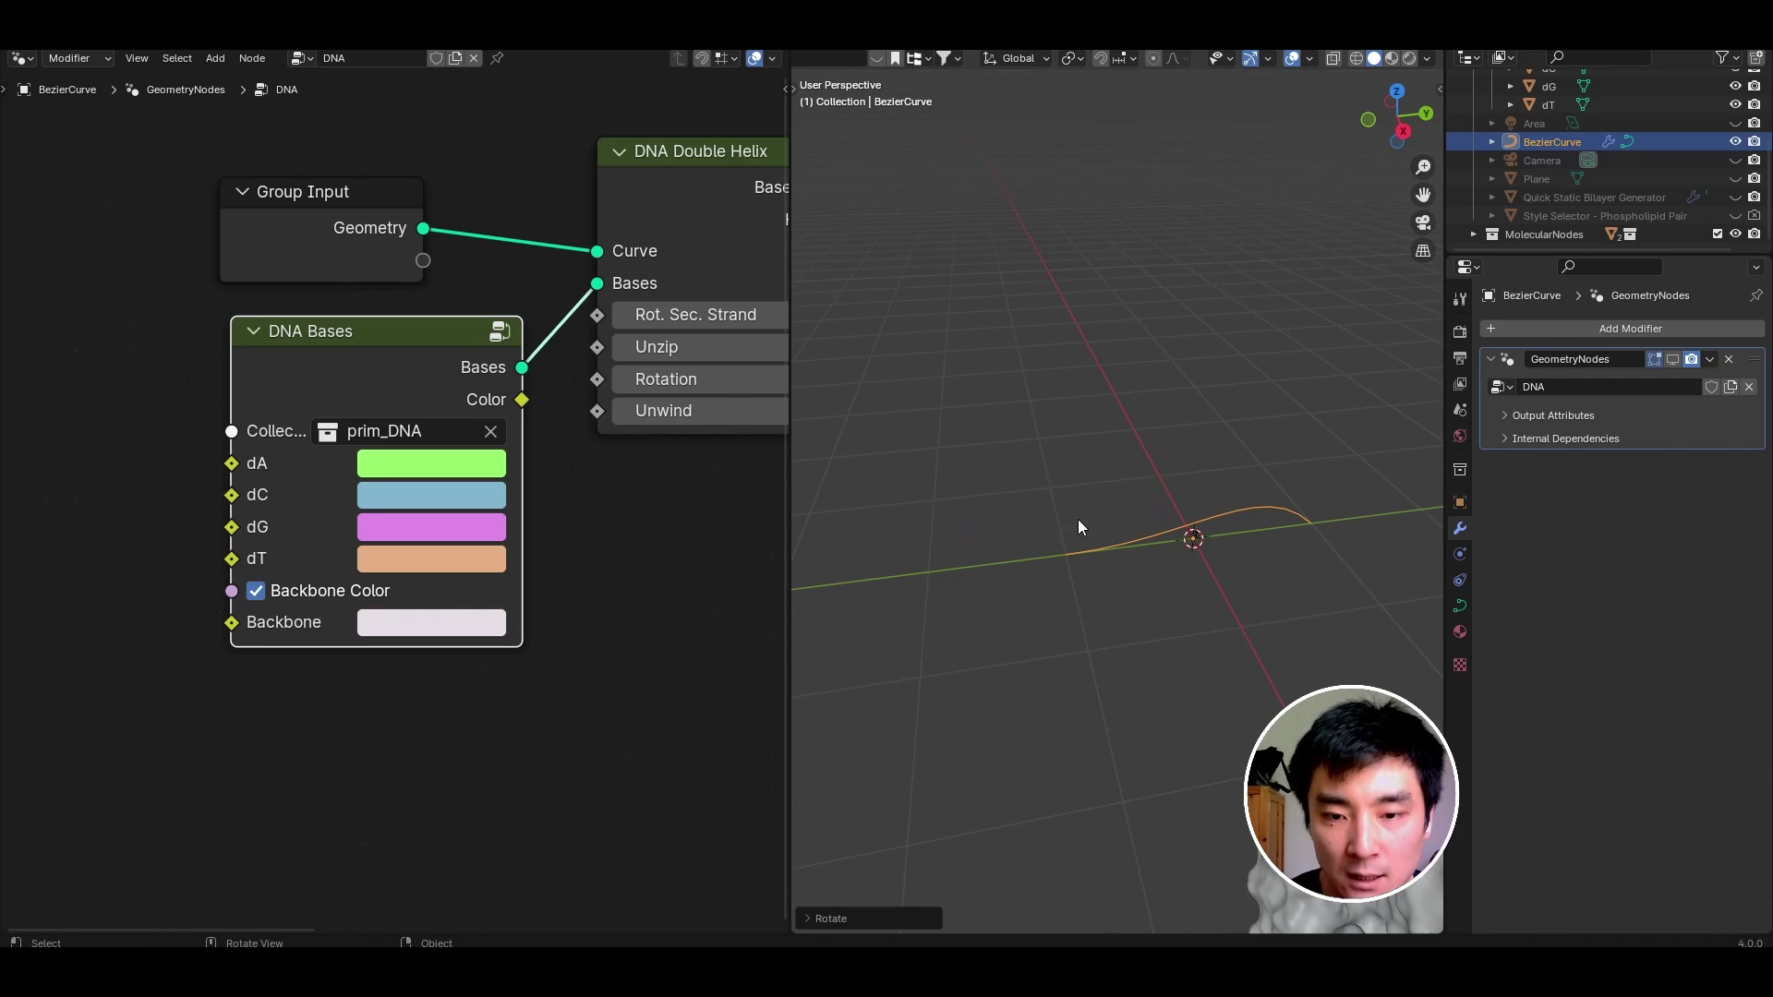
Move the Bezier curve along the X and Z axes to bring it beside the helicase surface.
middle_click_drag(1095, 585, 1072, 638)
key("g")
key("x")
left_click(1165, 720)
middle_click_drag(1166, 720, 1160, 666)
key("g")
key("z")
left_click(1123, 517)
middle_click_drag(1122, 517, 1171, 537)
In Edit Mode, raise the curve's end point nearest the helicase along Z and rotate its handles upward.
key("Tab")
left_click(1175, 548)
key("g")
key("z")
left_click(1175, 474)
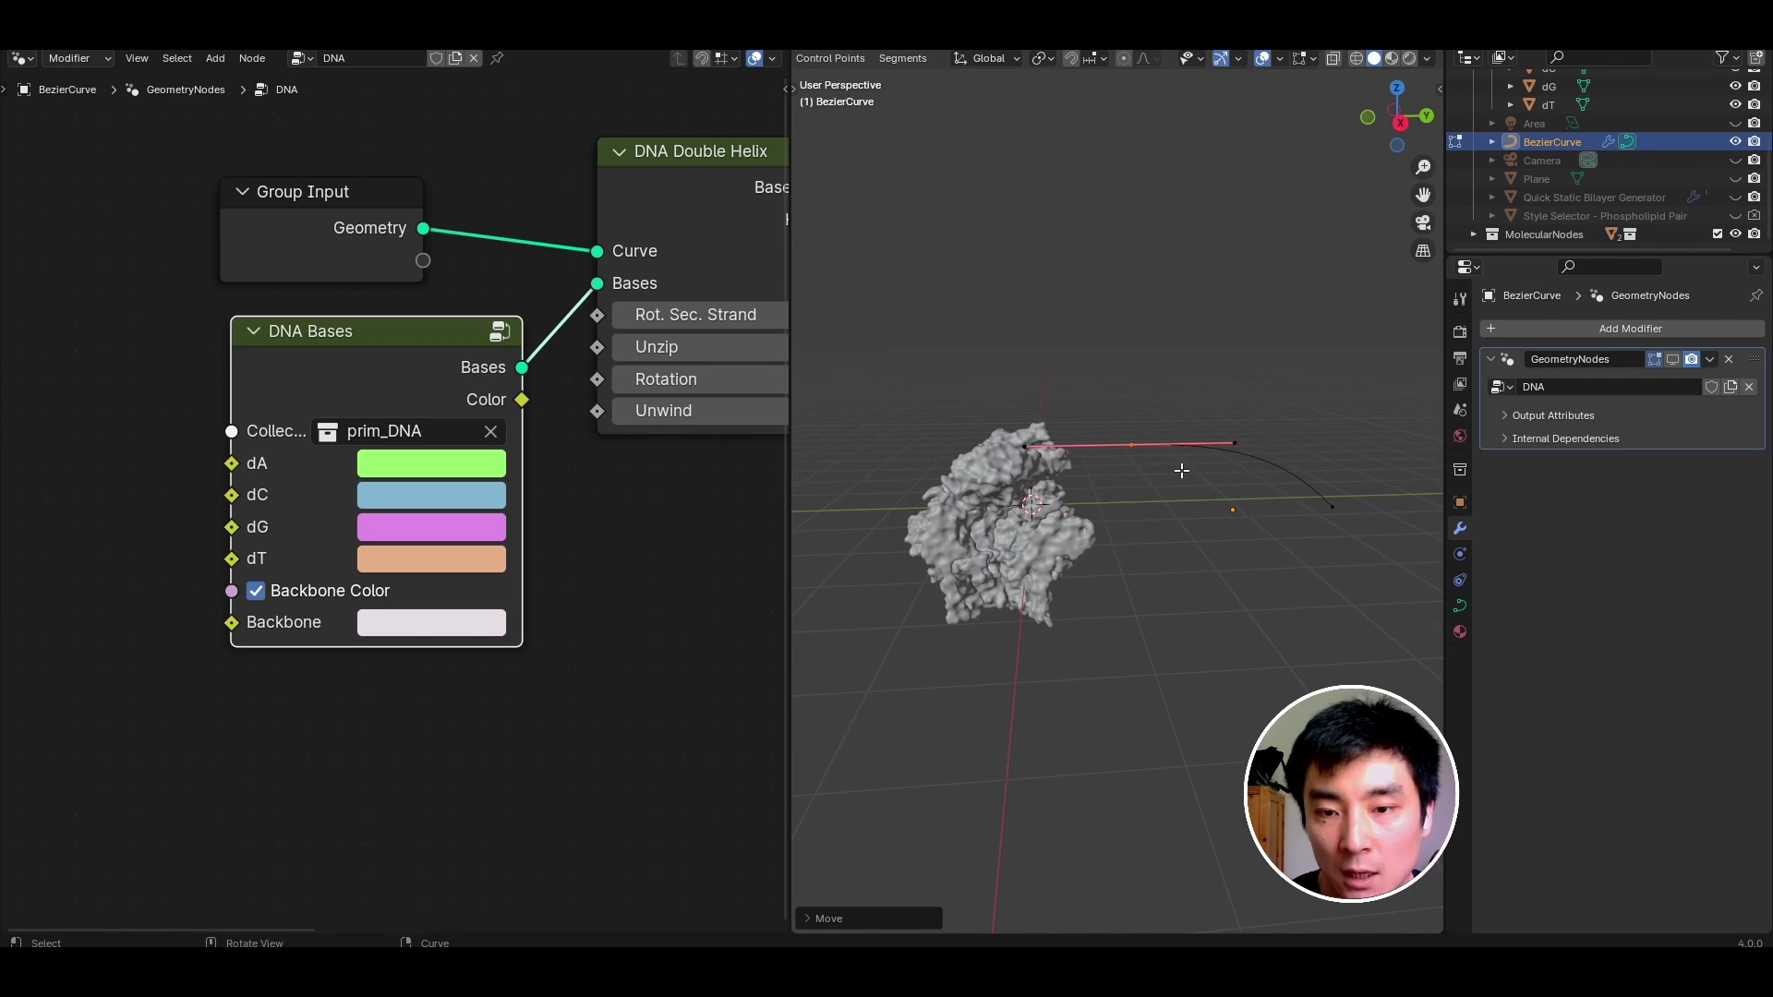
key("r")
left_click(1168, 406)
Extrude two more control points to loop the curve above the helicase, rotating the last one's handles toward the protein.
key("g")
left_click(1295, 324)
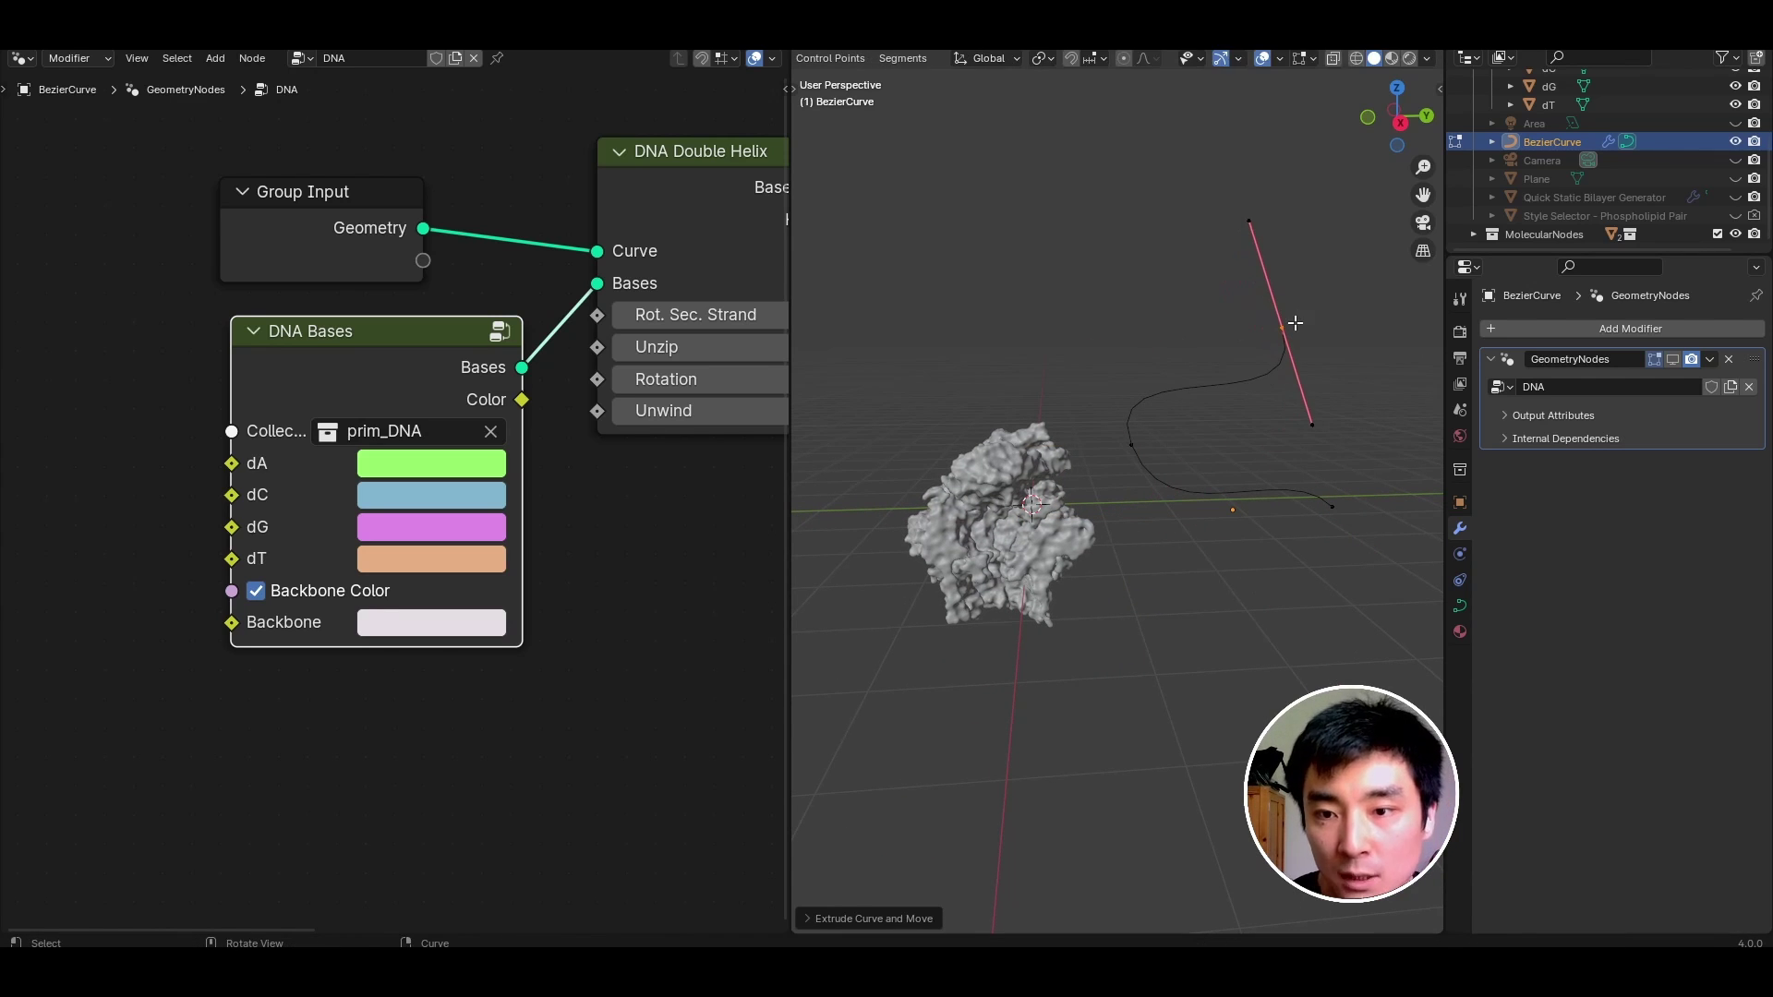
key("e")
left_click(1082, 267)
key("r")
left_click(1108, 207)
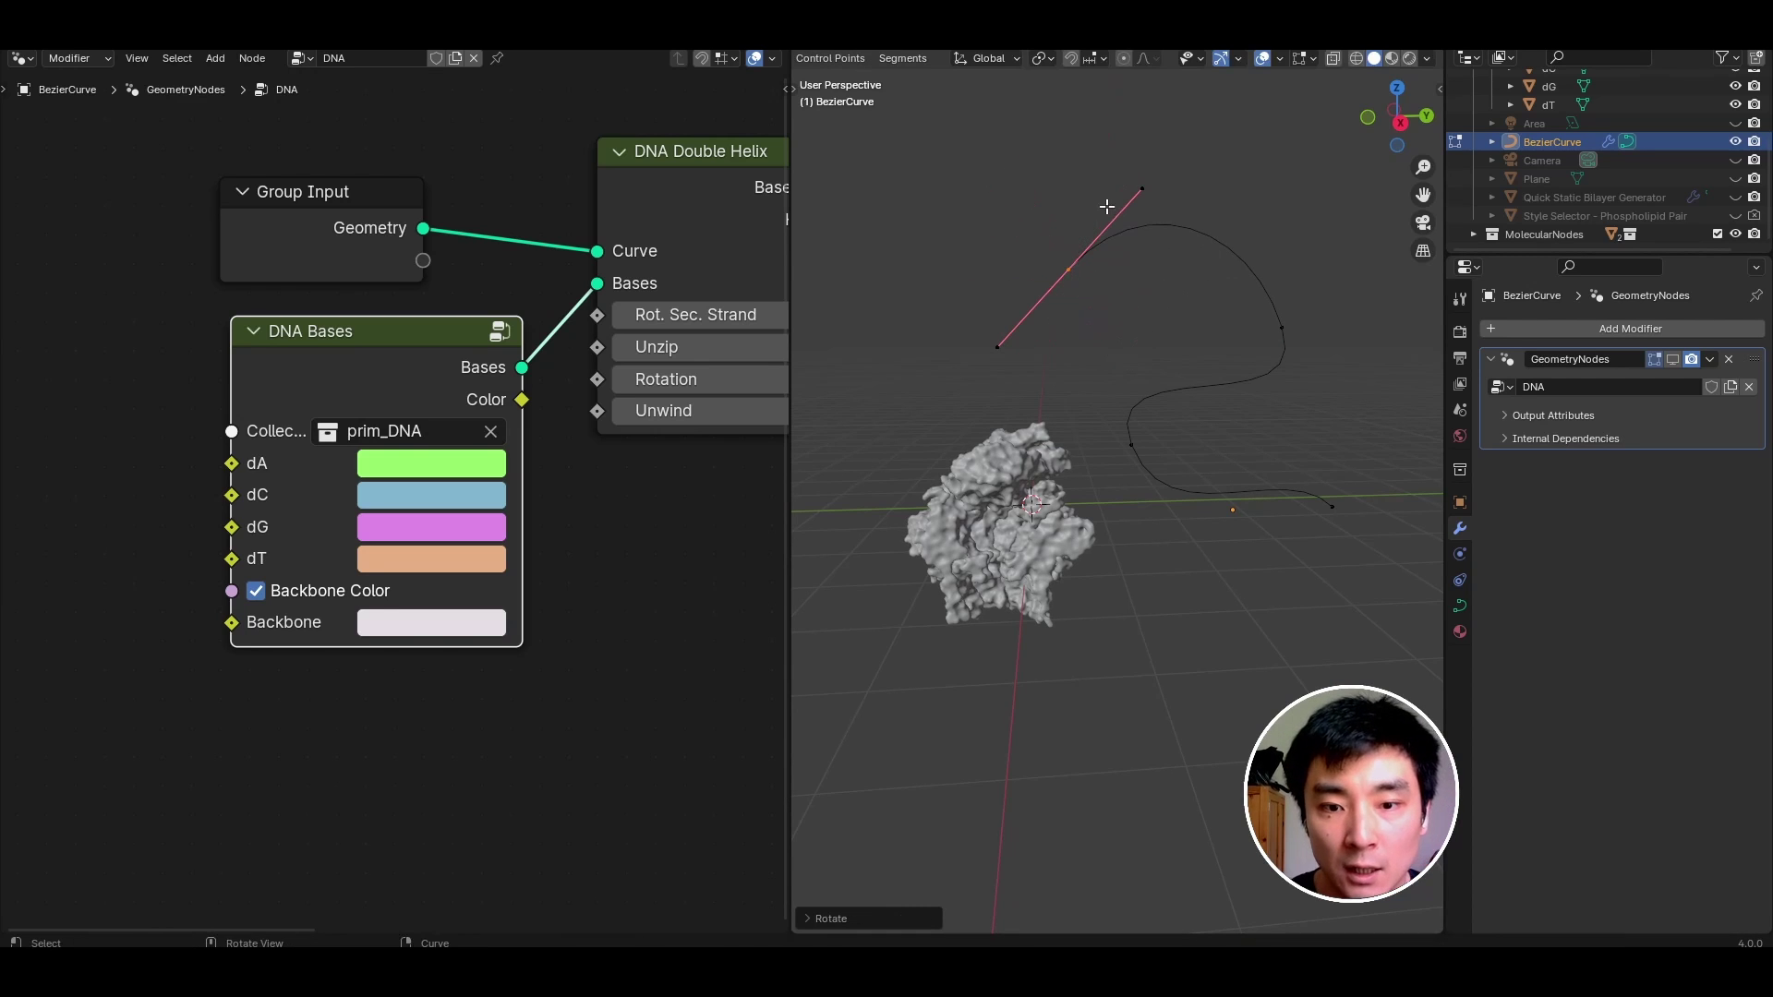
Continue the curve down through the helicase in the right orthographic view and smooth its first bend below by rotating that point's handles.
middle_click_drag(1052, 409, 1109, 310, "shift")
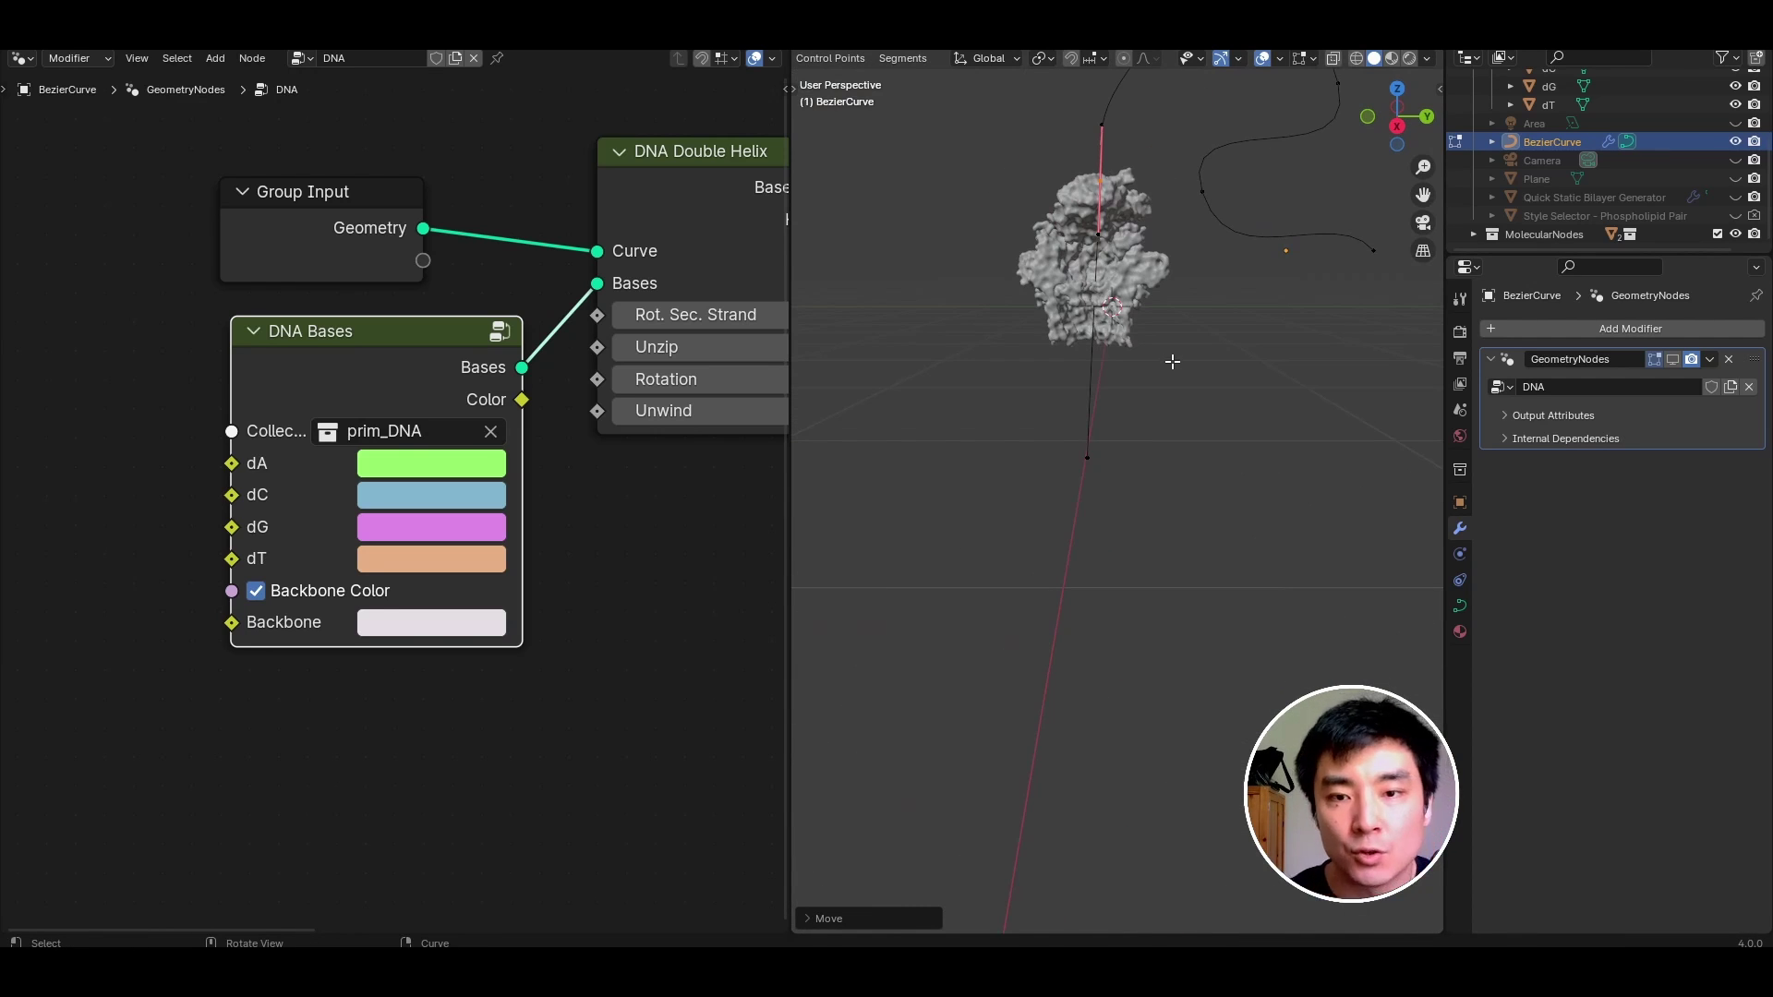
left_click(1397, 126)
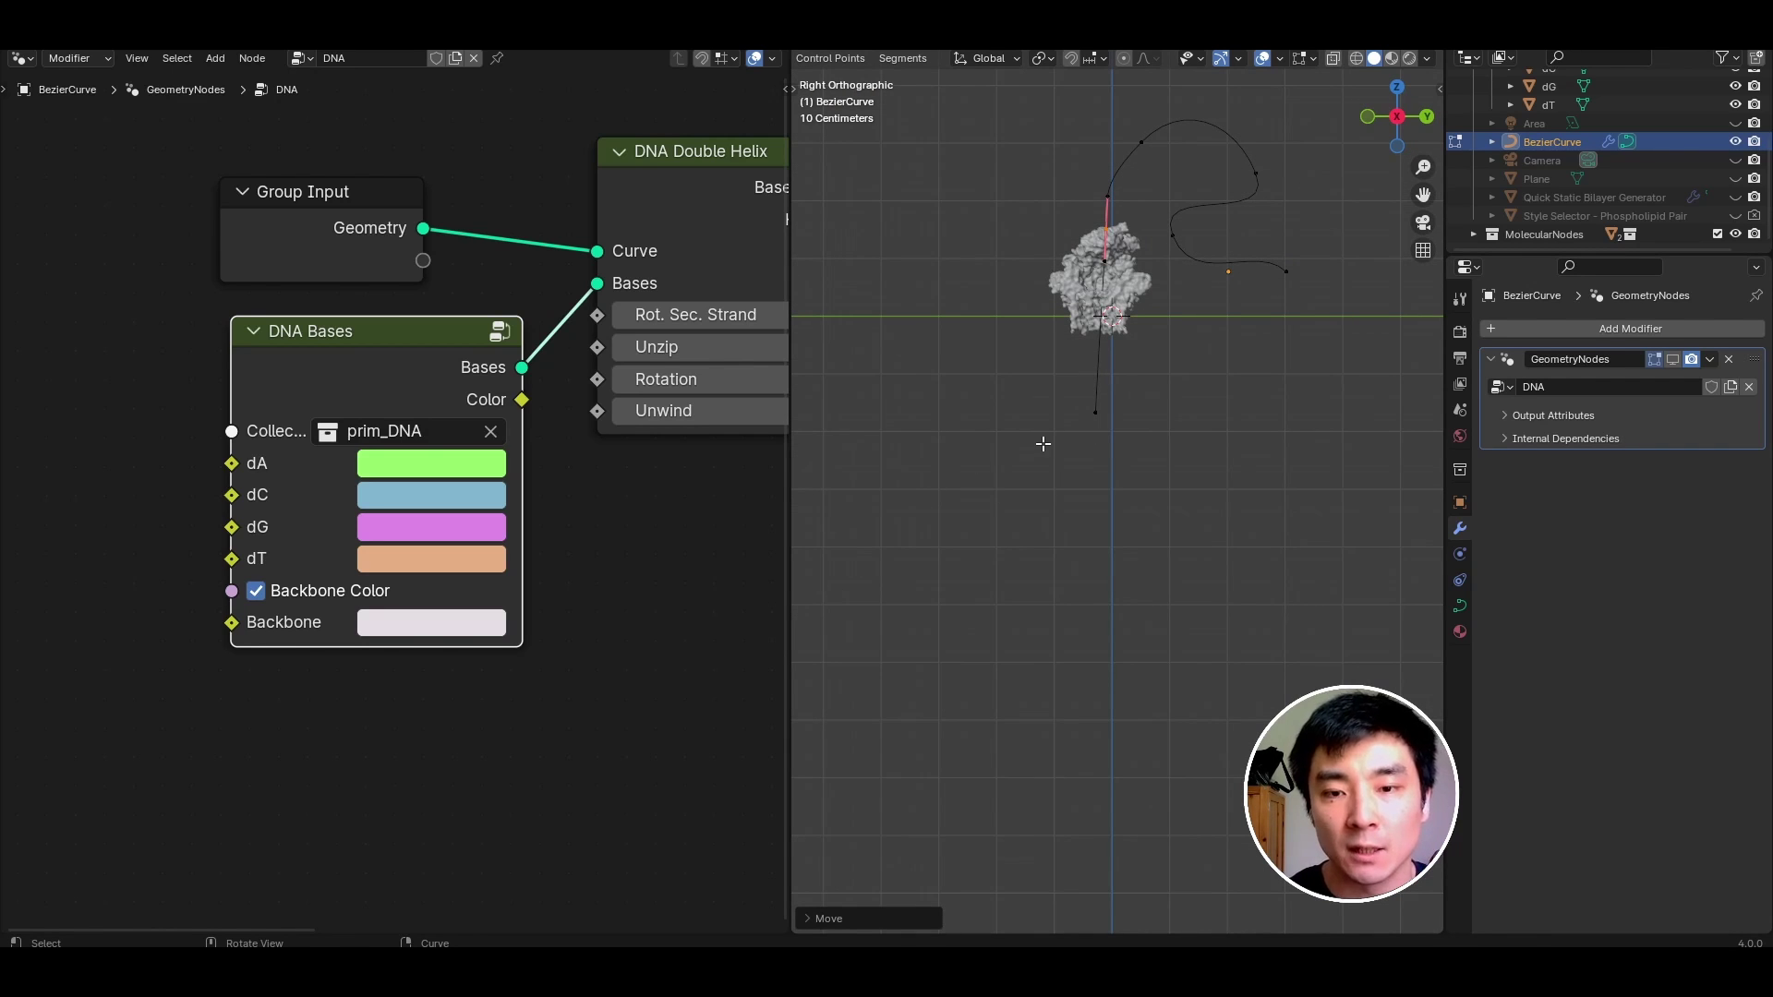
middle_click_drag(1042, 442, 1089, 464, "shift")
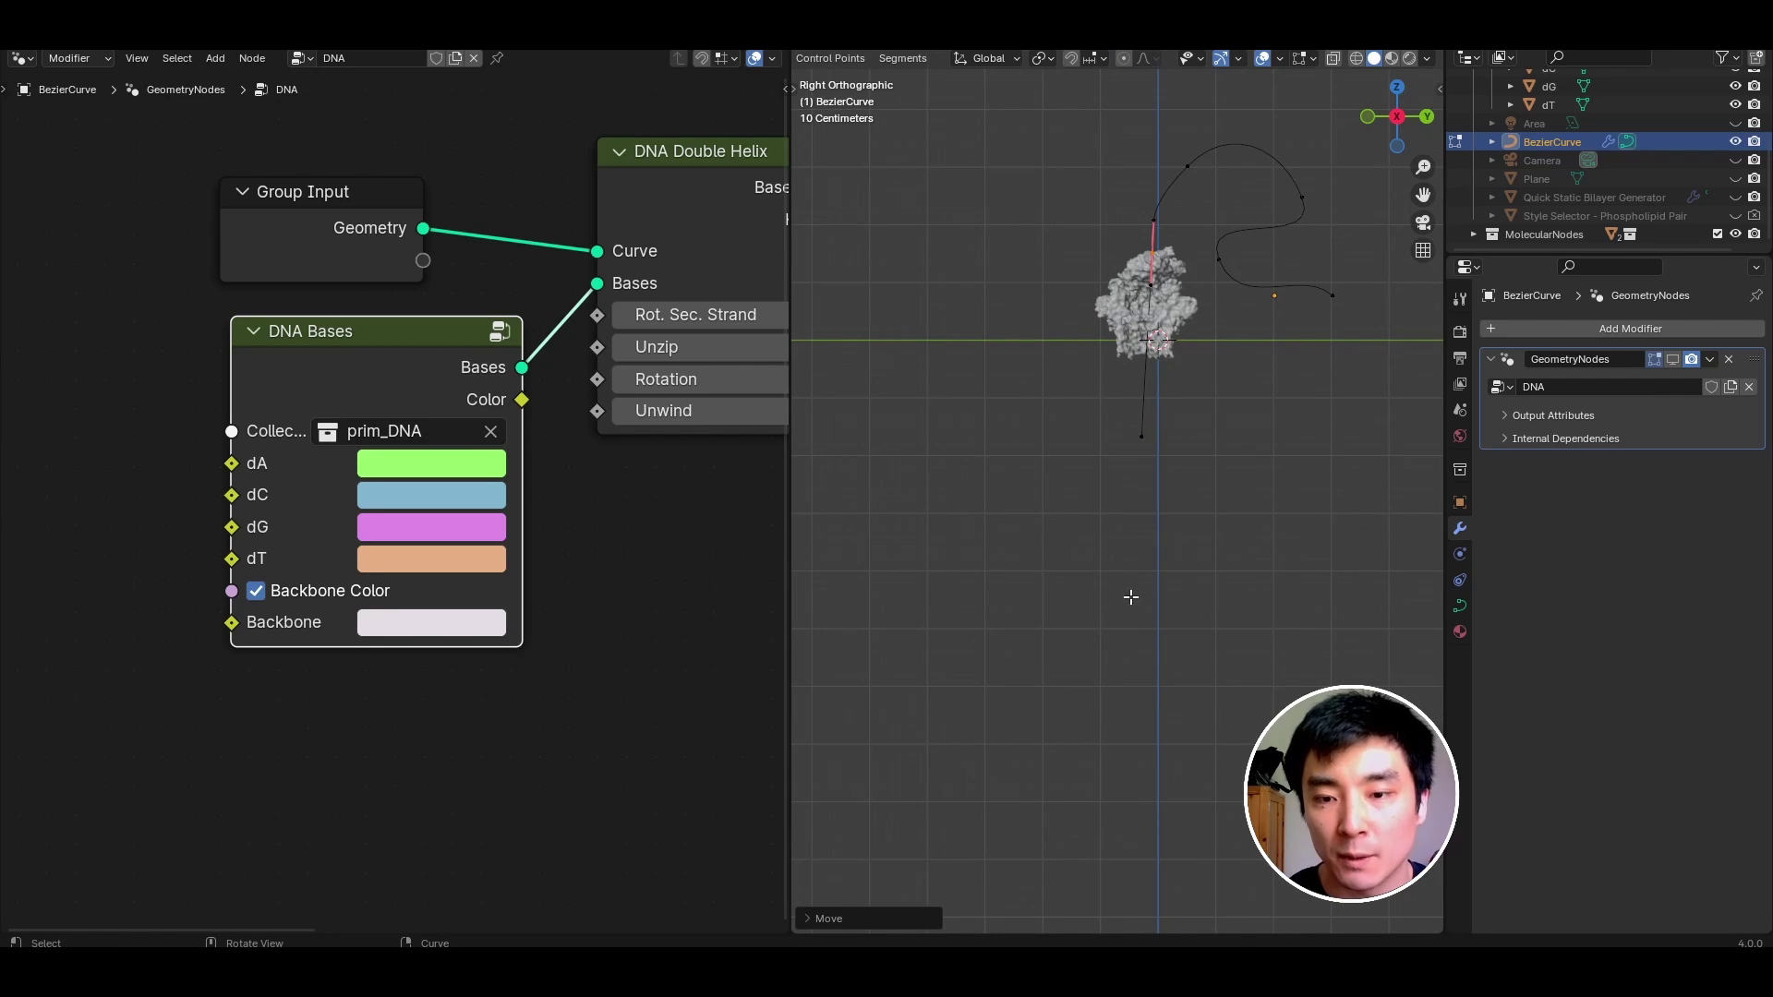
left_click_drag(1099, 441, 1175, 482)
left_click_drag(962, 412, 1054, 484)
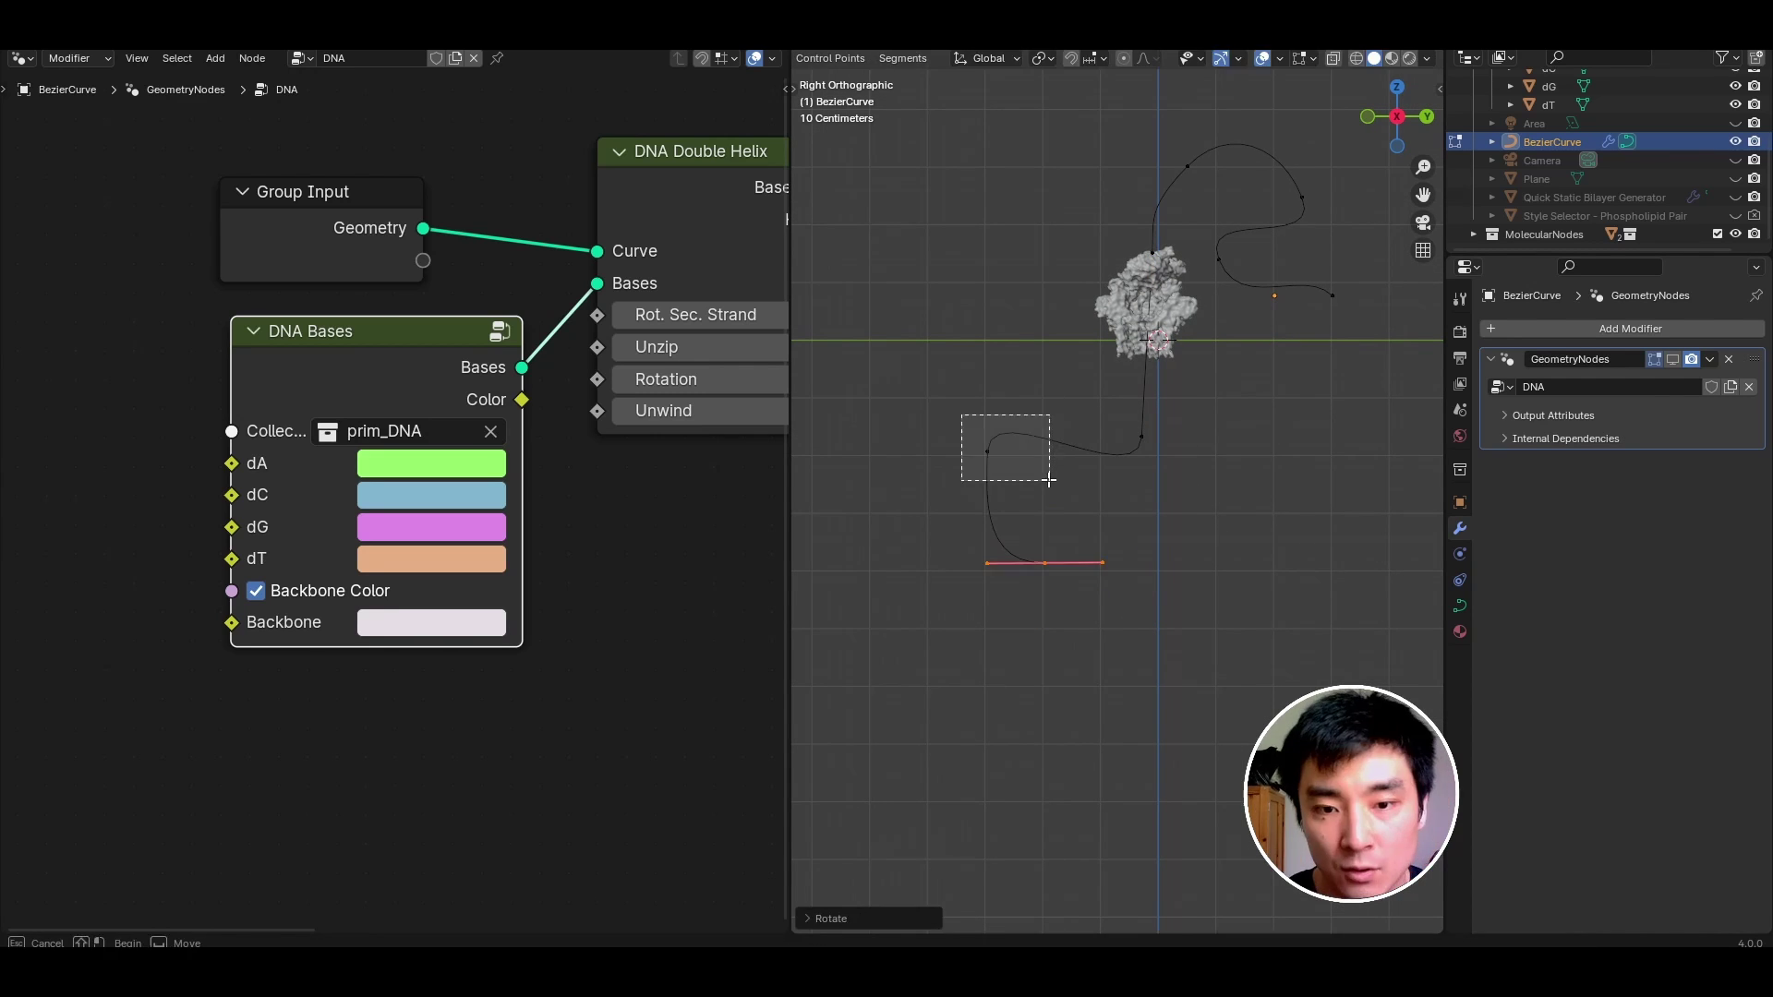
key("r")
key("x")
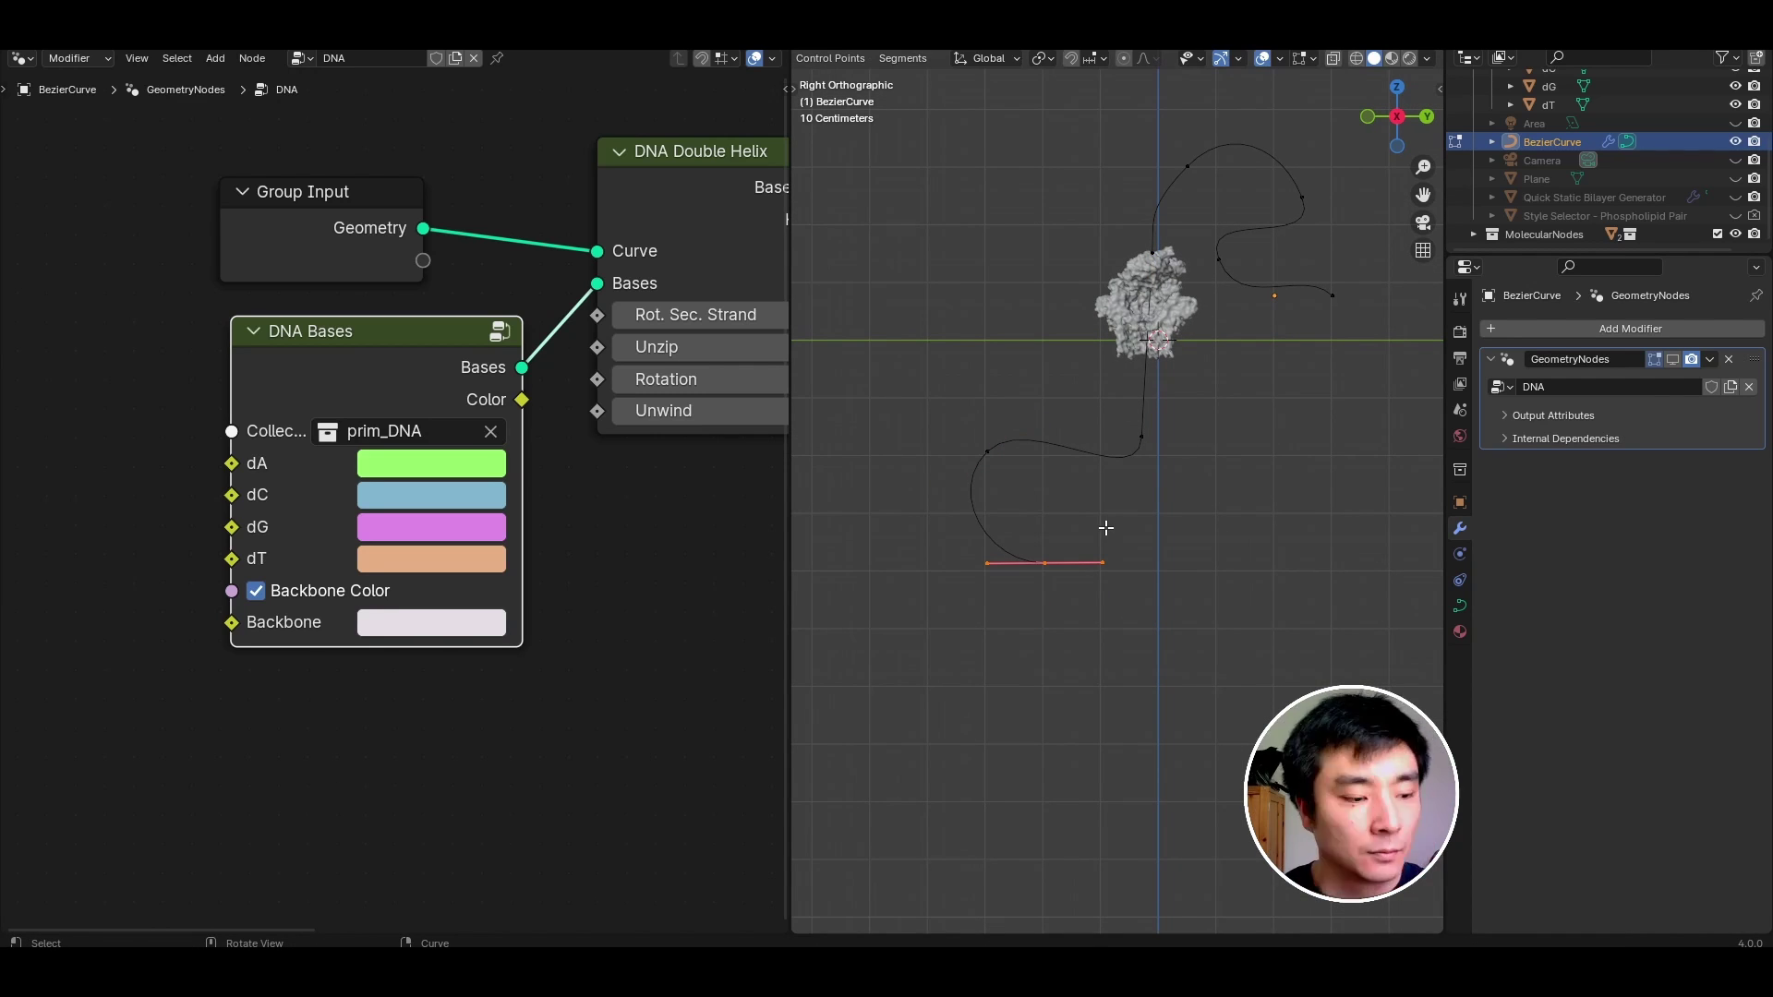
Extrude further control points below the helicase and rotate their handles to form a long winding tail.
key("e")
left_click(1291, 479)
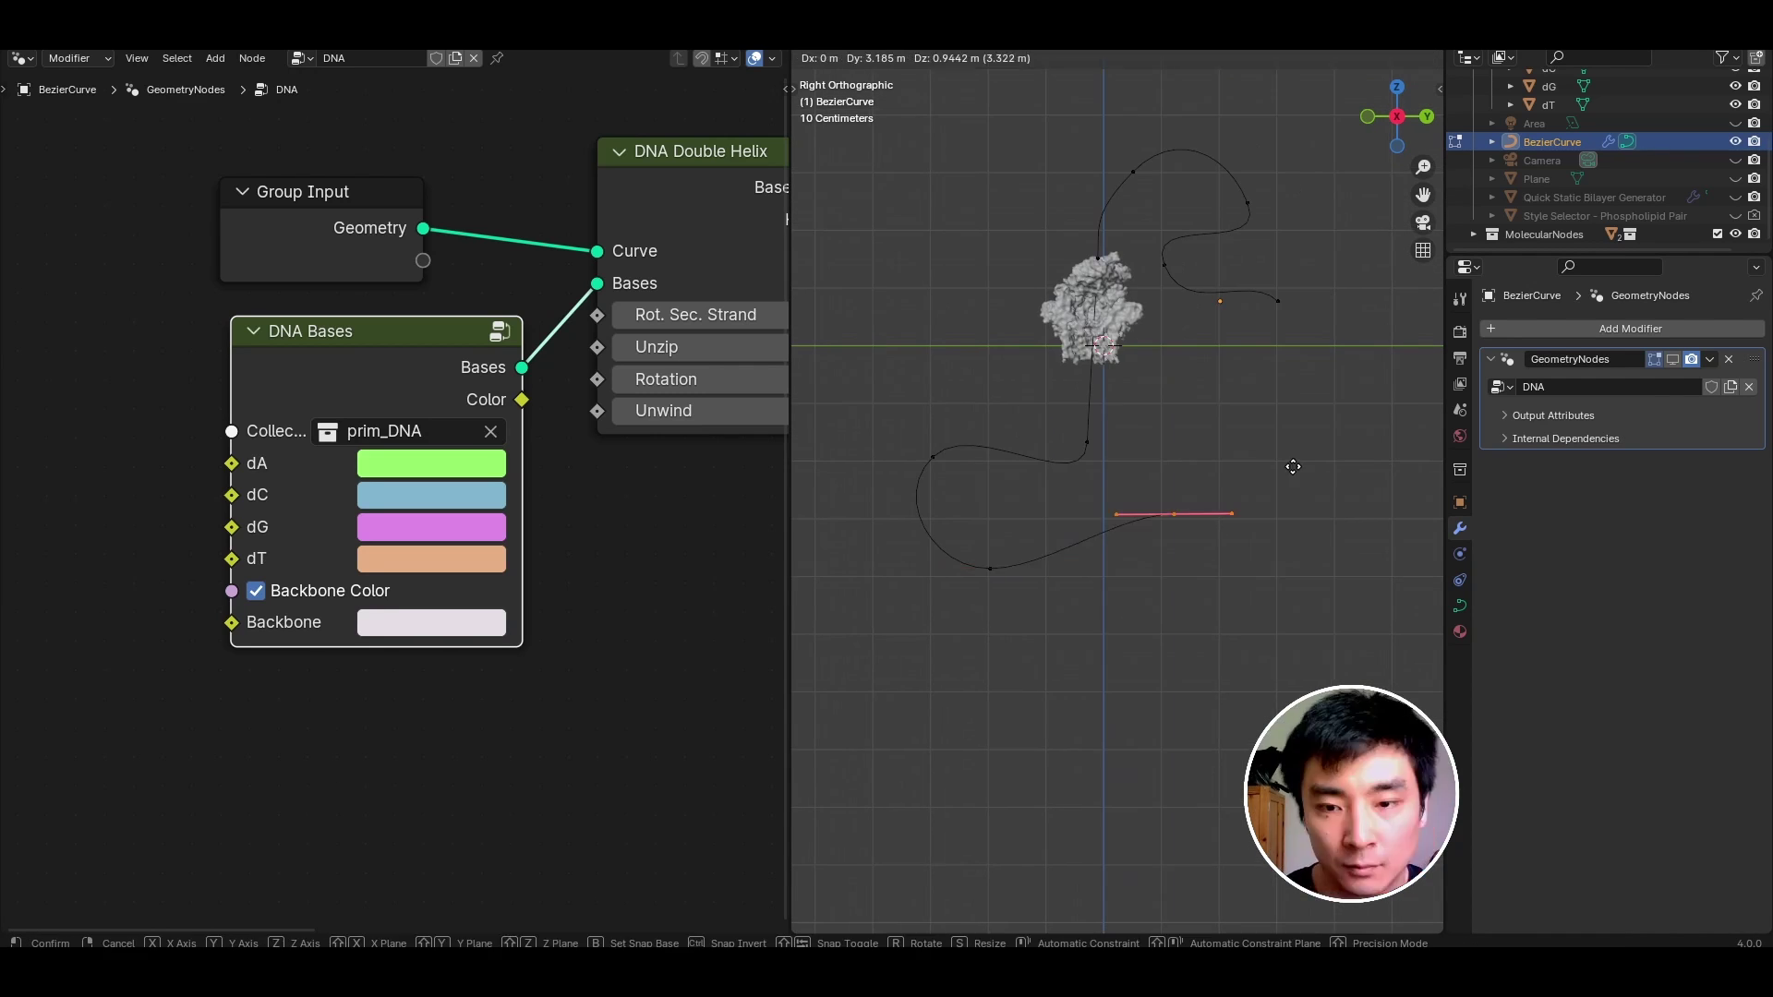
key("r")
left_click(1216, 510)
key("e")
left_click(1365, 558)
key("e")
key("r")
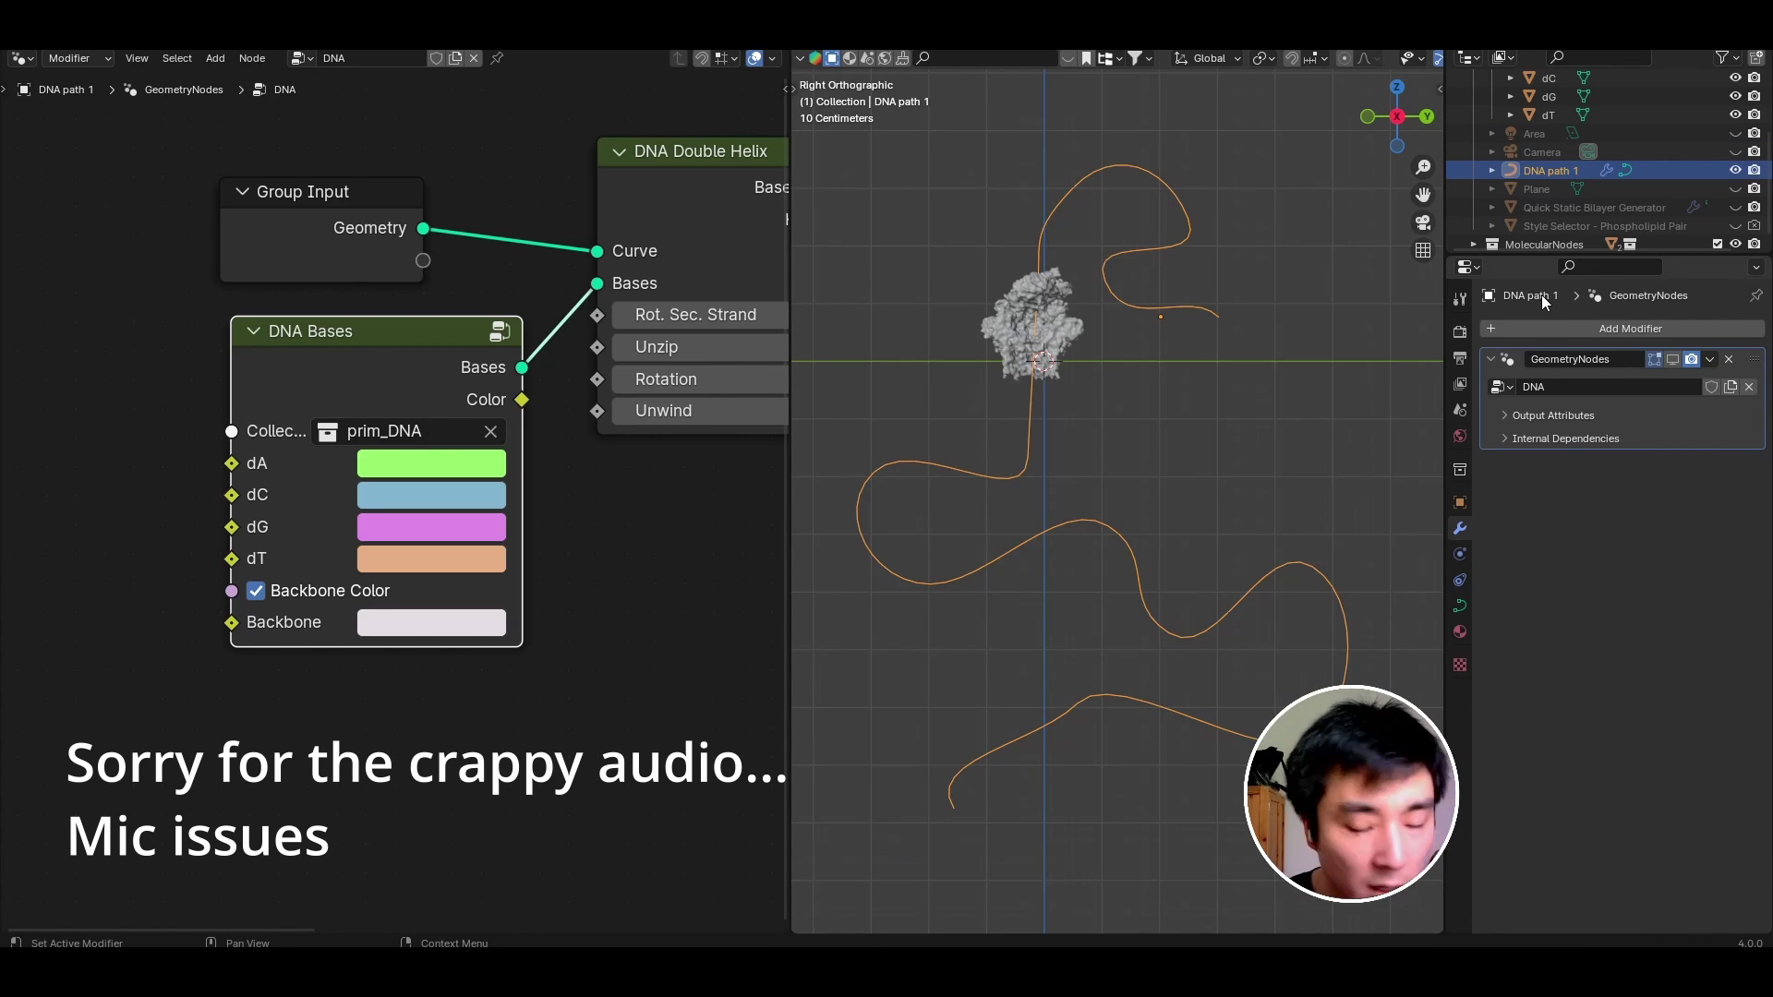
Turn the viewport display of DNA path 1's geometry nodes modifier back on and deselect the curve.
left_click(1672, 359)
left_click(1094, 308)
middle_click_drag(1094, 308, 1176, 181)
middle_click_drag(1011, 535, 1129, 630)
Make room in the node tree and insert a Delete Geometry node set to Instance between DNA Double Helix and Style Spheres.
middle_click_drag(411, 499, 397, 497)
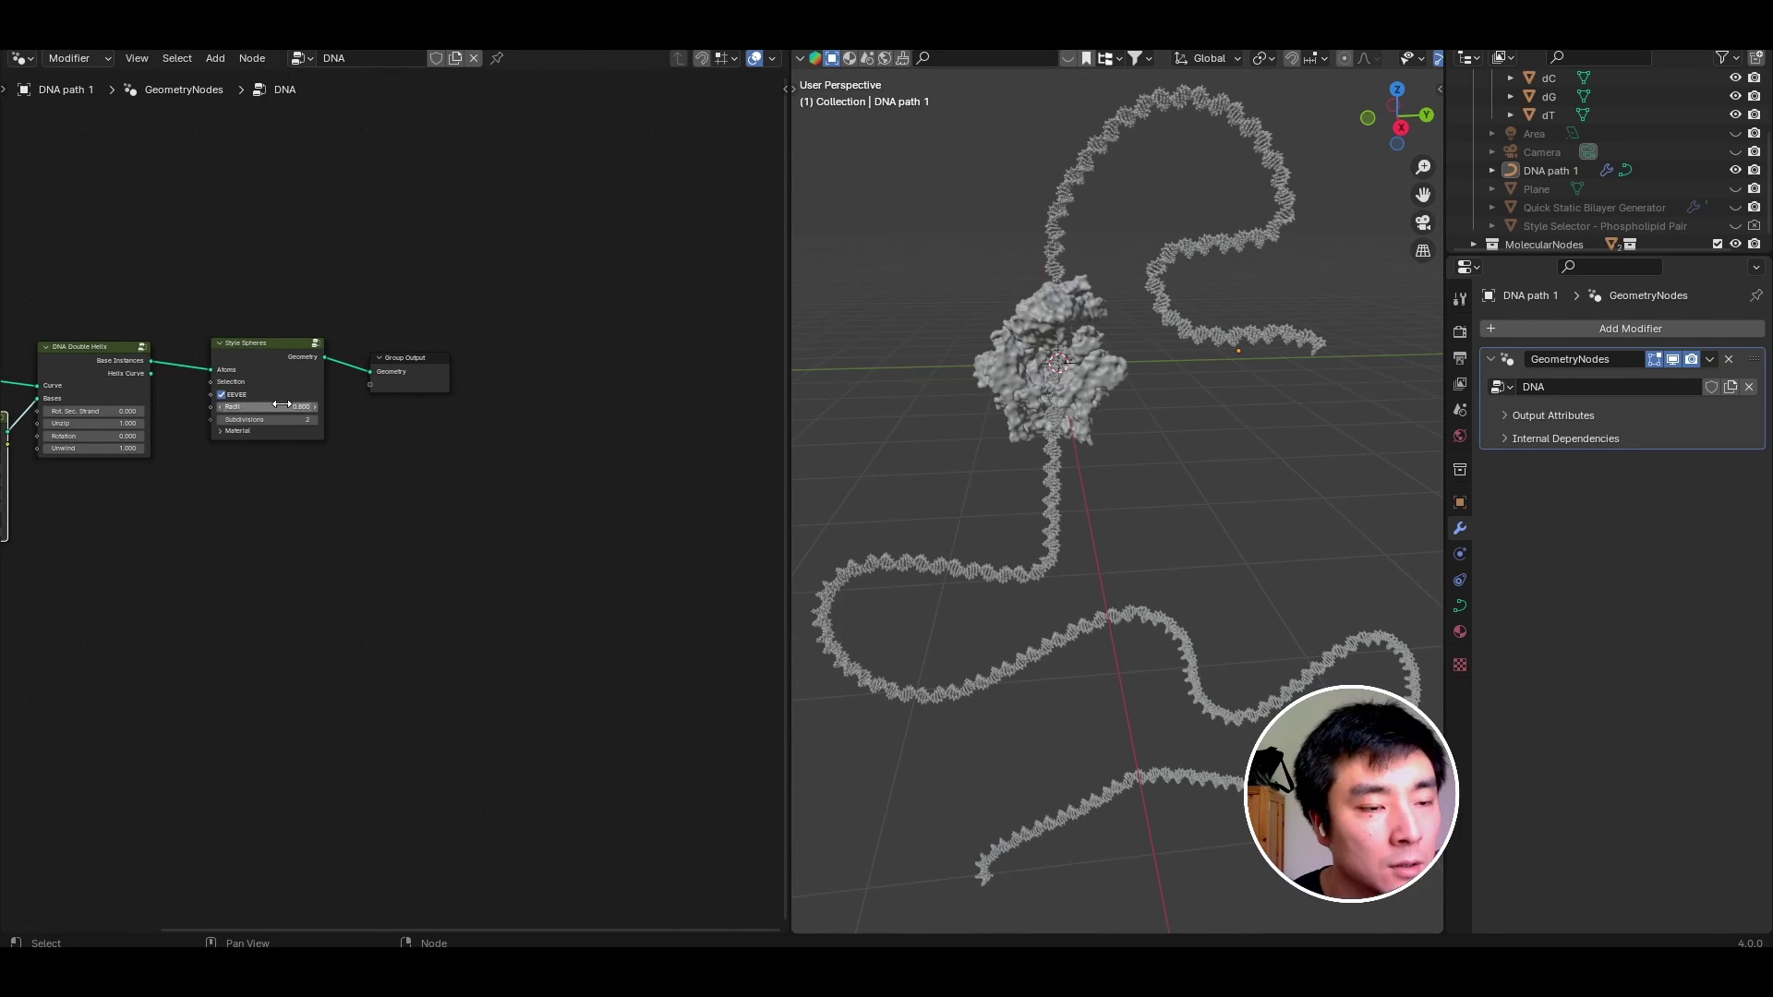
scroll(397, 497, "up", 4)
left_click_drag(464, 417, 227, 221)
scroll(222, 277, "down", 1)
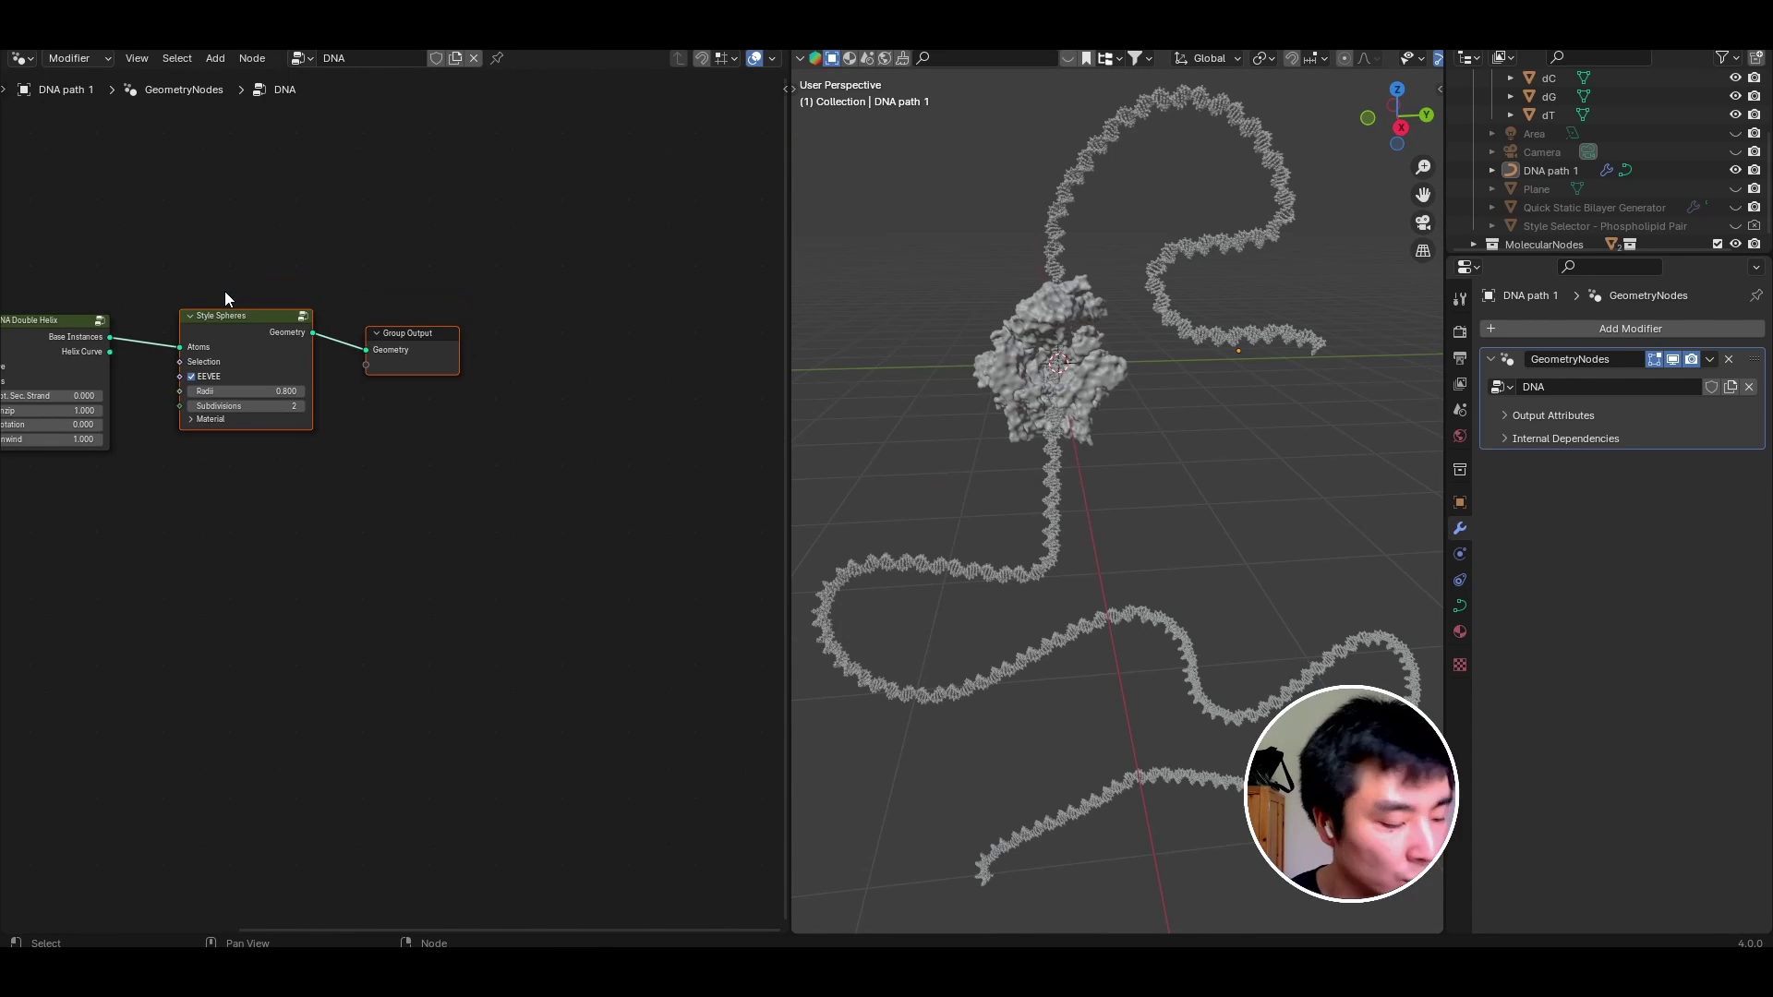
key("g")
left_click(493, 284)
middle_click_drag(38, 340, 142, 363)
key("shift+a")
left_click(277, 68)
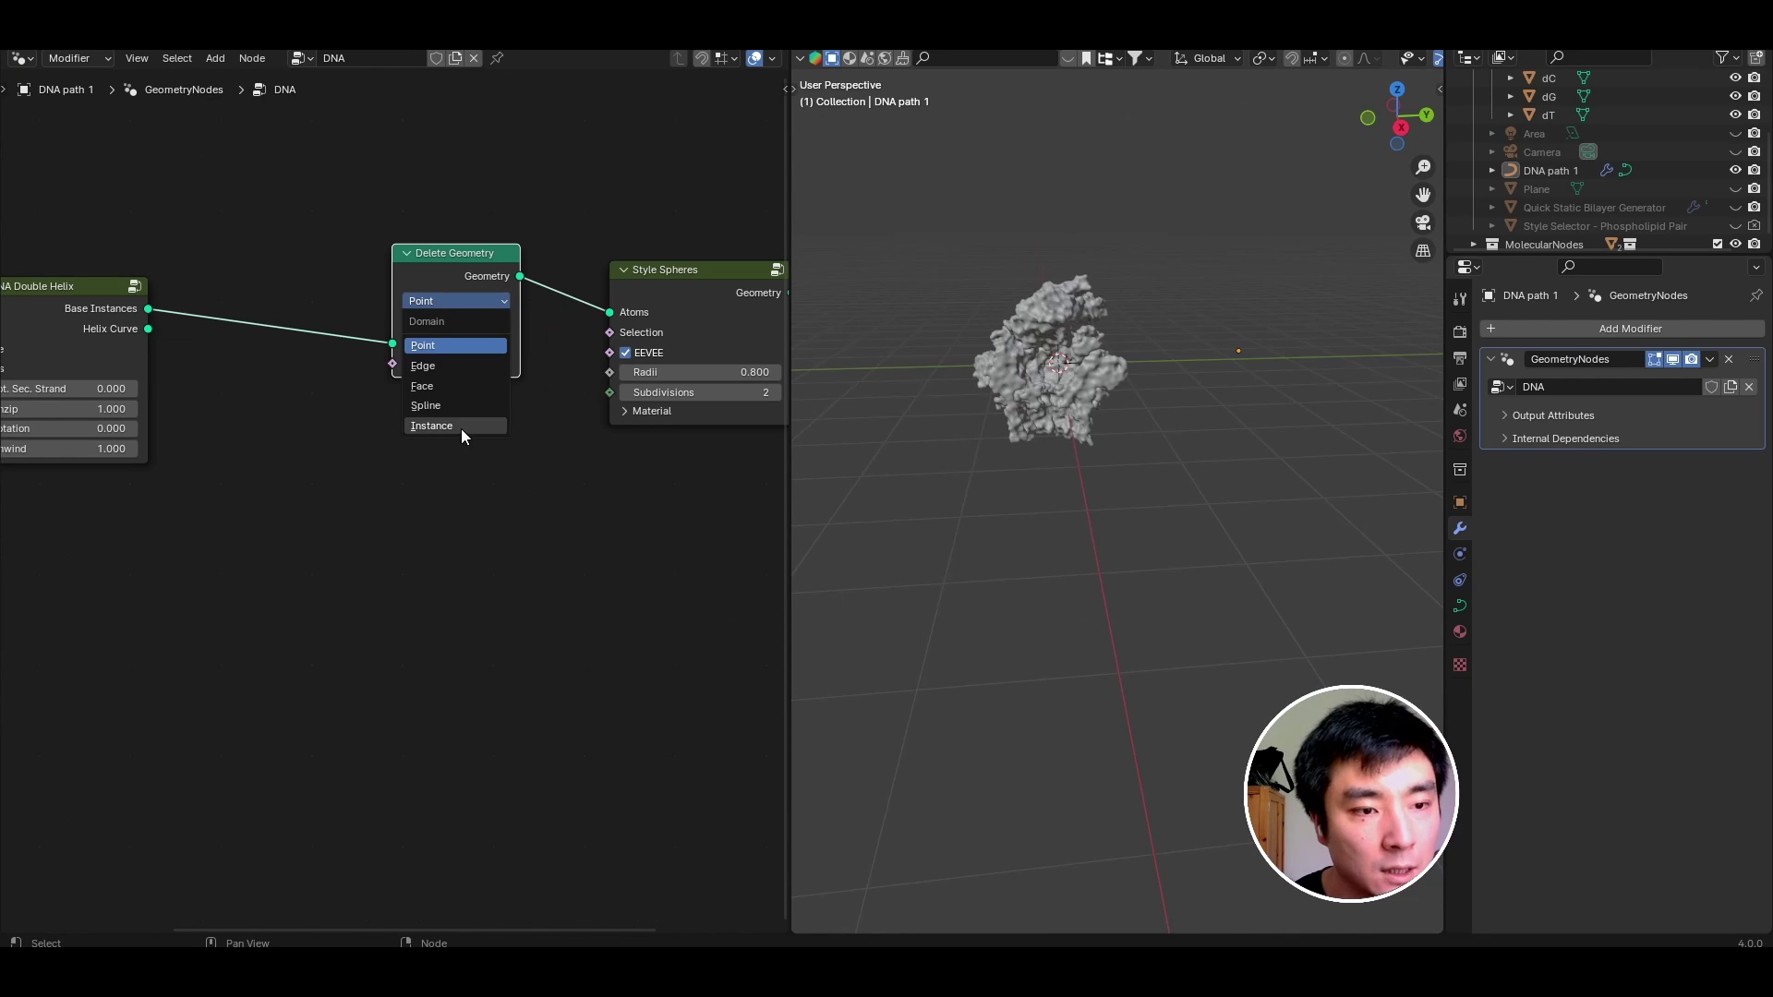
left_click(462, 426)
Drive Delete Geometry's Selection with an integer Greater Than or Equal compare node that takes Index as its A input.
left_click_drag(393, 363, 222, 393)
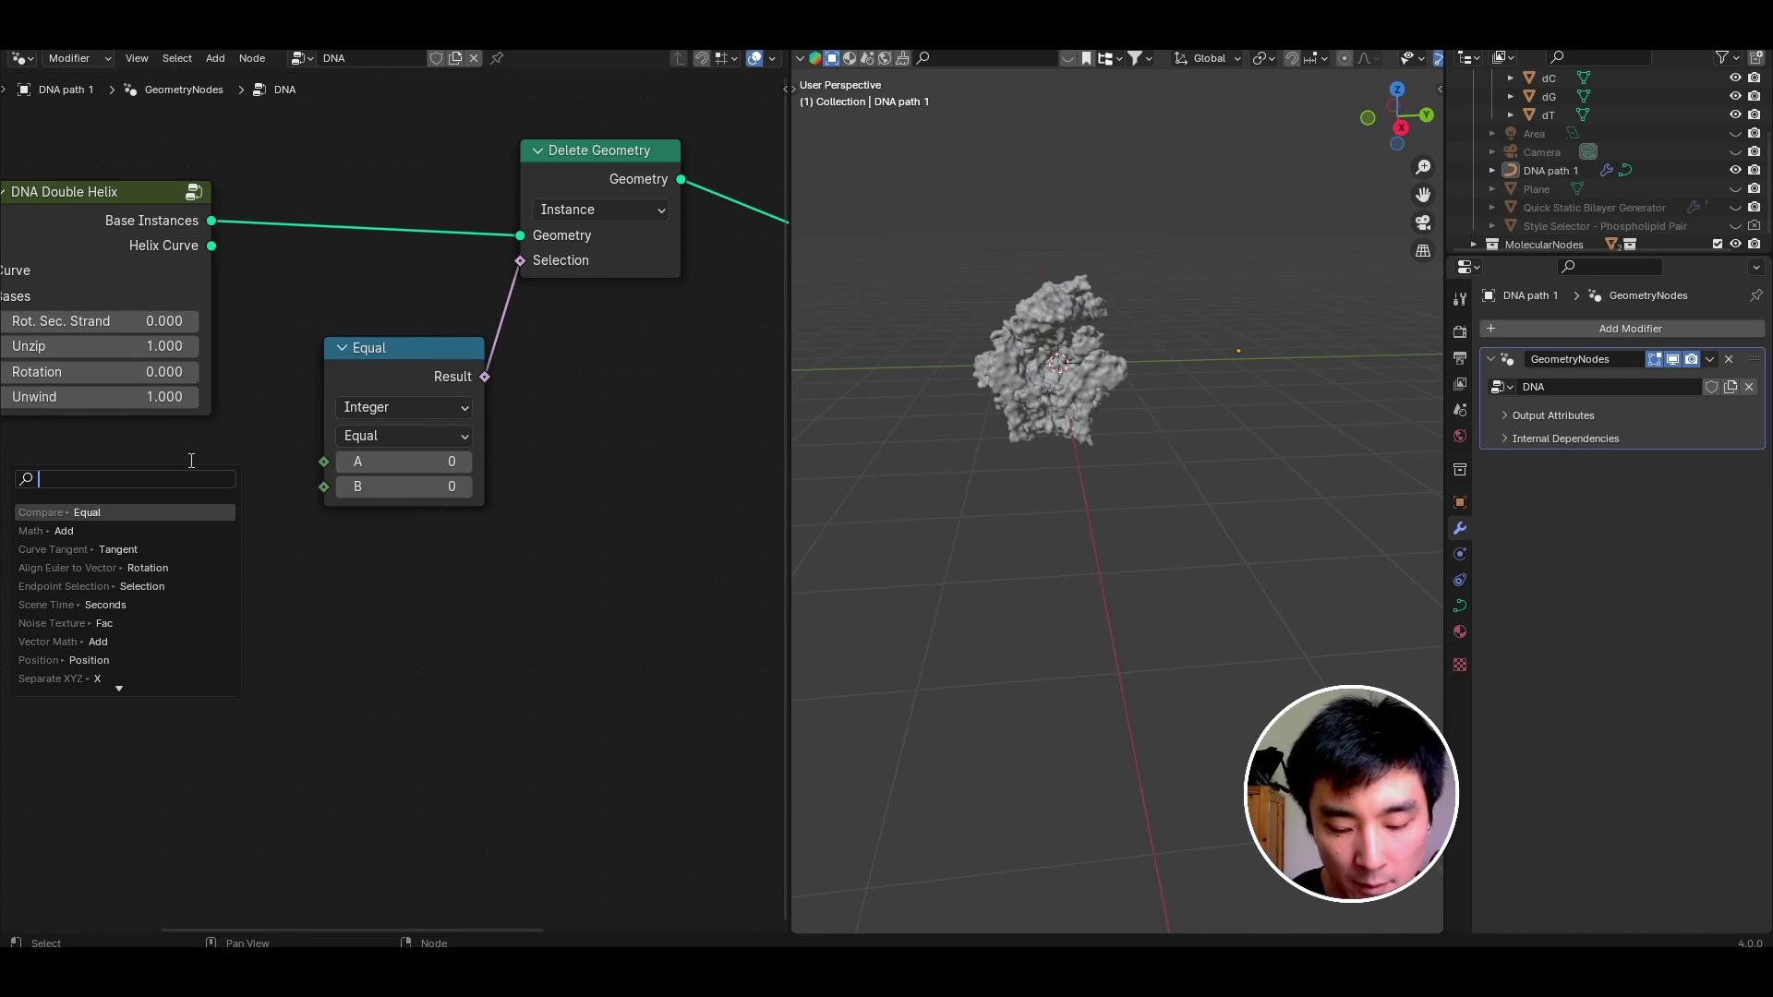
type("index")
key("Return")
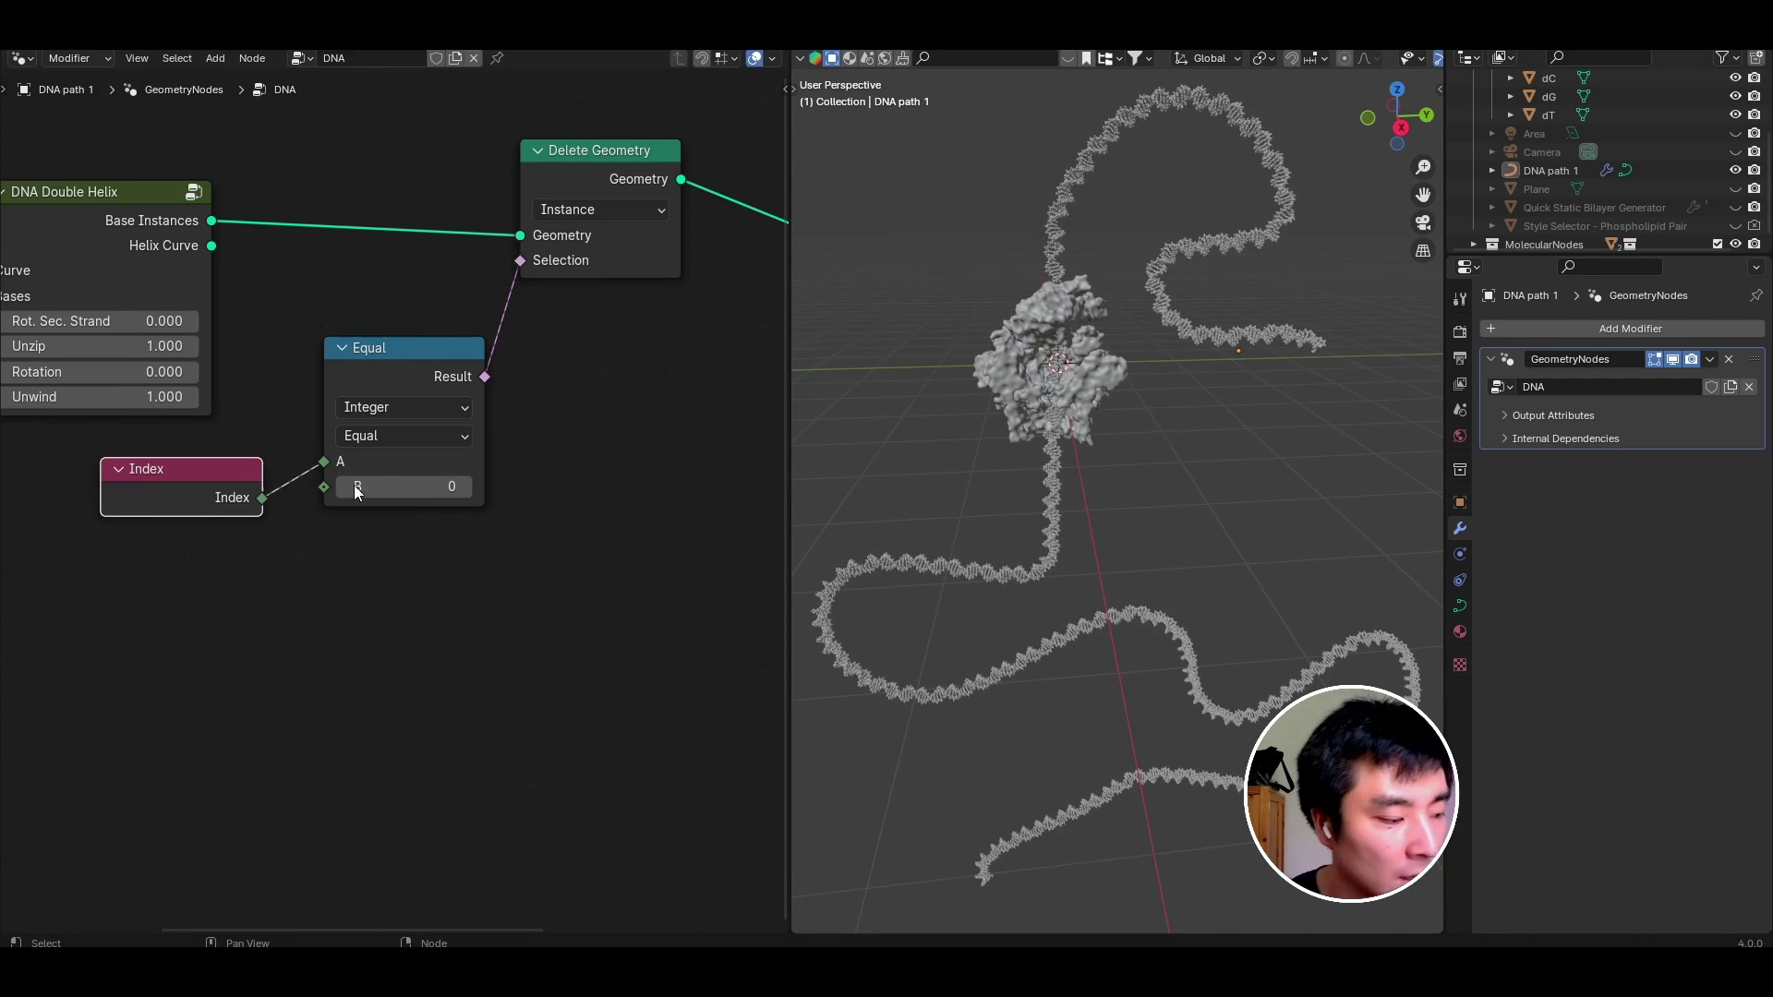
left_click(423, 440)
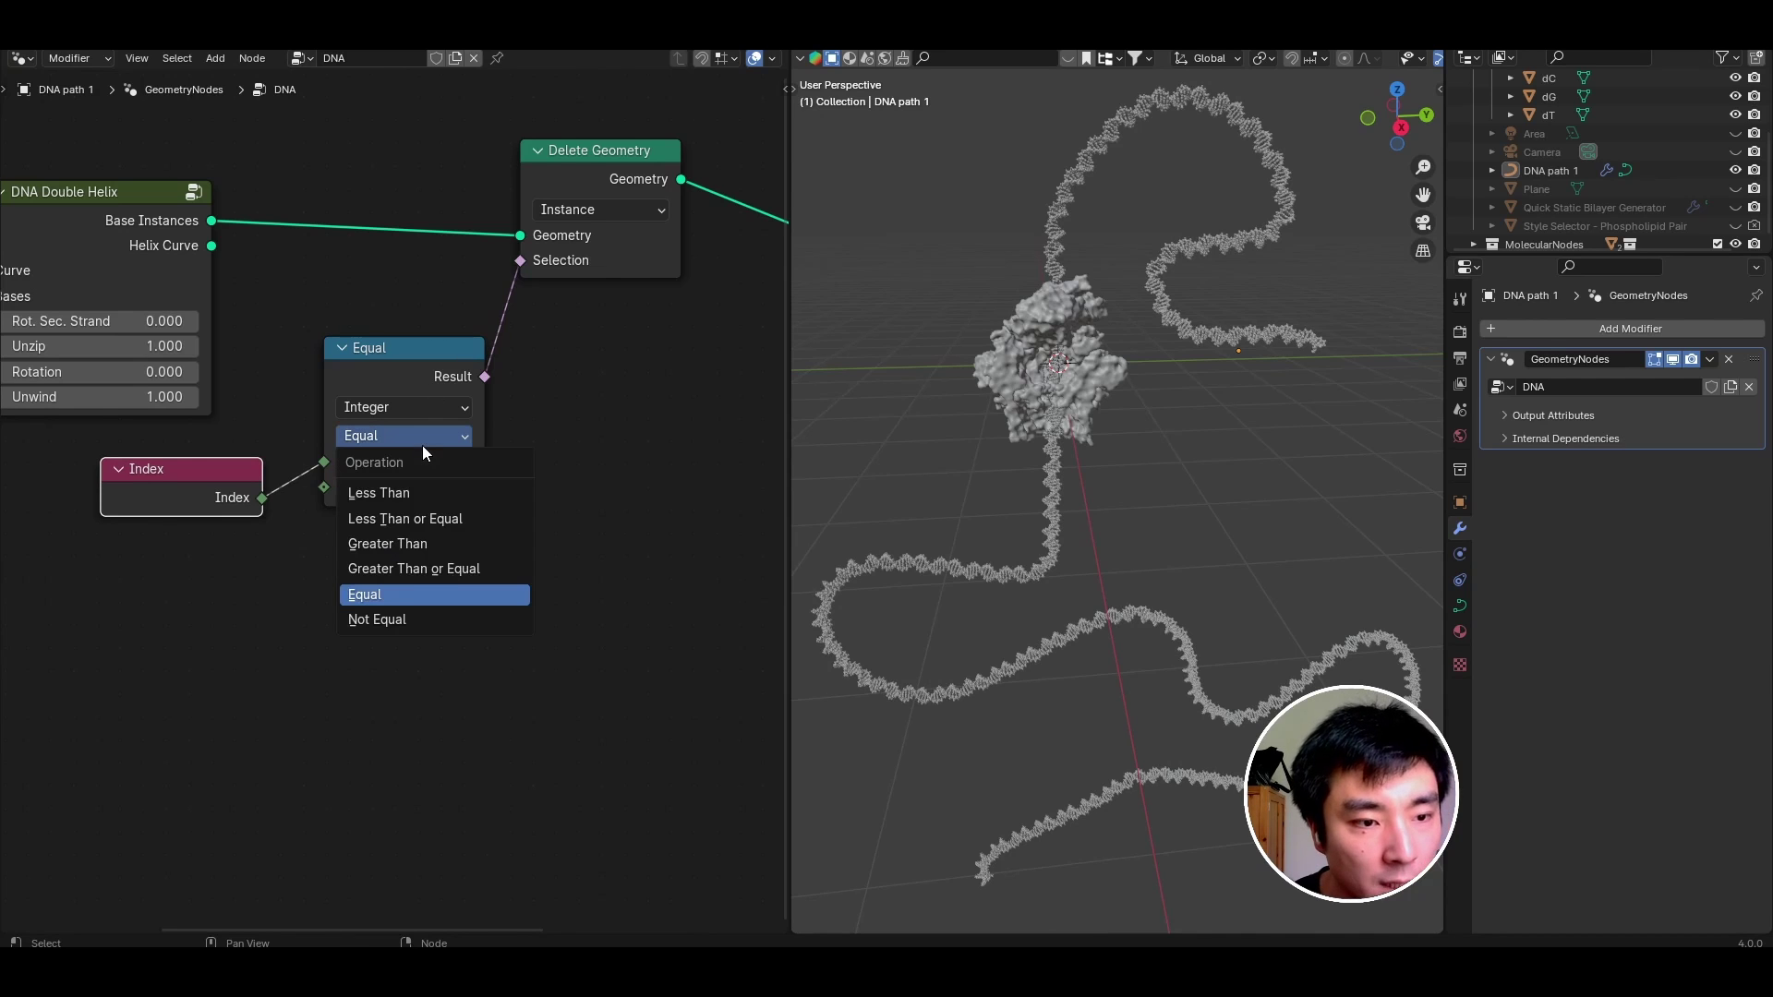
left_click(407, 568)
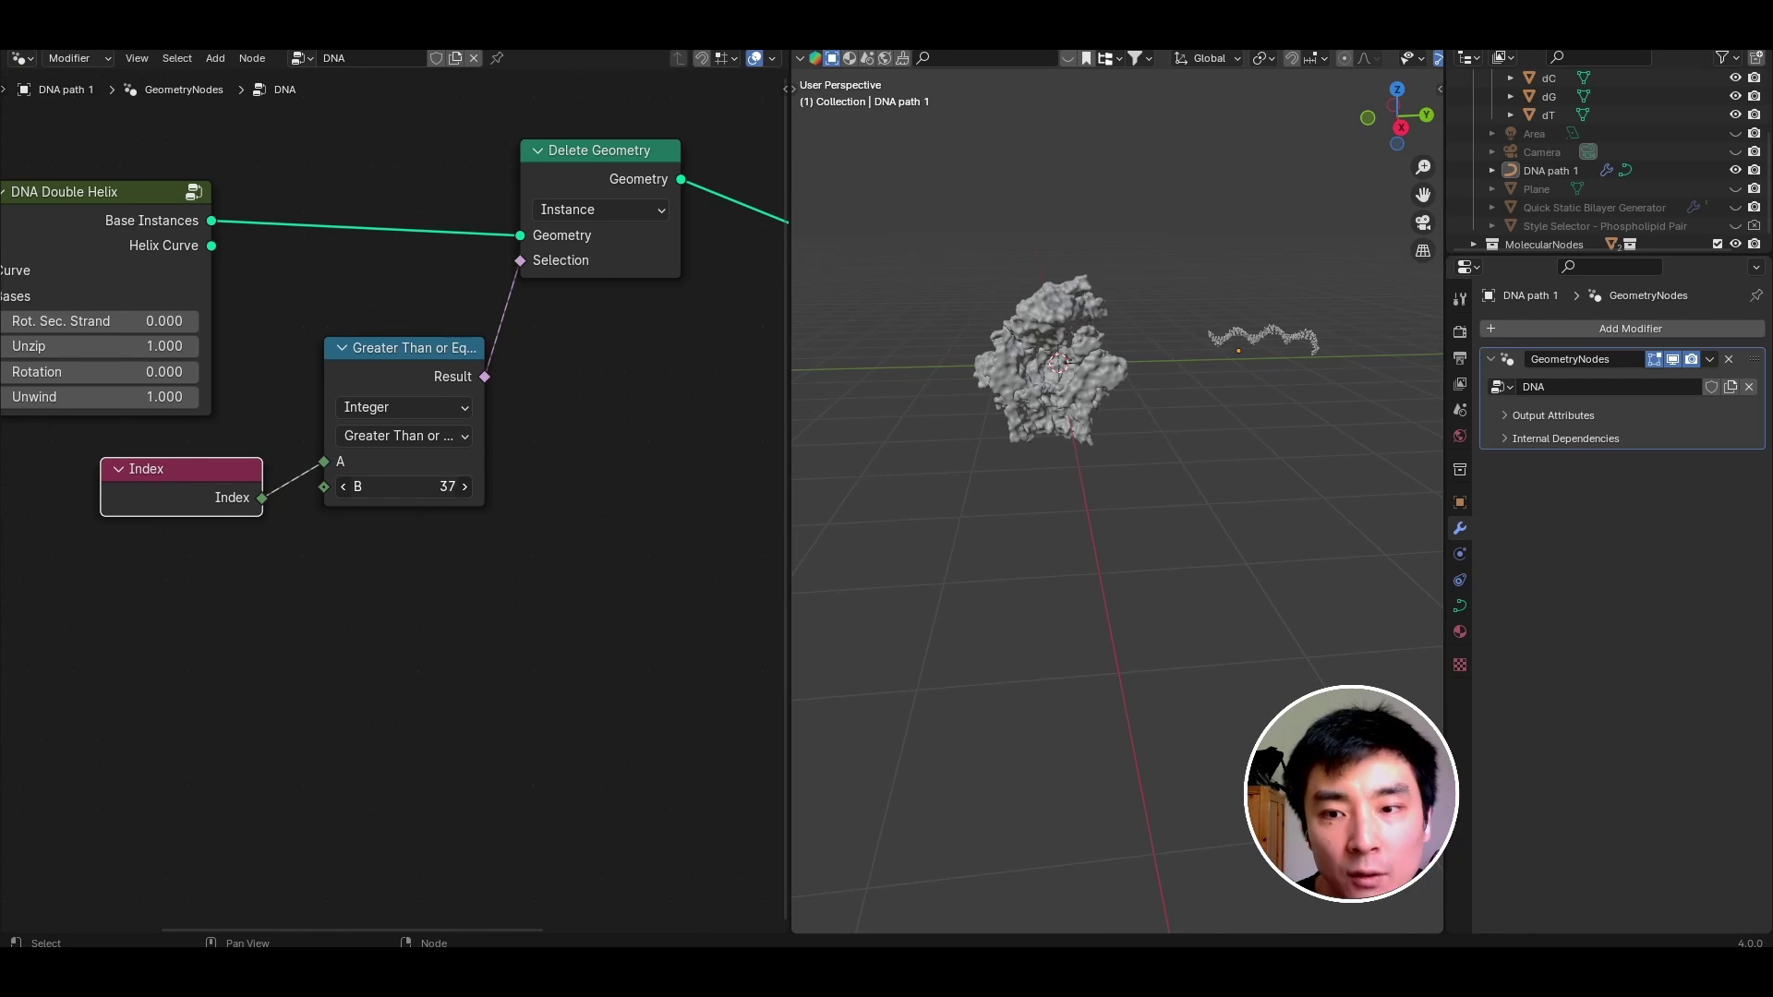
Set the index comparison's B value to 231 and inspect the remaining DNA up close around the helicase.
left_click_drag(406, 485, 452, 486)
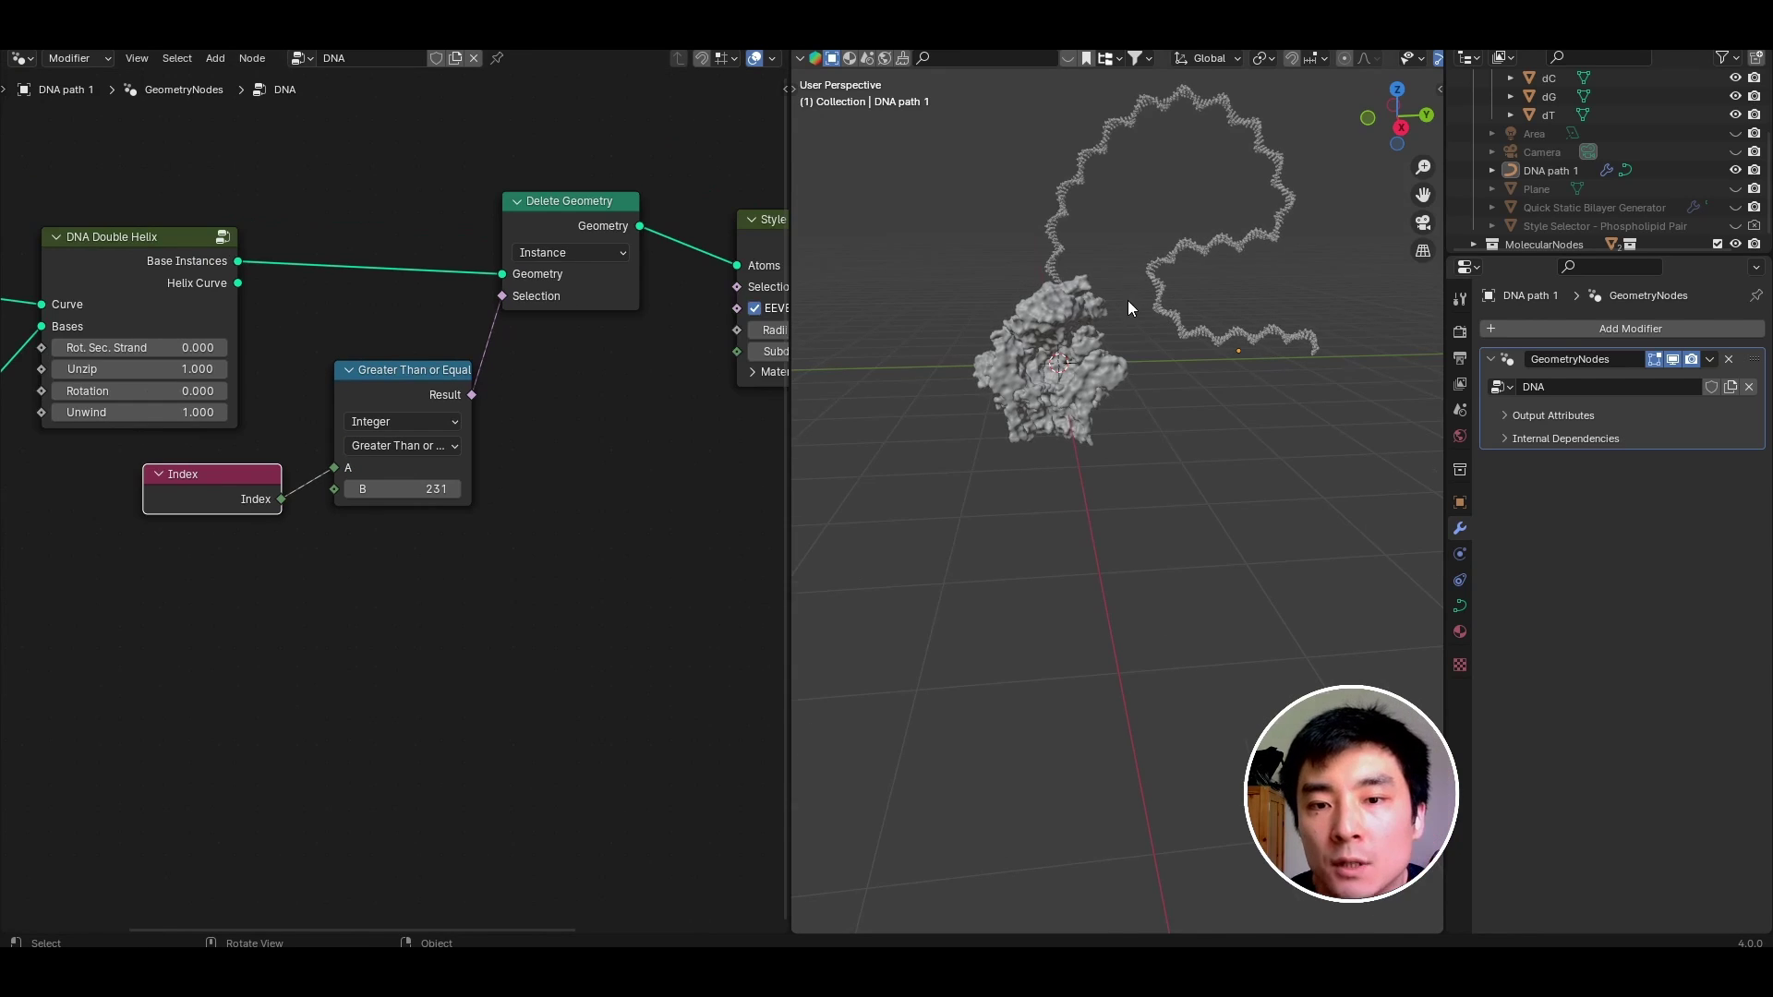
middle_click_drag(1127, 301, 1067, 335)
middle_click_drag(1189, 418, 1201, 362)
scroll(1189, 388, "up", 4)
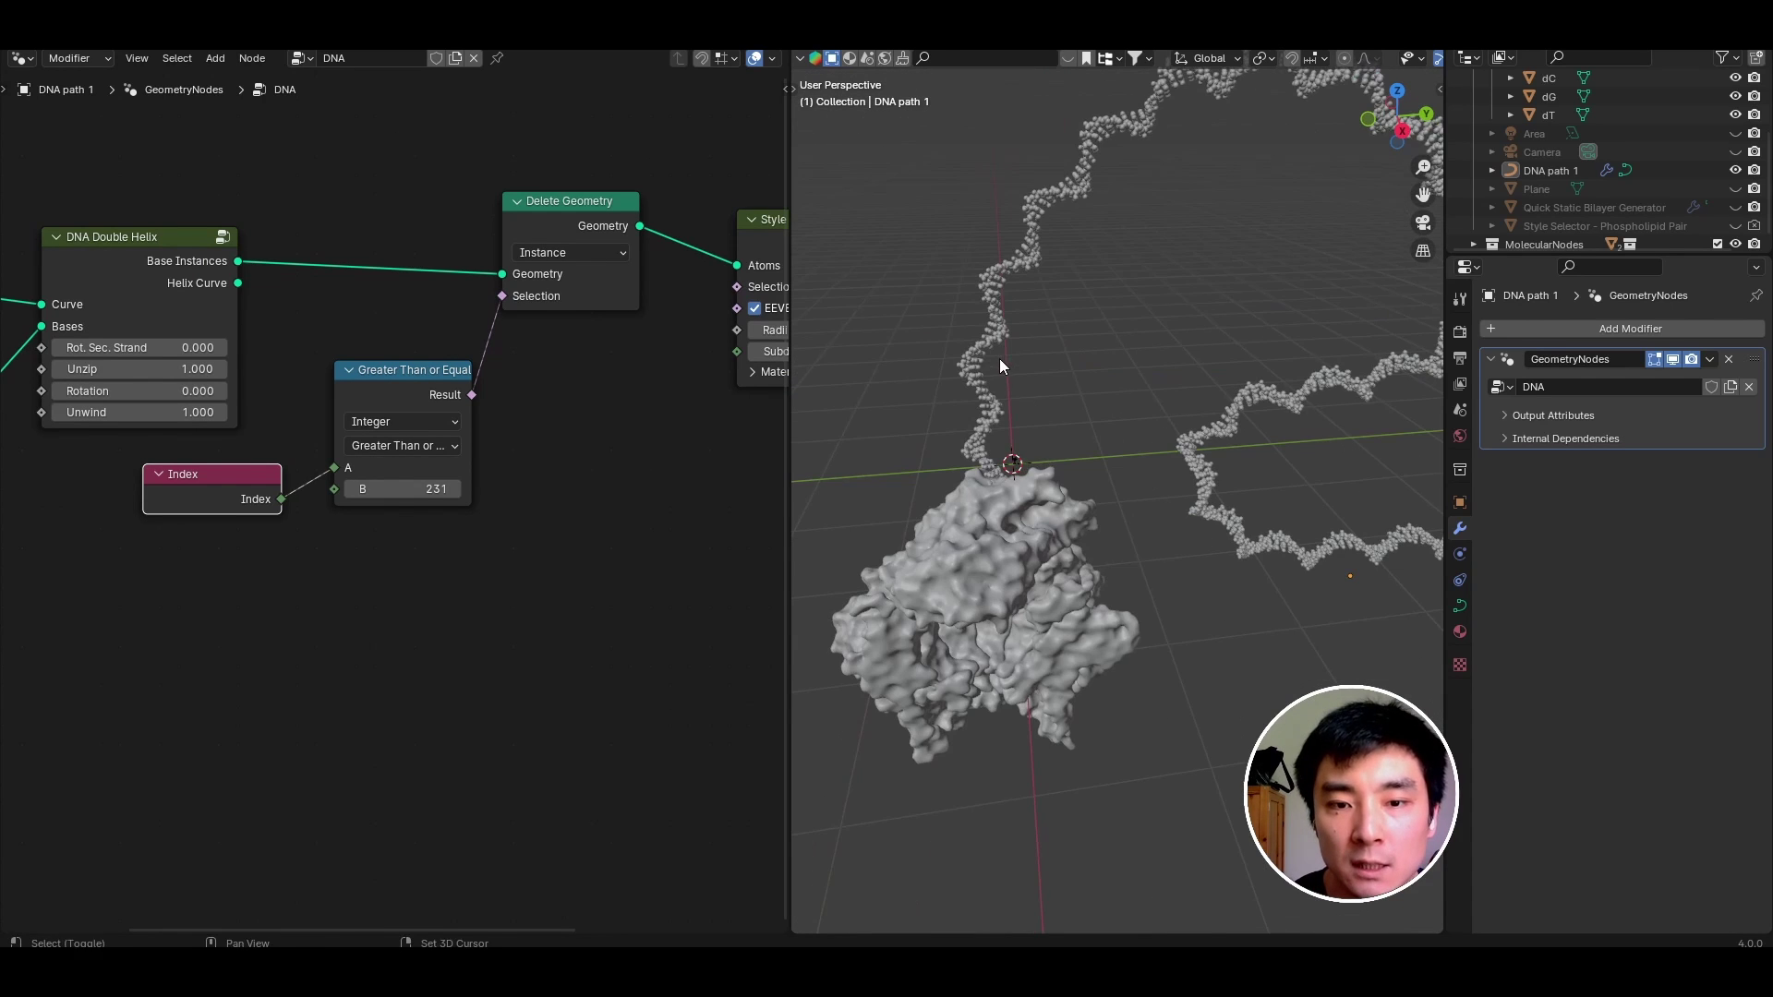
scroll(963, 373, "up", 3)
middle_click_drag(999, 358, 1088, 385, "shift")
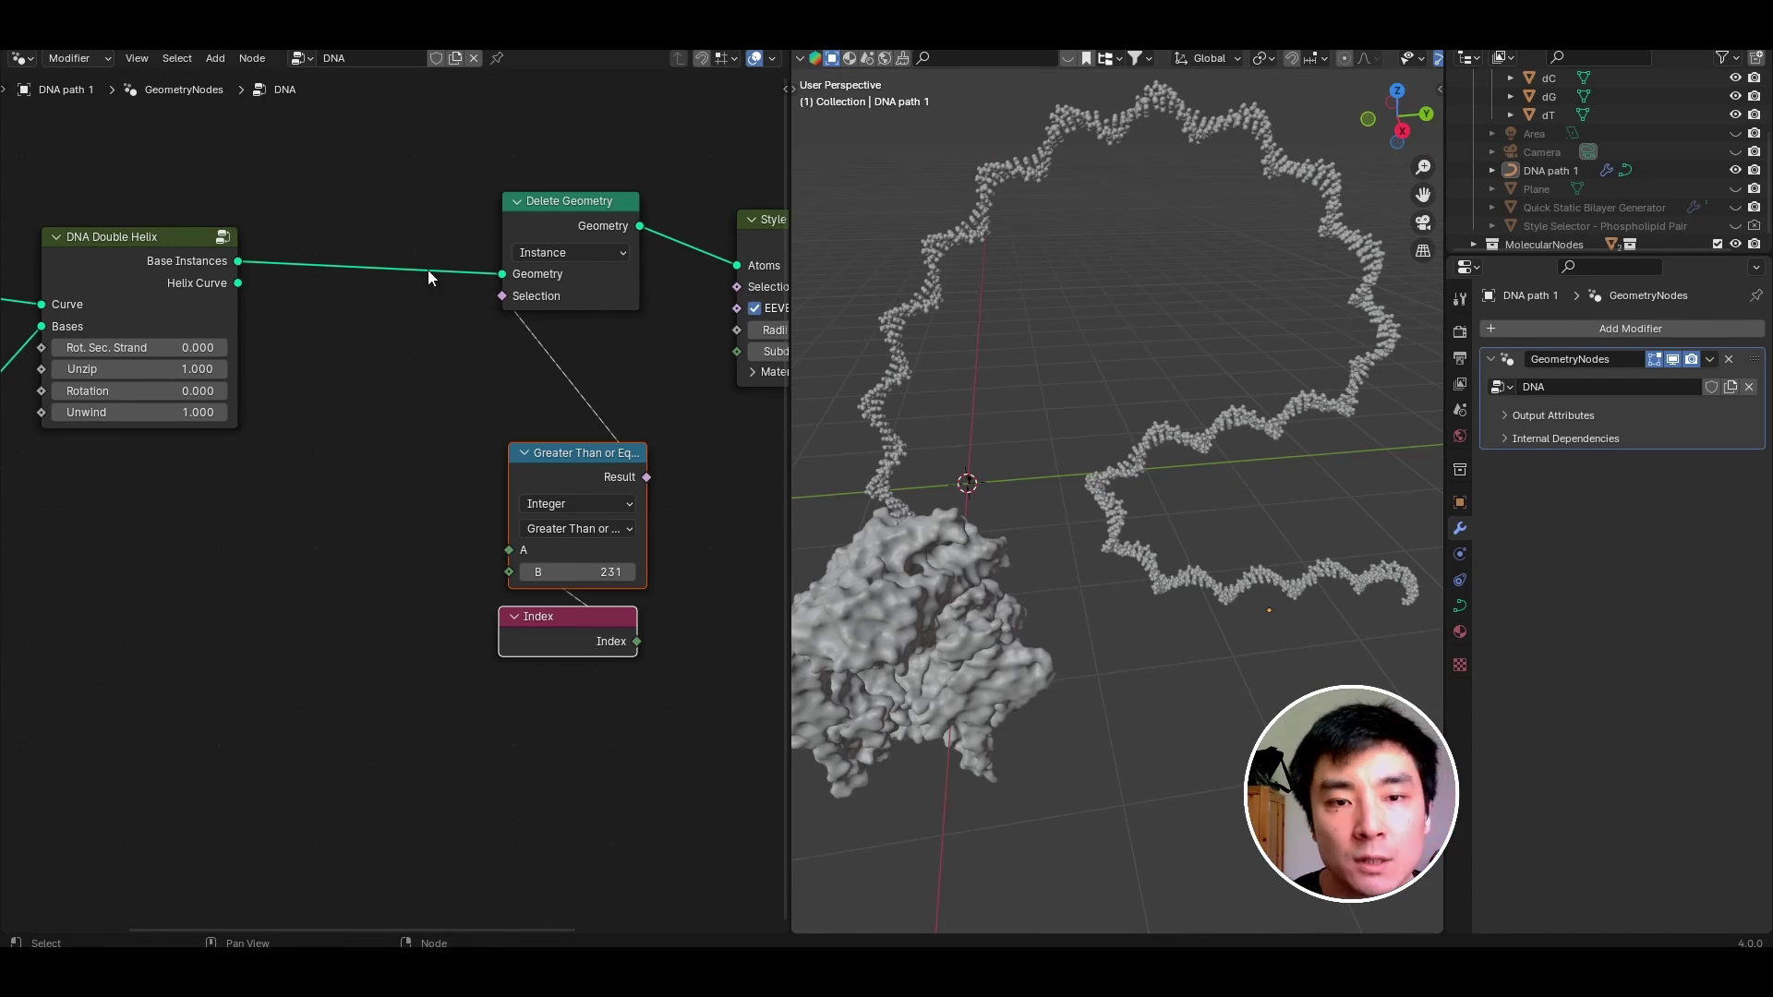
Insert a Separate Geometry node set to Instance between DNA Double Helix and Delete Geometry.
middle_click_drag(418, 264, 492, 307)
key("shift+a")
type("se")
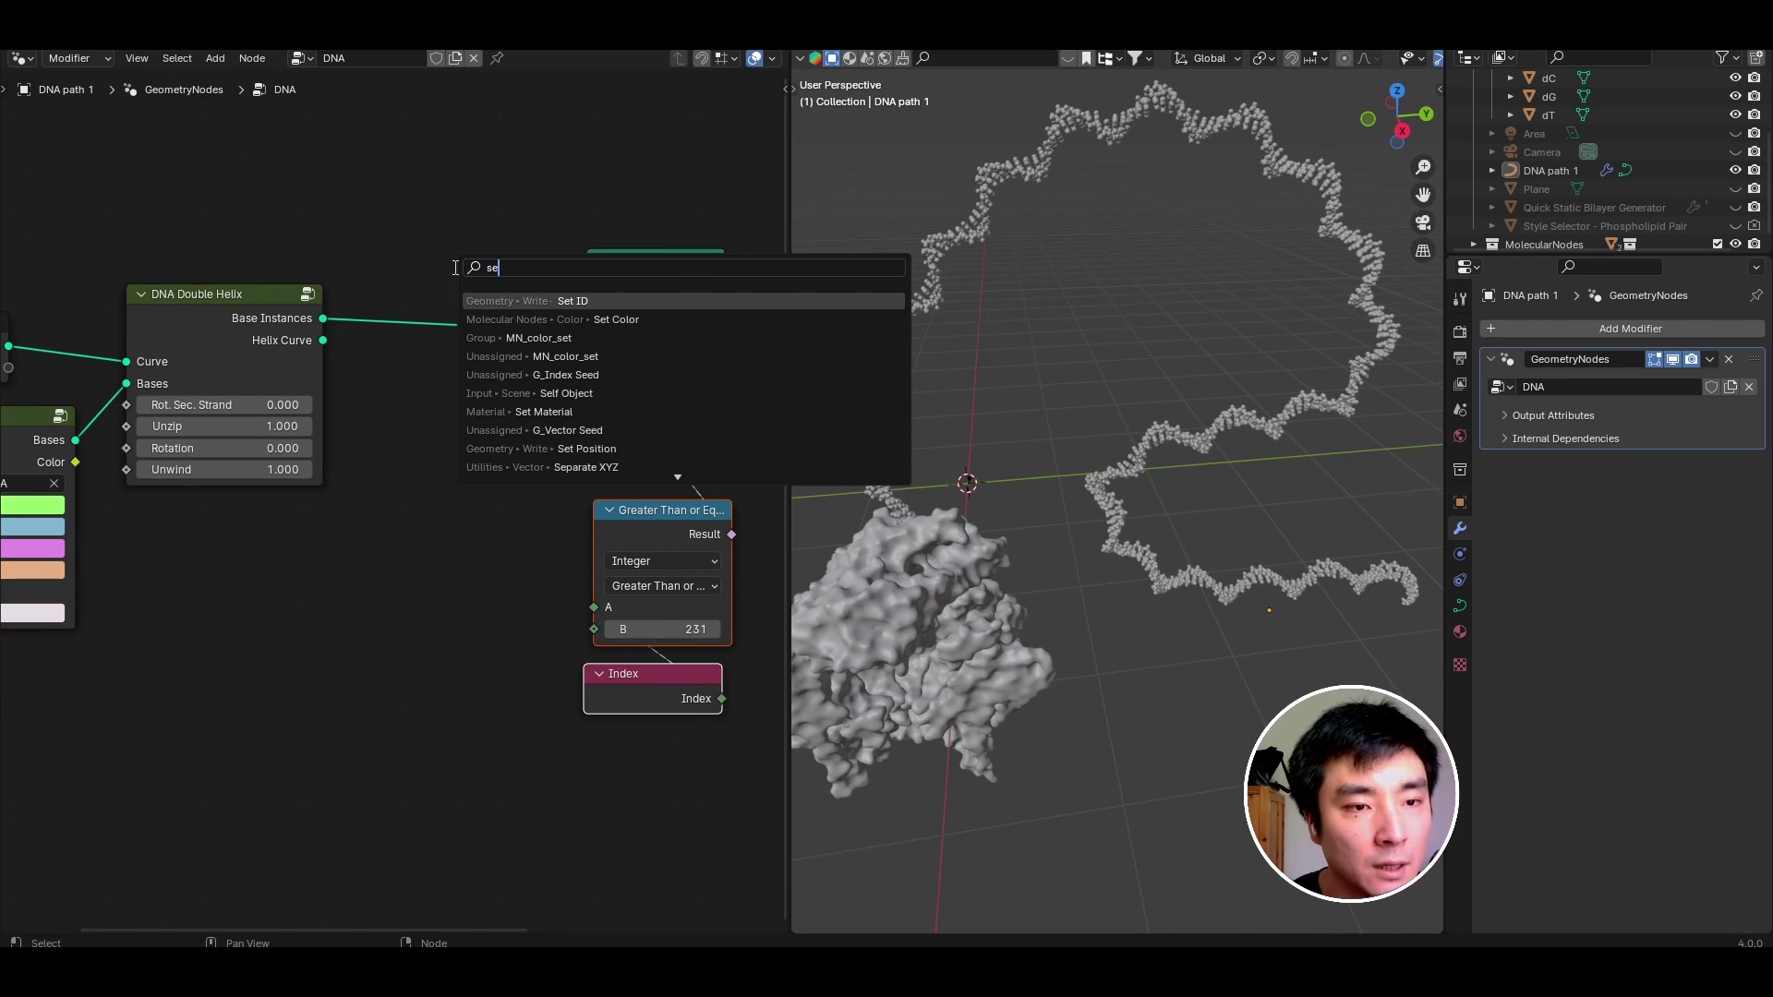
type("para")
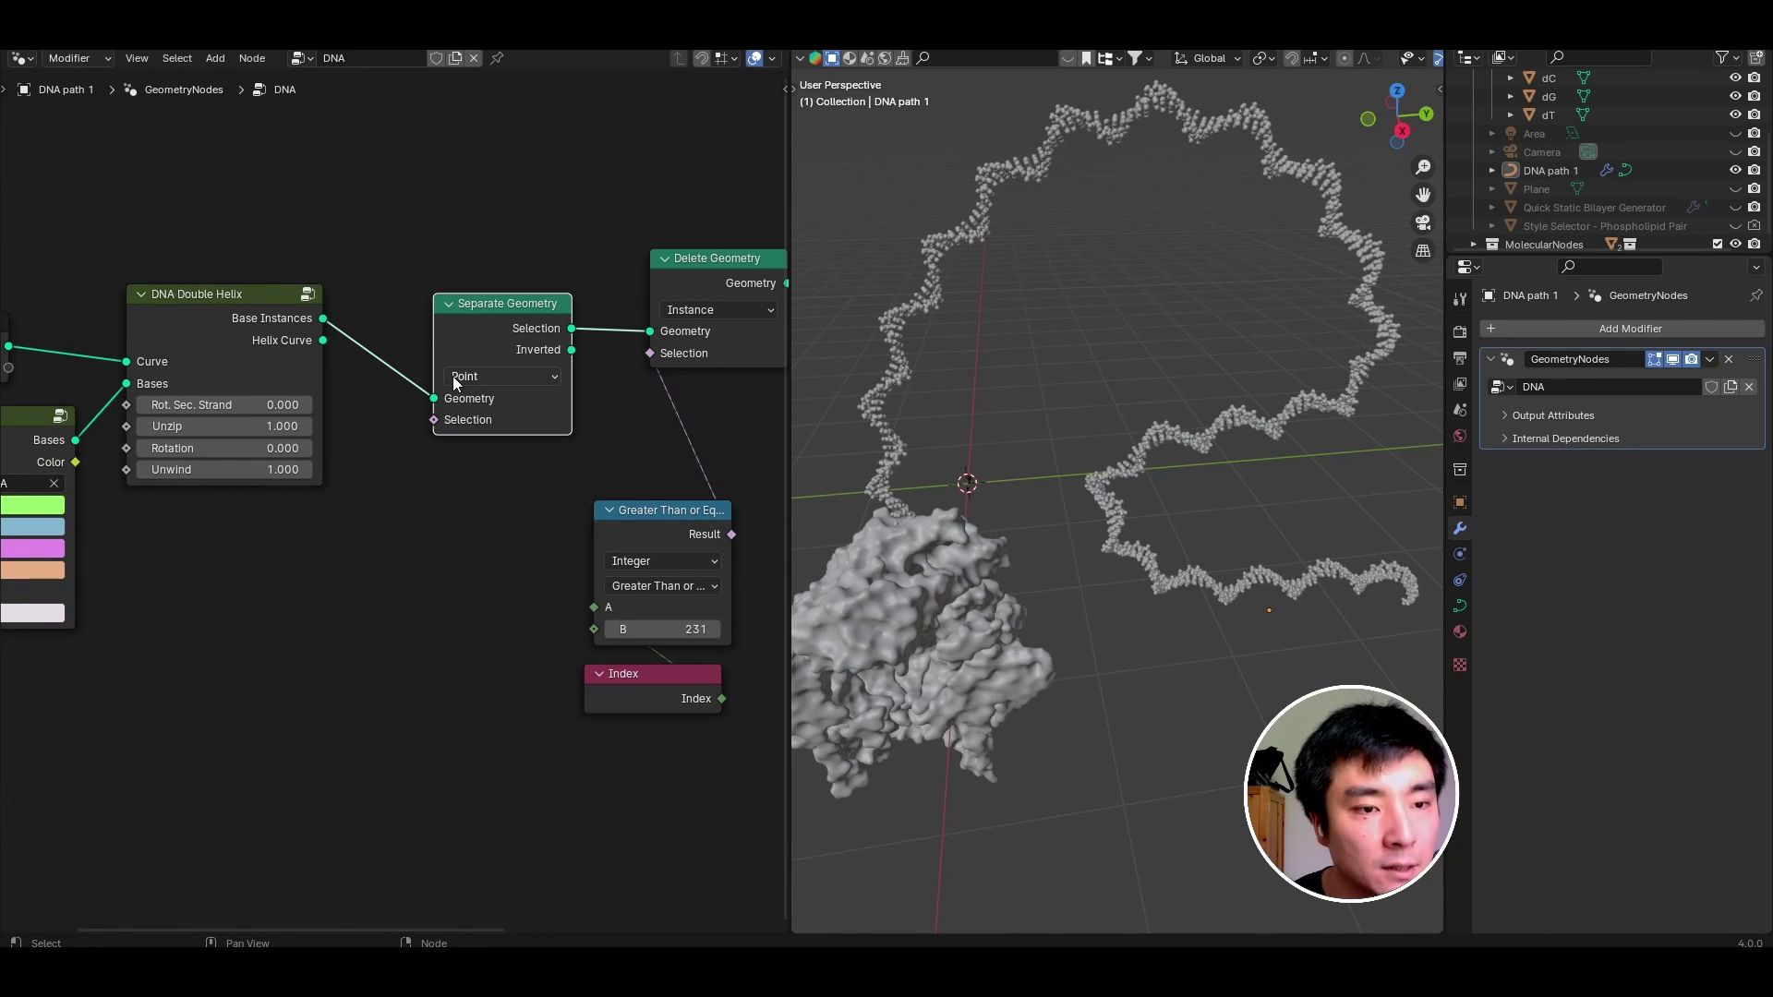
left_click(454, 379)
left_click(473, 508)
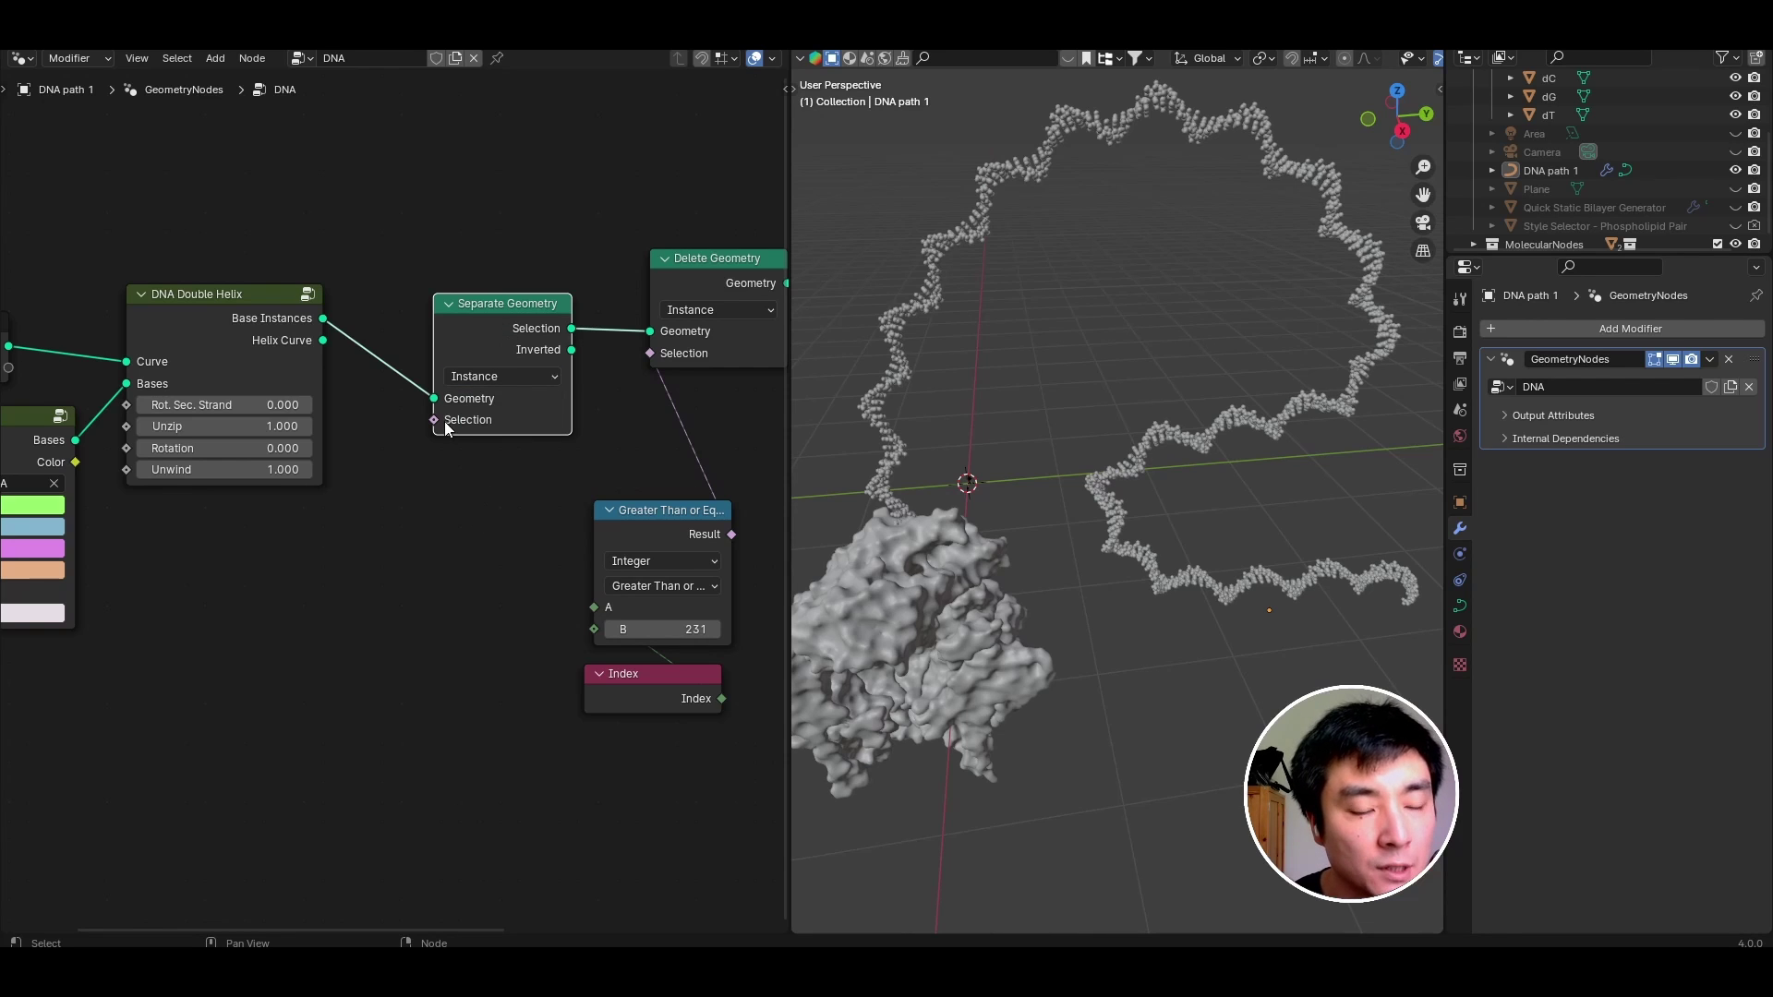
scroll(345, 435, "down", 1)
middle_click_drag(345, 435, 467, 416)
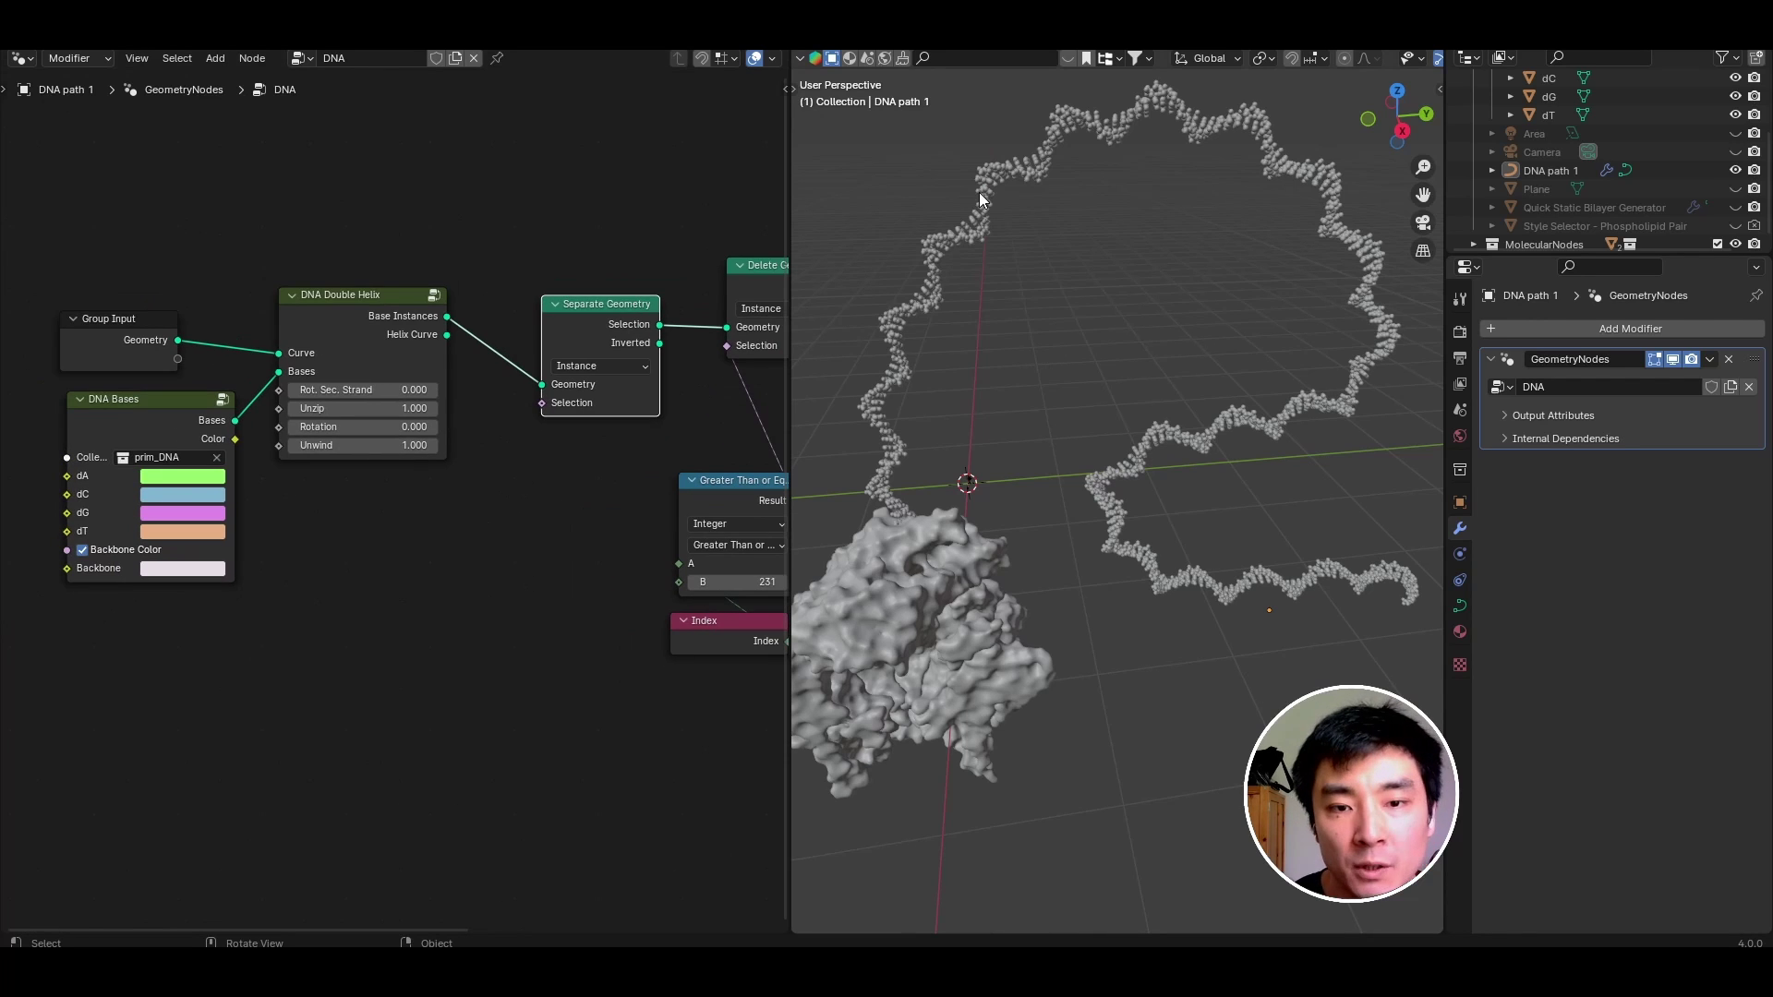
middle_click_drag(719, 397, 677, 394)
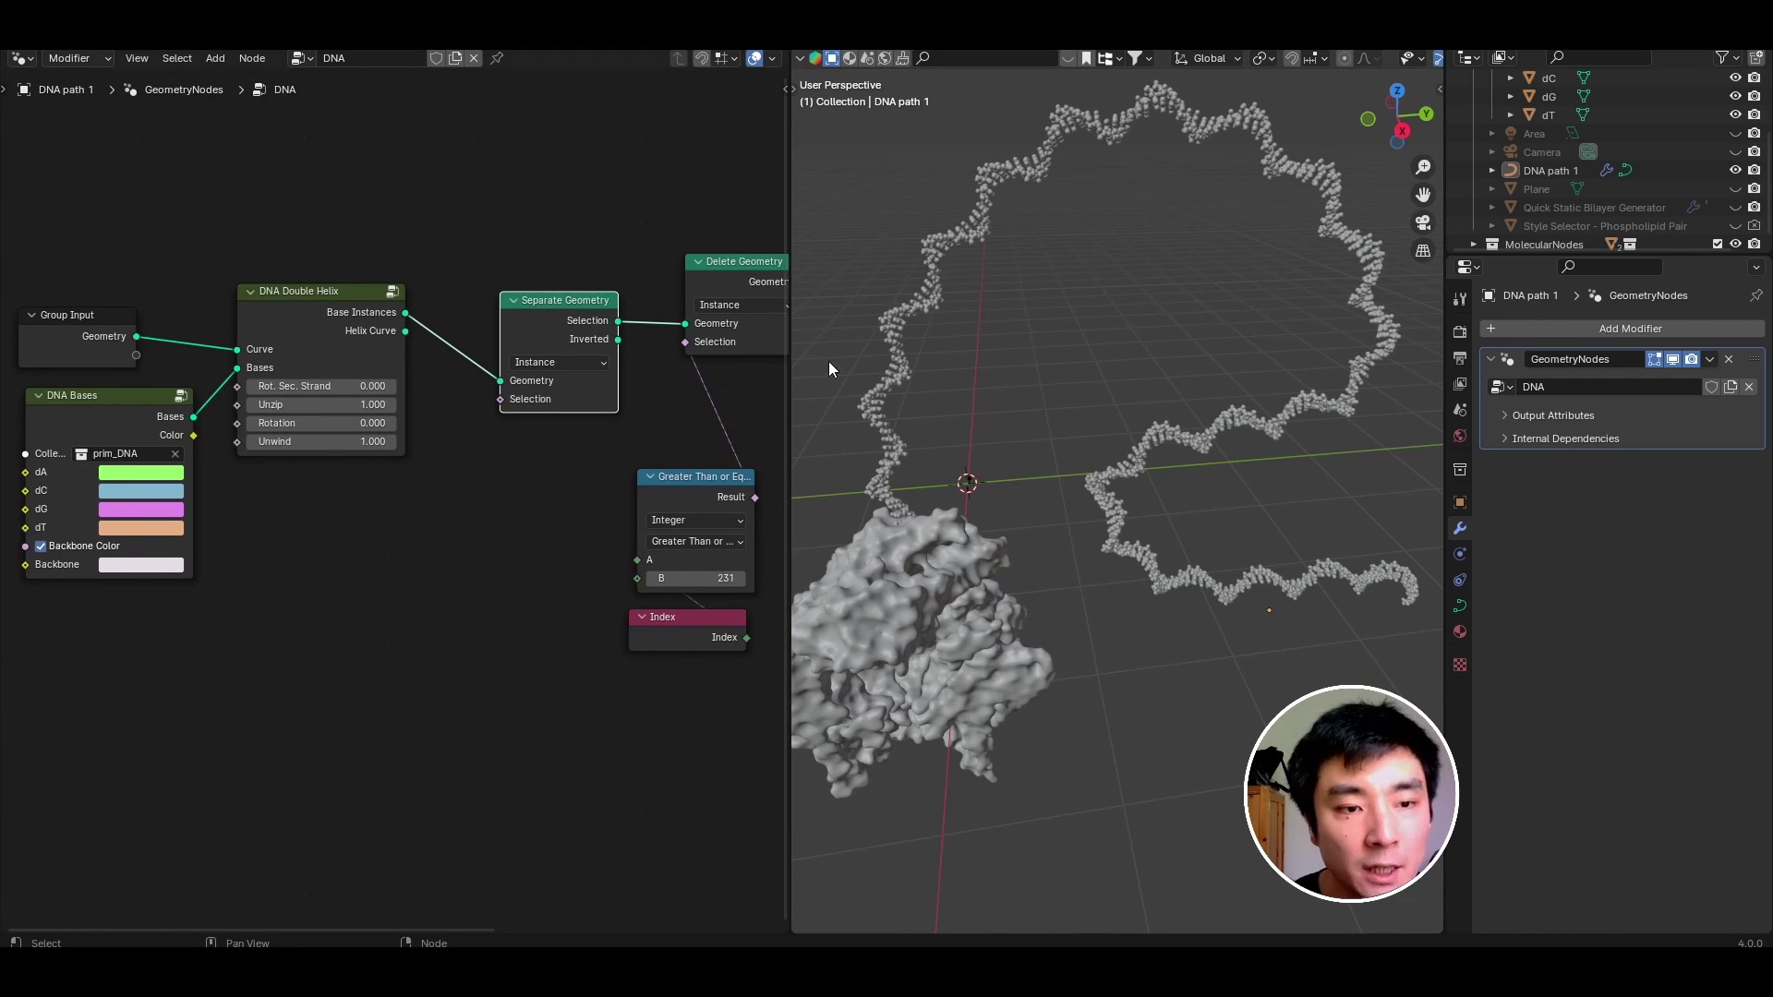
Add an integer Equal compare node below DNA Double Helix that feeds Separate Geometry's Selection.
left_click_drag(499, 401, 395, 459)
type("comp")
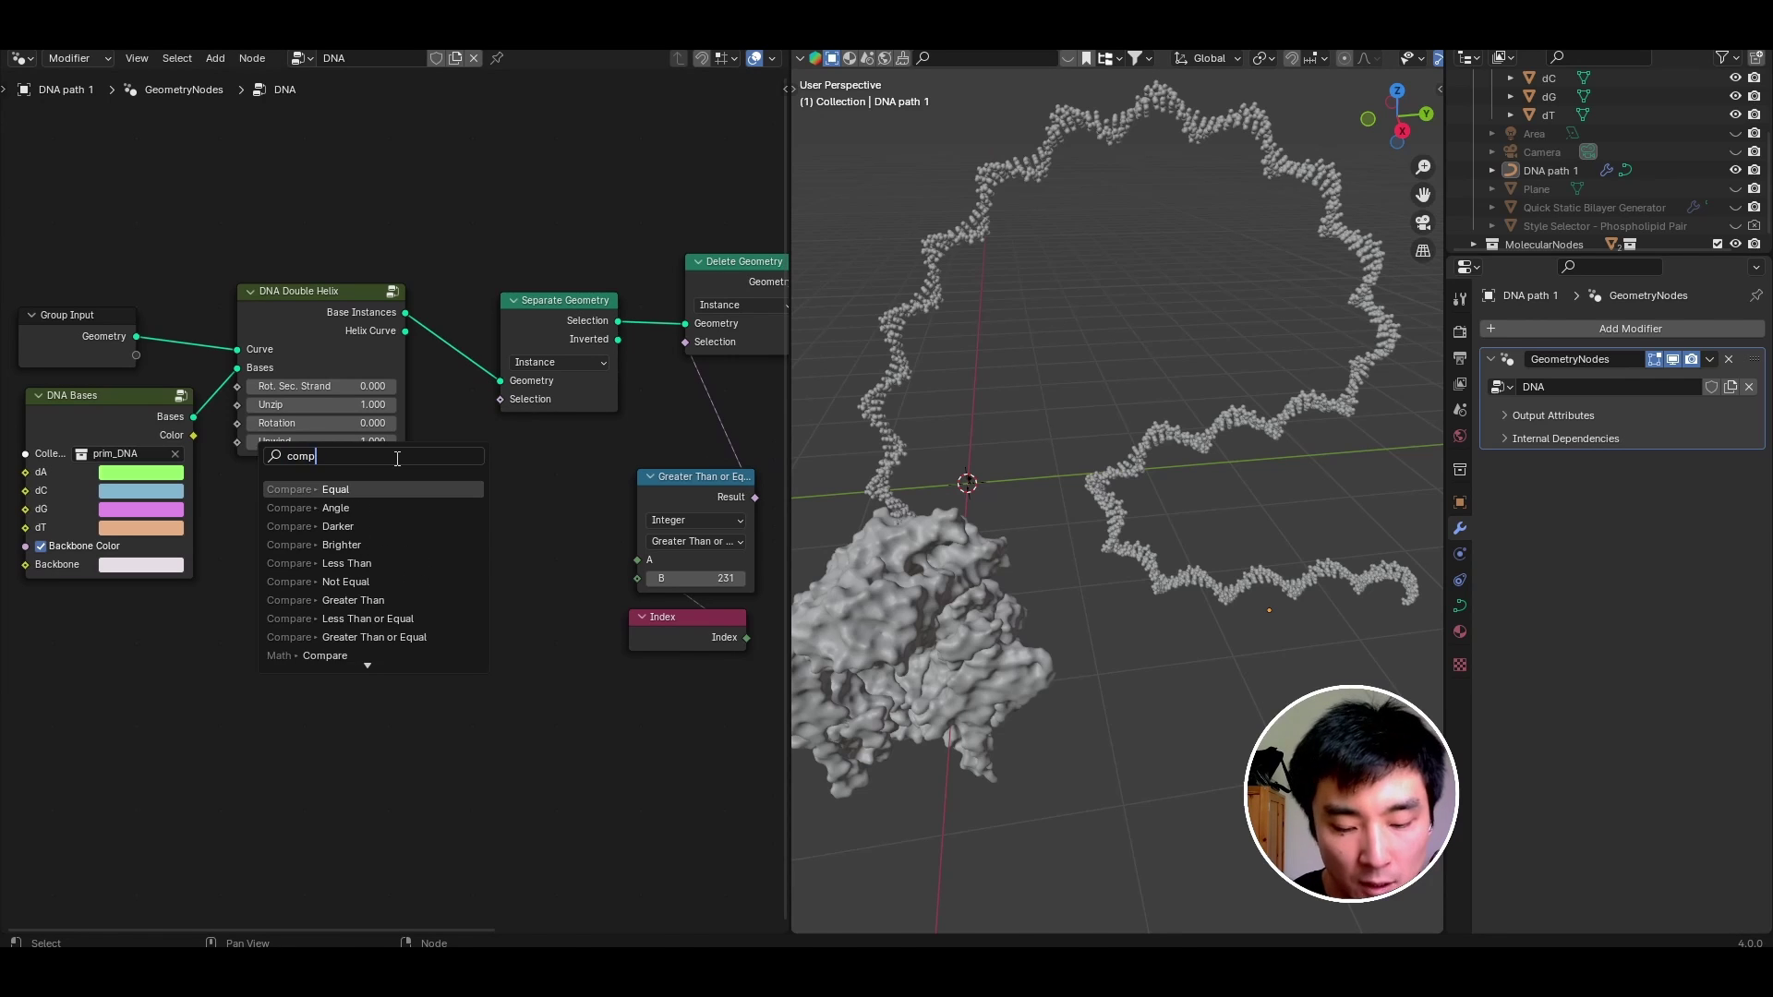
key("Return")
left_click(408, 520)
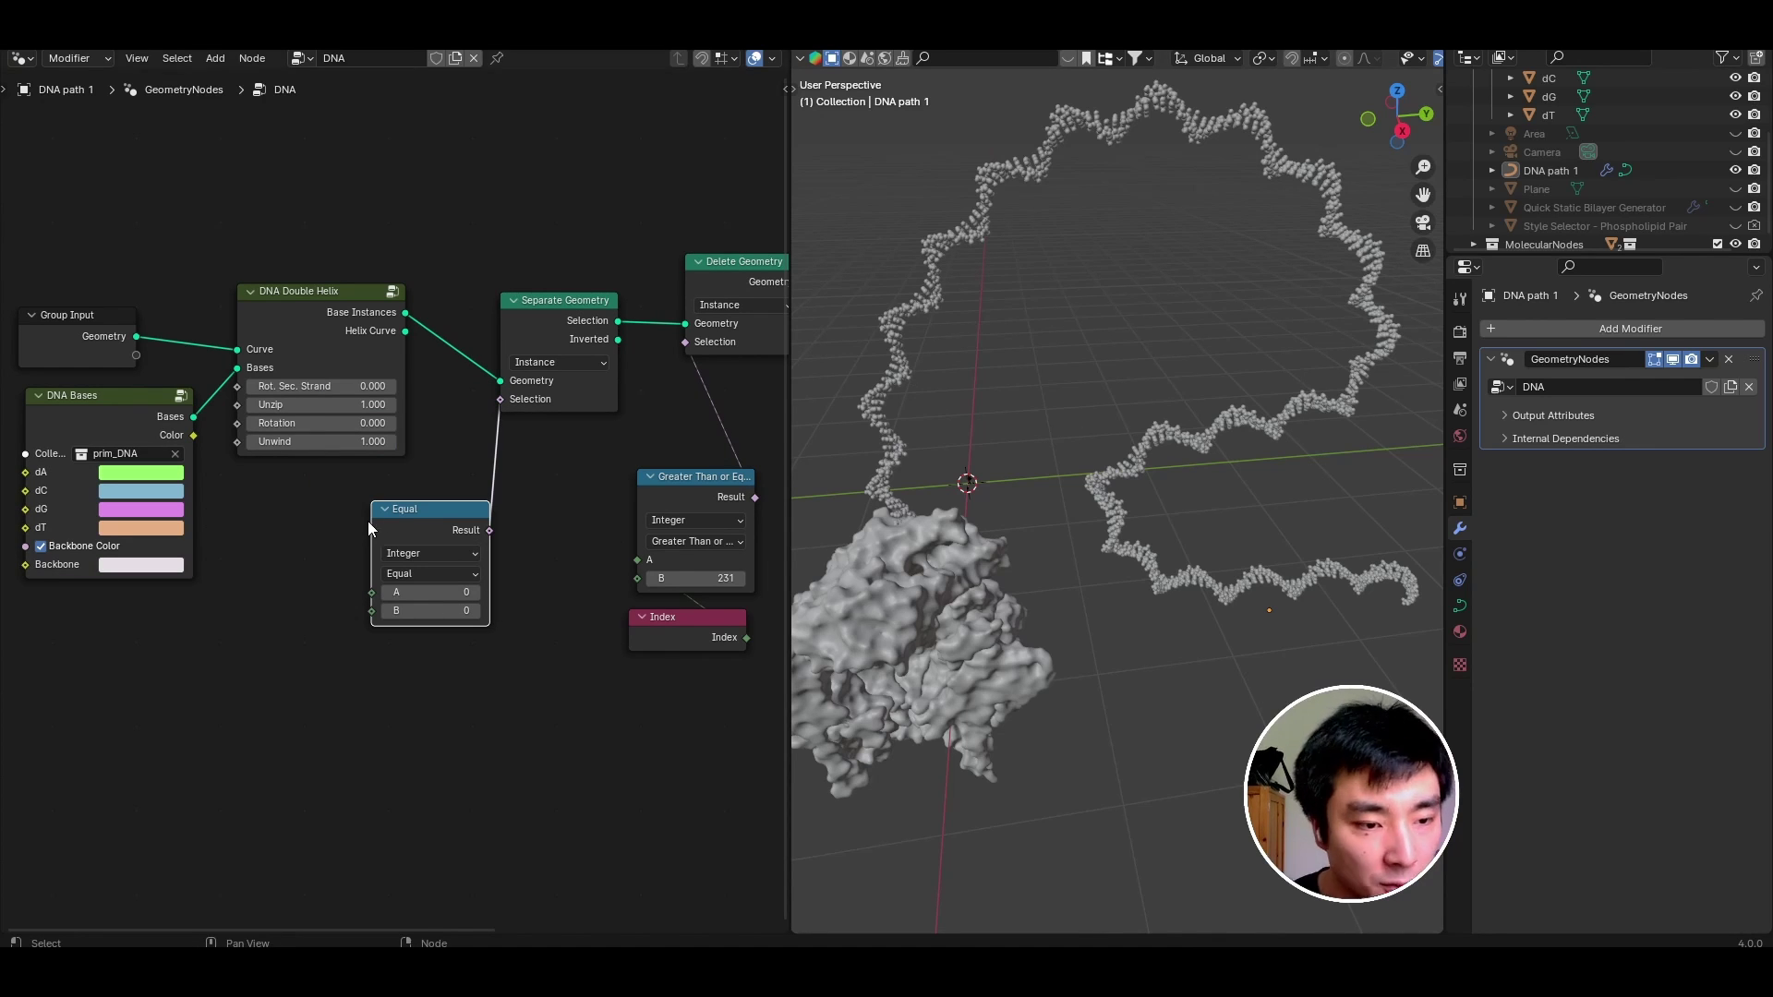
Connect a Named Attribute node reading chain_id to input A of the Equal node.
left_click_drag(371, 593, 145, 621)
type("named a")
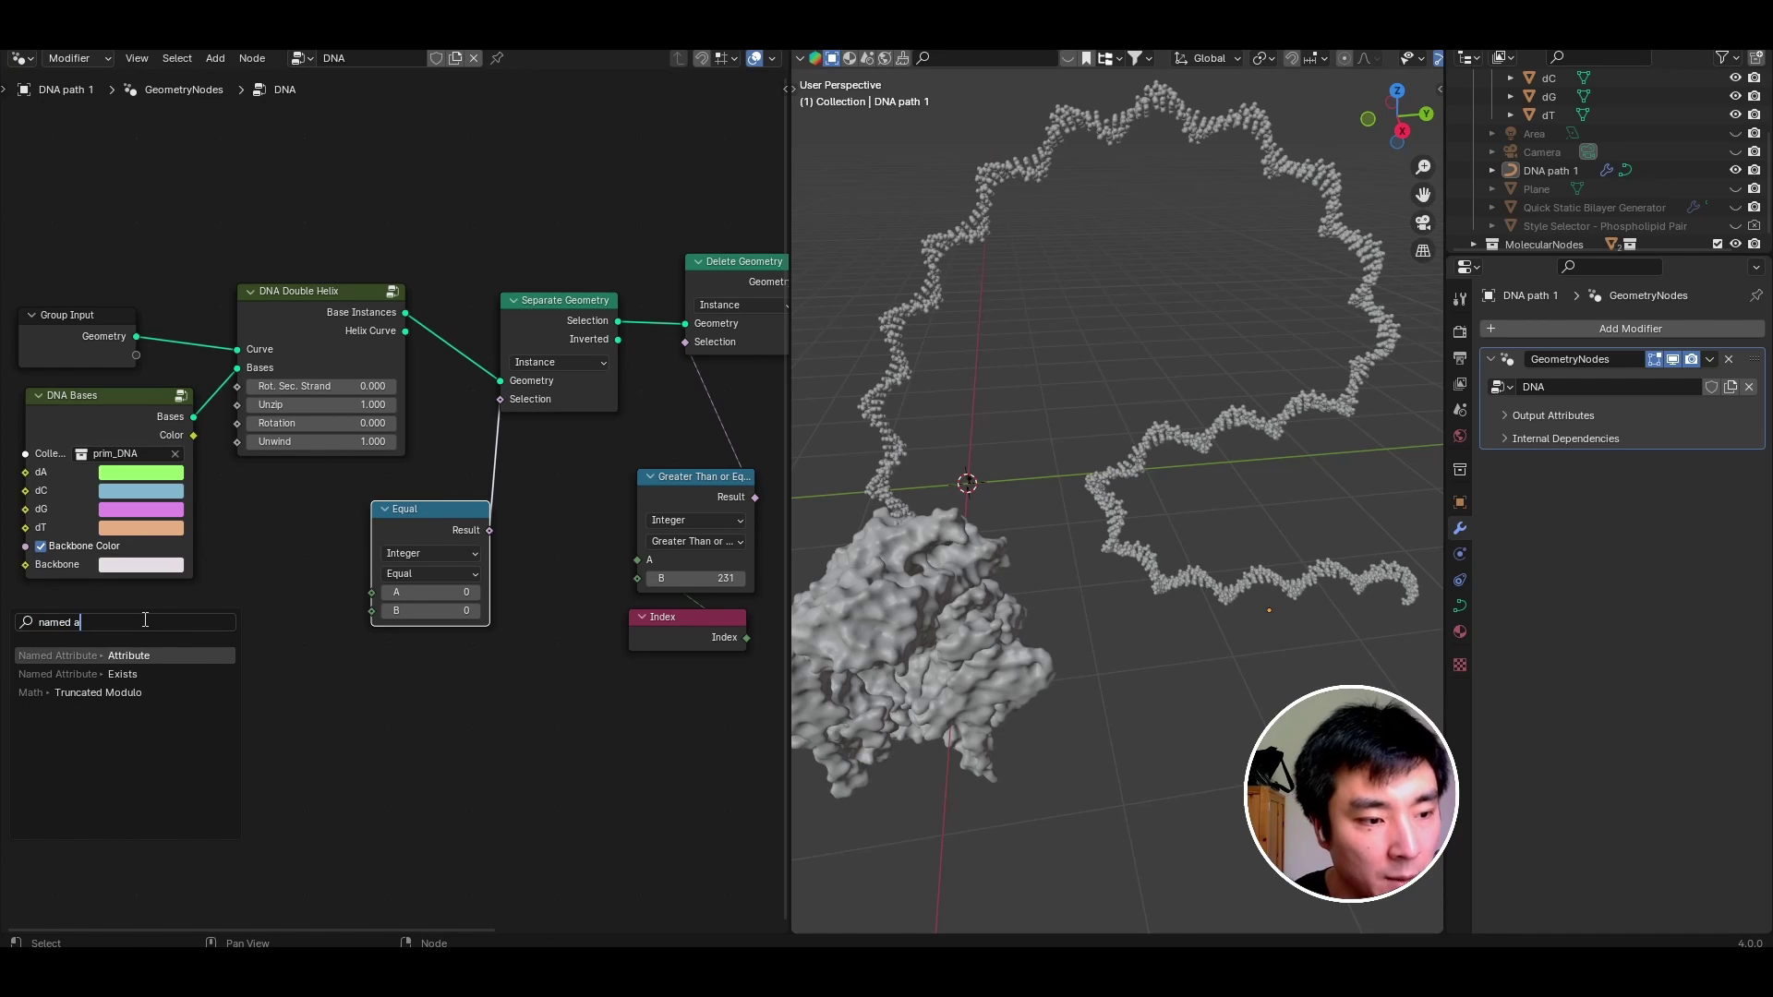
key("Return")
left_click(297, 615)
left_click(238, 686)
type("chain_id")
key("Return")
scroll(385, 503, "down", 2)
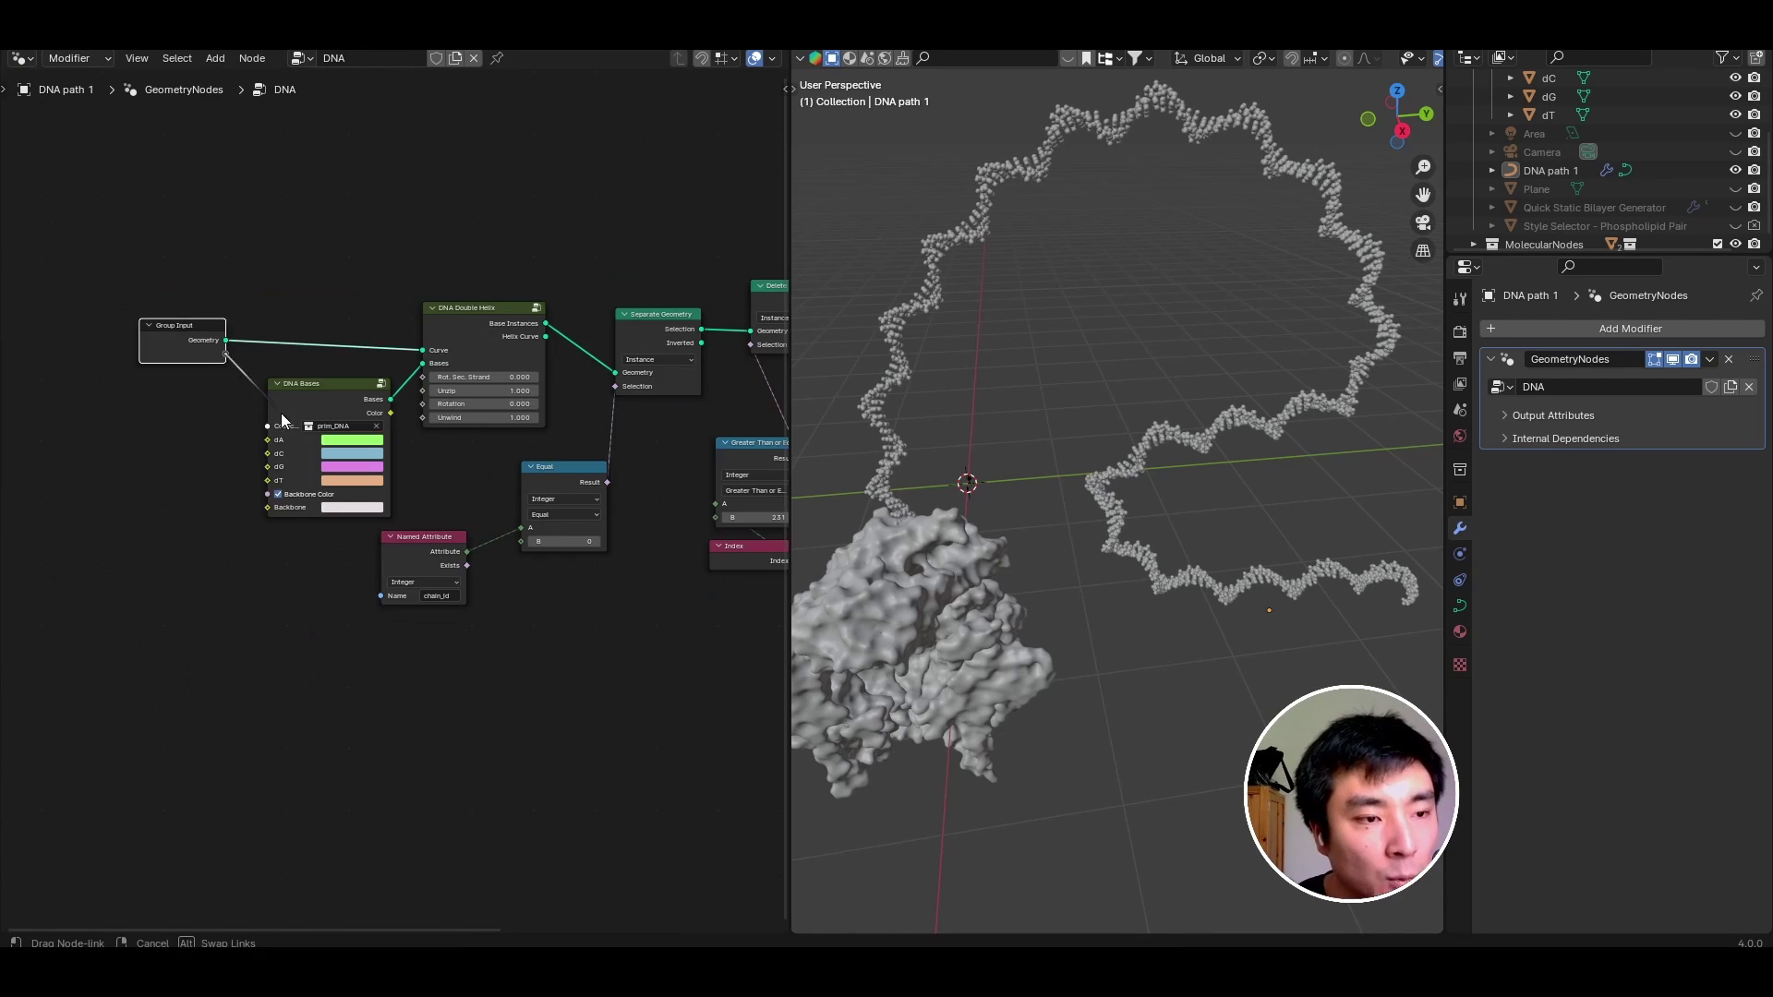
Expose the Equal node's B input as a modifier parameter named Chain id and mute the Delete Geometry node.
left_click_drag(226, 354, 520, 542)
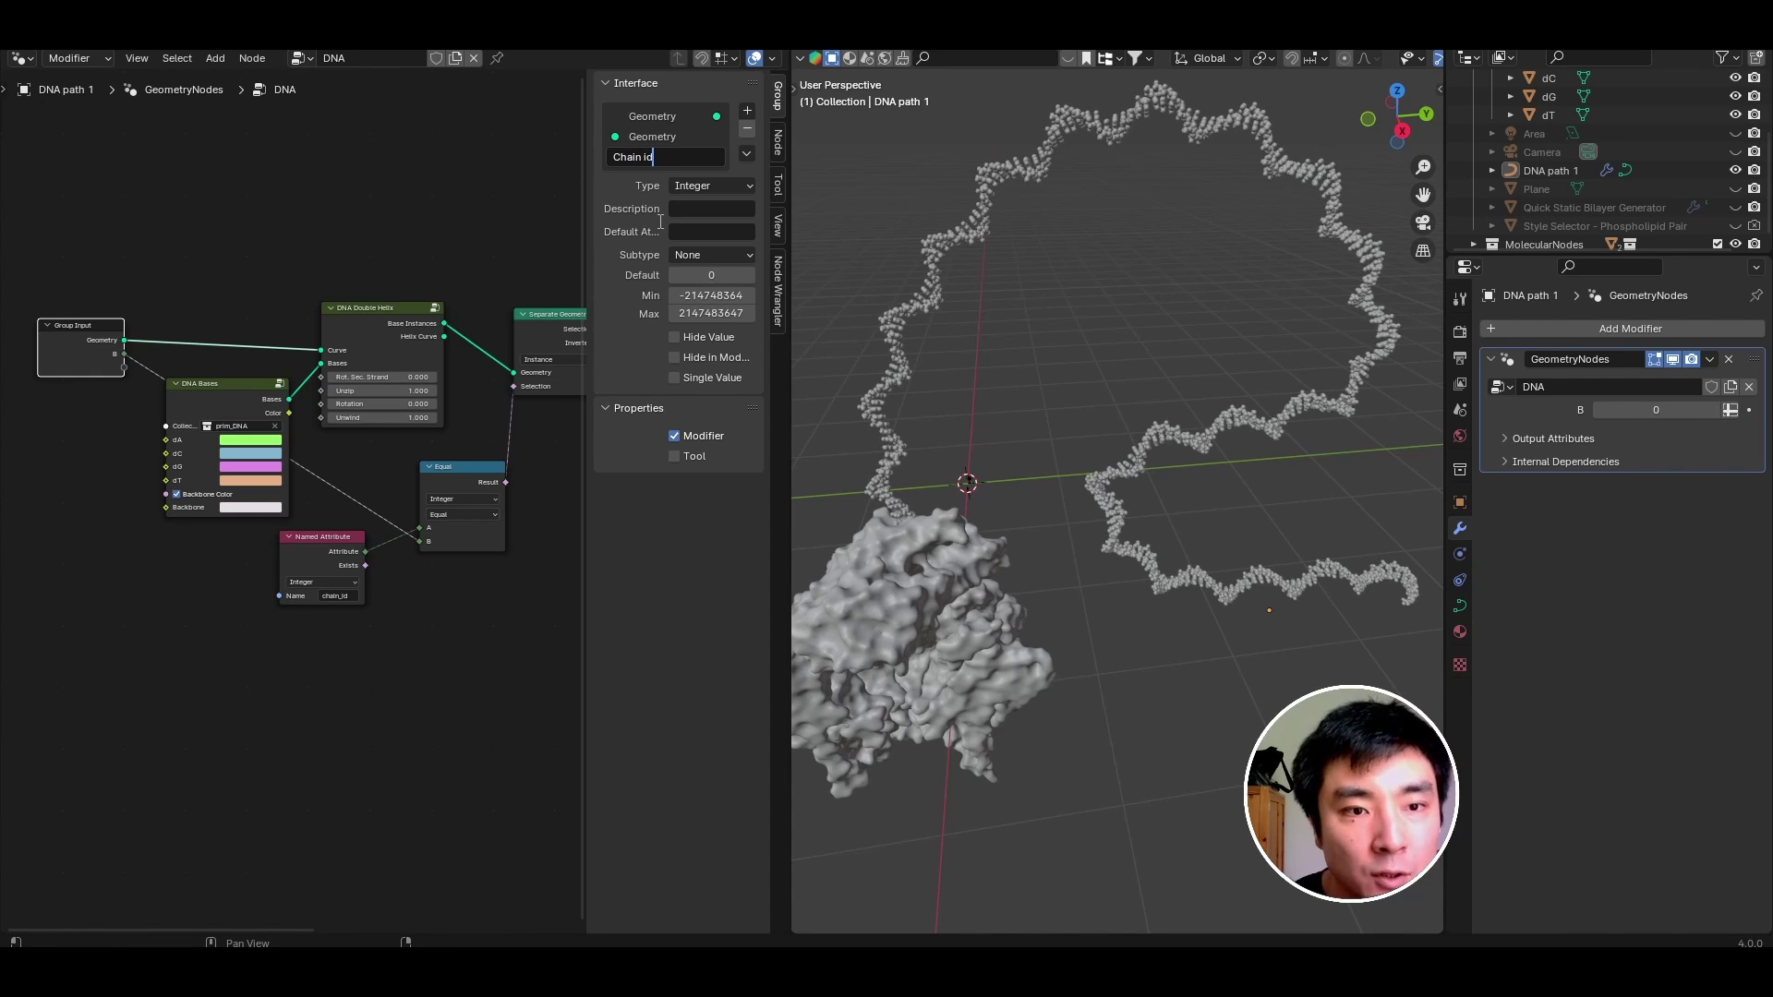
type("id")
key("Return")
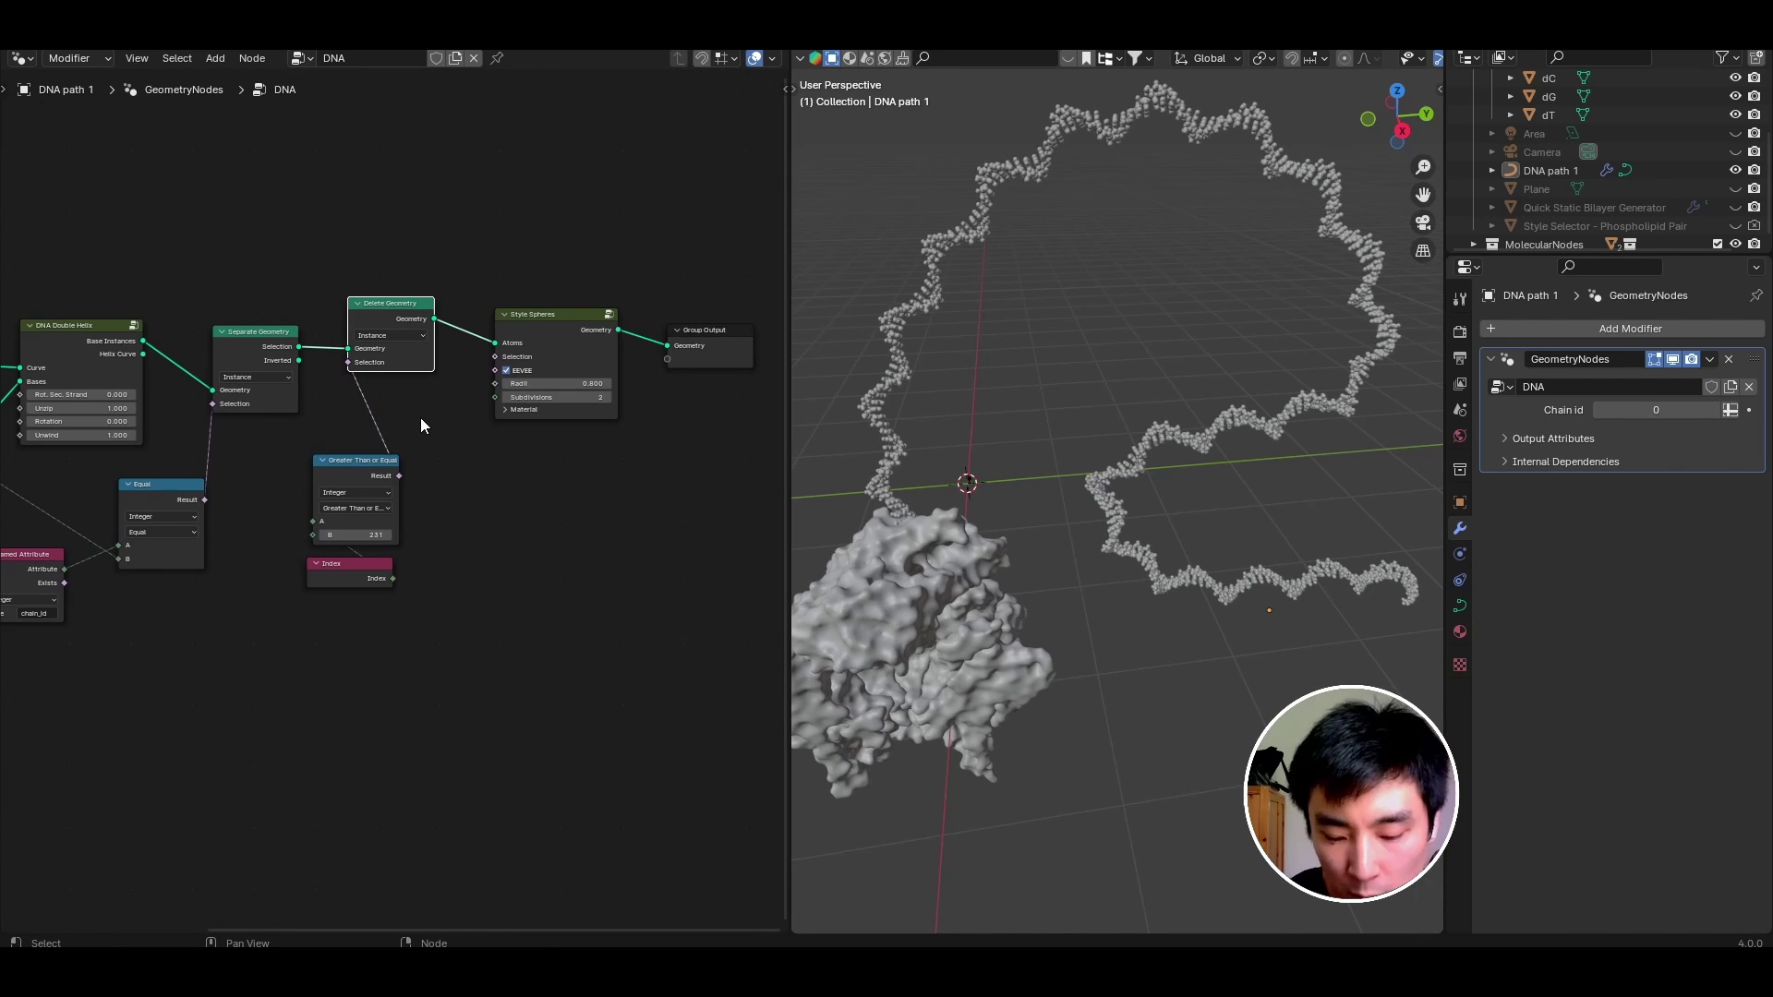
key("m")
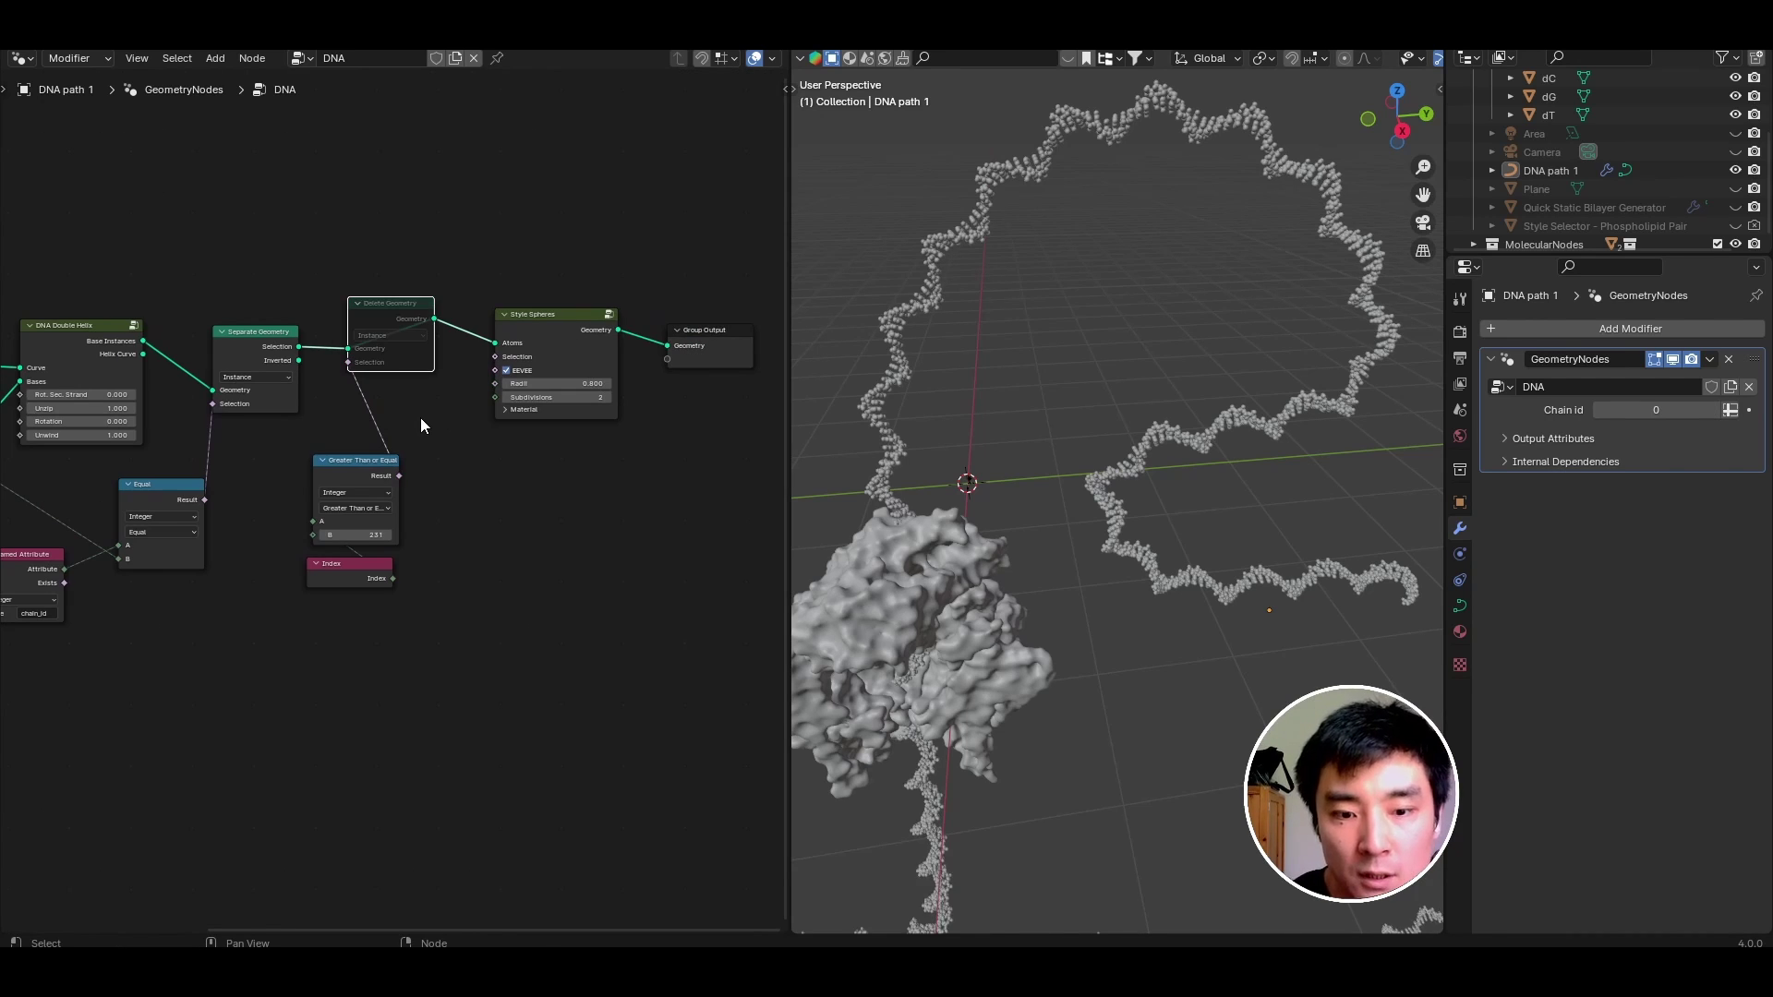
Switch Chain id between 1 and 0 and examine each DNA strand around the helicase.
left_click(1715, 411)
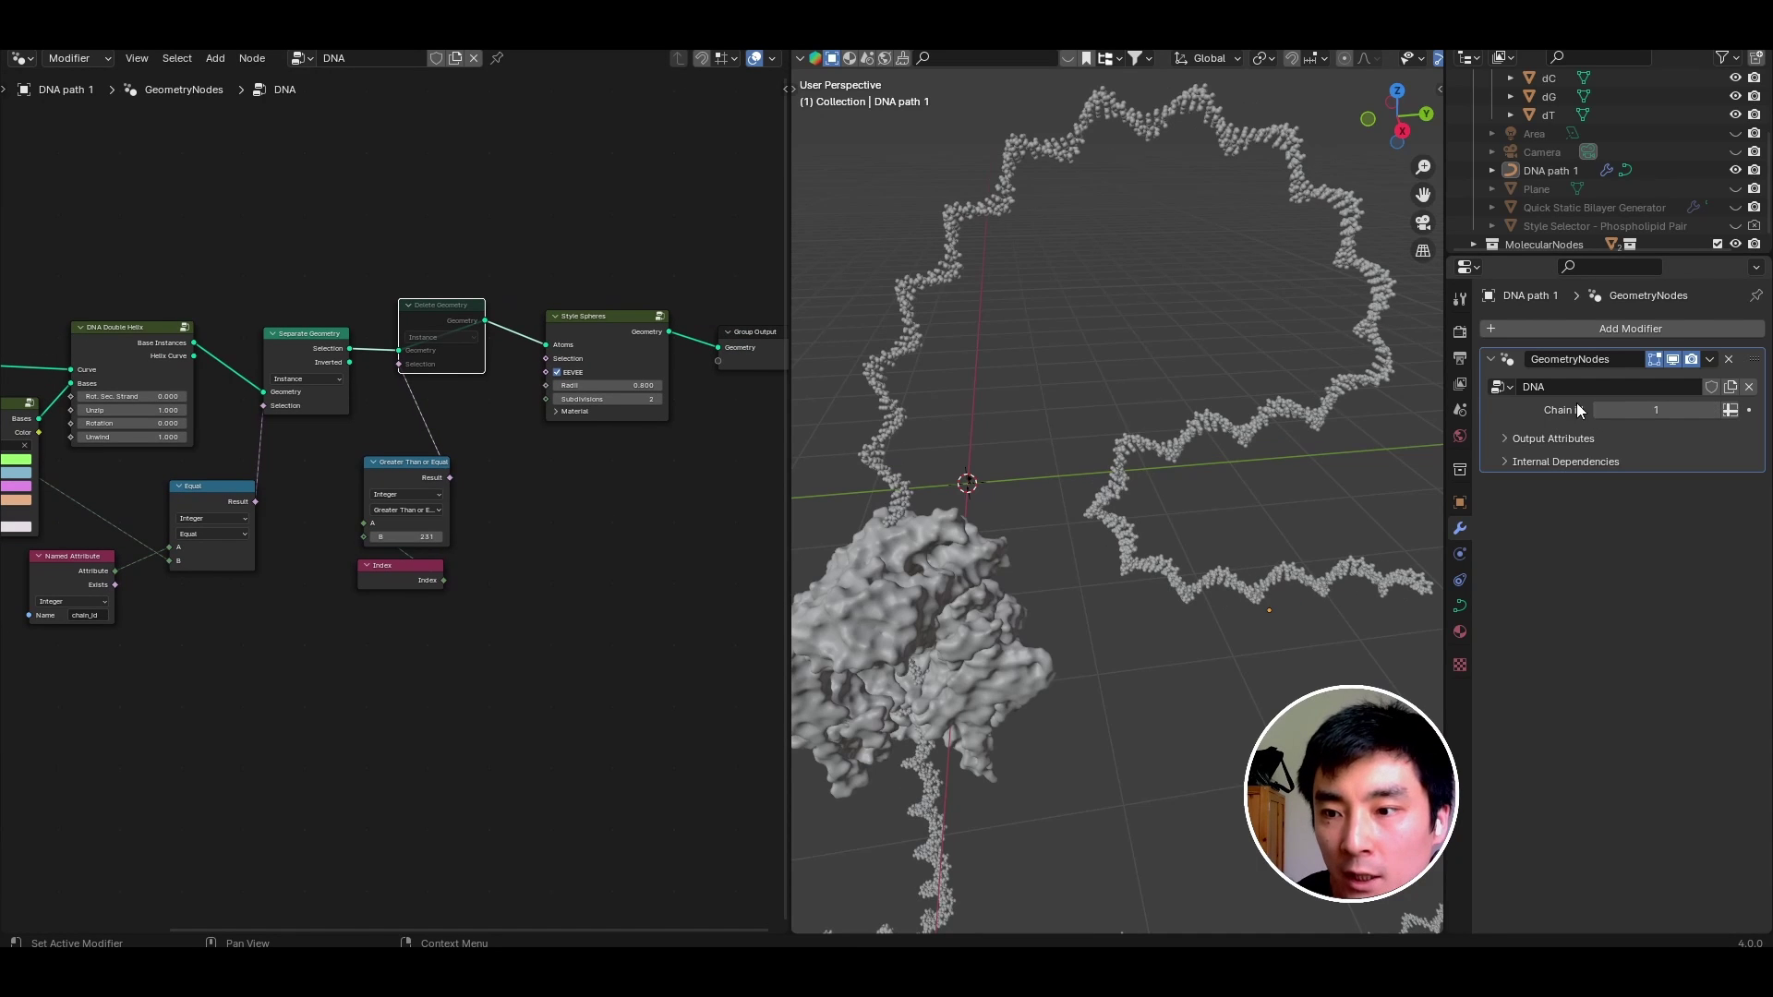
left_click(1598, 411)
middle_click_drag(1022, 497, 1038, 610)
scroll(1047, 513, "up", 5)
middle_click_drag(1047, 513, 1064, 519)
left_click(1715, 411)
left_click(1599, 414)
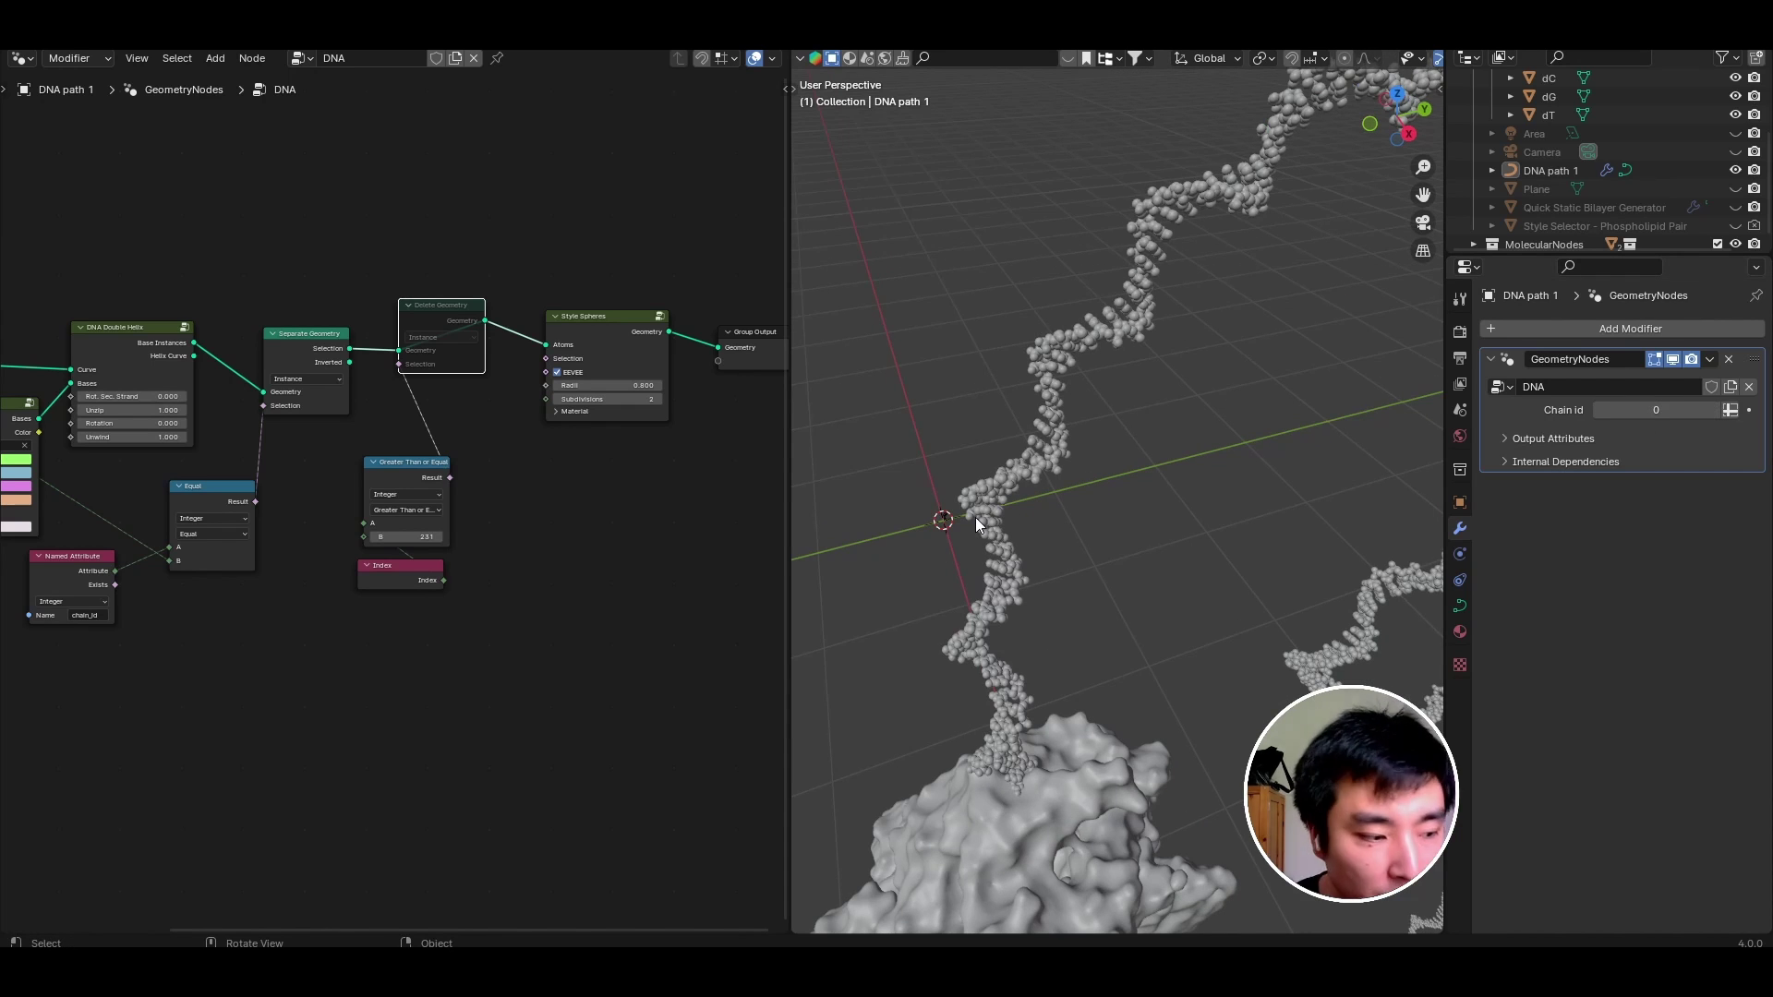
scroll(1188, 474, "down", 6)
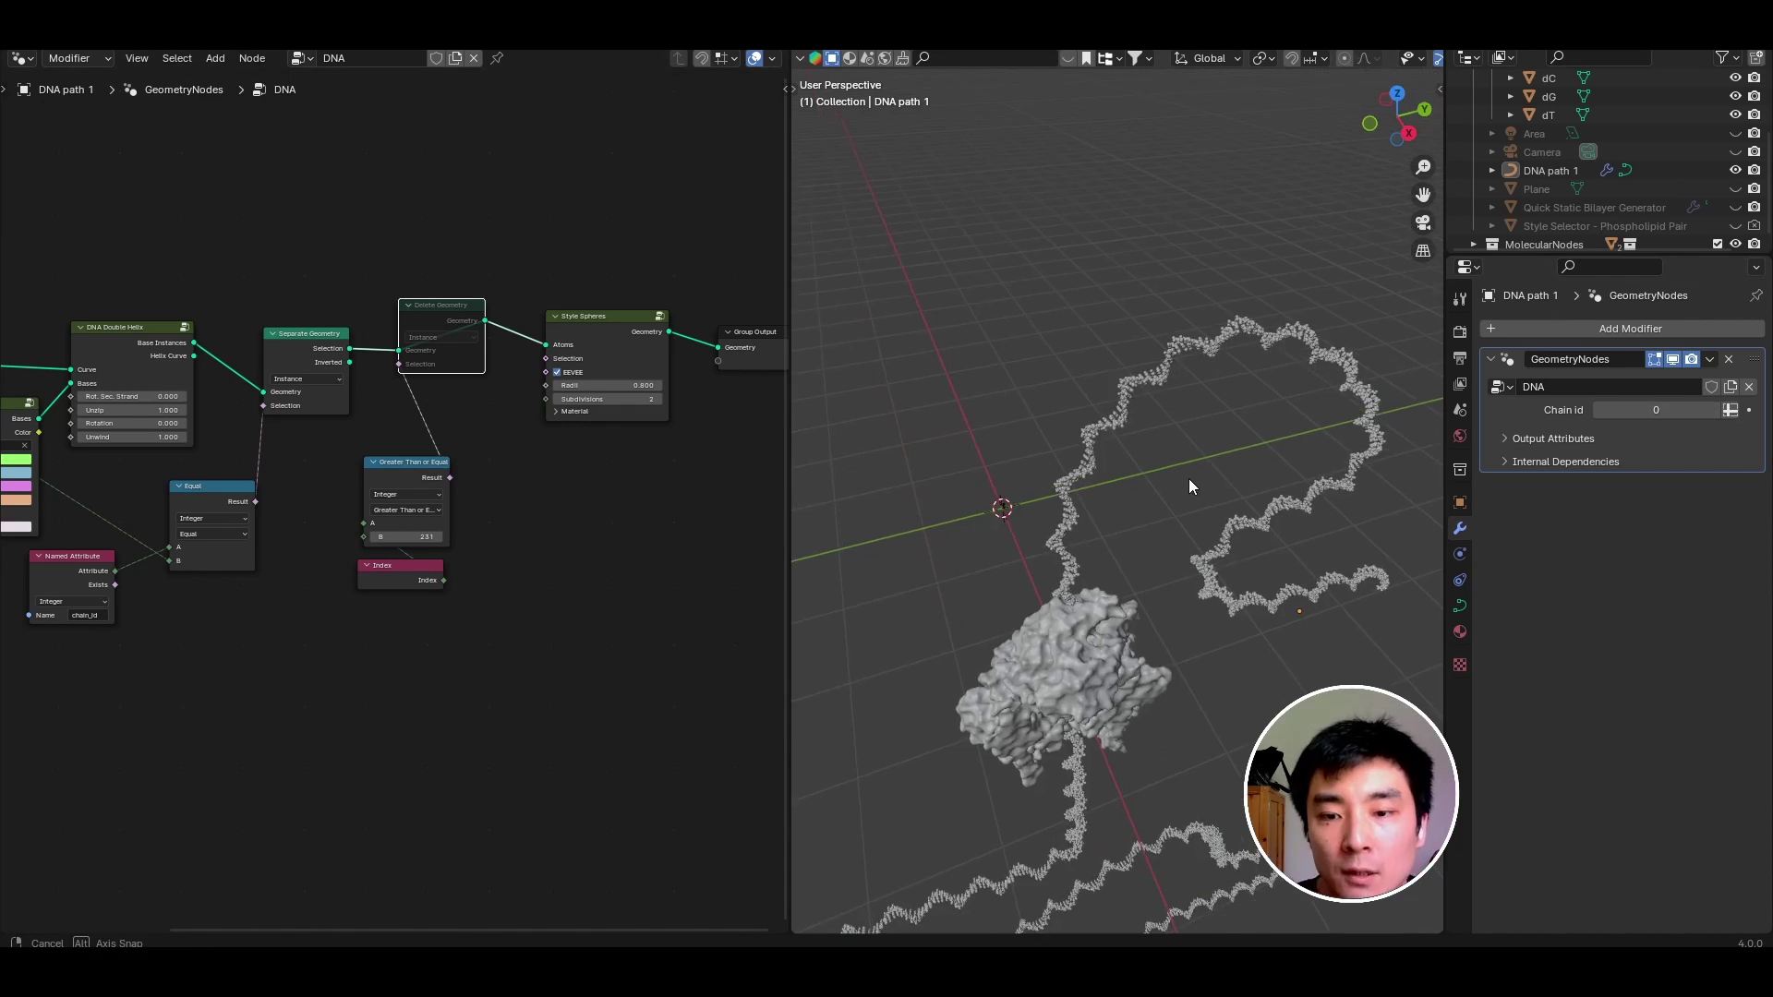
middle_click_drag(1184, 597, 1055, 701)
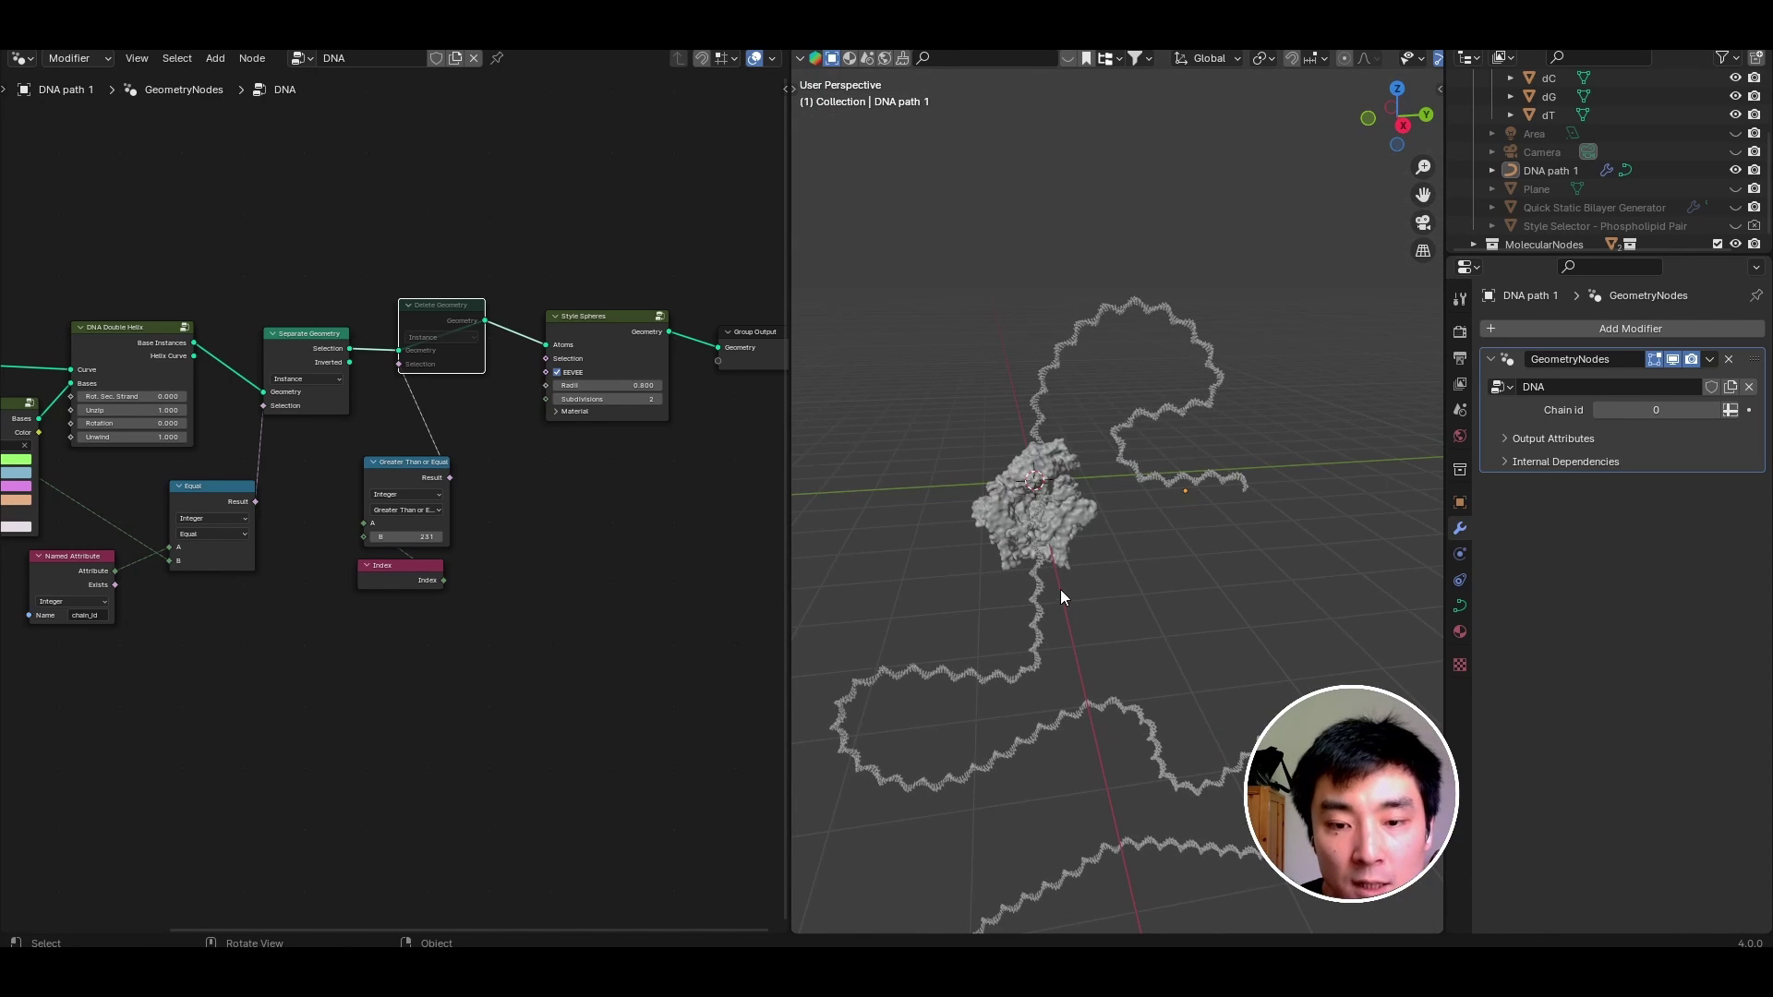
scroll(1077, 416, "up", 2)
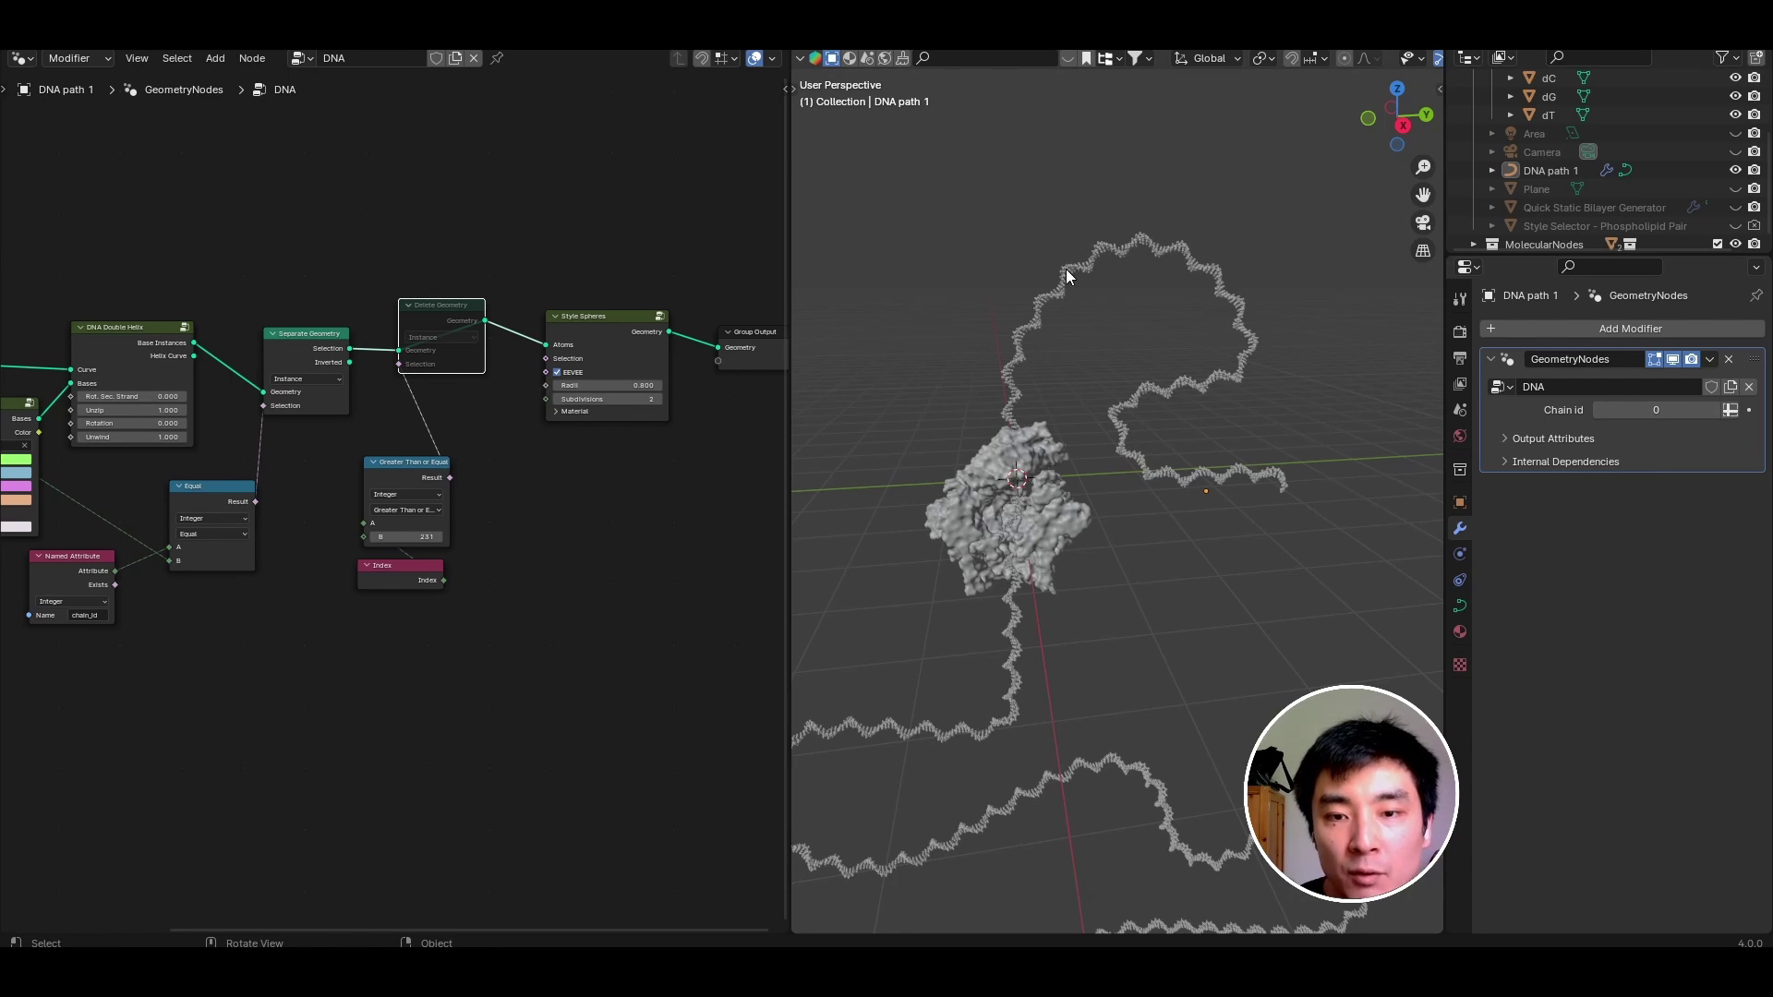
scroll(1199, 340, "down", 3)
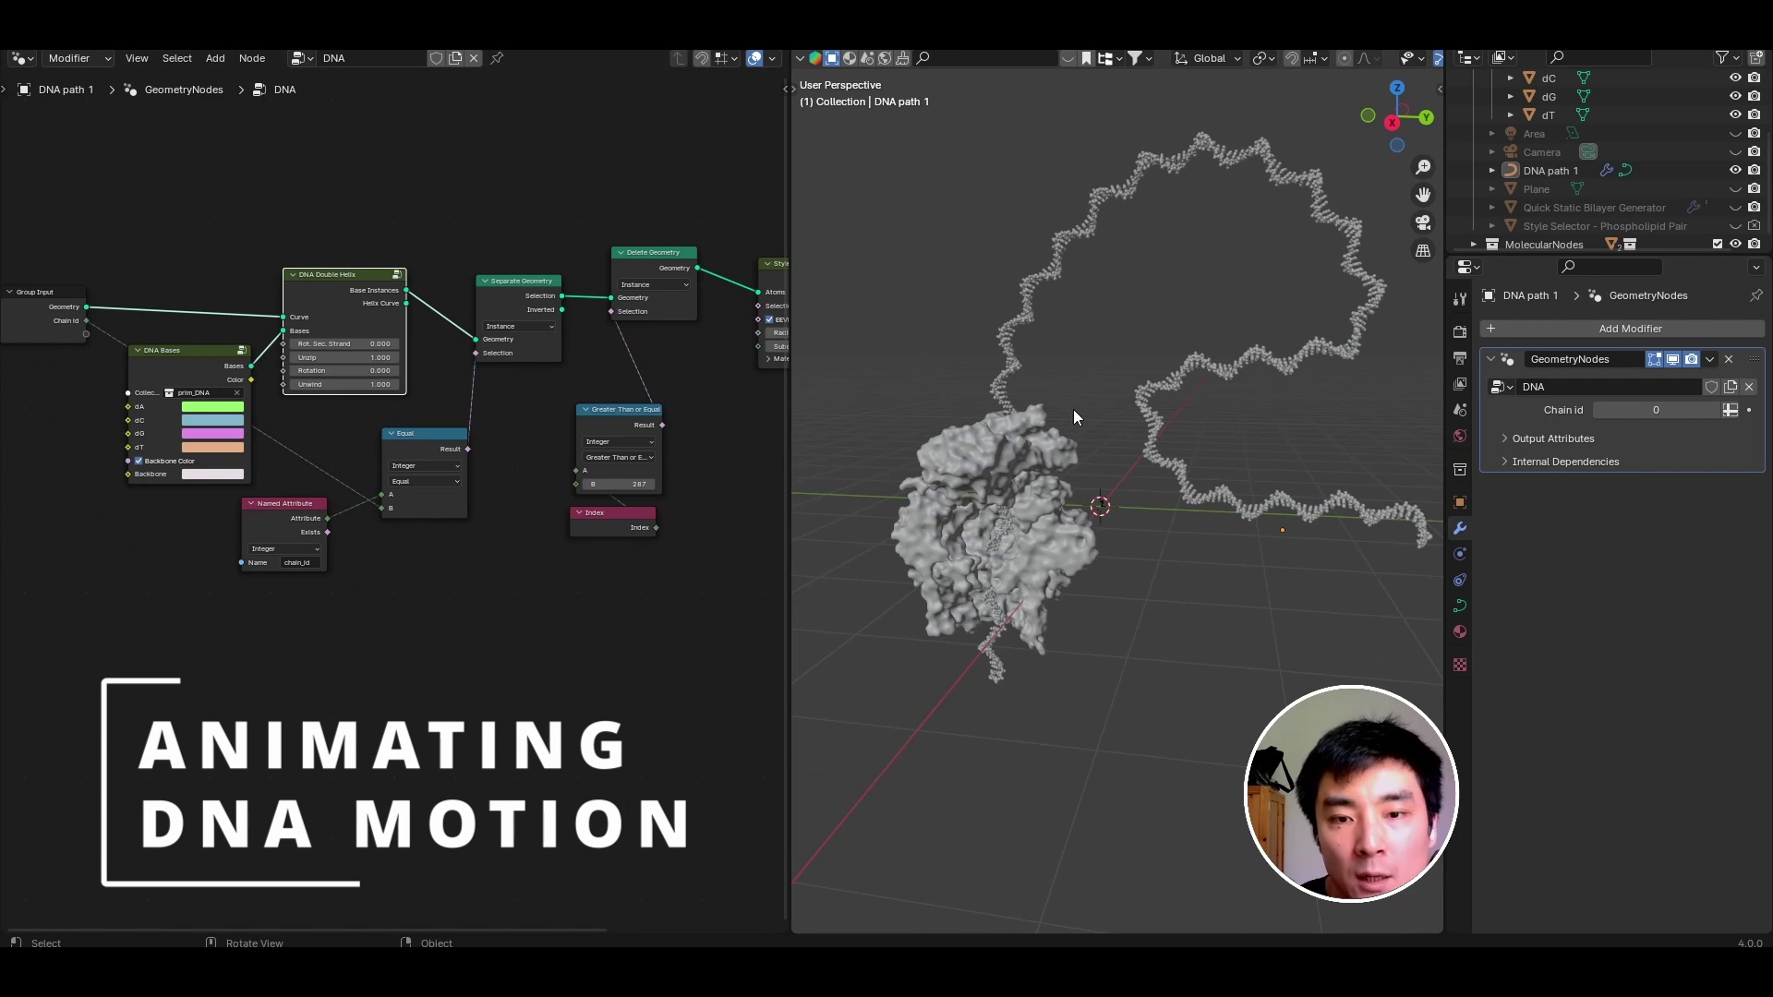
scroll(990, 587, "down", 3)
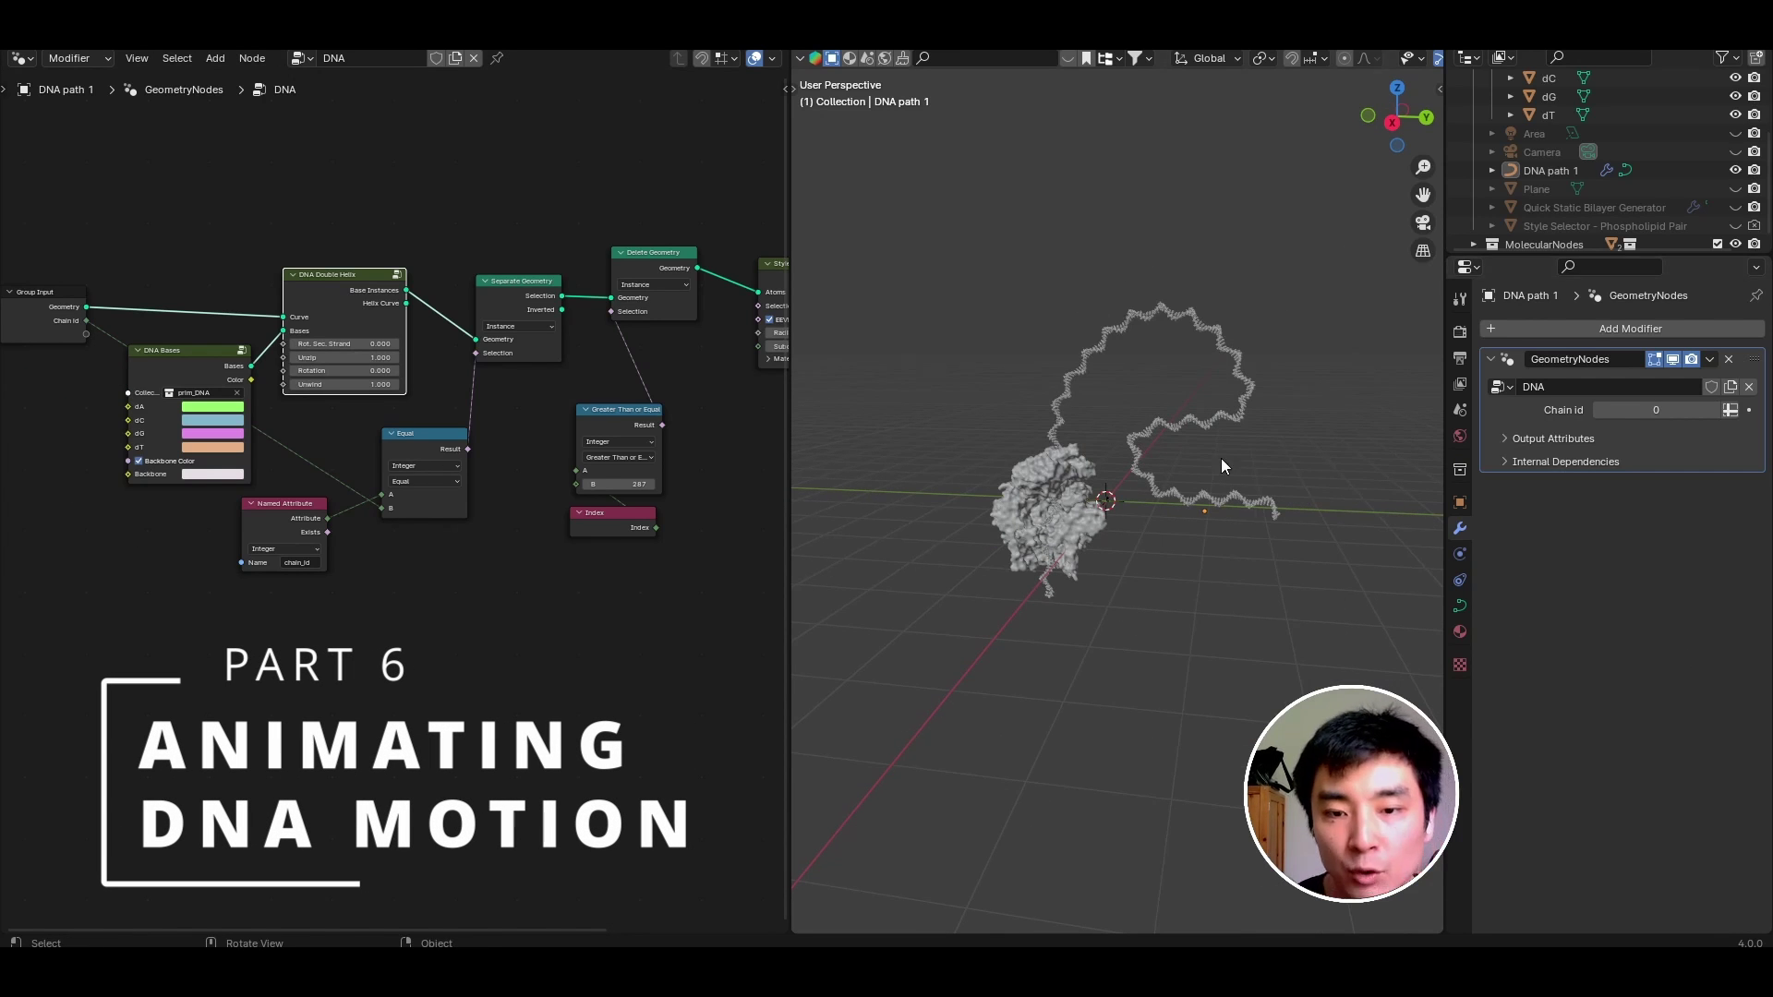
middle_click_drag(1099, 474, 1077, 461)
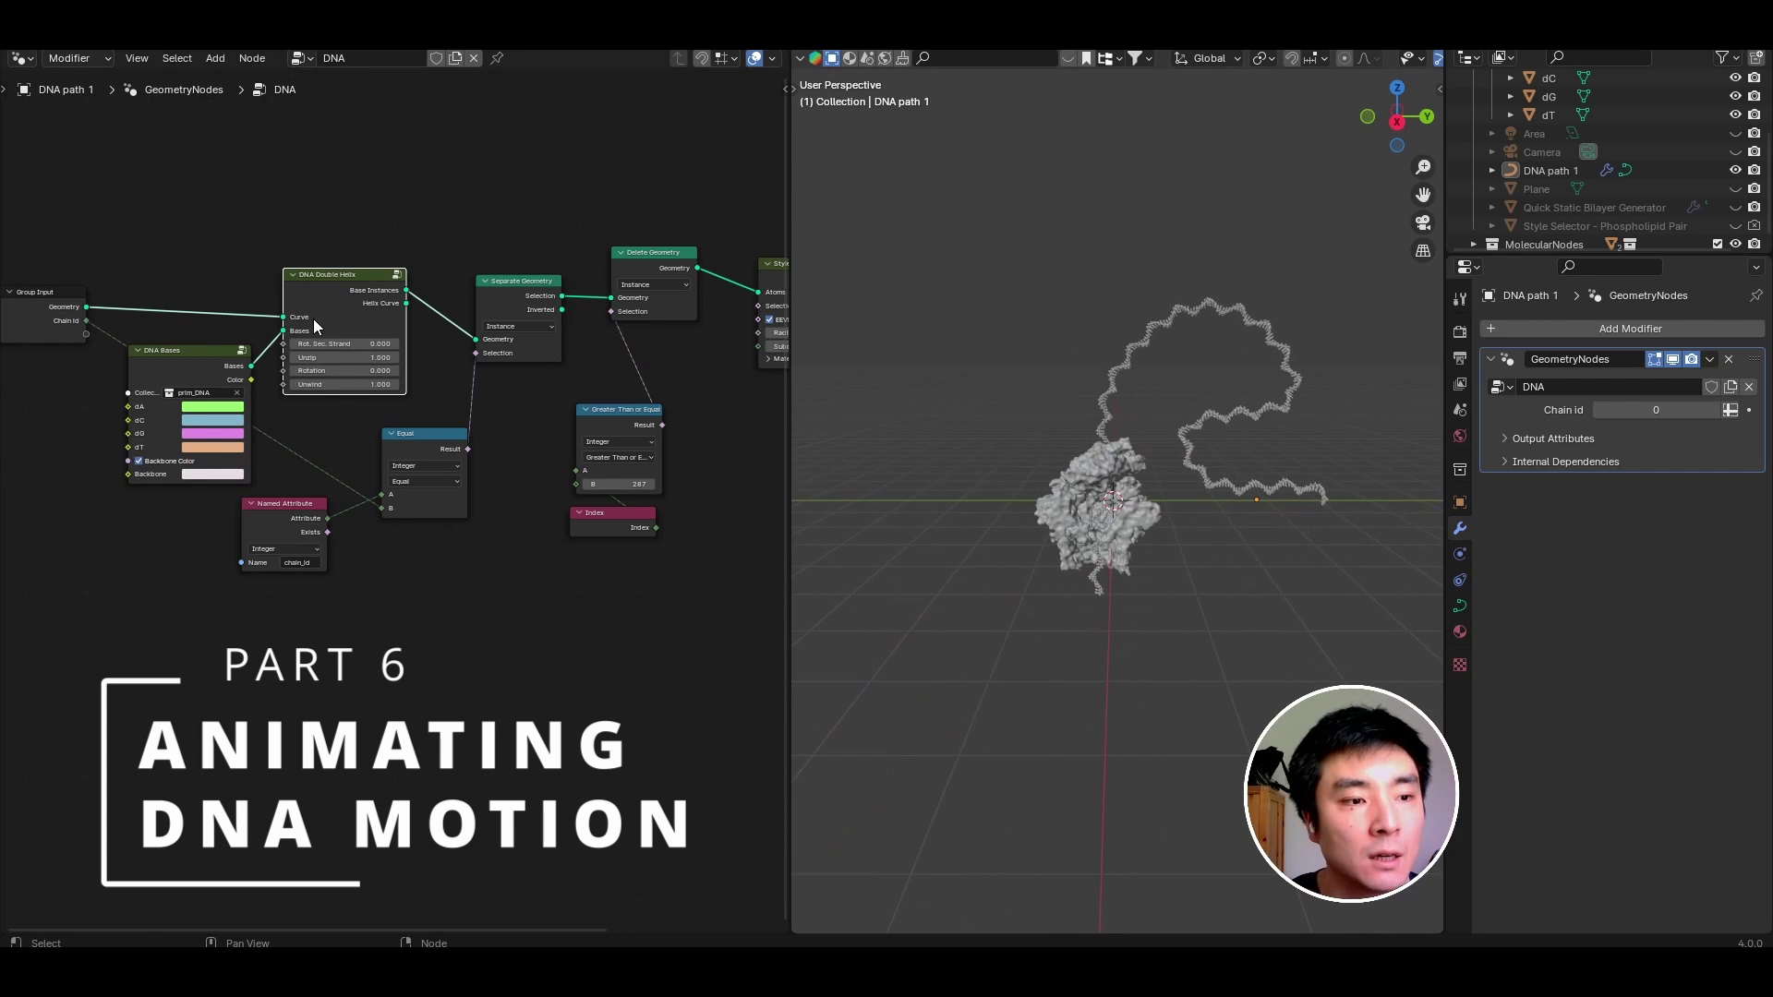
Widen the node editor and open the DNA Double Helix node group at its MN_utils_curve_resample node.
middle_click_drag(313, 319, 376, 303)
scroll(376, 302, "up", 2)
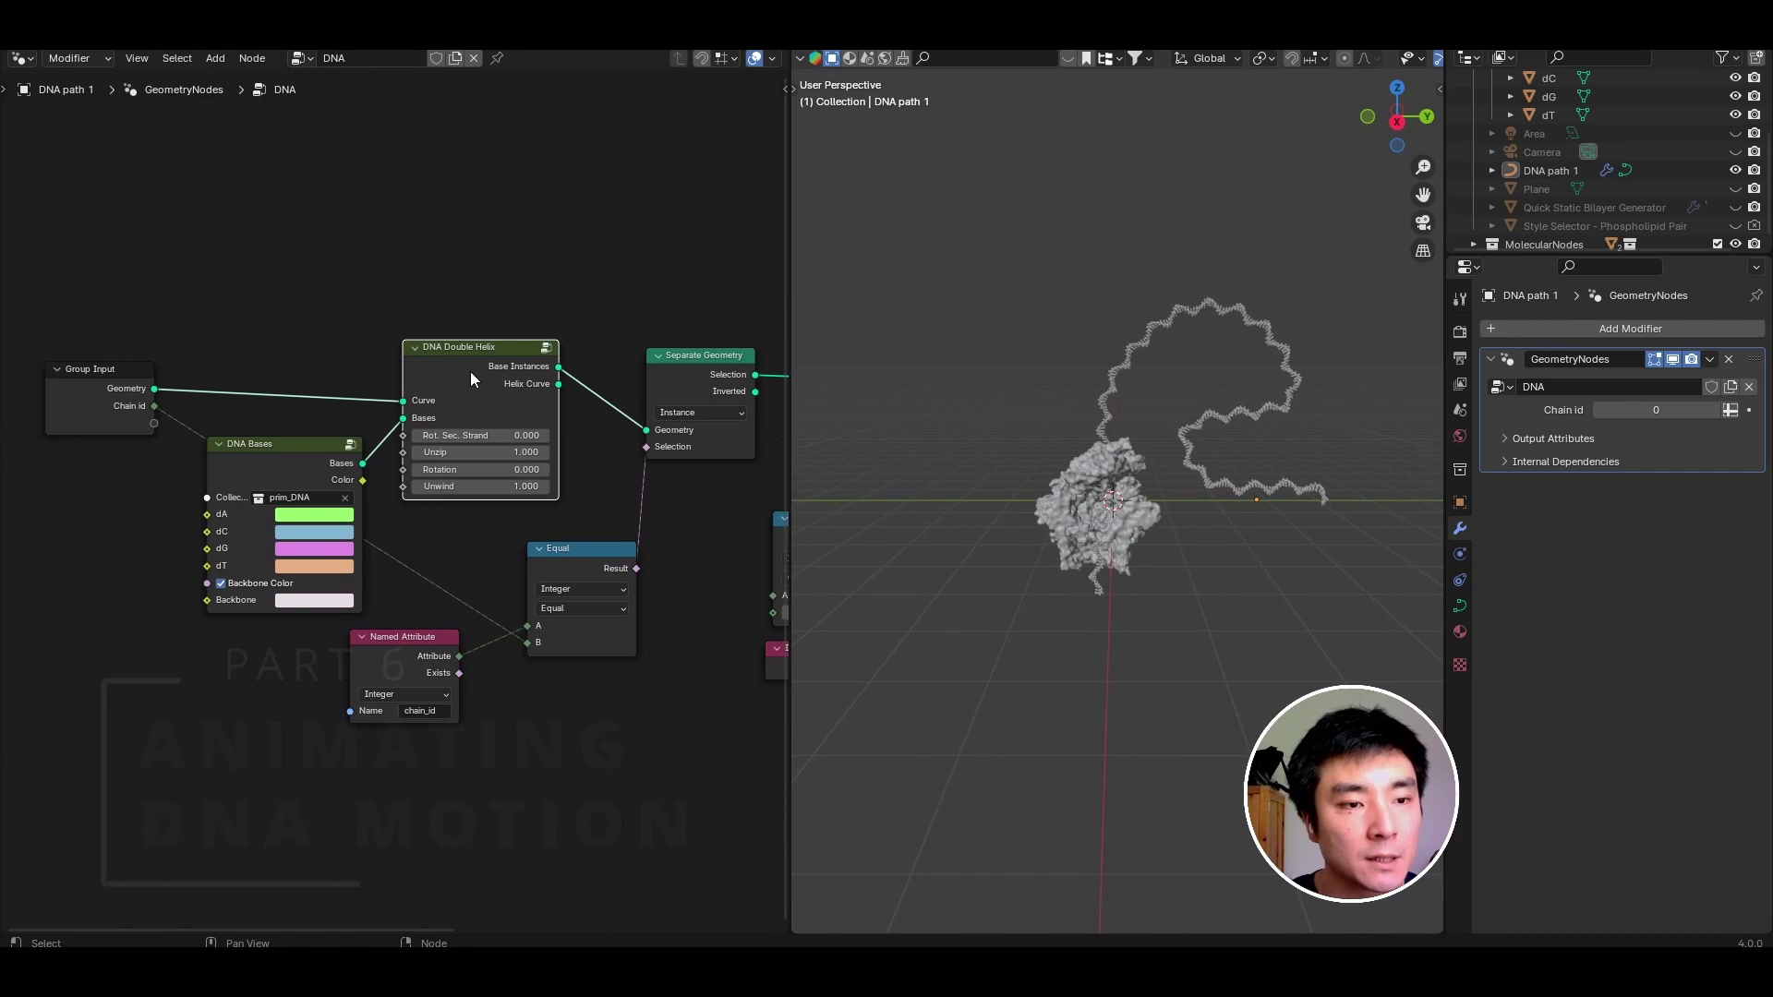
scroll(473, 371, "up", 1)
left_click_drag(792, 365, 982, 369)
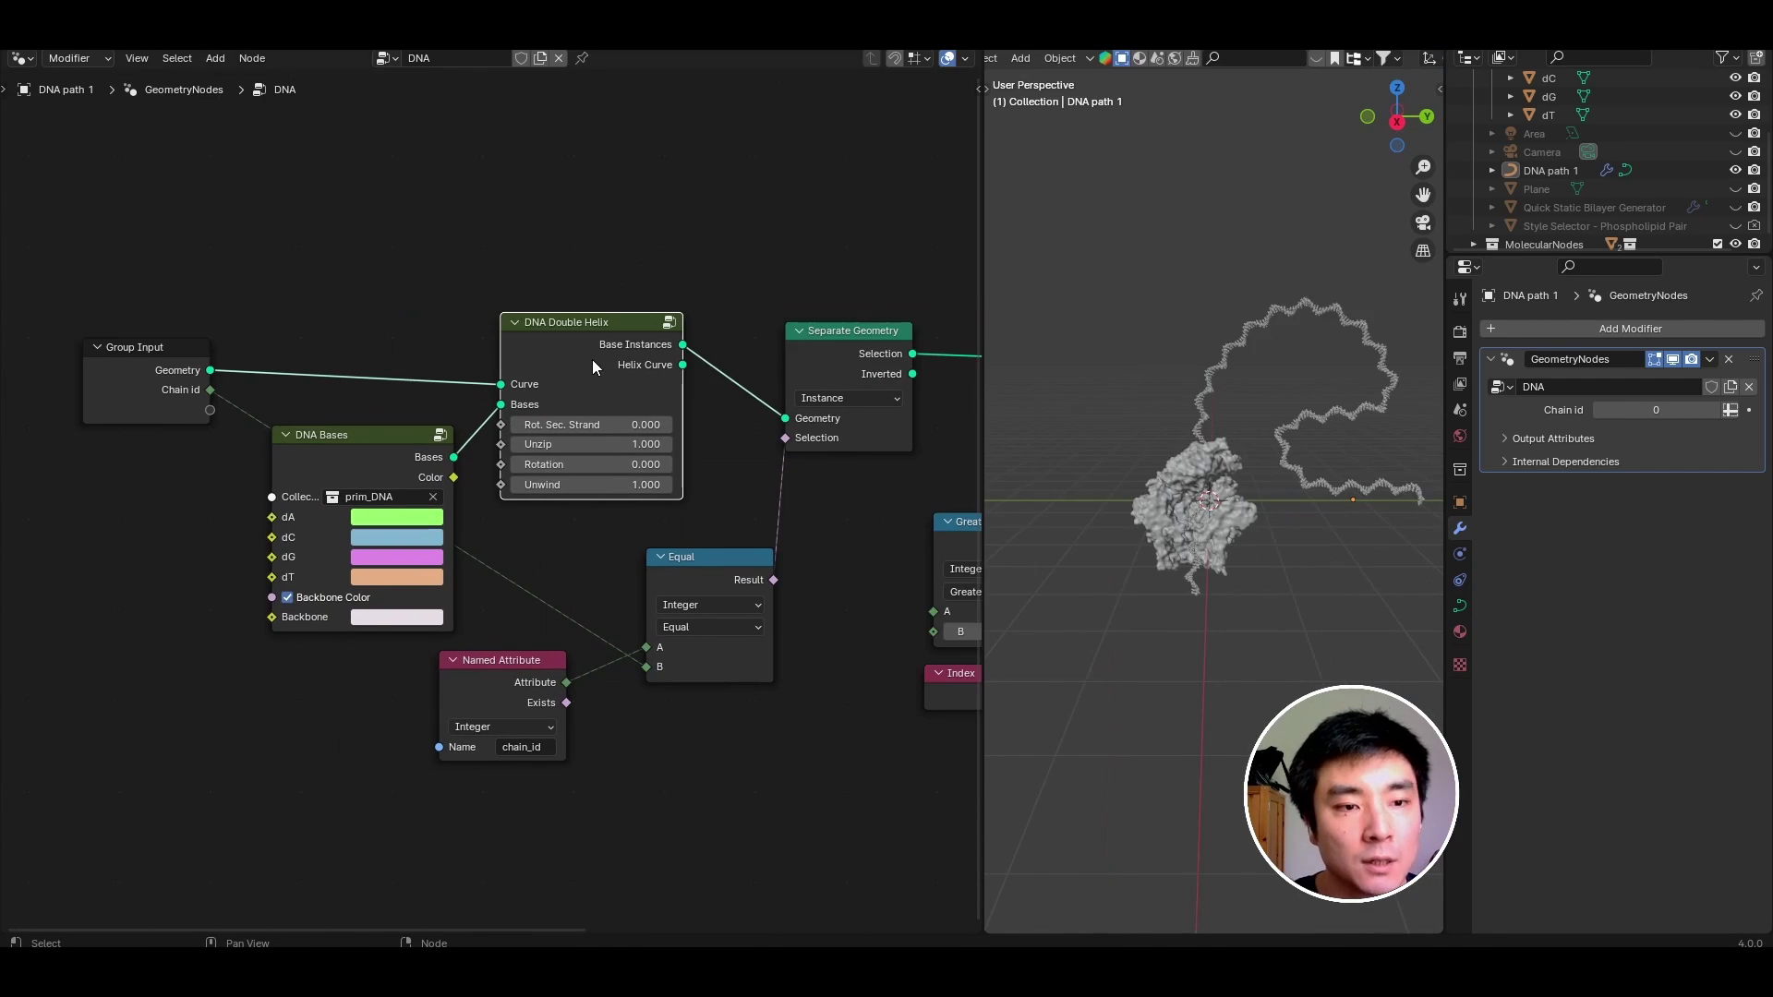
middle_click_drag(606, 371, 574, 344)
key("Tab")
scroll(397, 452, "up", 4)
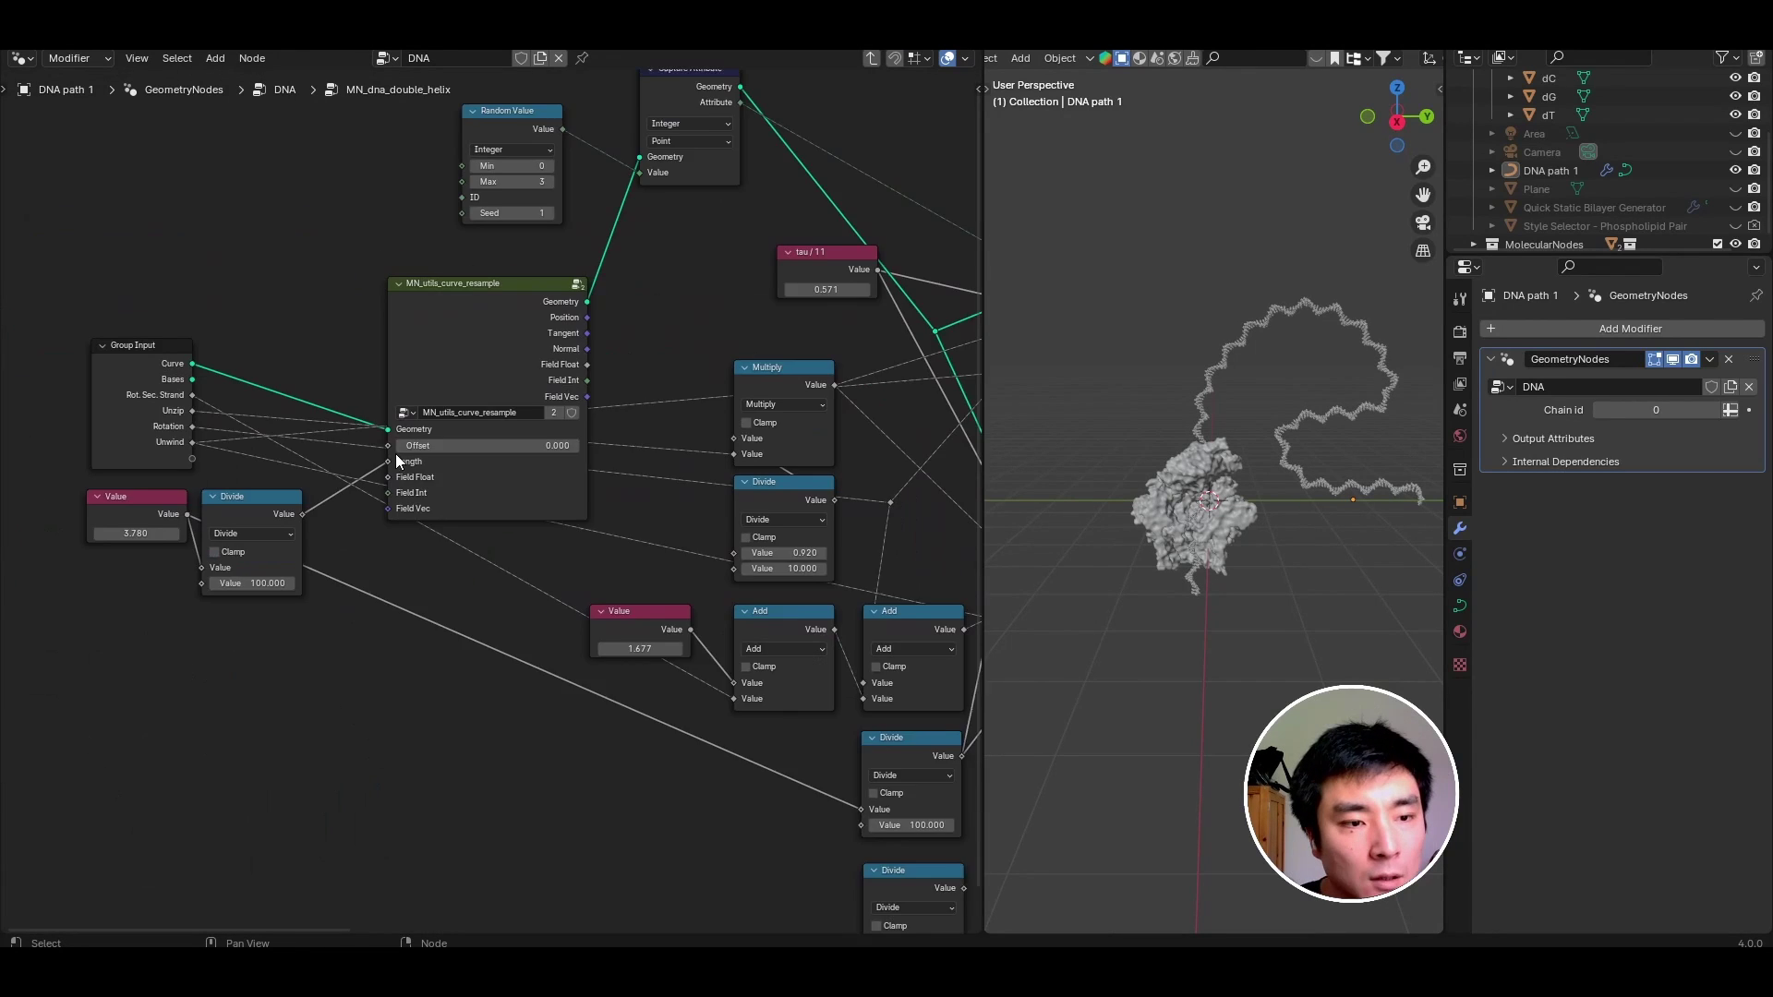
middle_click_drag(390, 464, 481, 469)
Try a negative Offset on MN_utils_curve_resample, expose Offset as an input of the DNA Double Helix group, and return to the parent tree.
mouse_move(566, 436)
left_mouse_down()
mouse_move(660, 435)
mouse_move(551, 435)
left_mouse_up()
scroll(418, 446, "down", 1)
middle_click_drag(418, 446, 483, 434)
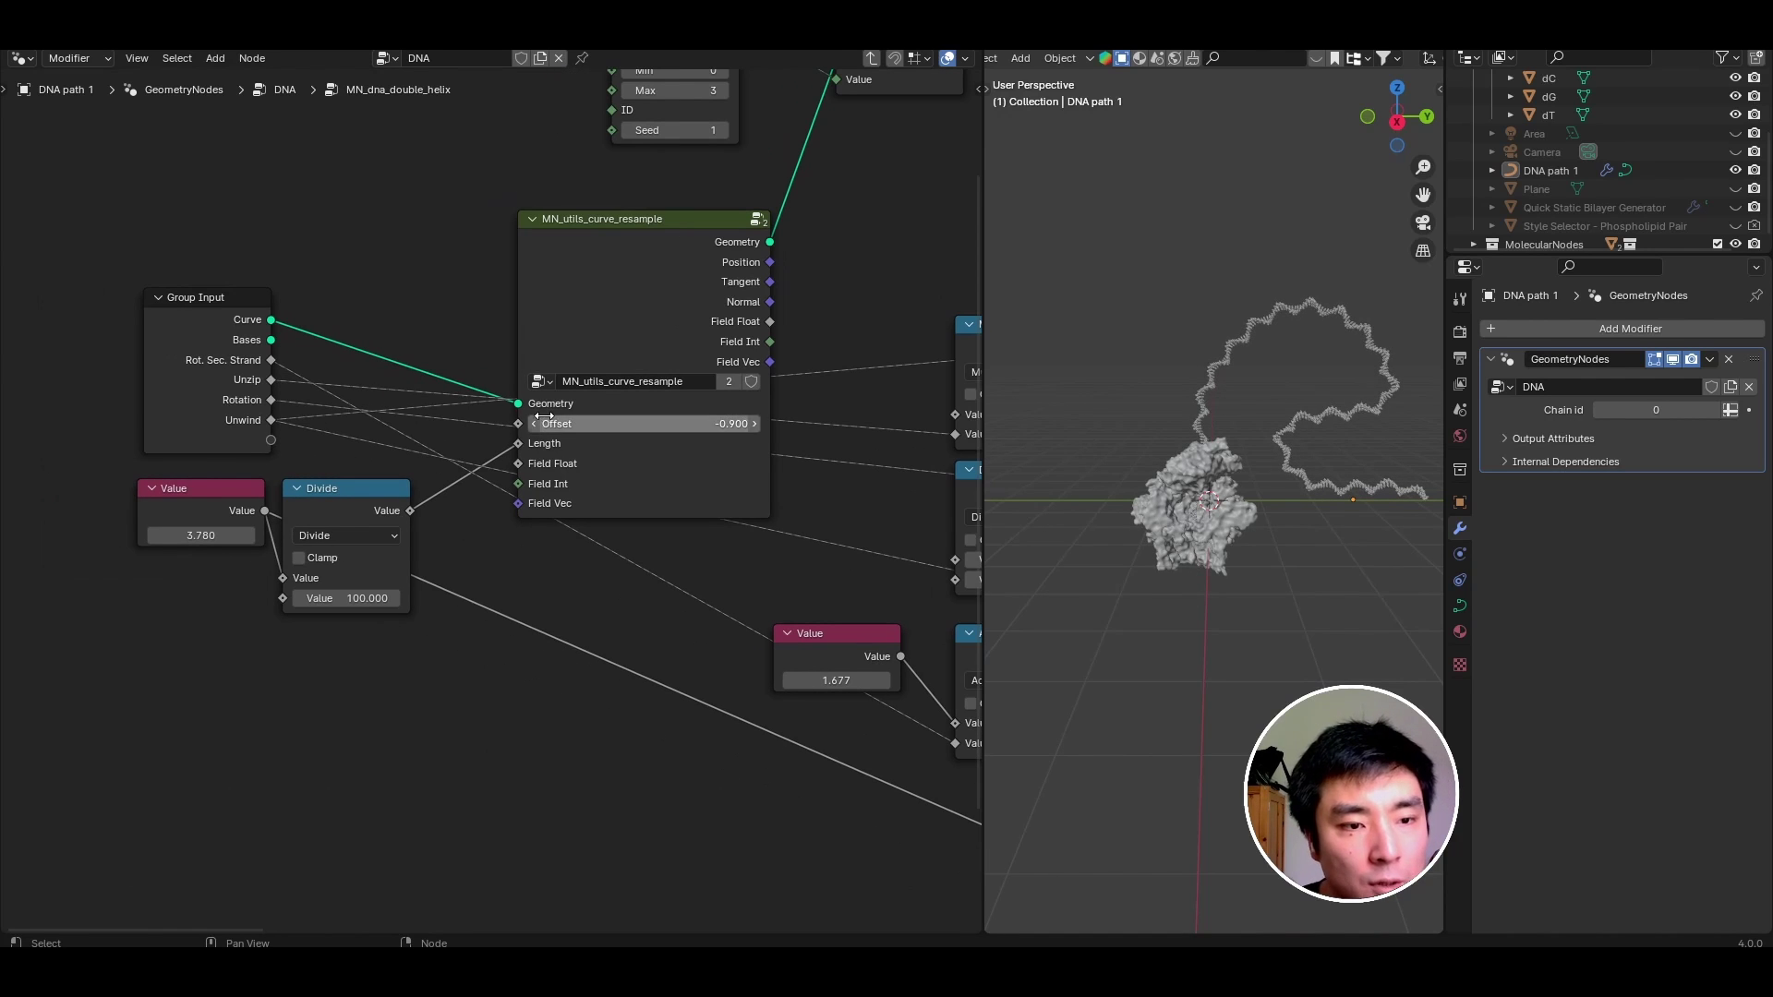
left_click_drag(270, 459, 518, 424)
left_click_drag(593, 261, 584, 237)
scroll(537, 259, "up", 3)
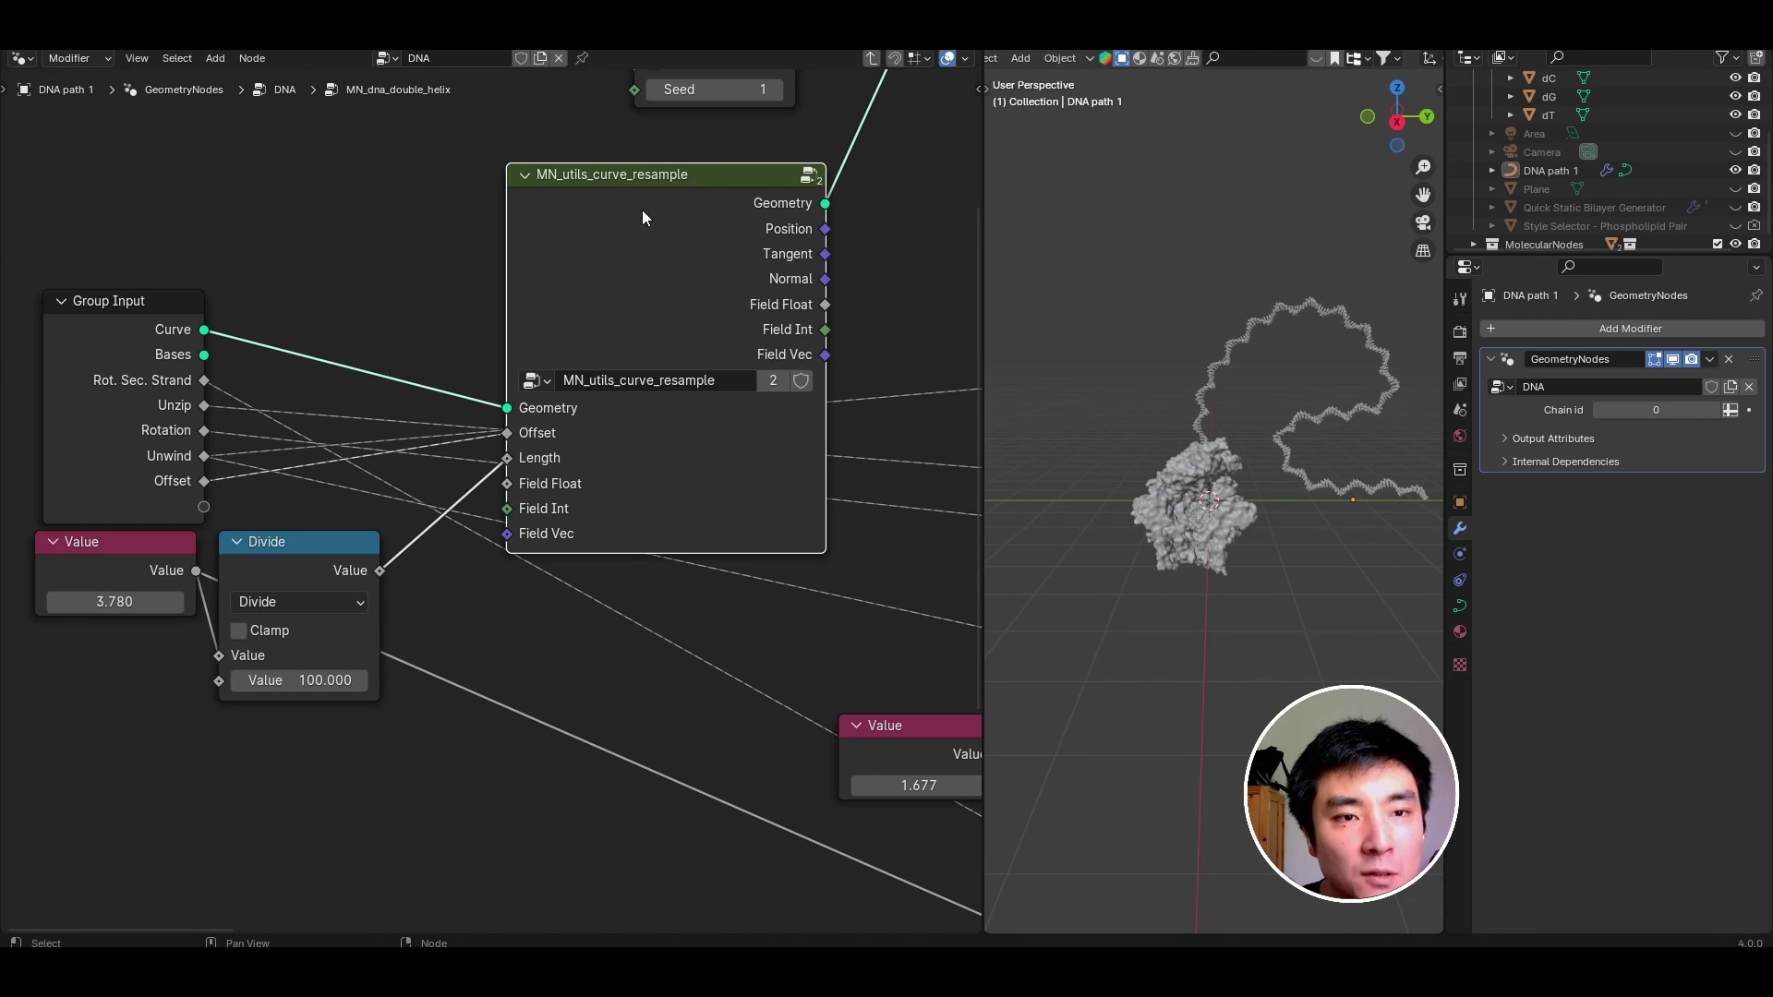
left_click(181, 503)
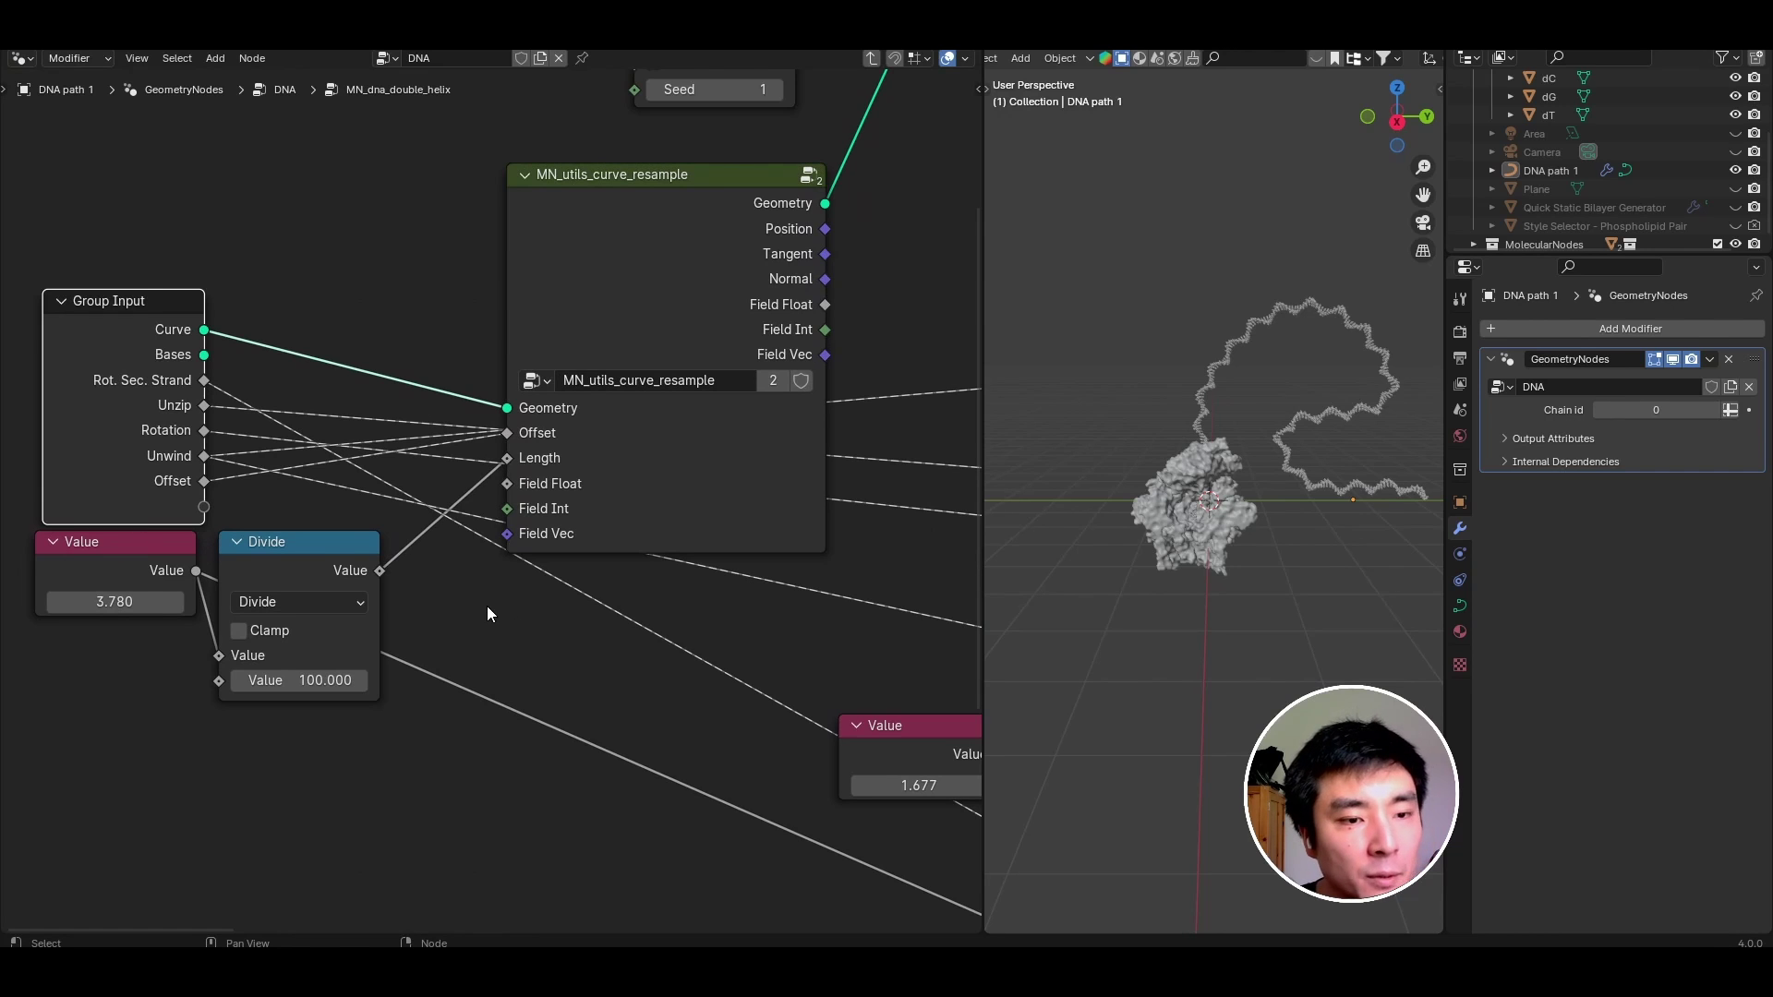
key("Tab")
Set DNA Double Helix's new Offset input to -1.200 and move the DNA Bases node up beside it.
left_click_drag(577, 478, 525, 478)
scroll(554, 479, "down", 3)
left_click_drag(388, 413, 364, 350)
middle_click_drag(364, 350, 489, 189)
middle_click_drag(1282, 468, 1280, 489)
middle_click_drag(536, 472, 527, 491)
Add a Scene Time node in the empty space below the Group Input node.
key("shift+a")
left_click(345, 424)
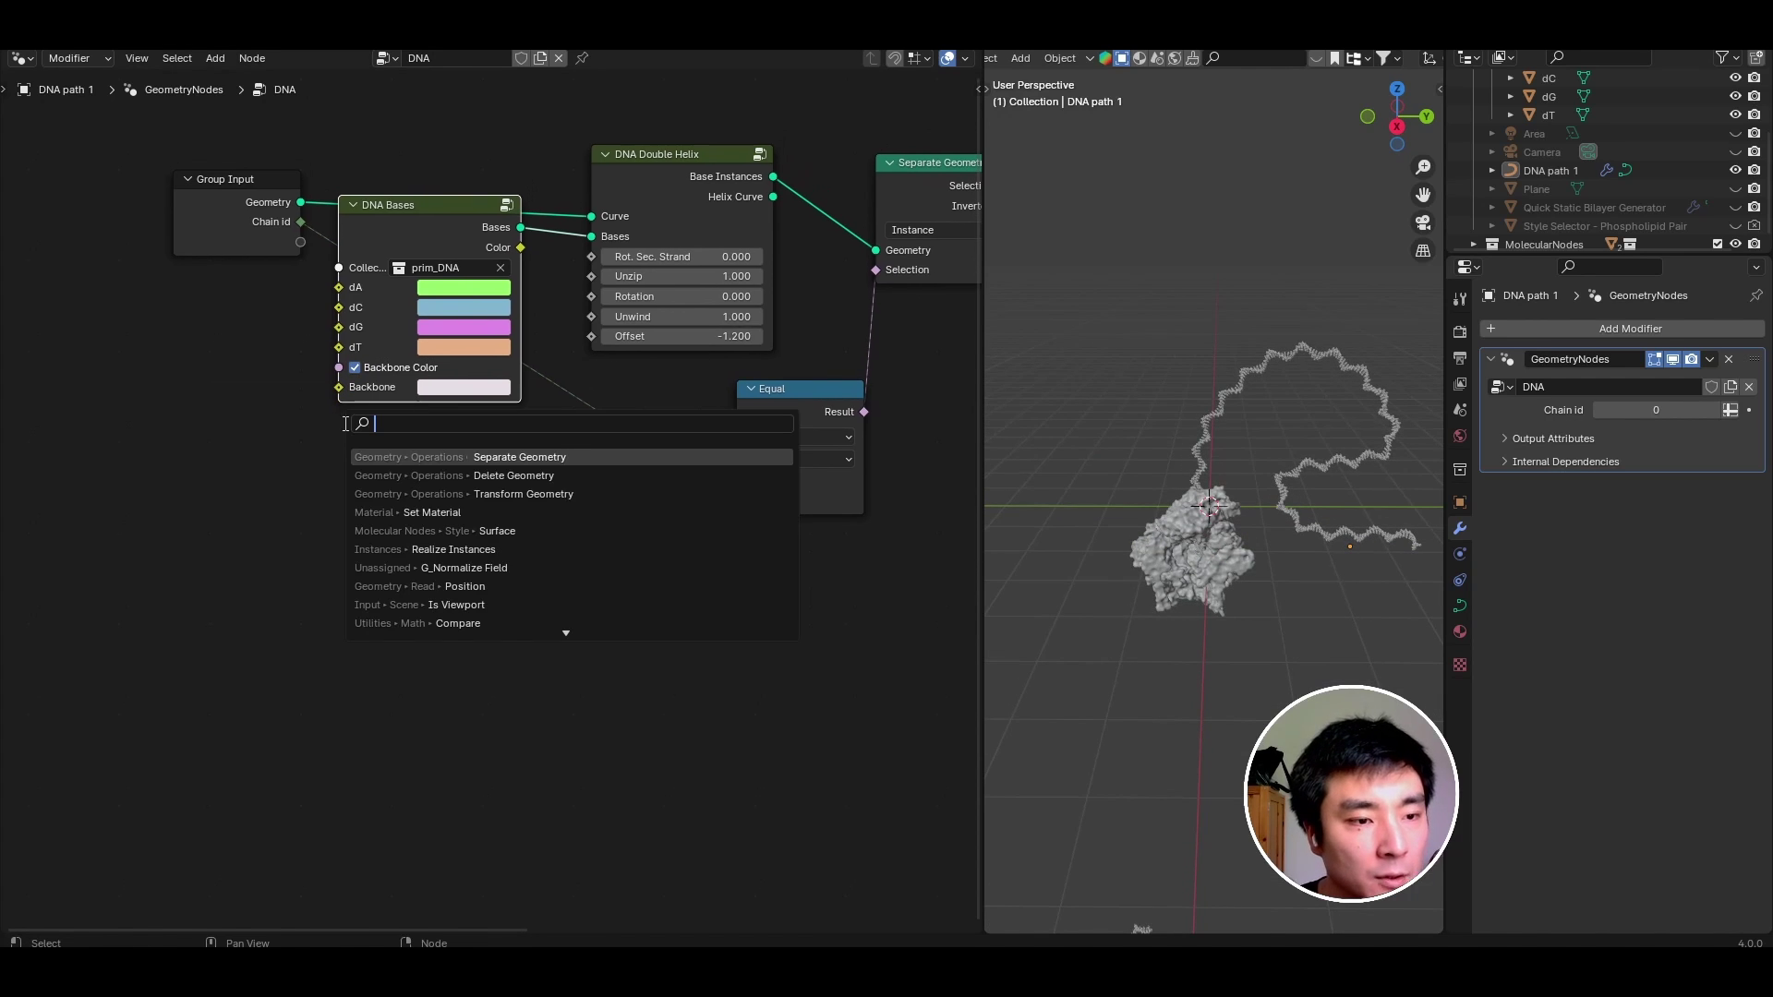
type("scene")
key("Return")
left_click(125, 452)
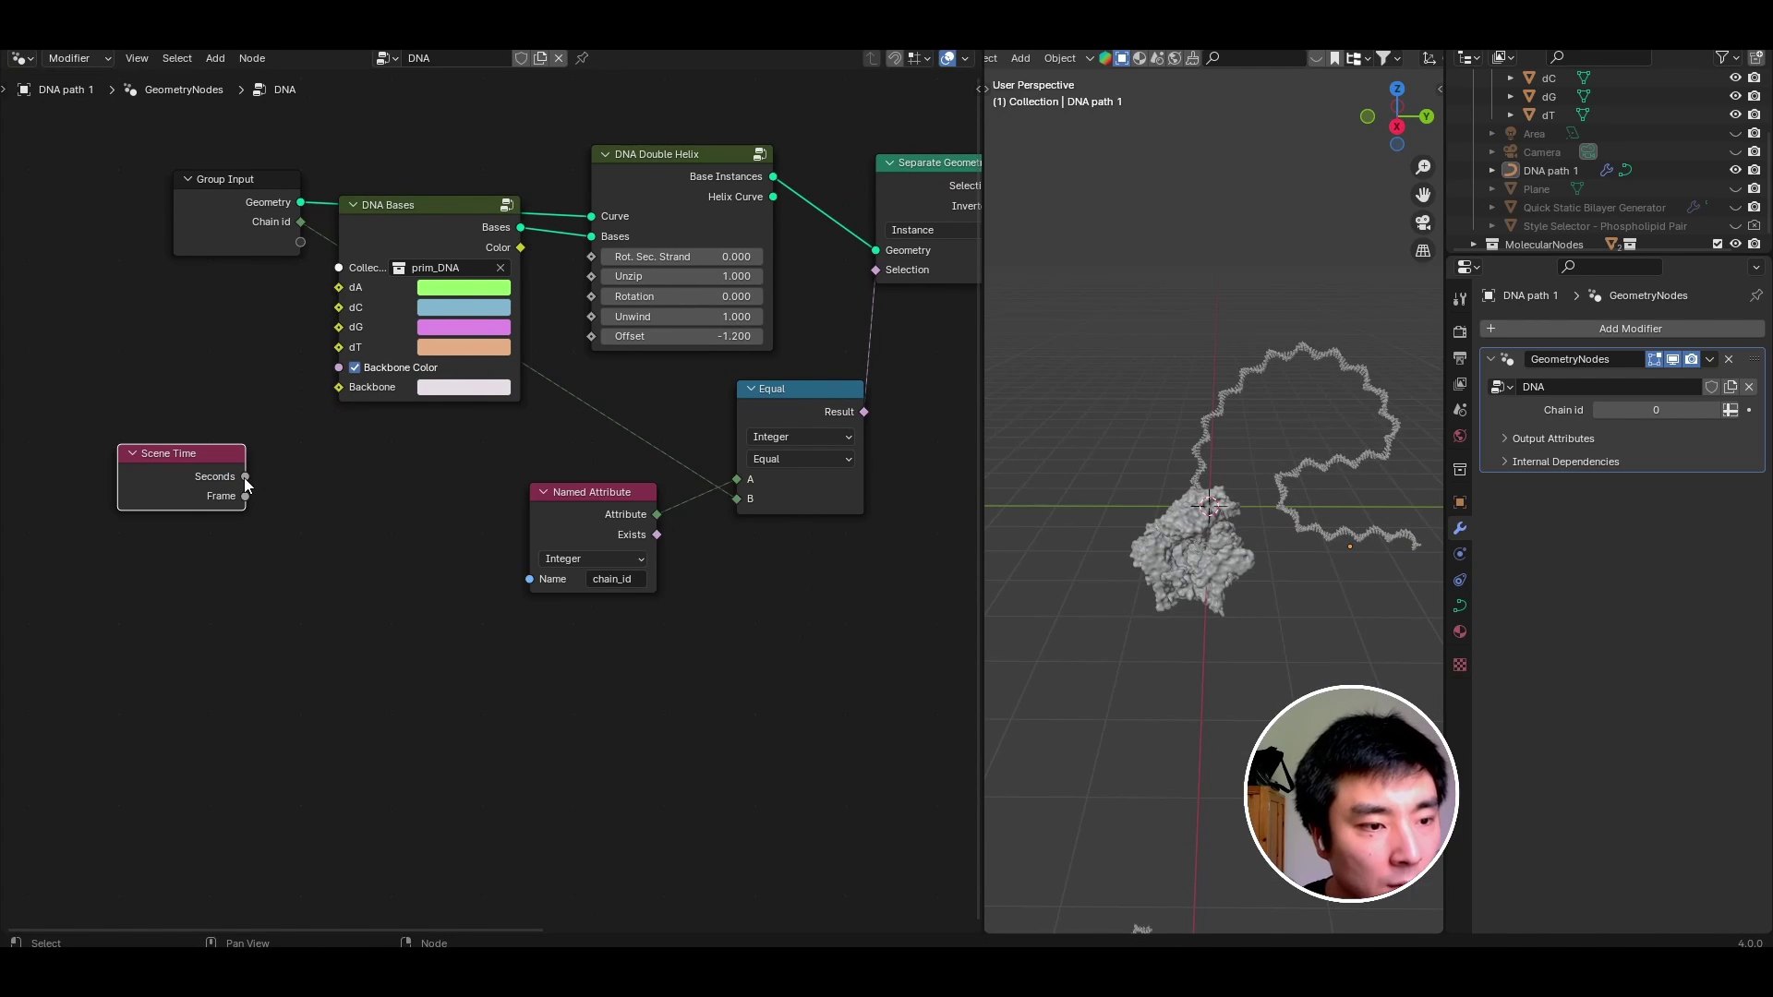
Add a Math node fed by Scene Time's Seconds output and set its operation to Divide.
left_click_drag(245, 478, 310, 492)
type("add")
key("Return")
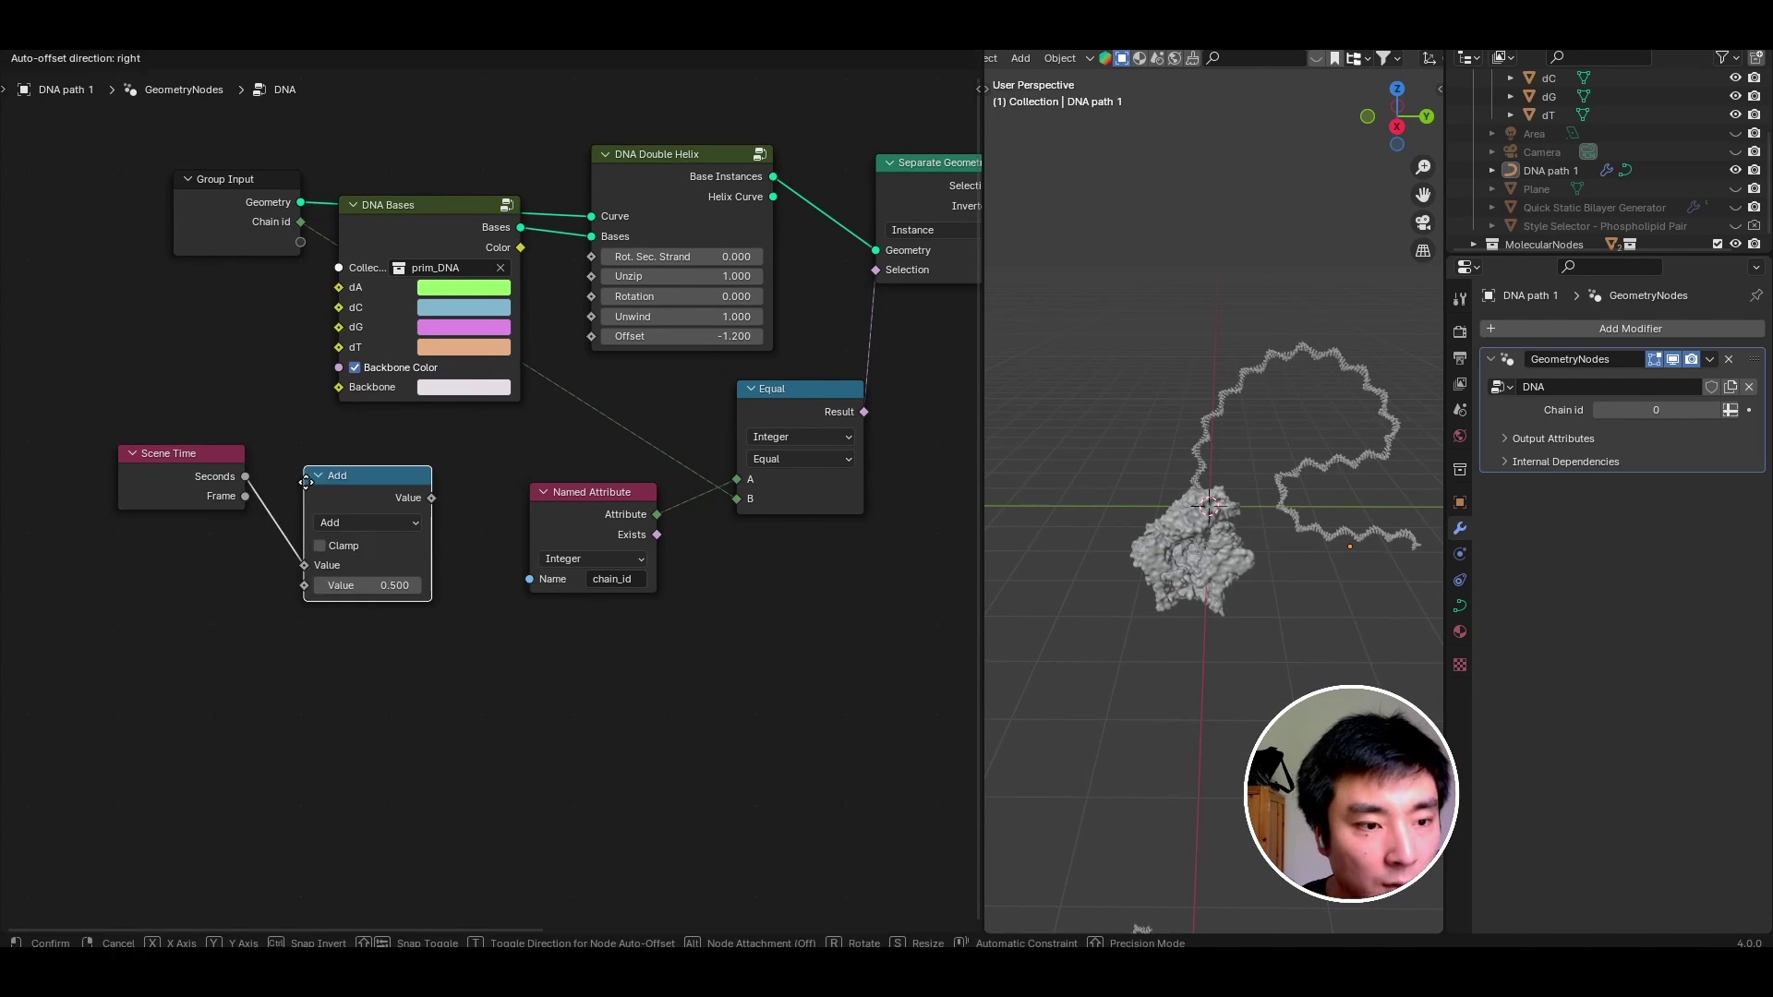
left_click(351, 490)
left_click(351, 489)
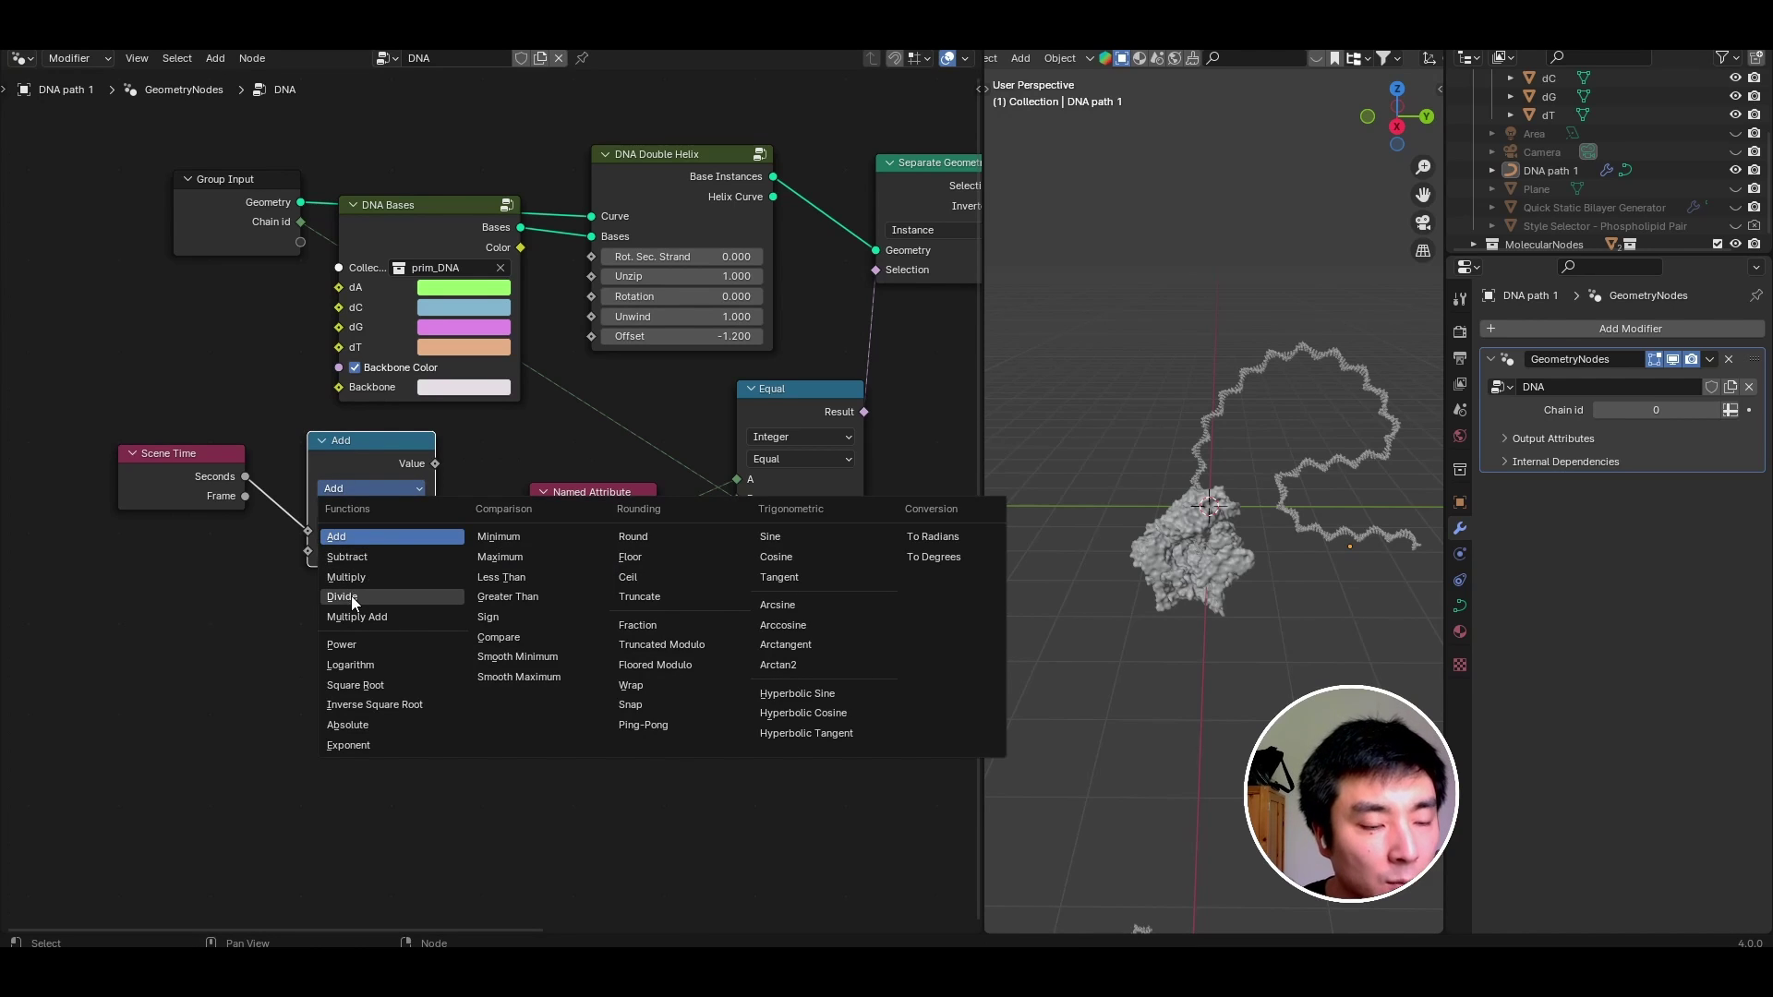
left_click(351, 595)
Divide the seconds by 5, feed the result into DNA Double Helix's Offset, and play the animation.
double_click(377, 551)
type("5")
key("Return")
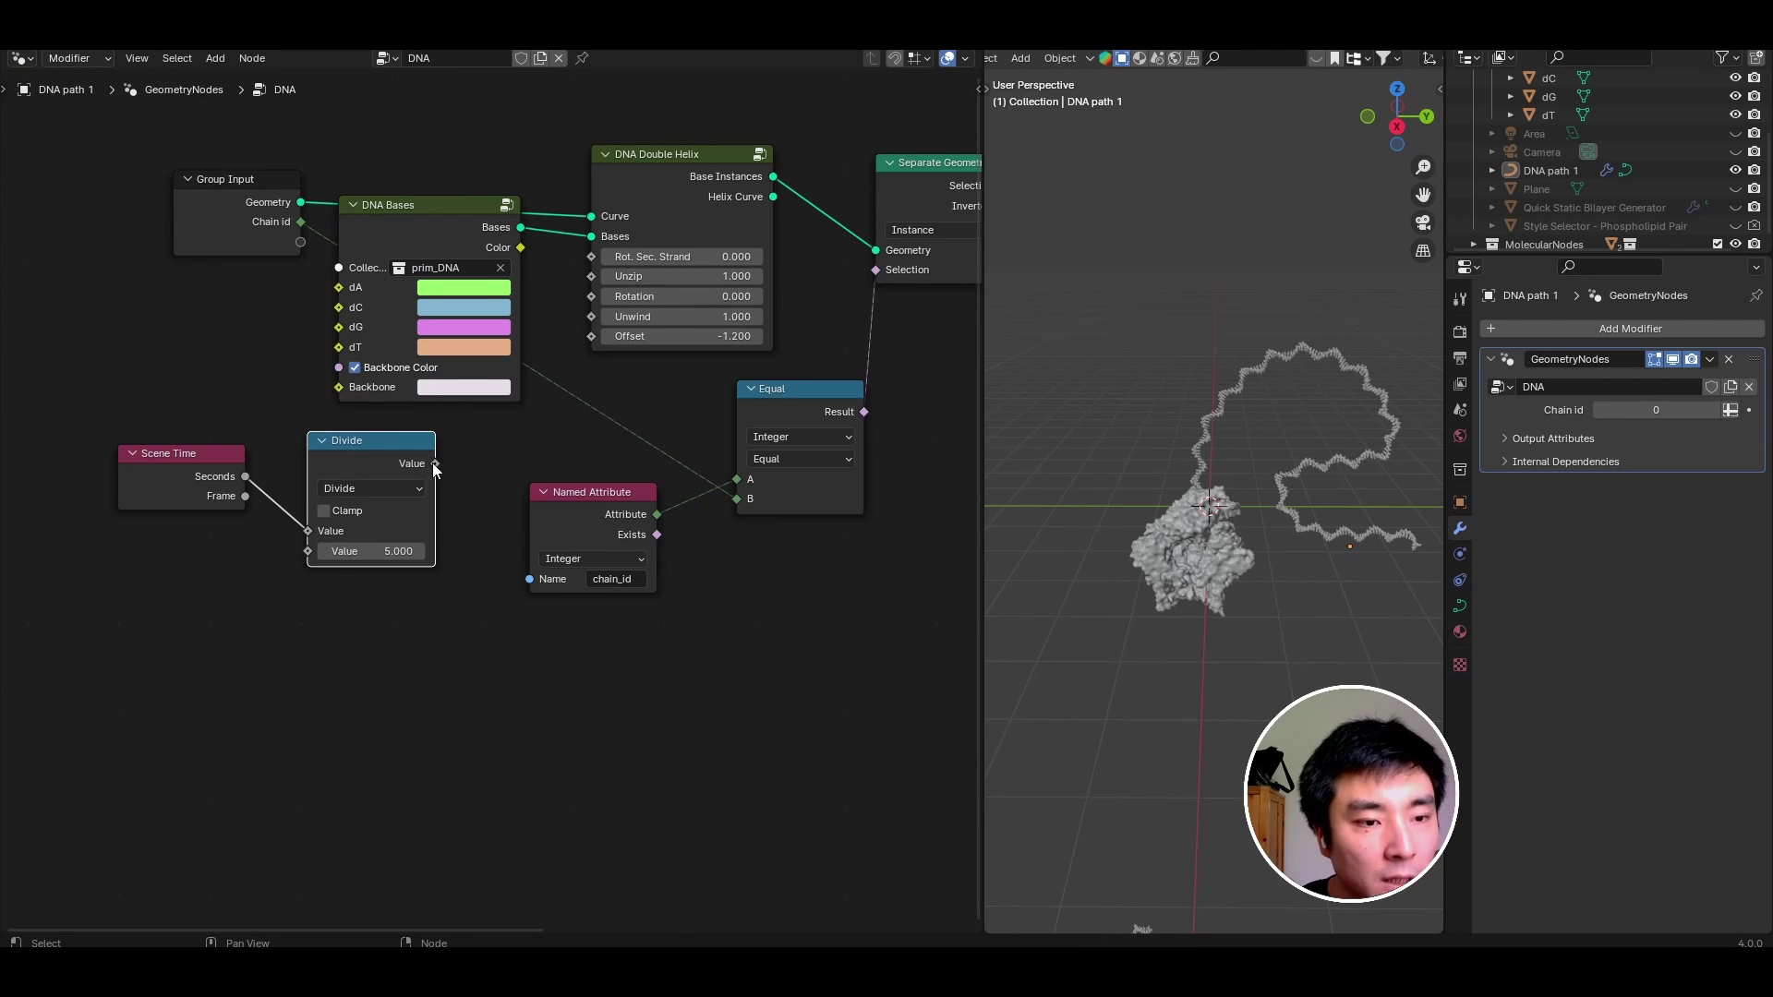
left_click_drag(435, 463, 591, 337)
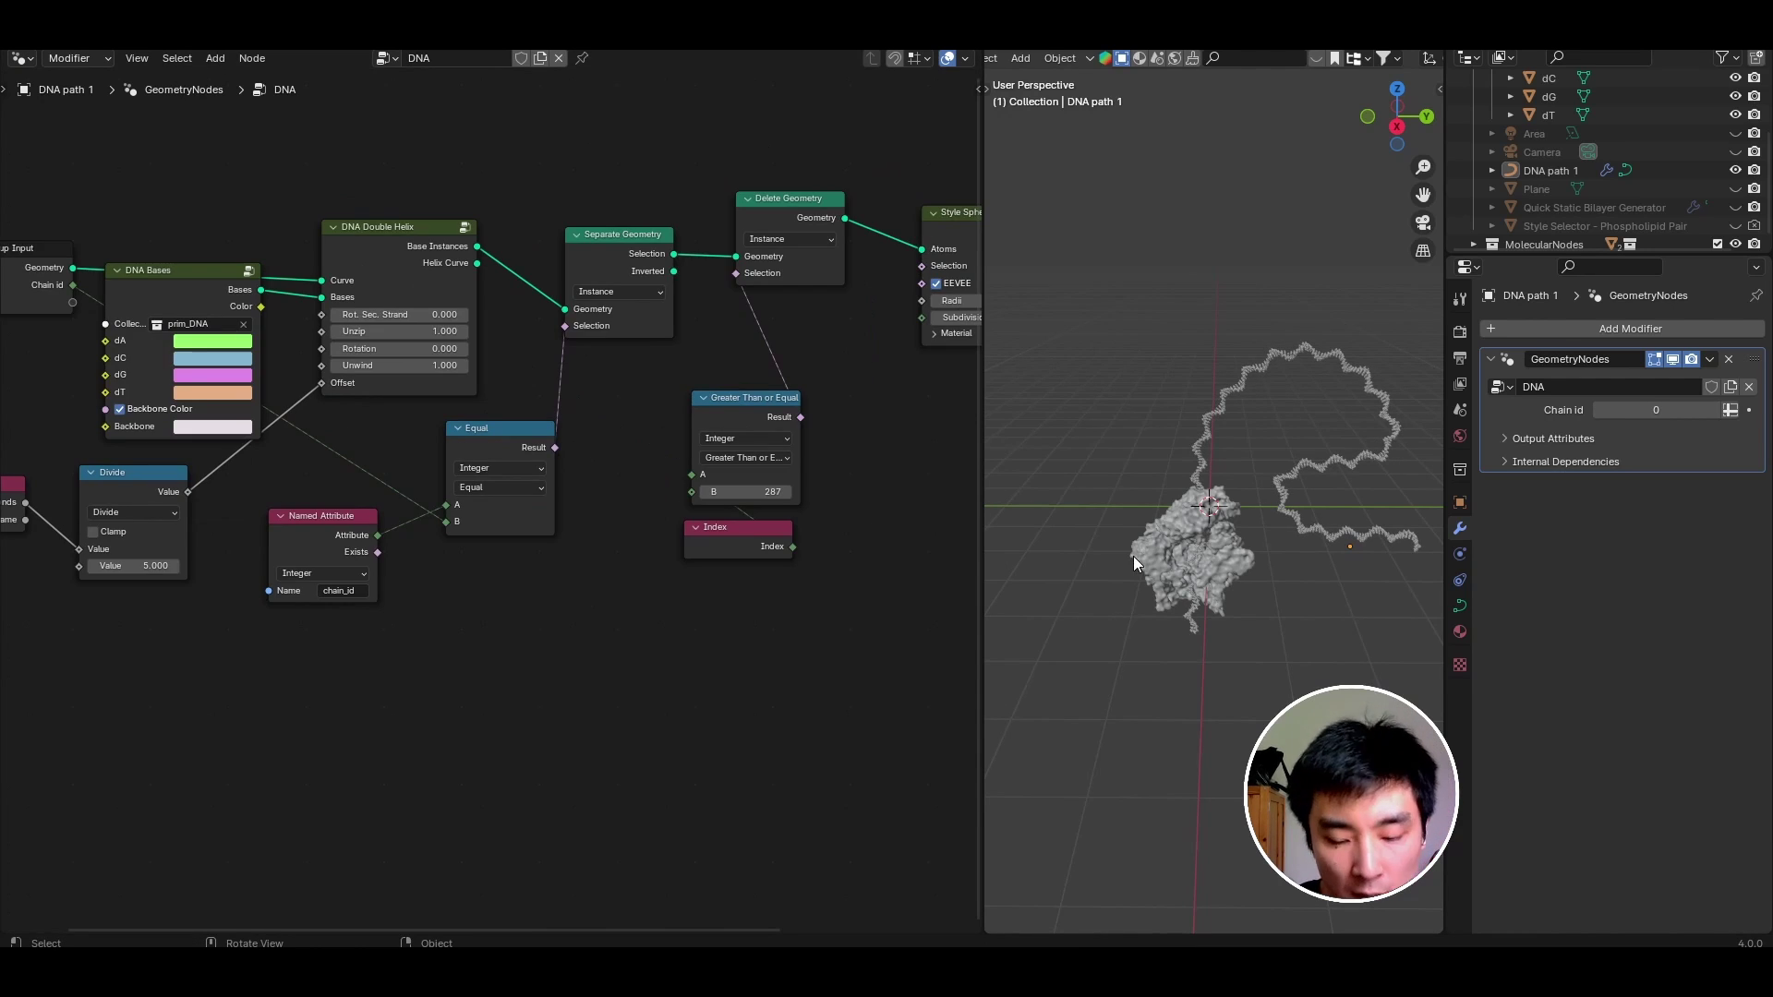
key("space")
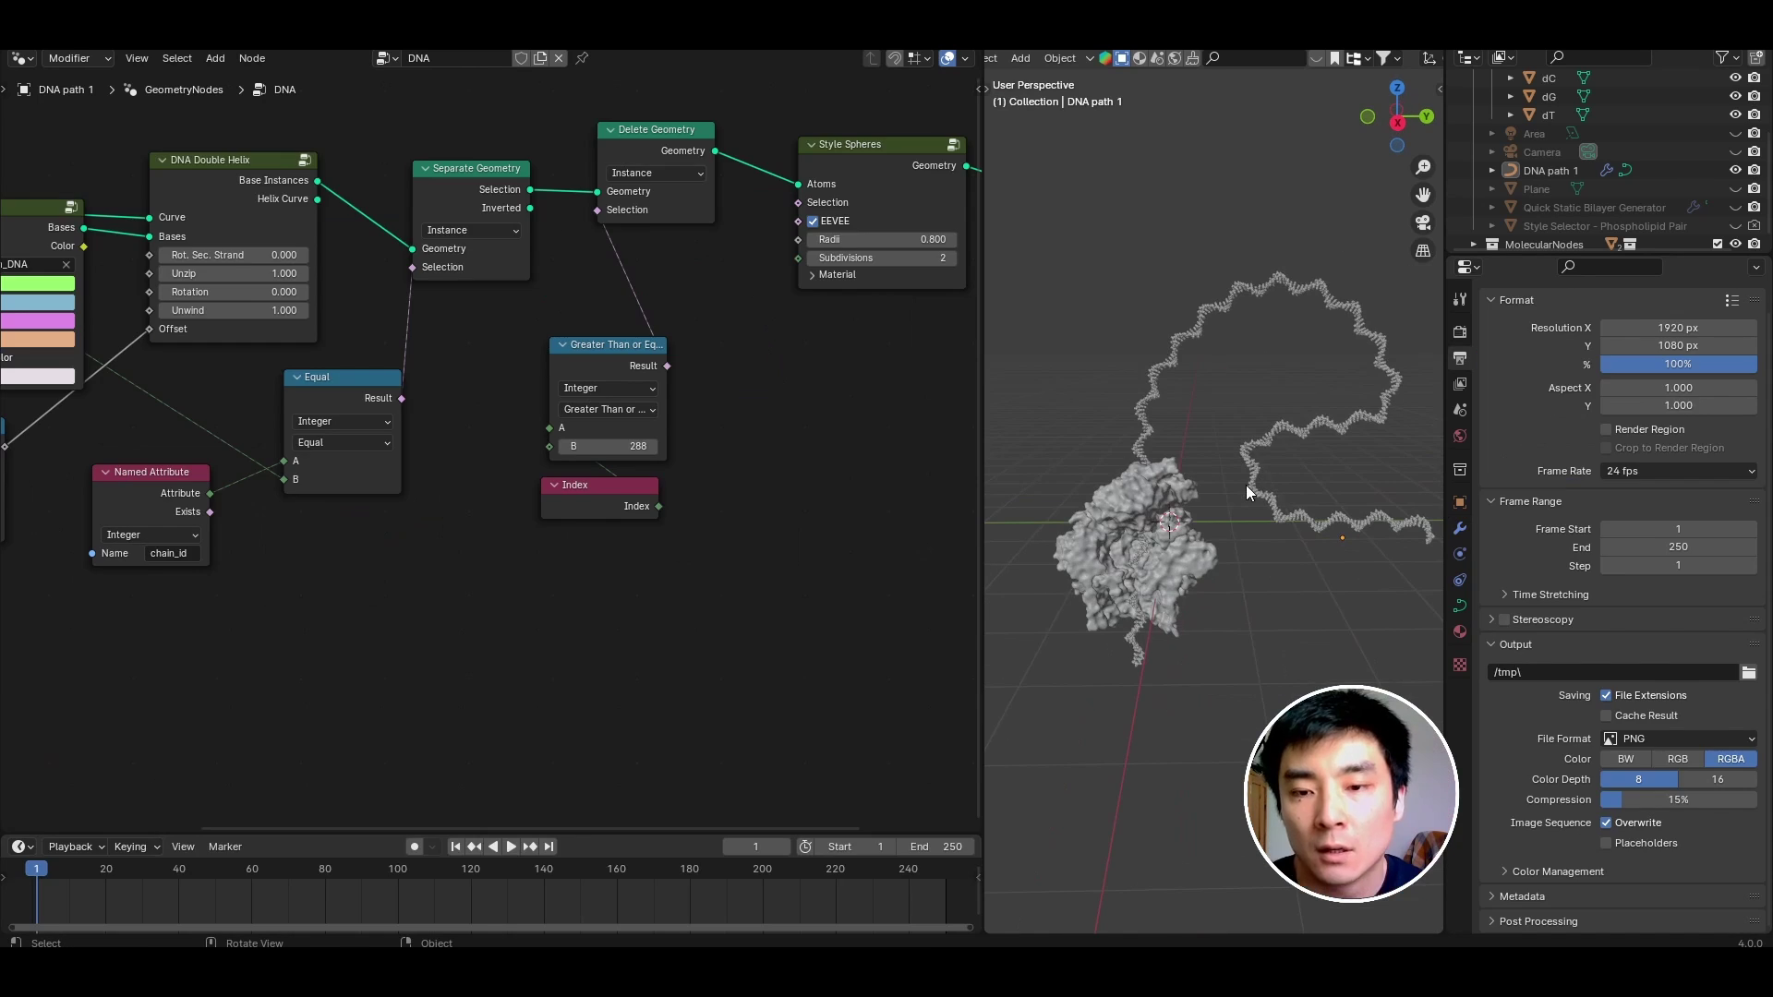
Duplicate the DNA path 1 curve in place and rename the copy DNA path 2.
left_click(1239, 452)
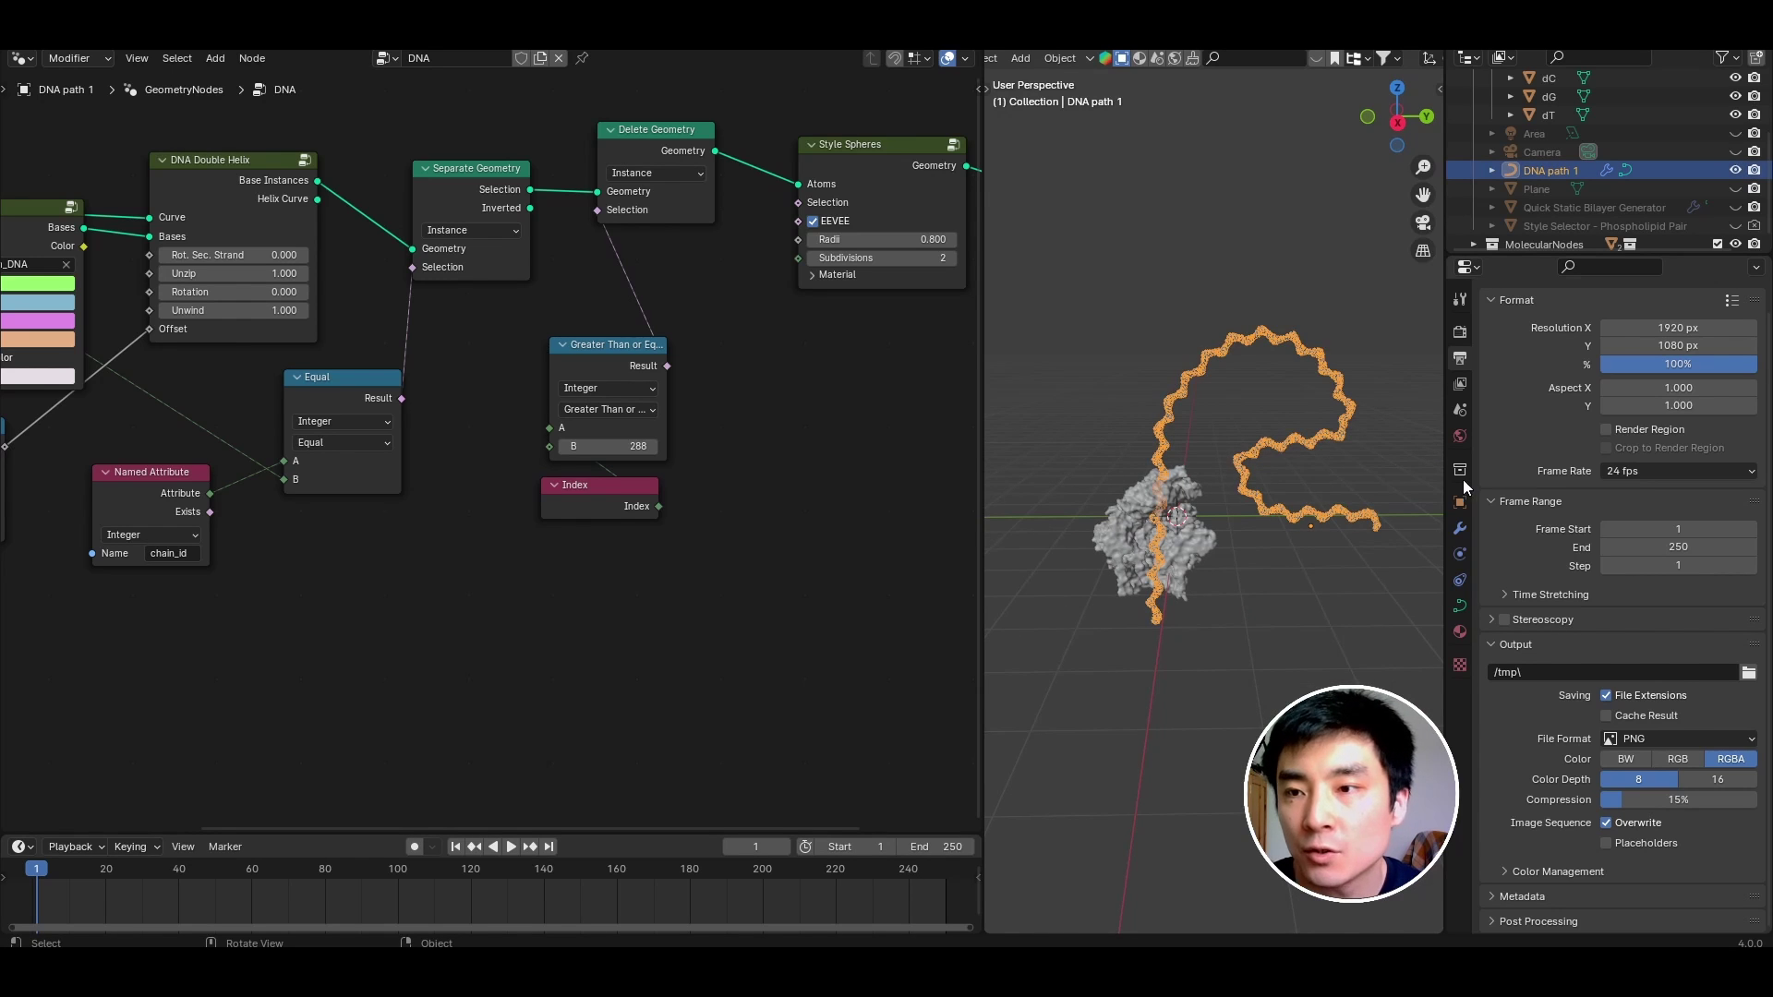
middle_click_drag(1210, 549, 1212, 565)
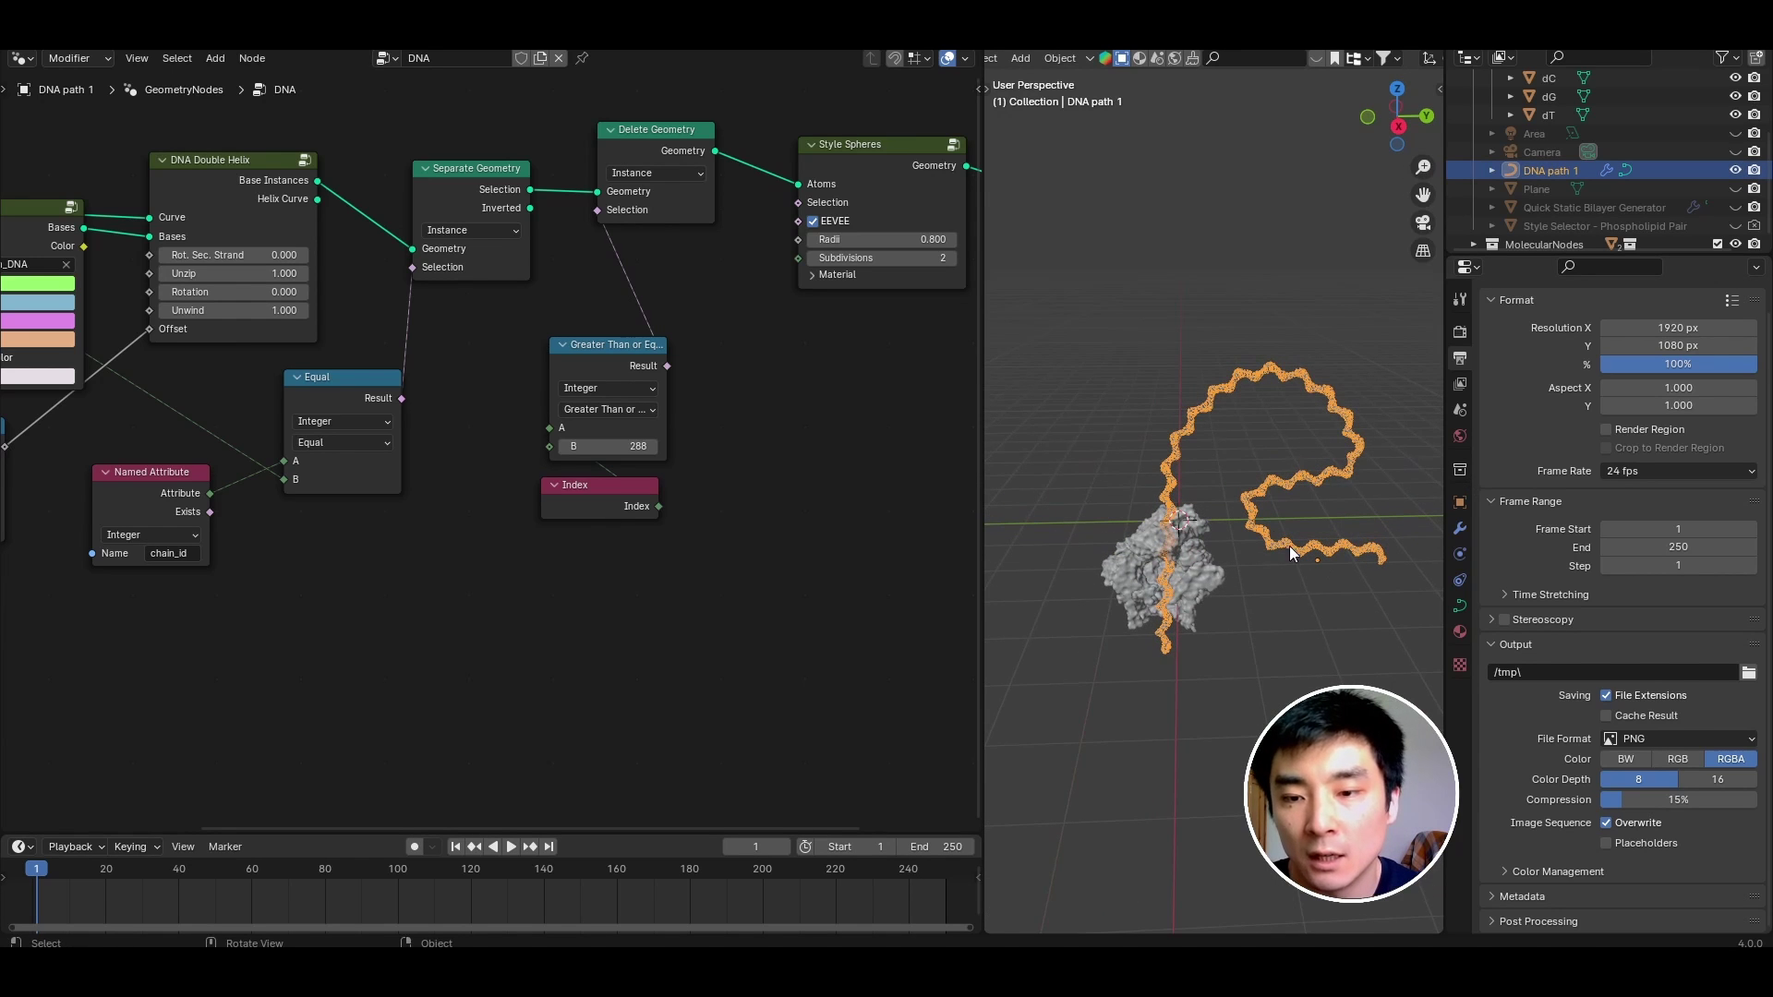
middle_click_drag(1182, 580, 1248, 458)
scroll(1268, 473, "down", 2)
key("shift+d")
right_click(1267, 428)
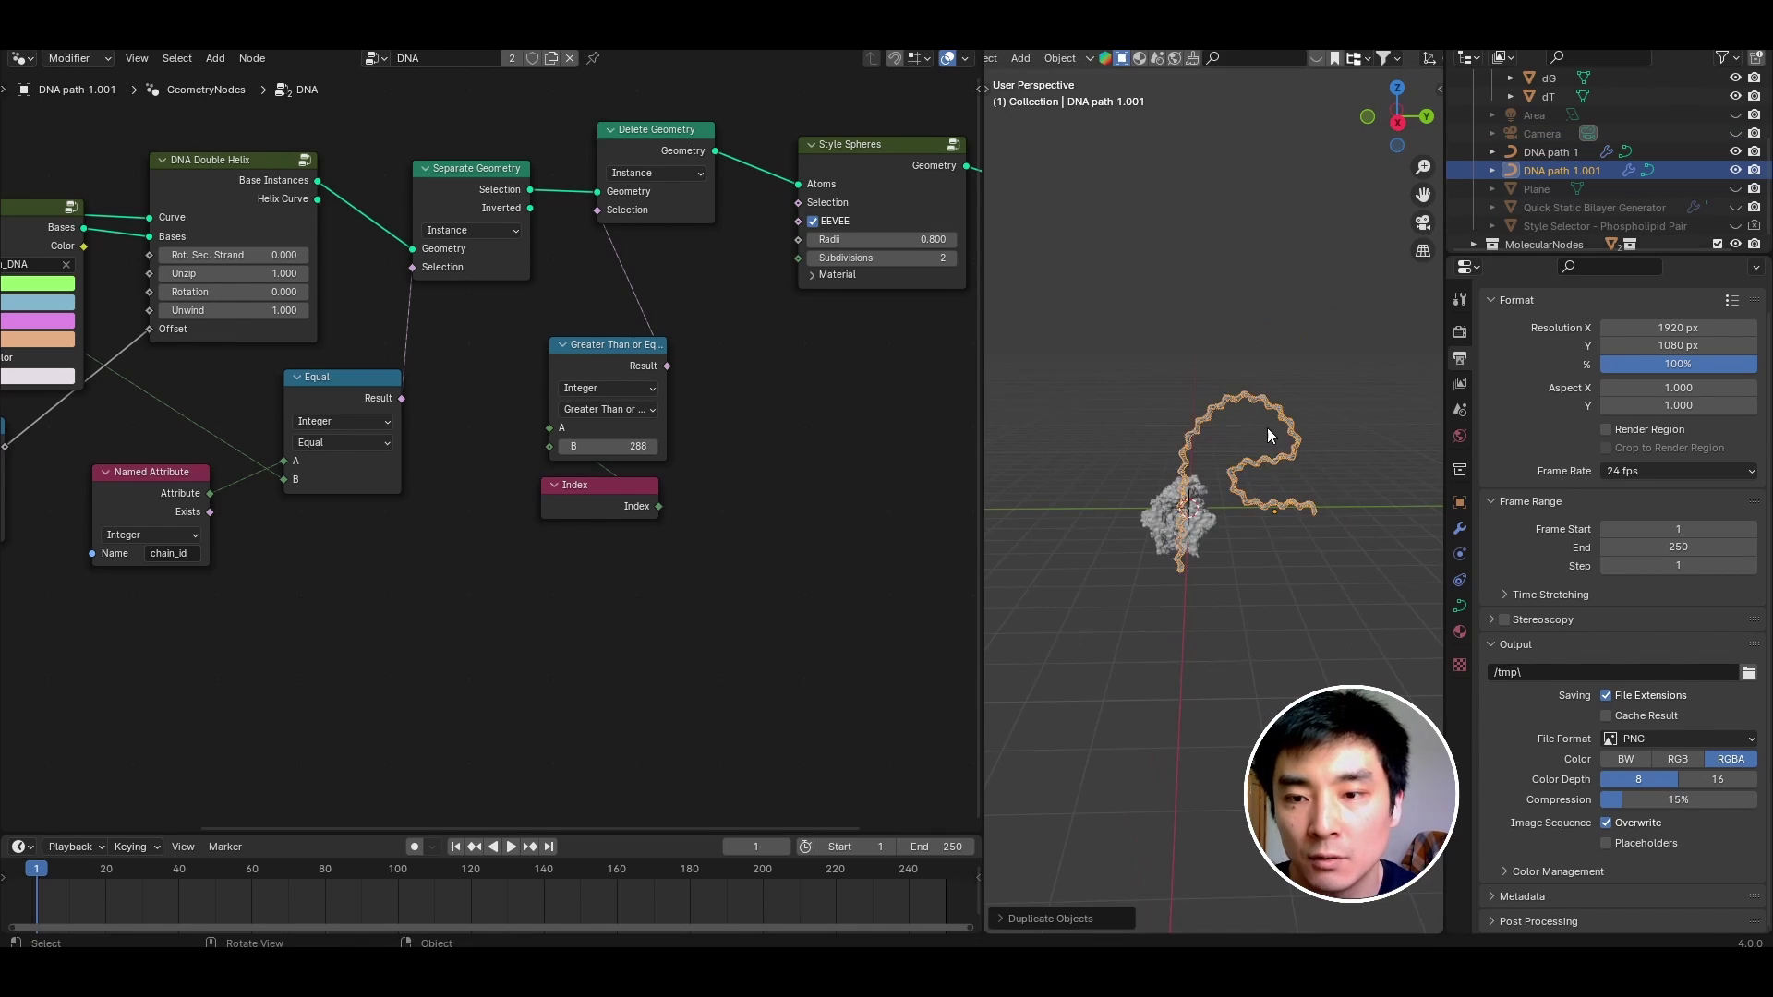
double_click(1576, 170)
type("2")
key("Return")
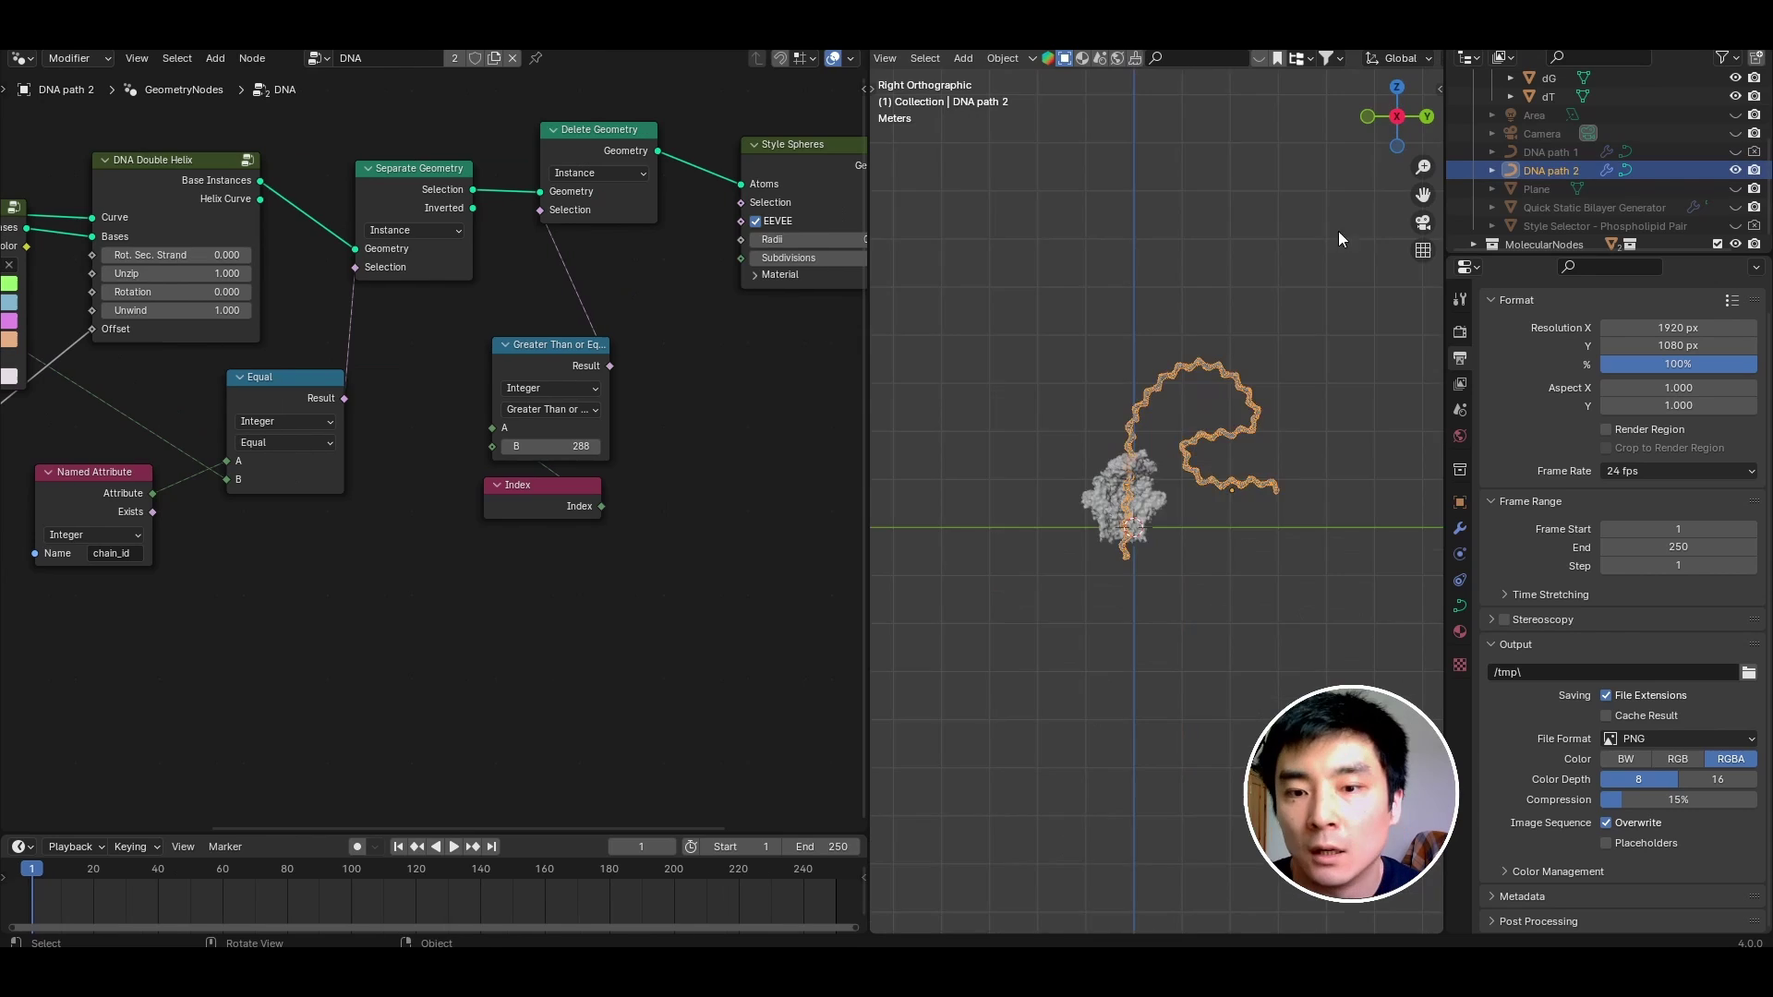
Set DNA path 2's Chain id to 1 and unhide DNA path 1 to show both strands.
scroll(1321, 277, "up", 2)
left_click(1460, 529)
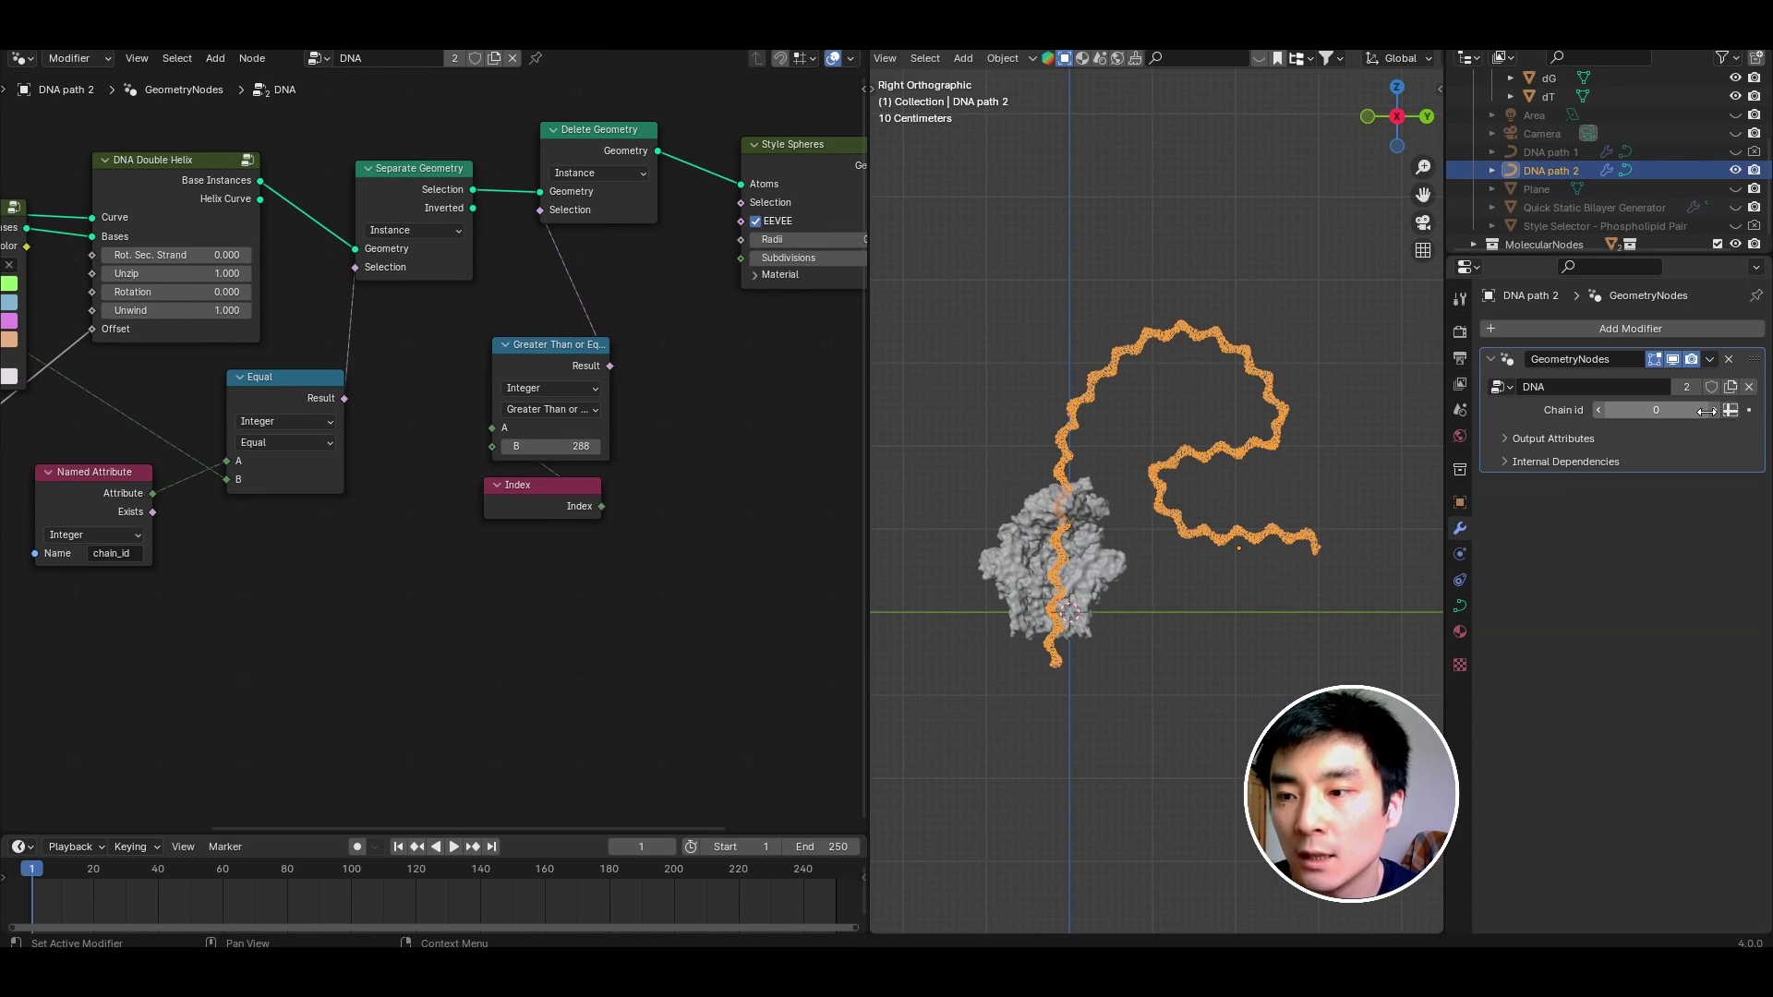
left_click(1711, 411)
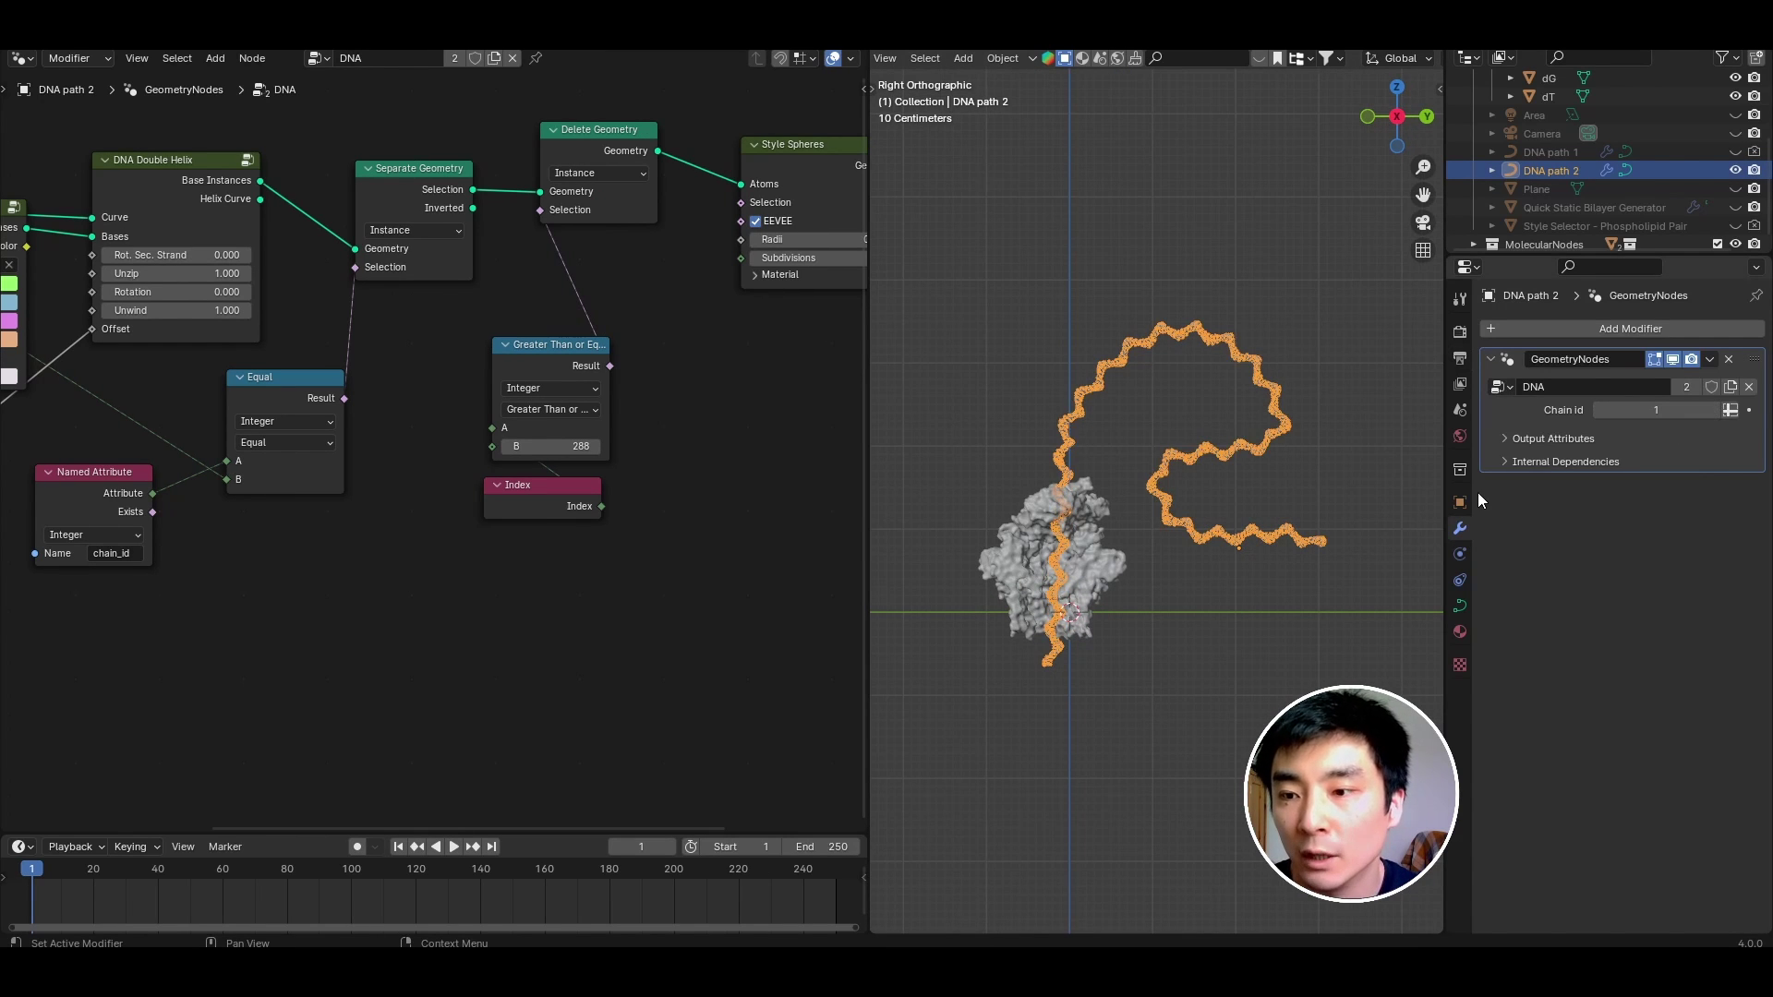
left_click(1735, 155)
left_click(1278, 221)
scroll(1278, 221, "up", 2)
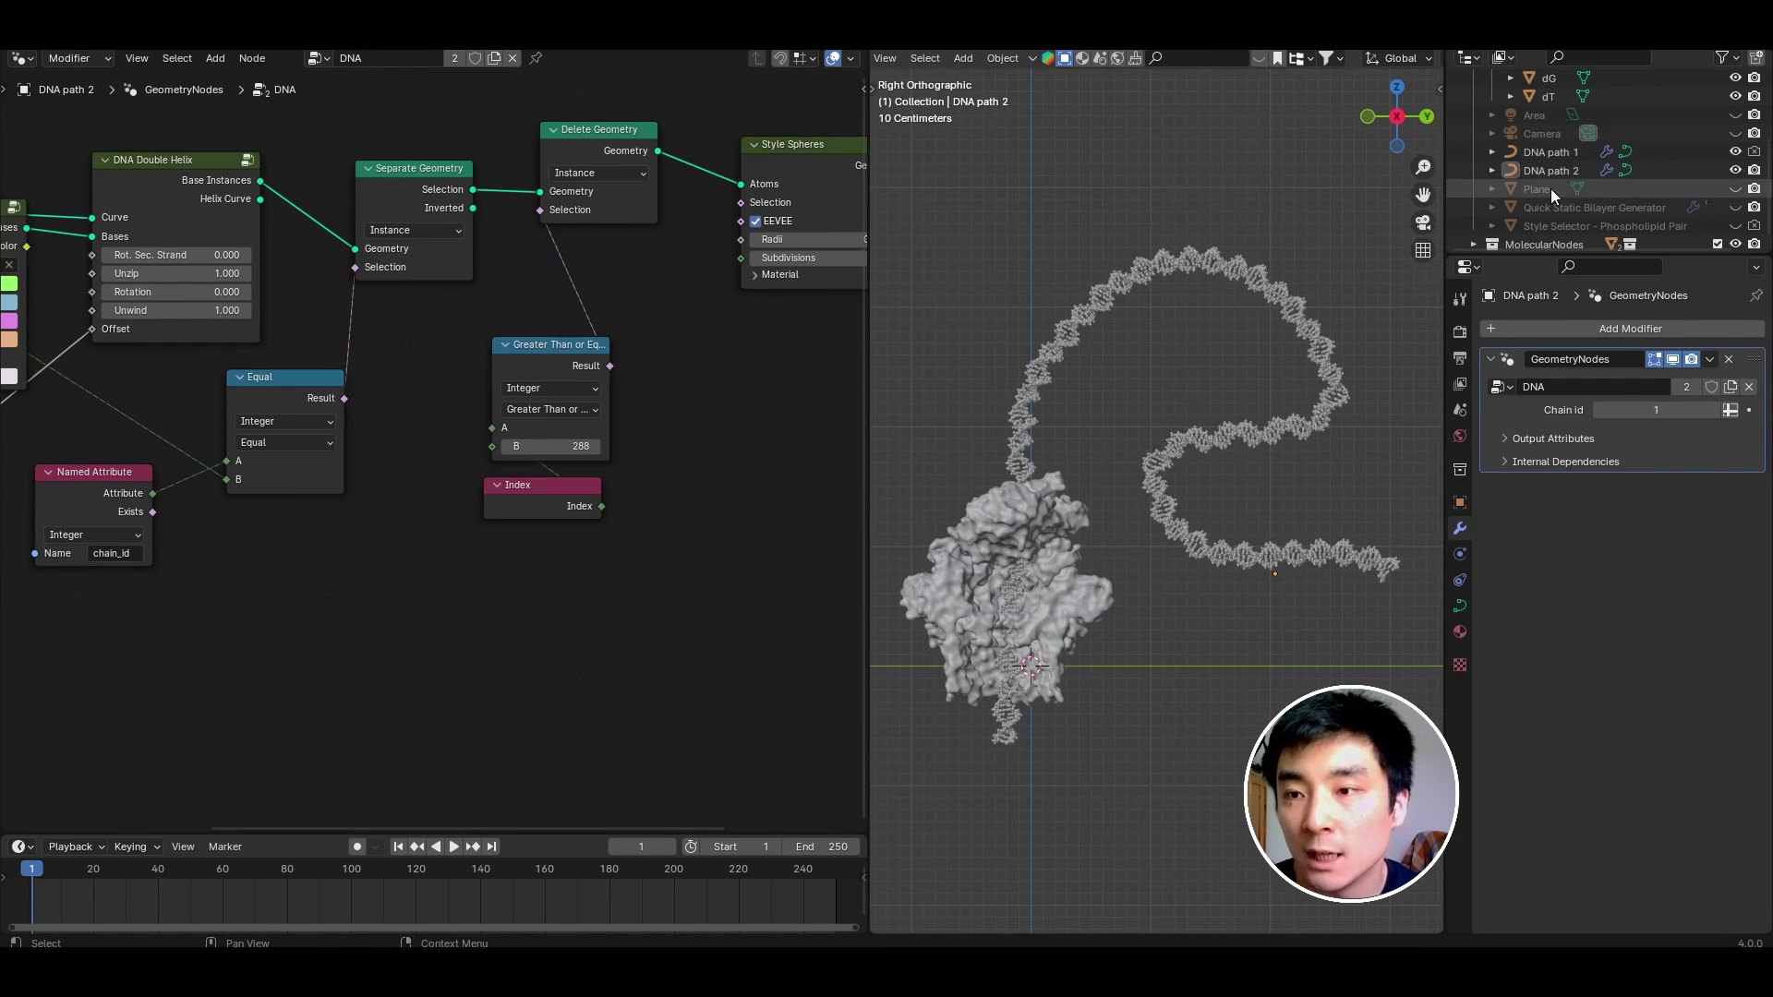
Select DNA path 2 and DNA path 1 in turn to examine which strand each curve carries.
left_click(1561, 169)
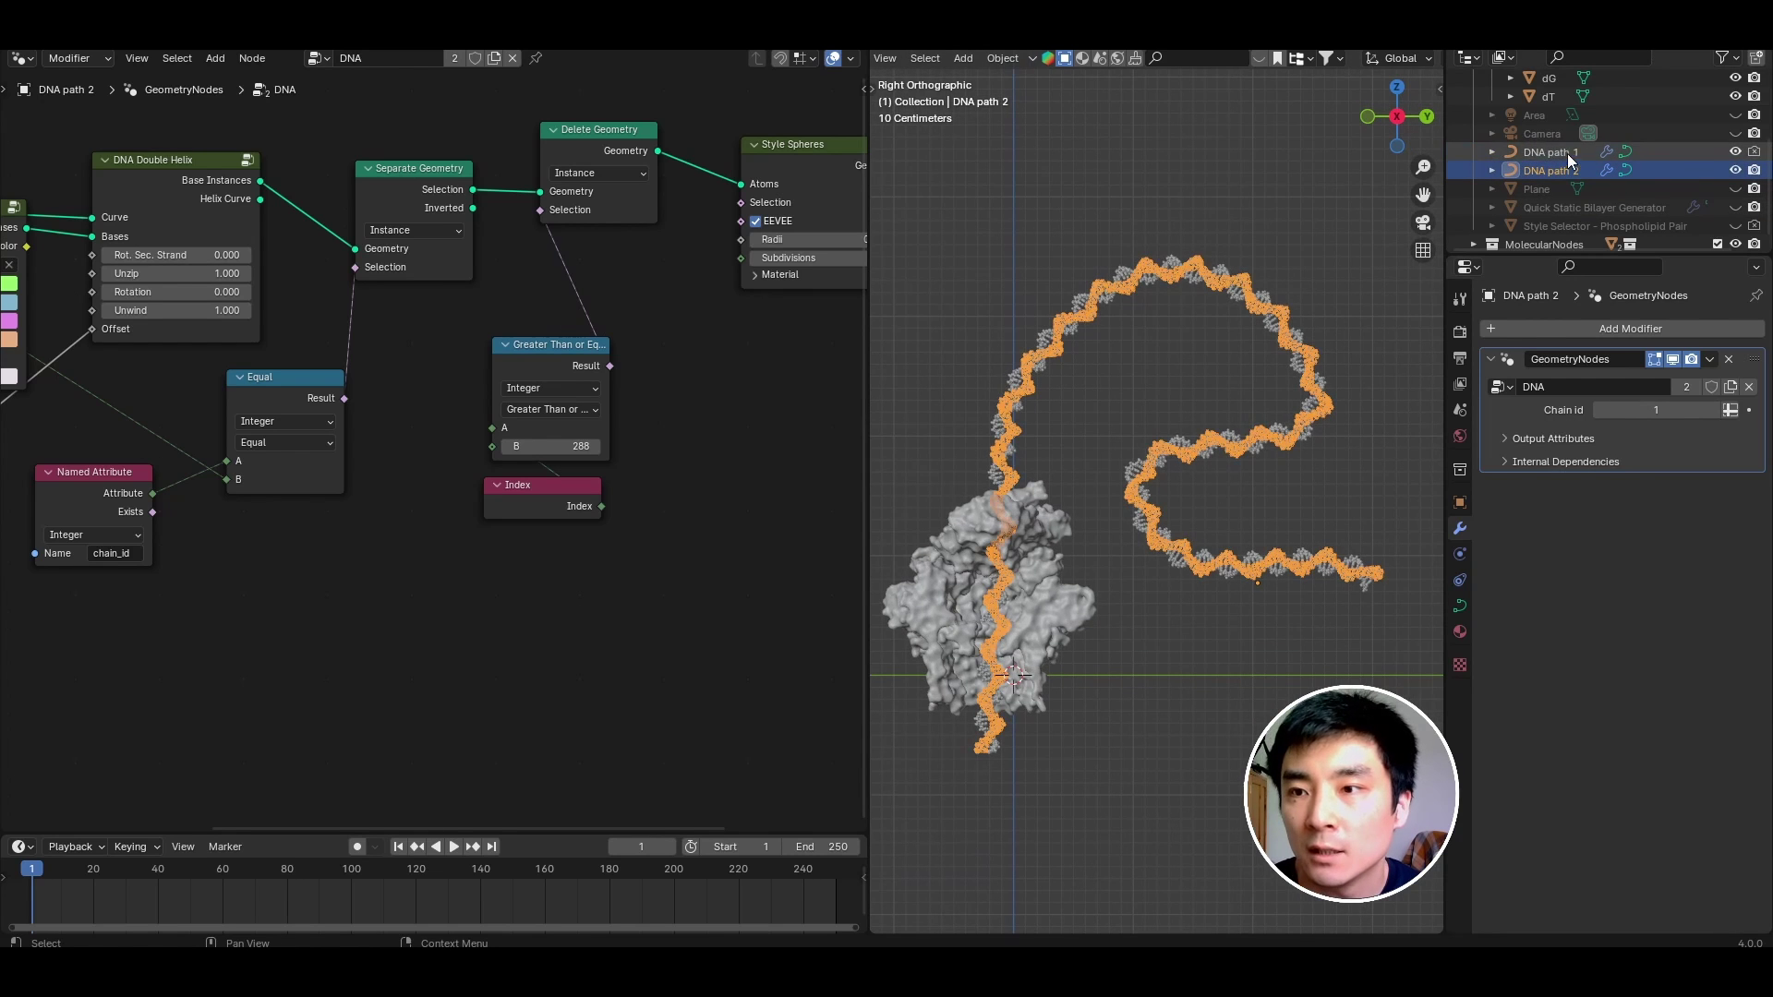
left_click(1565, 155)
left_click(1261, 332)
middle_click_drag(1002, 527, 1079, 458, "shift")
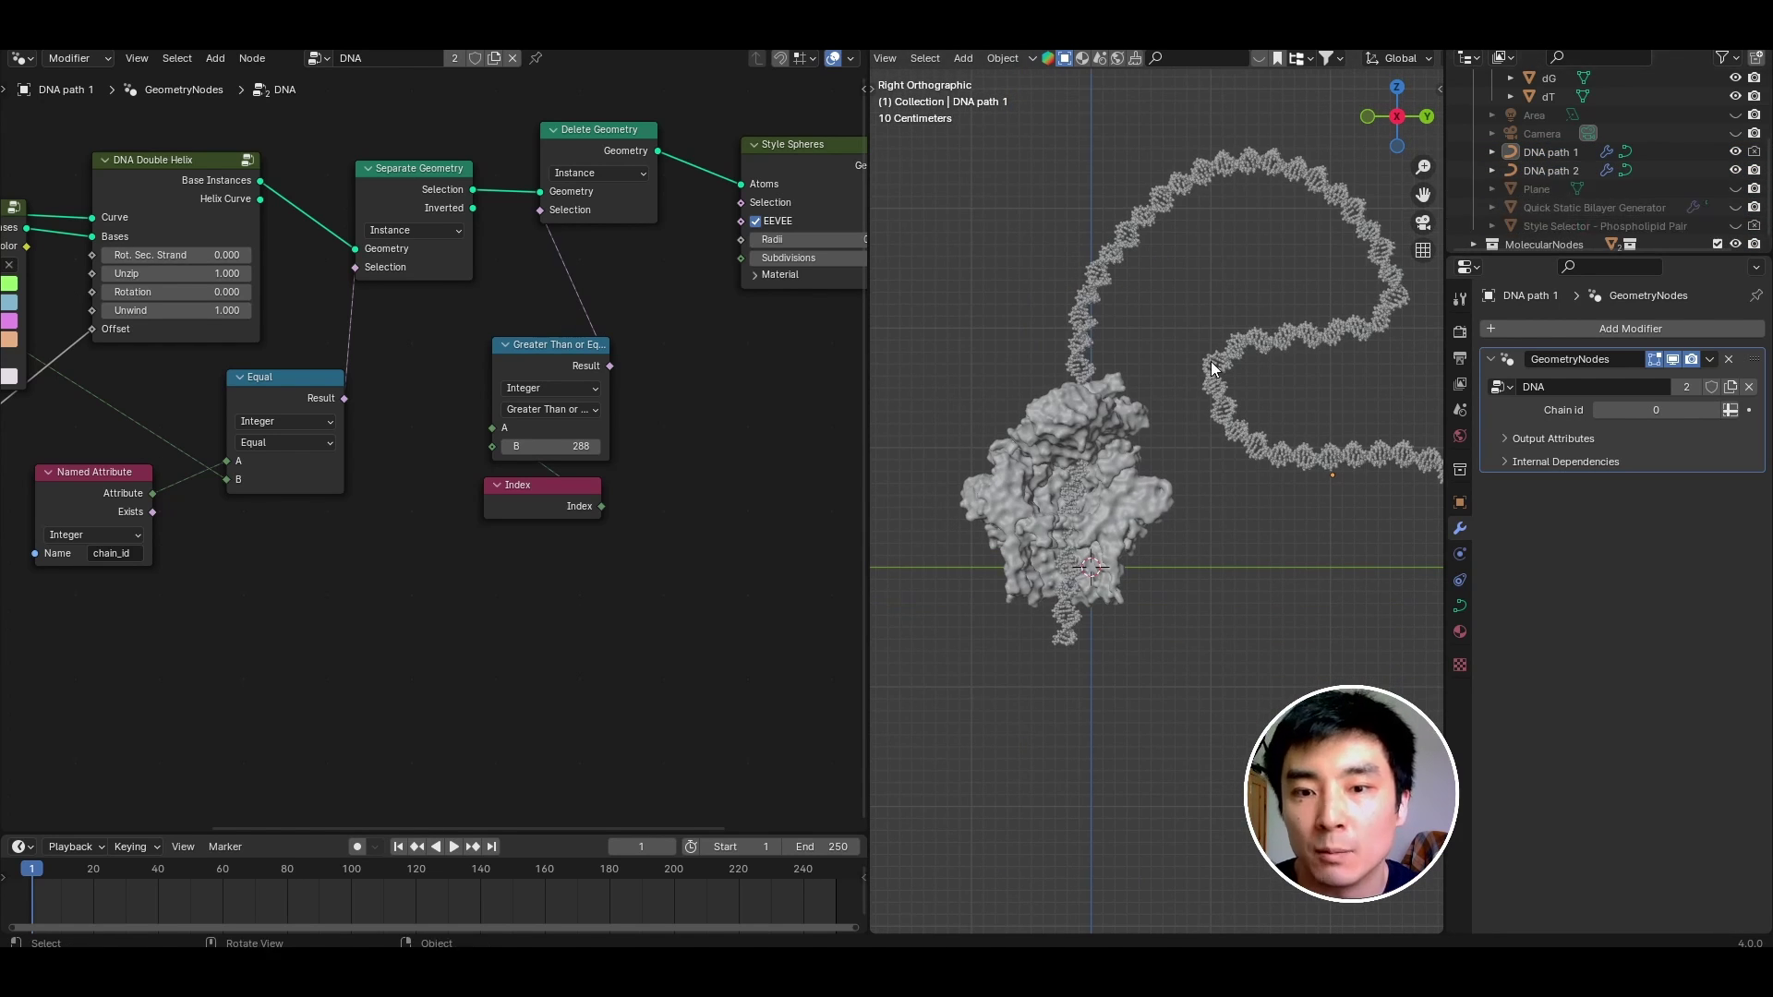
Delete all of DNA path 2's control points below the helicase and widen the 3D viewport.
left_click(1556, 171)
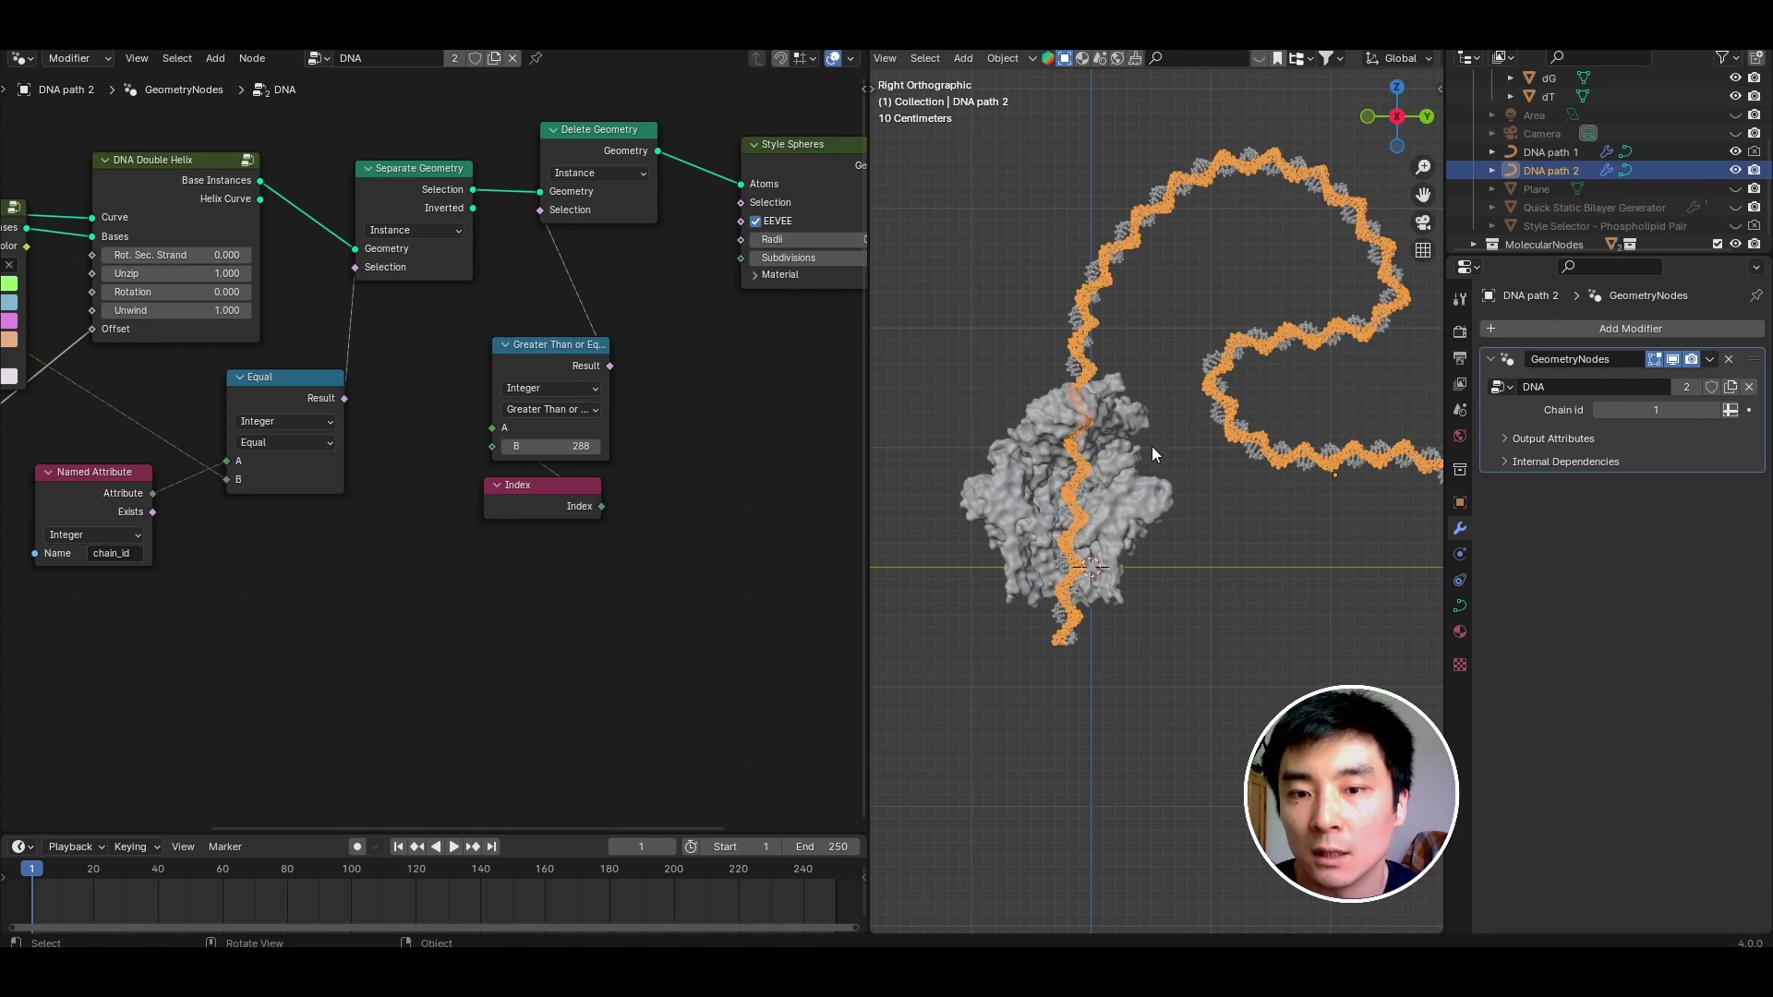
scroll(1093, 512, "down", 6)
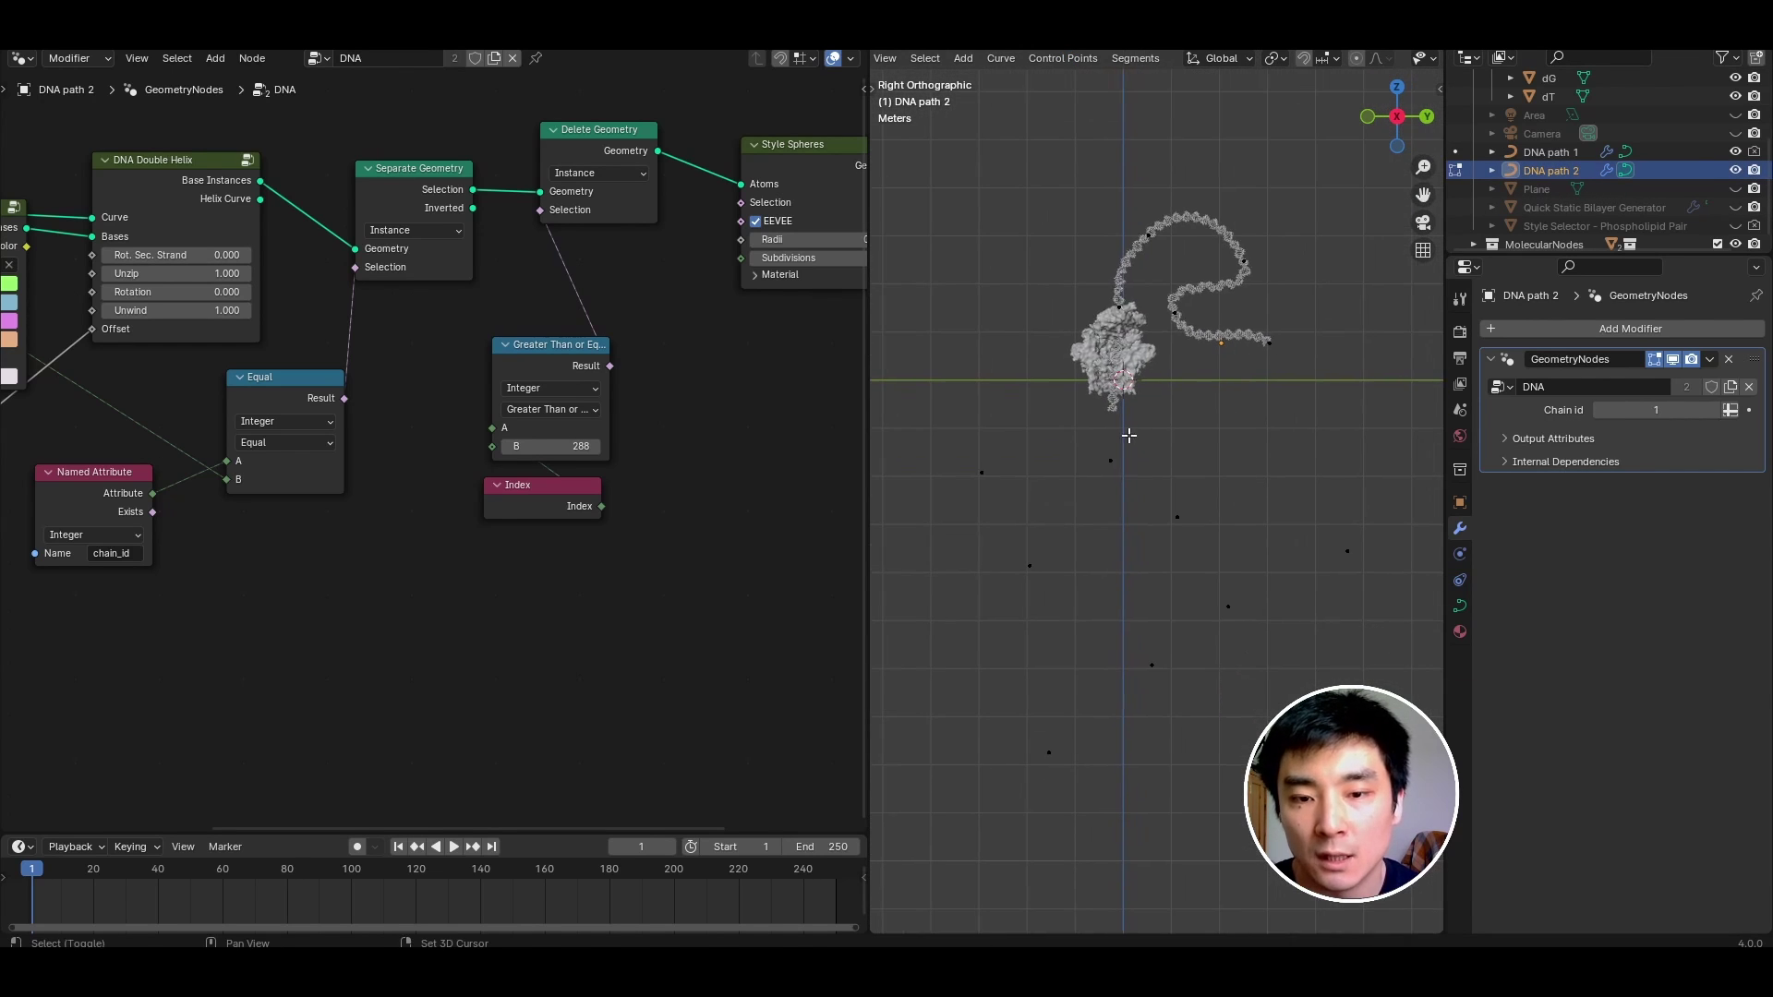
key("Tab")
mouse_move(970, 435)
left_mouse_down()
mouse_move(1369, 715)
mouse_move(1362, 697)
left_mouse_up()
scroll(1318, 547, "up", 2)
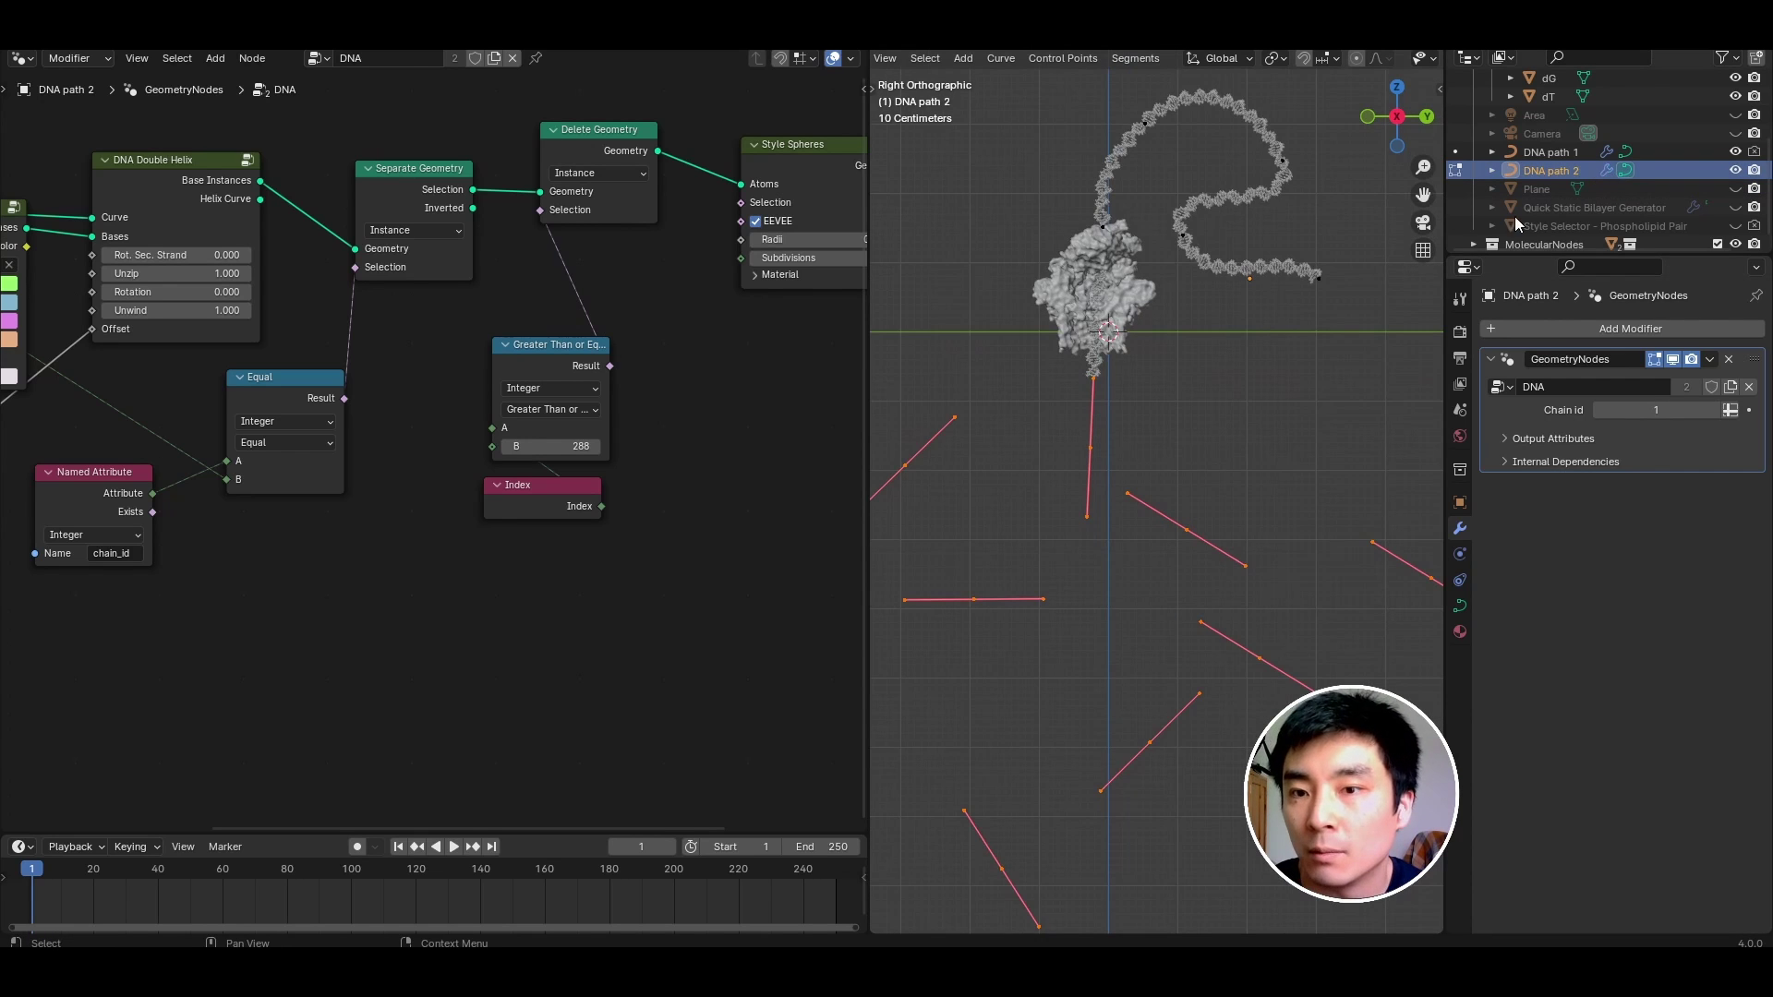
left_click_drag(868, 411, 524, 411)
scroll(1016, 467, "down", 2)
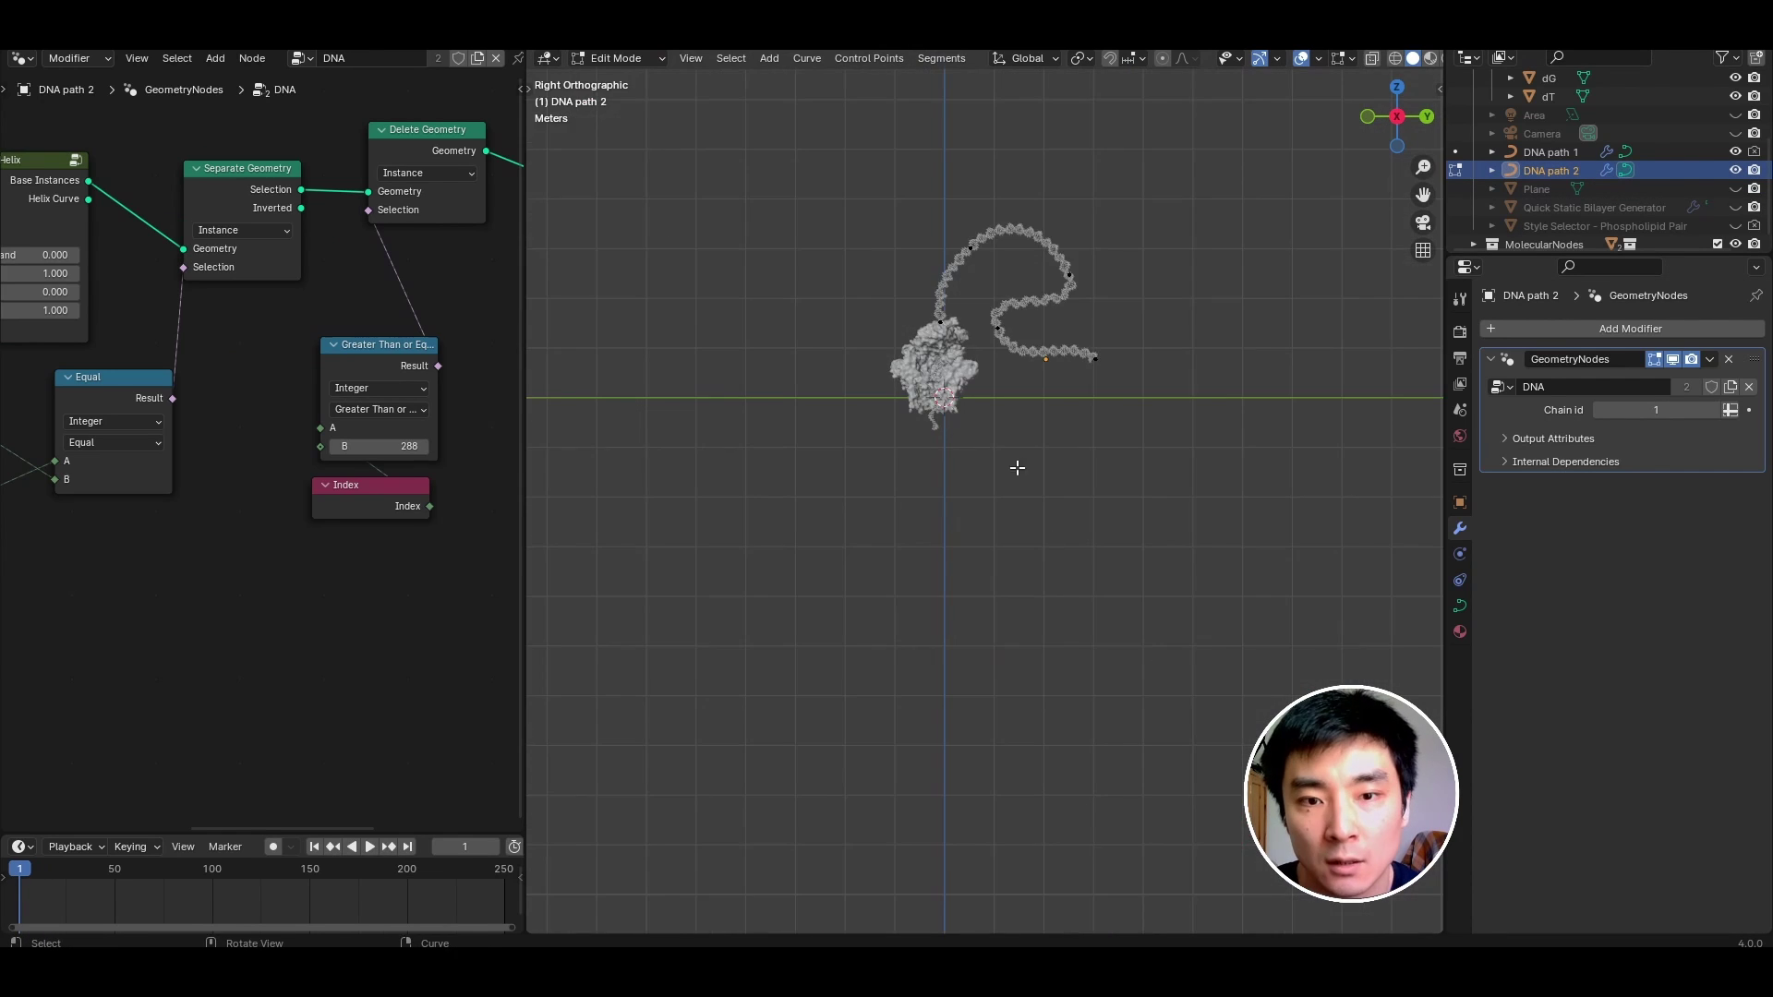
Extrude DNA path 2's curve from its end at the helicase out sideways, away from the DNA loop, and leave Edit Mode.
scroll(988, 406, "up", 2)
middle_click_drag(915, 277, 1010, 420, "shift")
scroll(953, 421, "up", 1)
scroll(949, 379, "up", 1)
scroll(1011, 423, "up", 2)
key("e")
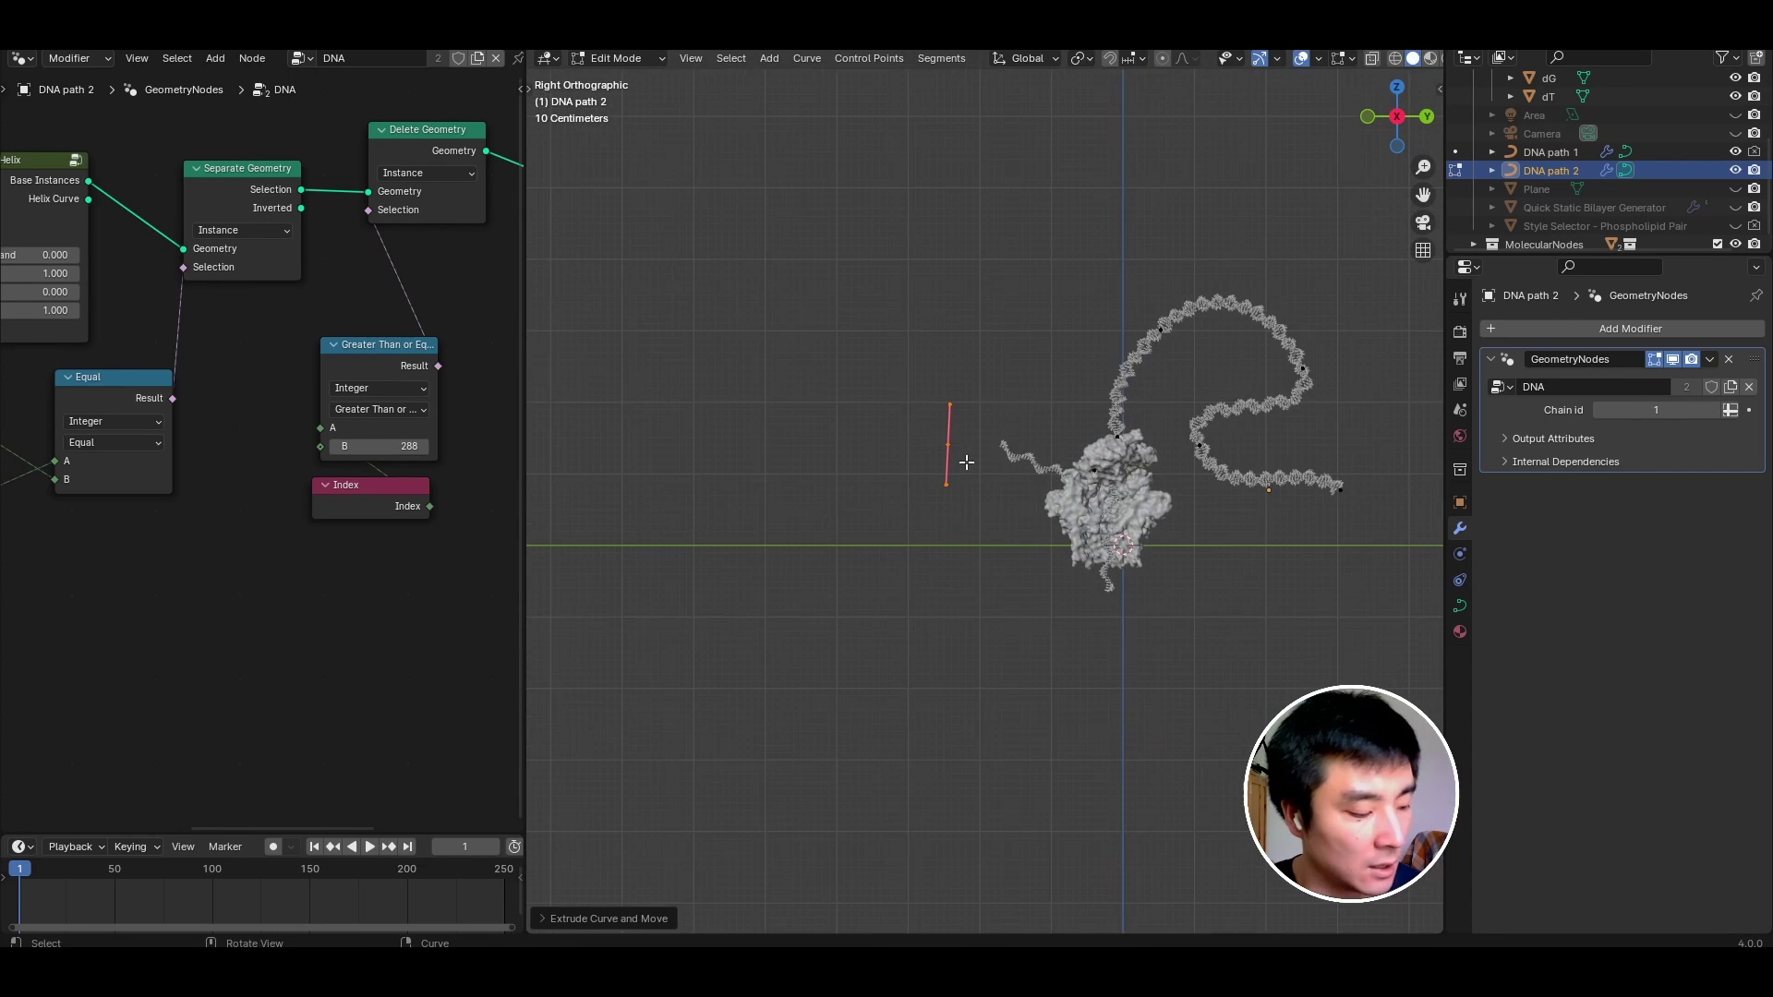
key("g")
left_click(670, 447)
scroll(1035, 457, "down", 2)
key("Tab")
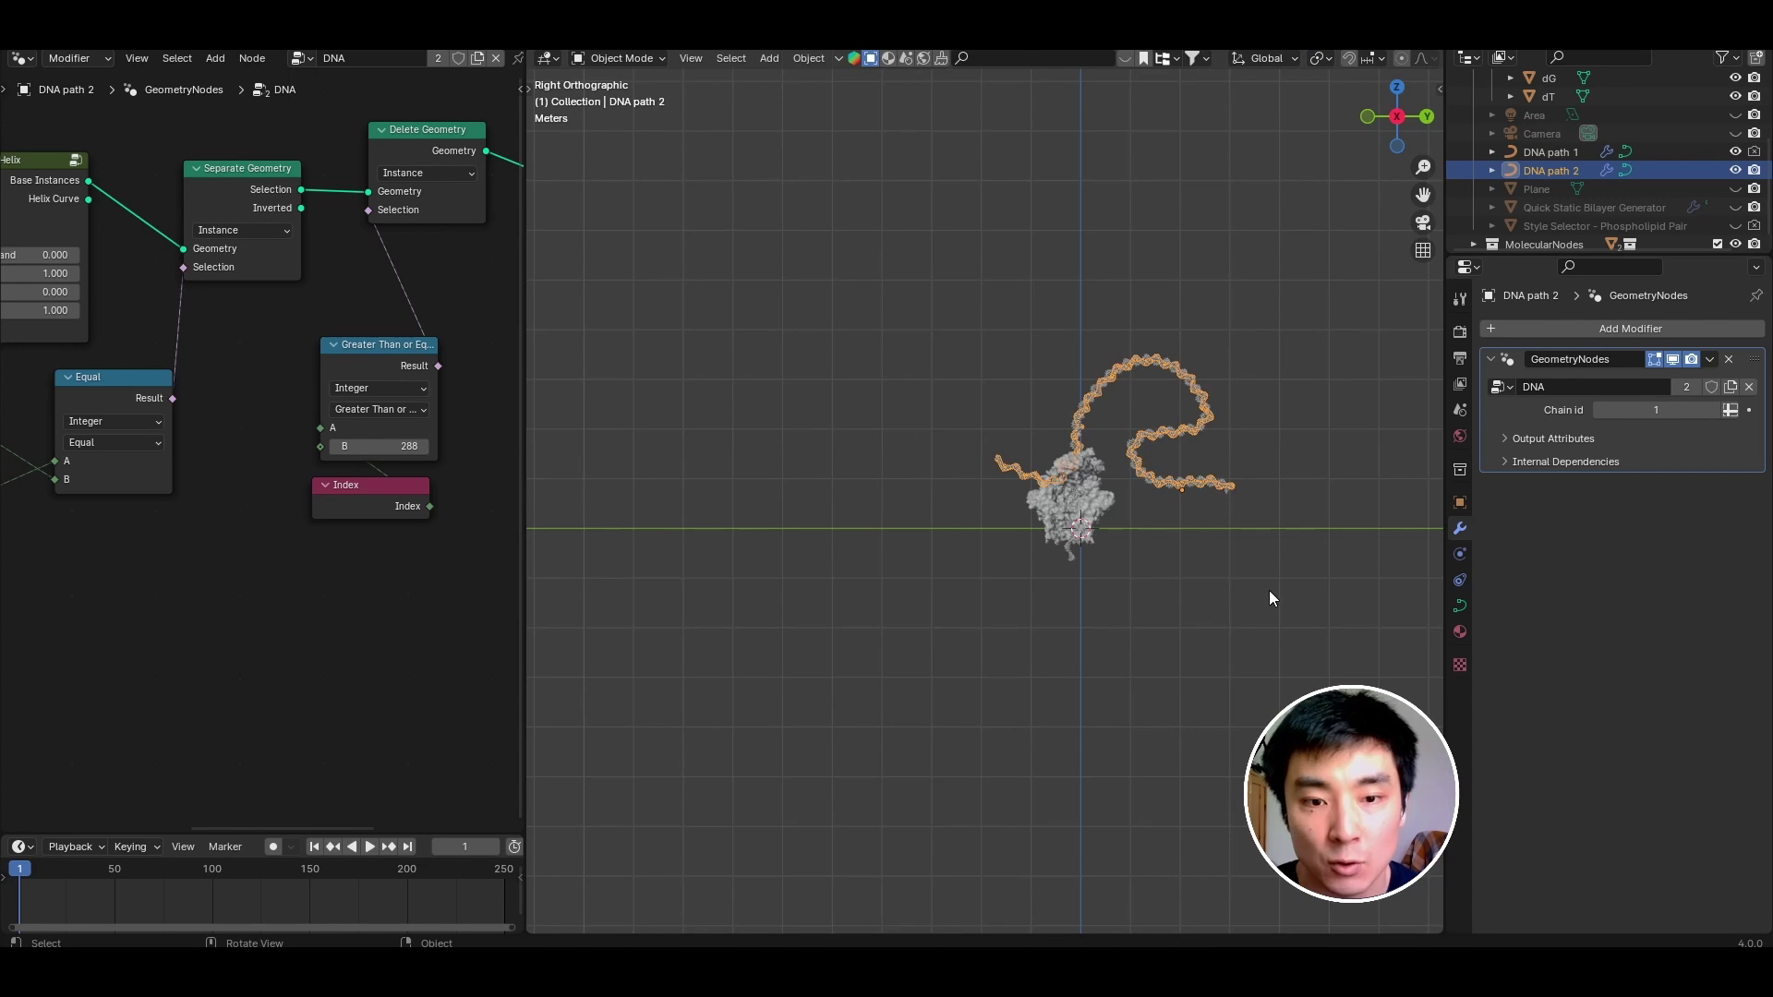
Play the animation in a perspective view to check the two DNA strands separating at the helicase.
middle_click_drag(958, 532, 1139, 420)
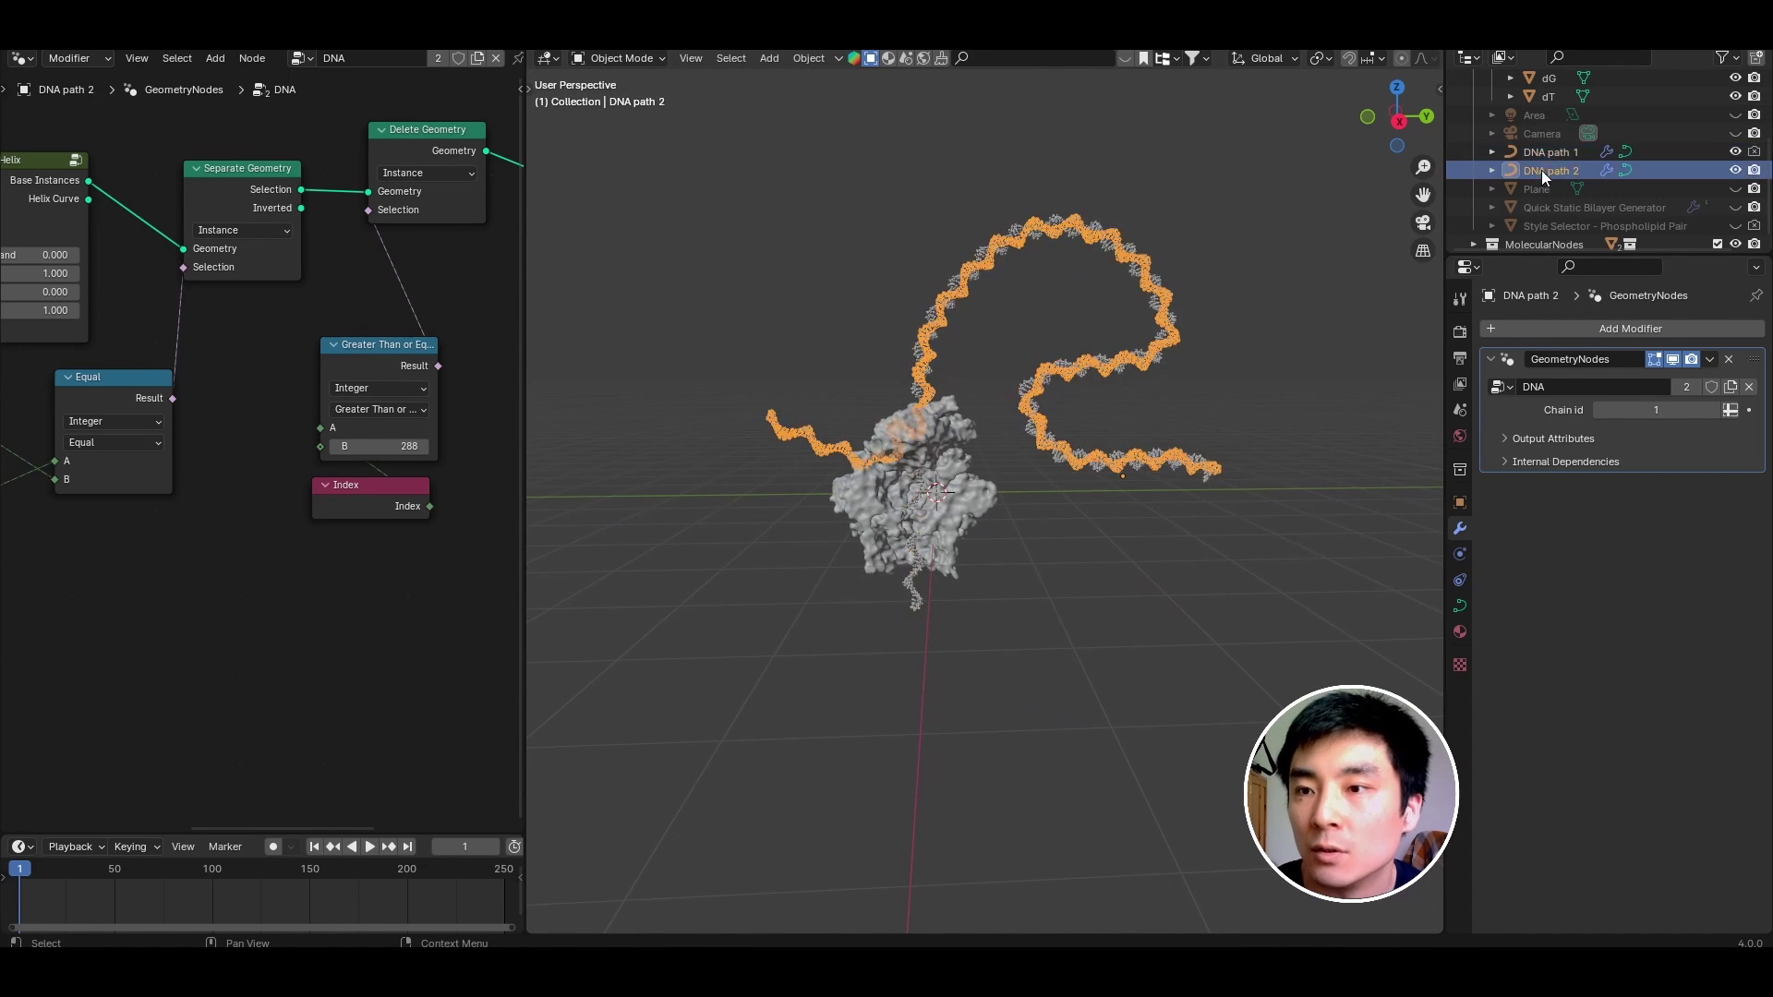
key("space")
left_click(1054, 608)
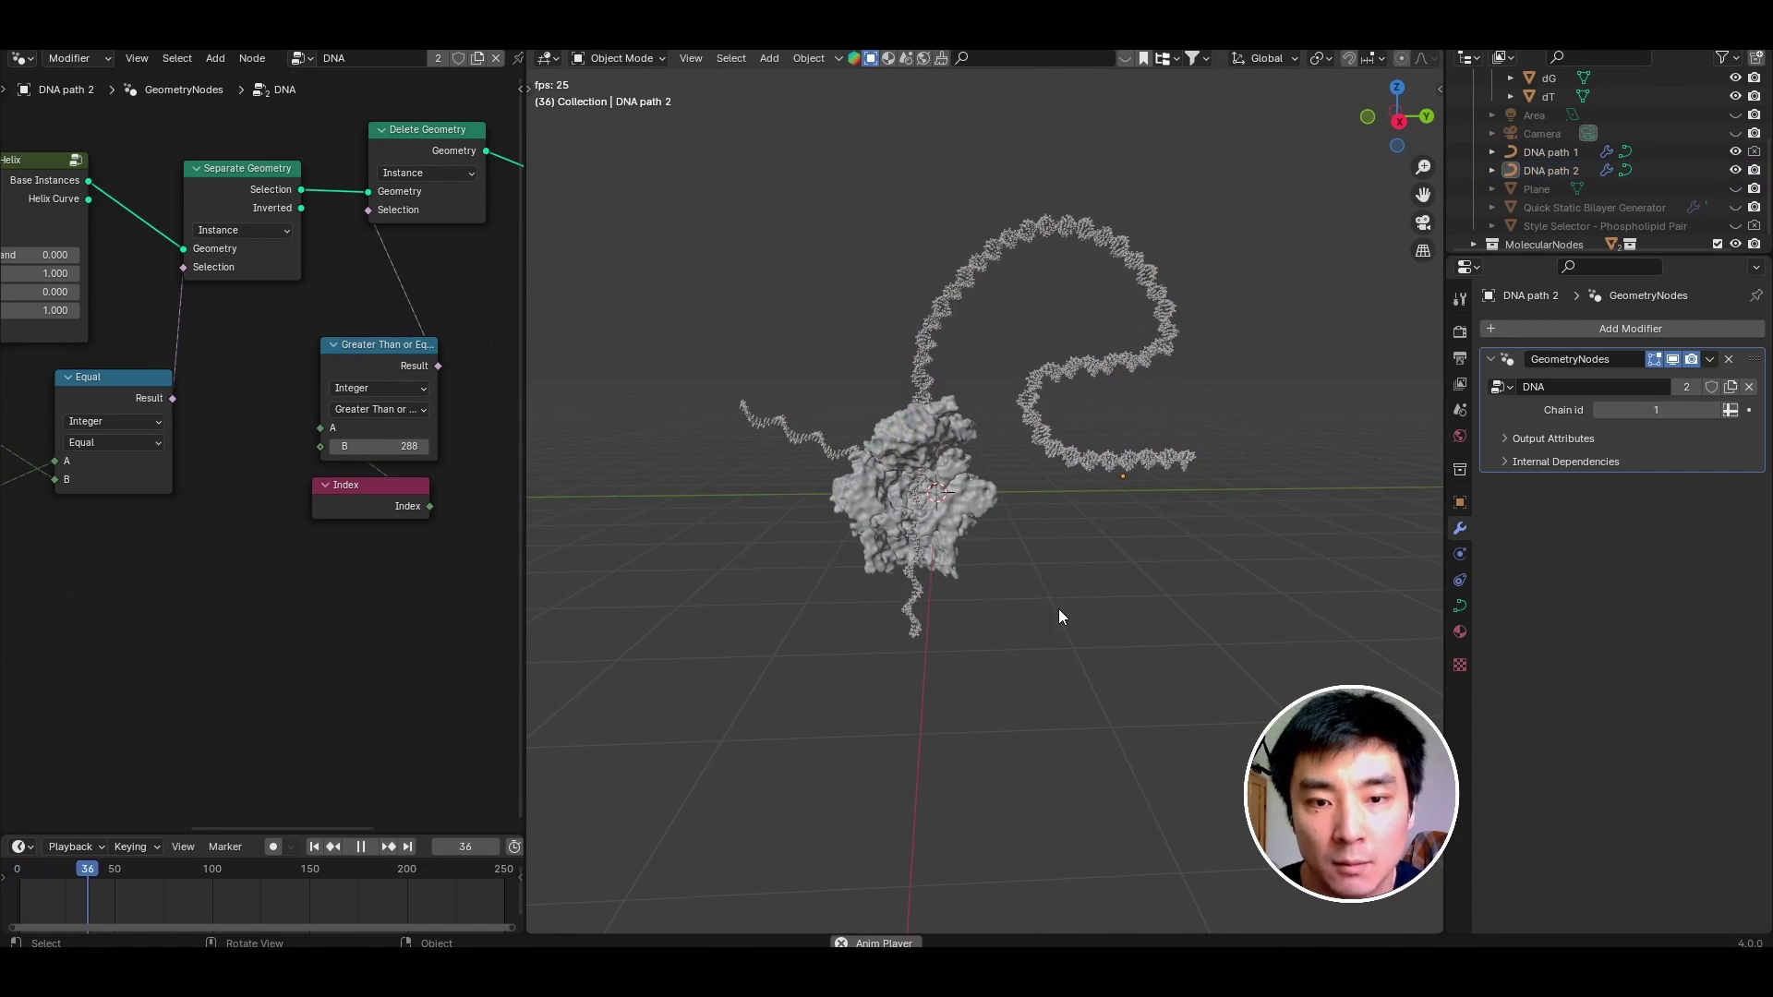
Widen the 3D viewport and bring the helicase with its two separated DNA strands into view.
middle_click_drag(952, 508, 973, 511)
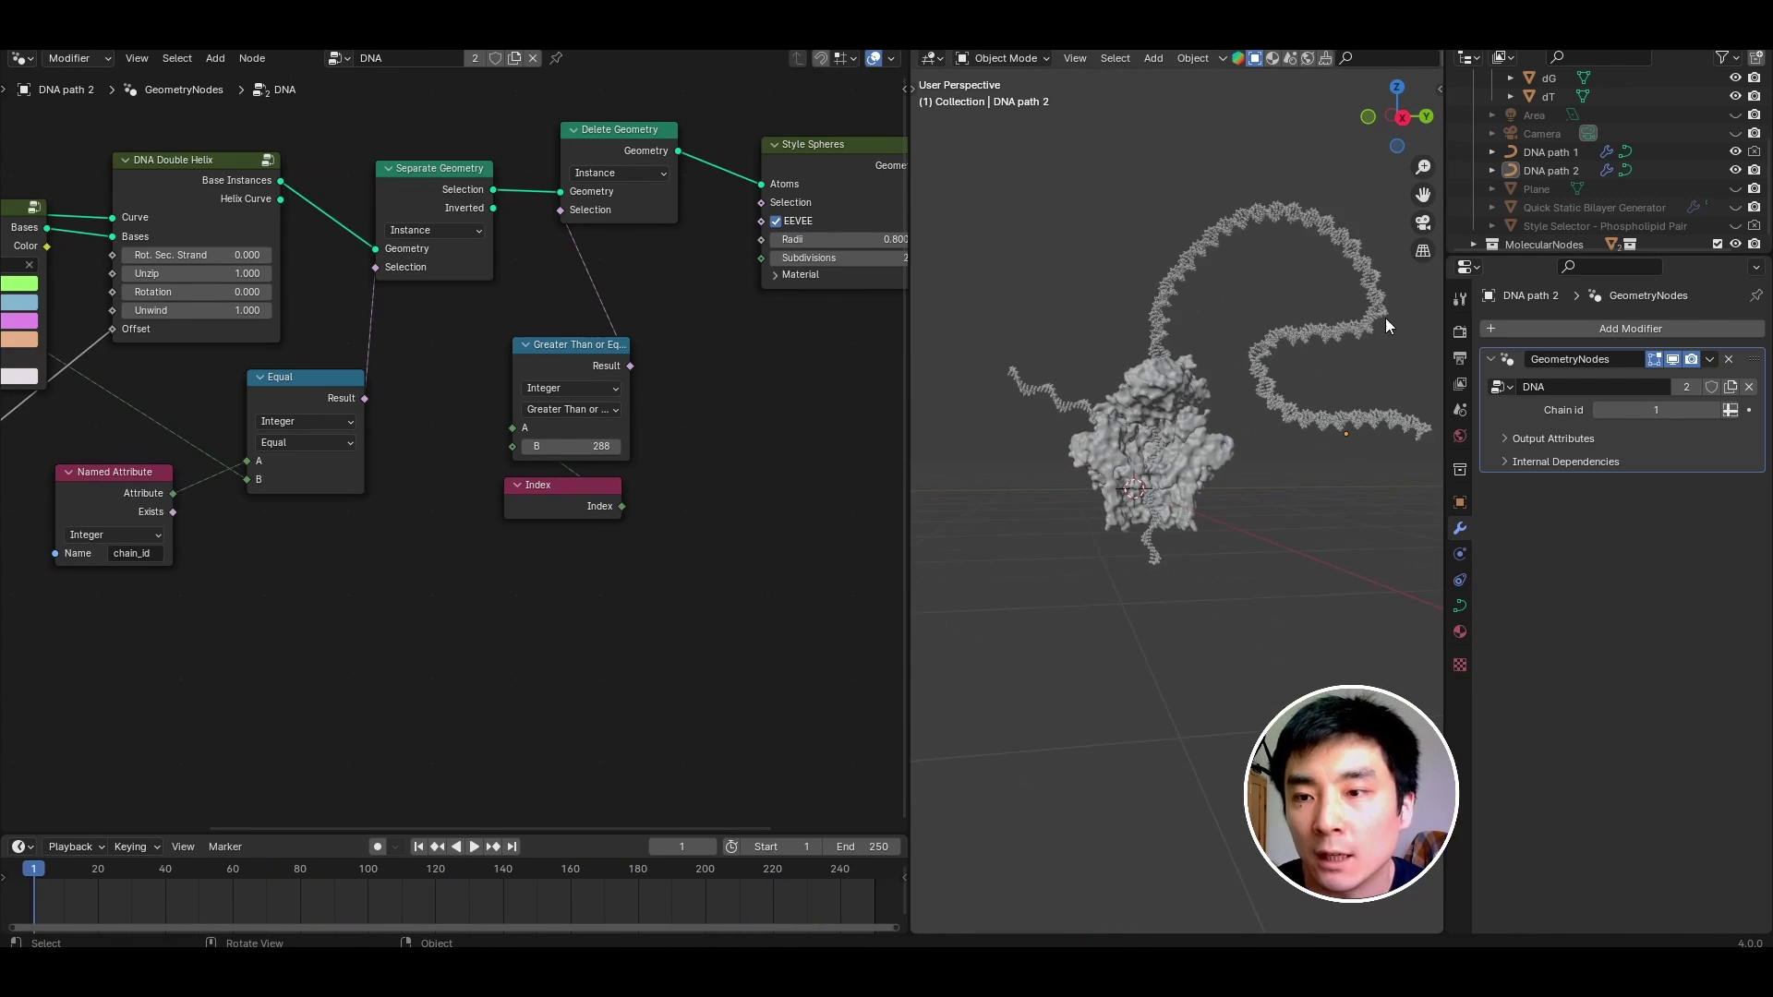
left_click_drag(1446, 306, 1569, 309)
middle_click_drag(1148, 490, 1163, 519)
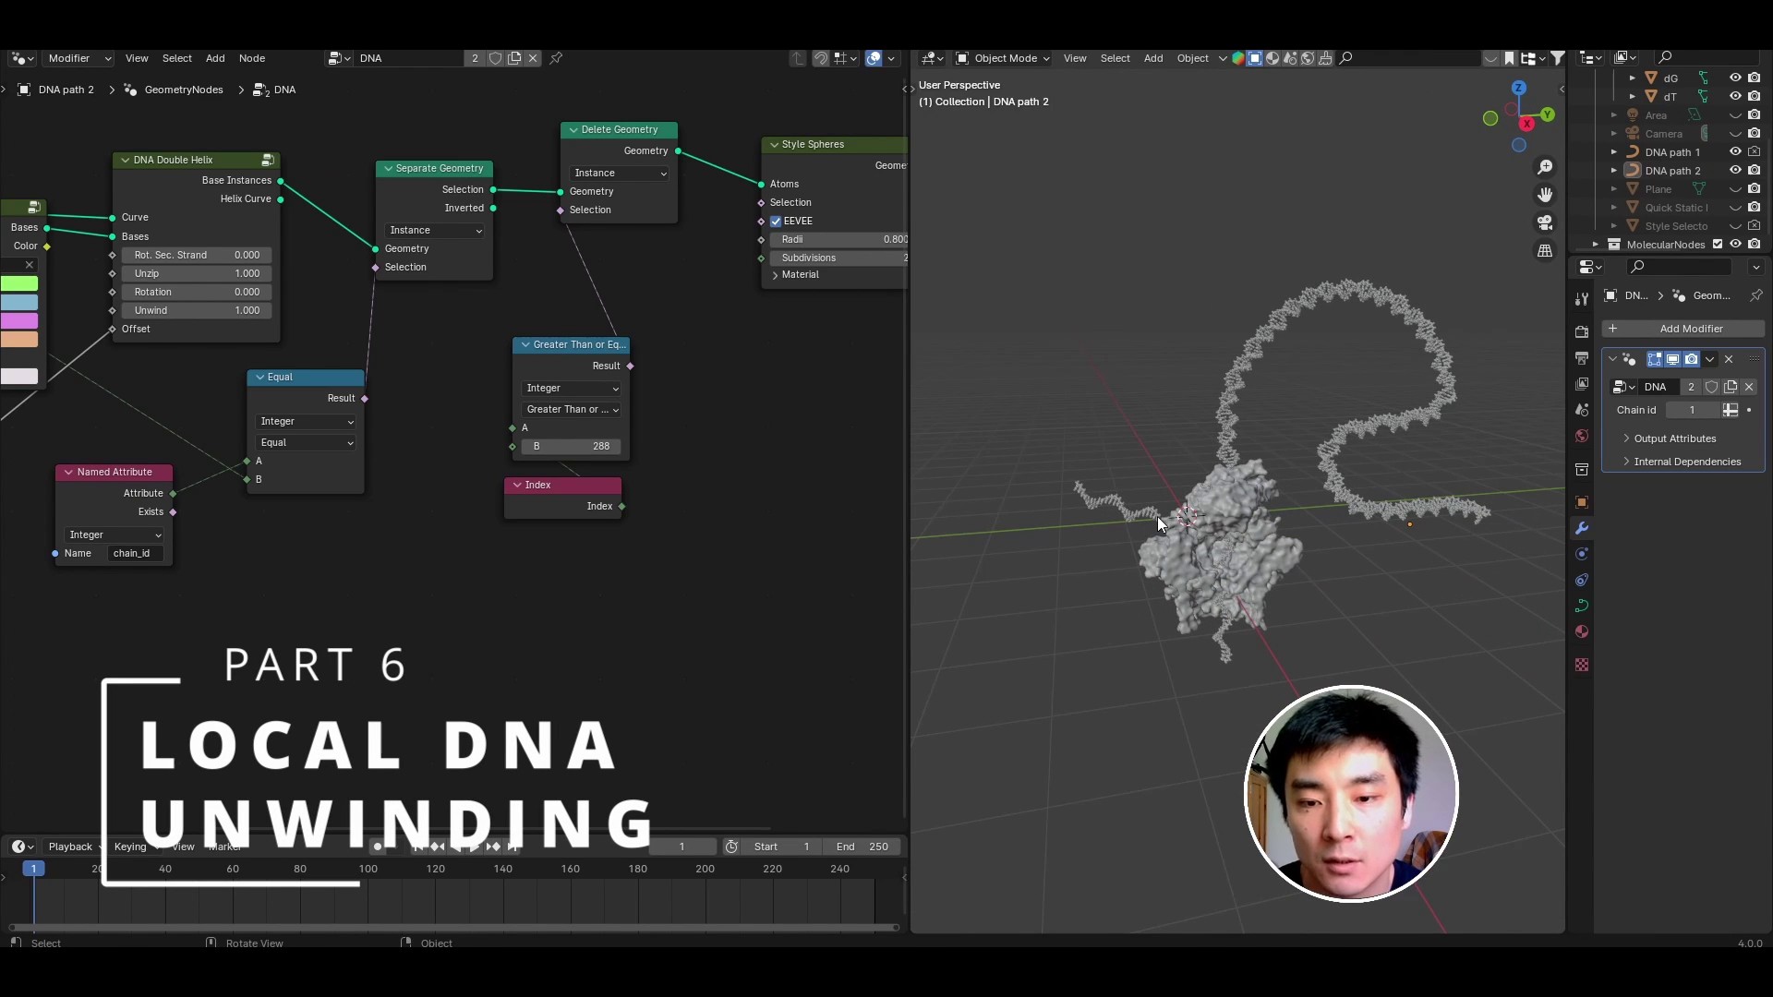
scroll(1125, 507, "up", 2)
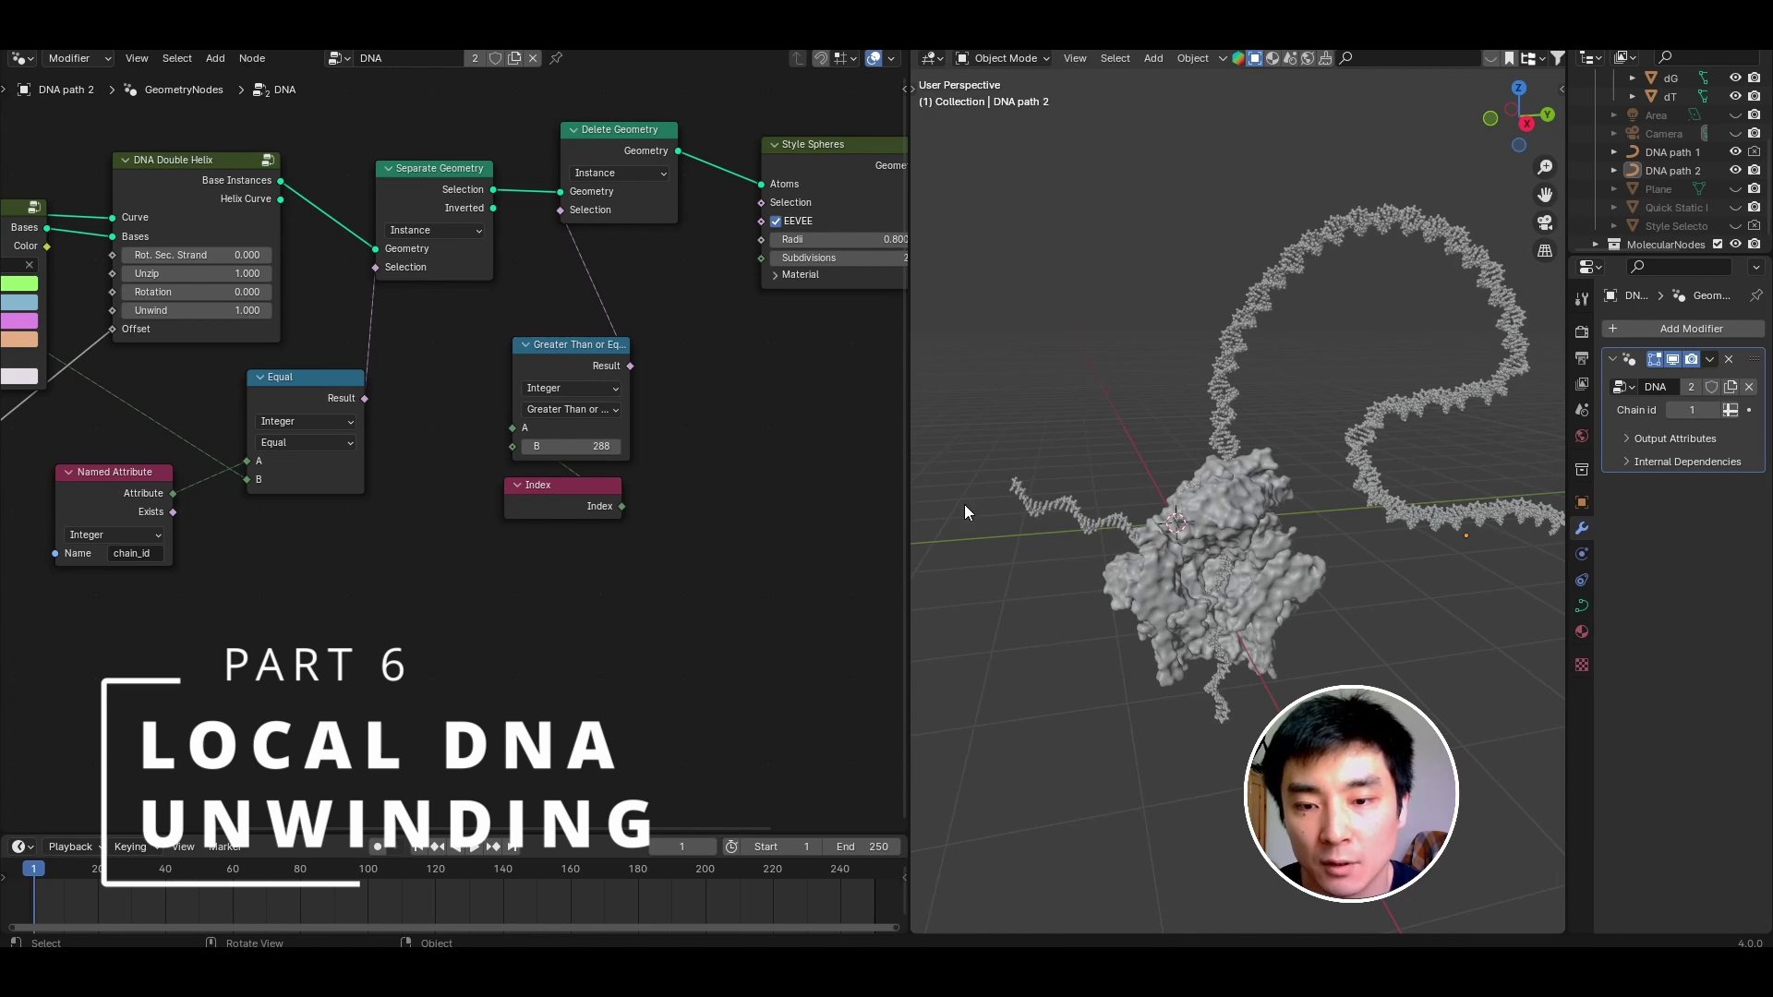
Try the DNA Double Helix node's Unwind at 1 and 0 to compare the twisted and untwisted DNA.
scroll(342, 388, "down", 1)
middle_click_drag(283, 394, 480, 401)
middle_click_drag(438, 272, 582, 406)
scroll(580, 404, "up", 3)
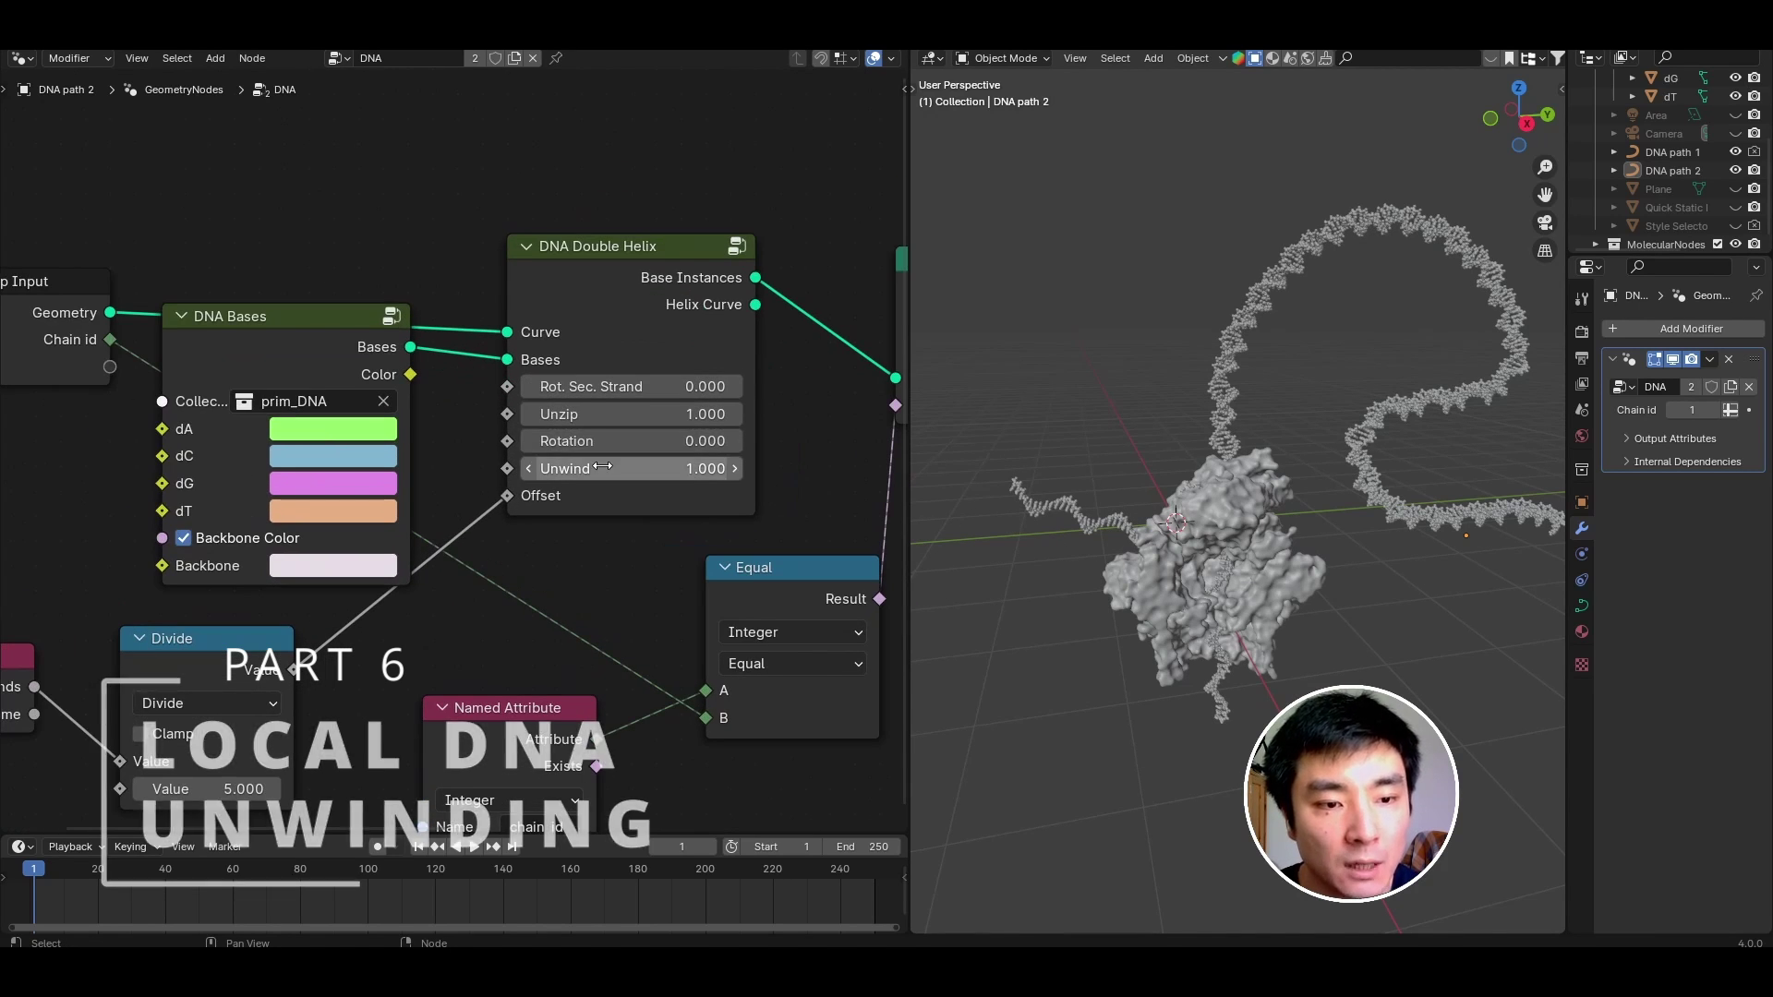
mouse_move(572, 461)
left_mouse_down()
mouse_move(647, 461)
mouse_move(560, 462)
left_mouse_up()
left_click(571, 461)
type("1")
key("Return")
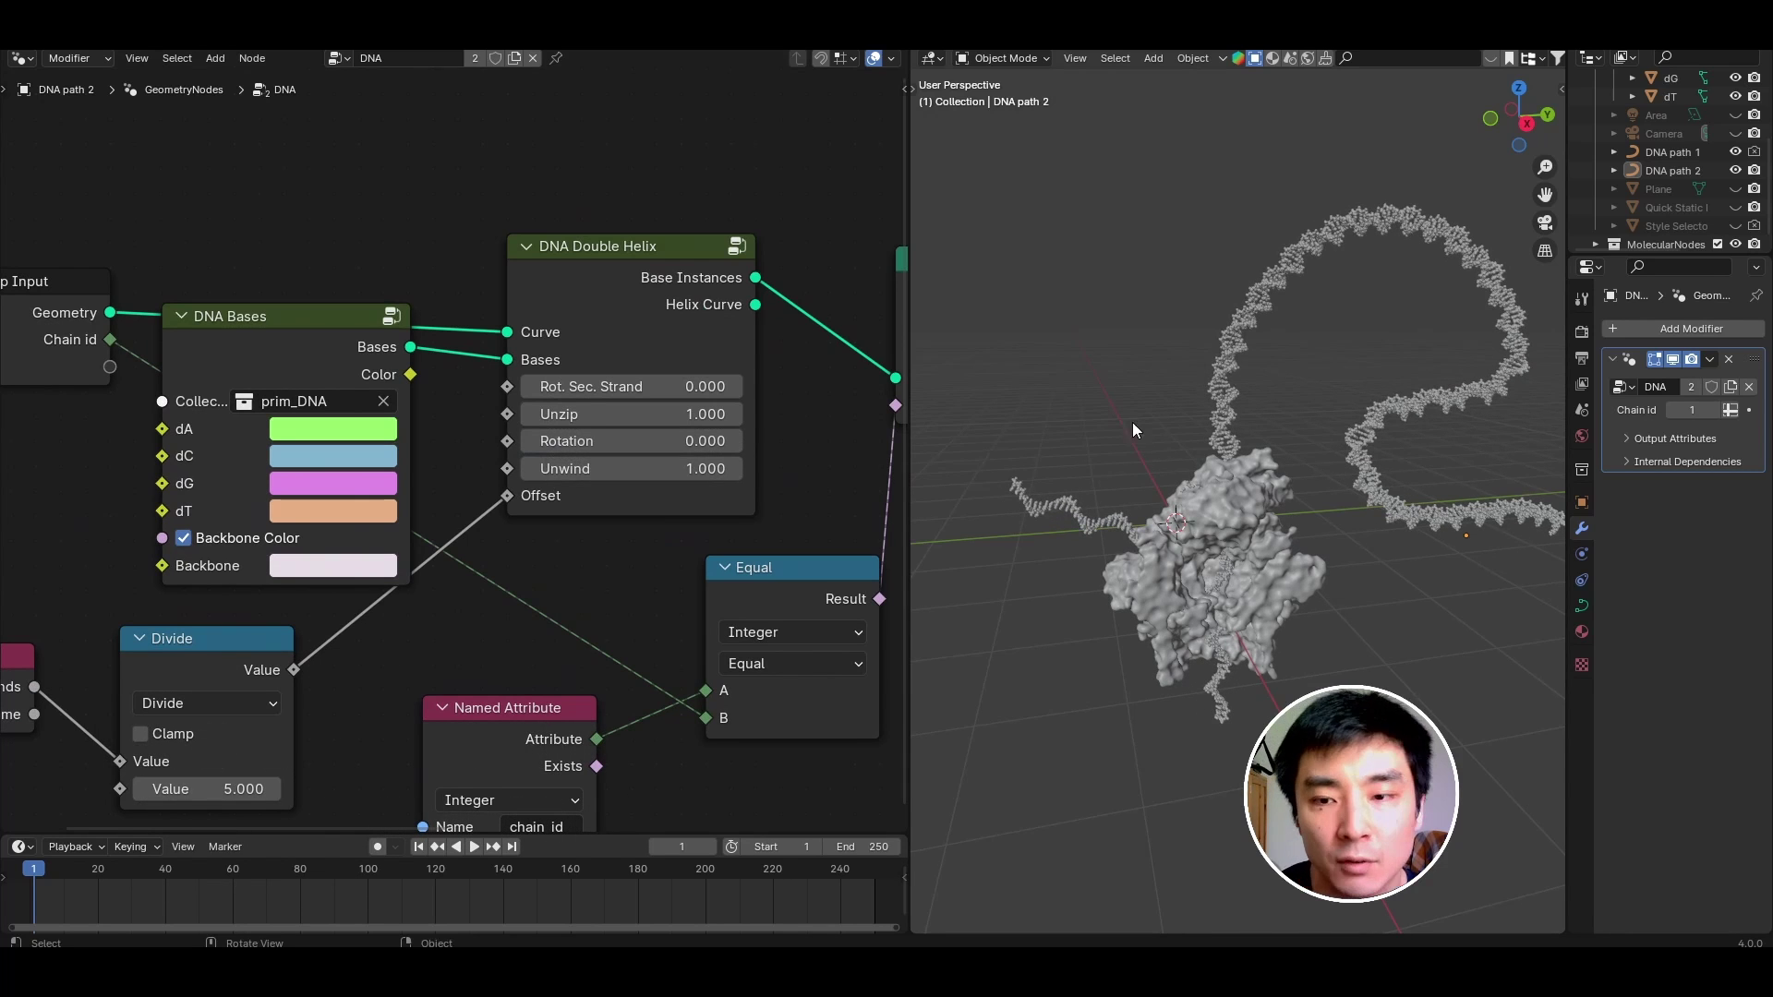
left_click(601, 468)
type("0")
key("Return")
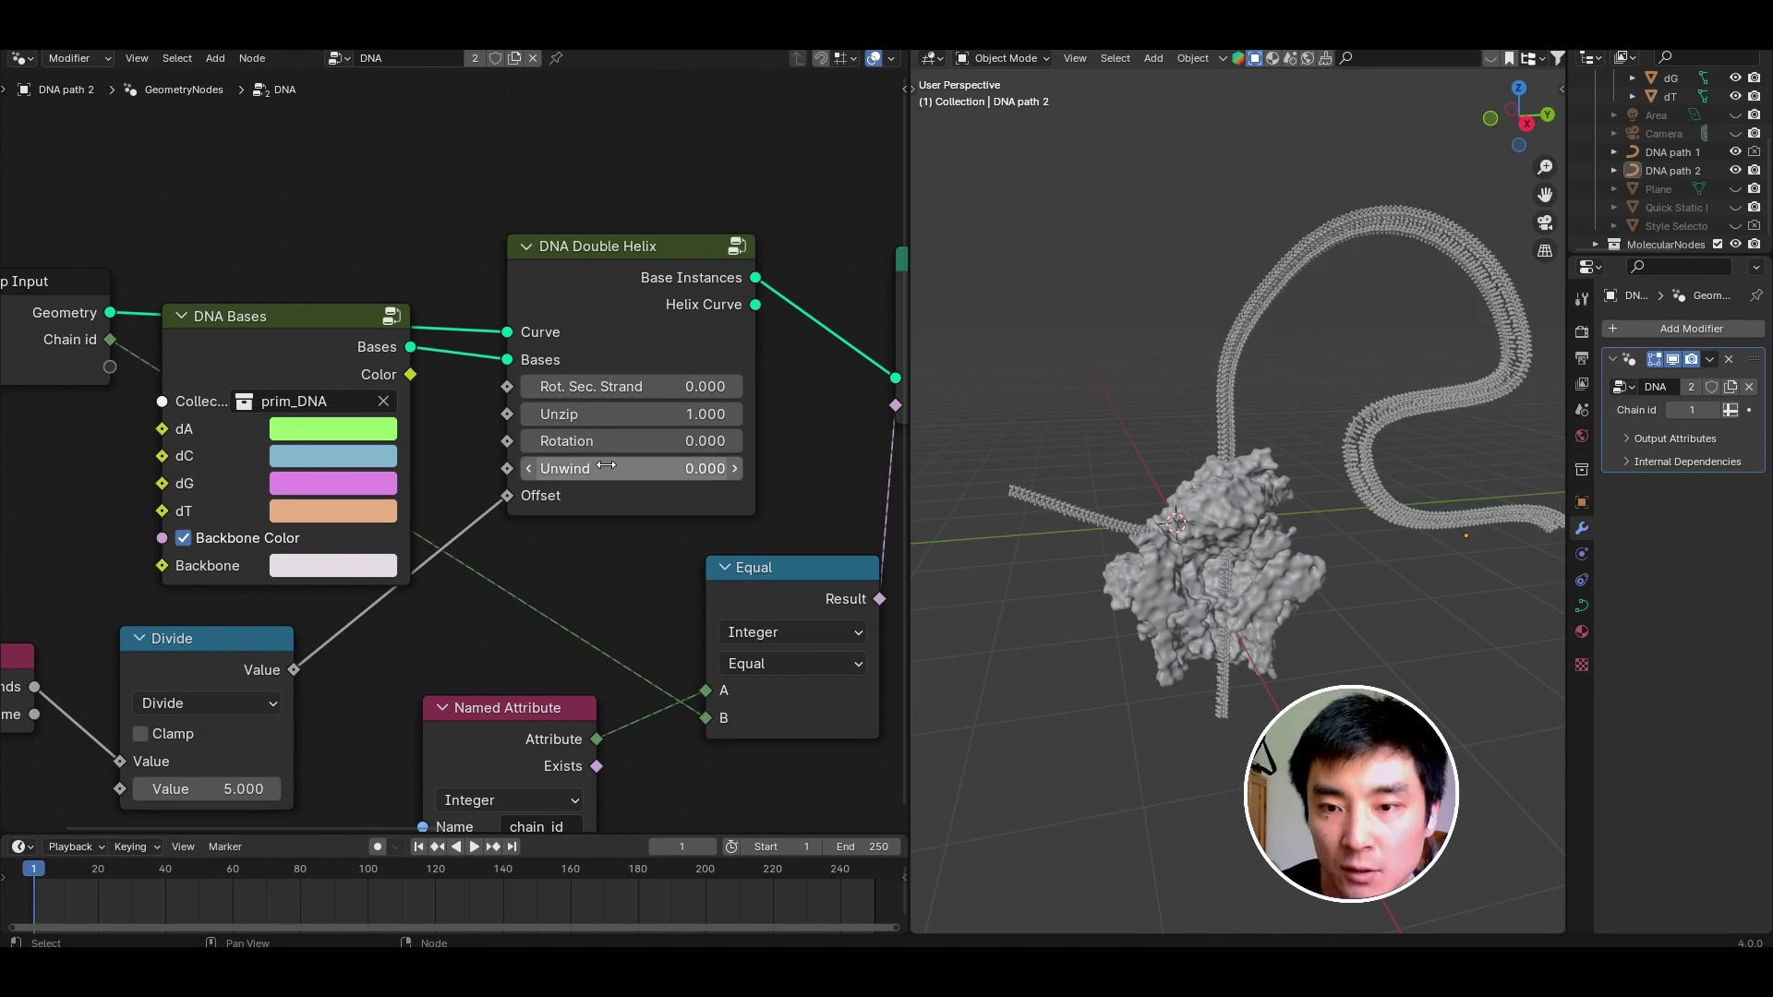
Add a Molecular Nodes Select Cube selection node to the DNA node tree, beside Group Input and DNA Bases.
middle_click_drag(1230, 458, 1232, 531)
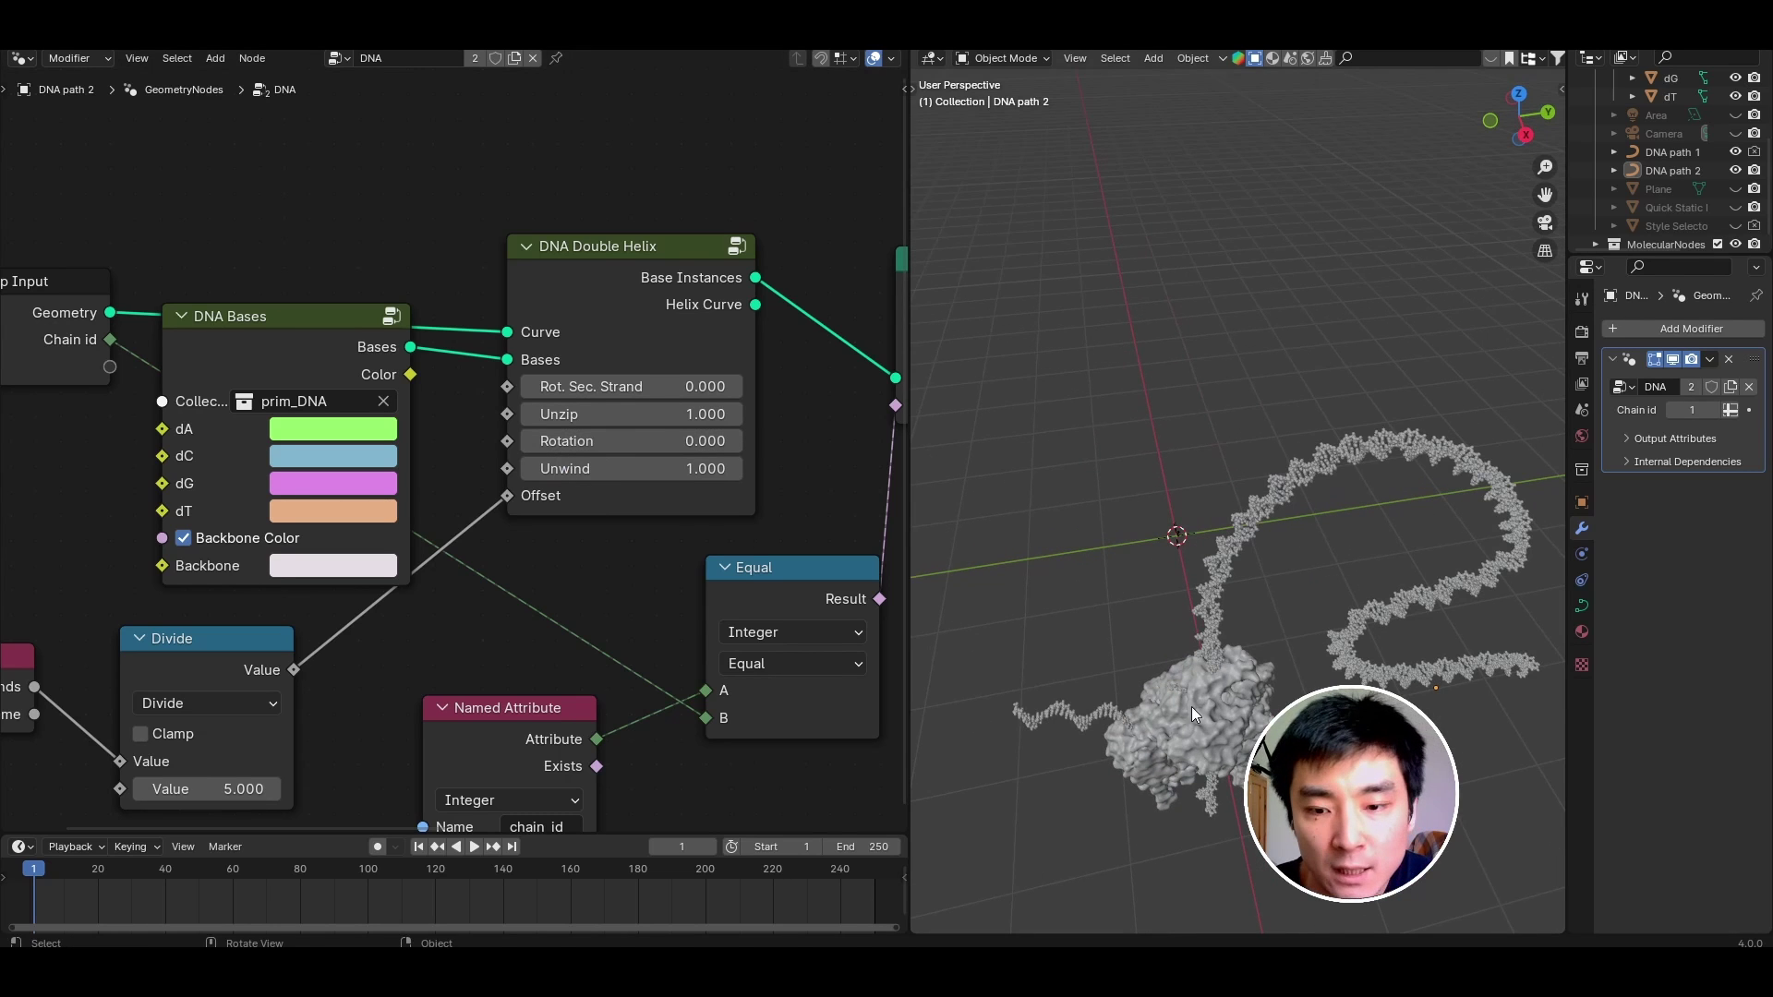
middle_click_drag(1066, 709, 1165, 423)
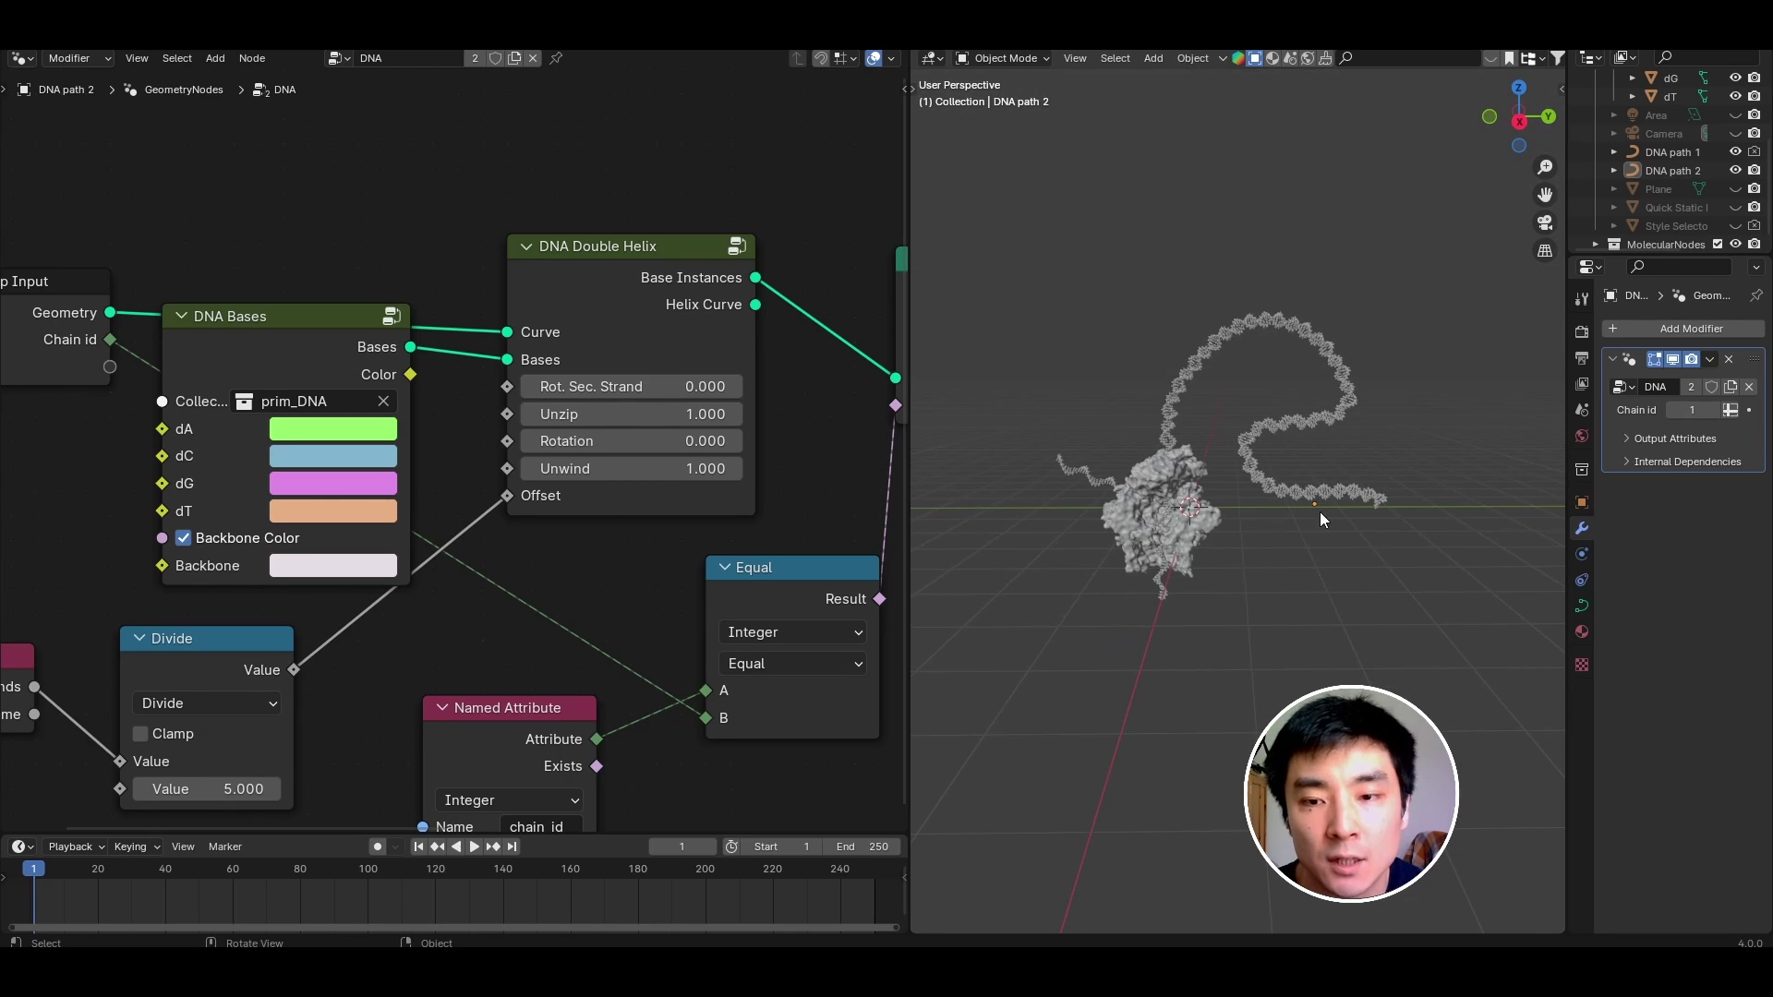
left_click(1519, 123)
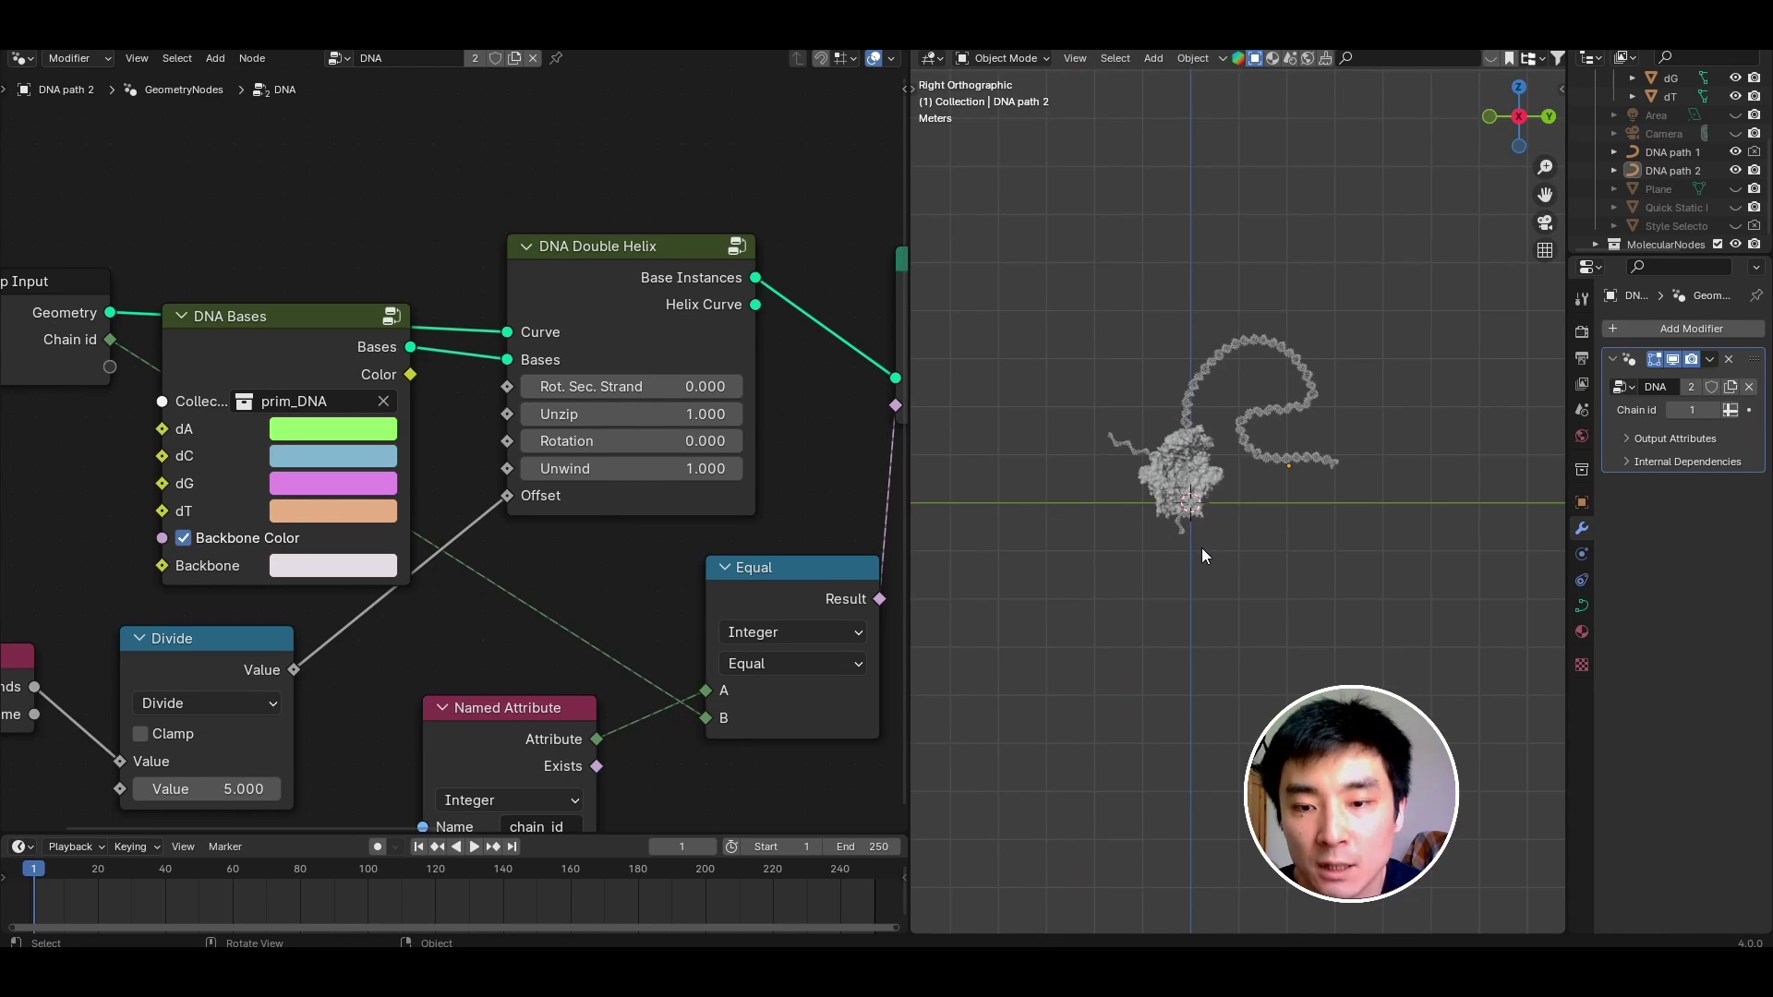
scroll(363, 170, "down", 2)
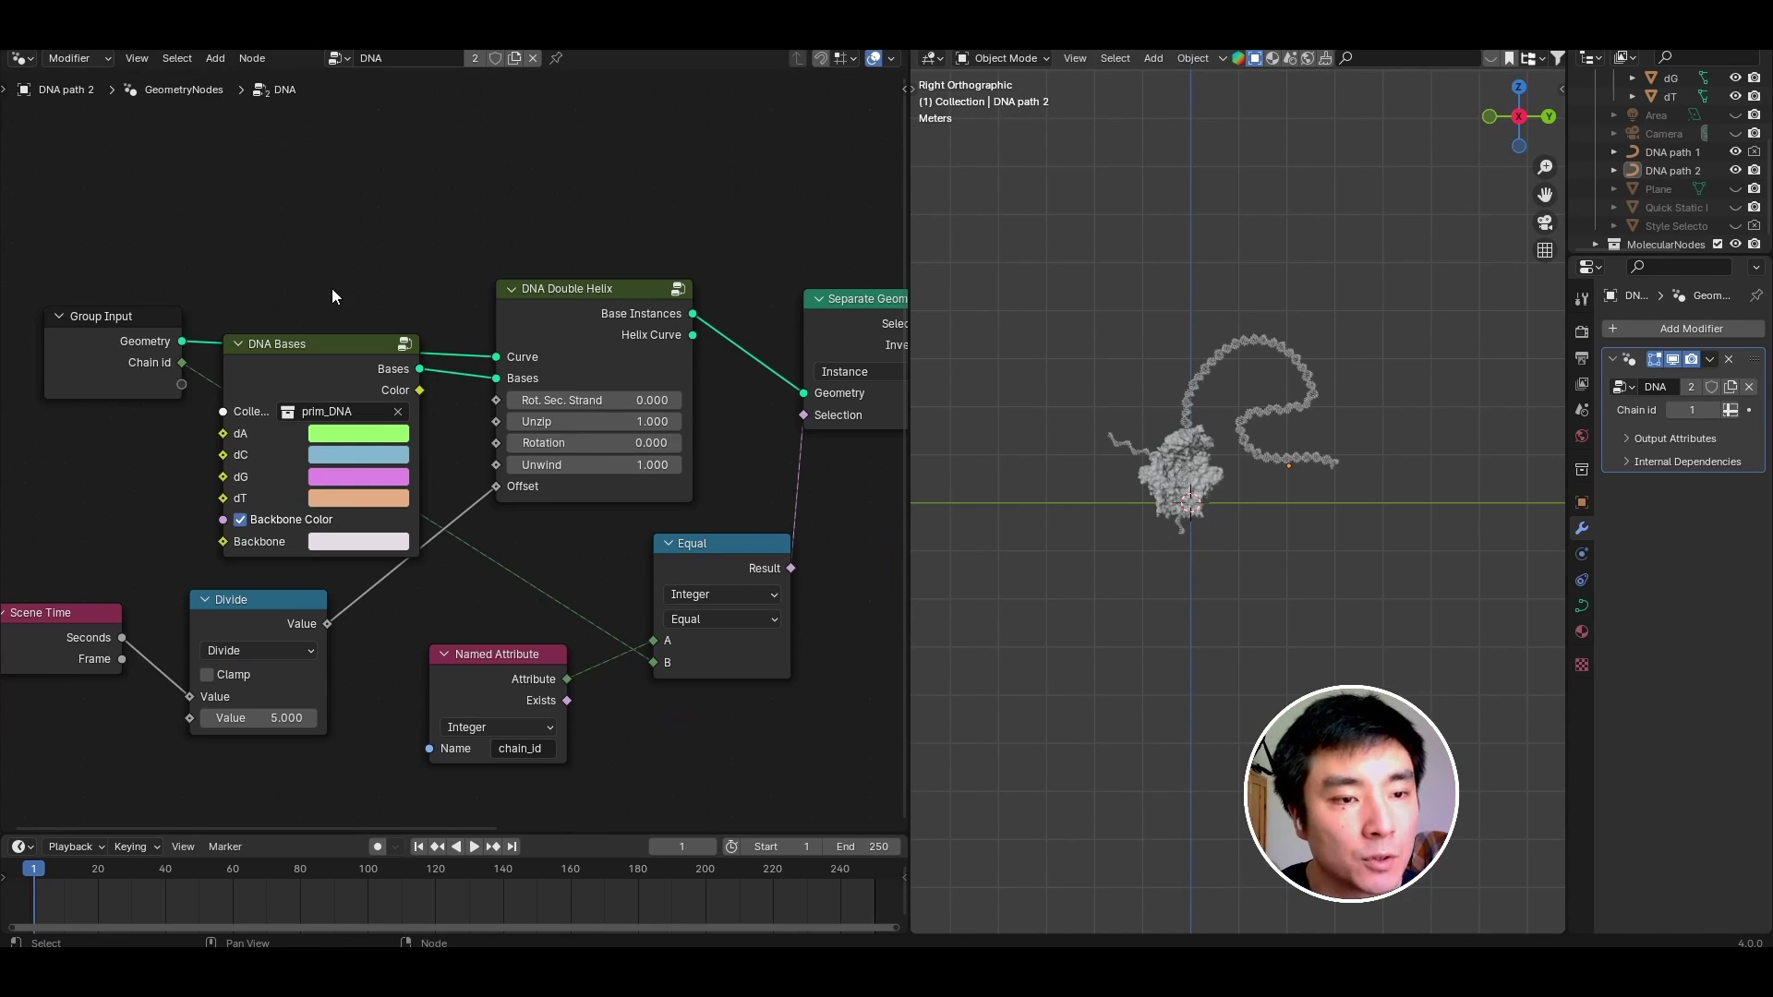
middle_click_drag(277, 218, 416, 238)
key("shift+a")
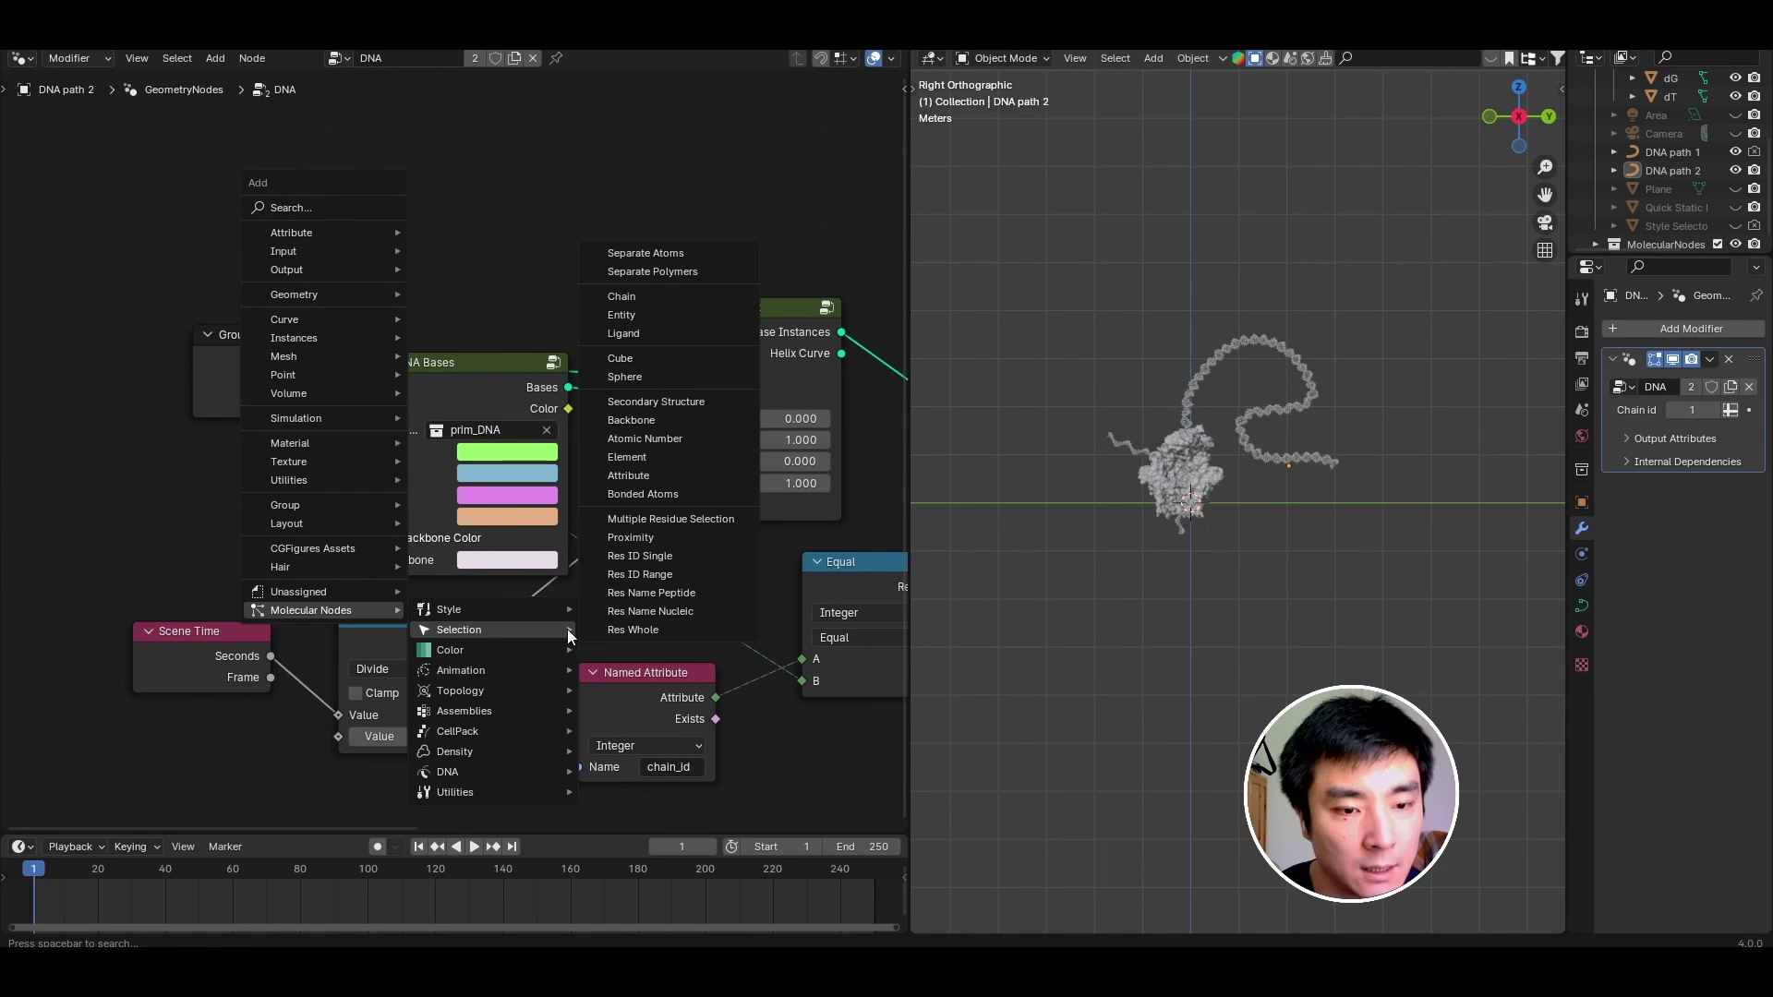
left_click(705, 441)
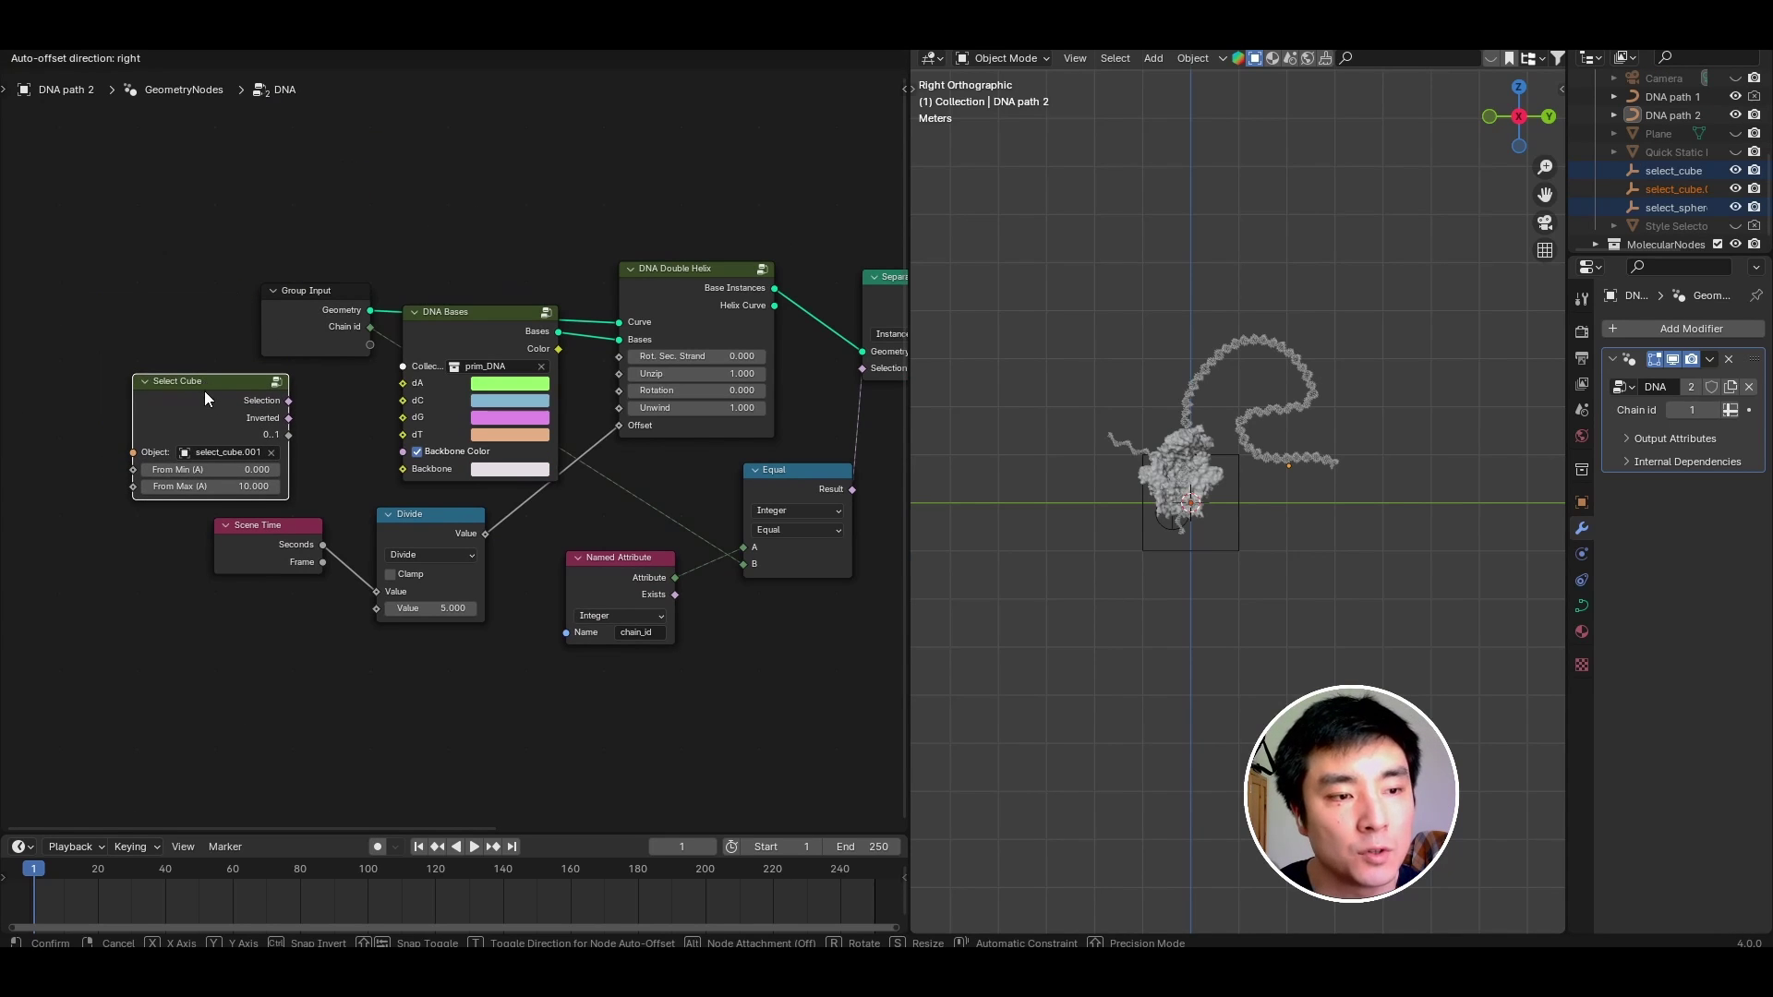
left_click(106, 481)
Rearrange the Group Input, DNA Bases and Select Cube nodes to clear space in front of DNA Double Helix.
scroll(1241, 445, "up", 3)
left_click(1238, 488)
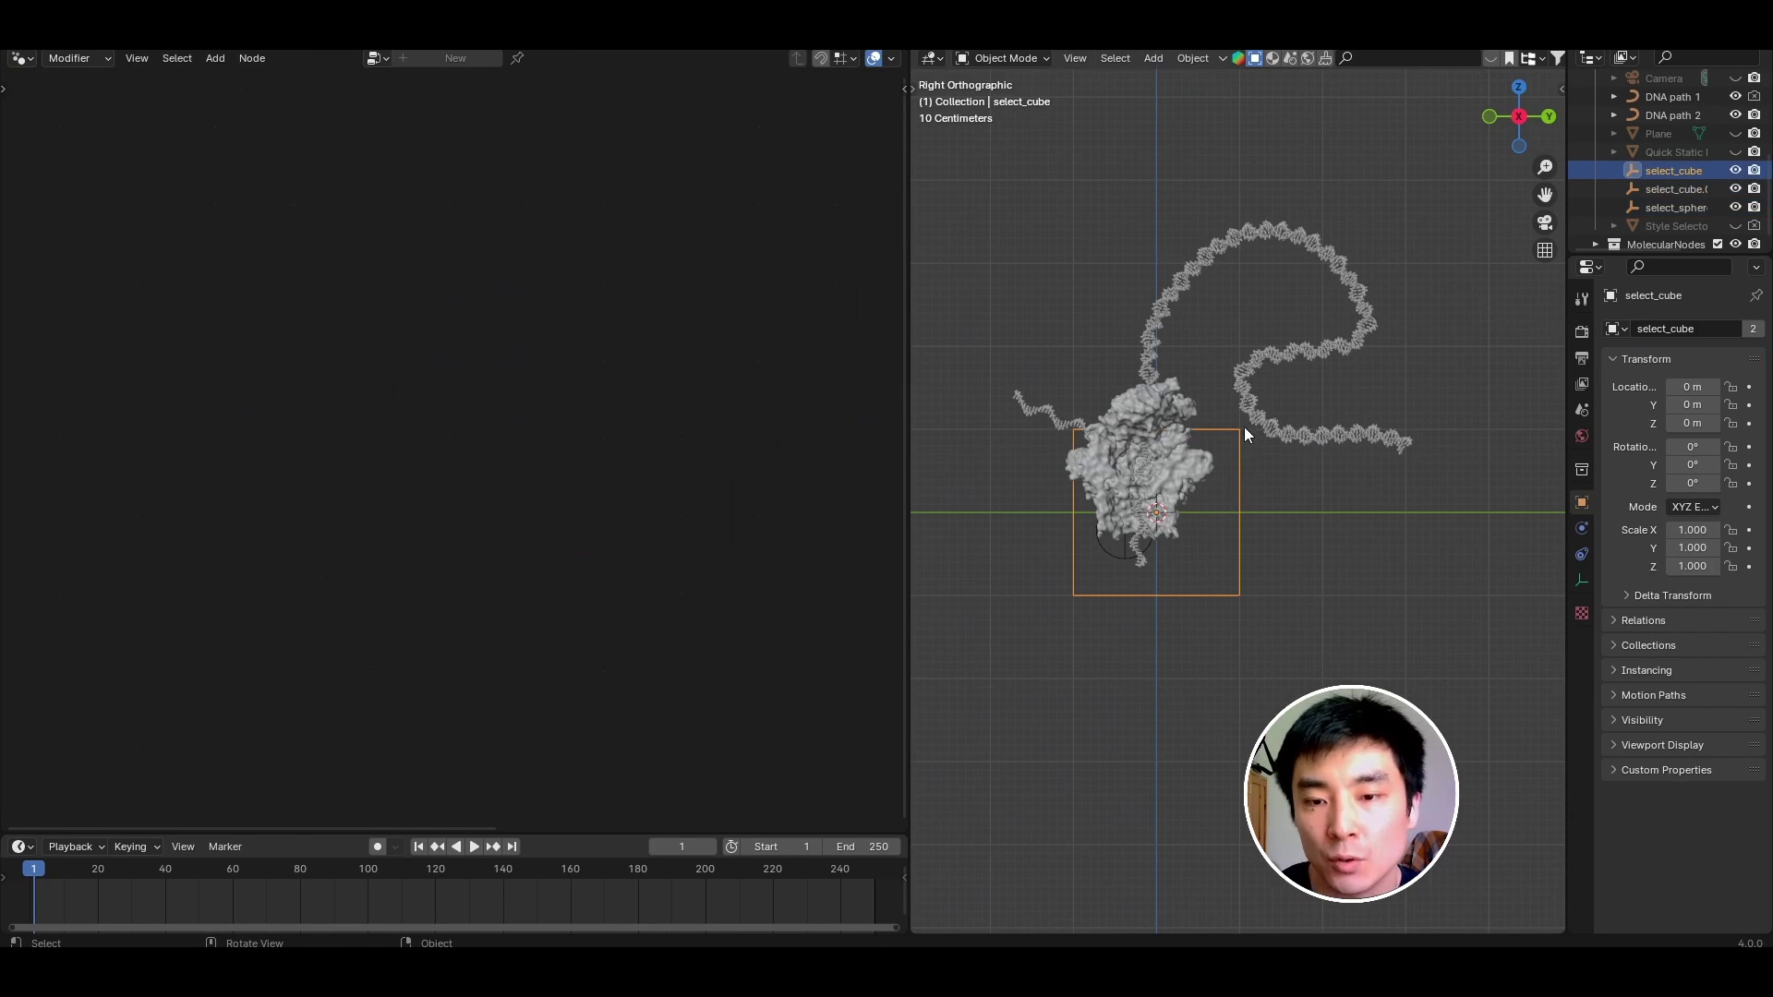
scroll(1199, 395, "up", 3)
scroll(1166, 478, "down", 5)
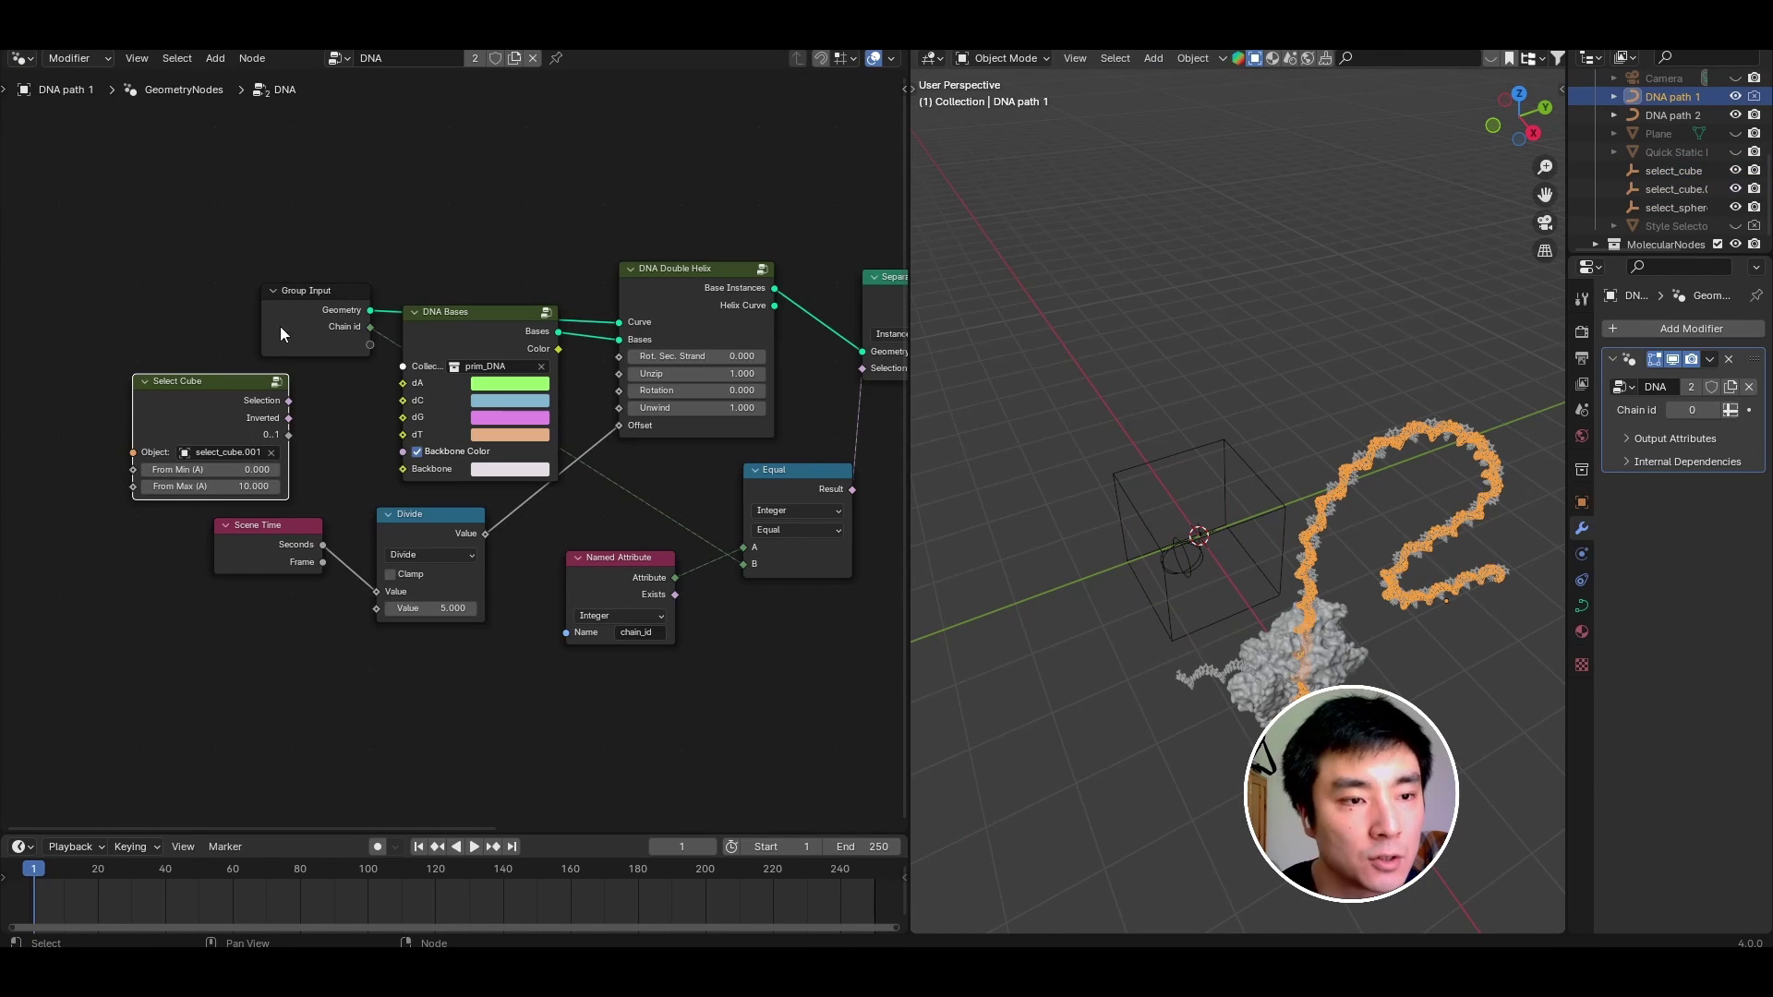
left_click_drag(279, 325, 266, 248)
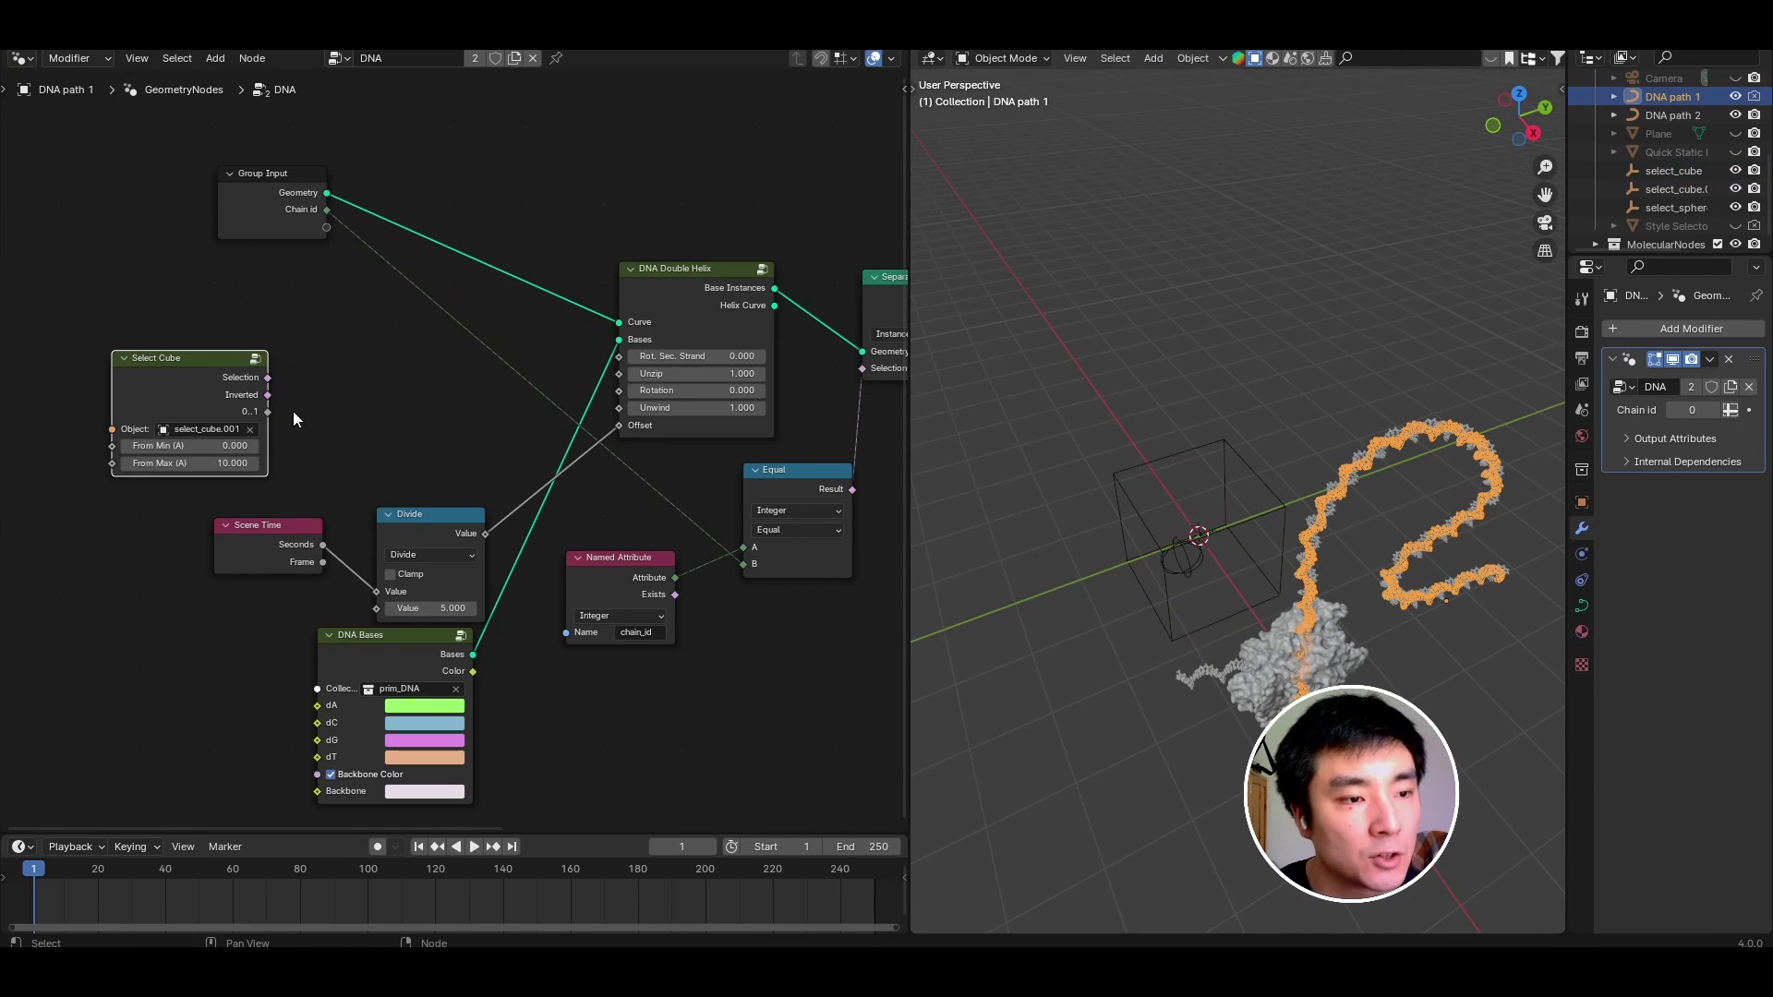
left_click_drag(210, 418, 157, 395)
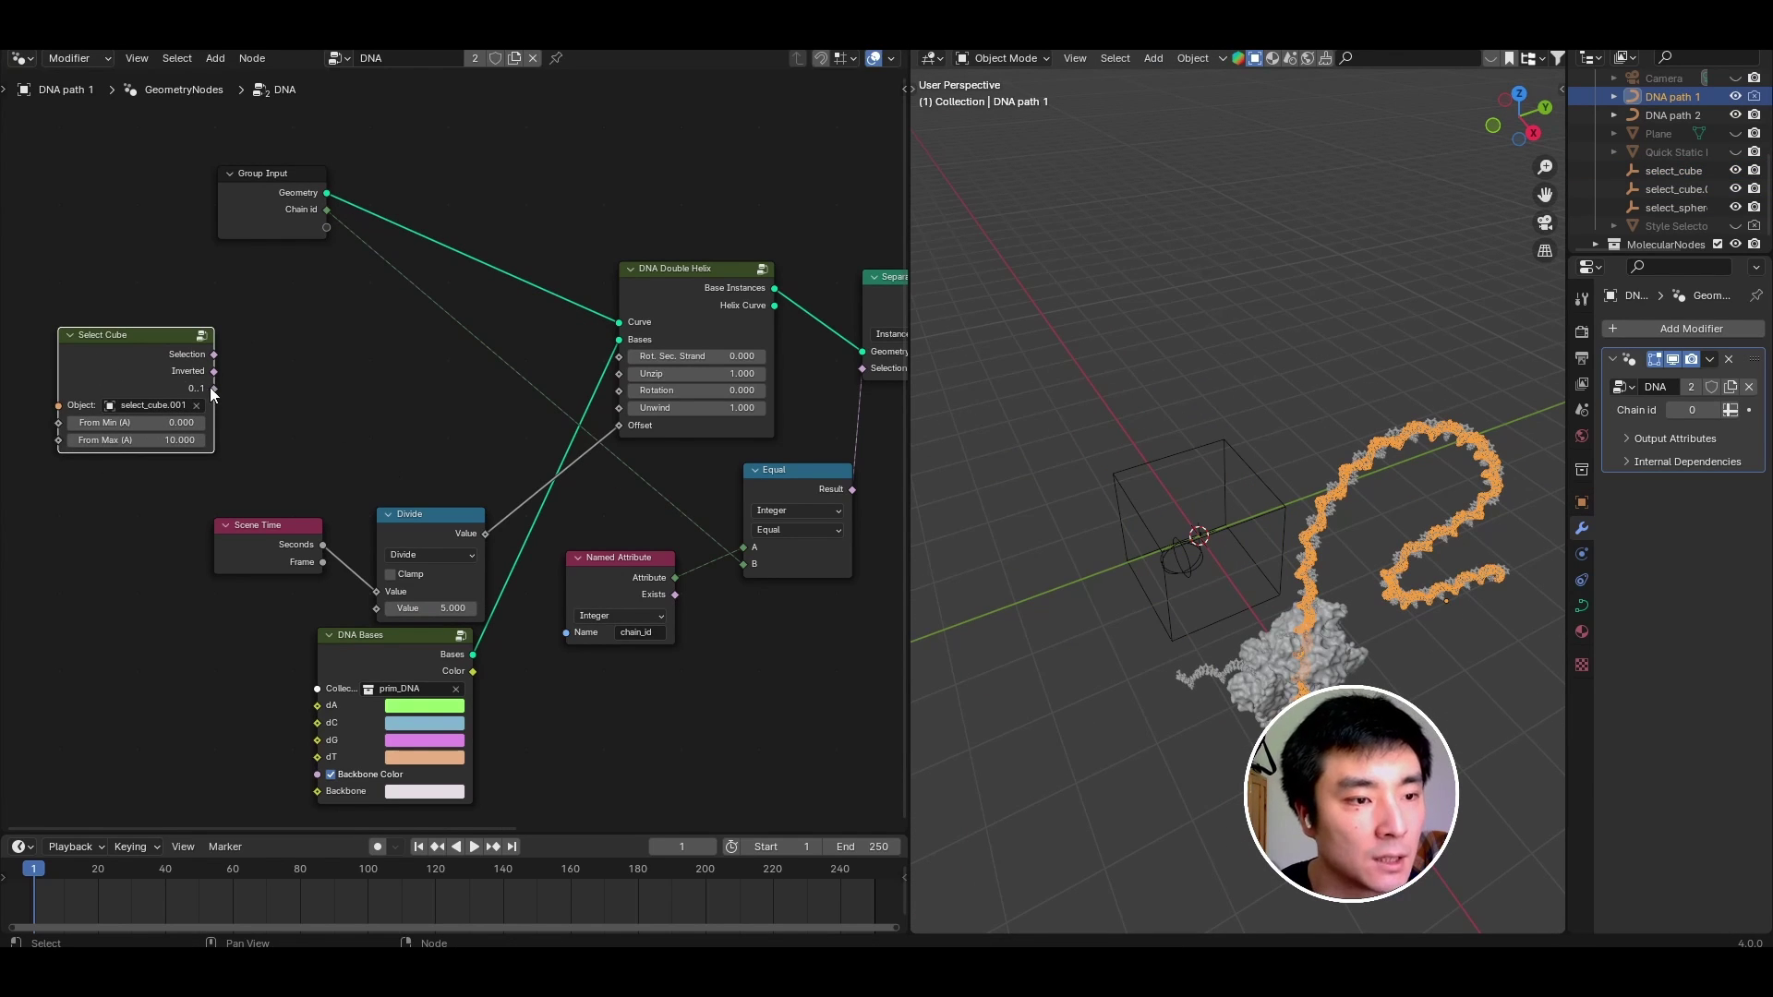
In the right orthographic view, scale select_cube to about 5.68, tilt it about 33° around X and move its edge diagonally through the helicase.
left_click(1223, 452)
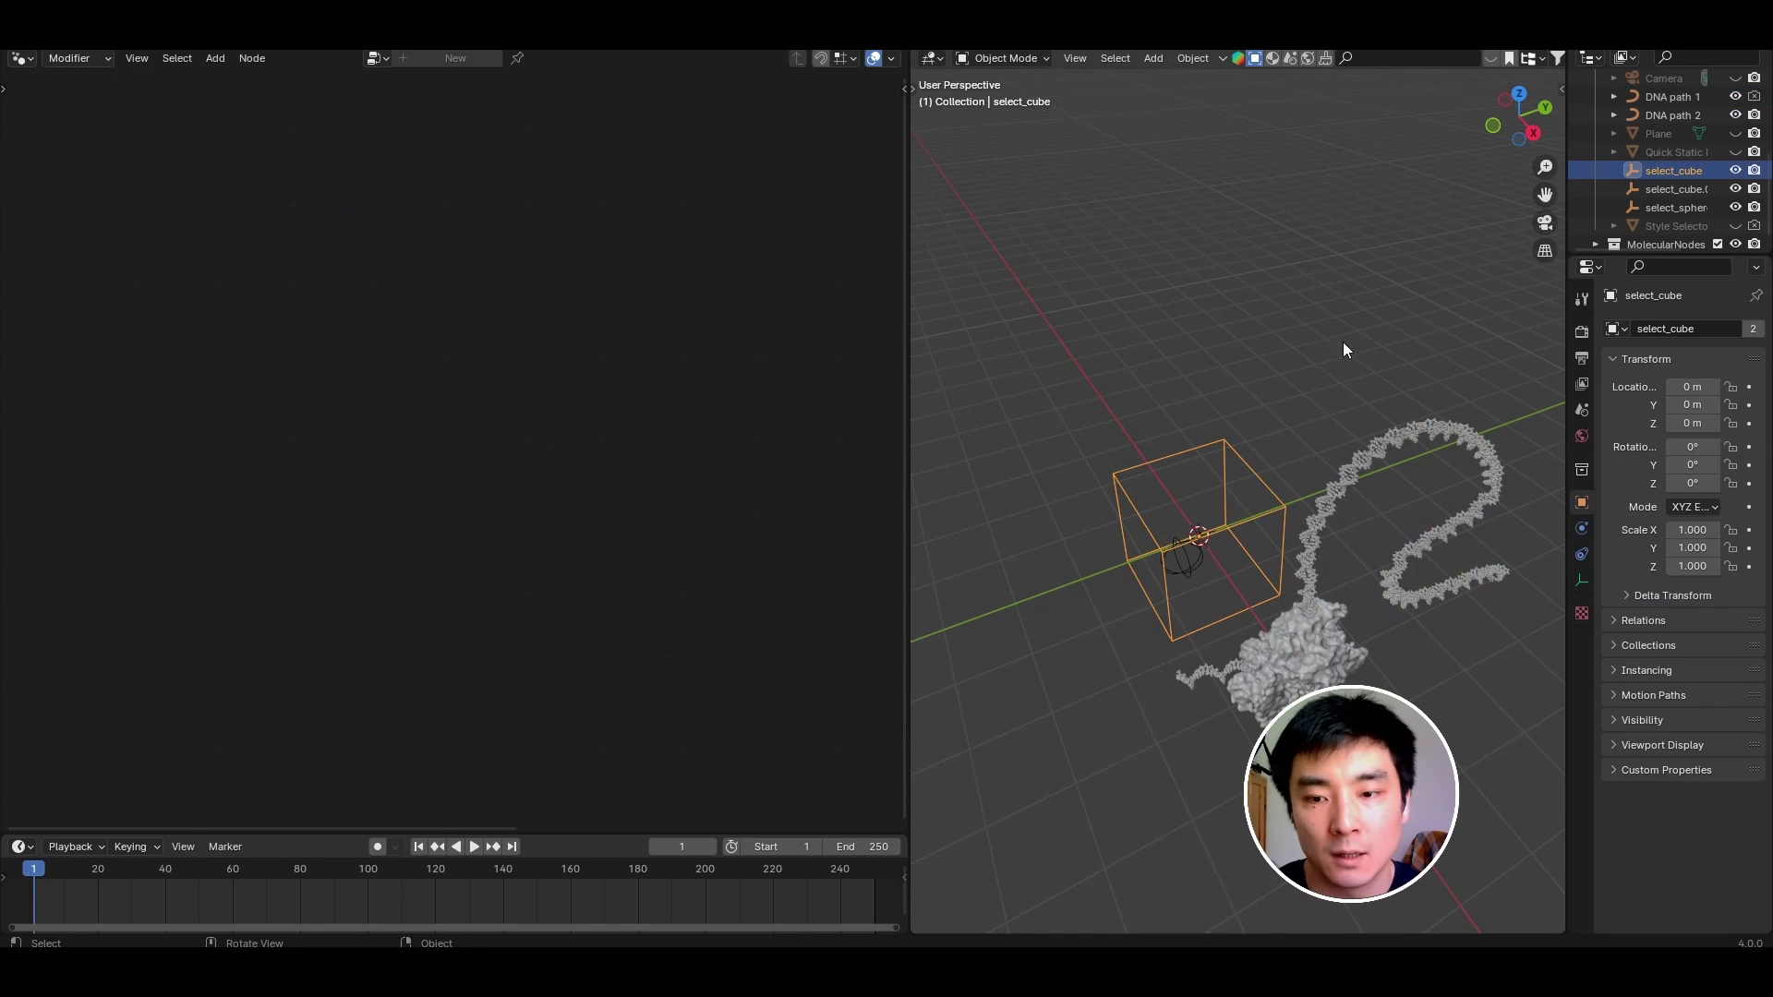
left_click_drag(1540, 141, 1149, 464)
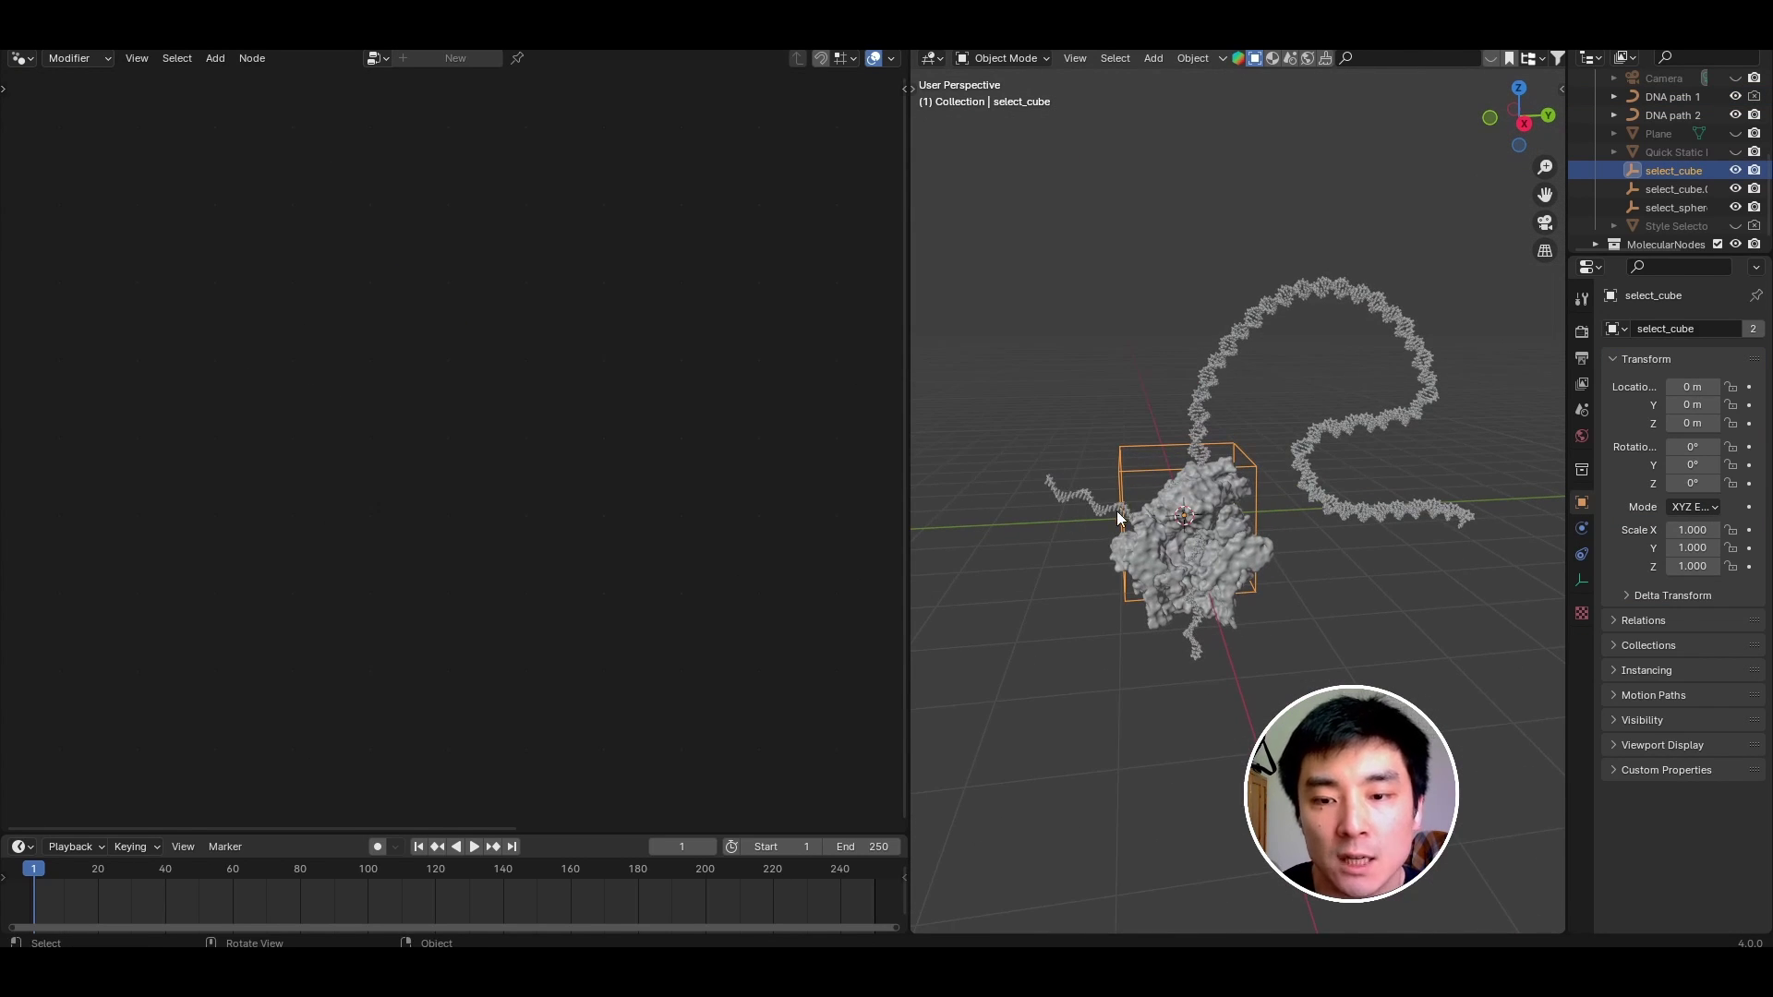
left_click(1524, 123)
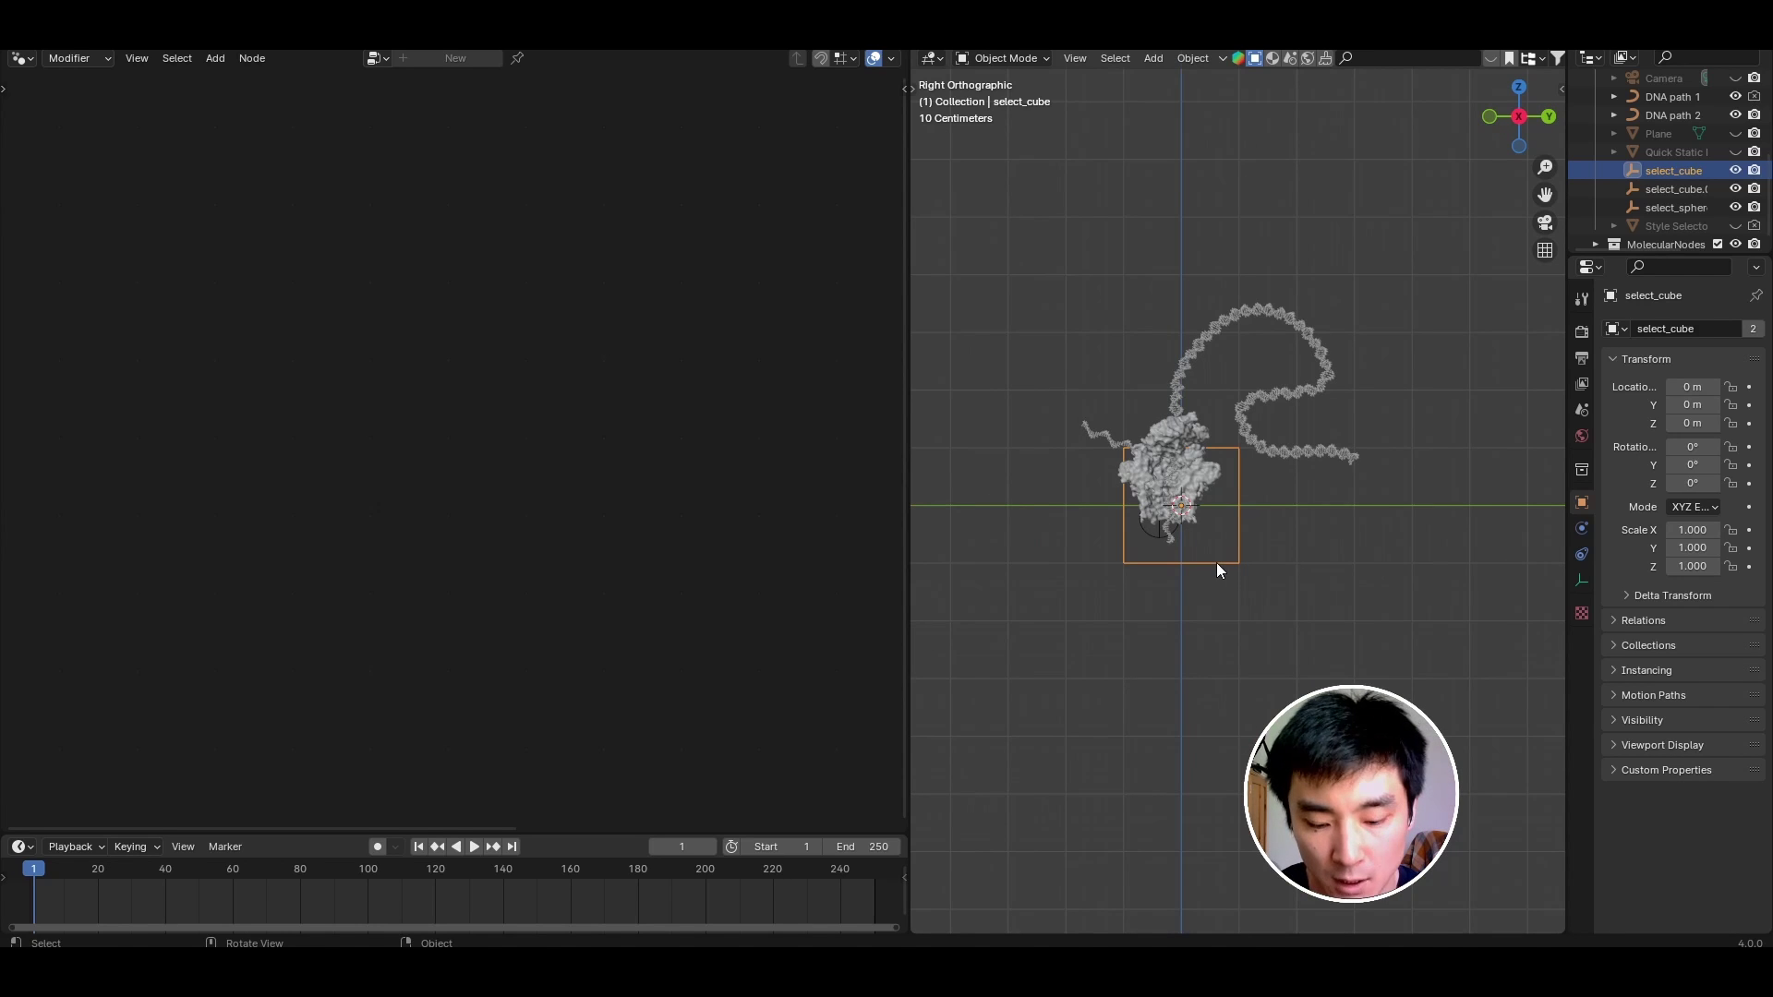
key("g")
left_click(1130, 569)
middle_click_drag(1130, 569, 1182, 596)
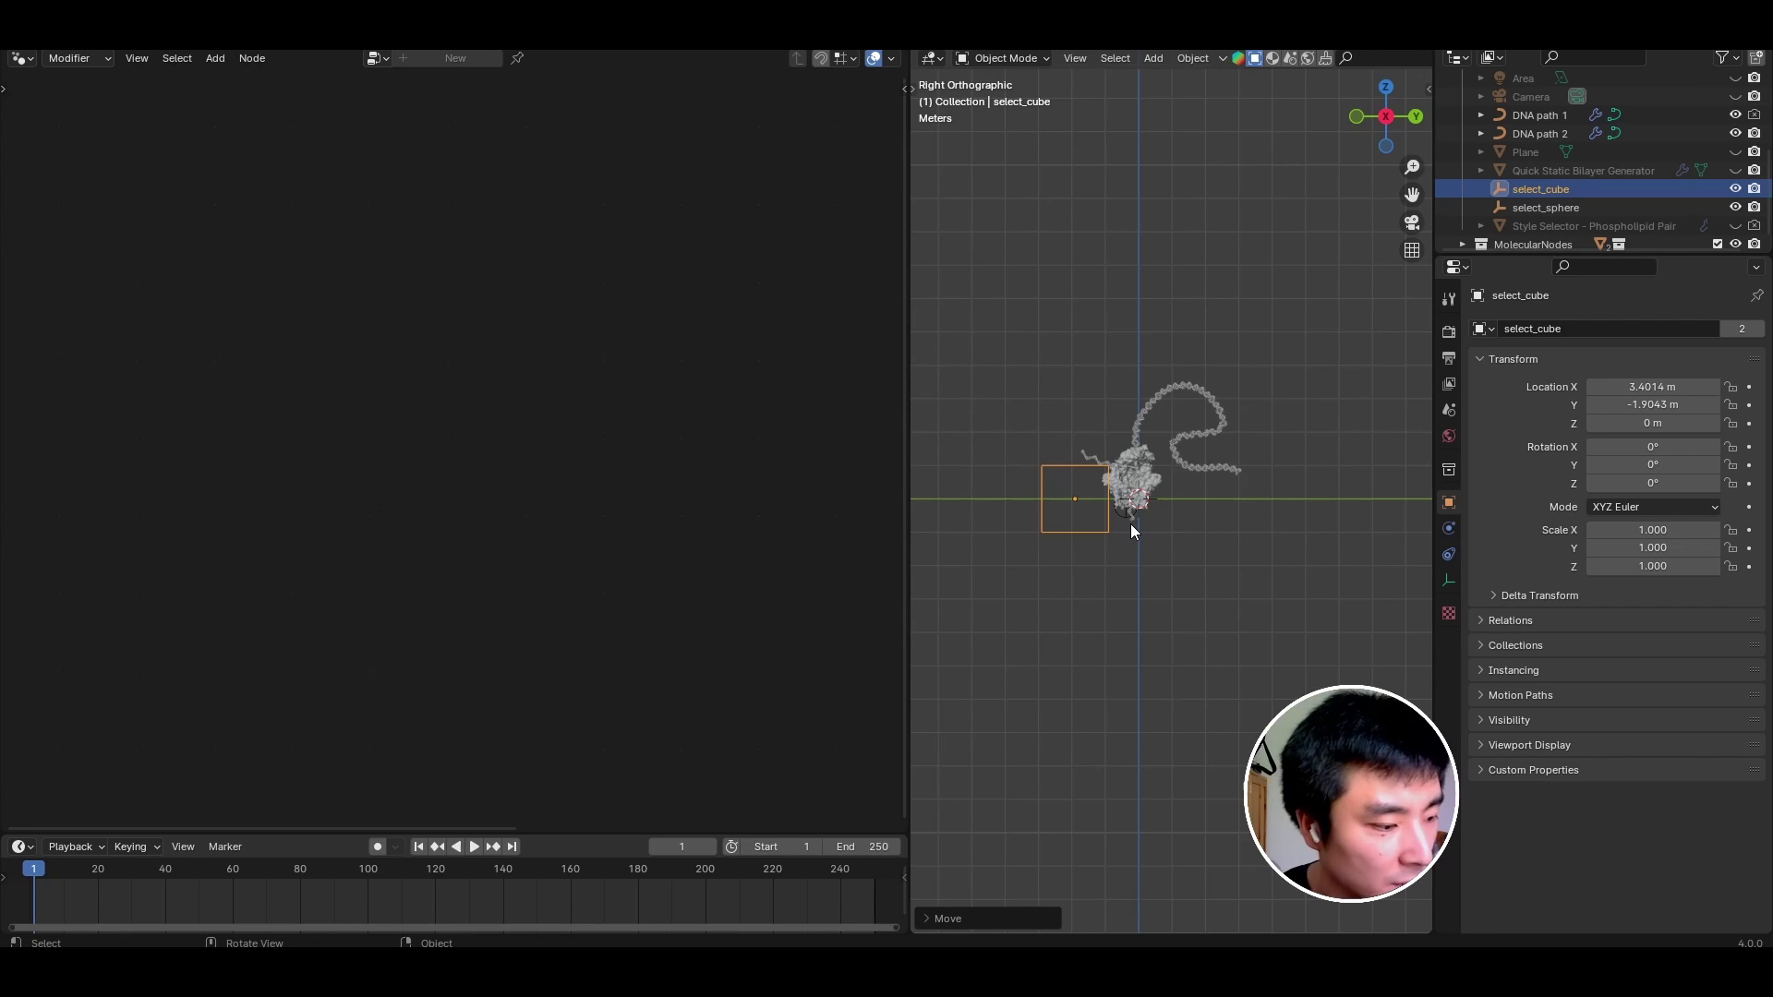
key("r")
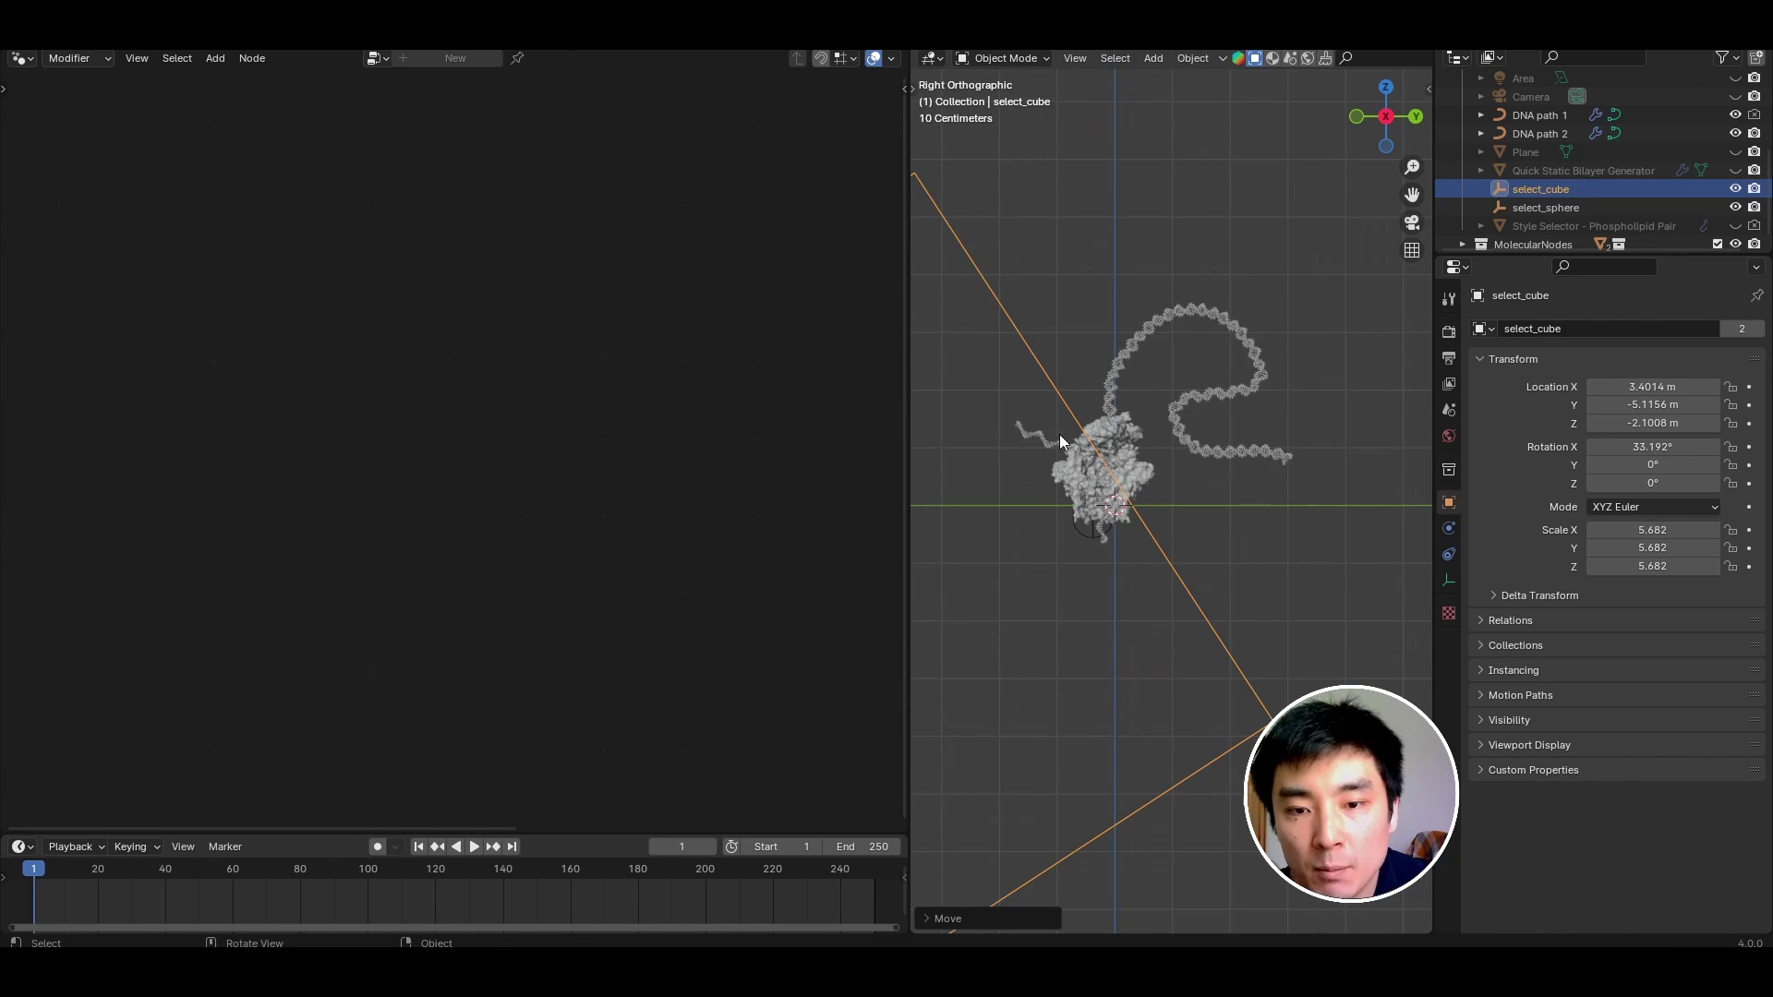
Reselect select_cube and rotate it to about 47° around X.
left_click(1060, 434)
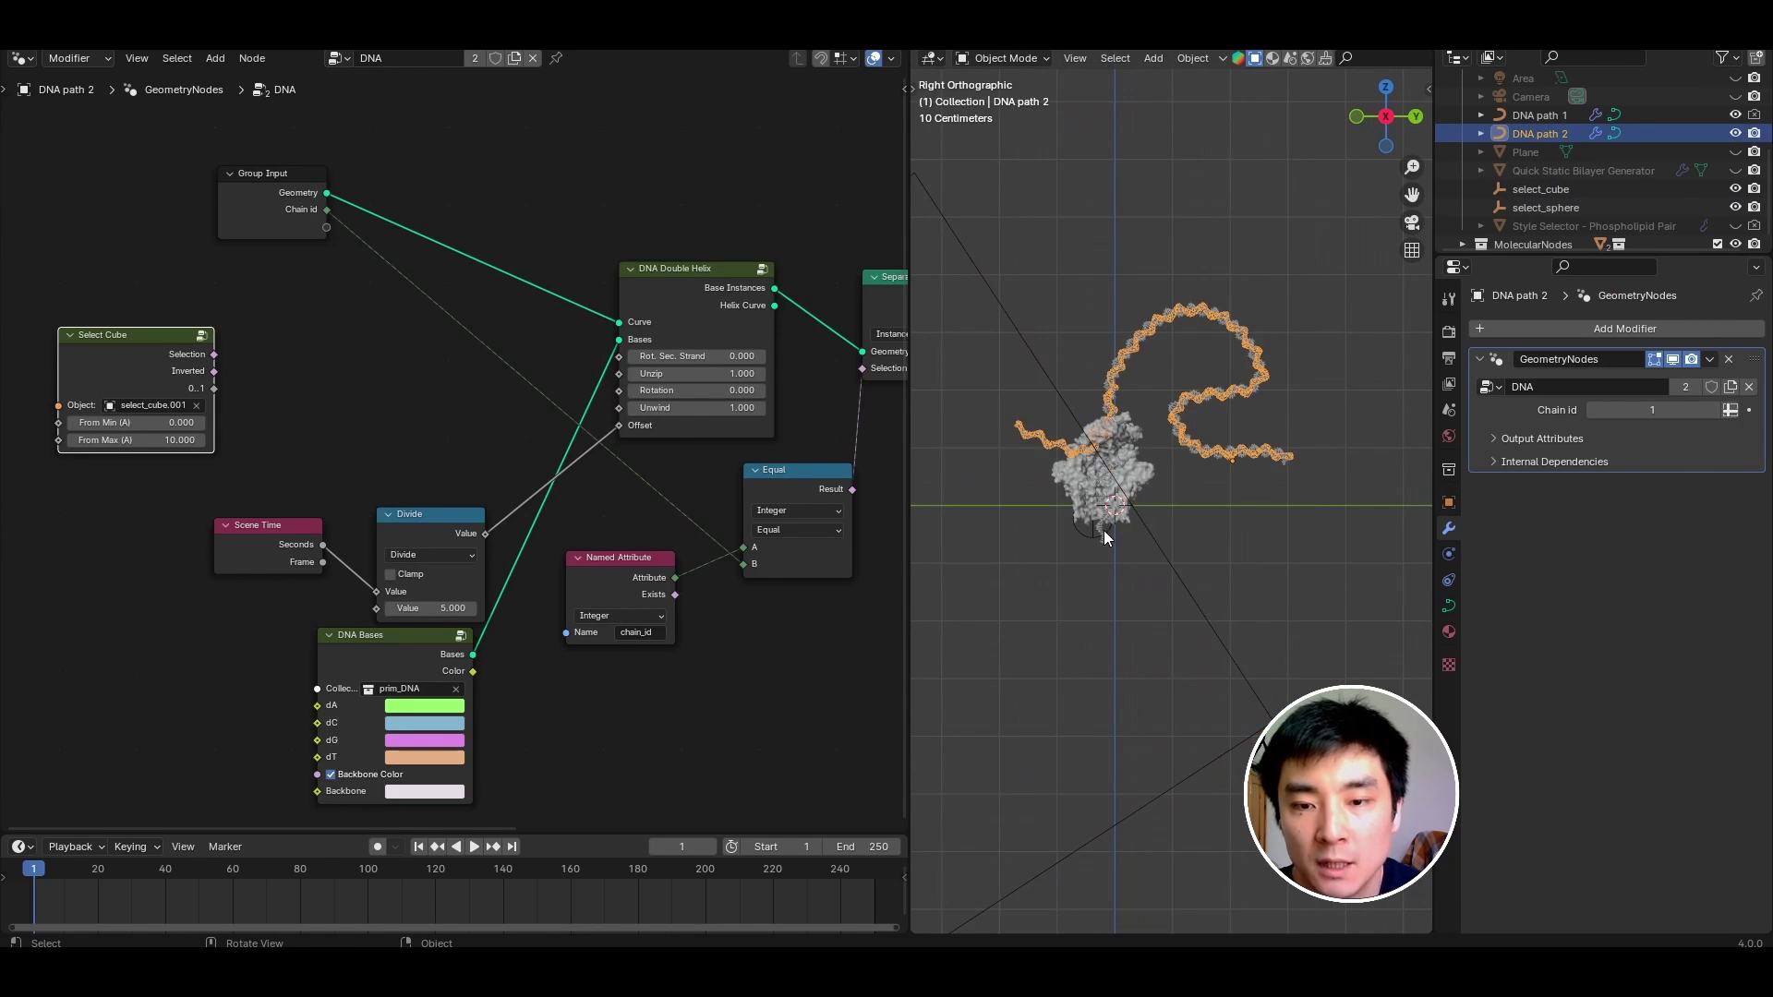
scroll(1121, 385, "down", 2)
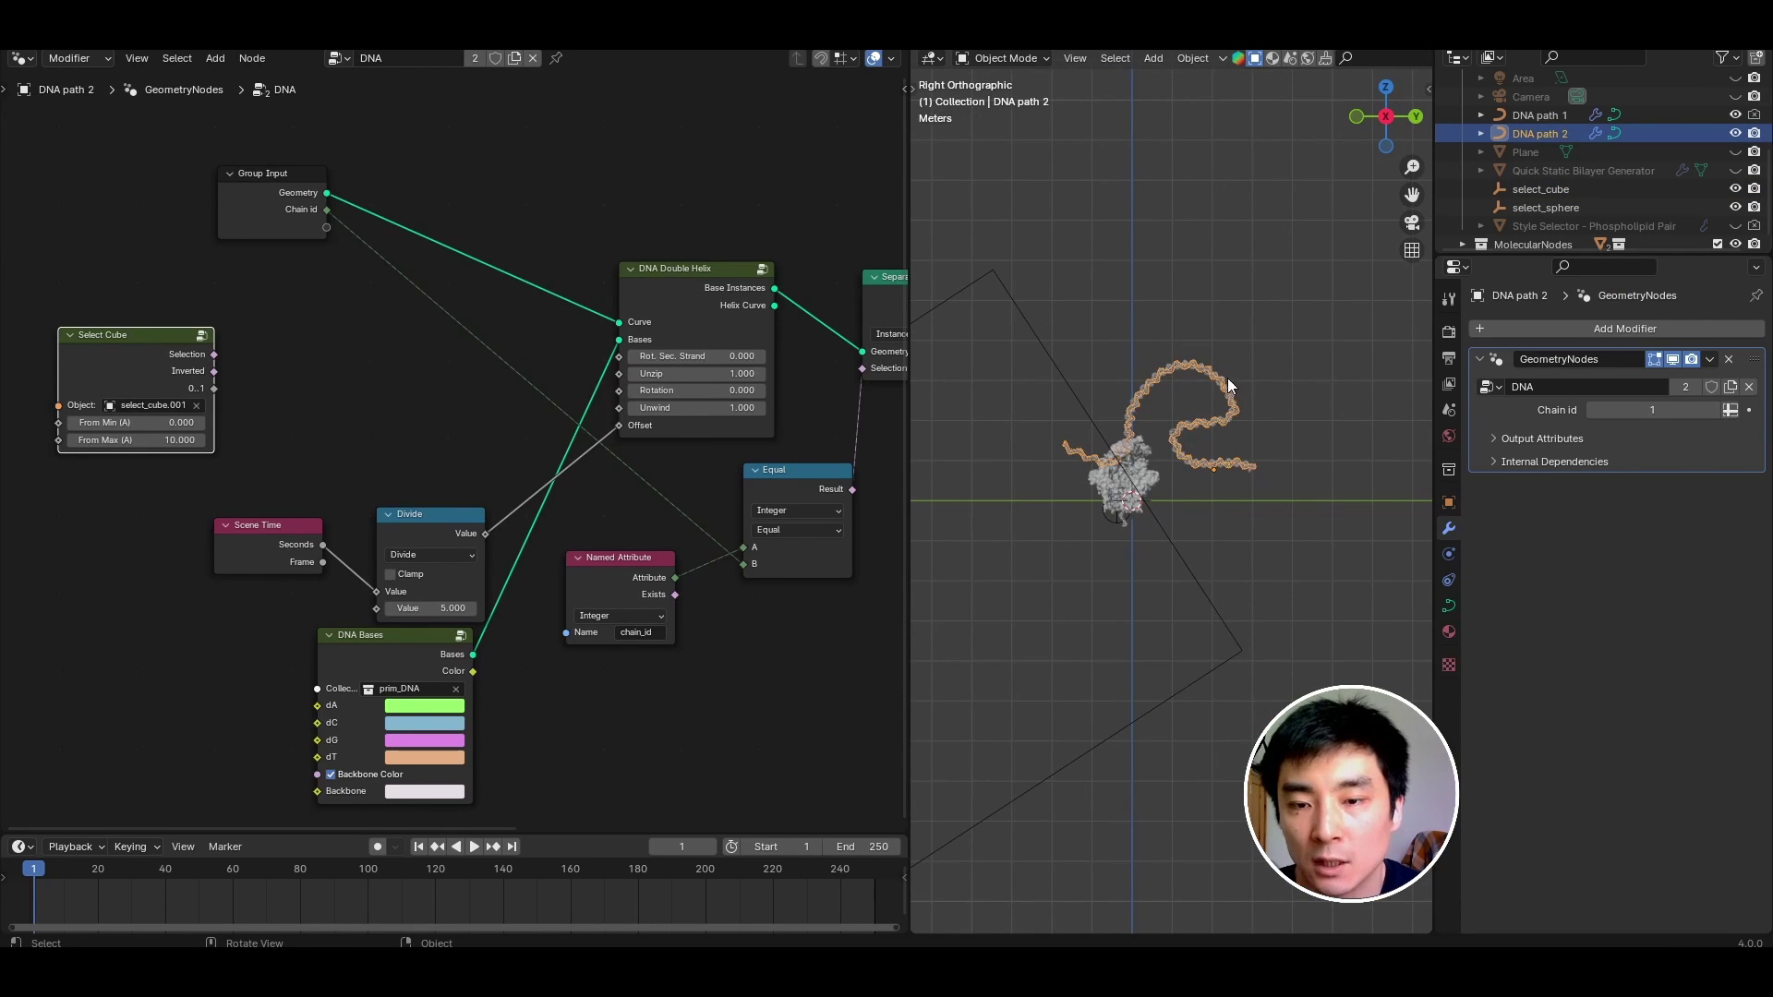
scroll(1121, 438, "down", 2)
left_click(1092, 402)
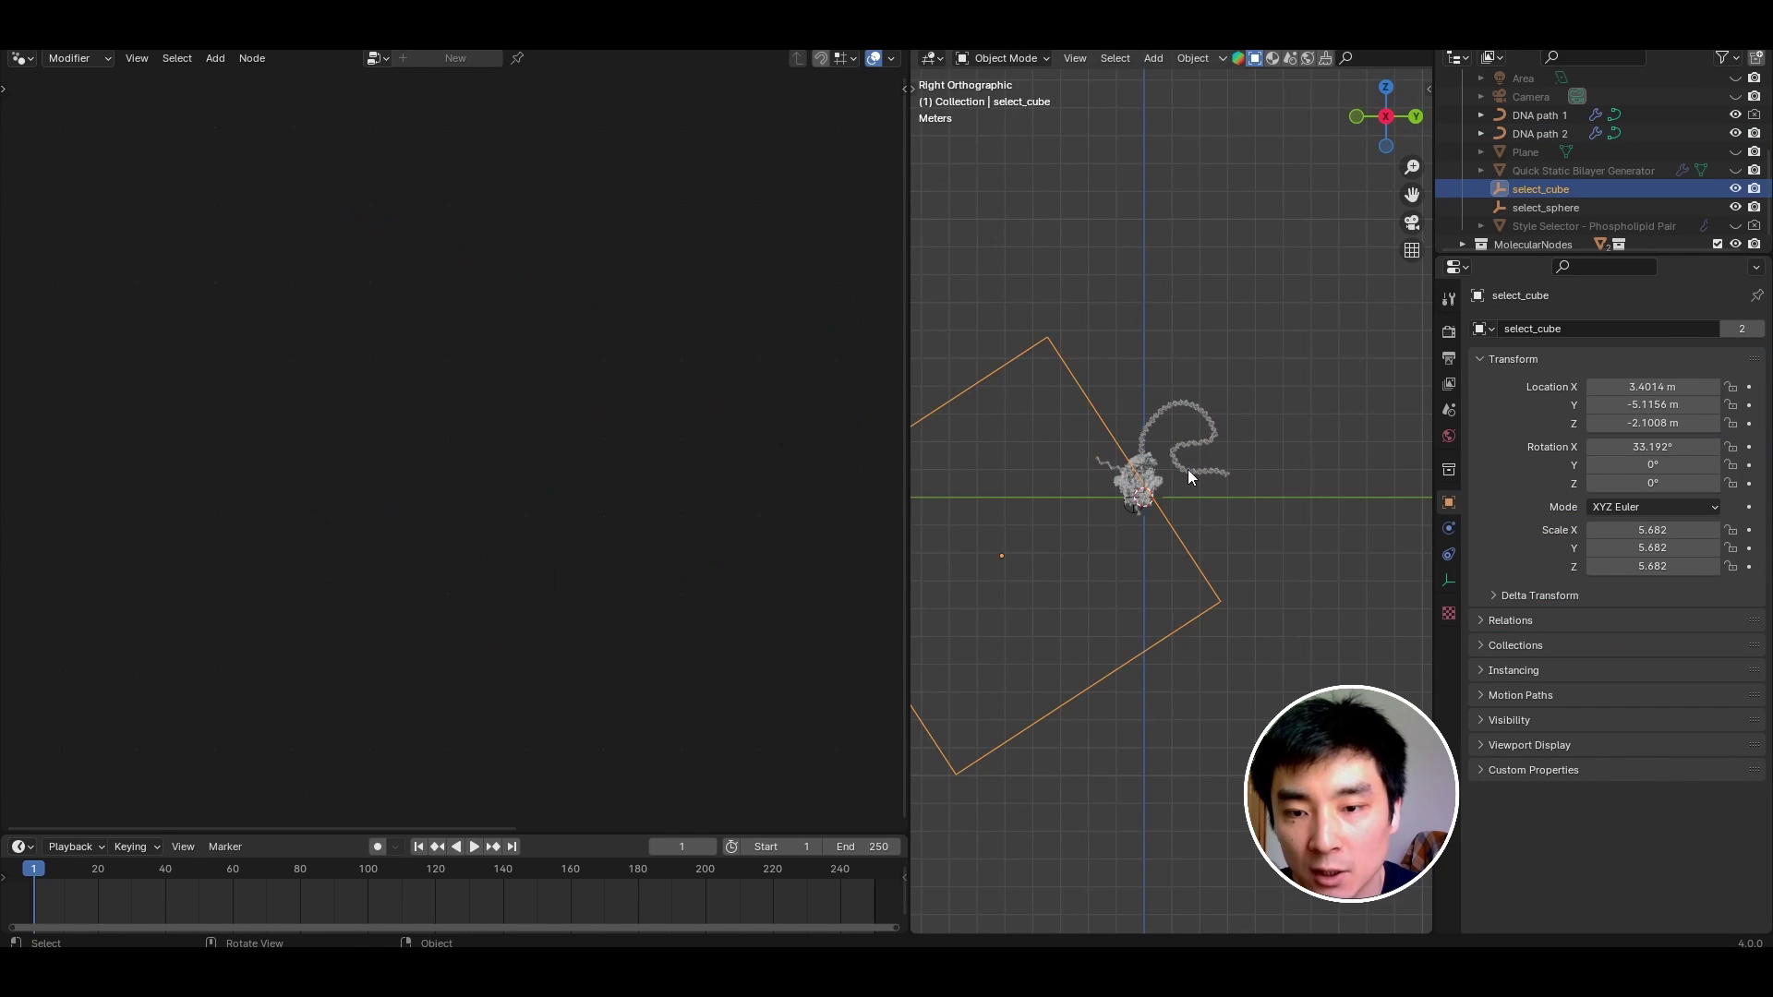
Drive DNA Double Helix's Unwind from the Select Cube node's 0..1 output, using select_cube and a From Max (A) of about 129.9.
left_click(1110, 465)
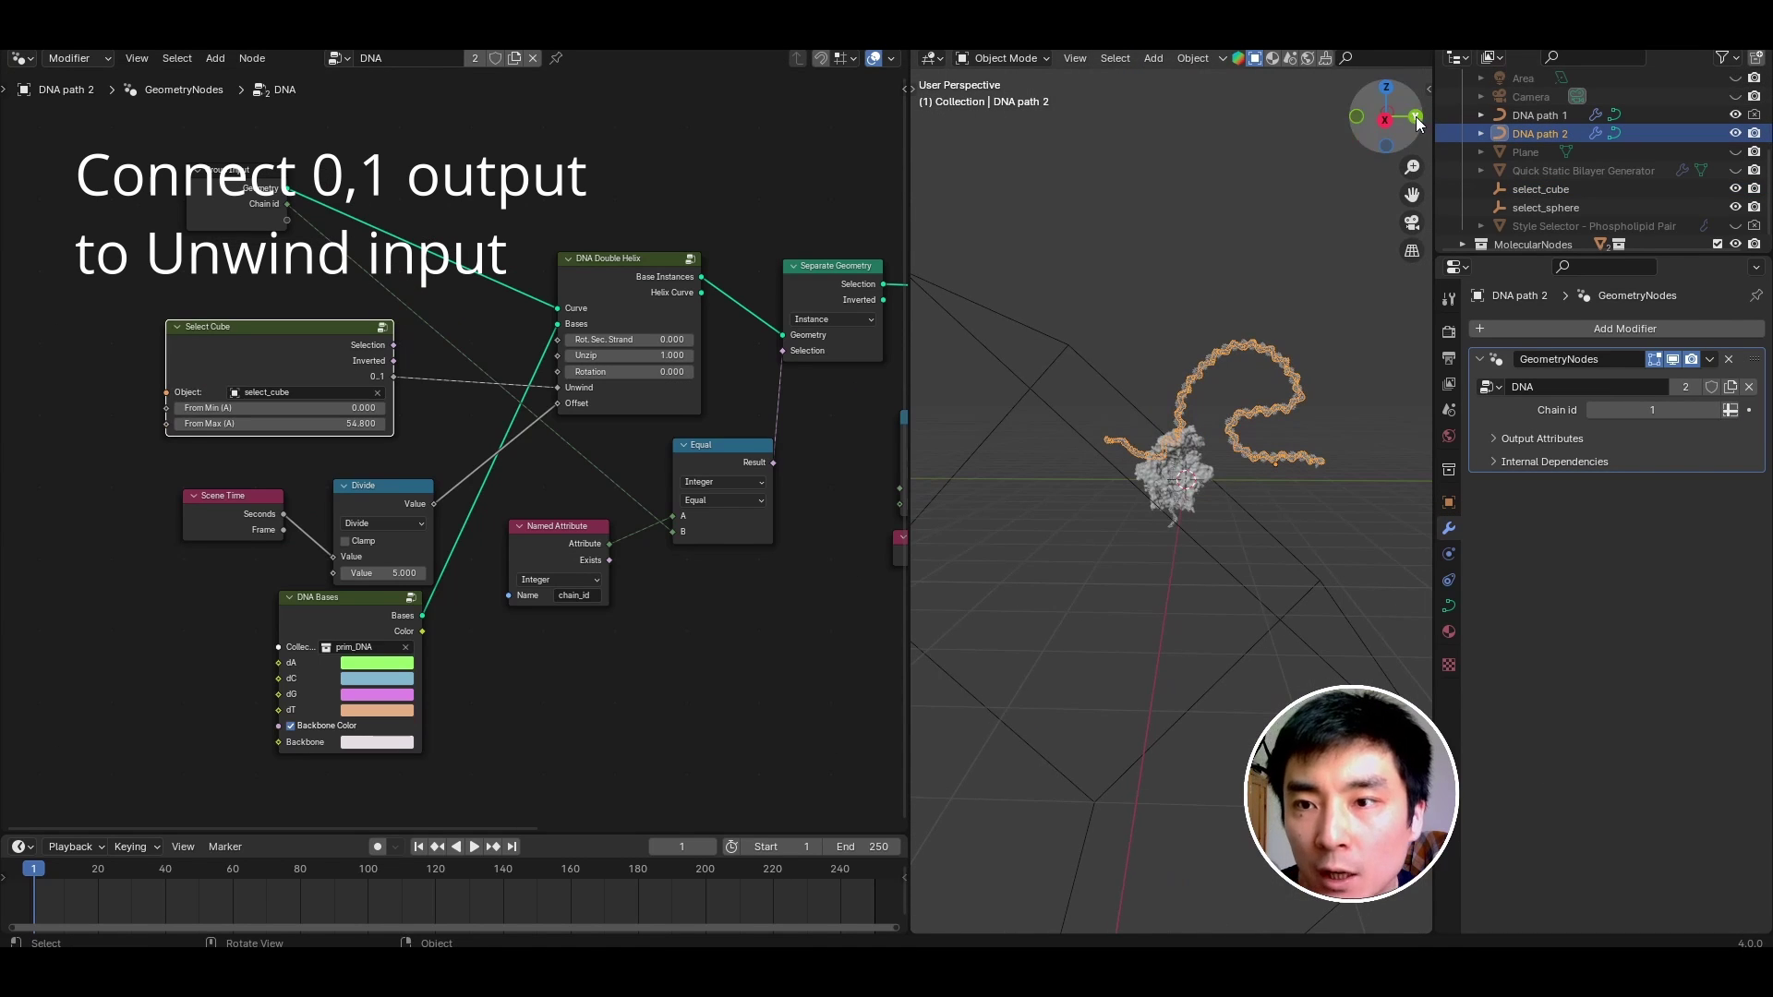
left_click(1385, 116)
scroll(1216, 518, "up", 3)
scroll(1216, 518, "down", 4)
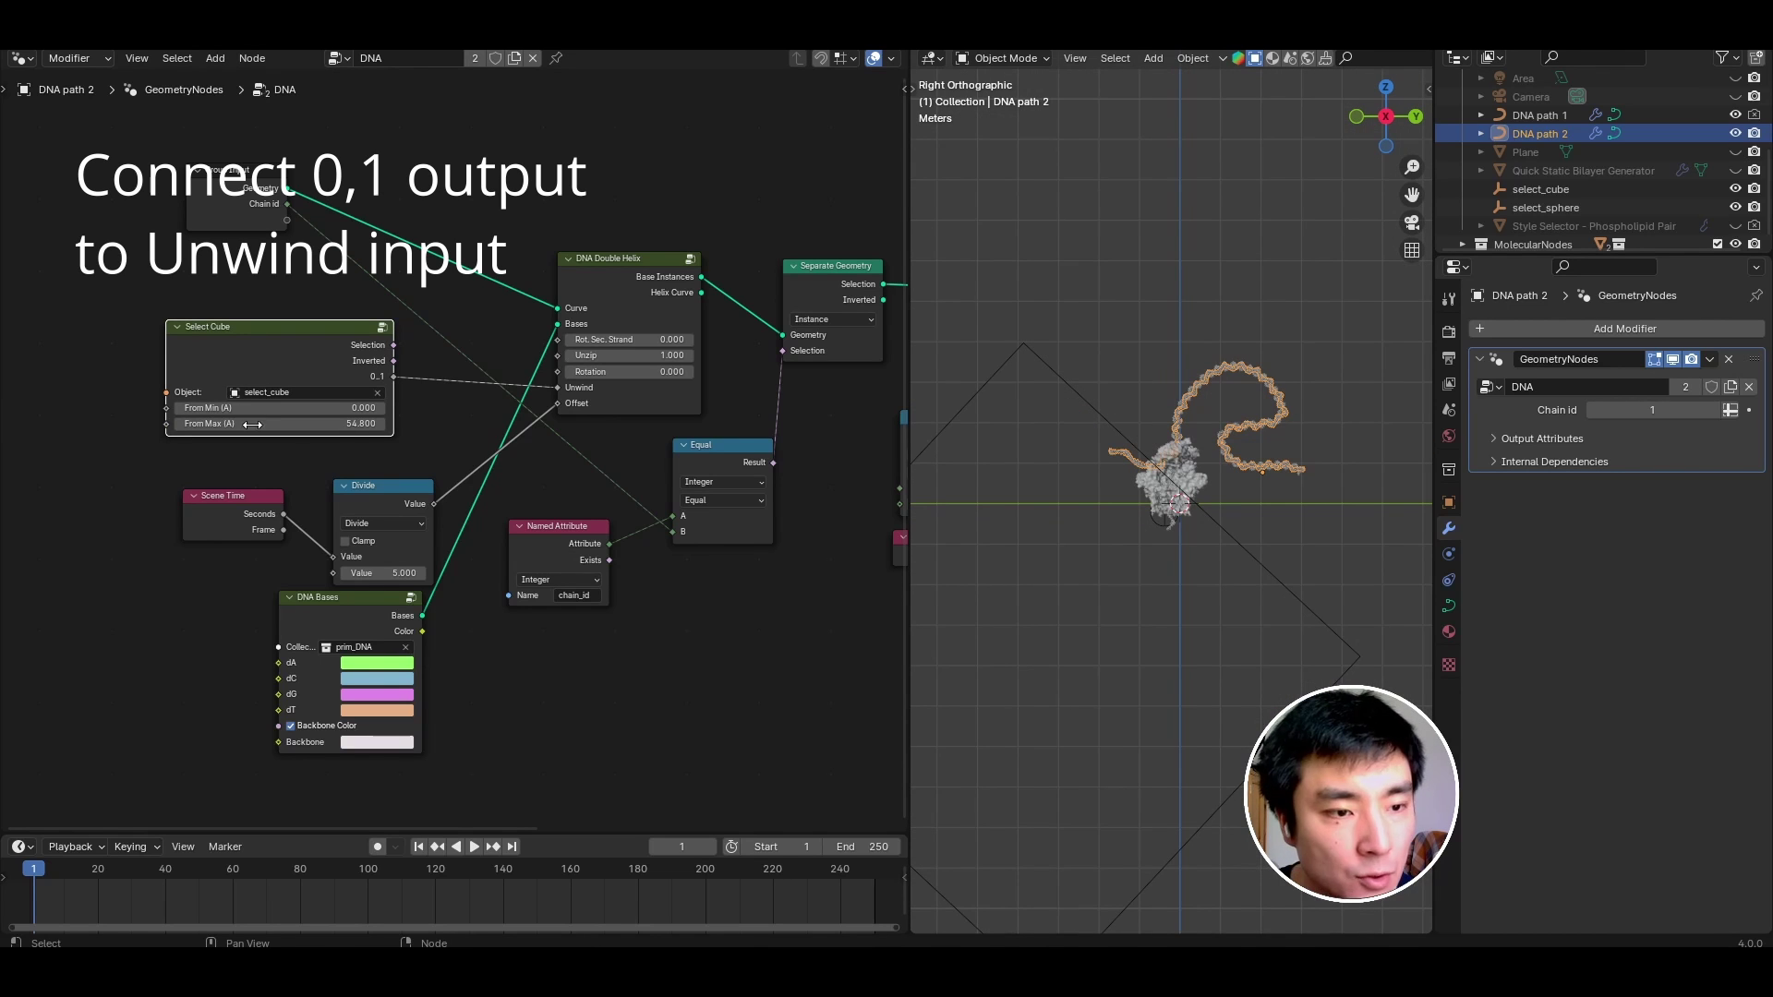
scroll(209, 397, "up", 2)
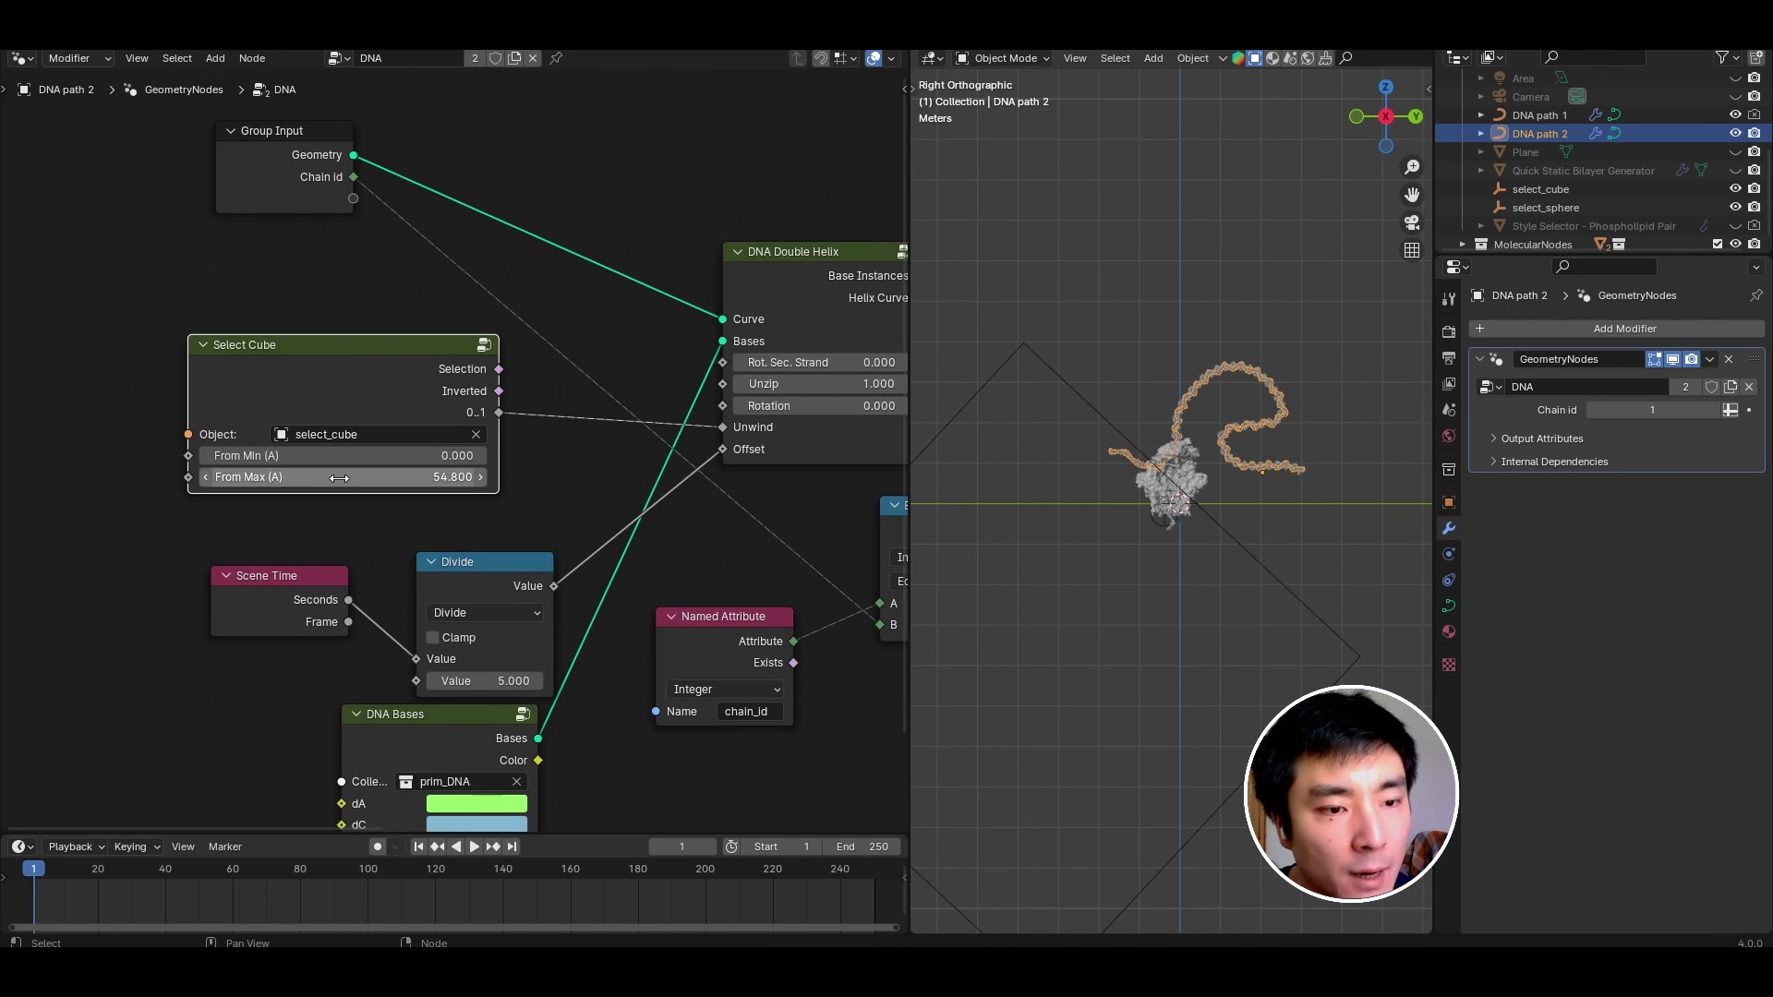
left_click_drag(341, 478, 373, 479)
Move select_cube to about X 2.44, Y -3.17, Z -5.23 m and play the animation to check the local unwinding.
left_click(1247, 547)
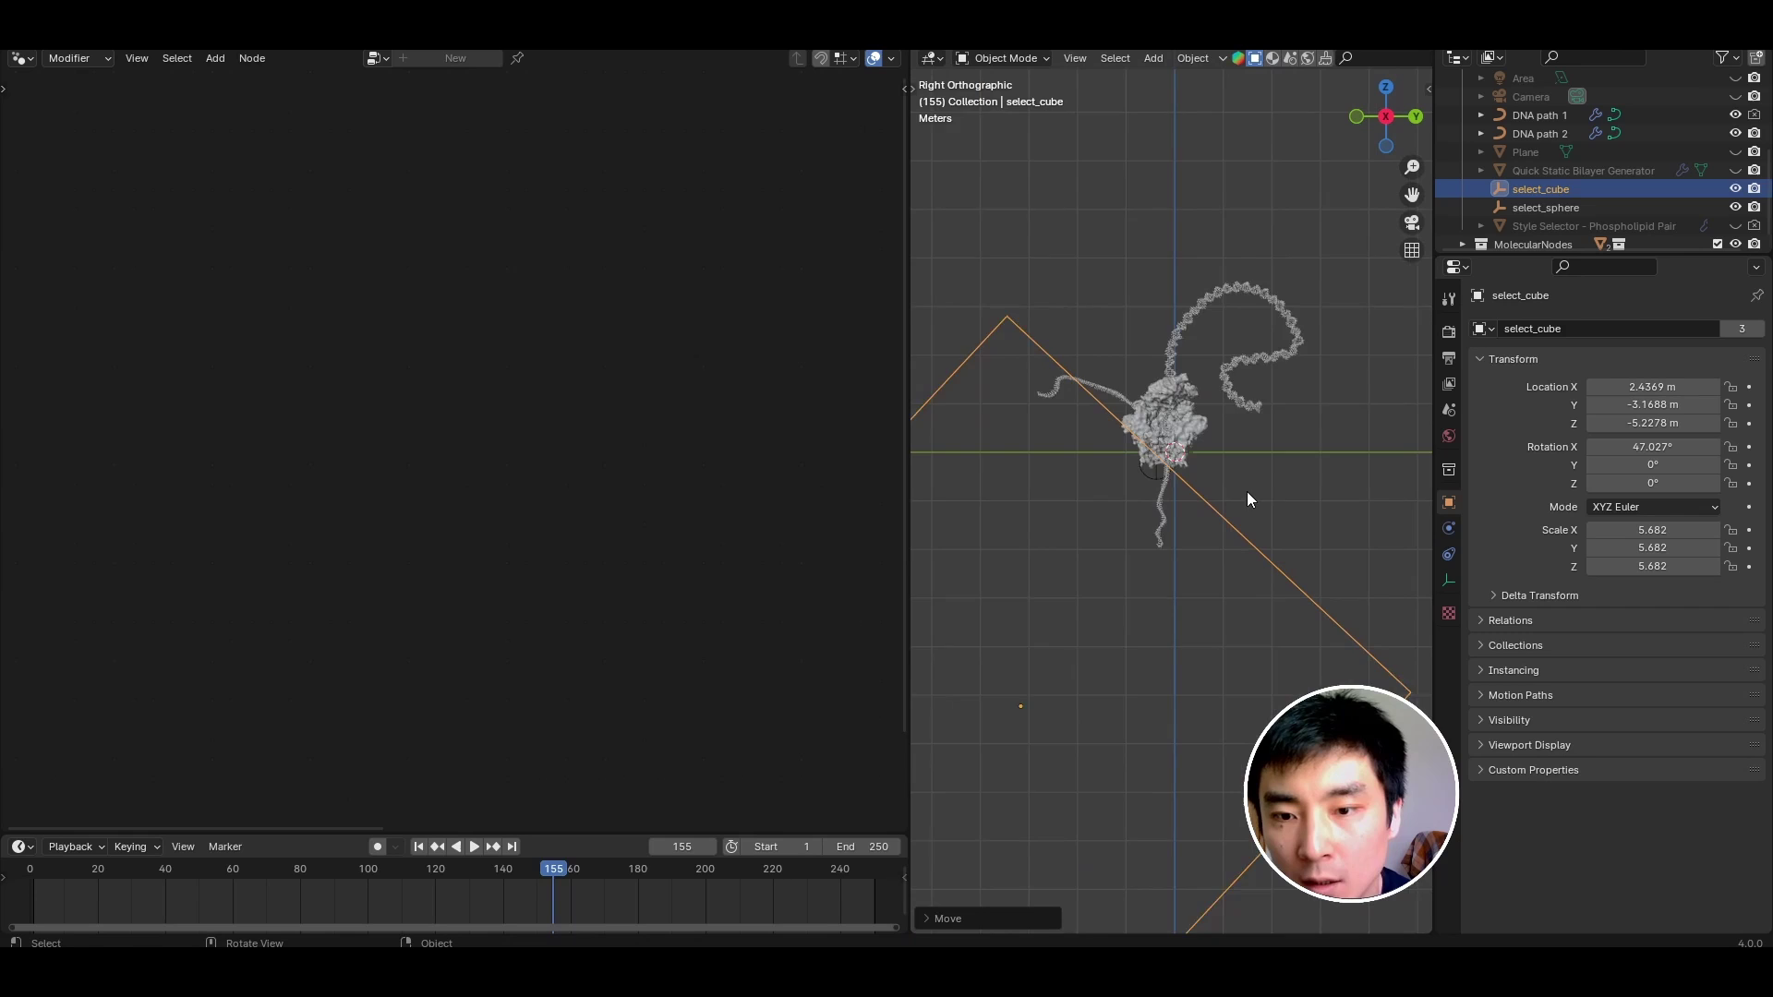
key("space")
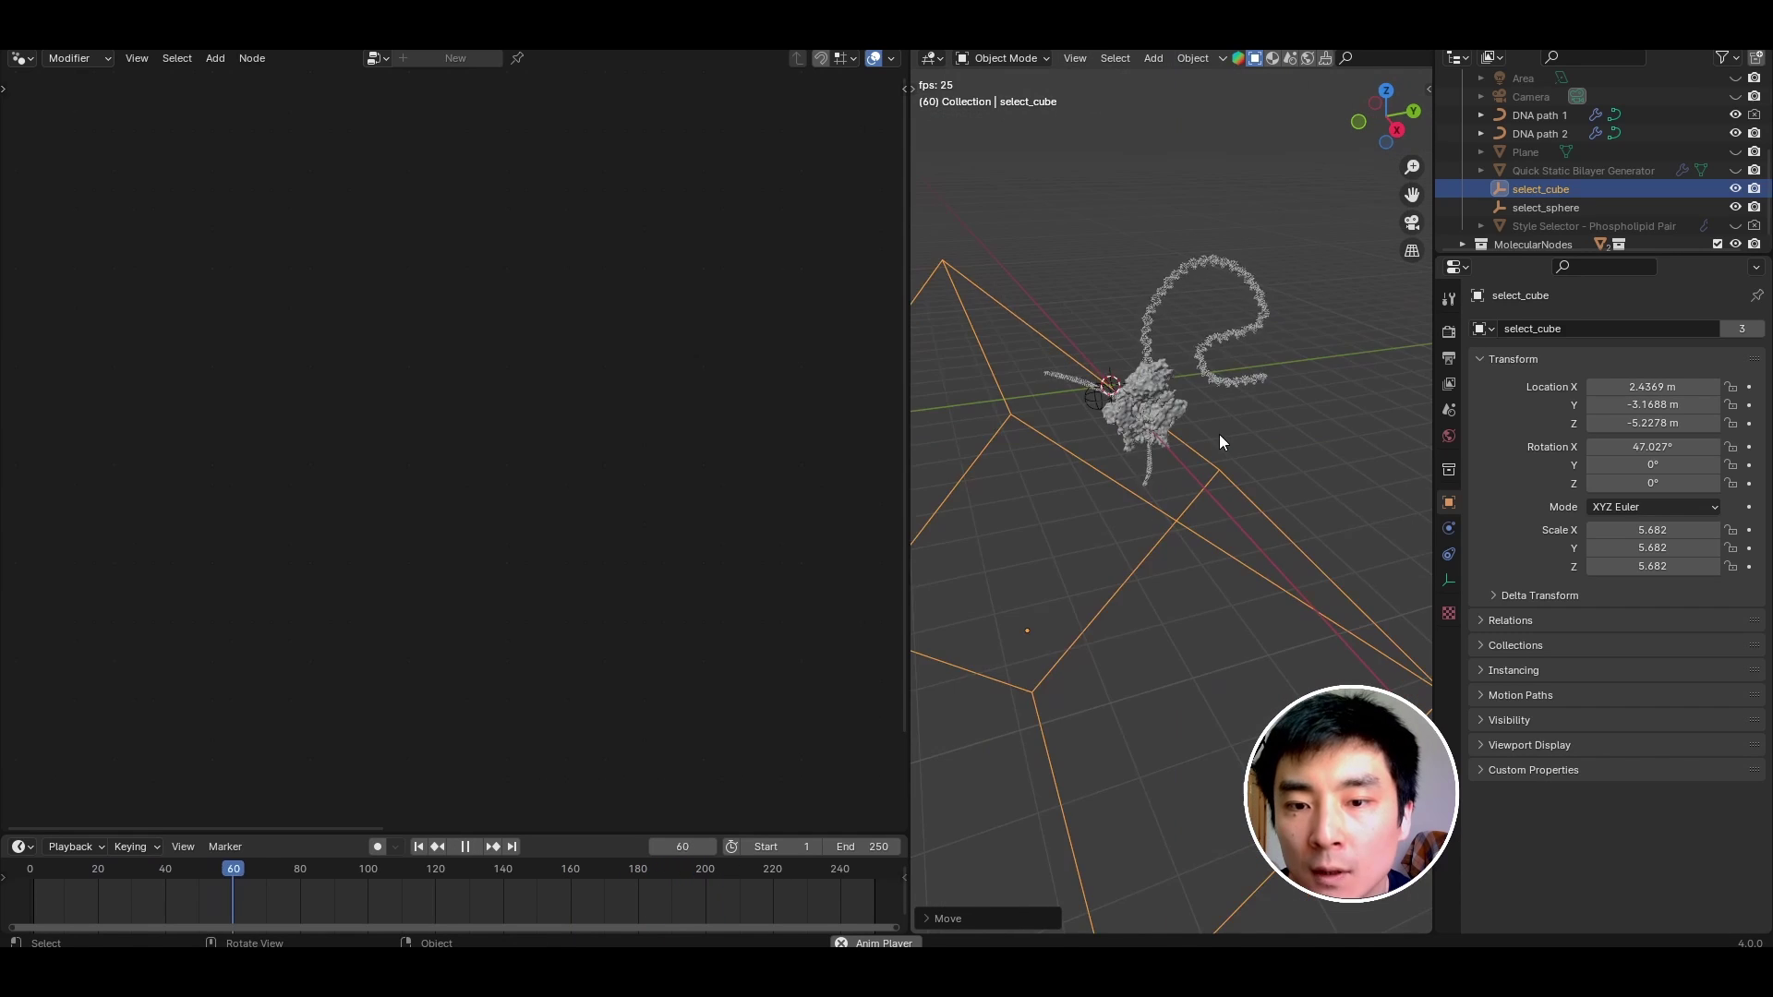
left_click(1210, 461)
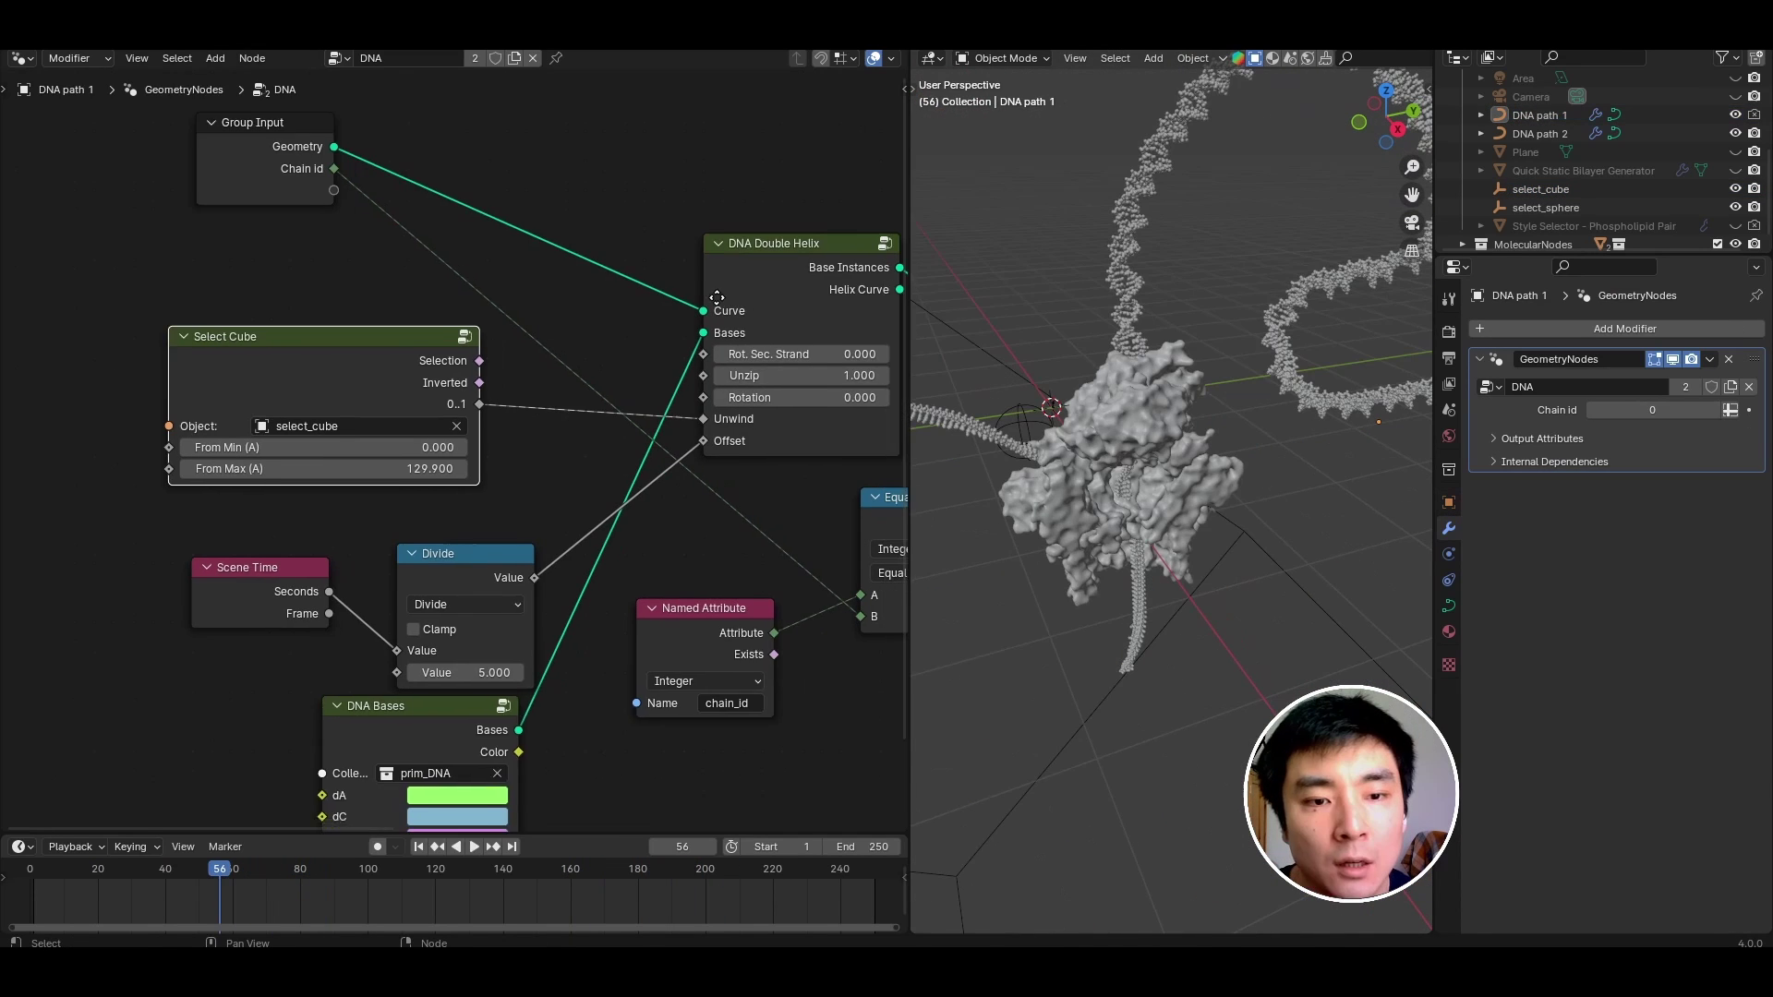
Connect the Divide node's Value output to DNA Double Helix's Rotation and Rot. Sec. Strand inputs.
middle_click_drag(791, 366, 665, 314)
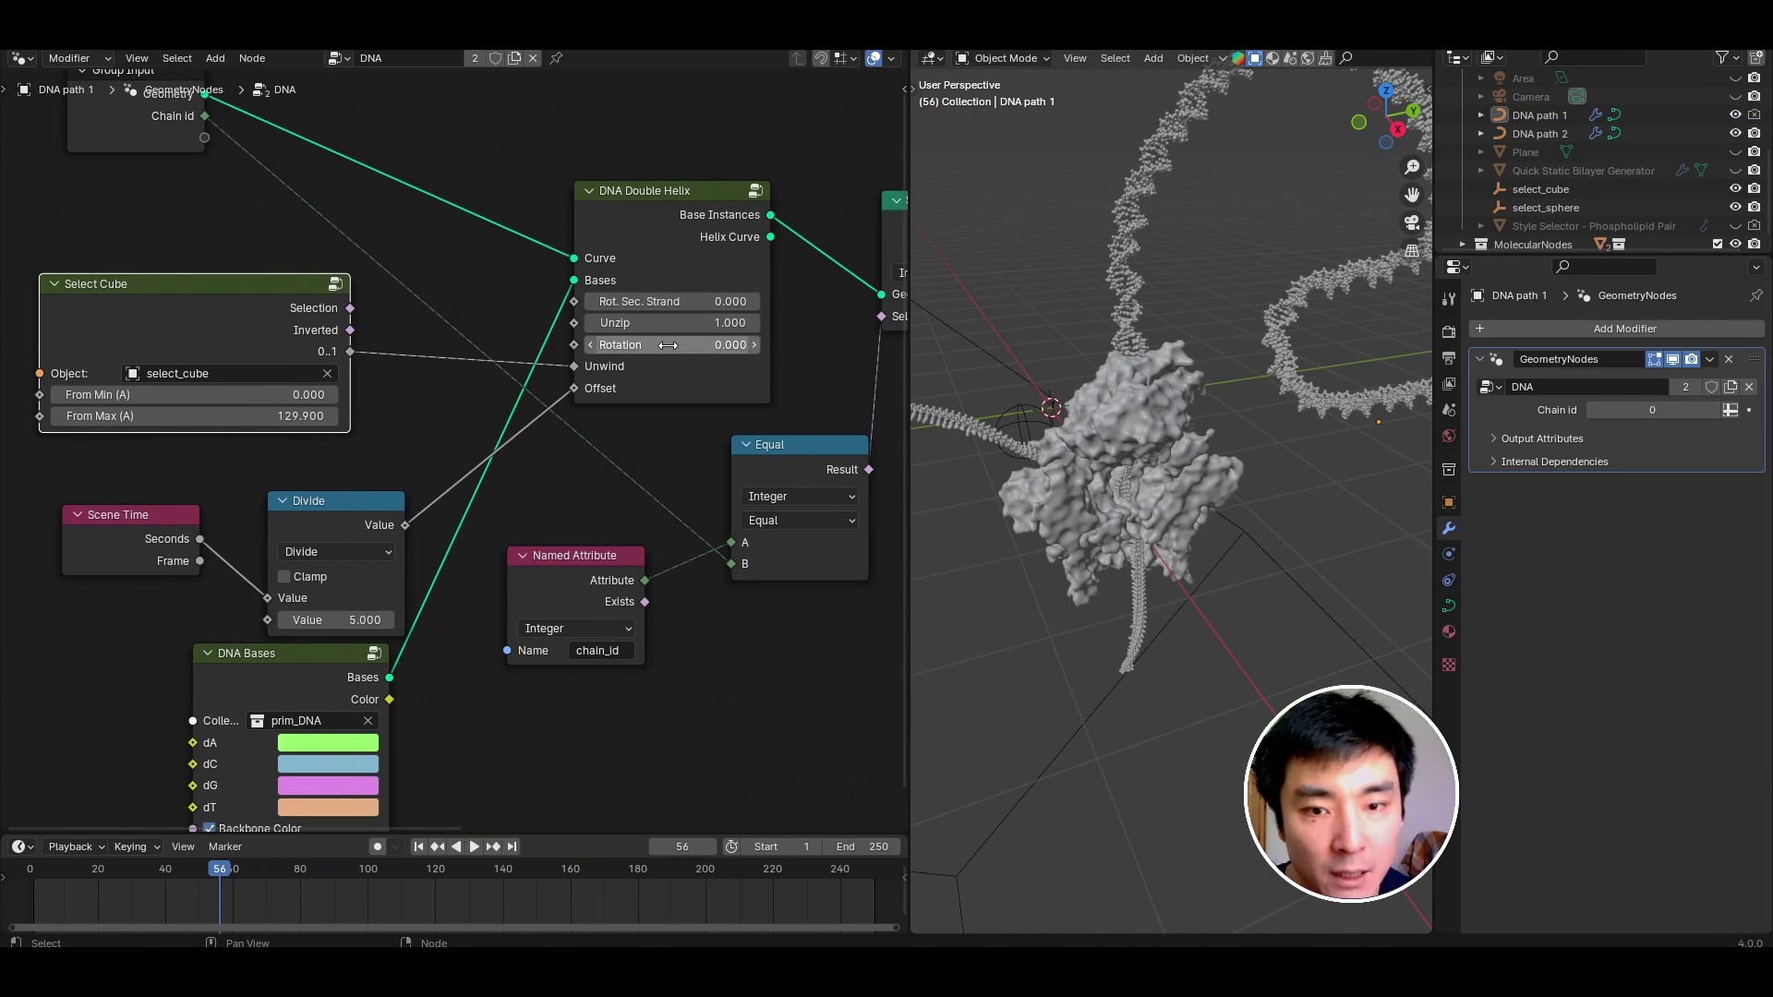
scroll(453, 444, "down", 2)
left_click_drag(509, 452, 645, 309)
left_click_drag(509, 452, 646, 275)
scroll(649, 369, "up", 2)
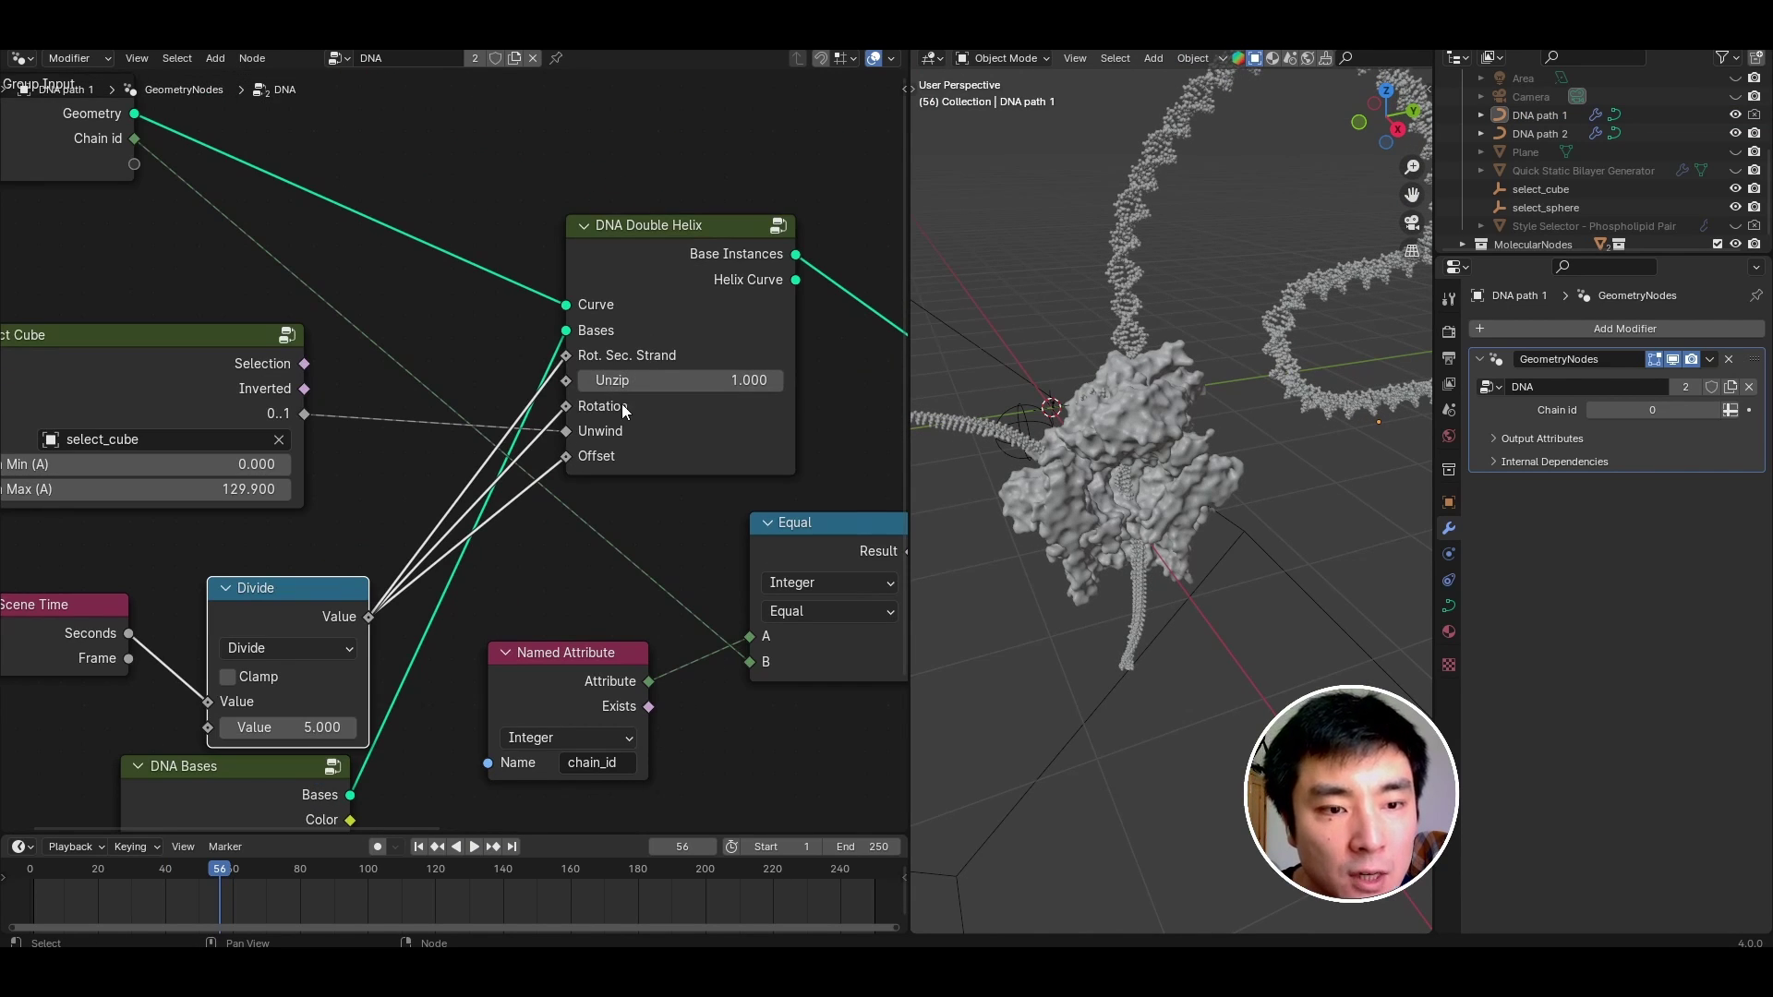
Play the animation and view the helicase from several angles to check the rotating, unwinding strands.
key("space")
middle_click_drag(1300, 397, 1150, 558)
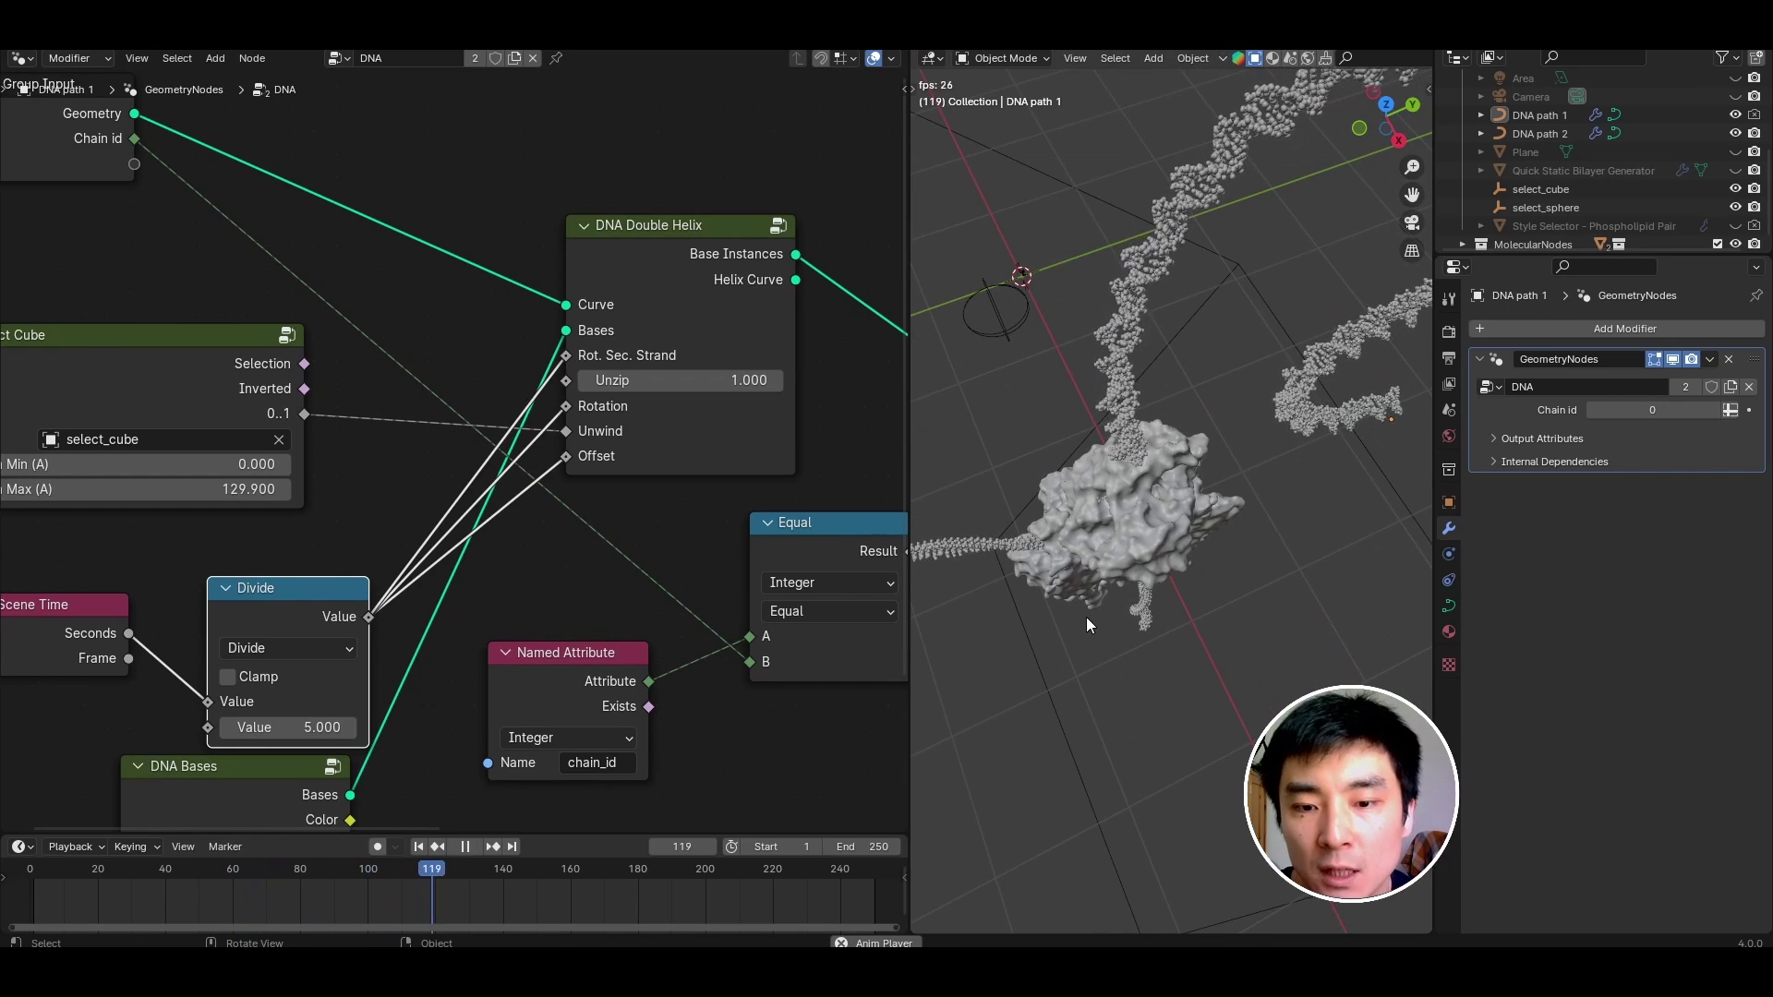
middle_click_drag(1116, 399, 1132, 367)
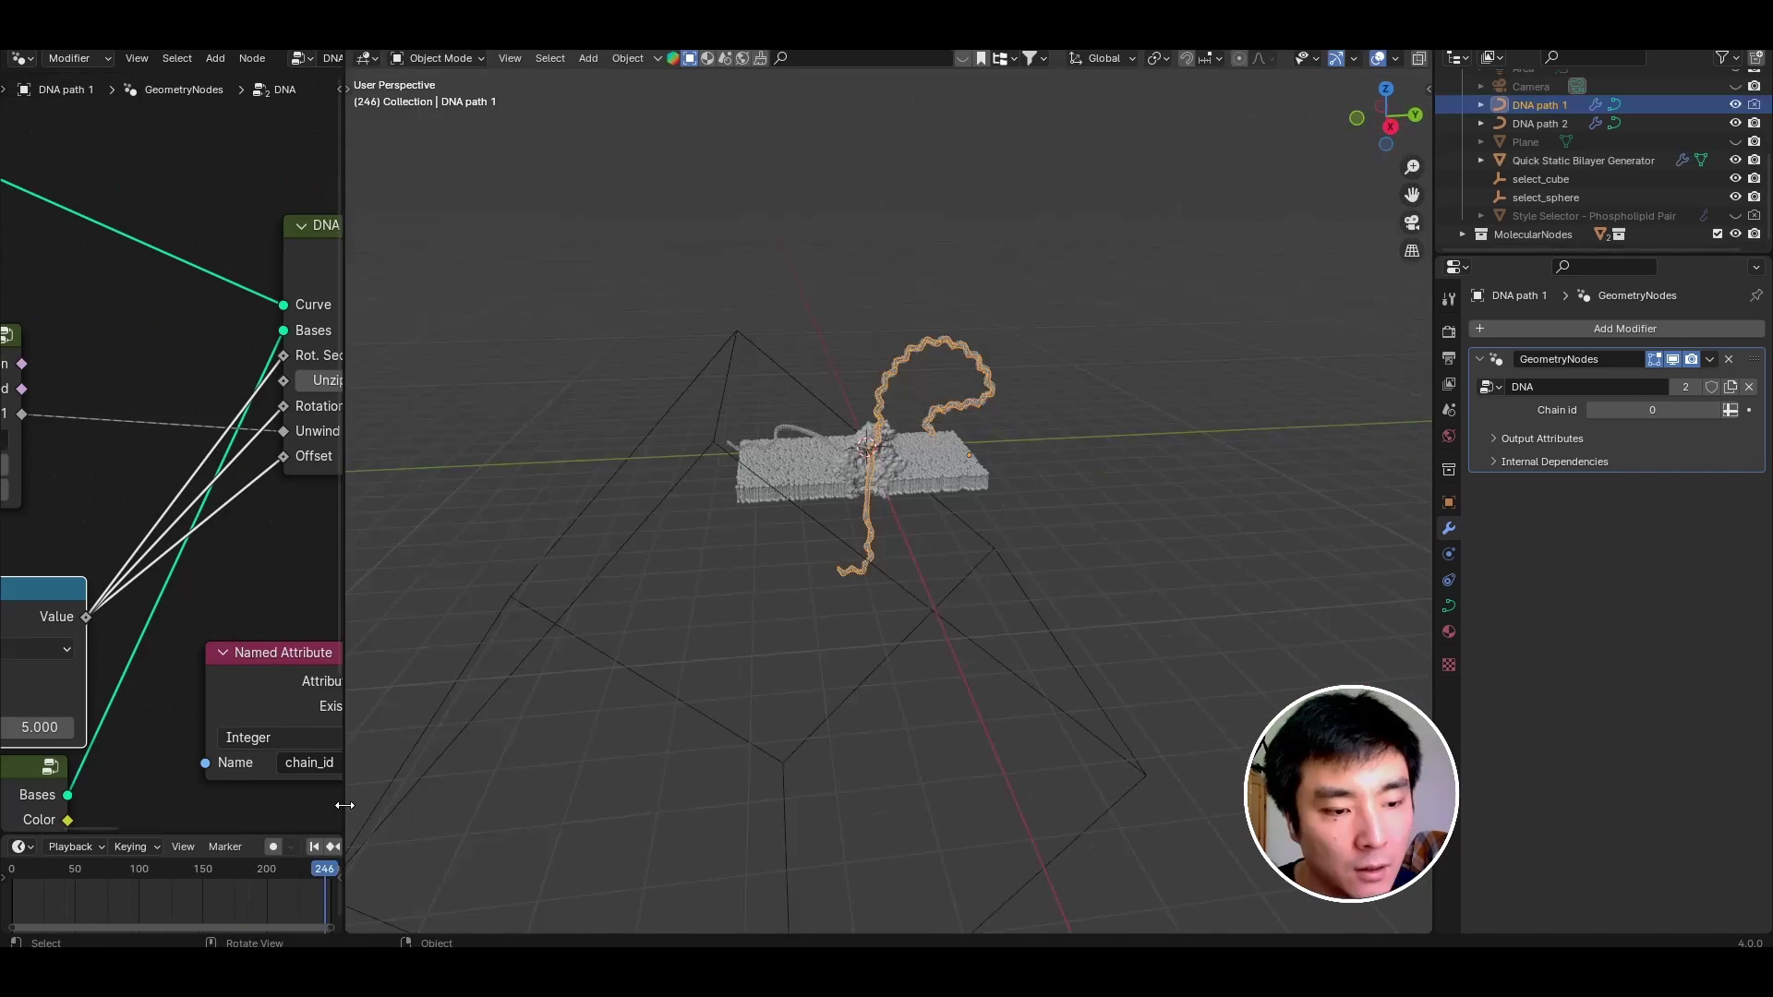
Narrow the 3D viewport to enlarge the node editor and switch the scene with the bilayer to rendered shading.
left_click_drag(336, 791, 683, 791)
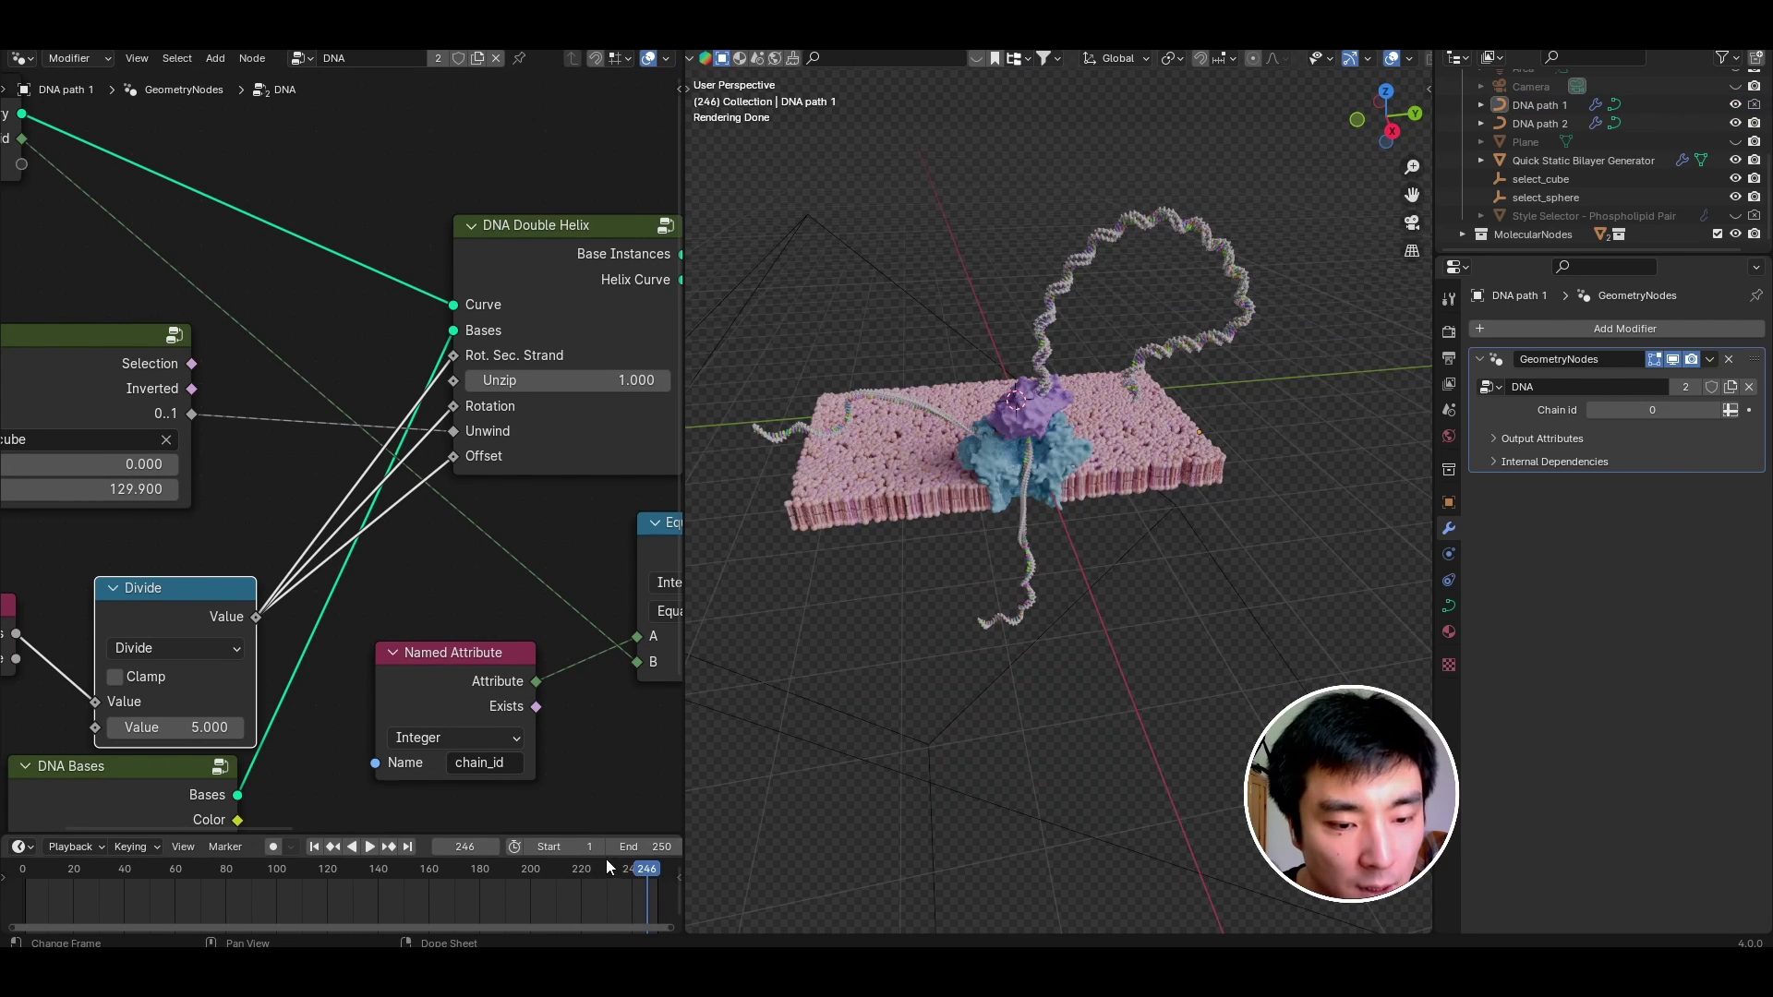
Set the animation's end frame to 800 and the Divide node's divisor to 2.
left_click(656, 848)
type("800")
key("Return")
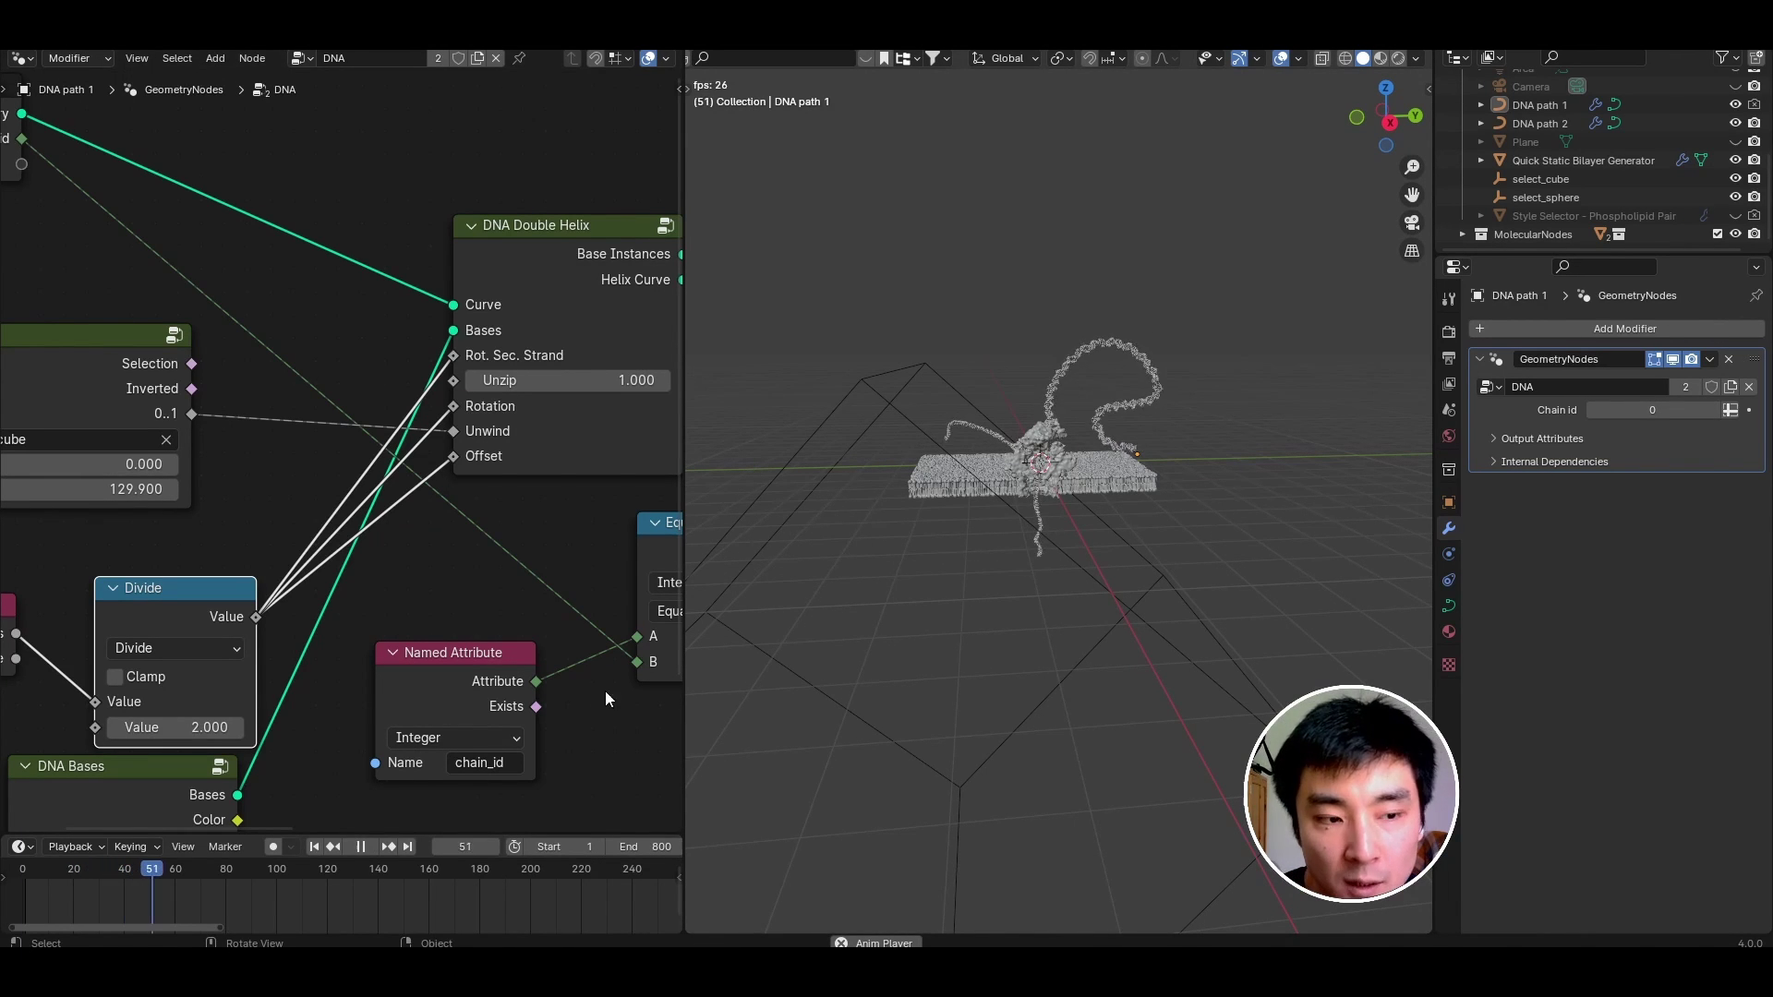
Watch the animation from several angles, pause it at frame 338 and examine how far the DNA strands extend along their curves.
middle_click_drag(228, 641, 371, 550)
middle_click_drag(1123, 573, 1095, 535)
scroll(1086, 364, "down", 4)
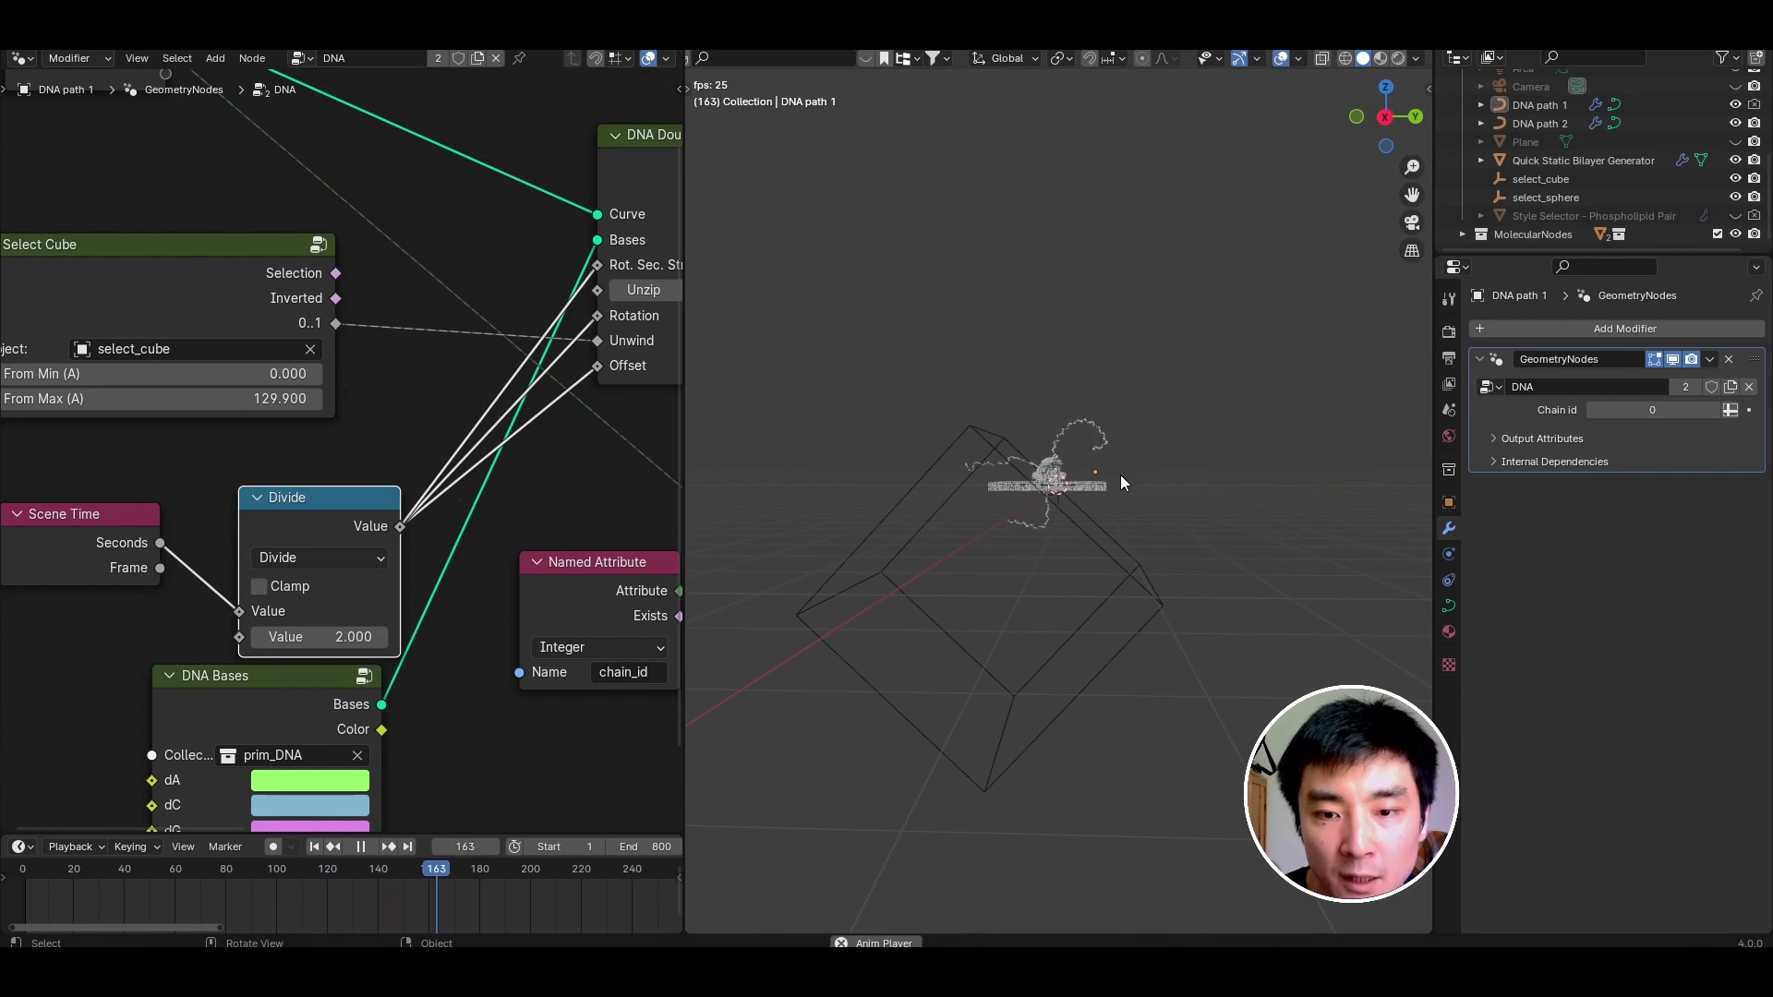
scroll(1076, 459, "up", 5)
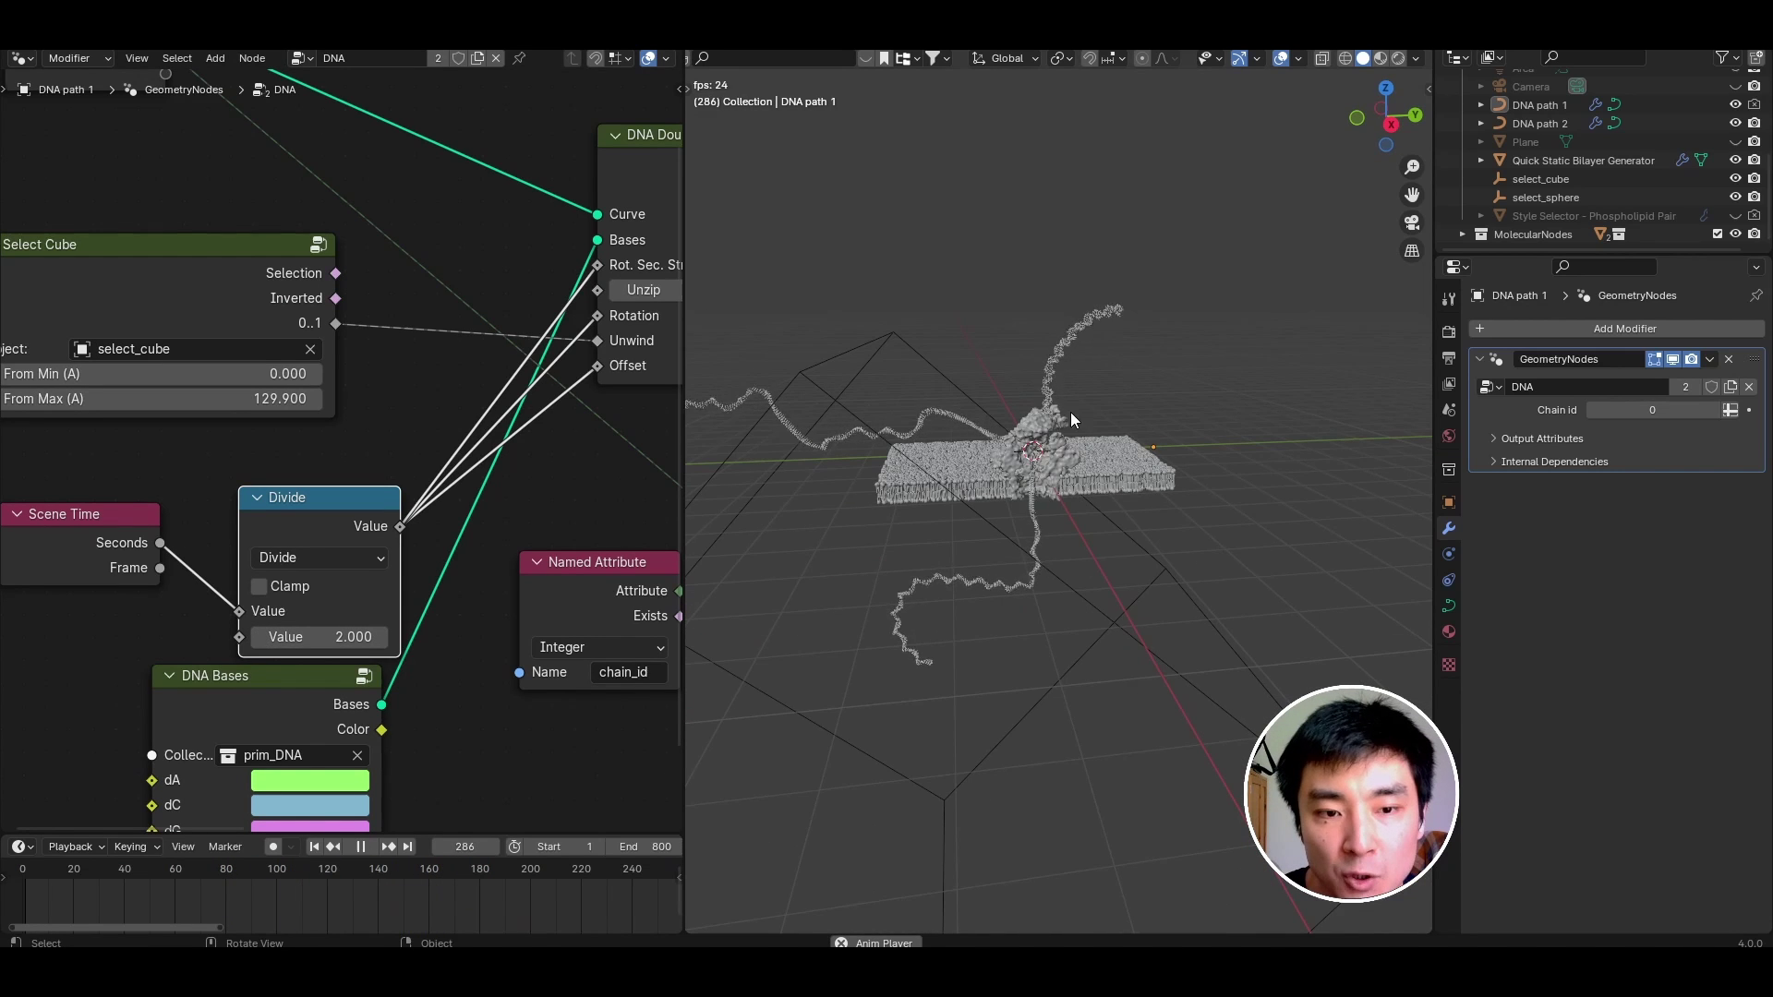
key("space")
middle_click_drag(1027, 464, 1160, 438)
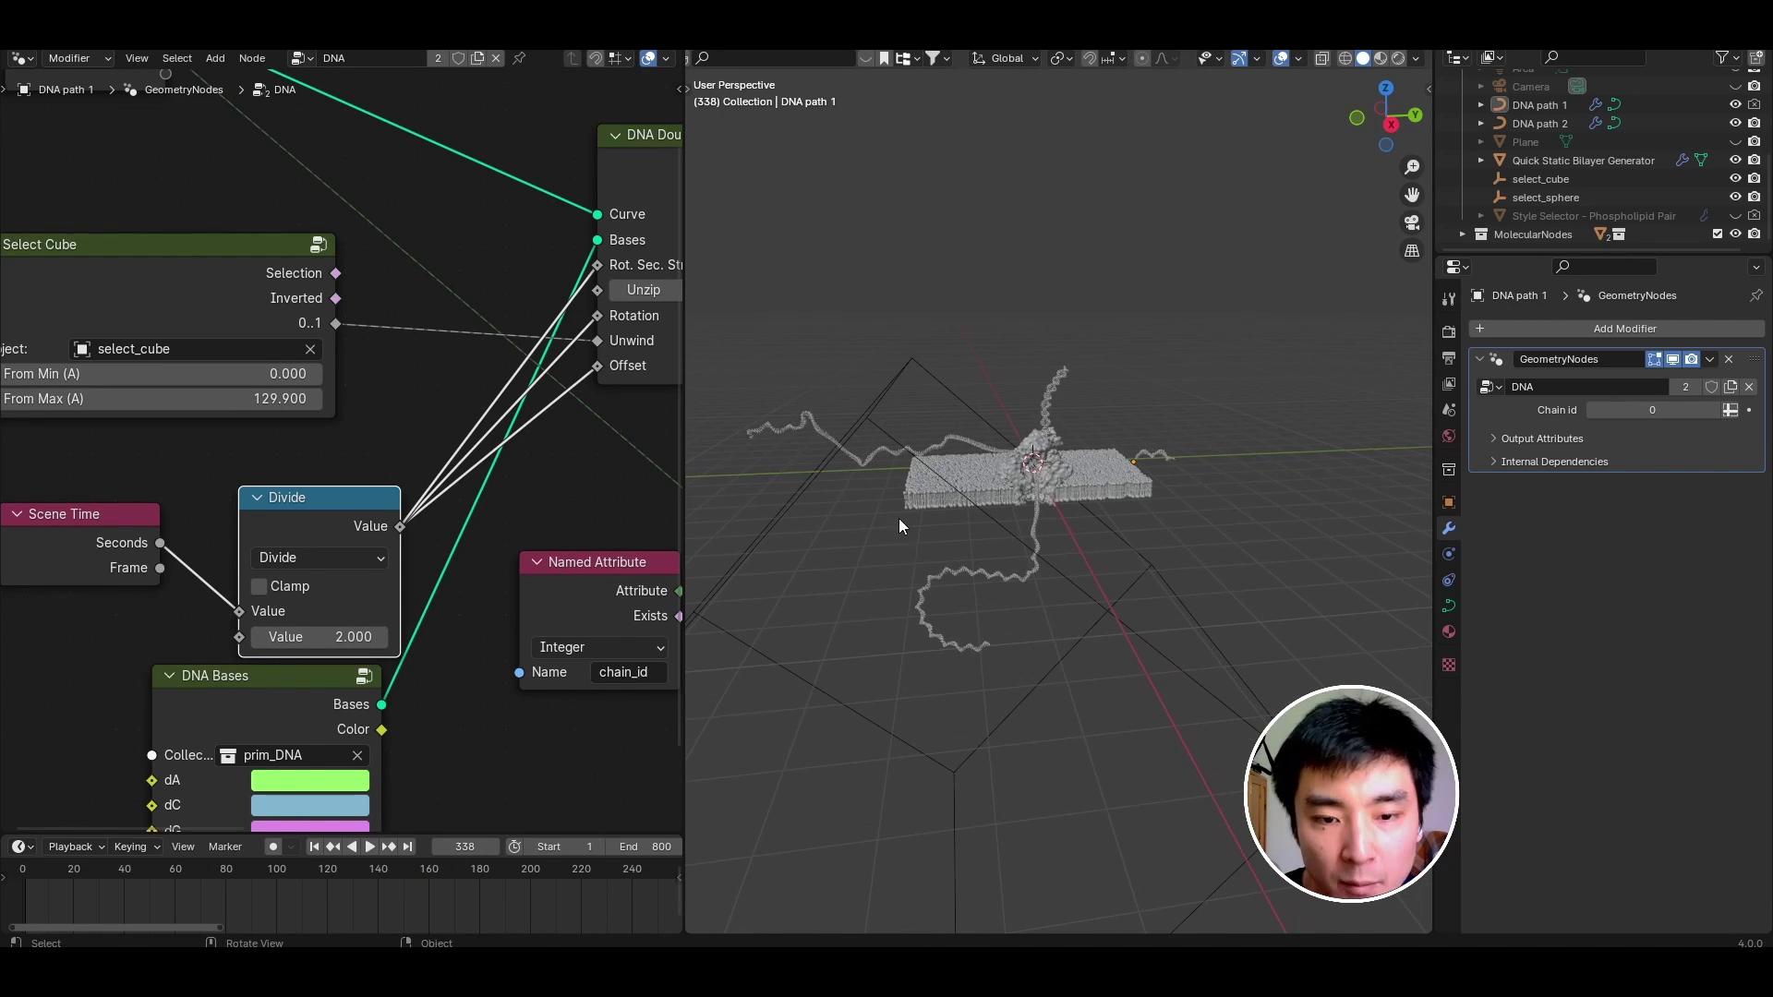
scroll(1157, 459, "up", 3)
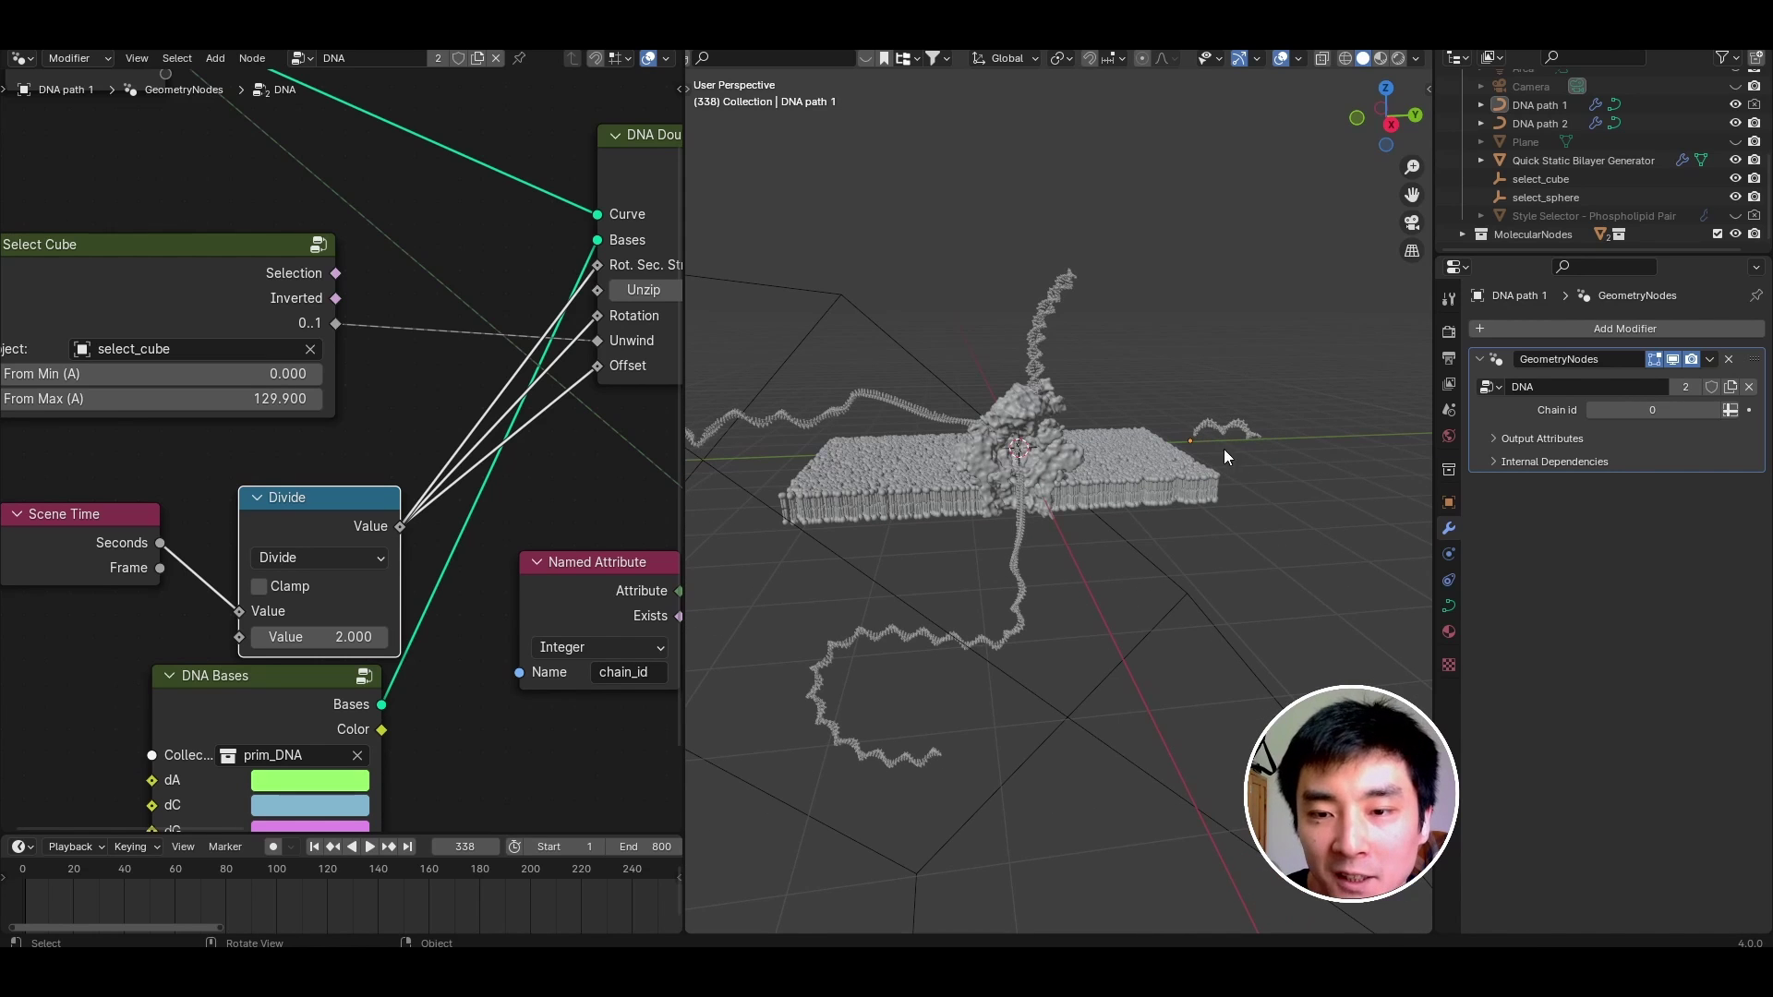
scroll(931, 464, "down", 2)
middle_click_drag(929, 466, 995, 476, "shift")
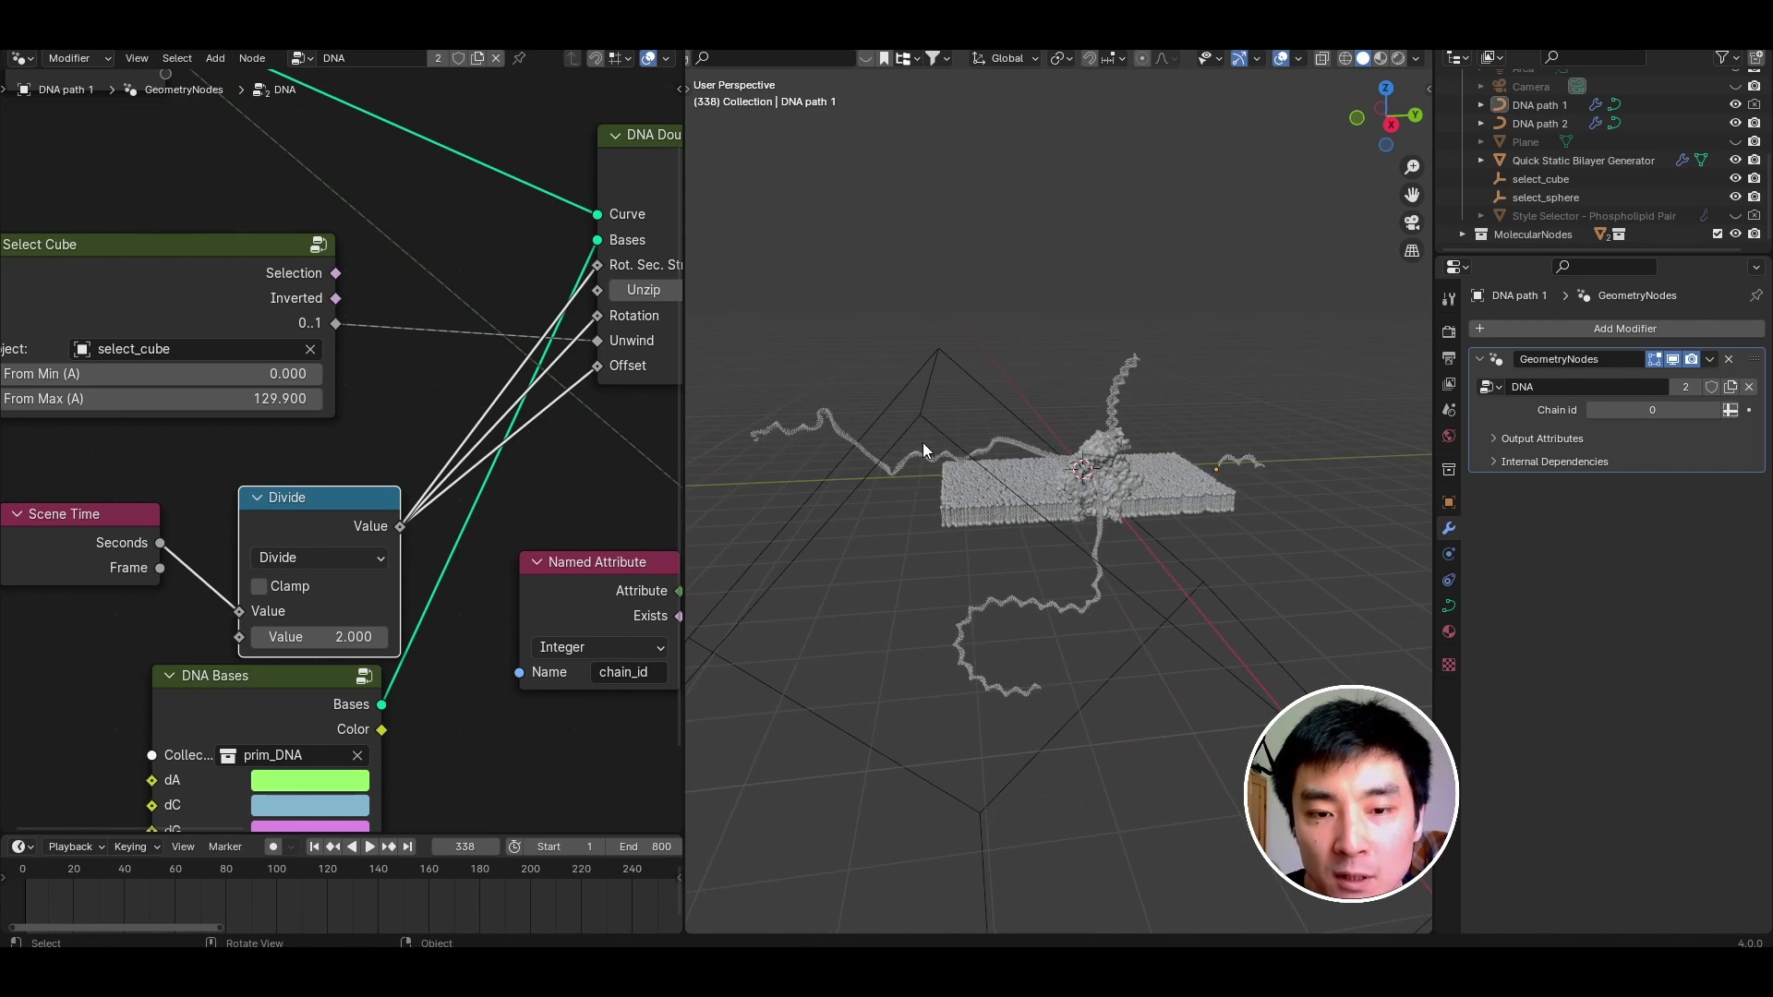
Lengthen the DNA path 2 curve by extruding four more control points from its free end, curving down beside the membrane.
left_click(799, 431)
middle_click_drag(791, 439, 850, 450)
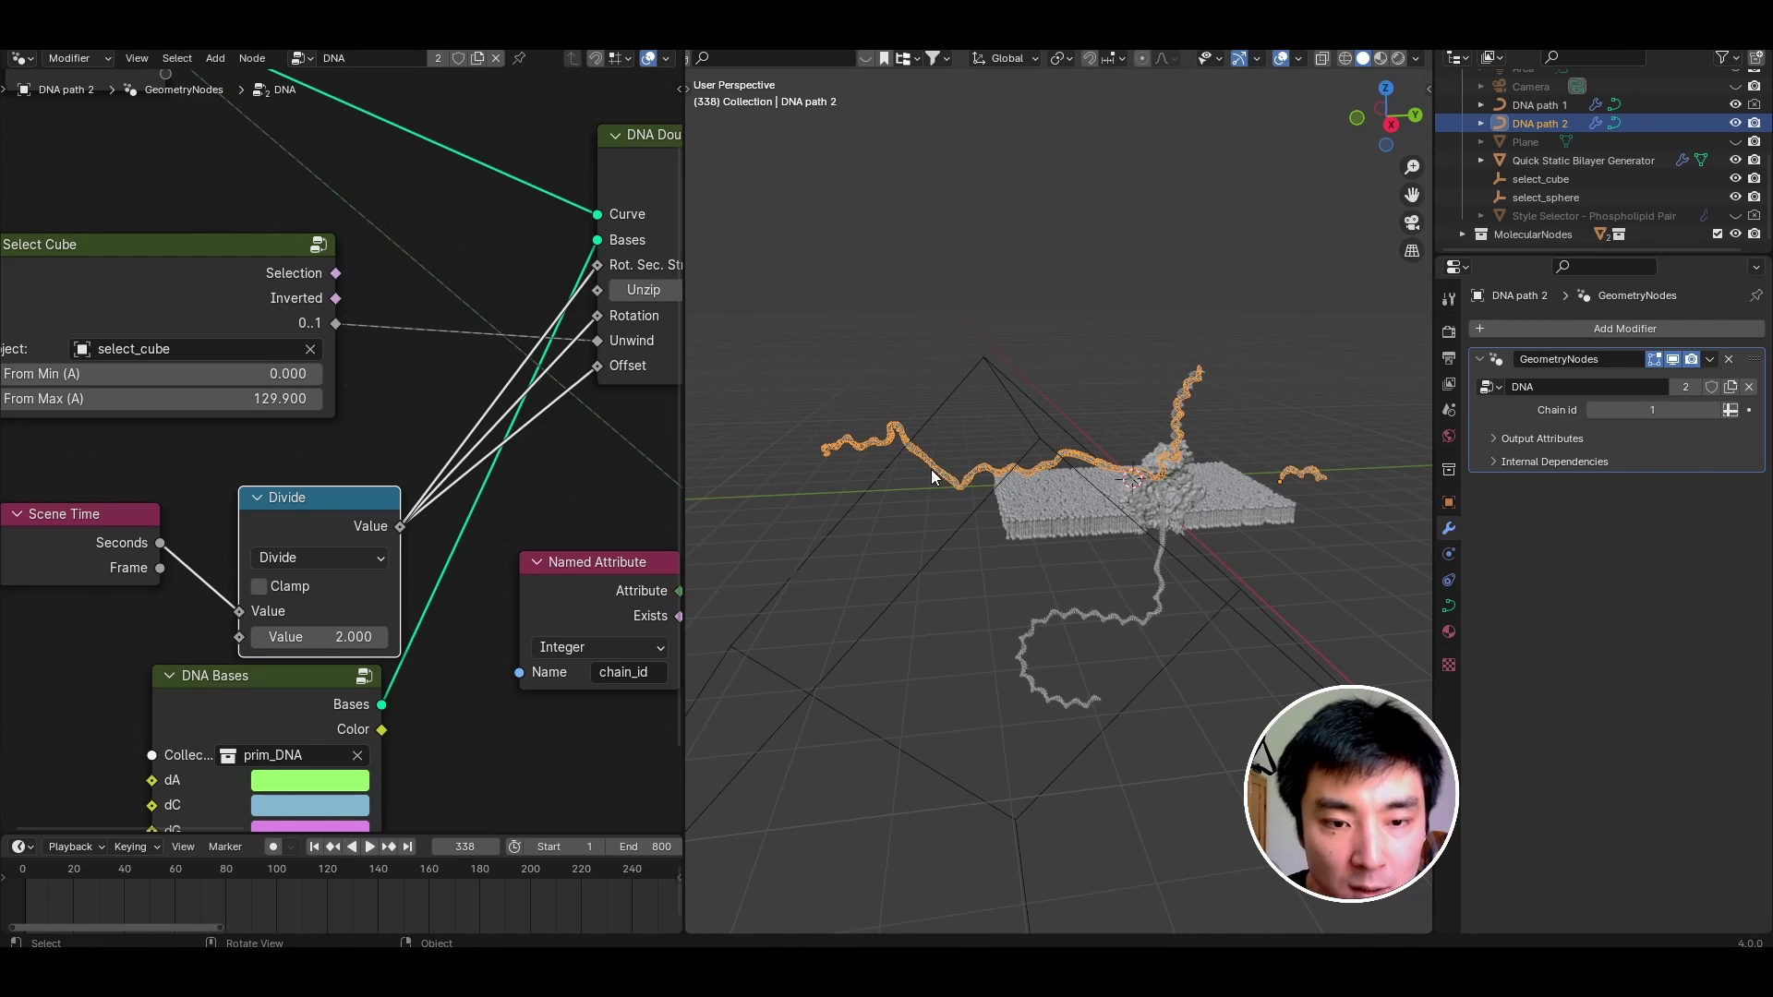
key("Tab")
middle_click_drag(874, 450, 910, 441)
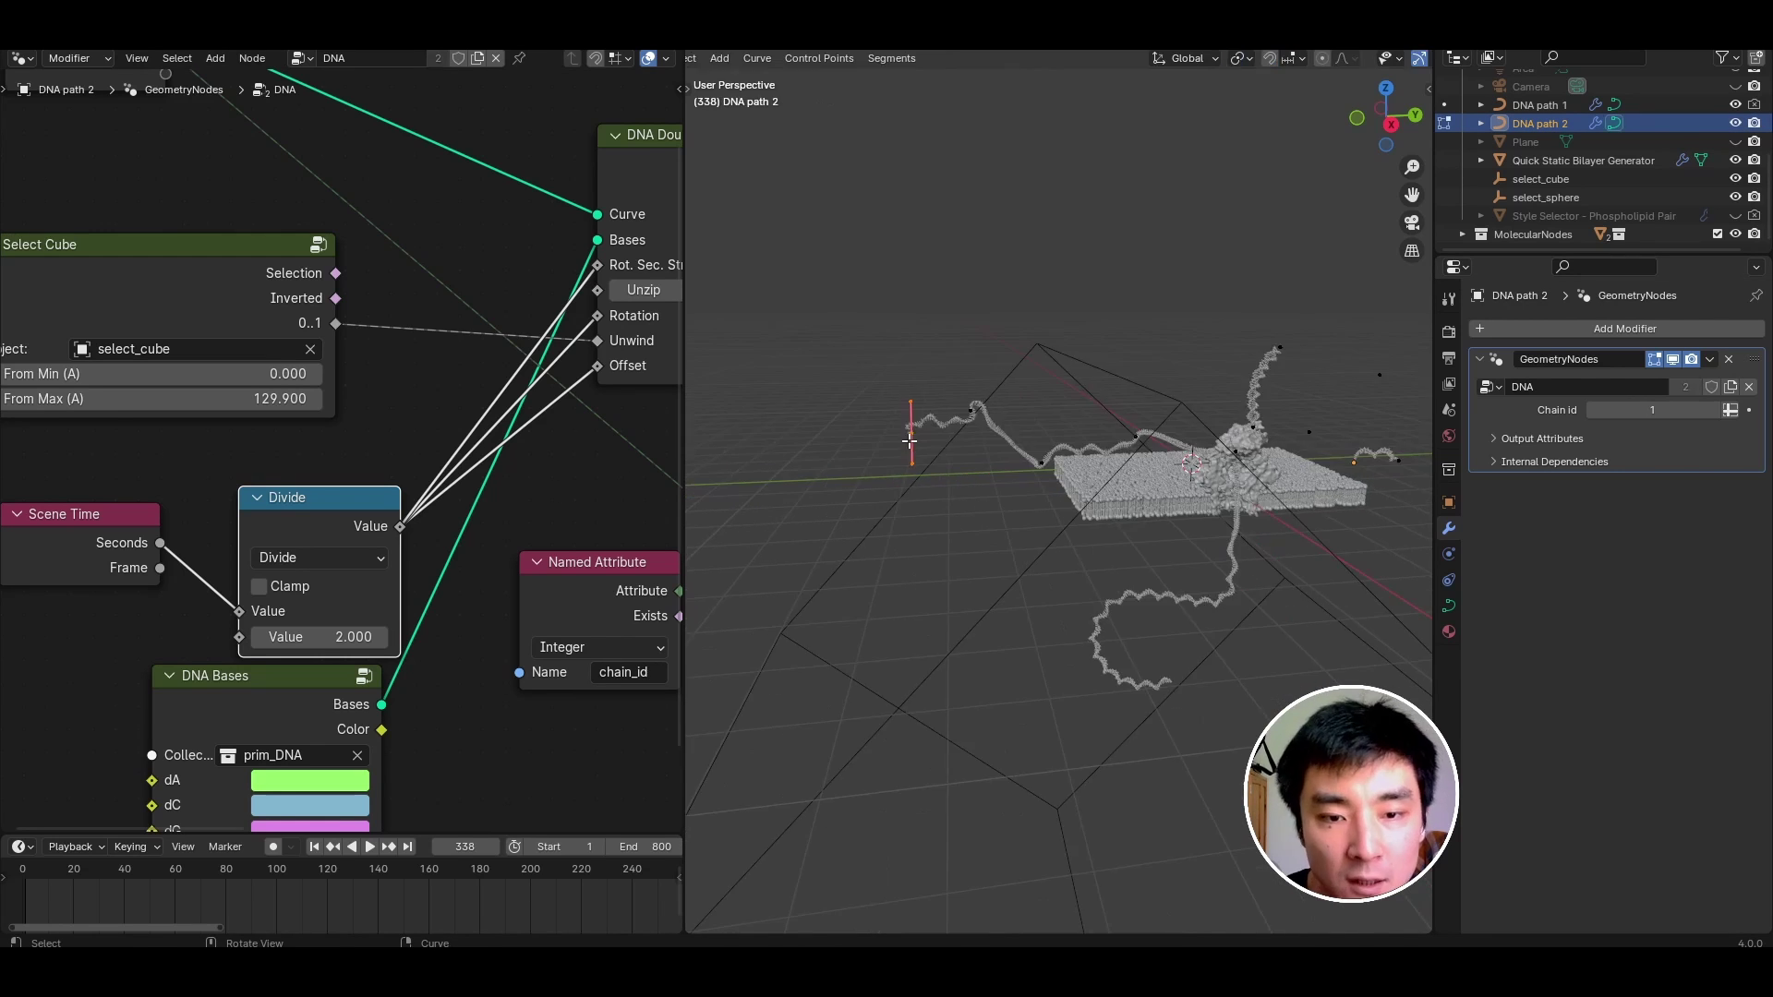
key("e")
left_click(1006, 529)
key("e")
left_click(1113, 617)
key("e")
left_click(1186, 614)
key("e")
left_click(1081, 691)
middle_click_drag(1050, 633, 1038, 647)
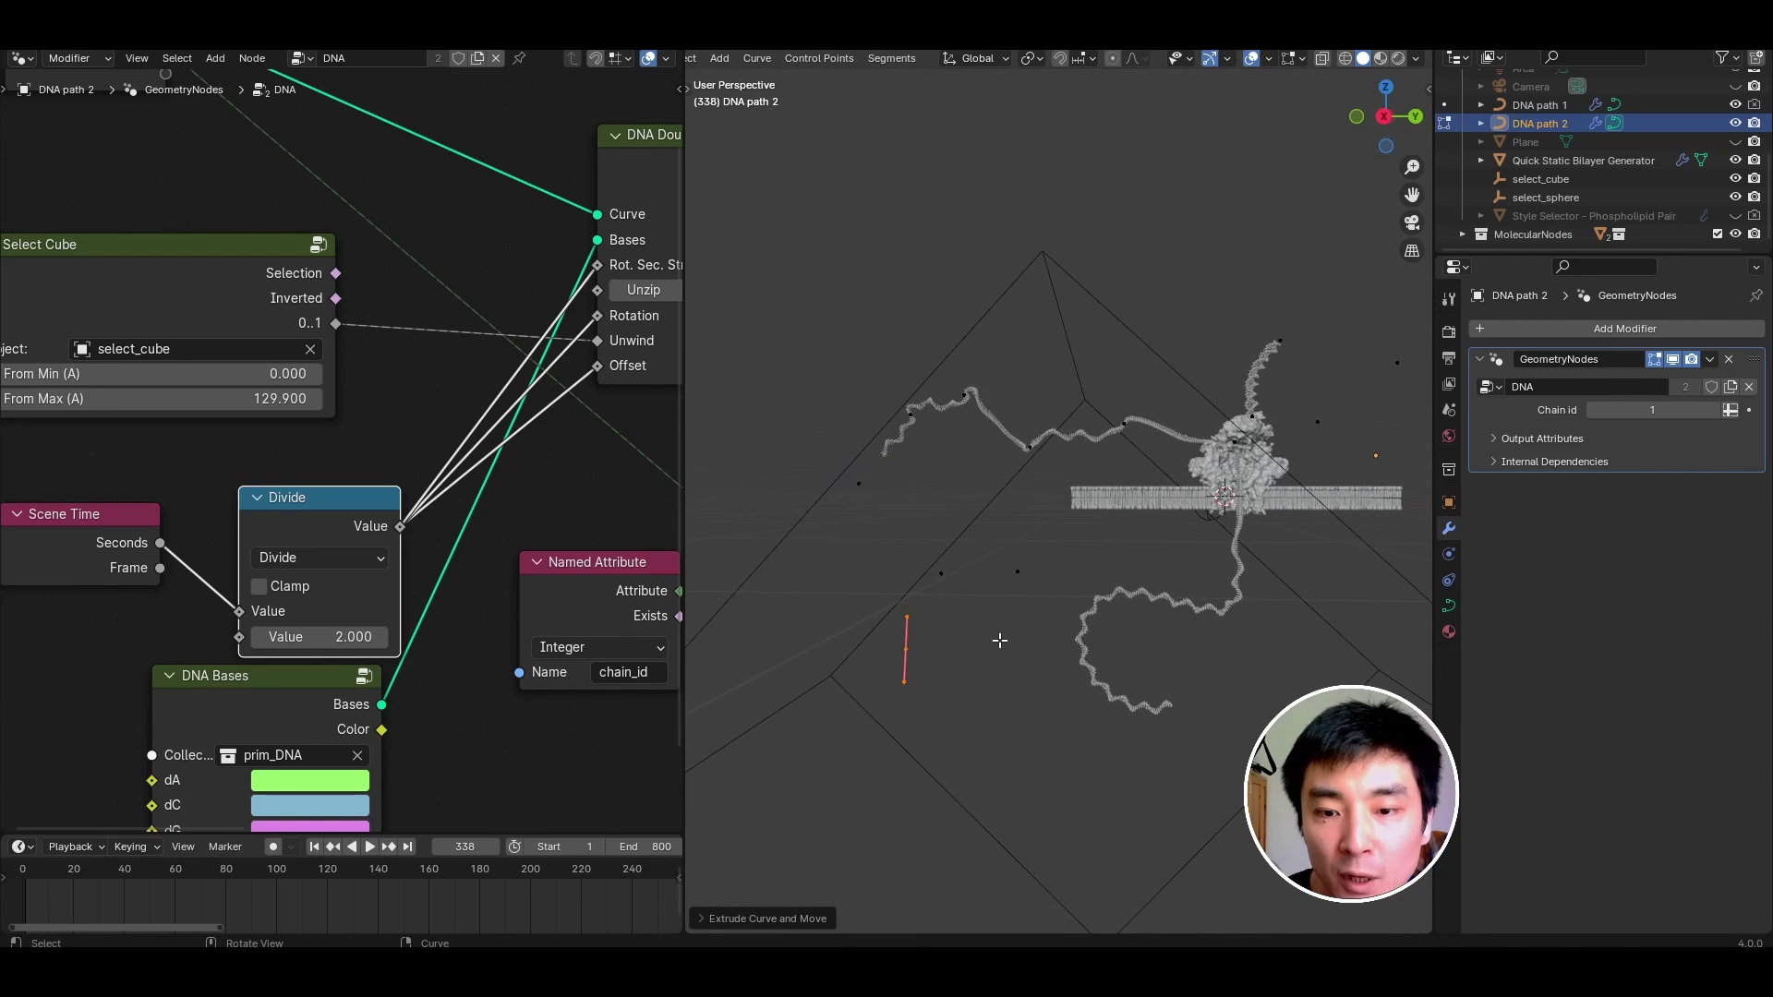